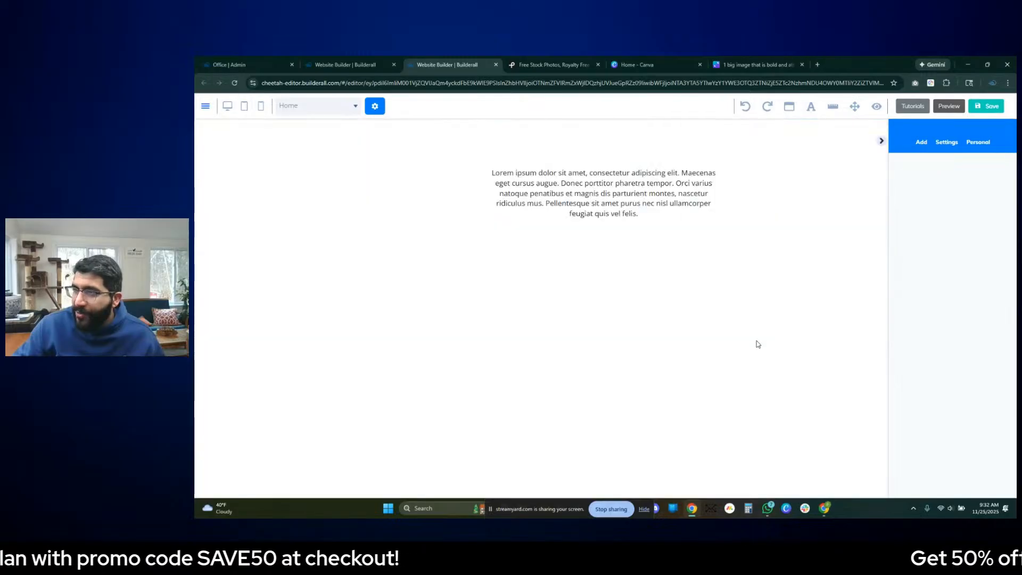
- Switch to the Canva whiteboard and review the wedding and outdoor photographer page layouts
left_click(745, 64)
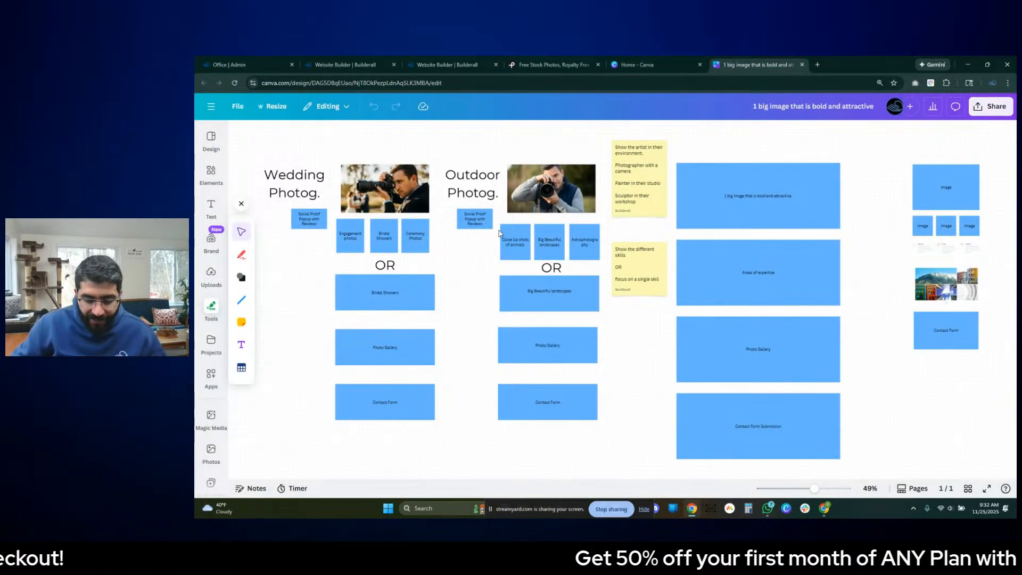
left_click_drag(514, 139, 555, 145)
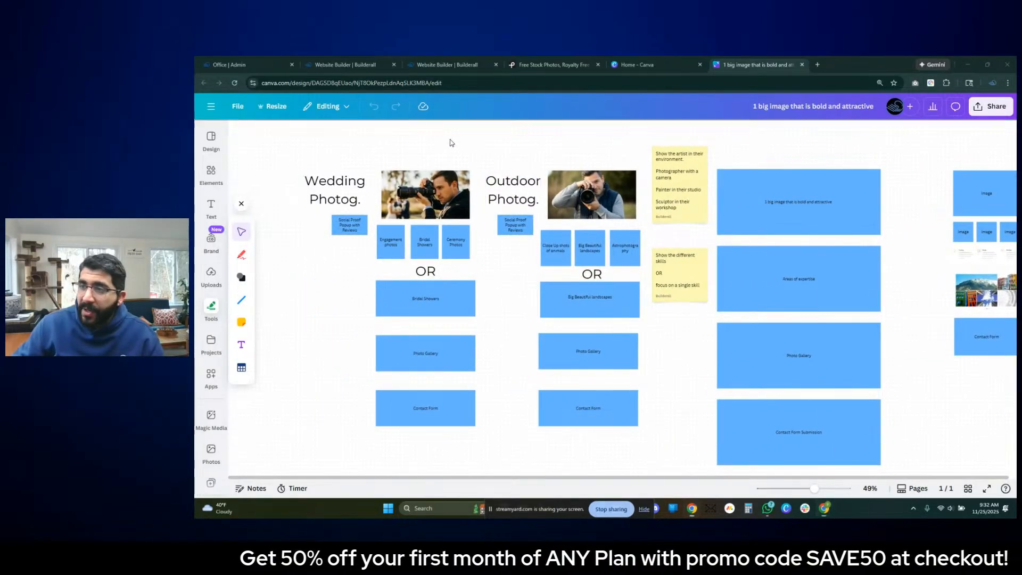
left_click(466, 158)
left_click_drag(618, 163, 450, 139)
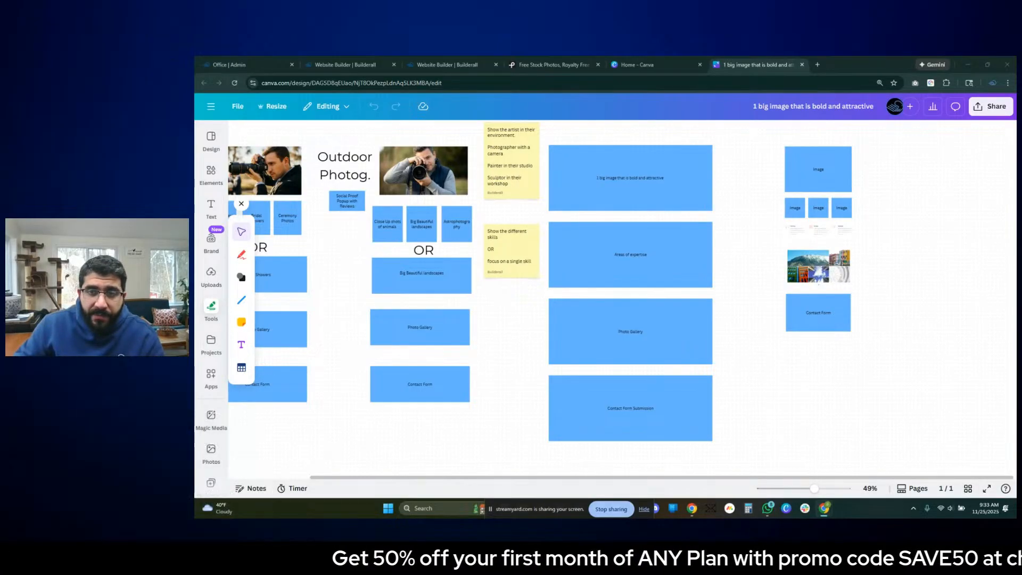
- Examine the large page wireframe section by section: bold main image, areas of expertise, photo gallery and contact form submission
left_click(483, 396)
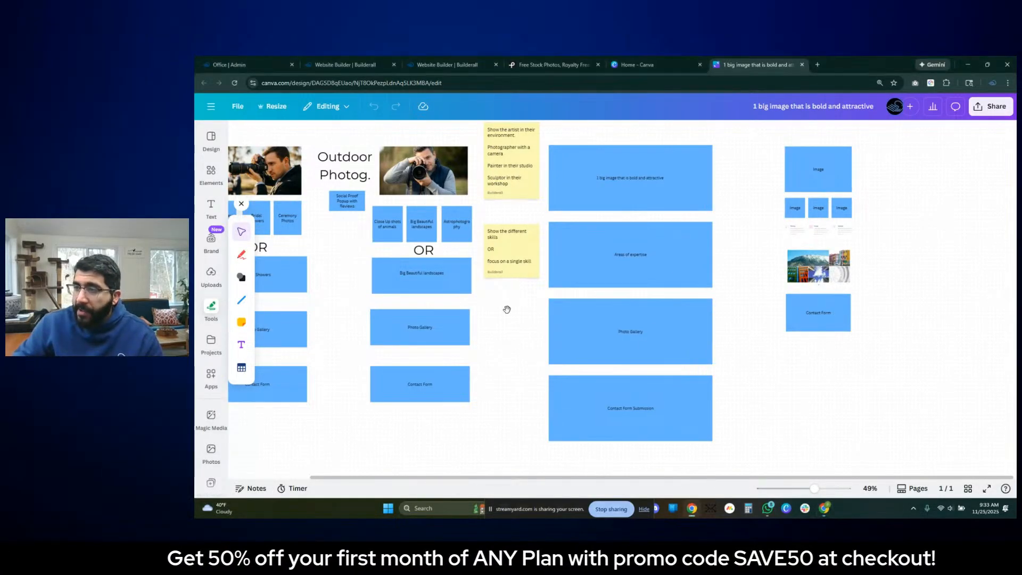
left_click_drag(506, 301, 537, 297)
scroll(647, 217, "up", 5)
left_click_drag(647, 217, 507, 342)
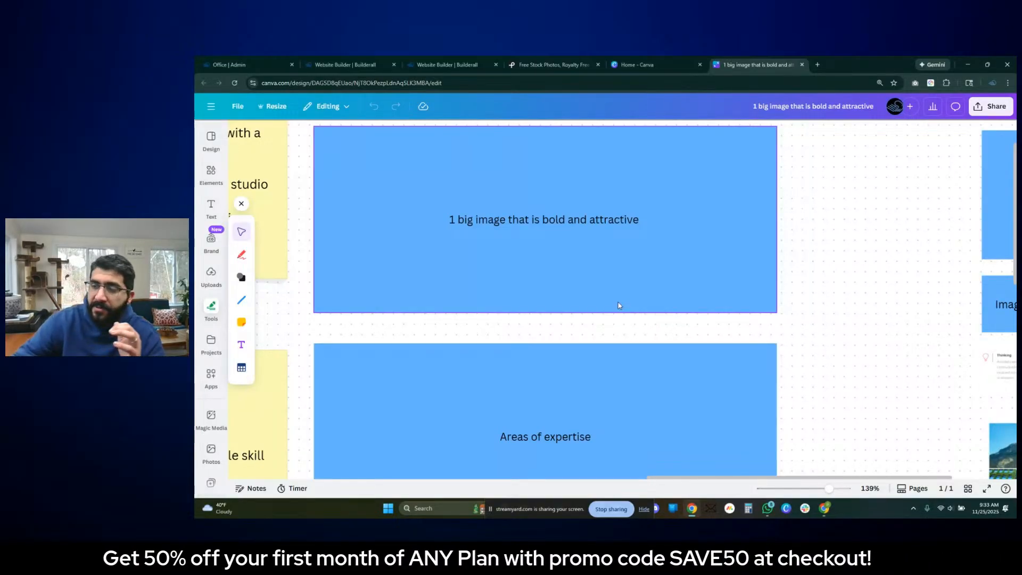
scroll(615, 288, "down", 3)
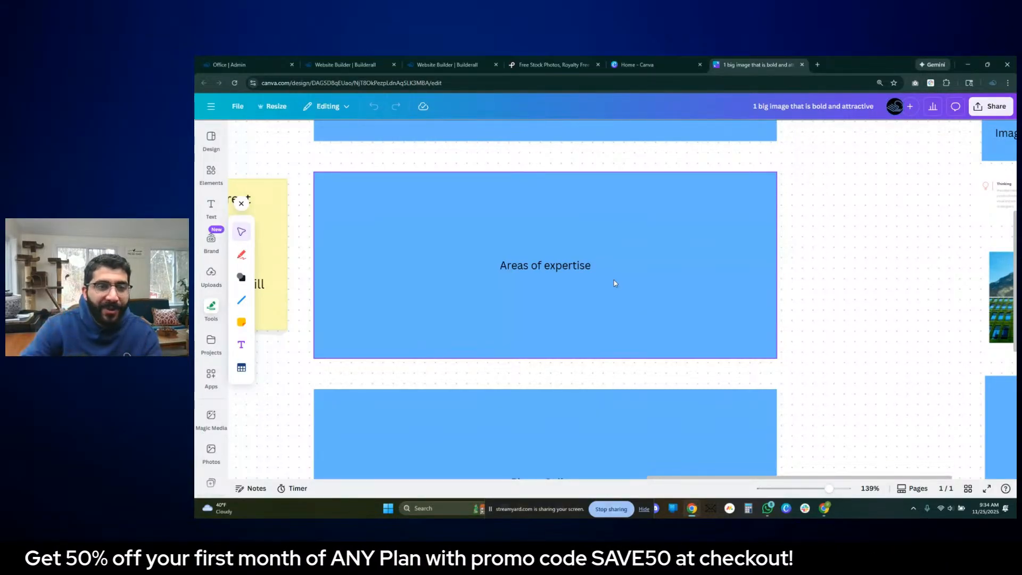
scroll(648, 287, "down", 3)
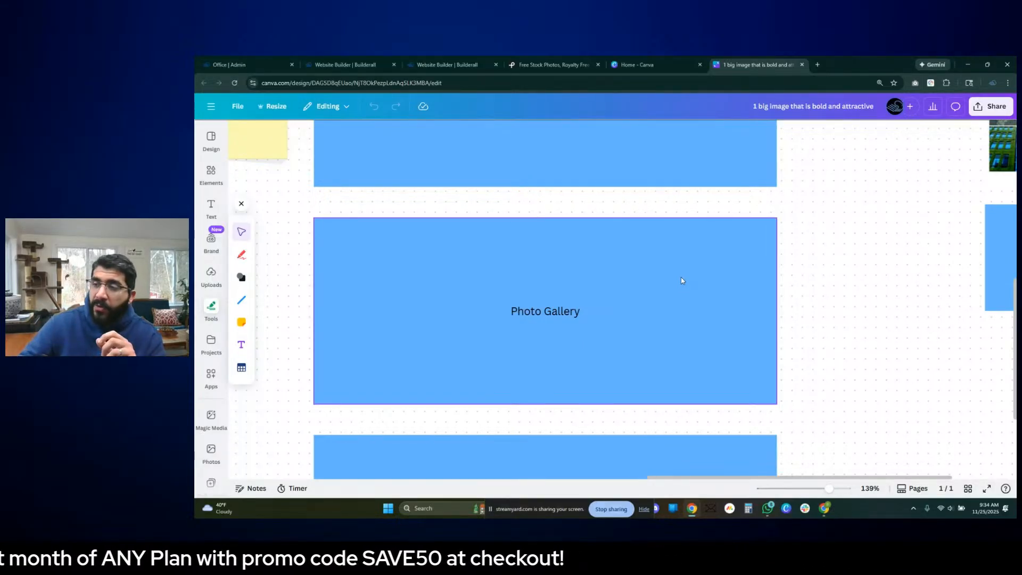
scroll(681, 280, "down", 4)
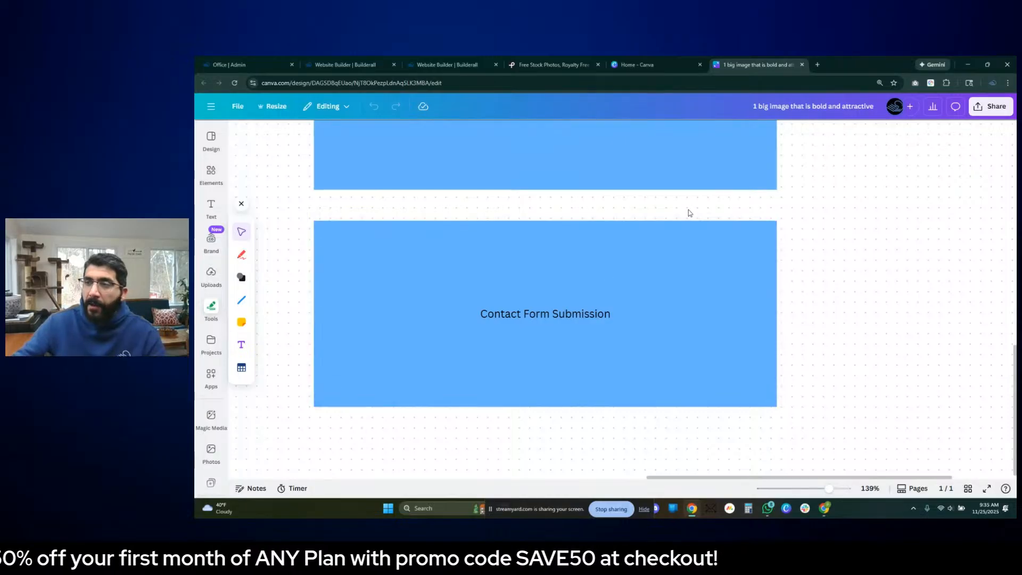
scroll(665, 214, "down", 5)
scroll(517, 250, "up", 6)
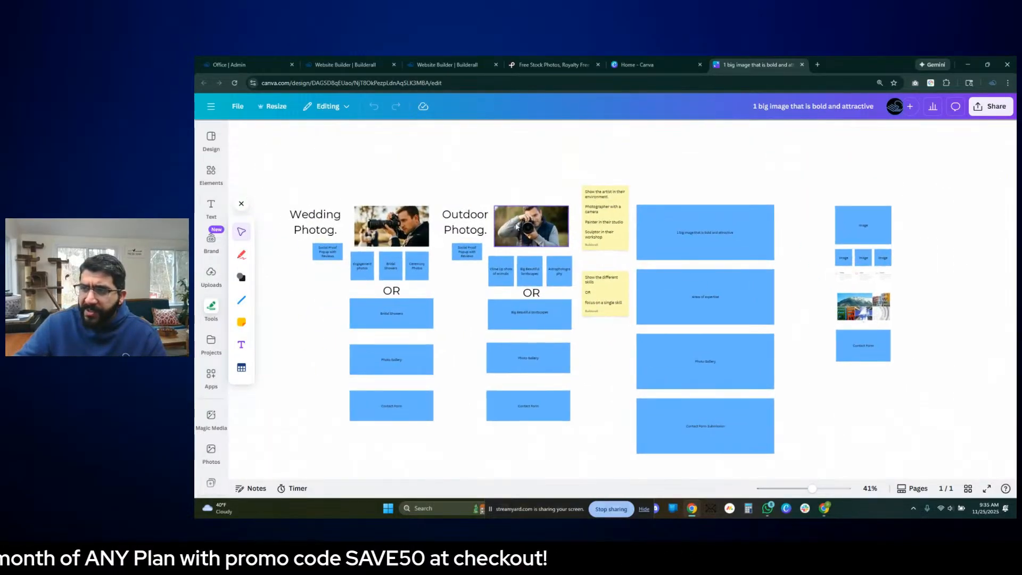
- Examine the wedding and outdoor photographer hero photos up close on the whiteboard
scroll(534, 258, "up", 2)
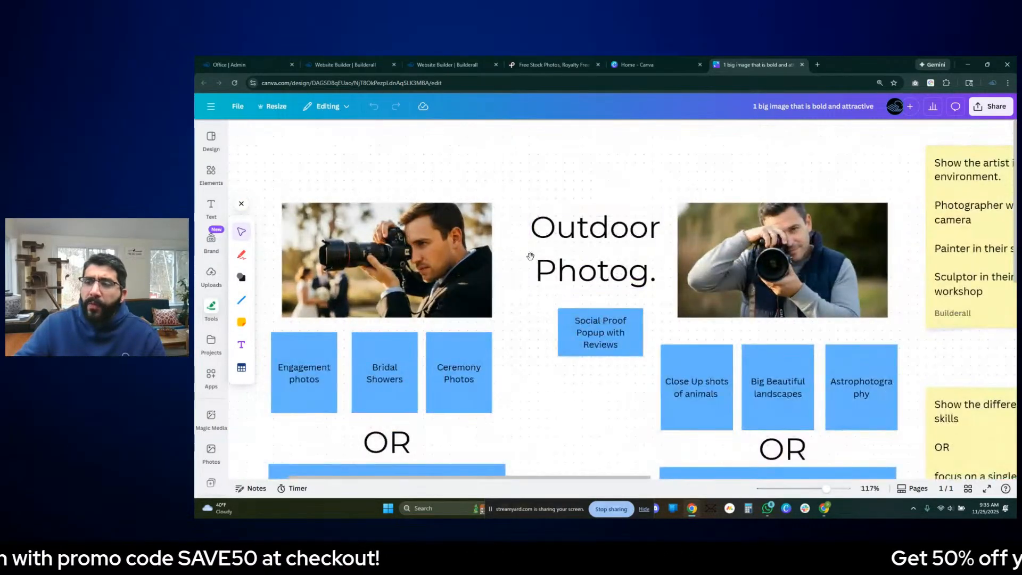
scroll(562, 258, "up", 2)
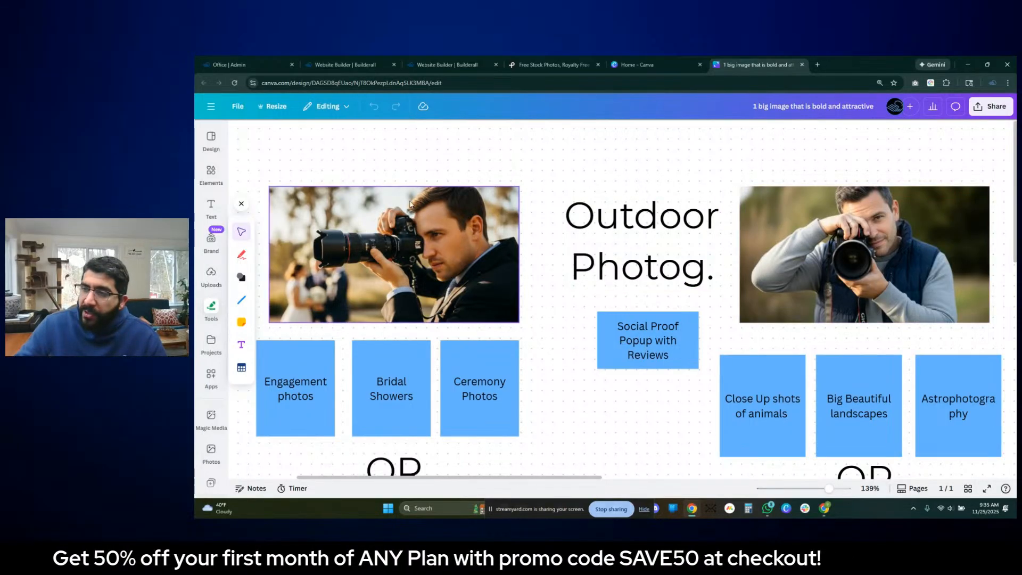
scroll(368, 284, "left", 5)
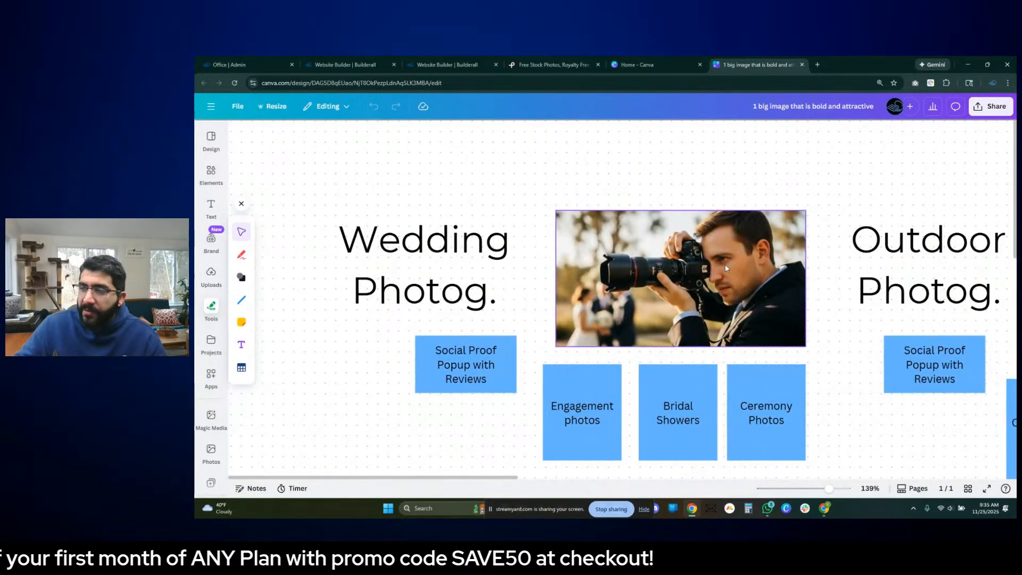
scroll(667, 286, "up", 5)
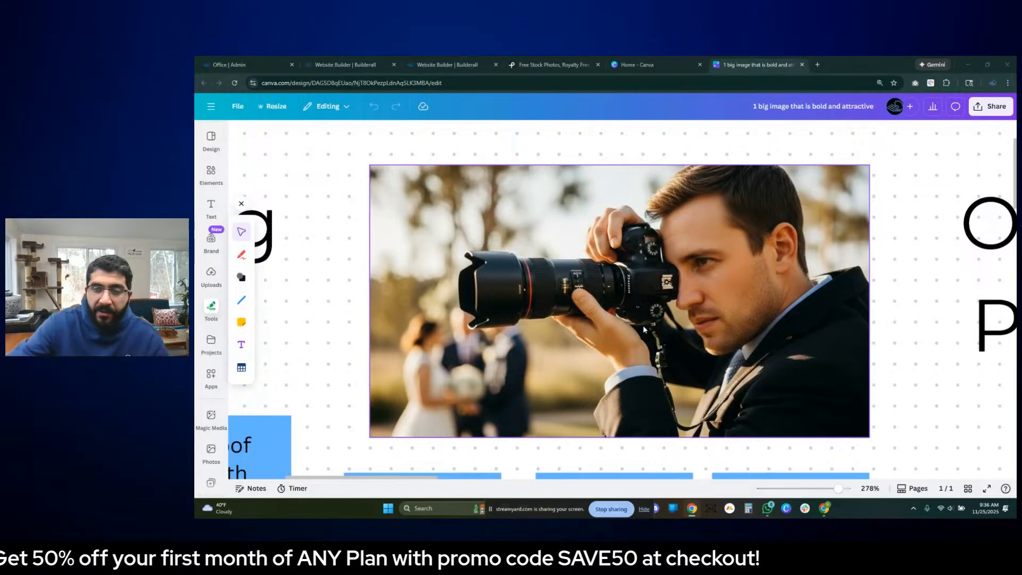
left_click(766, 349)
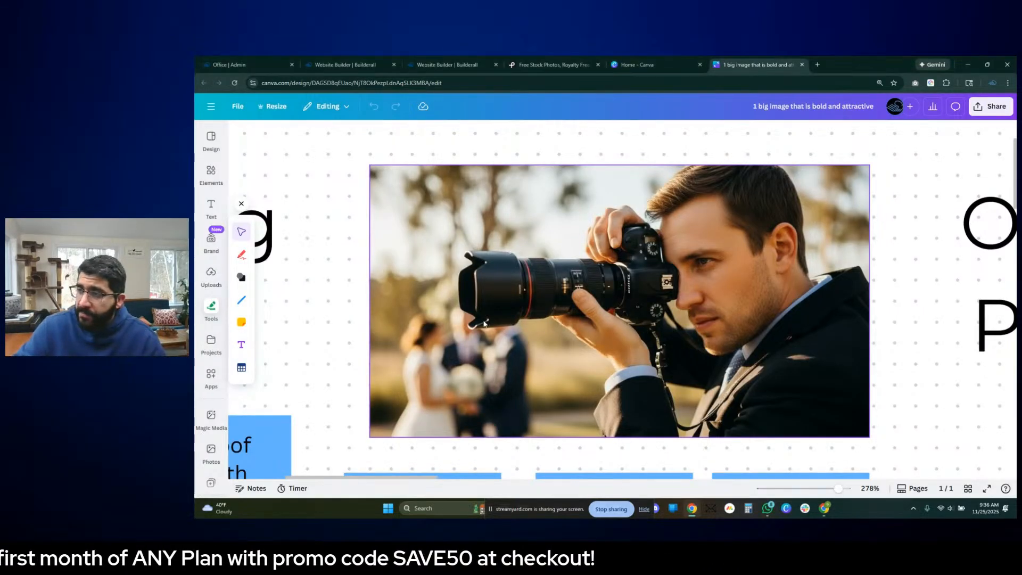
scroll(612, 320, "right", 10)
scroll(456, 303, "right", 10)
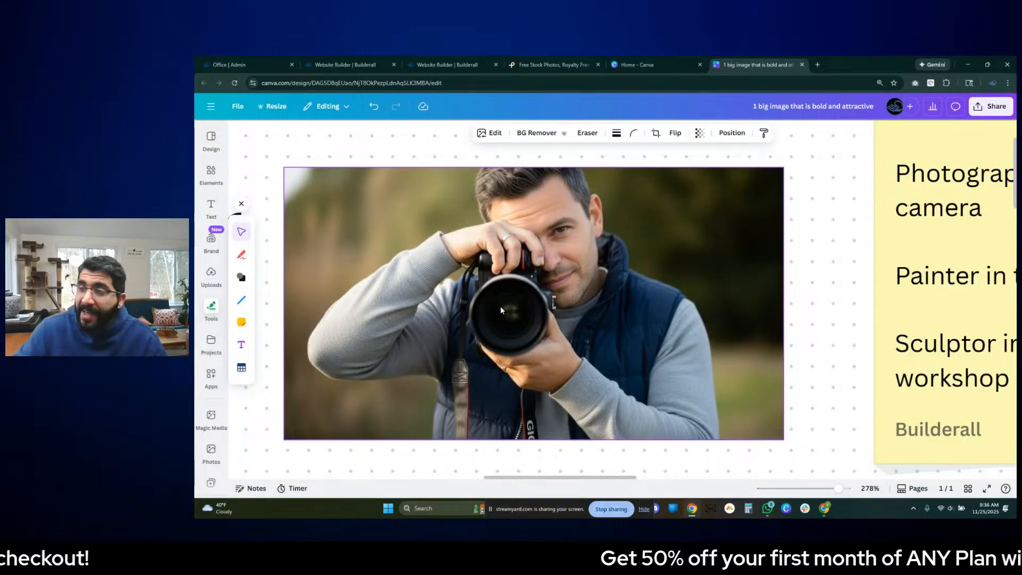
scroll(501, 310, "down", 3)
scroll(501, 310, "up", 3)
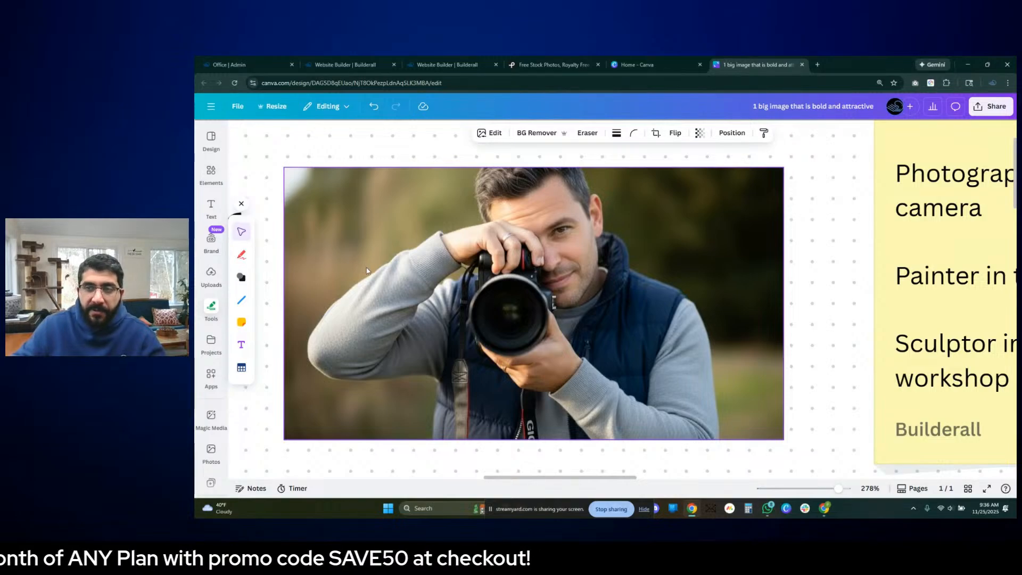
- Enlarge the wedding photographer photo slightly from its corner, keeping its proportions
scroll(365, 264, "down", 5)
left_click_drag(396, 202, 989, 192)
left_click_drag(387, 230, 553, 245)
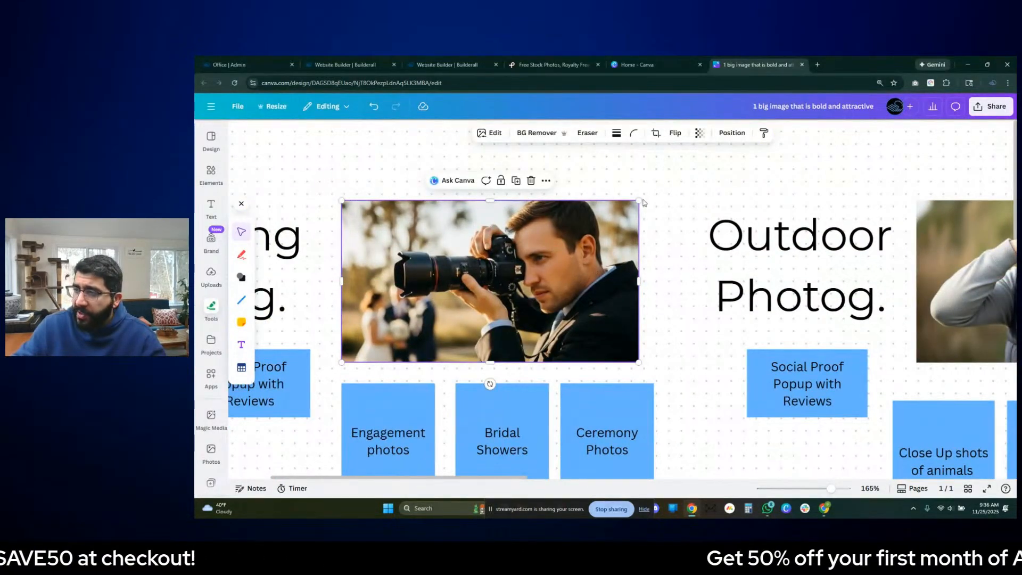
left_click_drag(639, 201, 655, 192)
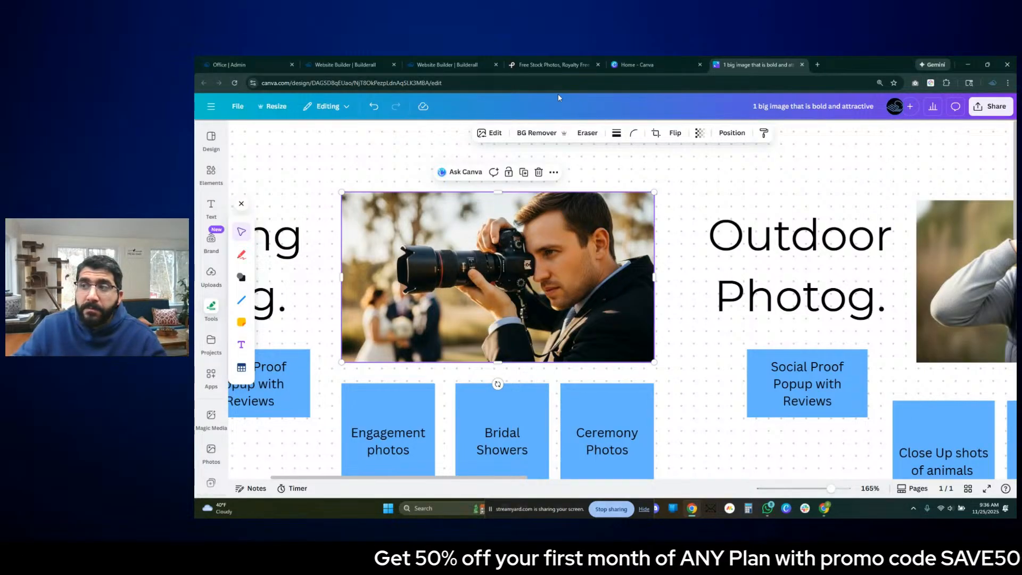
- Switch to Pexels and search the free photos for "cityscape"
left_click(556, 64)
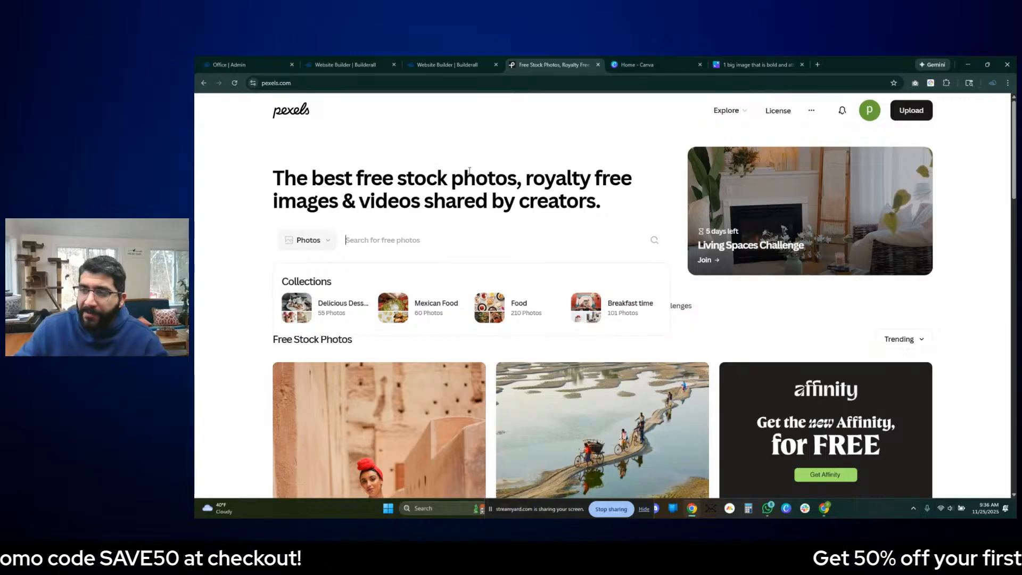
scroll(648, 255, "down", 1)
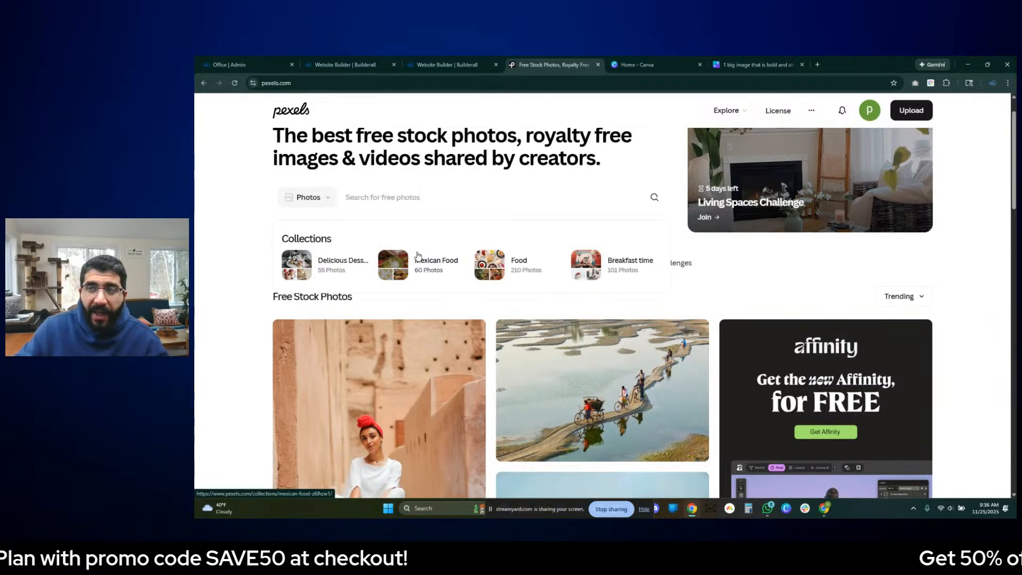
left_click(454, 193)
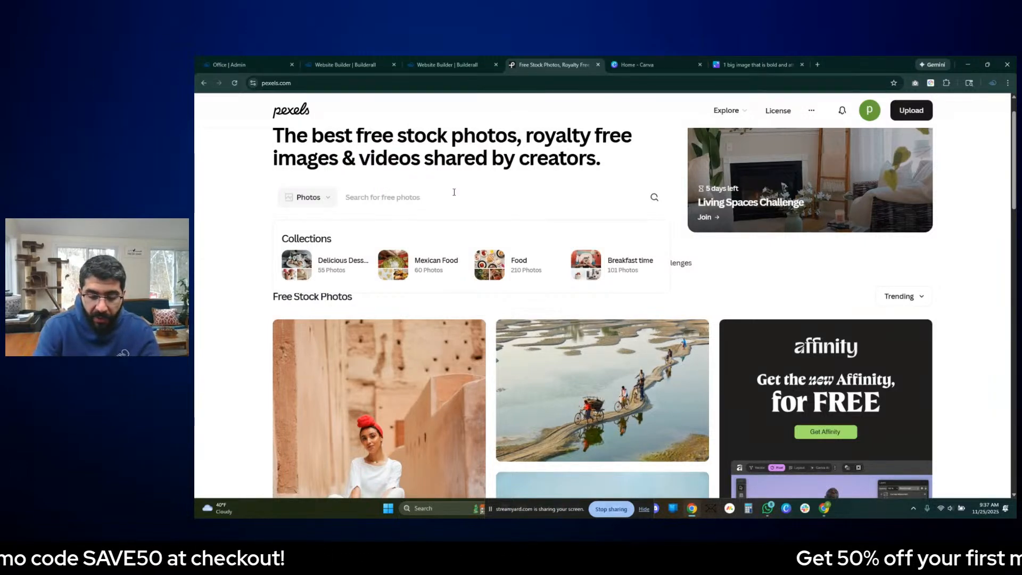
type("c")
key("BackSpace")
type("cit")
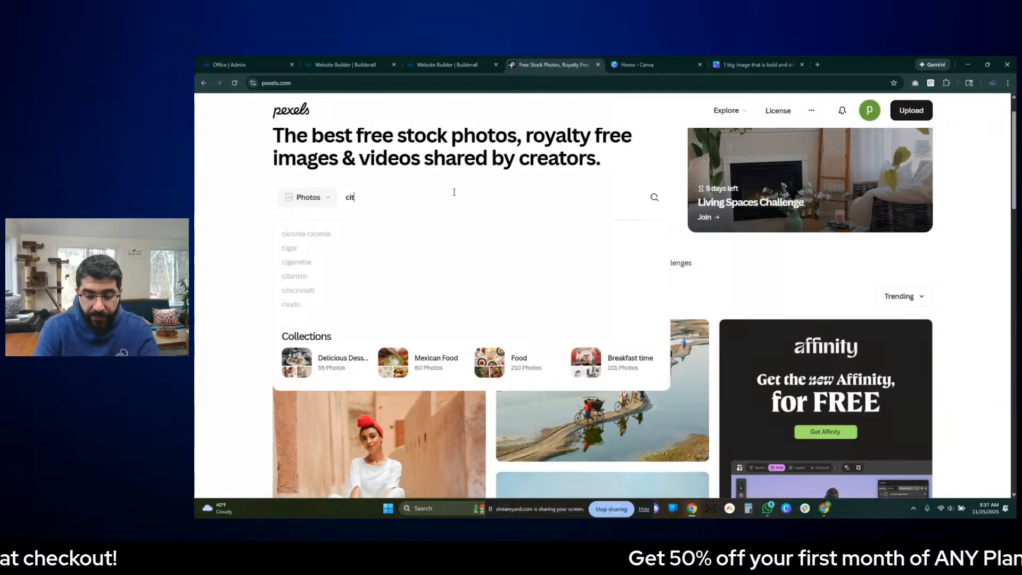
type("yscape")
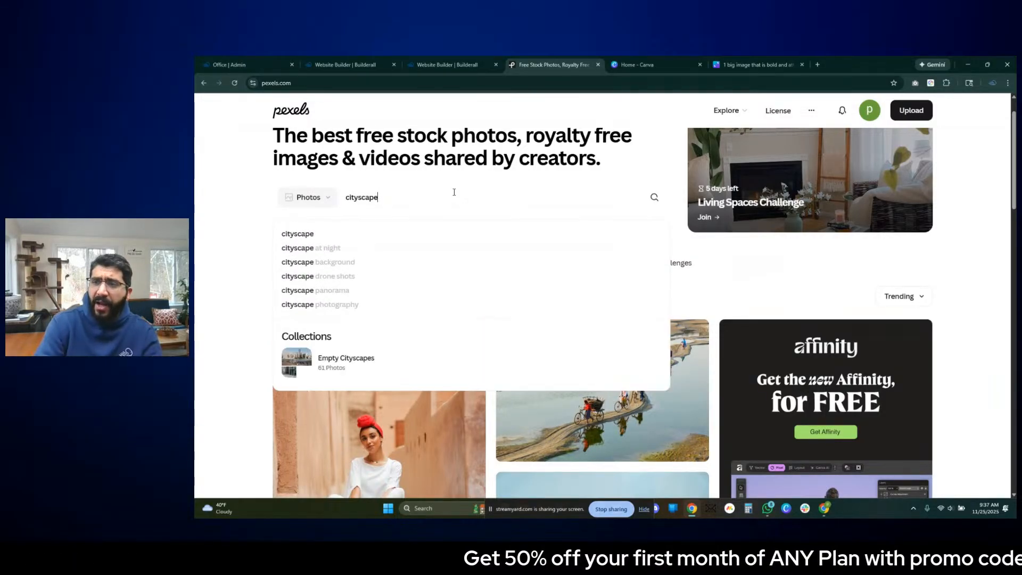
key("Return")
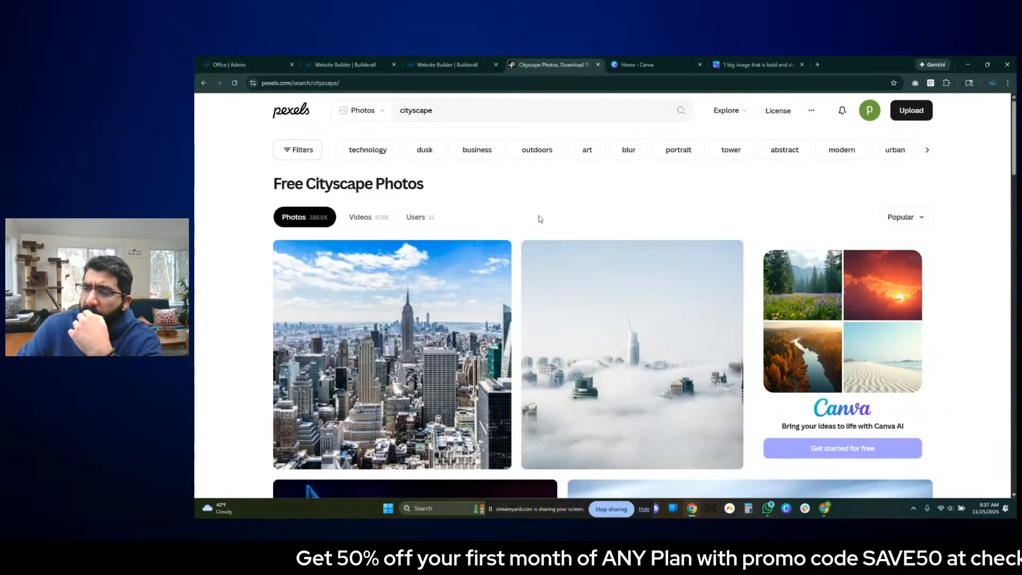
- Open the profile of the photographer behind the foggy skyline photo in a new browser tab
scroll(558, 229, "down", 4)
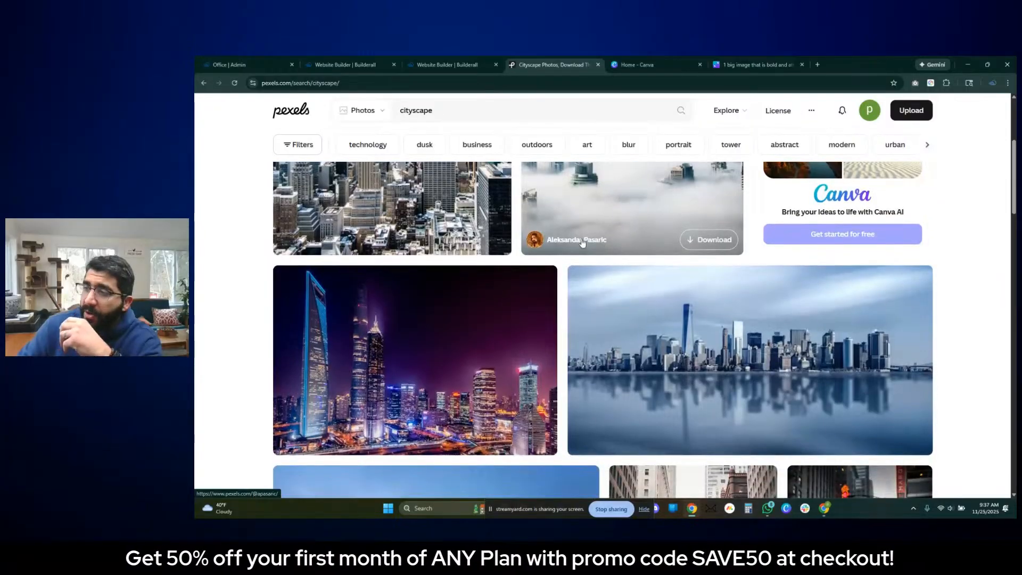
scroll(586, 256, "up", 2)
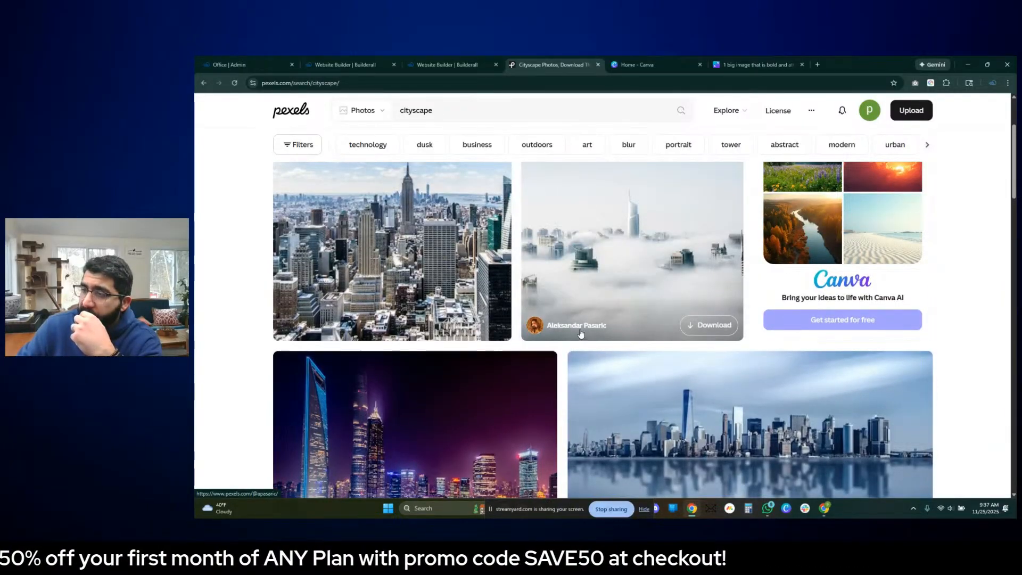
mouse_move(560, 332)
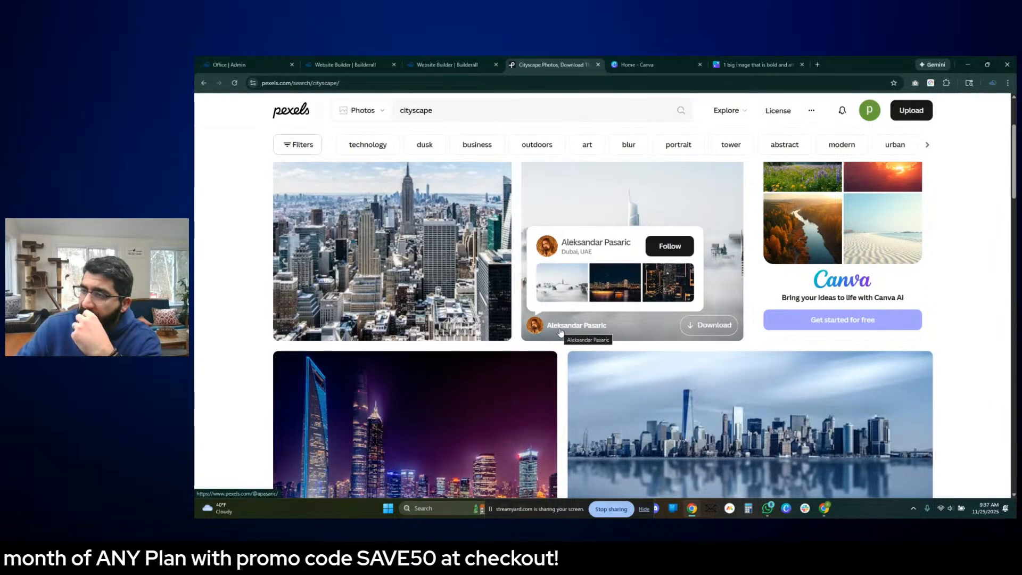
middle_click(561, 332)
left_click(636, 59)
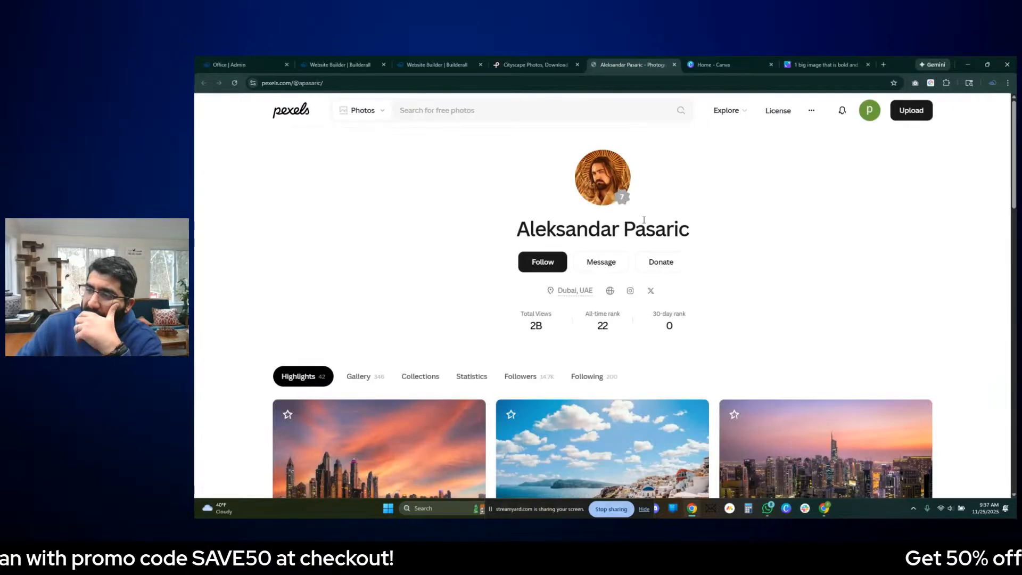
- Browse the photographer's highlights, previewing the white coastal village, the airplane with orange smoke and the neon night street photos
scroll(718, 286, "down", 4)
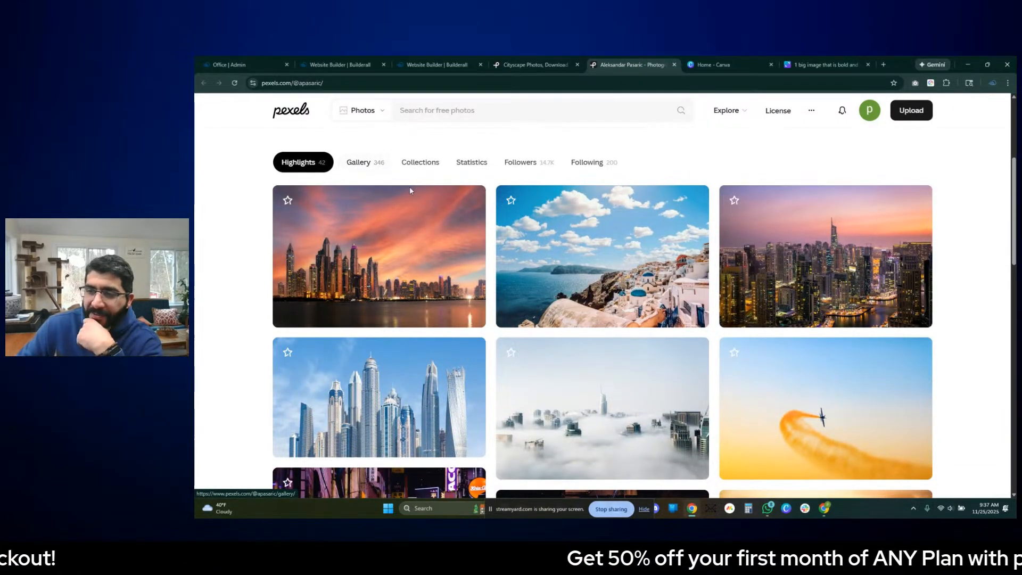
left_click(654, 278)
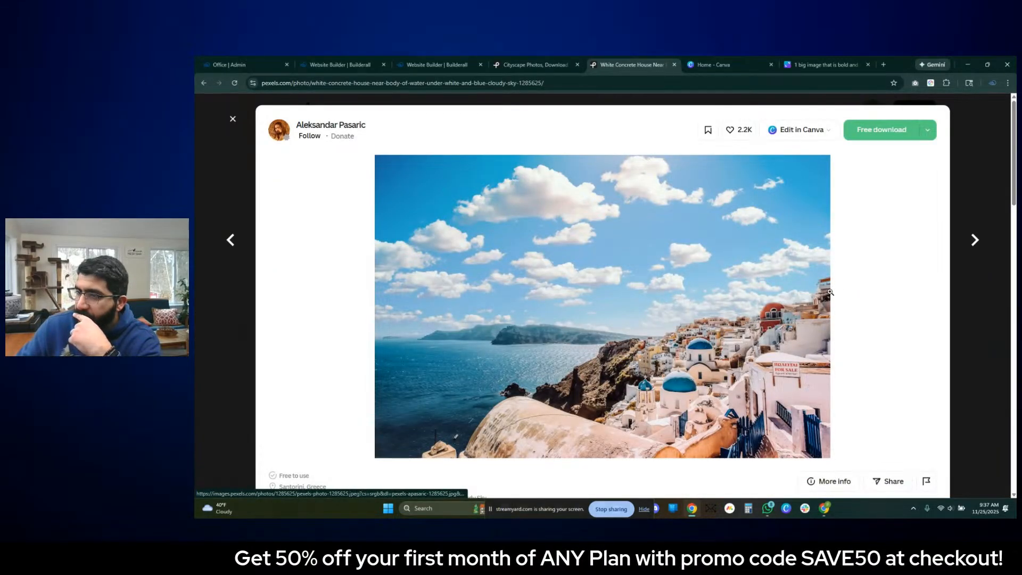
left_click(233, 119)
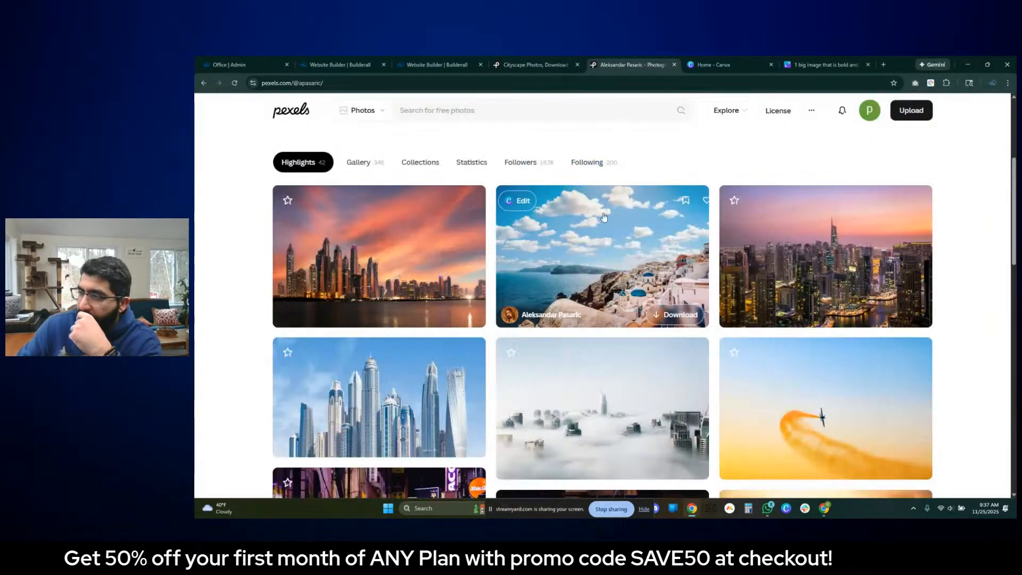
scroll(603, 216, "down", 3)
left_click(851, 234)
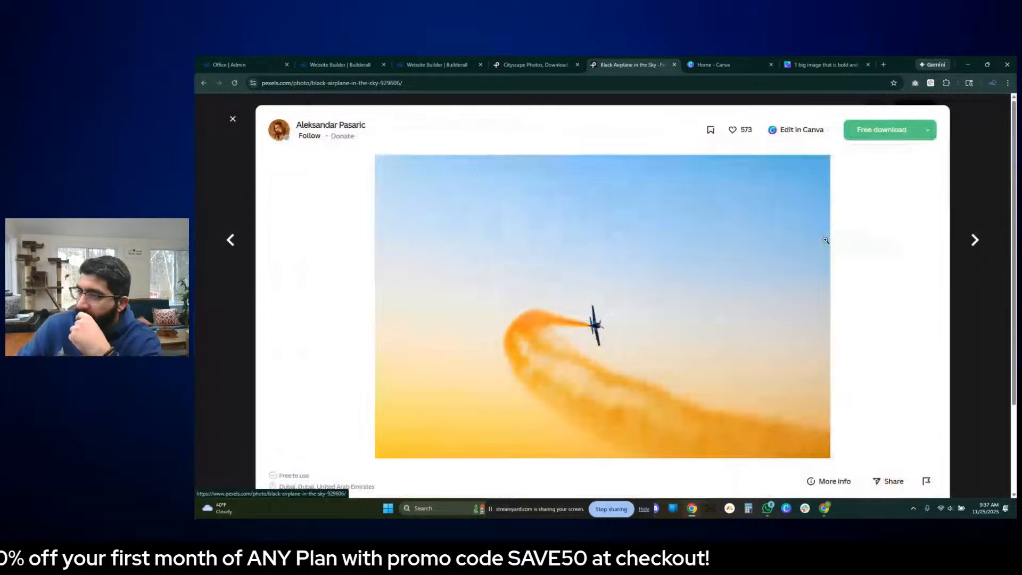
left_click(952, 224)
scroll(435, 242, "down", 3)
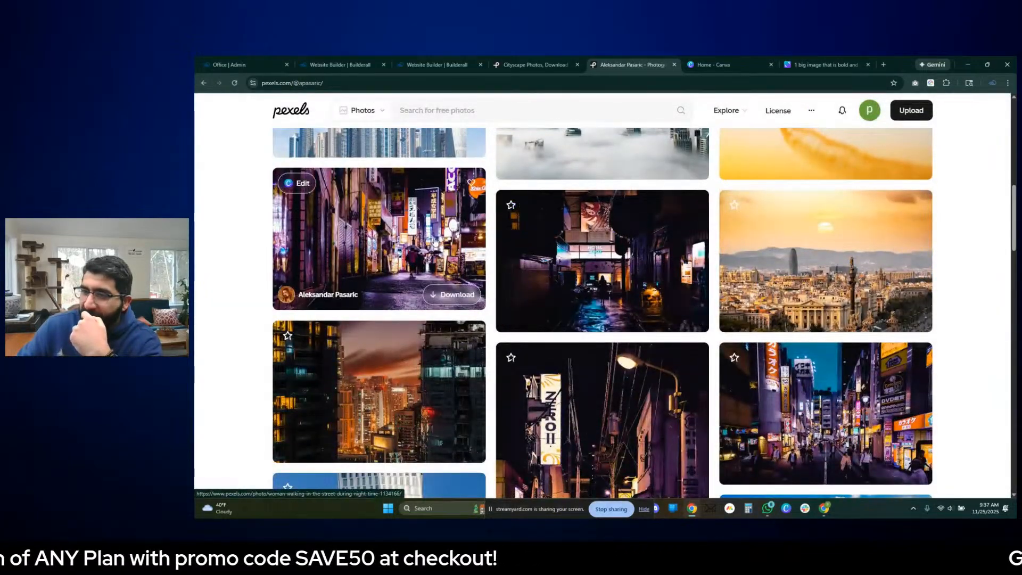
left_click(436, 242)
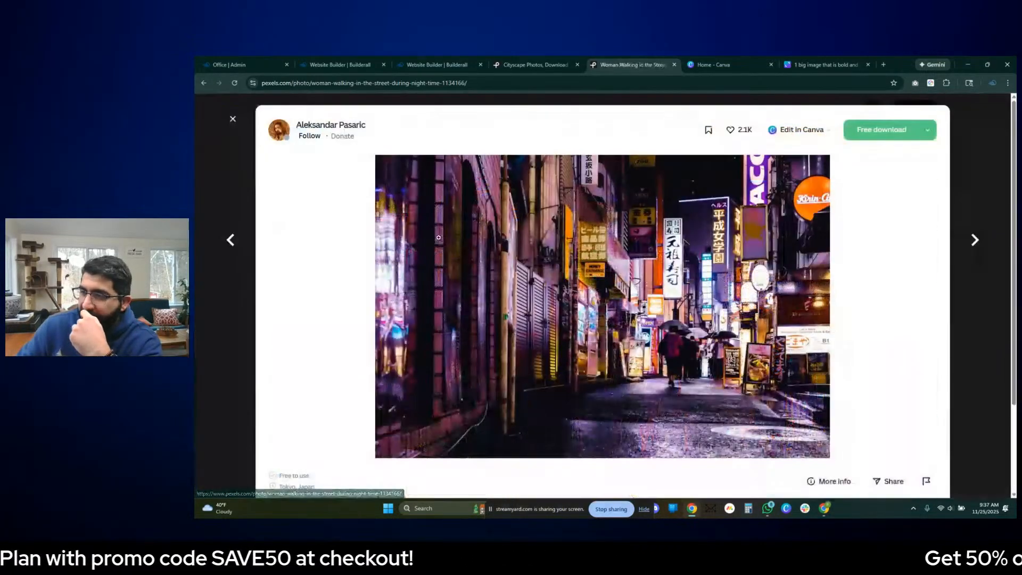
left_click(979, 294)
scroll(817, 305, "down", 3)
scroll(817, 305, "down", 3)
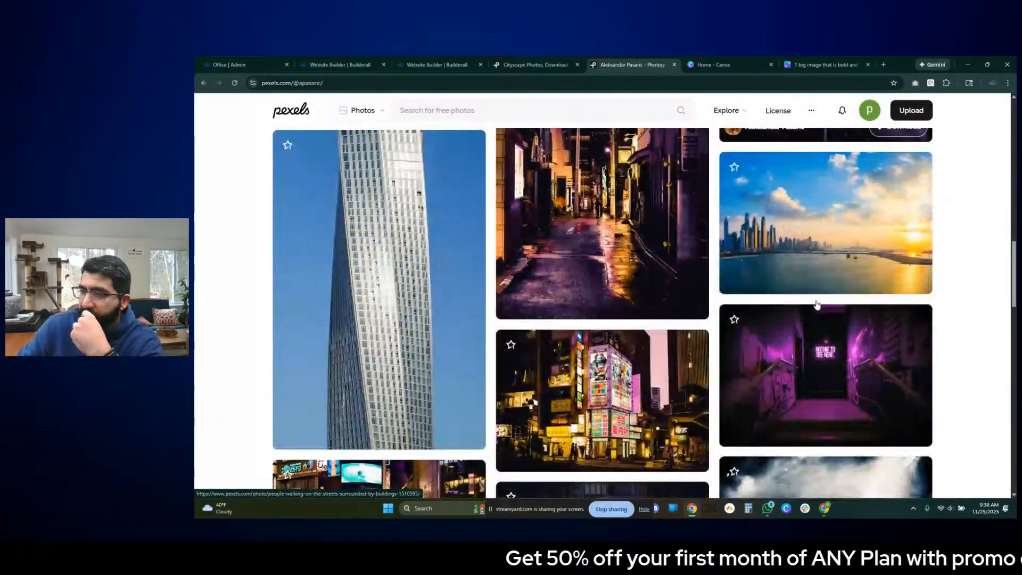
- Browse further through the photographer's highlights and preview the concert crowd photo with raised hands
scroll(504, 286, "down", 2)
scroll(504, 286, "up", 2)
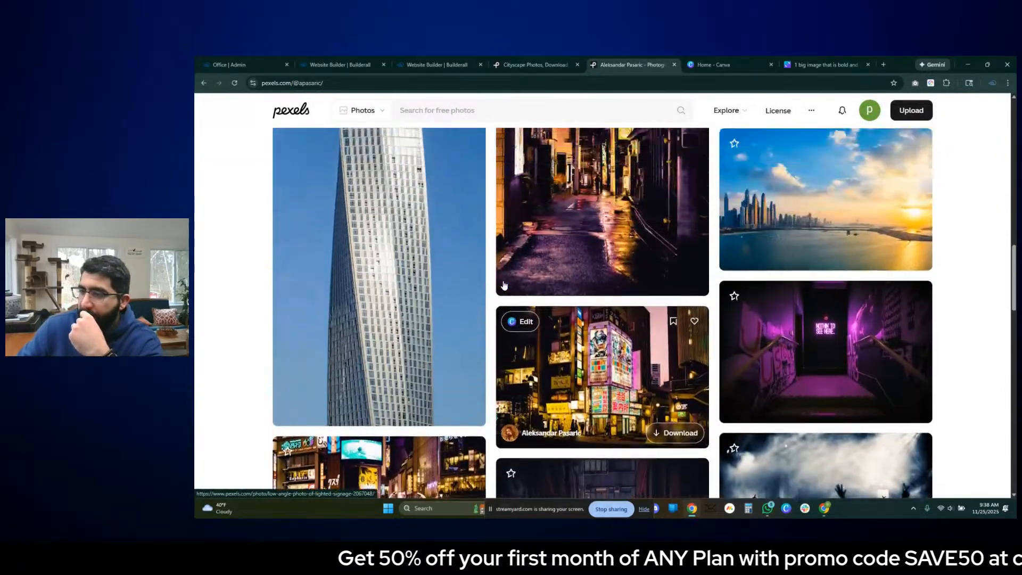
scroll(508, 285, "down", 4)
scroll(513, 284, "down", 2)
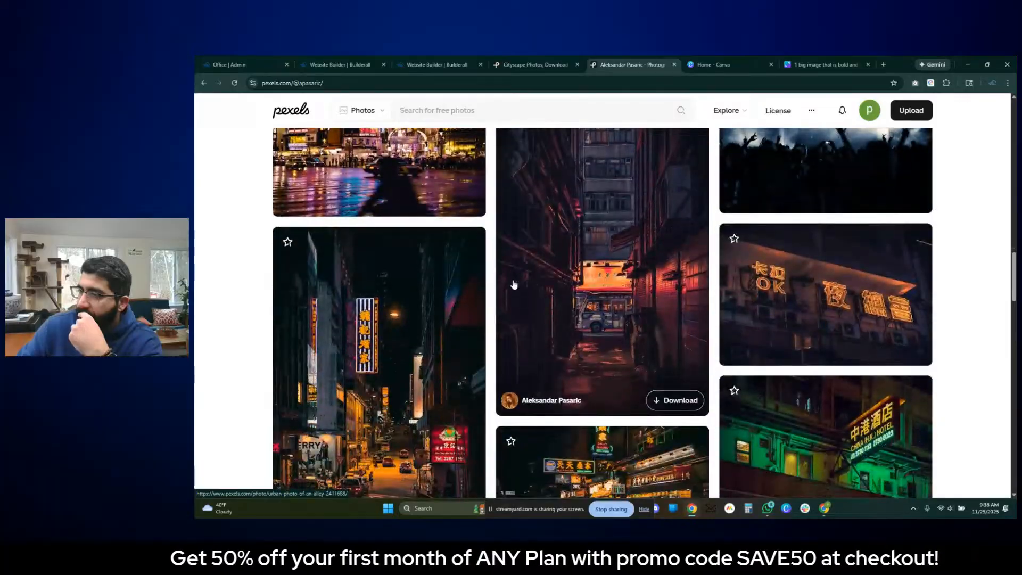
scroll(537, 274, "up", 3)
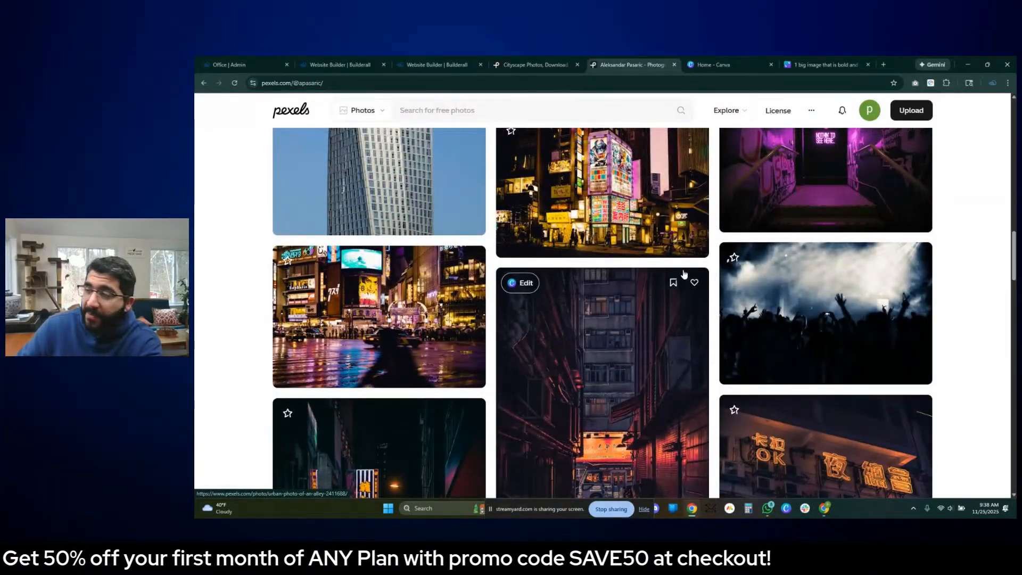
left_click(836, 302)
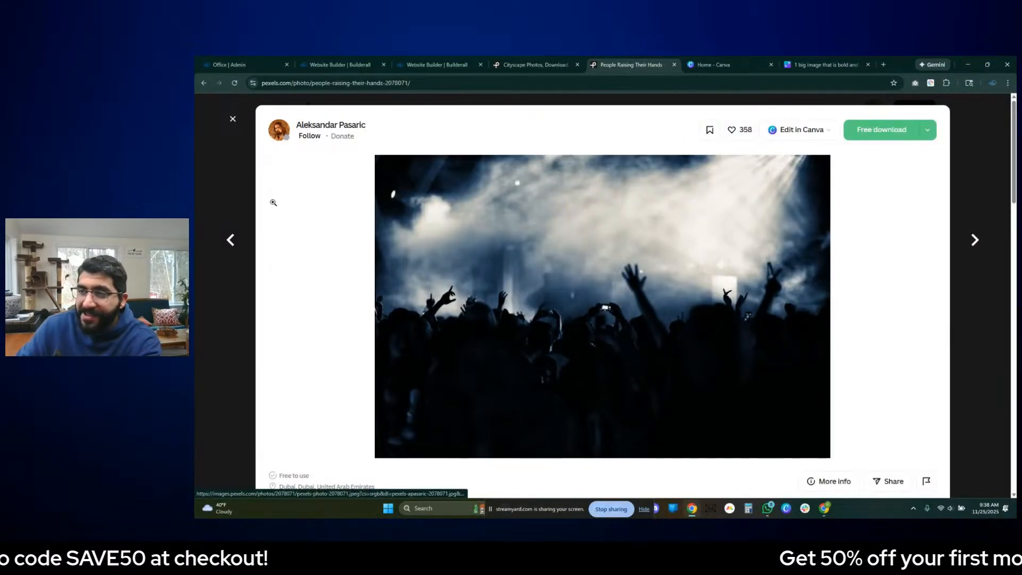
left_click(235, 183)
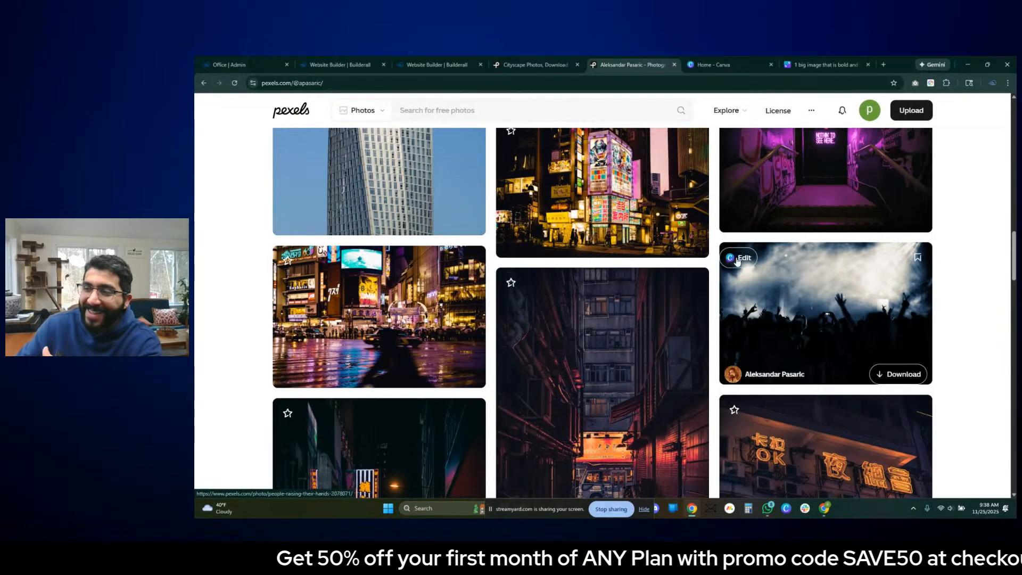
- Look through the night street photos and inspect the Hong Kong road photo with the restaurant sign at full zoom
scroll(667, 204, "down", 1)
scroll(667, 205, "down", 5)
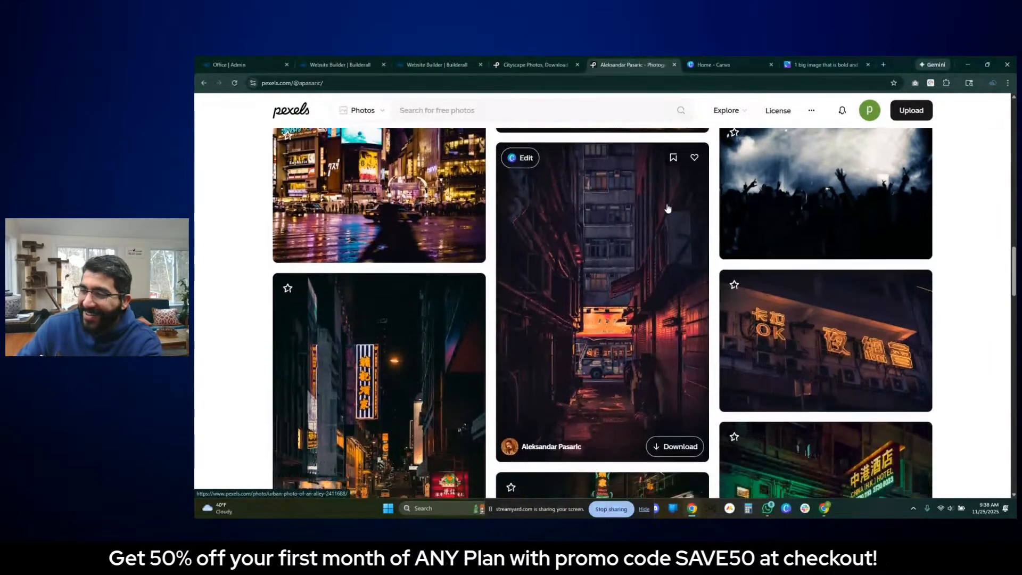
scroll(667, 222, "down", 4)
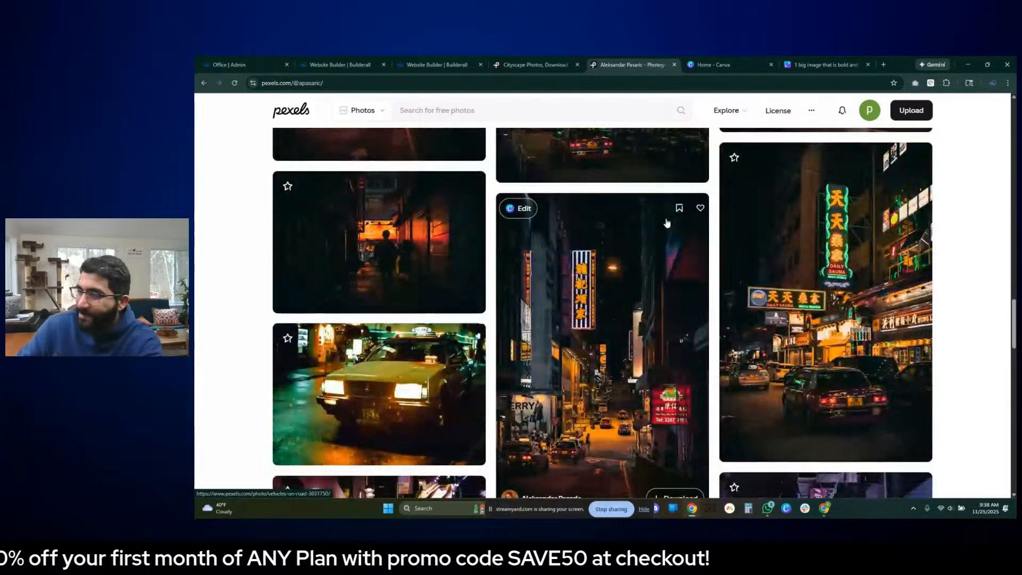
scroll(507, 267, "down", 1)
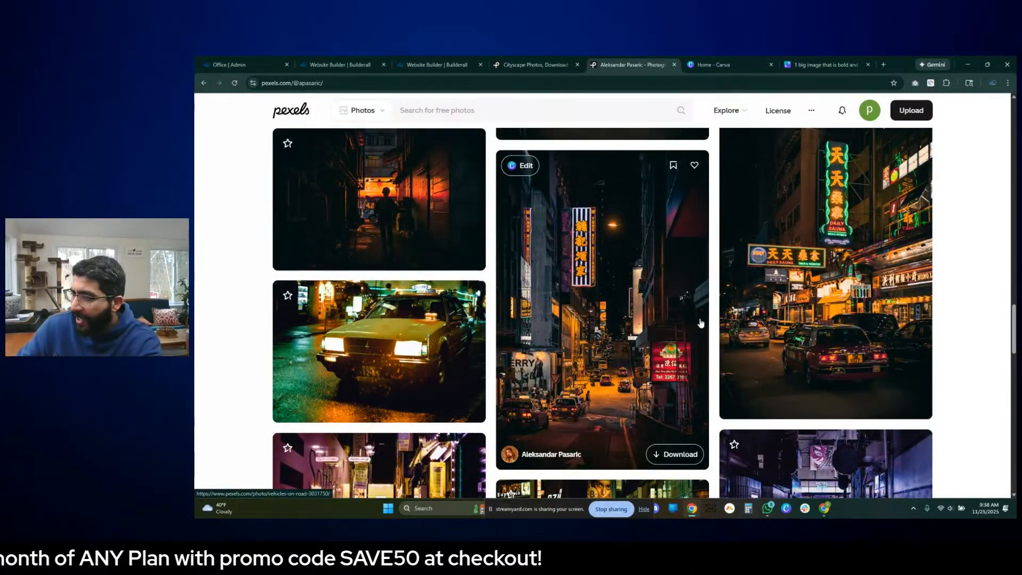
left_click(657, 323)
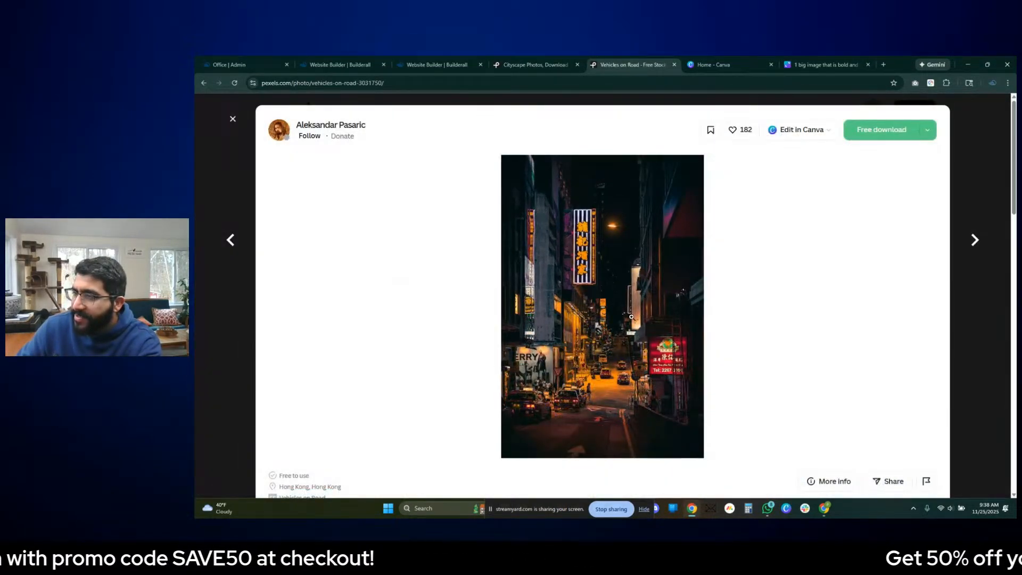
left_click(631, 317)
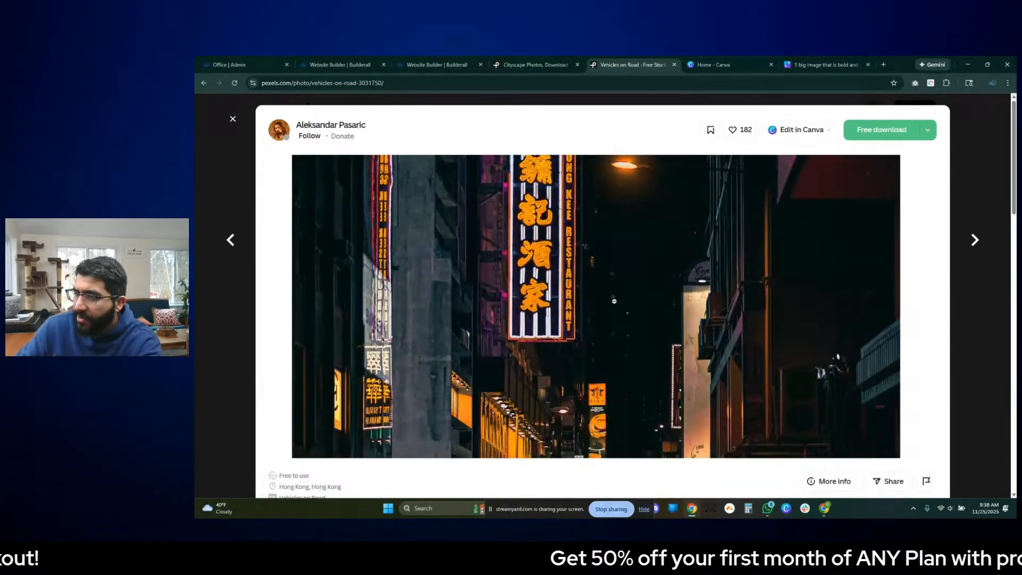
left_click(628, 358)
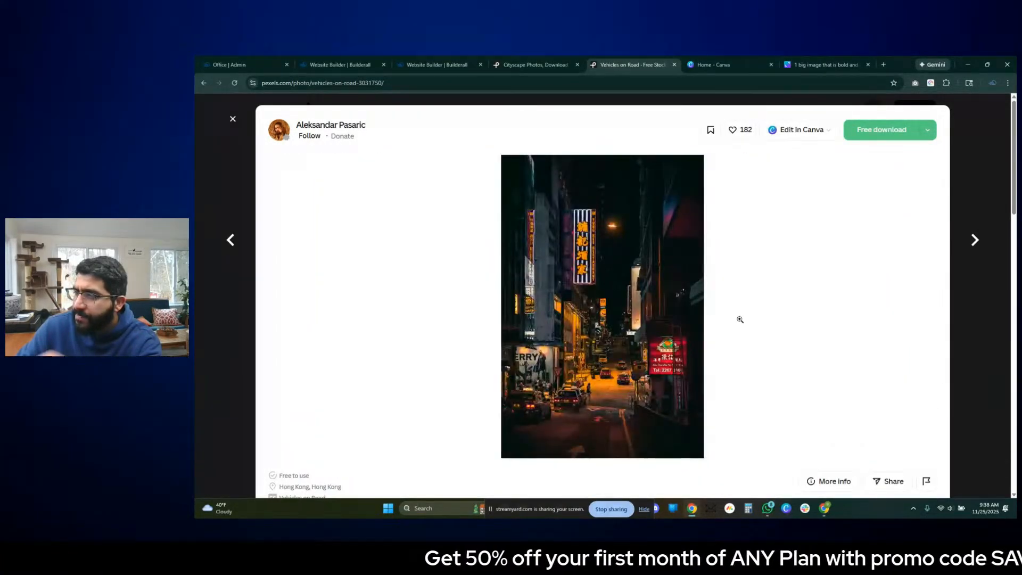
left_click(971, 205)
- Review the rest of the highlights, from the lemon and pink-background photos to the page end, and recheck the skyline photos at the start
scroll(727, 284, "down", 10)
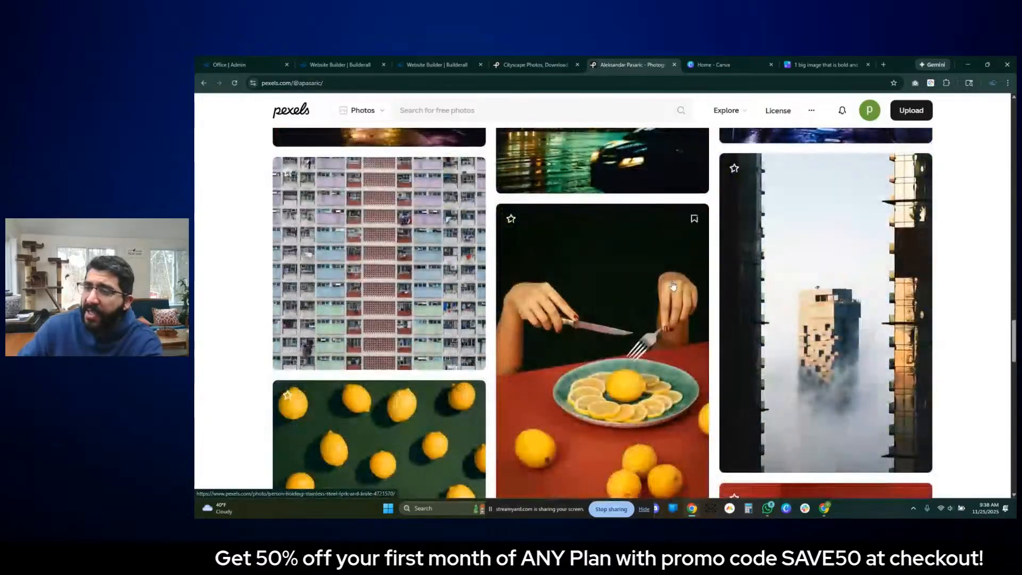
scroll(672, 286, "down", 8)
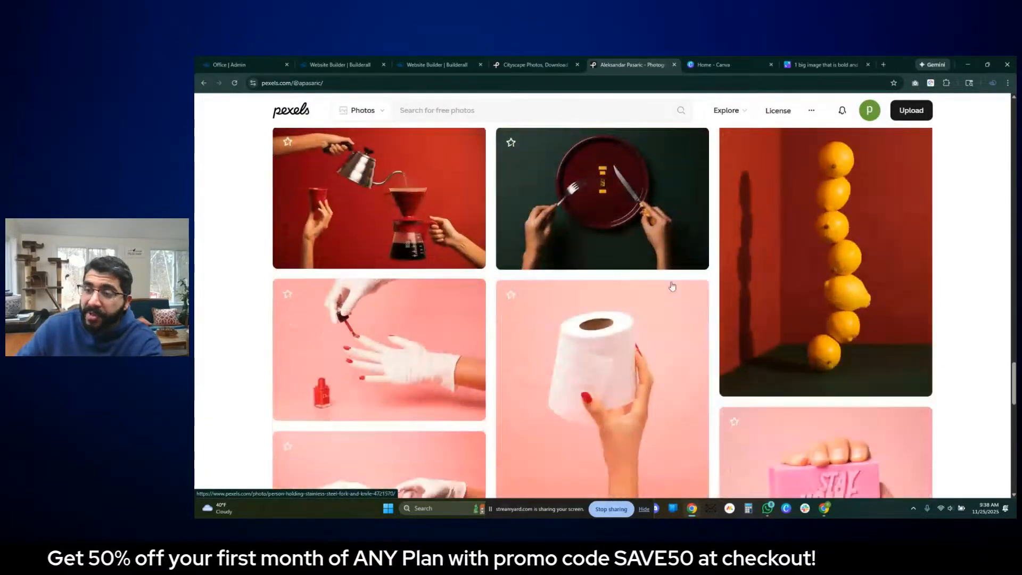
scroll(671, 282, "down", 3)
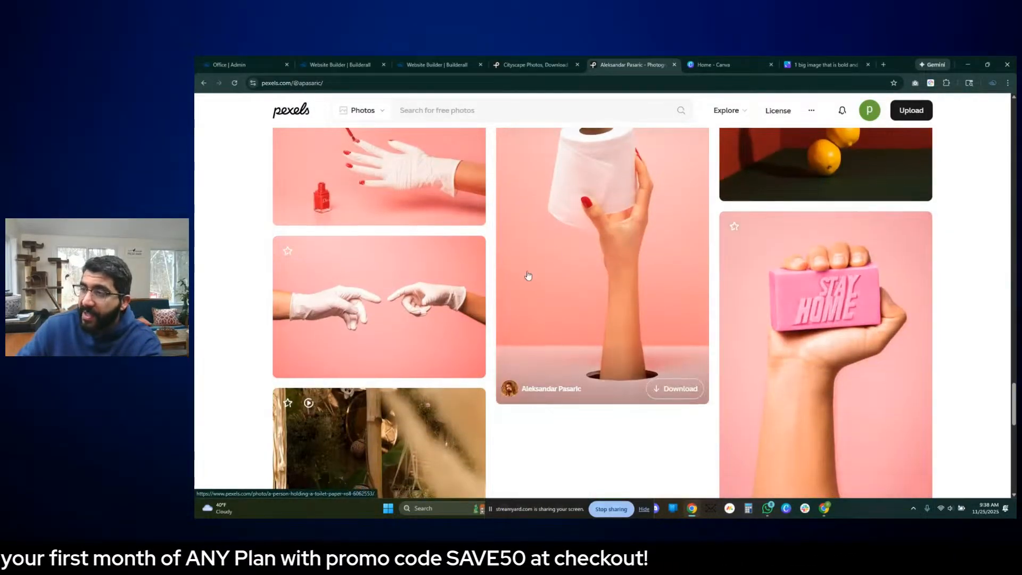
scroll(550, 297, "down", 2)
scroll(550, 296, "up", 3)
scroll(544, 296, "down", 4)
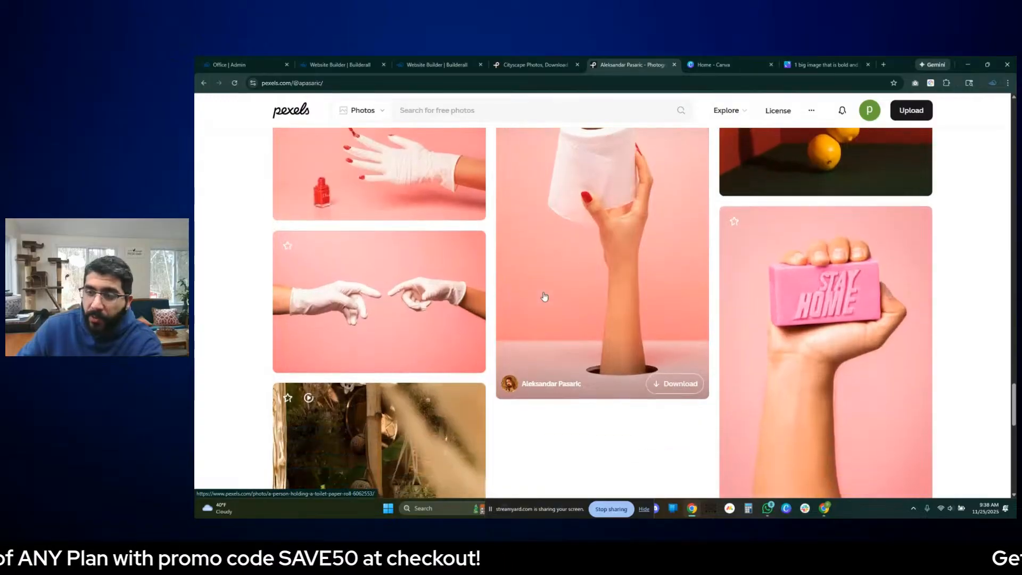
scroll(543, 295, "down", 12)
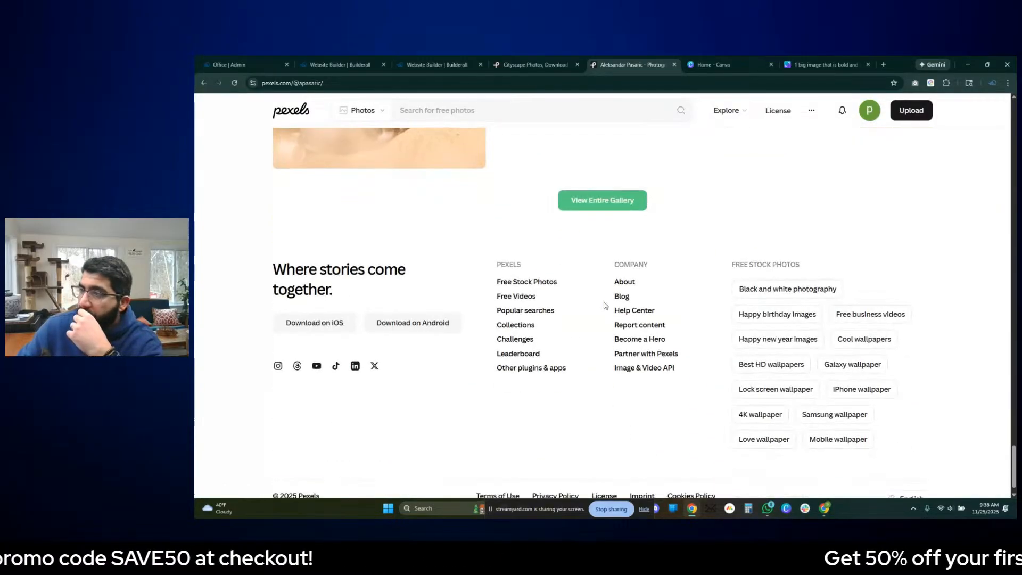
scroll(630, 303, "up", 3)
scroll(629, 304, "up", 15)
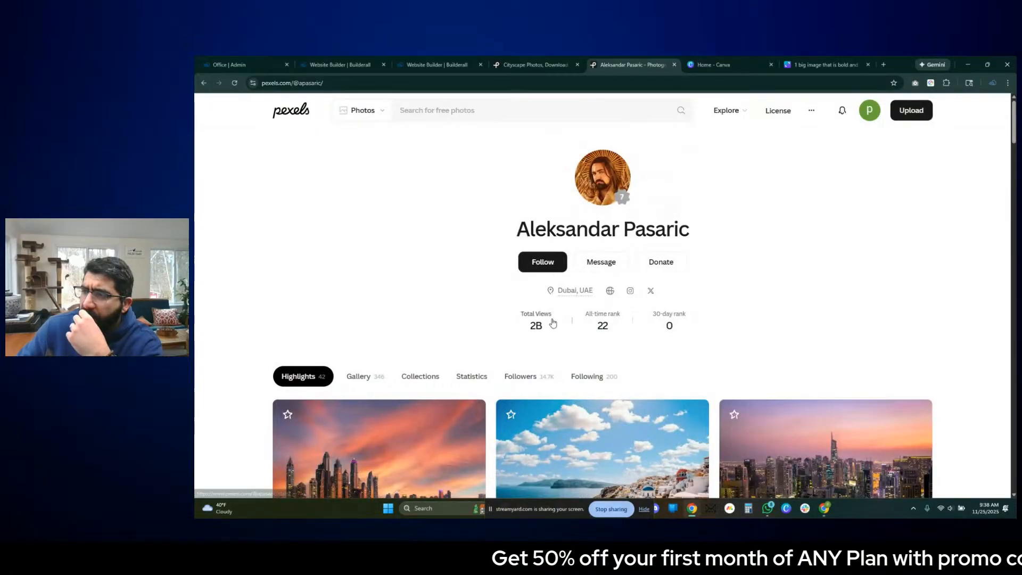
scroll(622, 325, "down", 2)
scroll(612, 303, "down", 2)
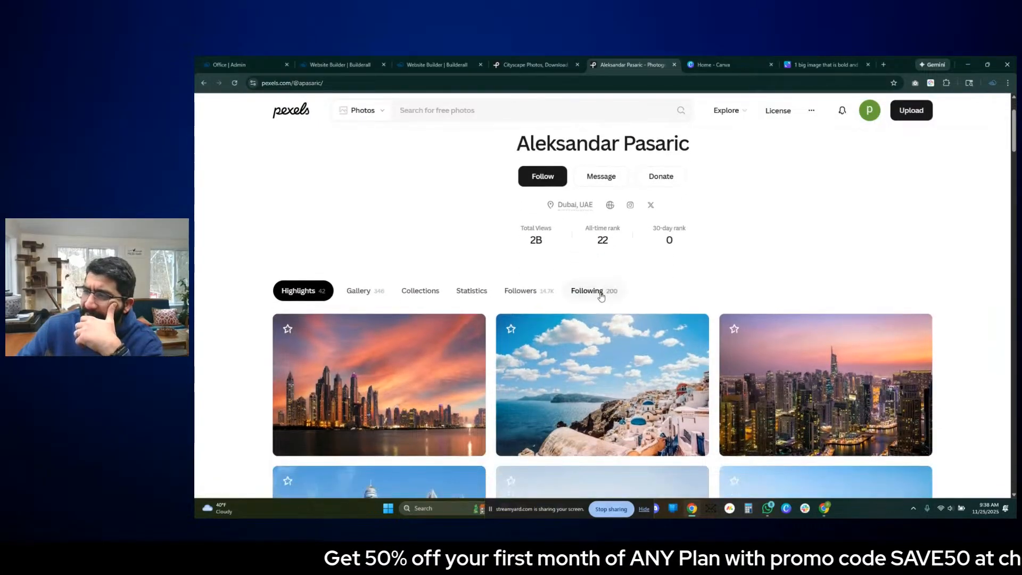
scroll(538, 231, "up", 1)
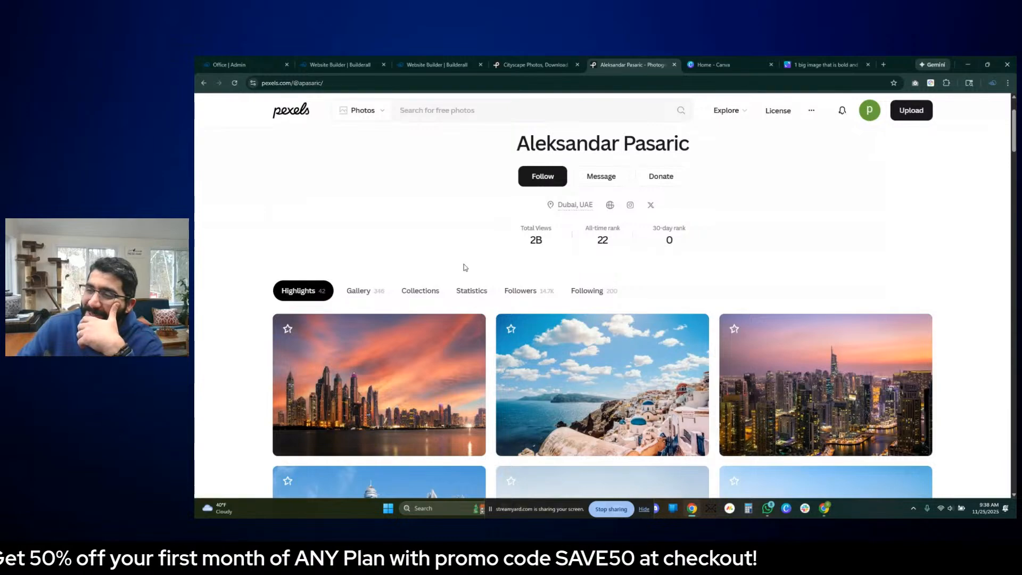
scroll(453, 254, "down", 3)
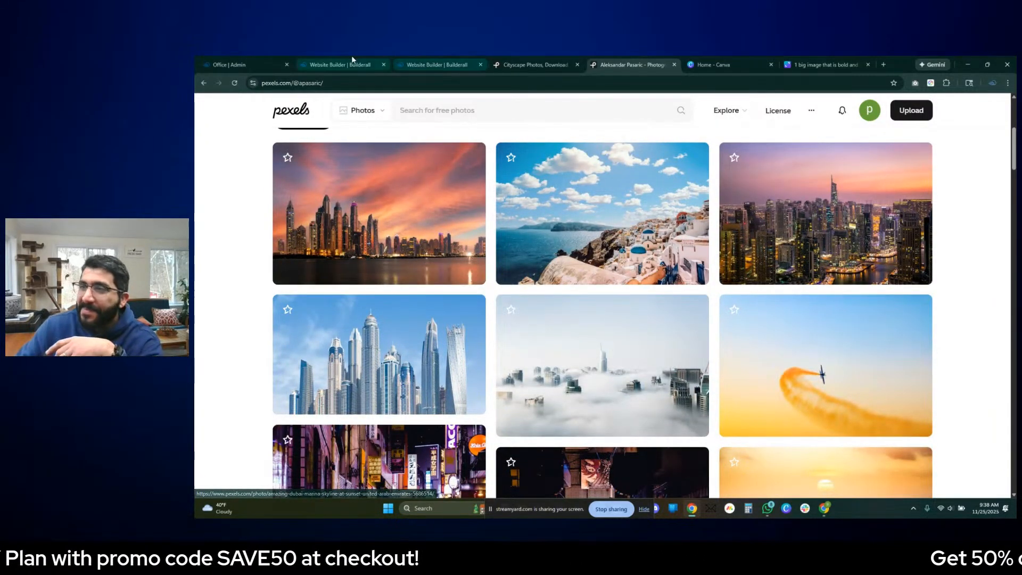
- Switch to the Builderall editor for the unpublished My Cheetah website and increase the Home page panel's height to about 618
left_click(366, 64)
left_click(439, 65)
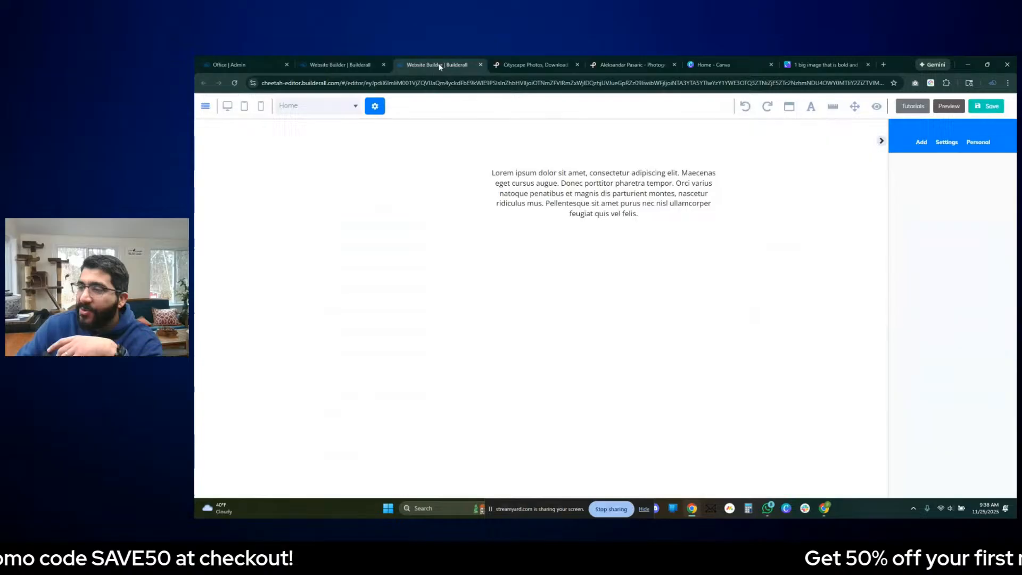
left_click(364, 65)
scroll(452, 244, "down", 1)
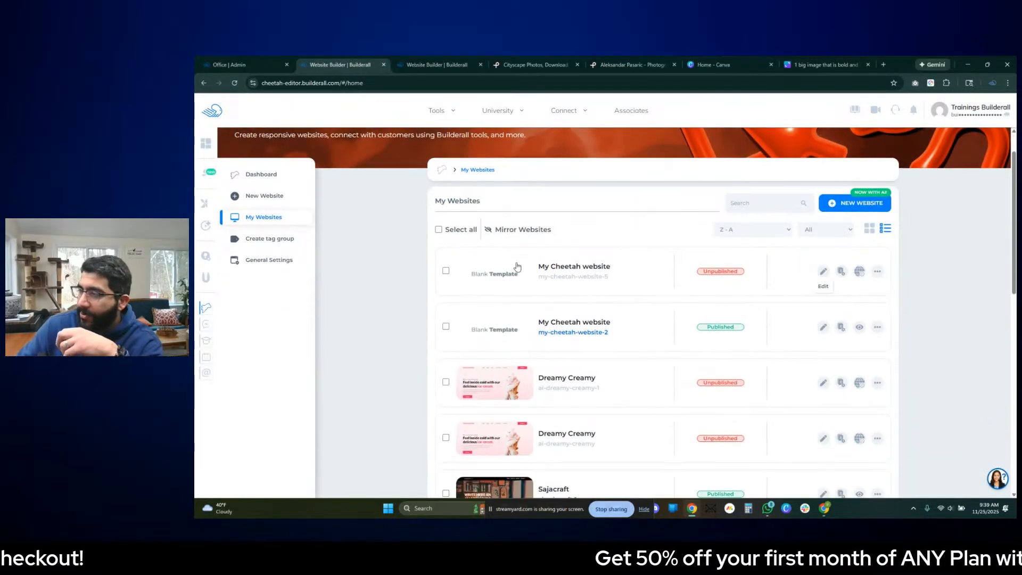
left_click(823, 273)
left_click(337, 106)
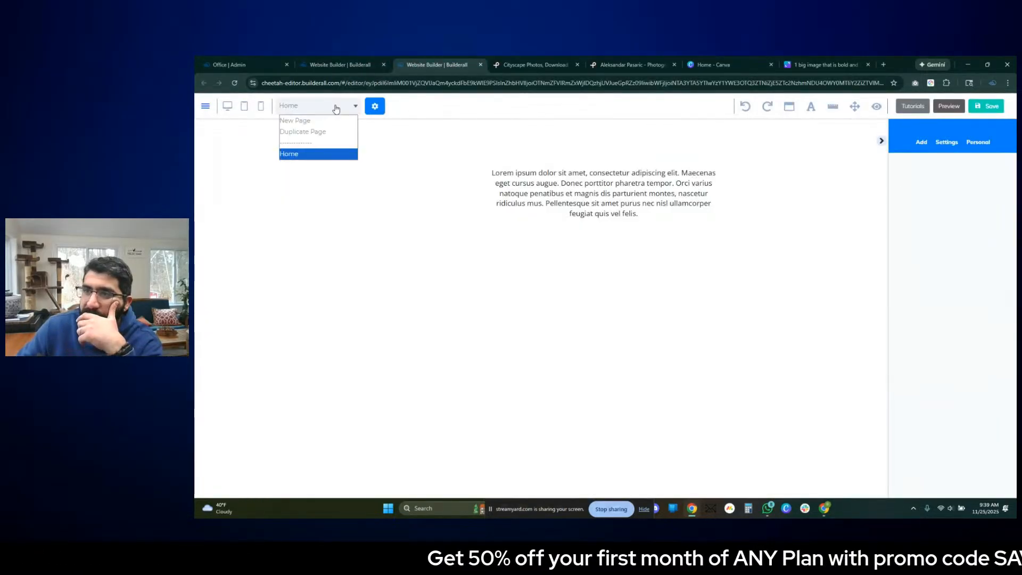
left_click(423, 205)
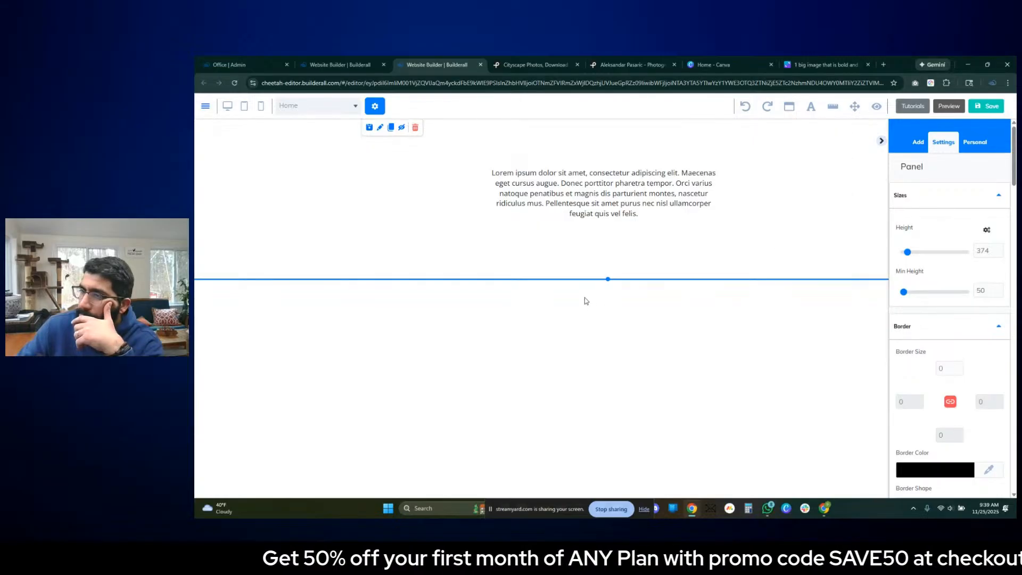
left_click_drag(610, 281, 608, 383)
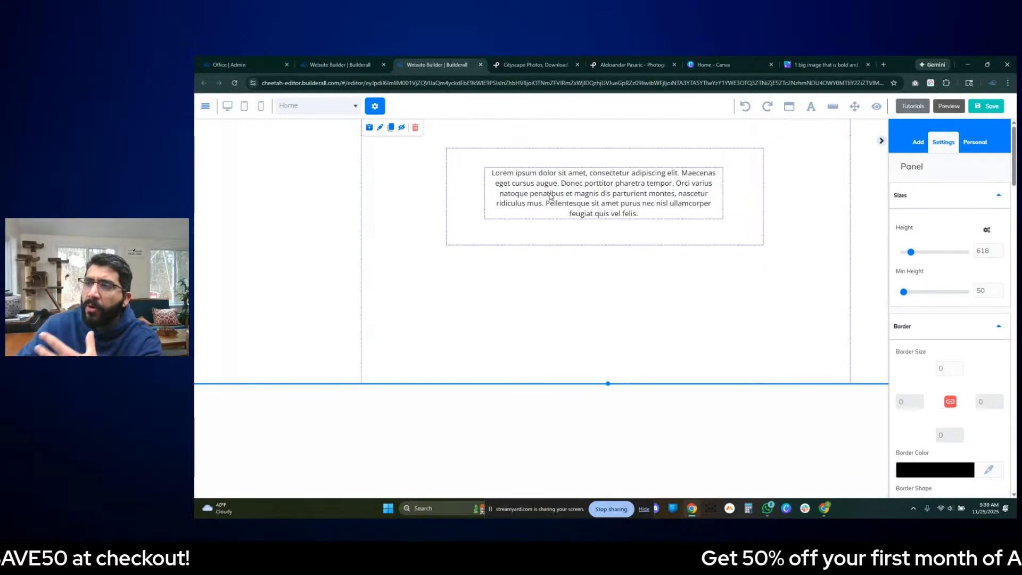
- Close the Pexels cityscape search and extend the Home page panel further down in the Builderall editor
left_click(528, 64)
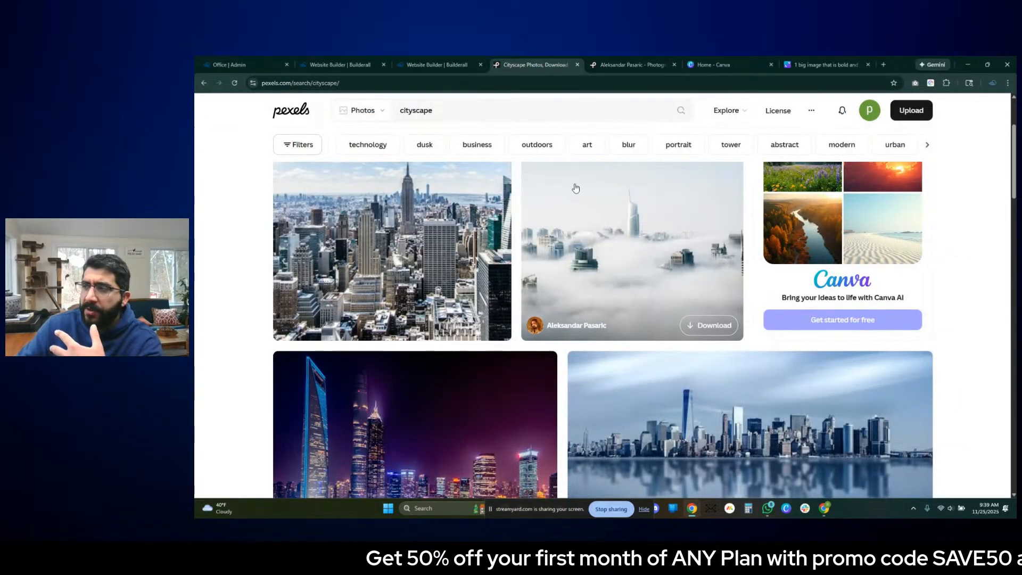
left_click(576, 65)
left_click(437, 64)
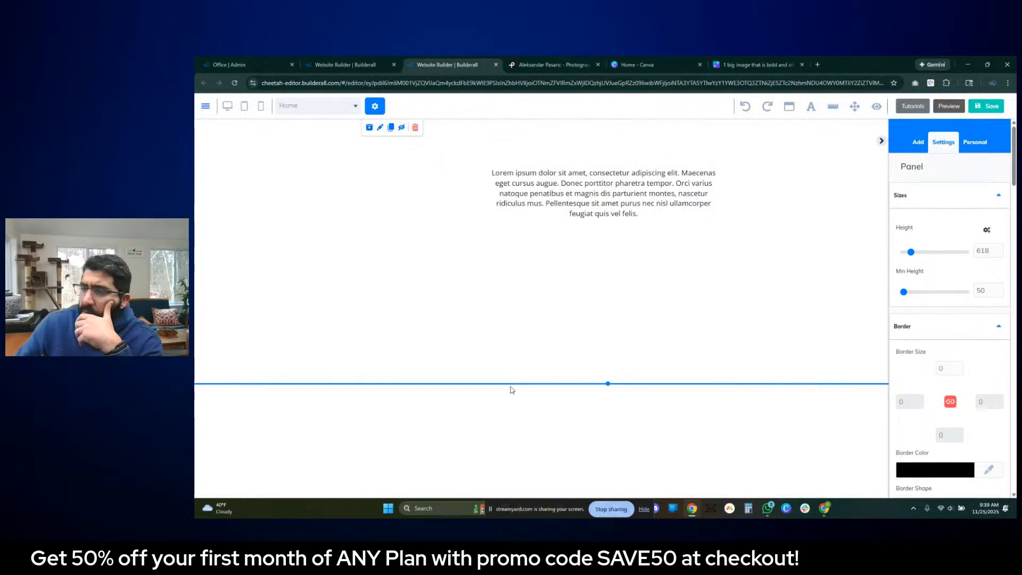
left_click_drag(607, 383, 618, 446)
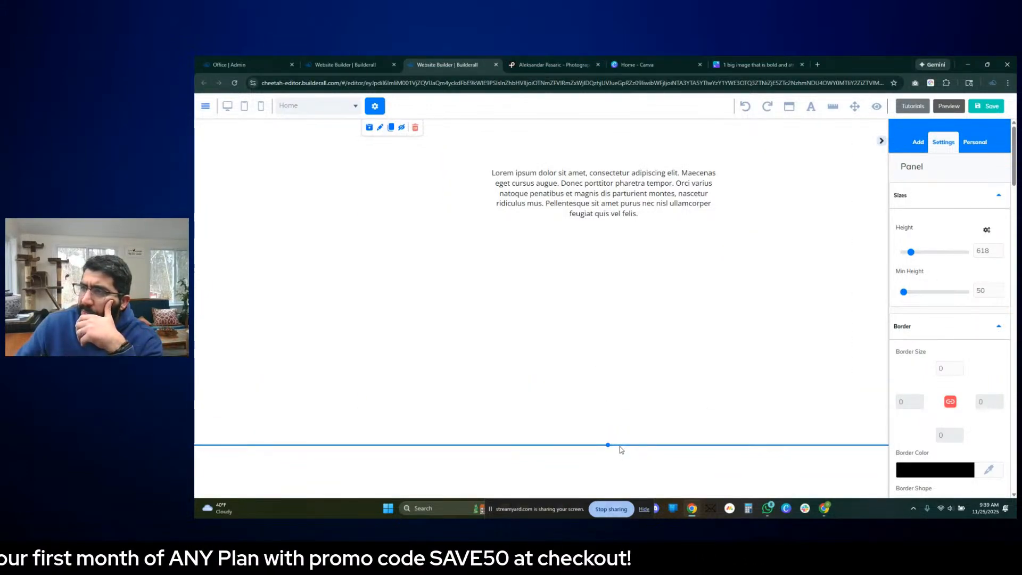
- Switch to the Canva wireframe and examine the wedding photography section with its three photo blocks and the Bridal Showers alternative
left_click(648, 62)
left_click(749, 63)
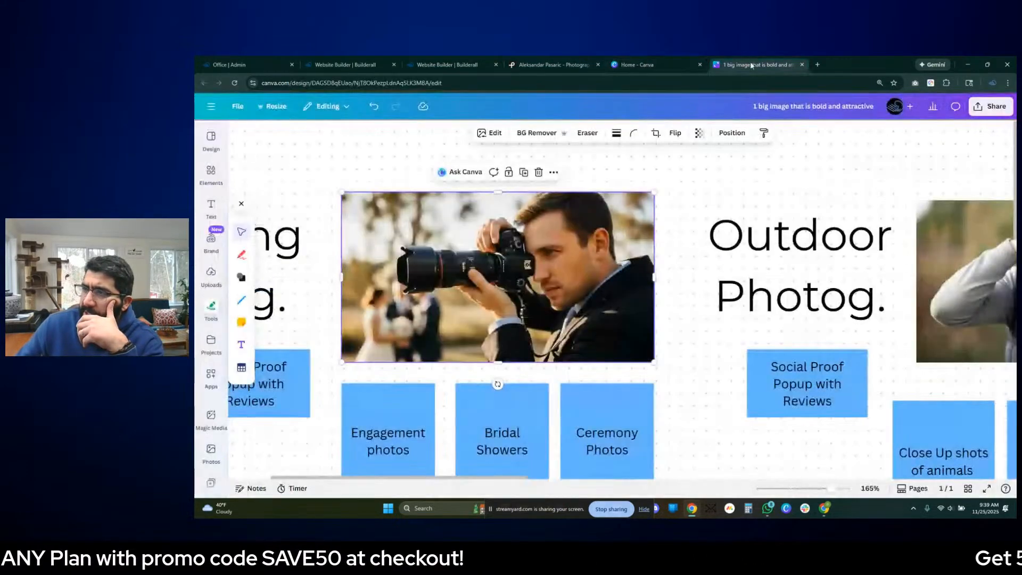
scroll(686, 212, "down", 2)
scroll(679, 242, "up", 2)
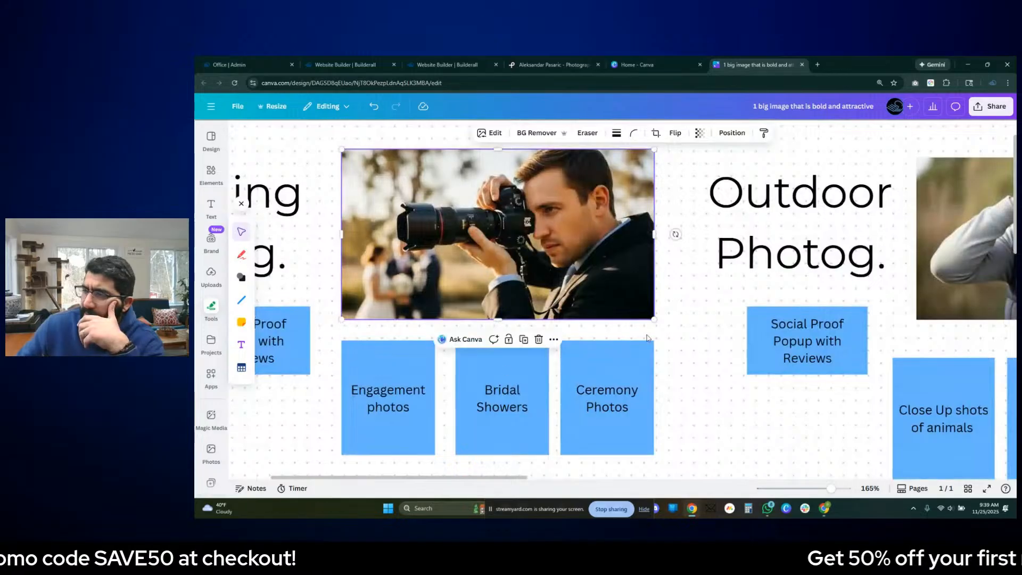
scroll(679, 224, "down", 5)
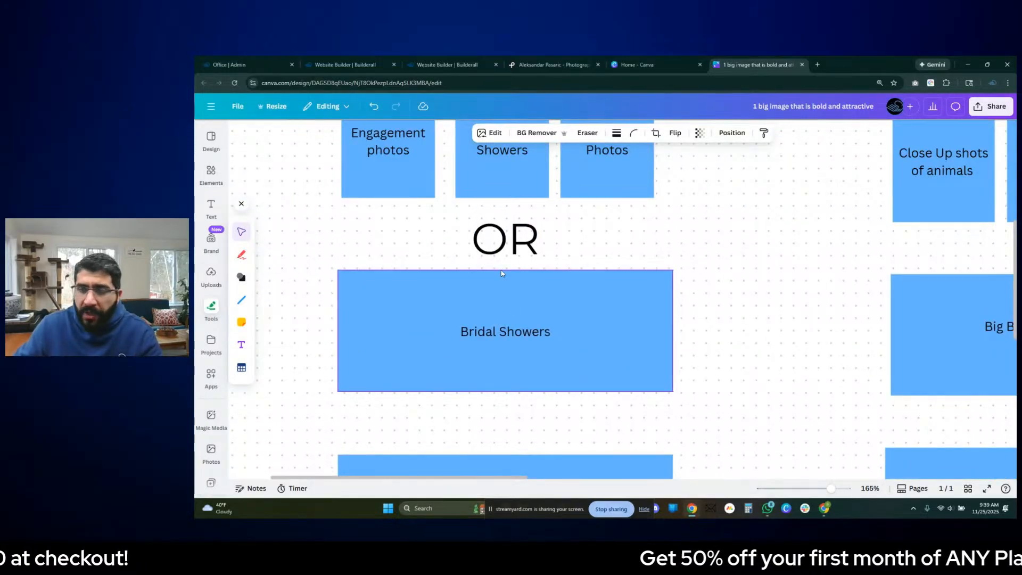
scroll(654, 299, "down", 3)
scroll(717, 310, "up", 5)
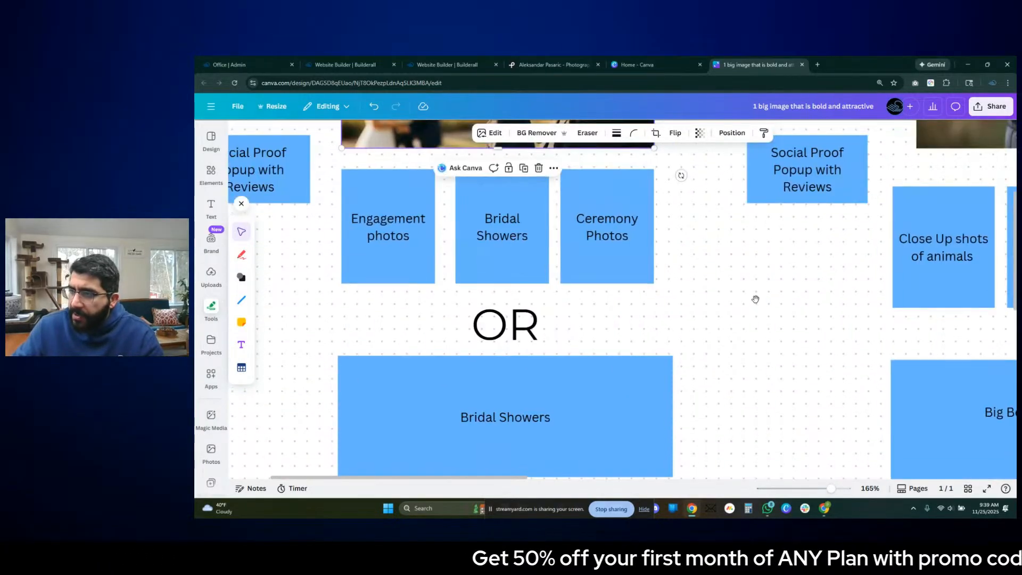
- Examine the outdoor photography layout, the bold image and areas of expertise outline, and the small image layout with the contact form
left_click_drag(857, 309, 609, 269)
left_click_drag(852, 272, 657, 249)
scroll(647, 253, "down", 3)
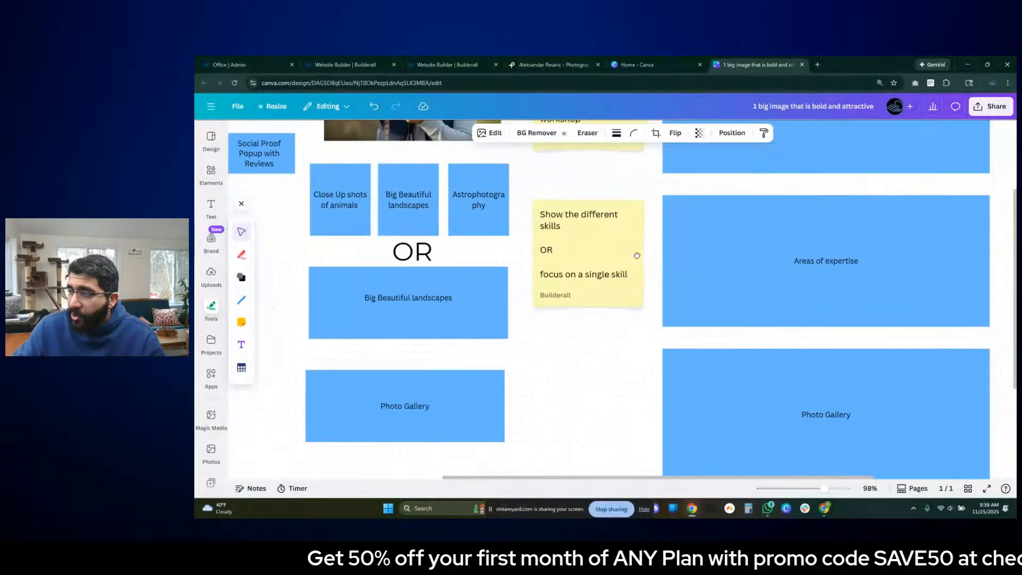
left_click_drag(852, 257, 653, 242)
scroll(660, 241, "up", 3)
left_click_drag(467, 292, 336, 271)
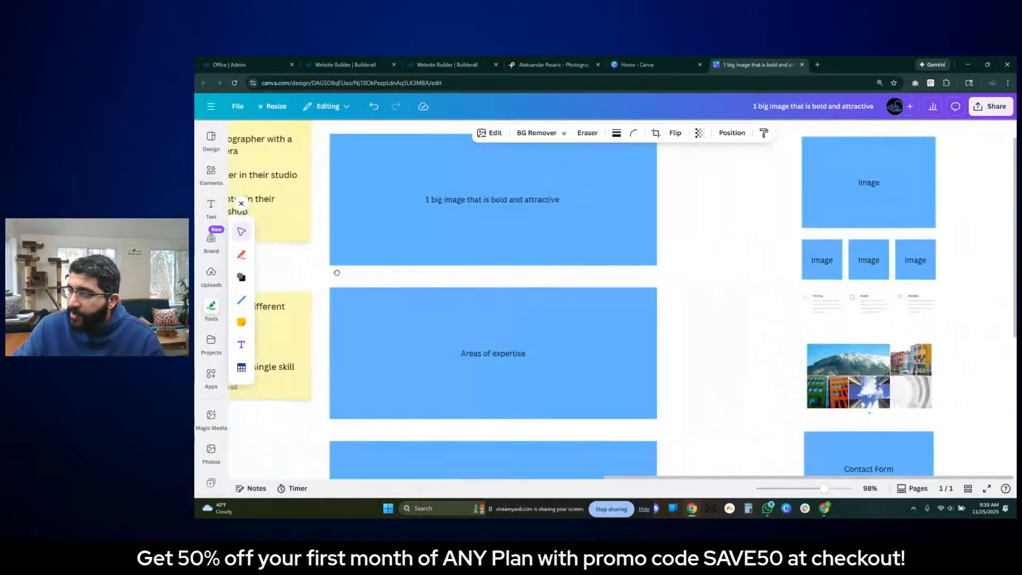
left_click_drag(612, 271, 395, 268)
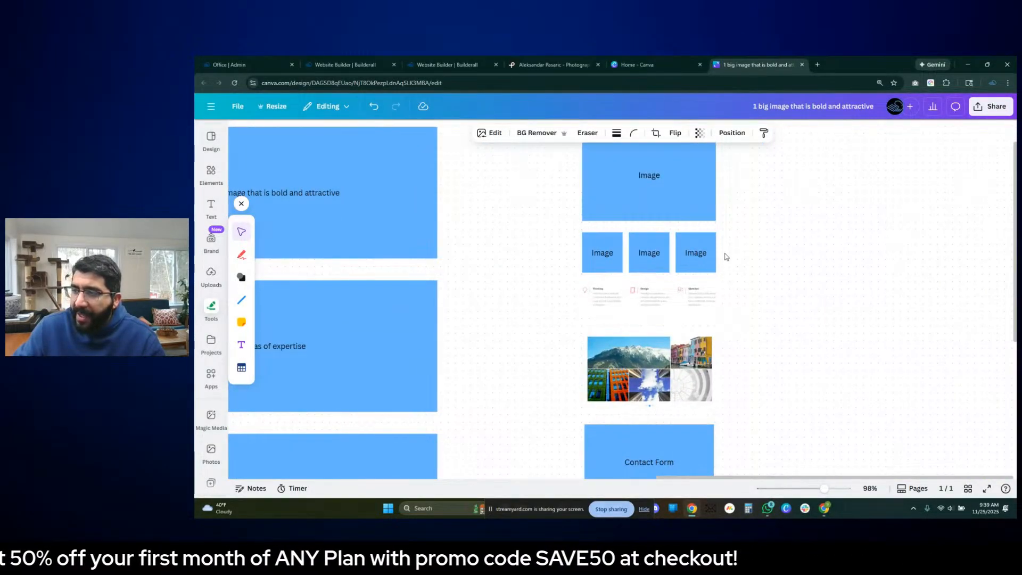
- Examine the Canva wireframe's small image layout, from the large image and three image blocks down to the gallery and contact form
scroll(519, 286, "up", 3)
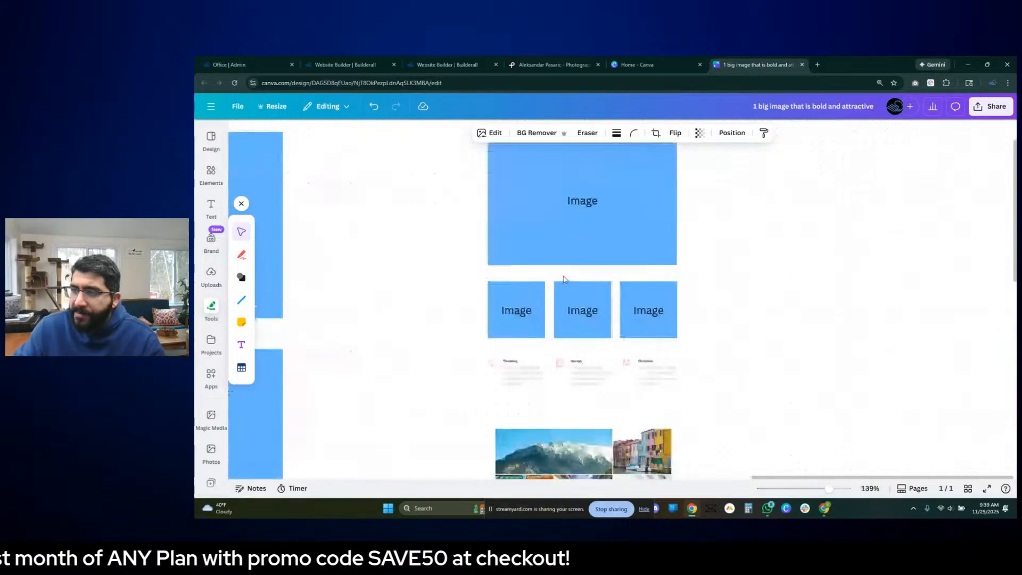
scroll(566, 274, "up", 1)
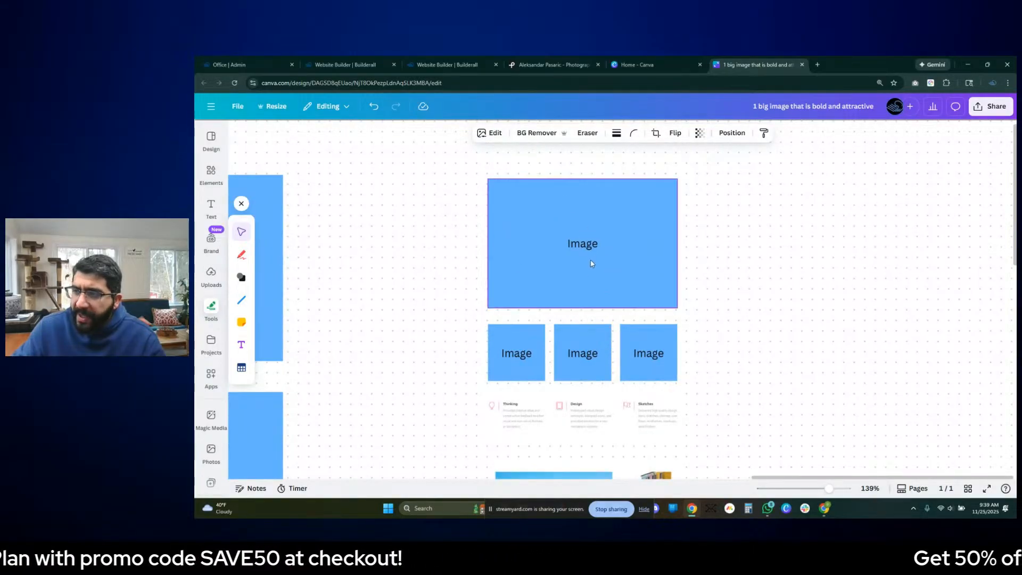
scroll(614, 268, "up", 2)
scroll(614, 264, "up", 2)
scroll(601, 226, "down", 2)
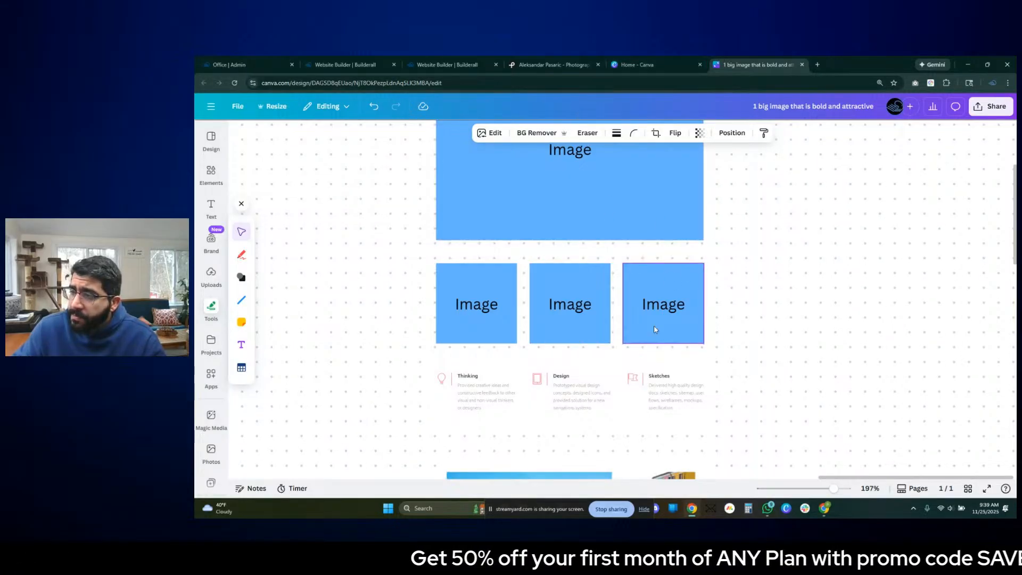
scroll(580, 354, "down", 2)
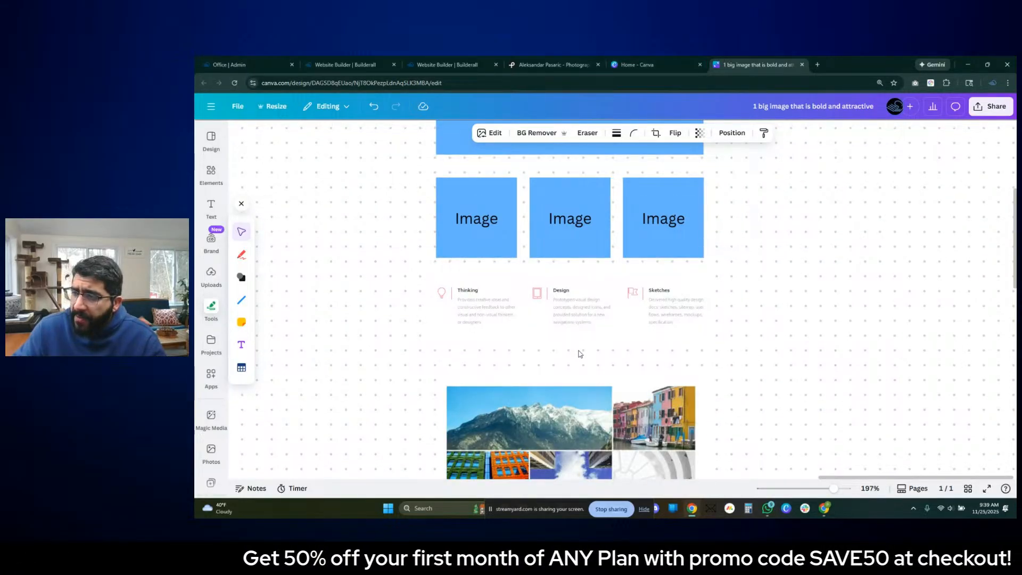
scroll(580, 353, "down", 4)
scroll(564, 351, "down", 3)
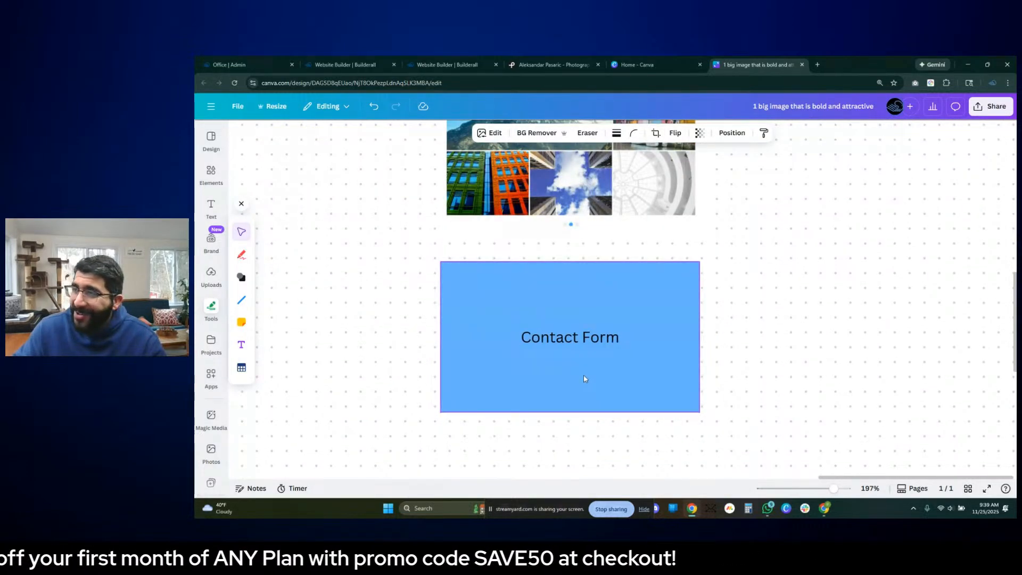
scroll(583, 375, "up", 4)
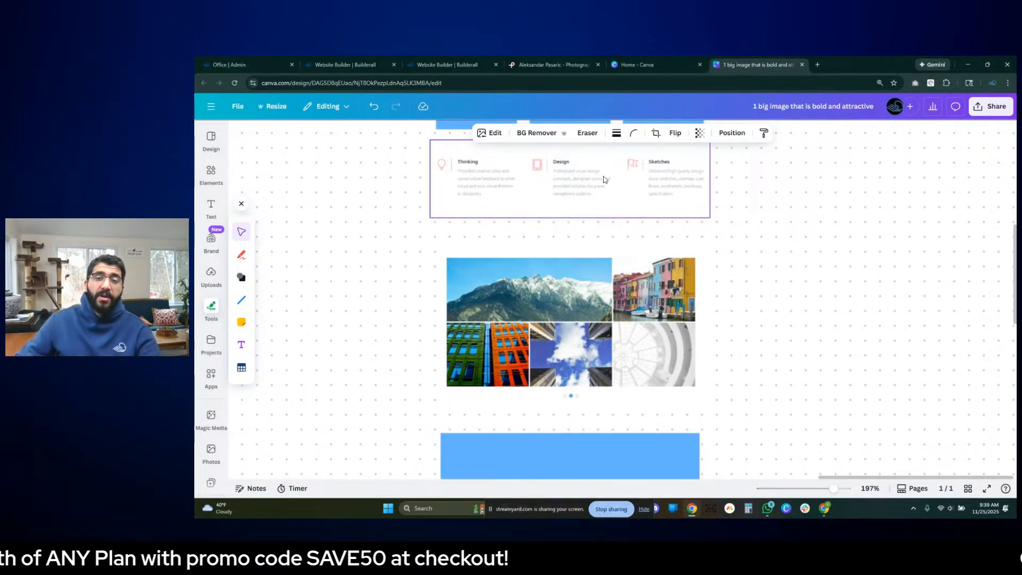
- Switch to the Builderall editor and add blank panels to the Home page
left_click(569, 62)
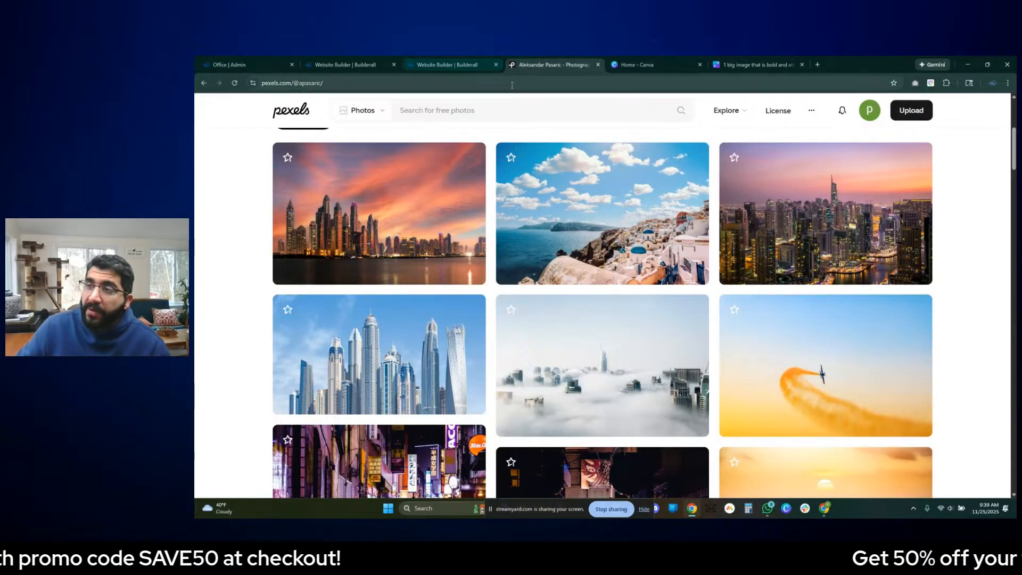
left_click(457, 62)
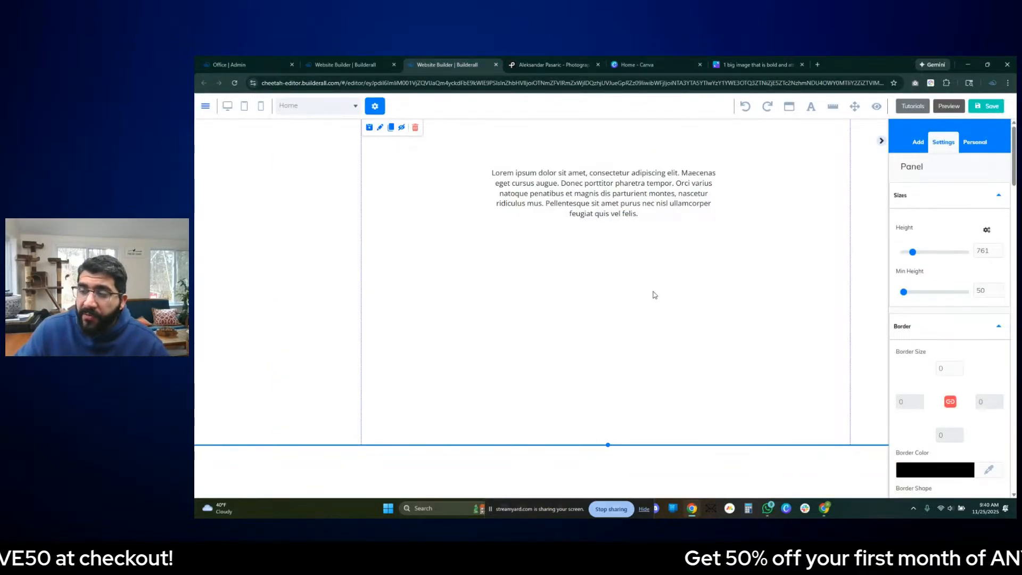
left_click(923, 151)
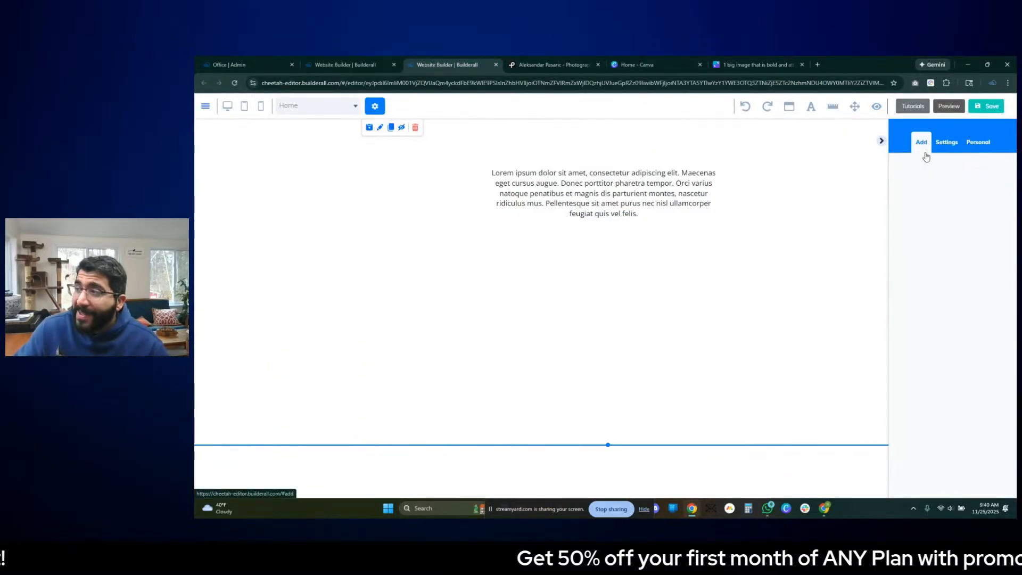
left_click(938, 221)
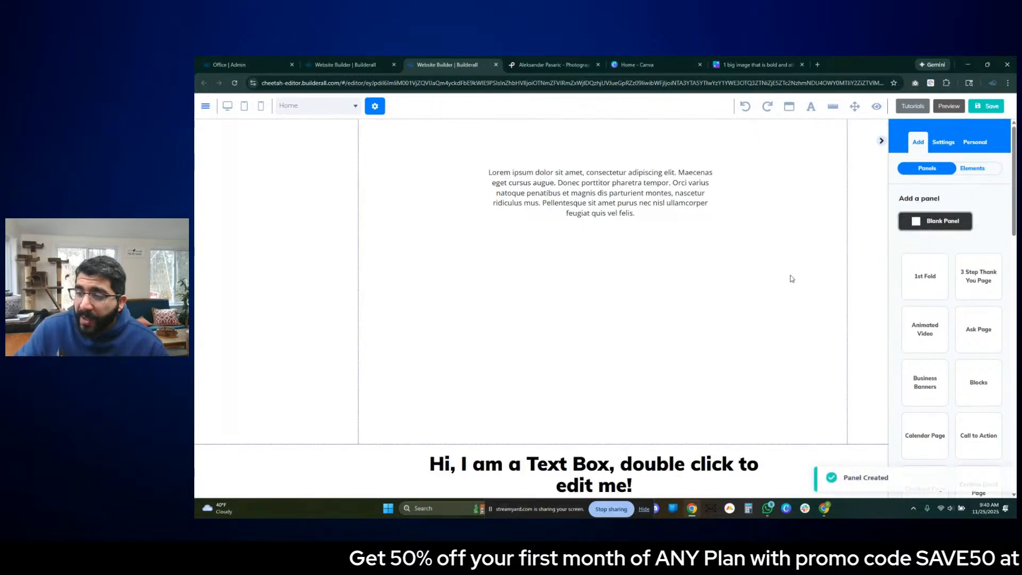
left_click(922, 143)
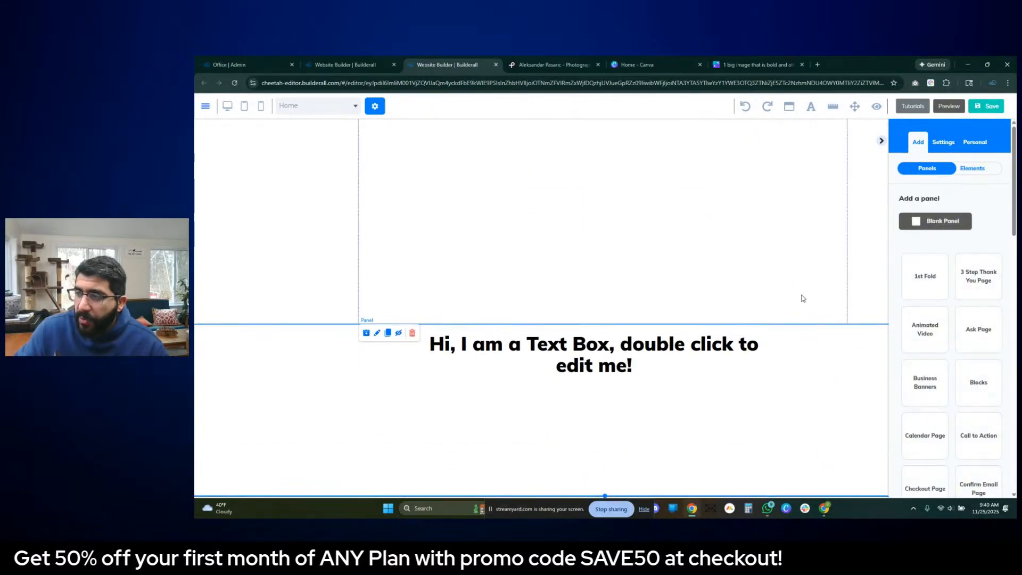
left_click(934, 220)
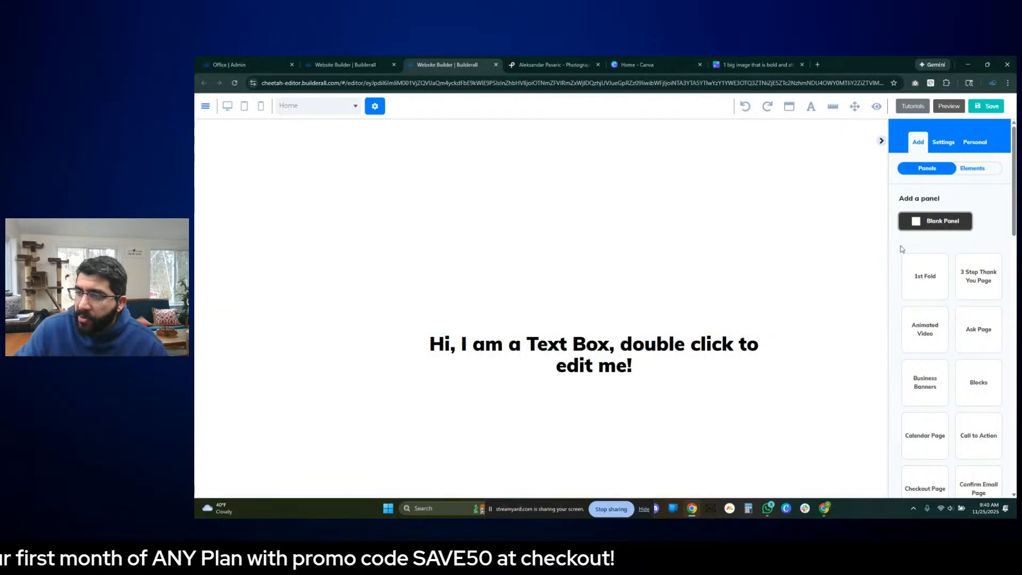
- Increase the height of the panel containing the lorem ipsum text to about 796
left_click(646, 261)
scroll(654, 282, "up", 5)
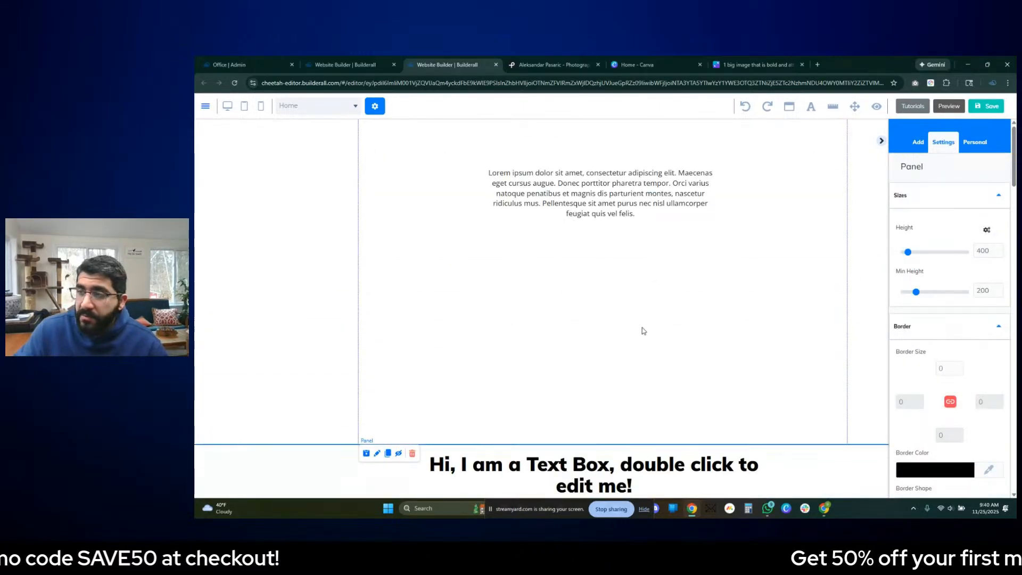
left_click_drag(605, 444, 608, 460)
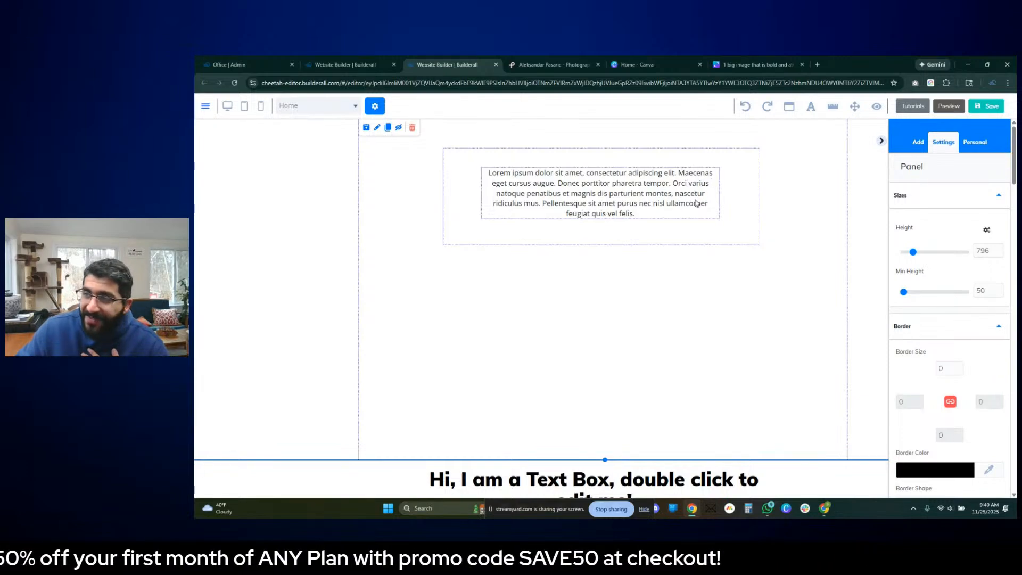
- Delete the box holding the lorem ipsum text and increase its panel's height to about 827
left_click(458, 231)
left_click_drag(458, 230, 423, 232)
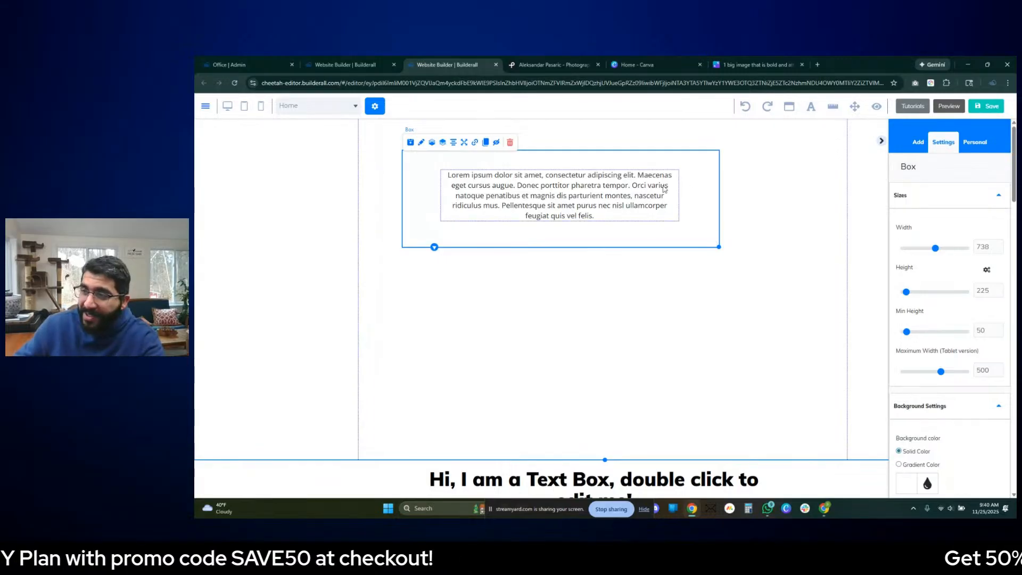
left_click(510, 142)
left_click(600, 309)
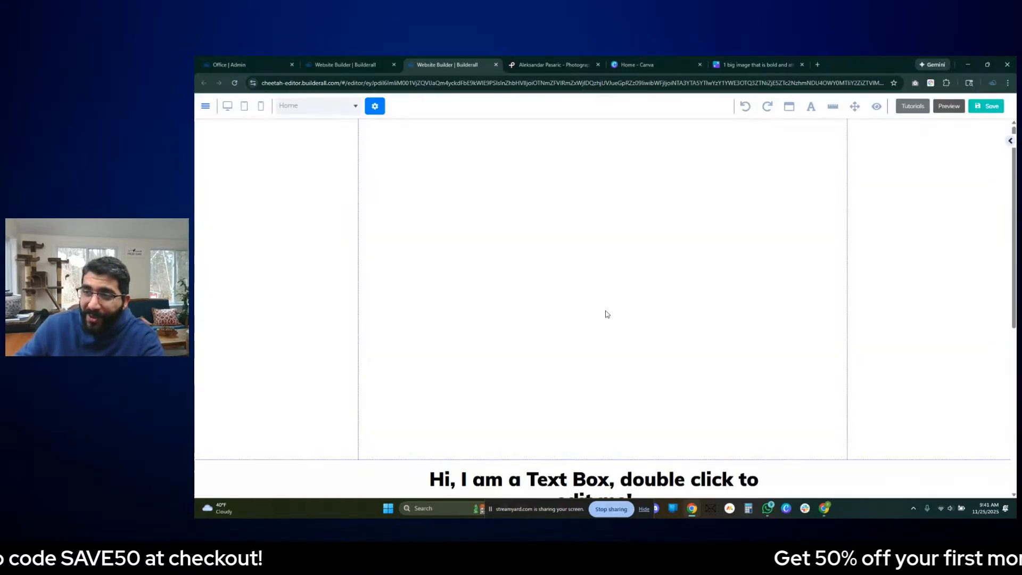
left_click_drag(604, 460, 605, 472)
- Switch to the photographer's Pexels page and open the View of Cityscape photo of skyscrapers in fog, also in its own tab
left_click(756, 65)
left_click(553, 64)
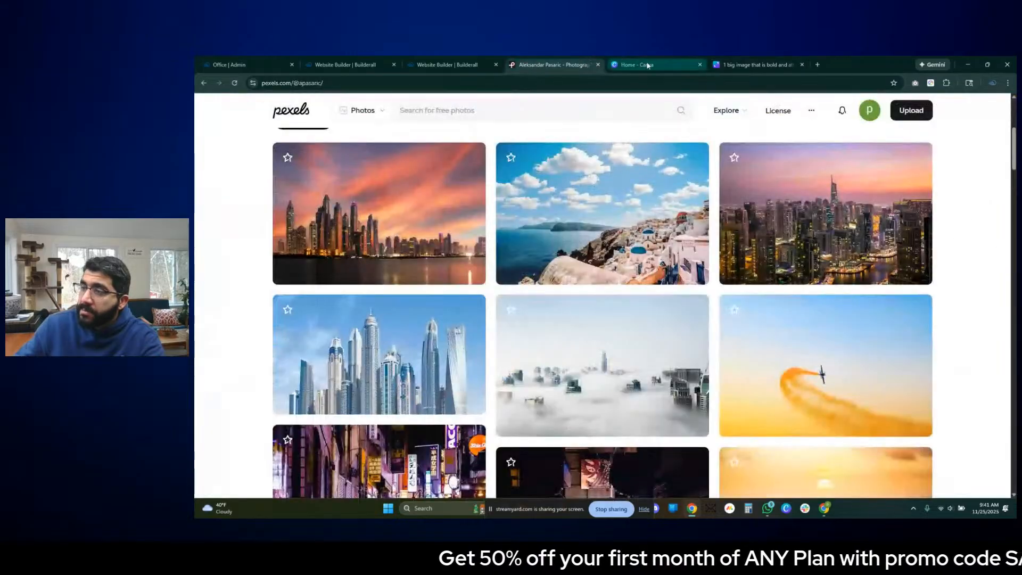
scroll(530, 179, "up", 3)
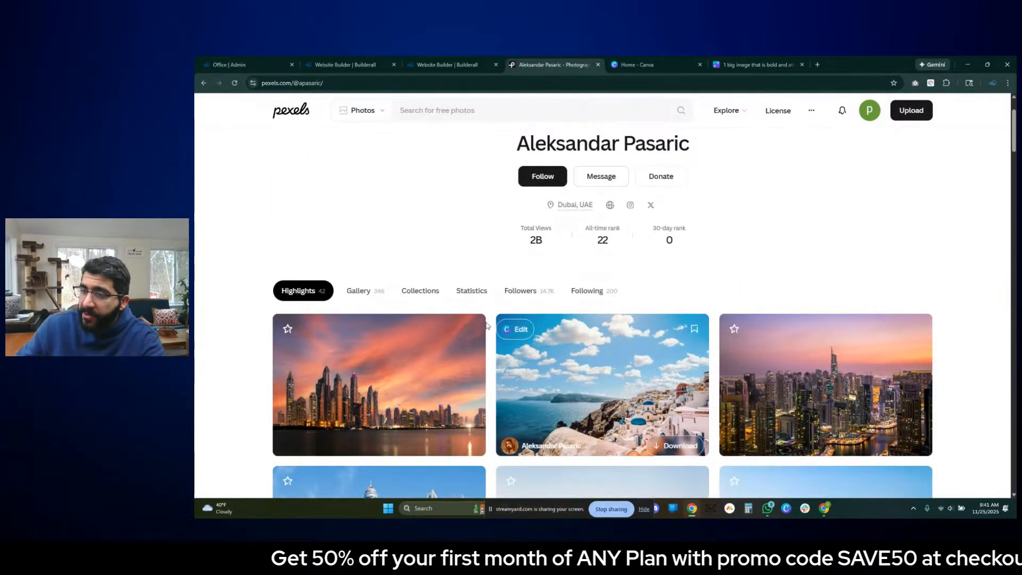
scroll(490, 316, "down", 3)
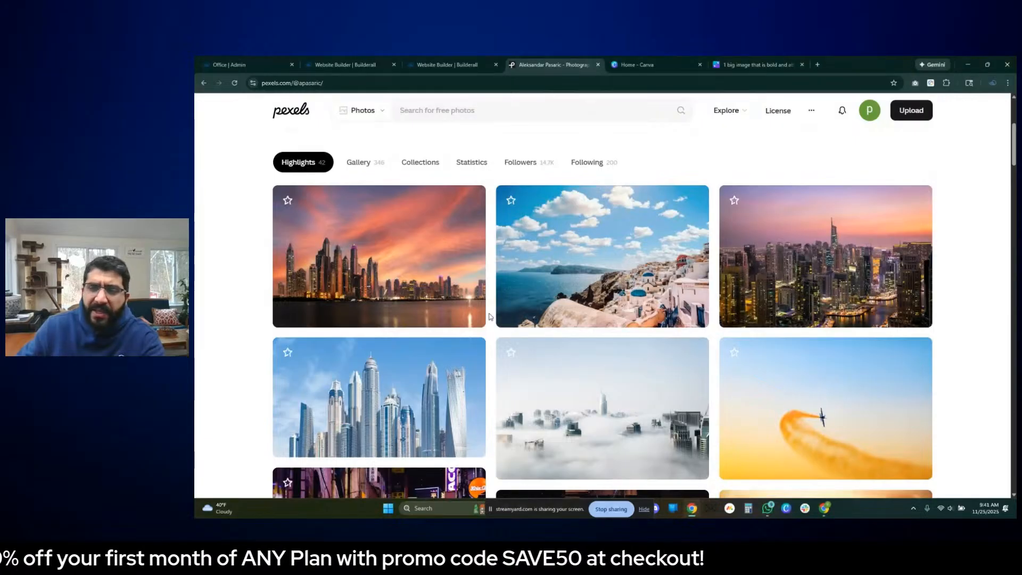
scroll(557, 346, "down", 2)
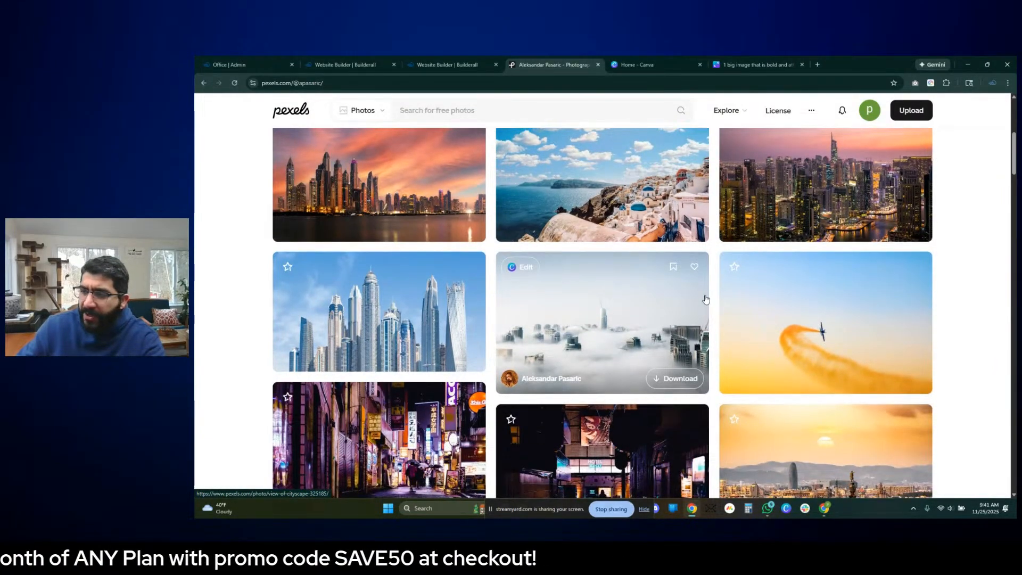
middle_click(592, 325)
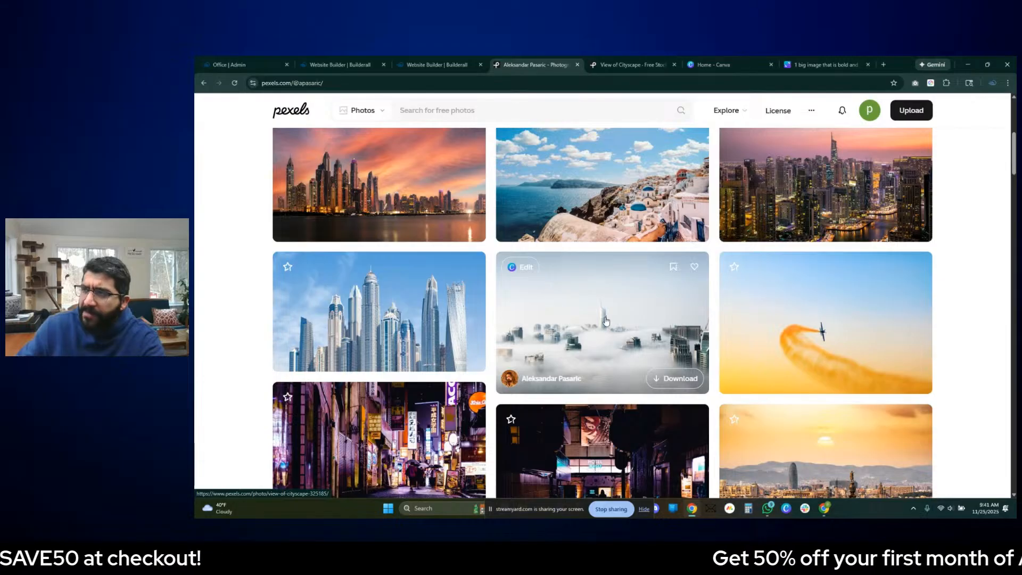
left_click(610, 323)
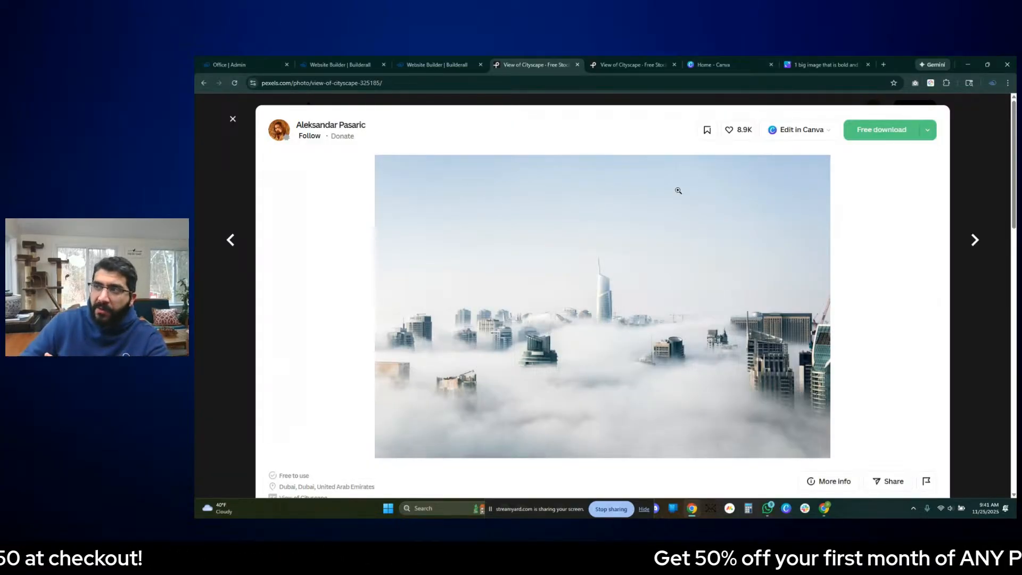
- Download the View of Cityscape photo in the Large 1920x1280 size and dismiss the thank-you dialog
left_click(631, 64)
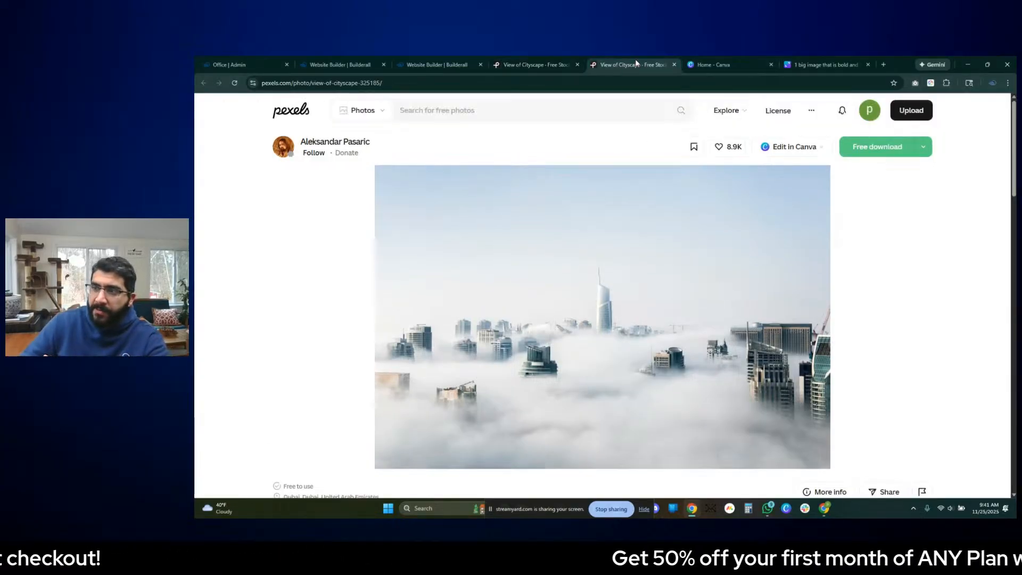
left_click(923, 148)
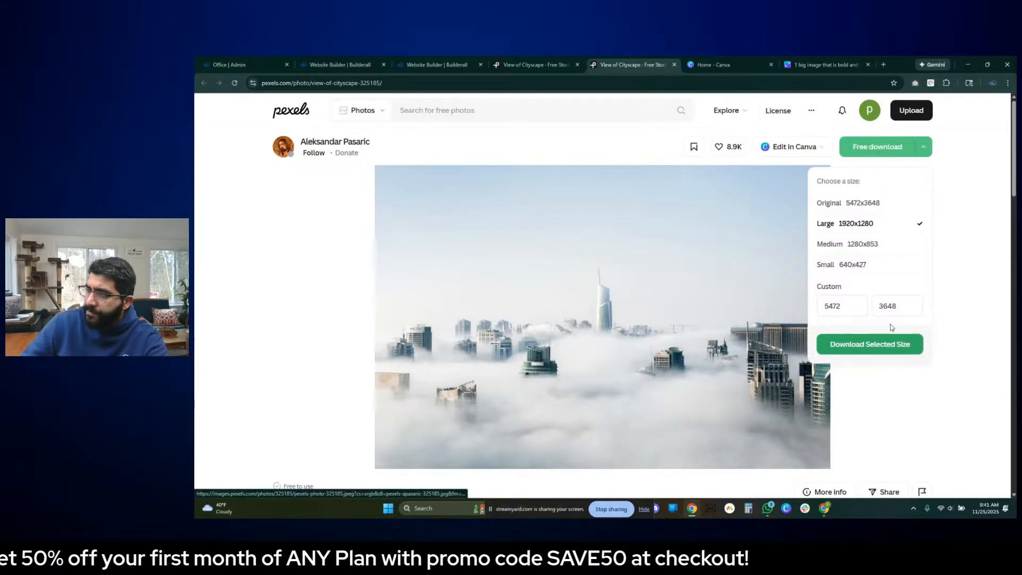
left_click(872, 223)
left_click(856, 344)
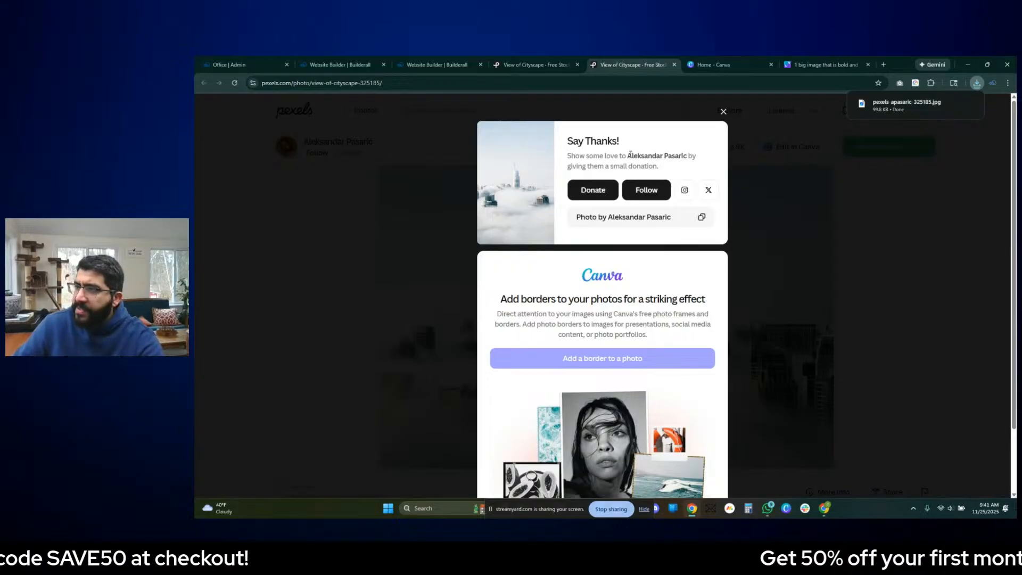
left_click_drag(632, 156, 683, 156)
left_click(695, 158)
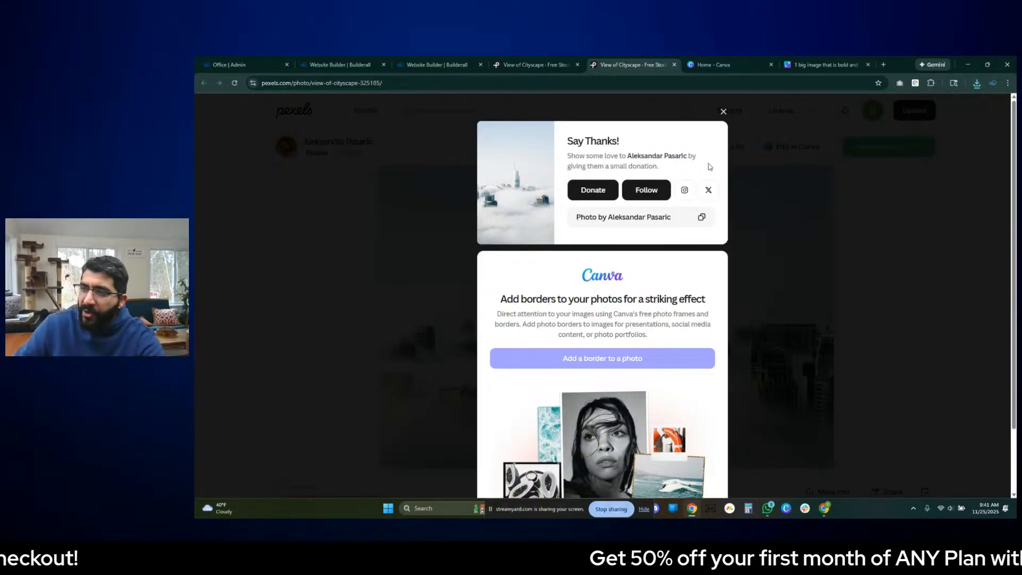
left_click(723, 111)
scroll(812, 257, "down", 9)
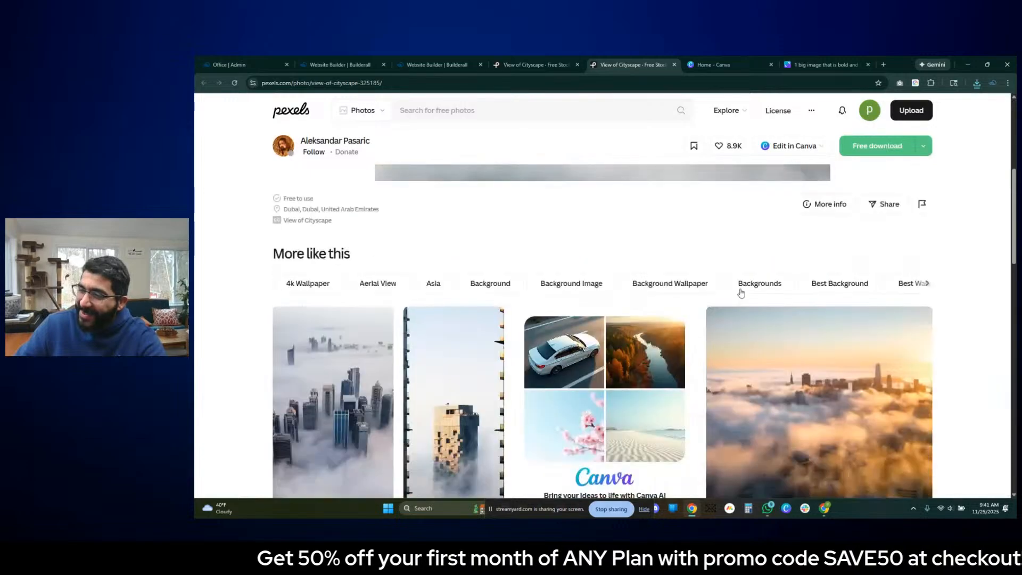
scroll(714, 311, "up", 10)
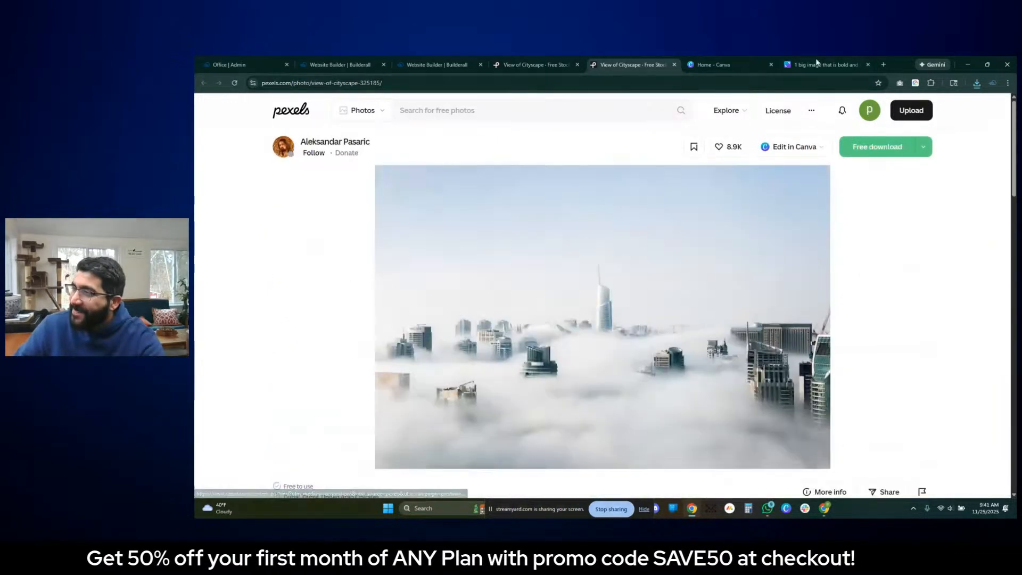
- Close the Office Admin browser tab
left_click(713, 64)
left_click(601, 63)
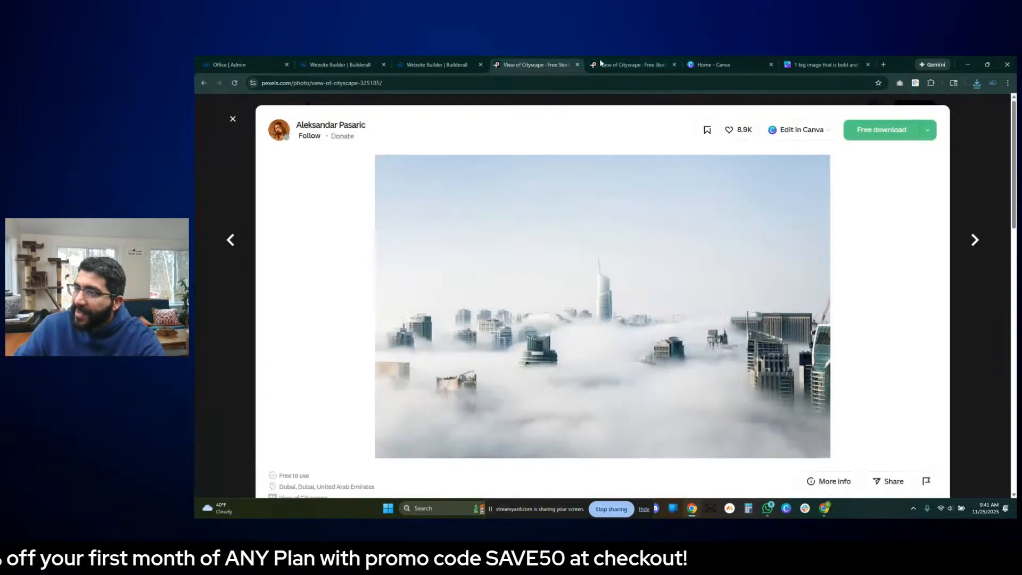
left_click(345, 66)
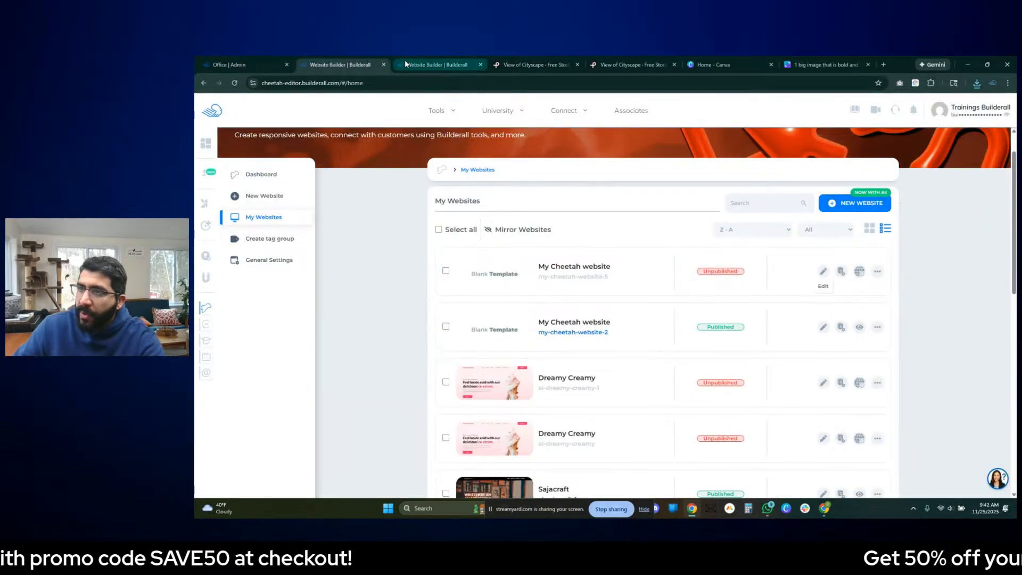
mouse_move(364, 64)
left_mouse_down()
mouse_move(324, 64)
mouse_move(350, 62)
left_mouse_up()
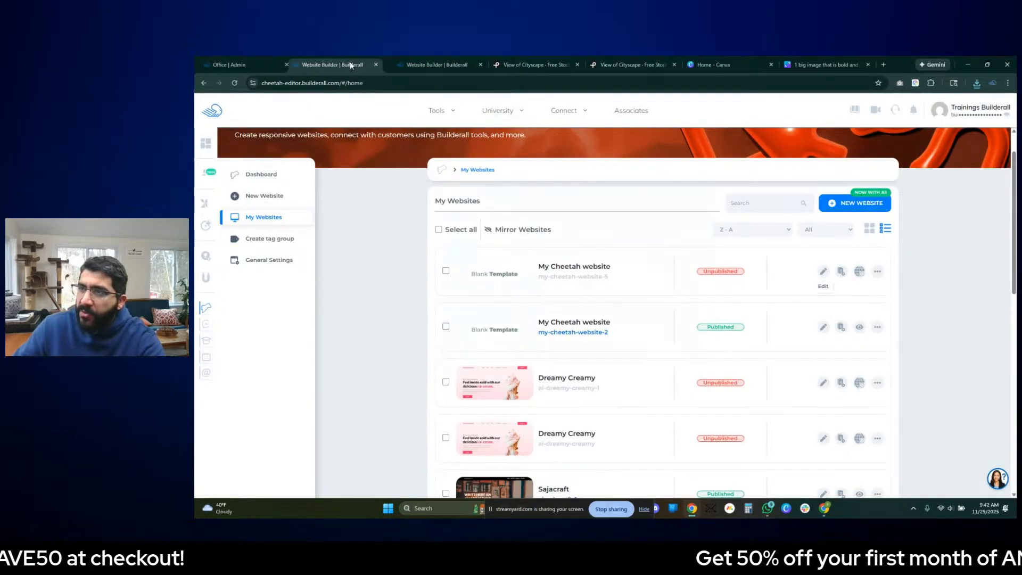
left_click(407, 65)
right_click(367, 66)
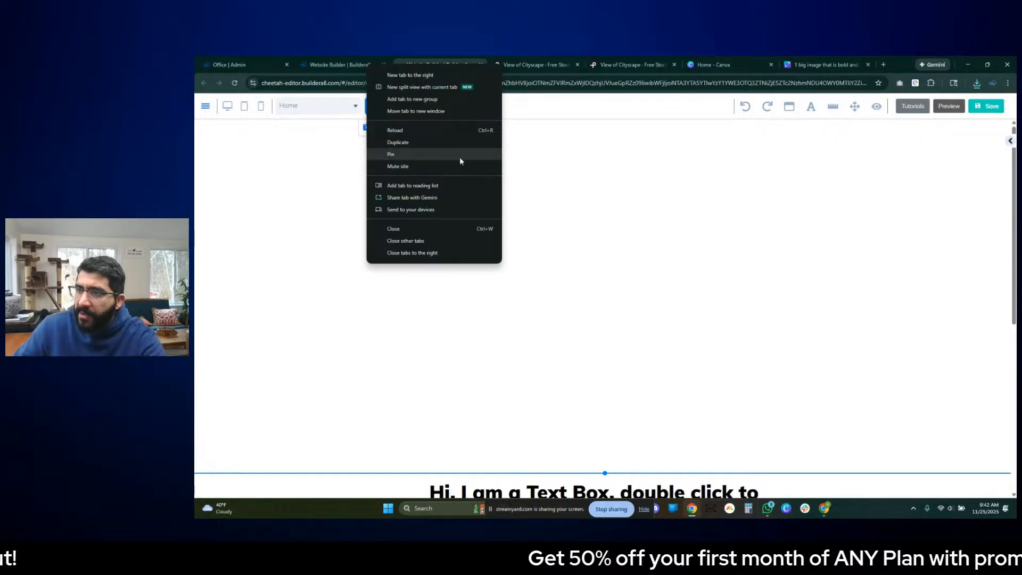
left_click(376, 66)
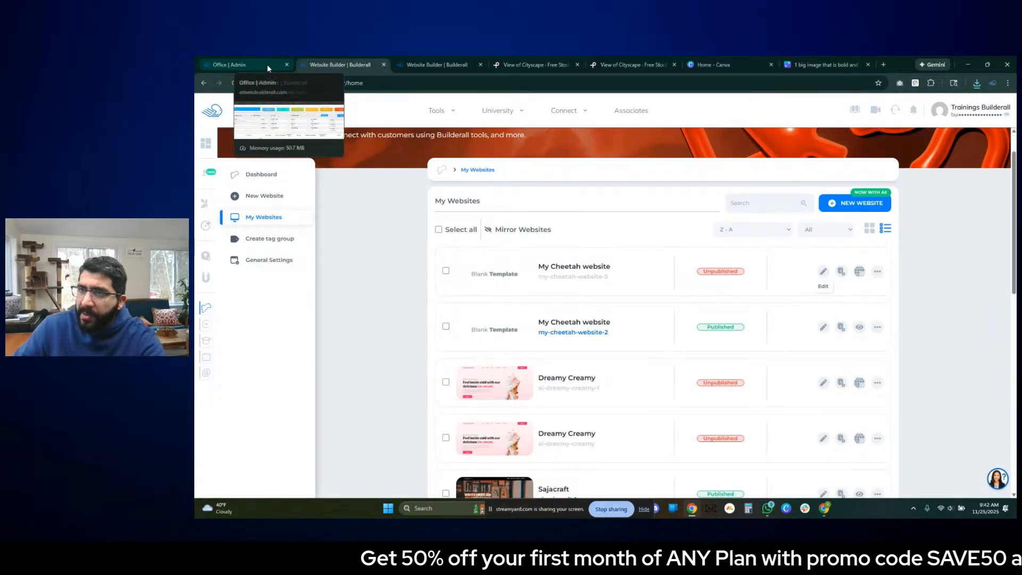
left_click(286, 64)
- Switch to the website editor and bring up the background settings of the empty first panel
left_click(339, 66)
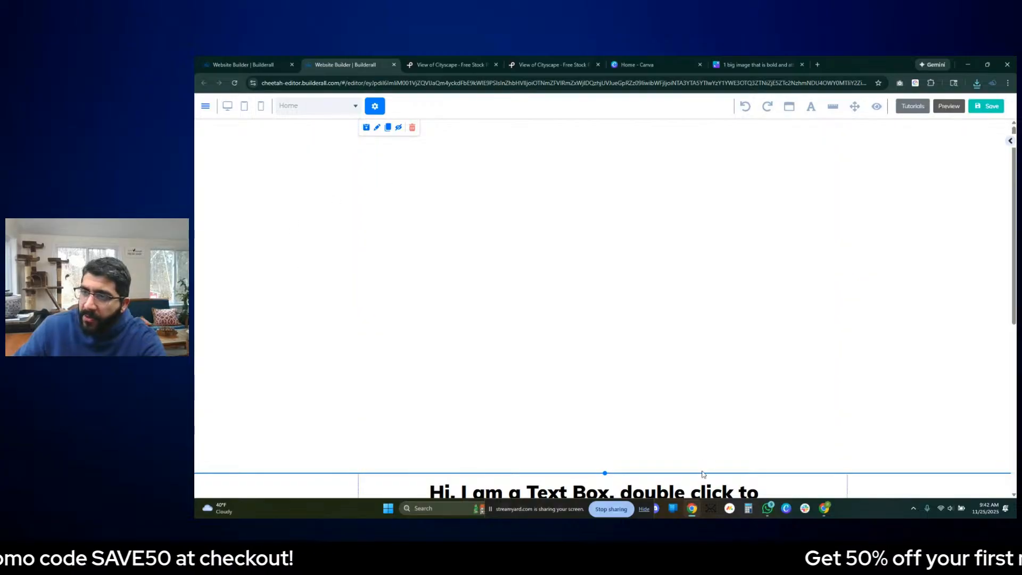
double_click(298, 130)
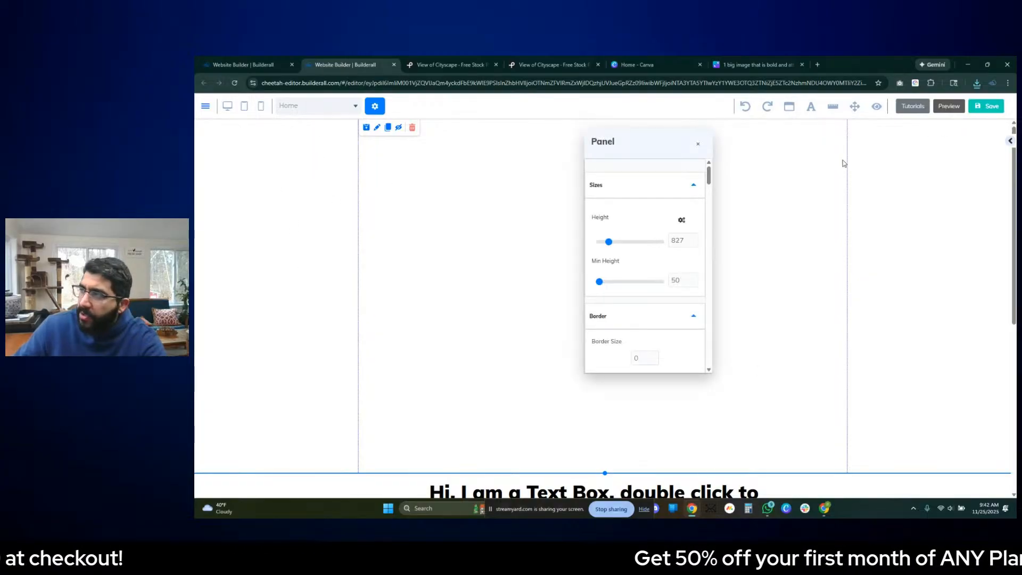
left_click(1009, 145)
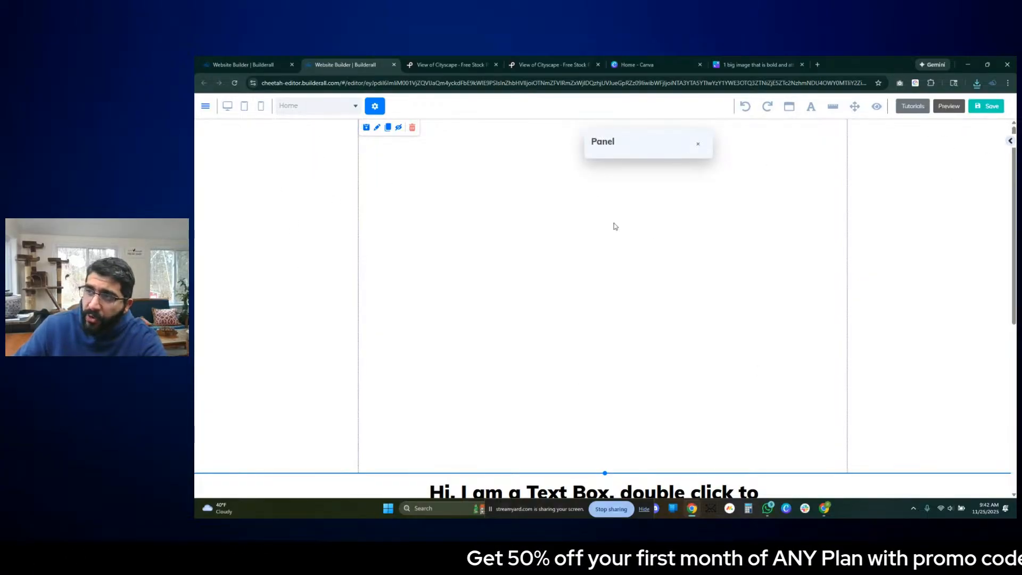
left_click(1011, 142)
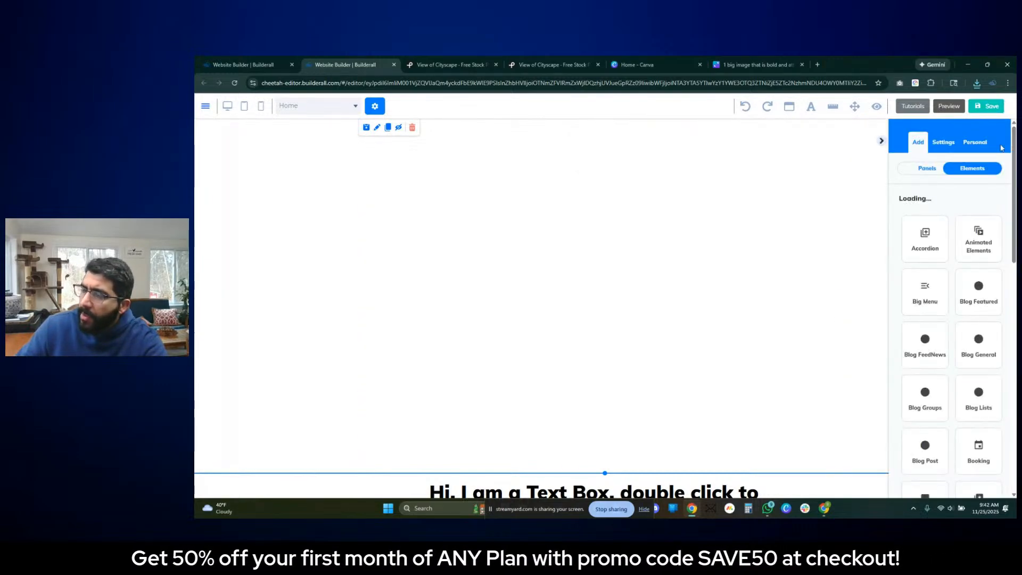
left_click(943, 144)
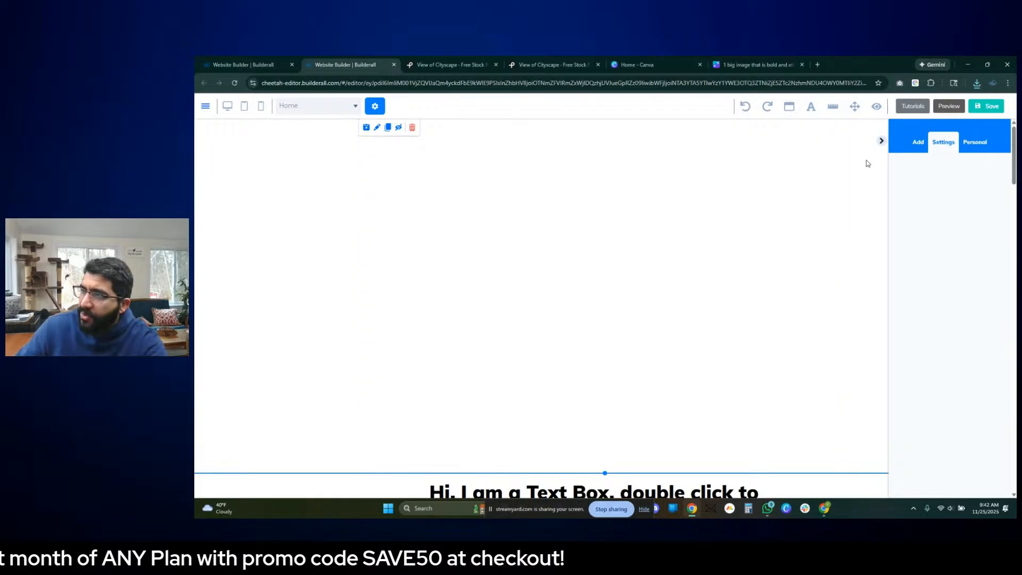
left_click(292, 201)
scroll(965, 213, "down", 10)
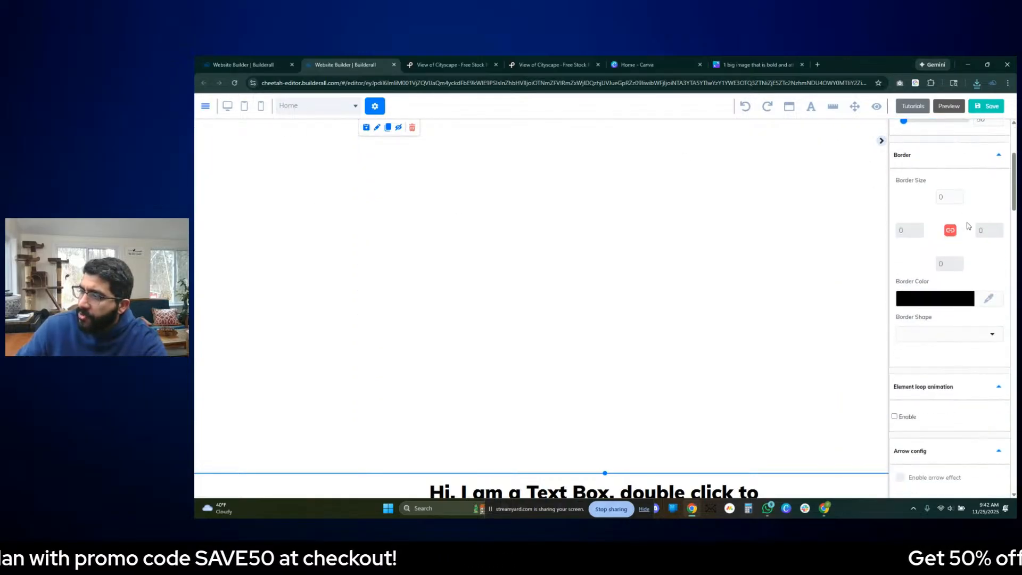
scroll(963, 256, "down", 3)
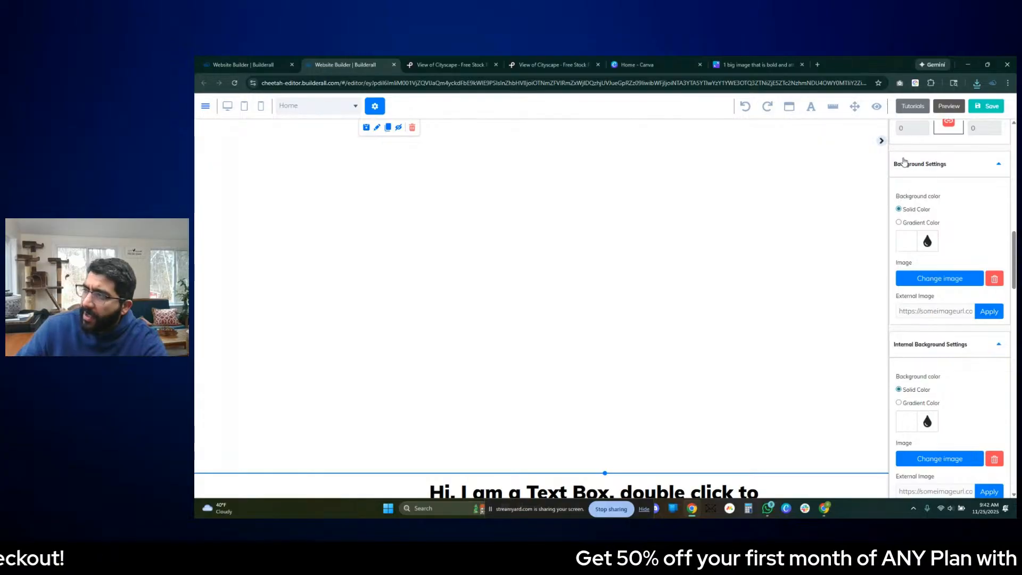
- Upload pexels-apasaric-325185 from the Downloads folder and apply it as the panel's background image
left_click(932, 283)
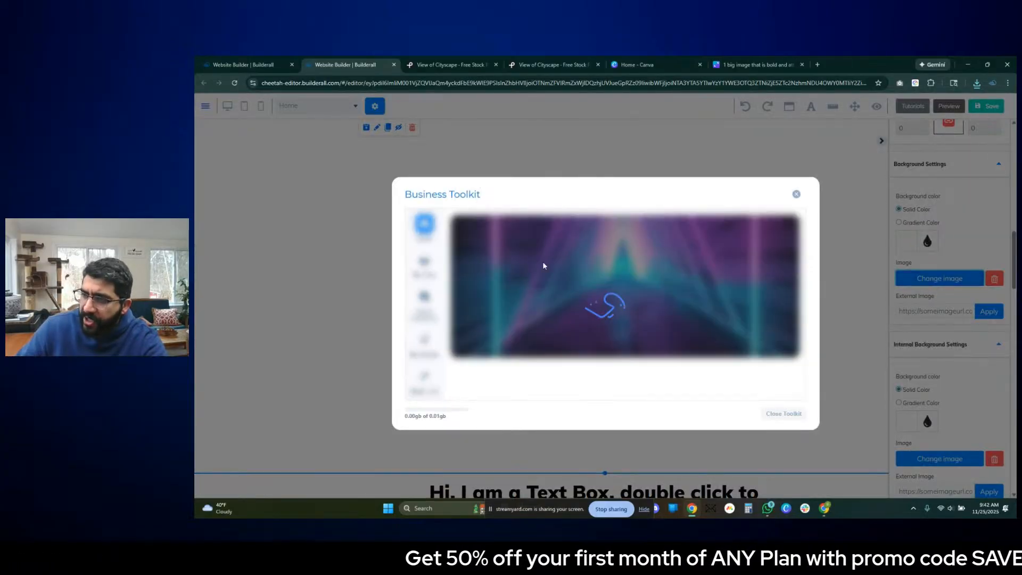
left_click(503, 348)
left_click(604, 252)
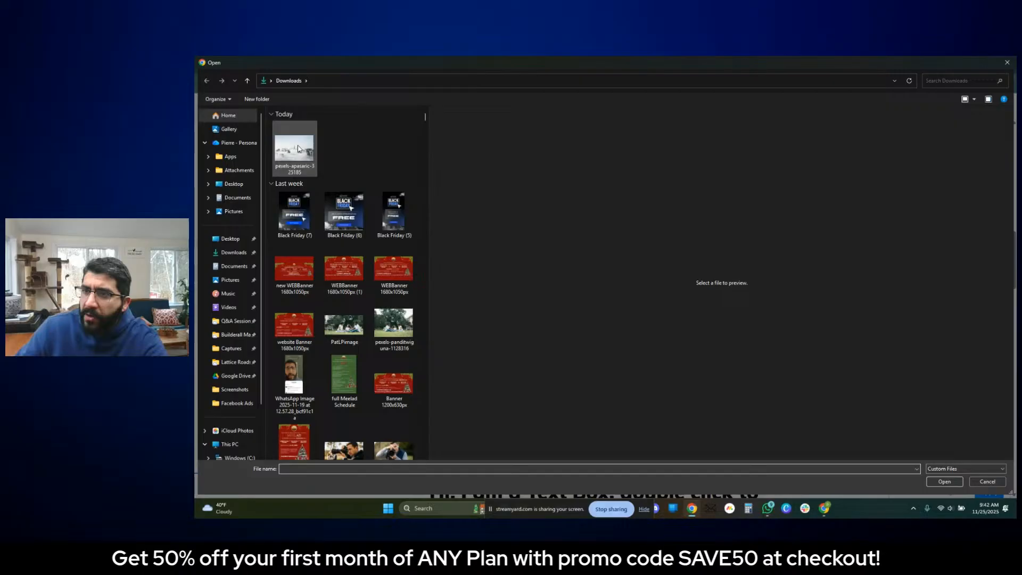
left_click(298, 148)
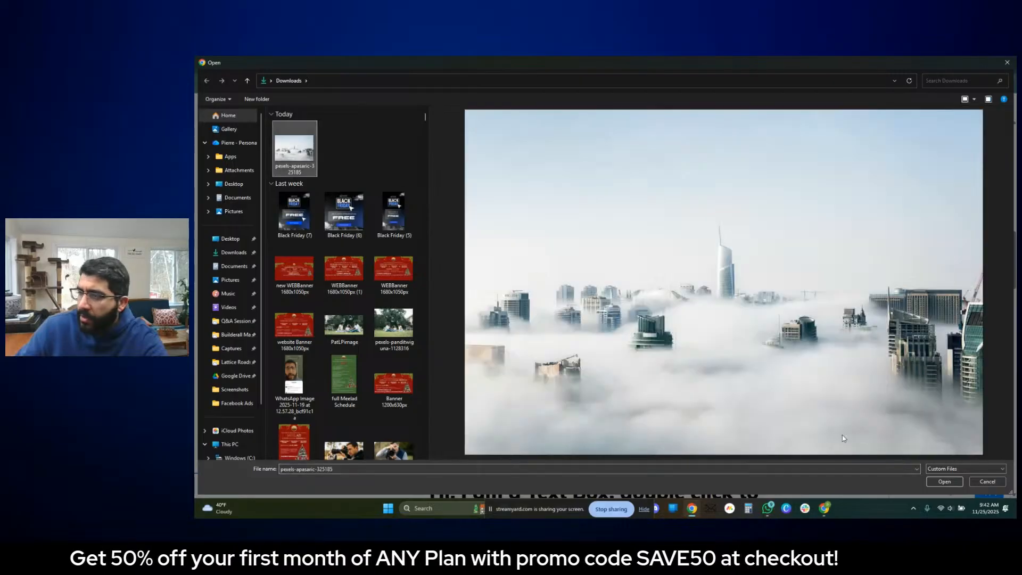
left_click(942, 481)
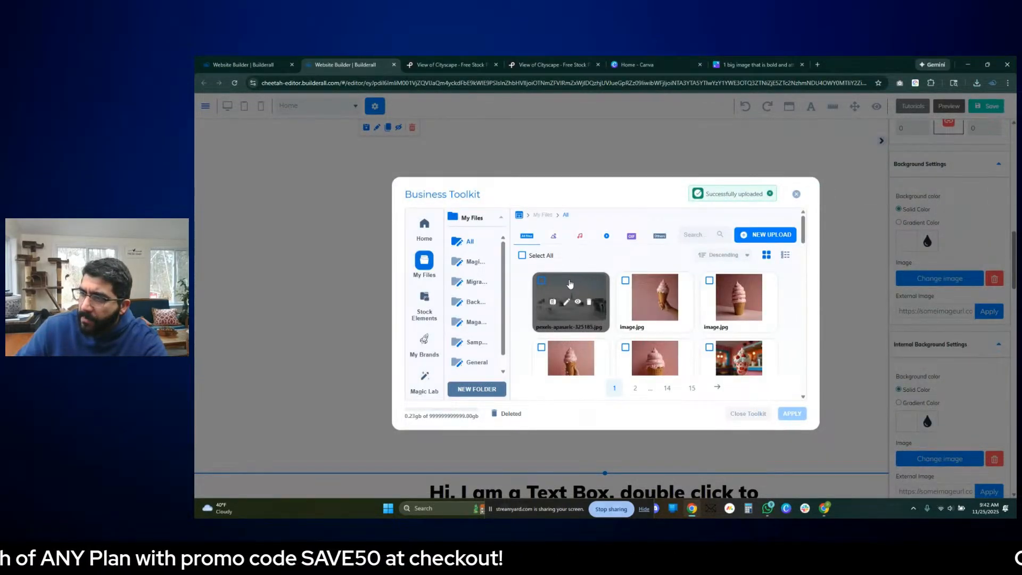
left_click(569, 283)
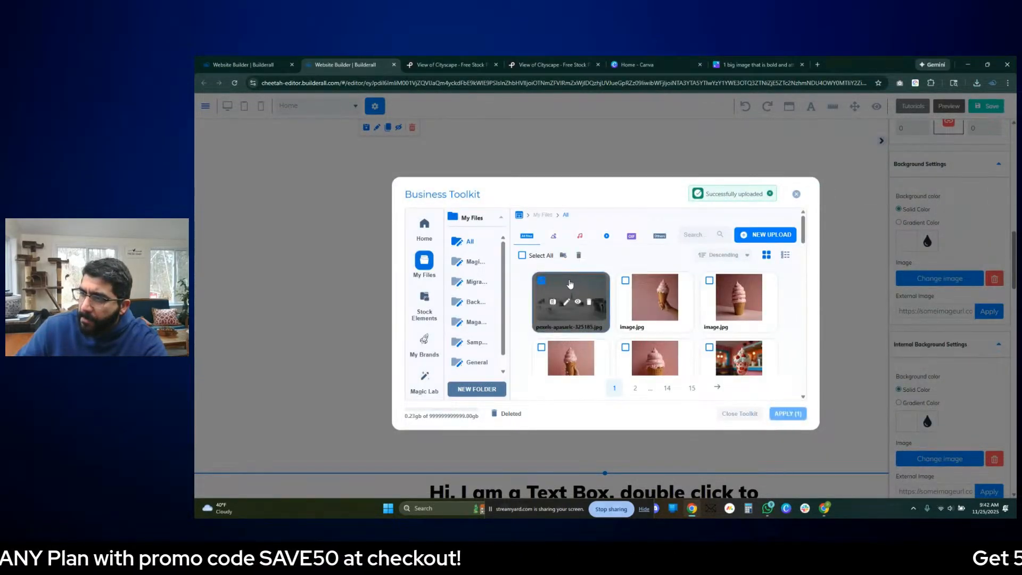
left_click(787, 413)
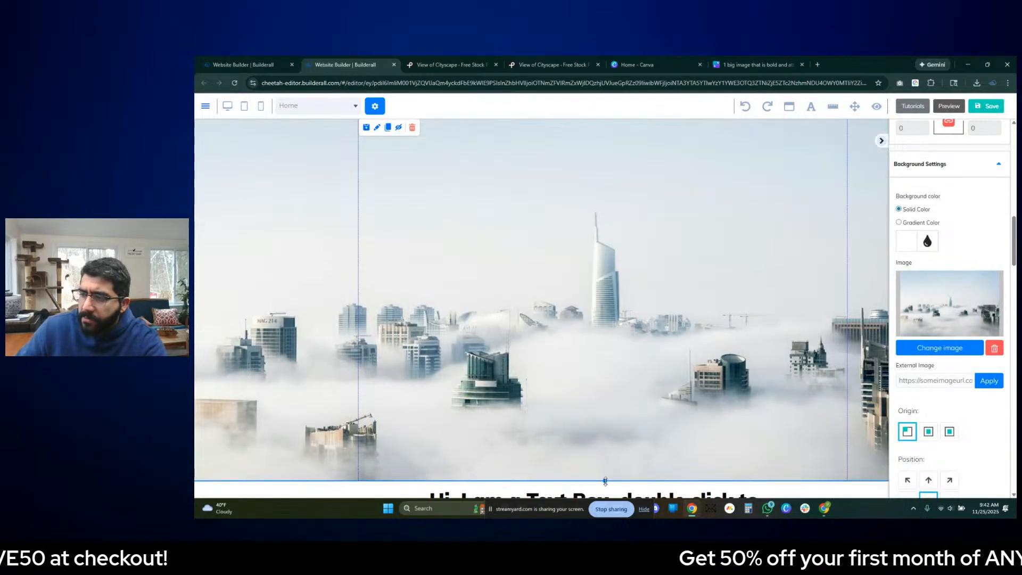
- Extend the photo panel slightly downward and check how it meets the text panel below
left_click_drag(605, 481, 610, 494)
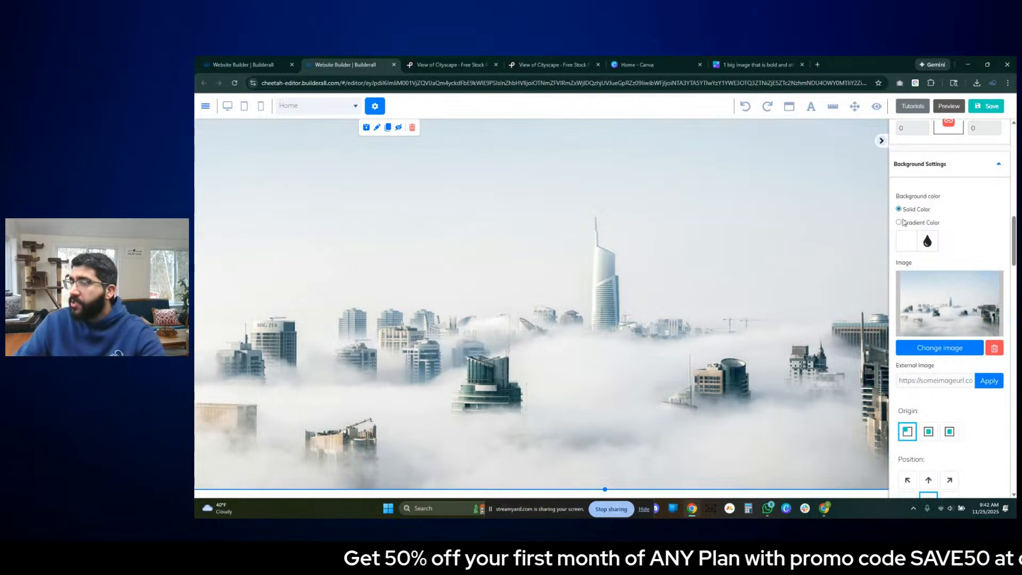
left_click(881, 140)
scroll(673, 413, "down", 3)
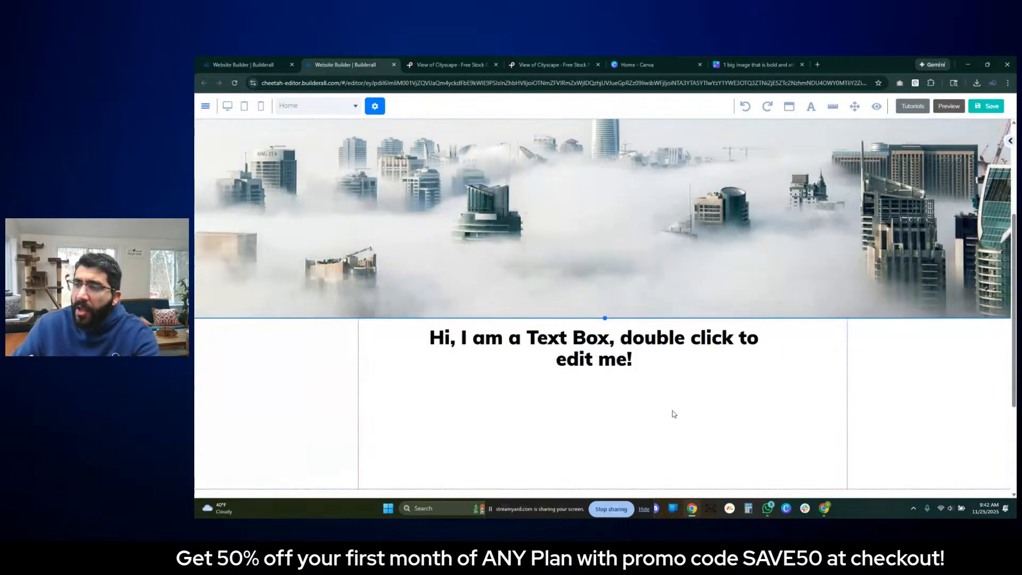
scroll(672, 404, "up", 3)
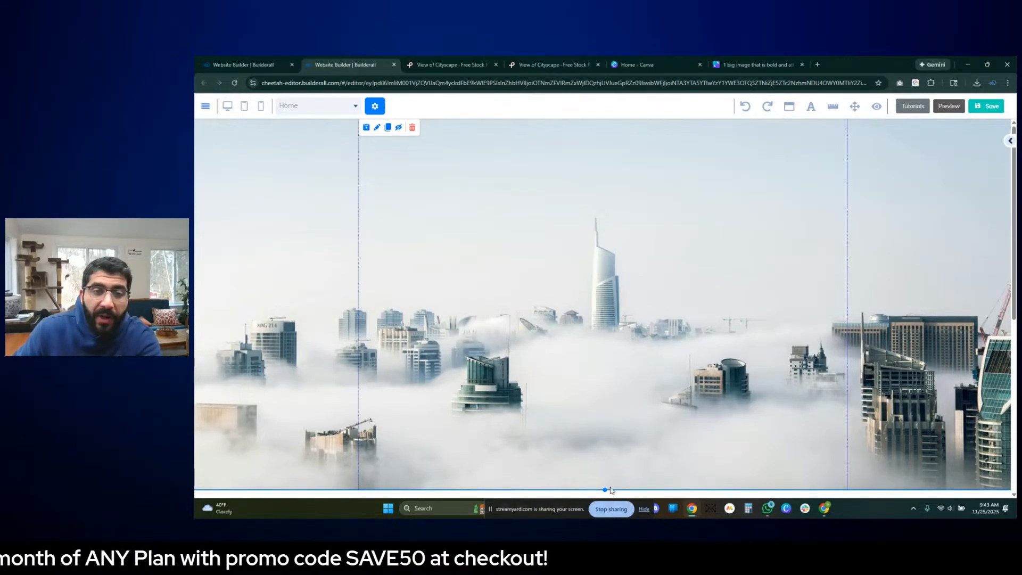
left_click_drag(604, 489, 604, 488)
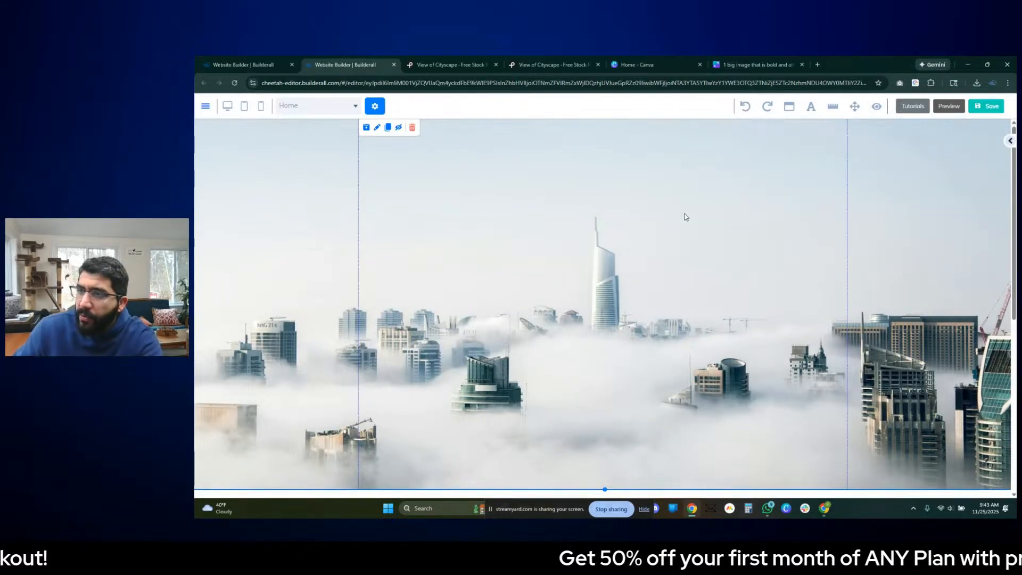
- Add a Title H1 text element to the photo panel, centred above the tall tower
left_click(1009, 141)
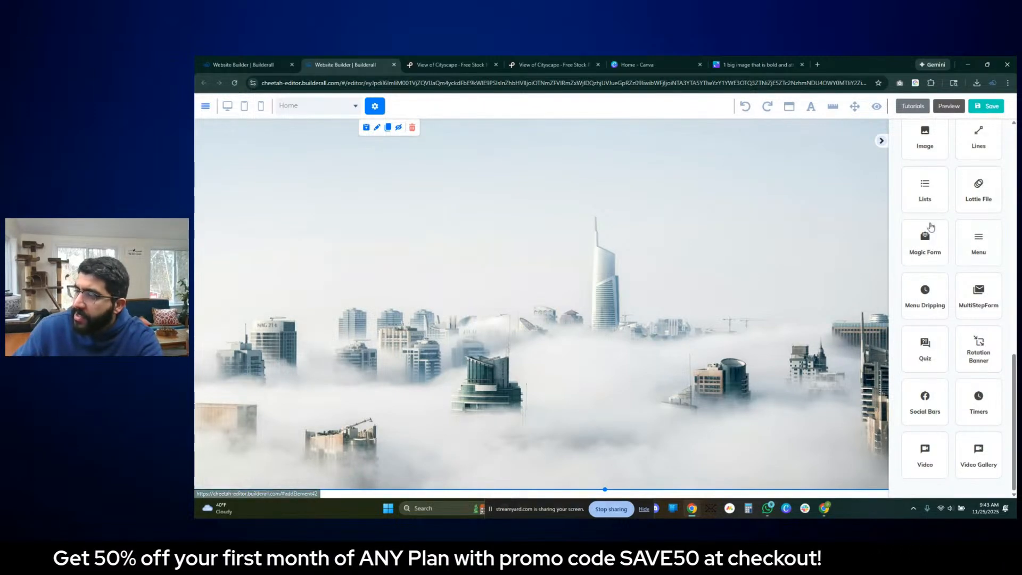
scroll(943, 219, "up", 6)
scroll(948, 226, "up", 5)
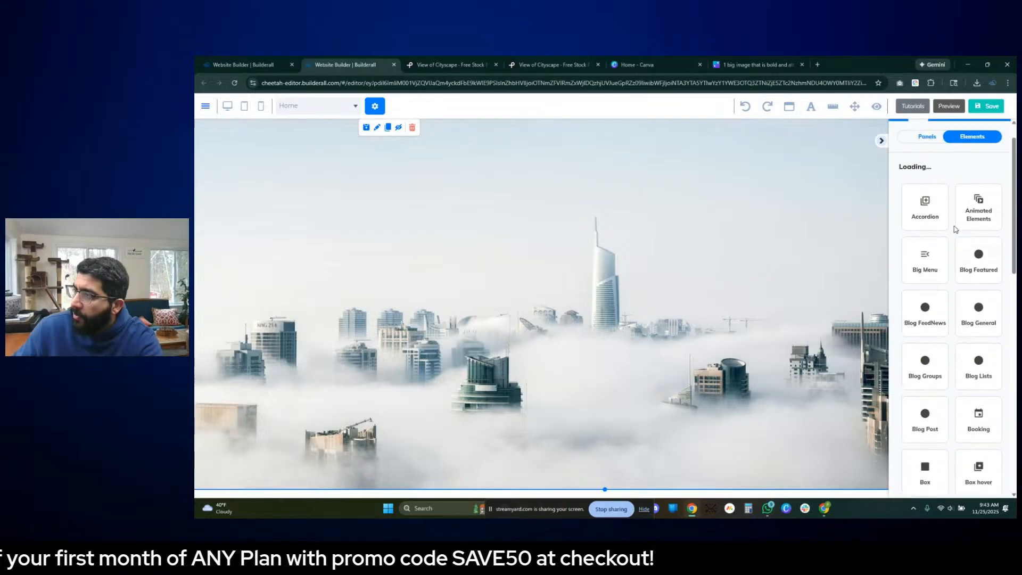
scroll(939, 219, "down", 10)
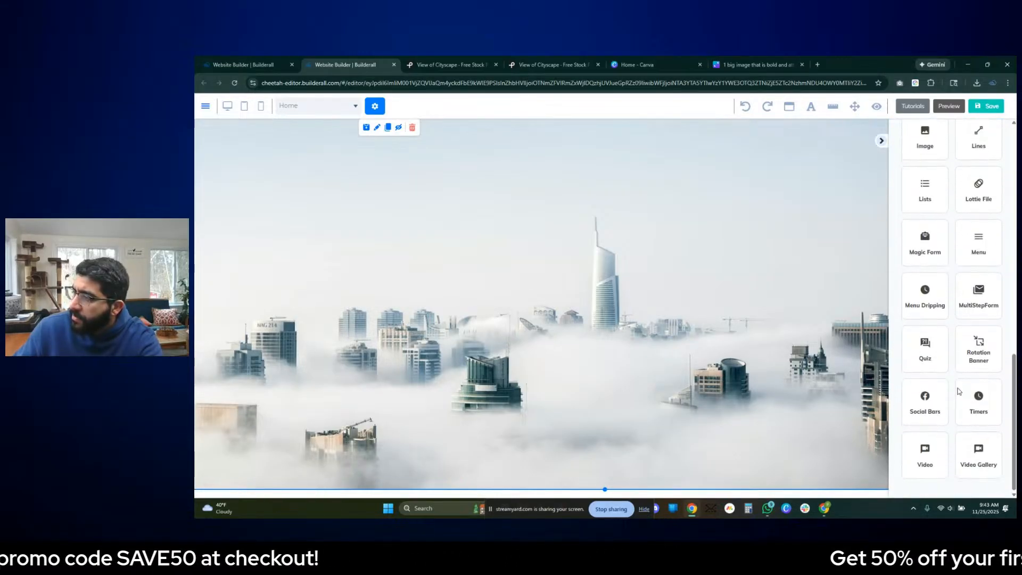
scroll(957, 372, "up", 5)
scroll(962, 361, "up", 8)
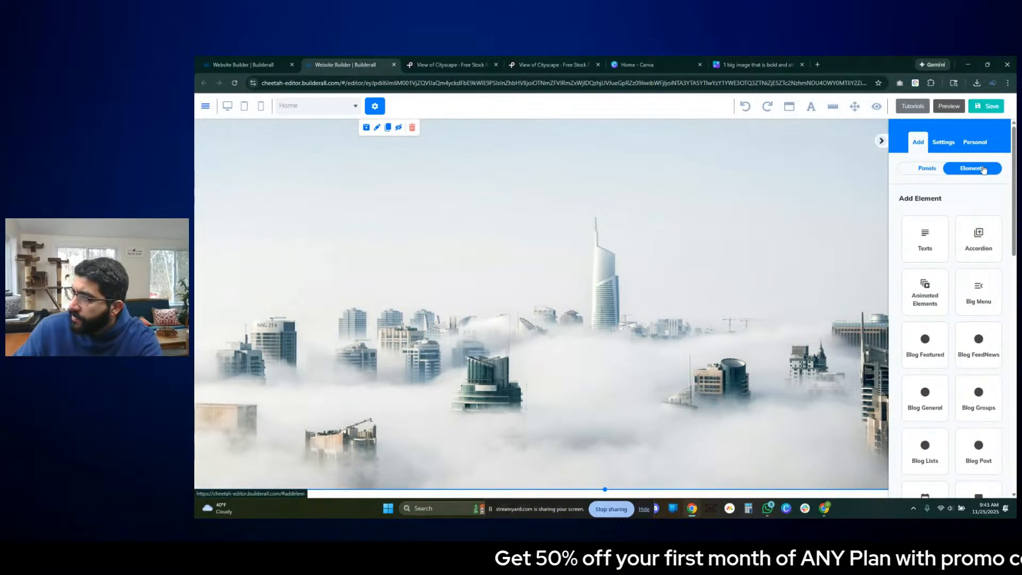
left_click(924, 236)
left_click_drag(955, 270, 628, 229)
left_click(633, 230)
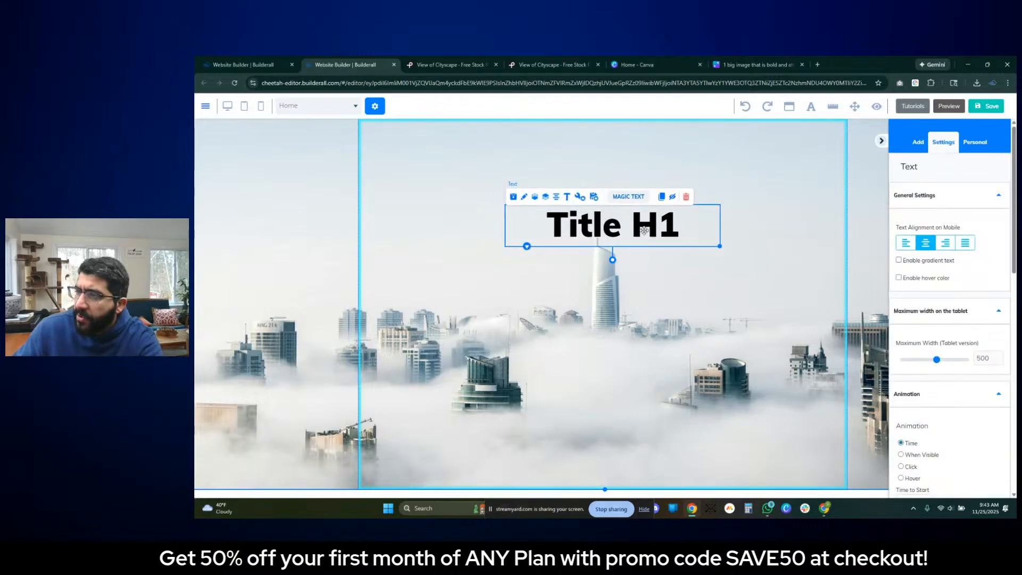
- Copy the photographer's name from the Pexels photo page and paste it over the Title H1 text
left_click(555, 66)
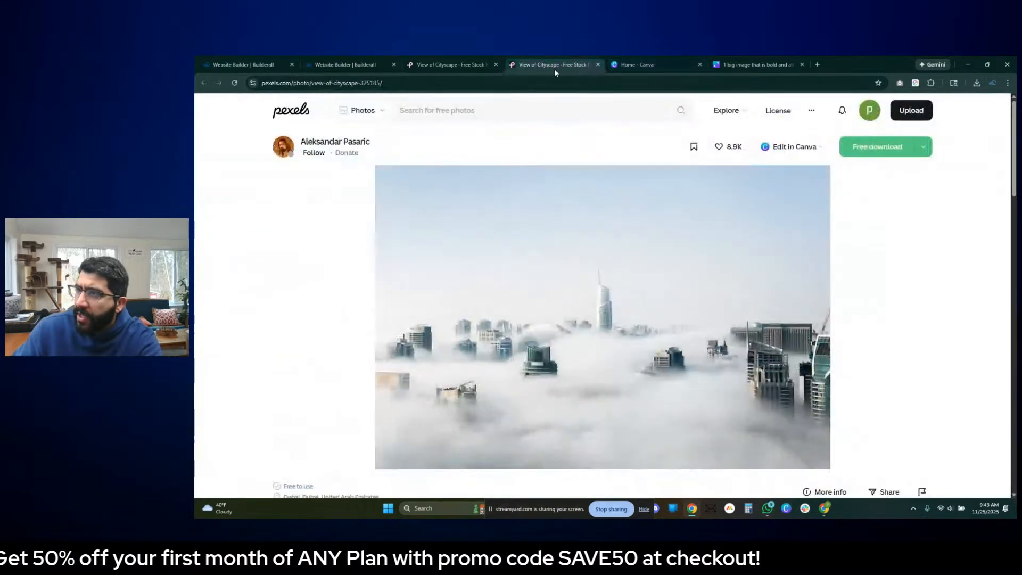
left_click_drag(385, 142, 299, 142)
key("ctrl+c")
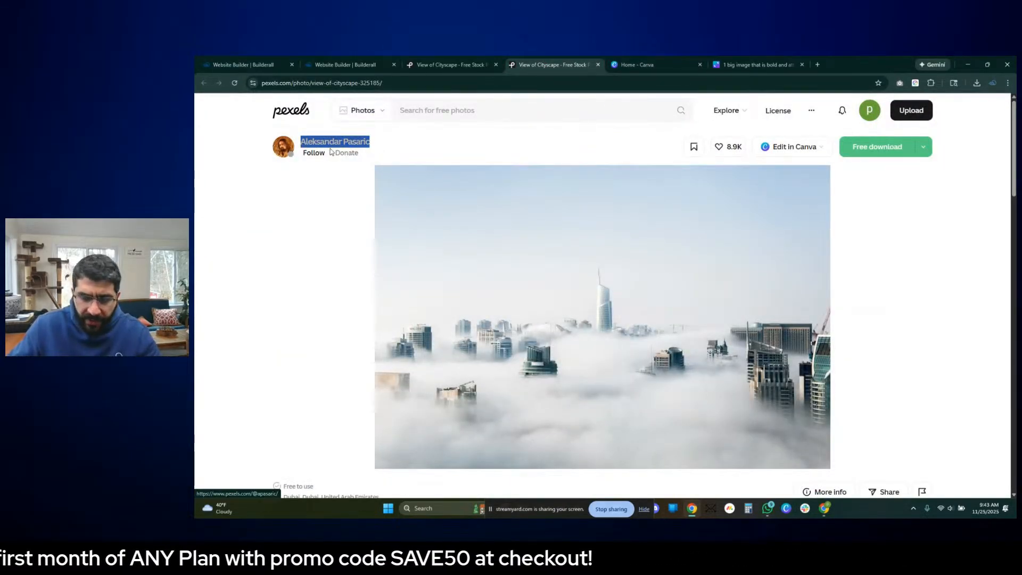
left_click(449, 65)
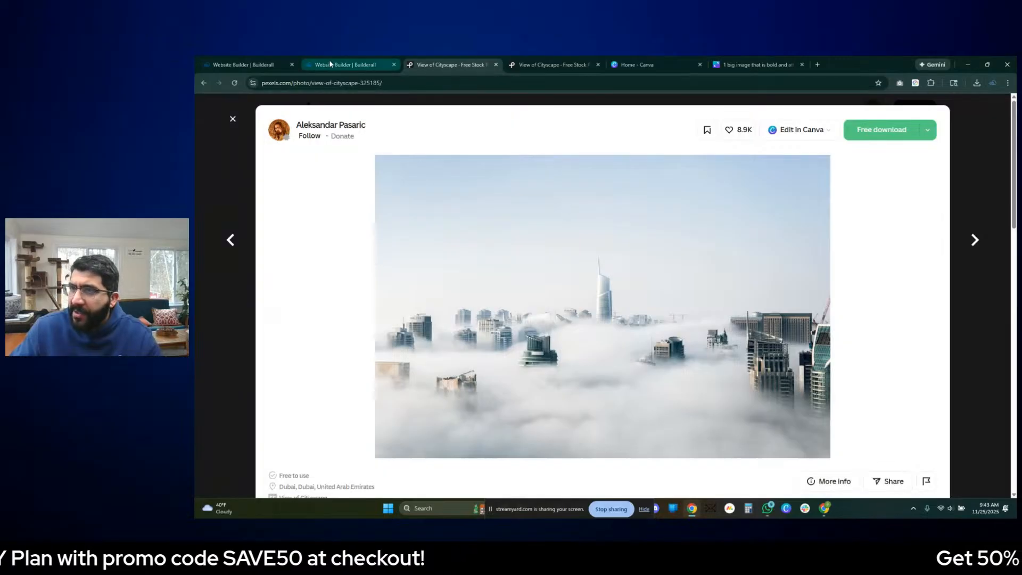
left_click(346, 65)
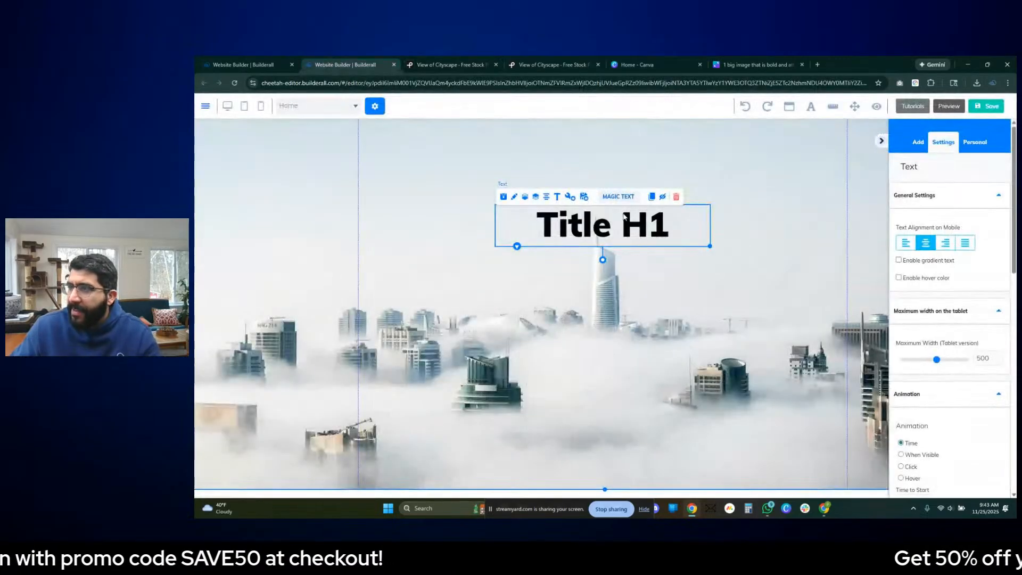
double_click(649, 229)
key("ctrl+a")
key("ctrl+v")
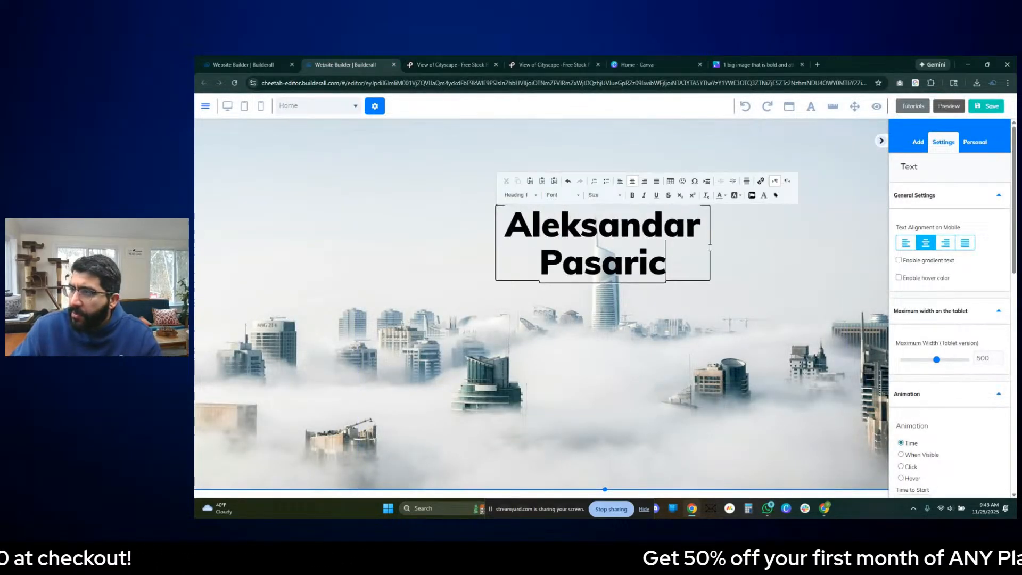
- Widen the title box so the name fits on one line and move it up above the tower
left_click(747, 253)
left_click_drag(702, 277, 761, 238)
left_click_drag(679, 230, 686, 195)
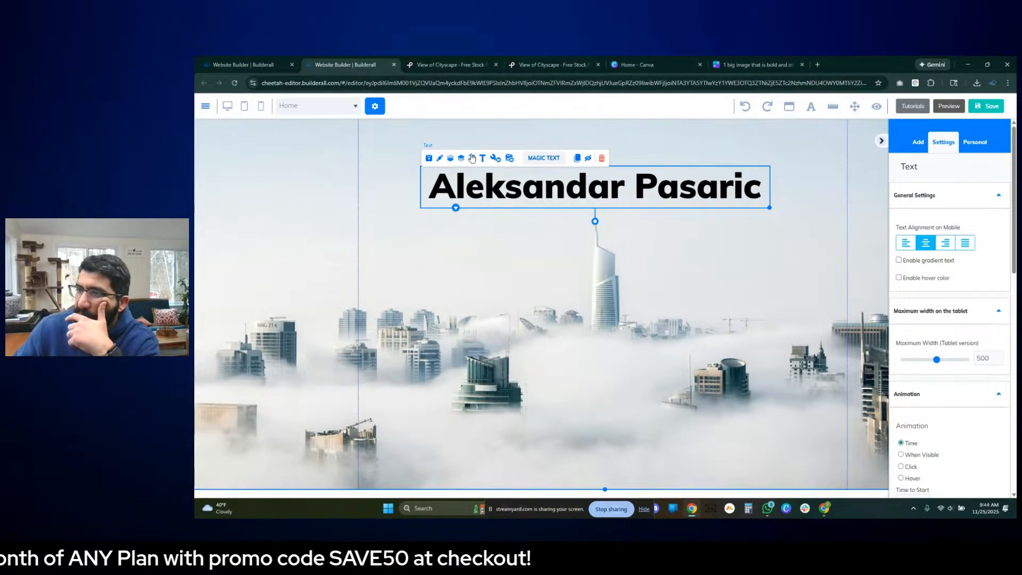
- Set the text color of the photographer's name title to medium gray
scroll(985, 337, "down", 10)
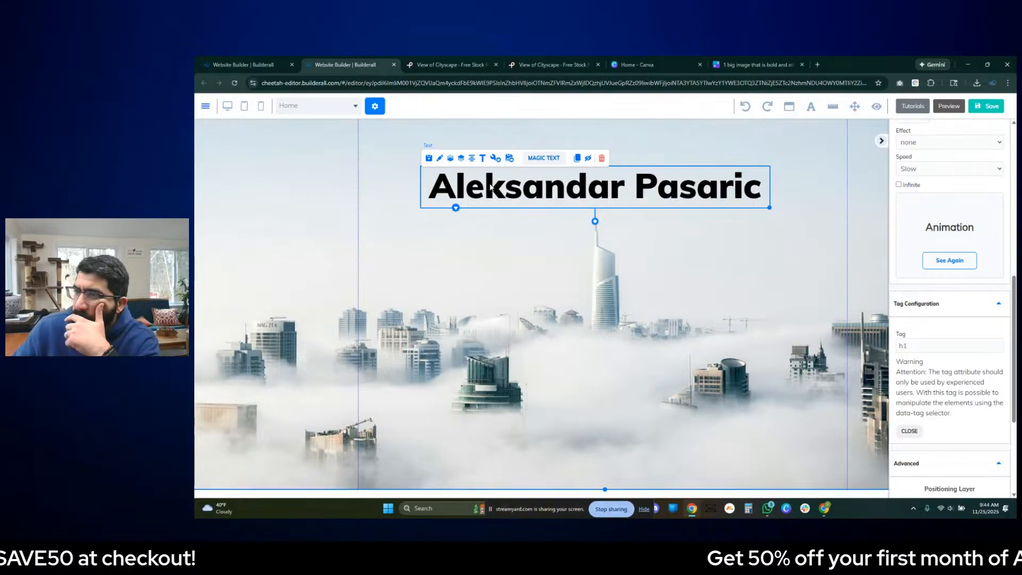
double_click(520, 186)
key("ctrl+a")
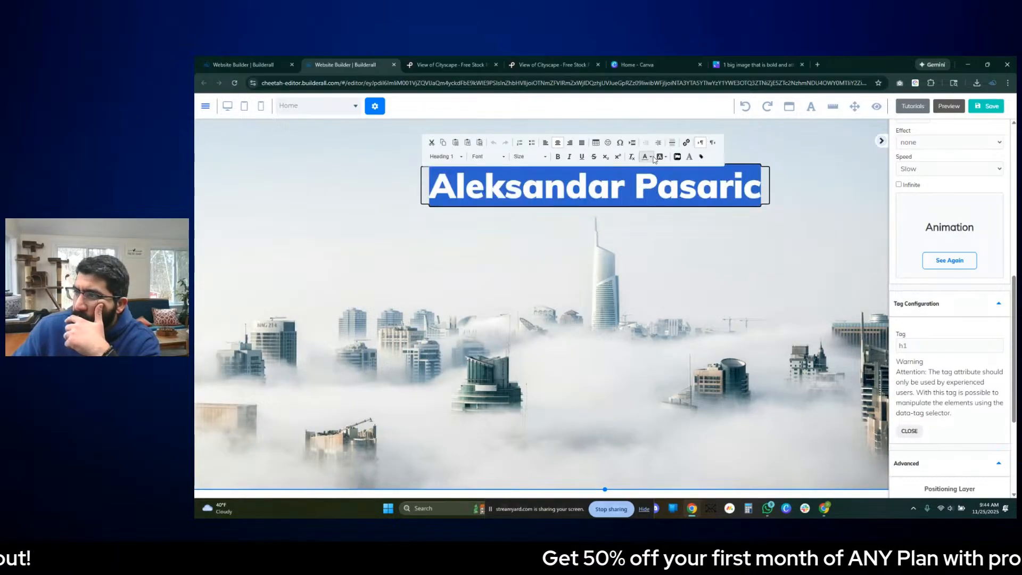
left_click(646, 157)
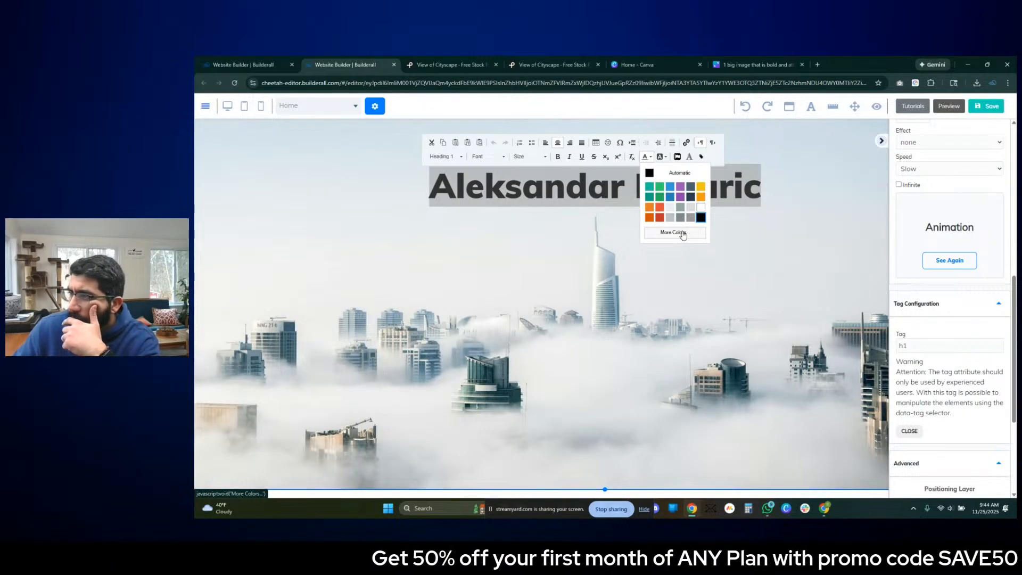
left_click(691, 217)
left_click(785, 286)
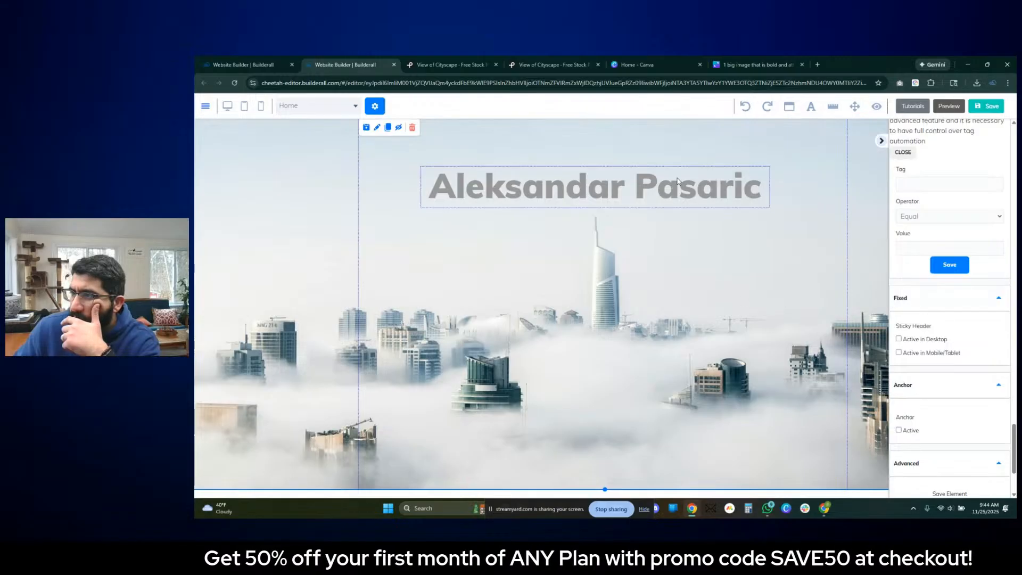
- Change the text color of the photographer's name title to a lighter gray
left_click(708, 199)
double_click(708, 196)
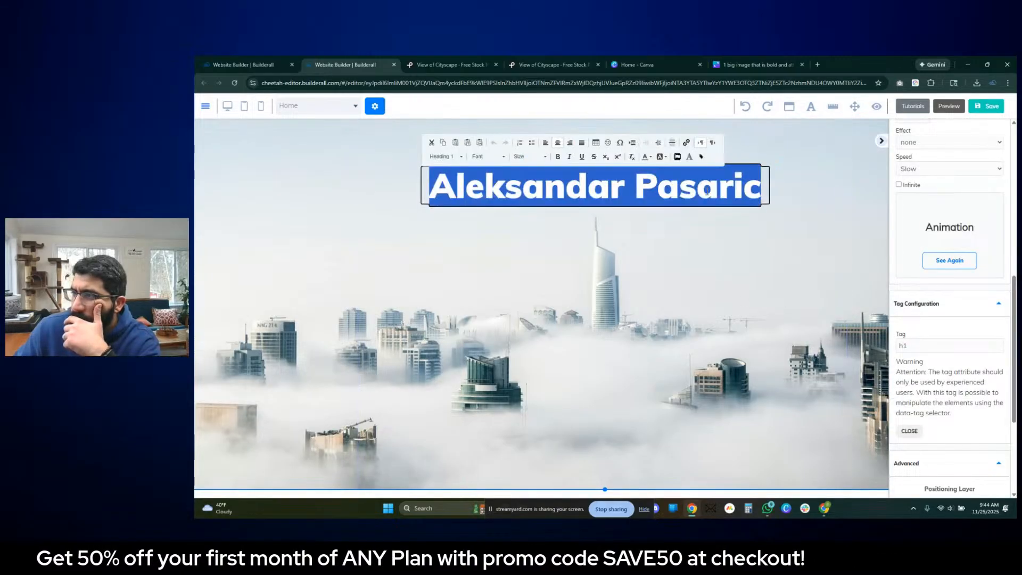
left_click(647, 159)
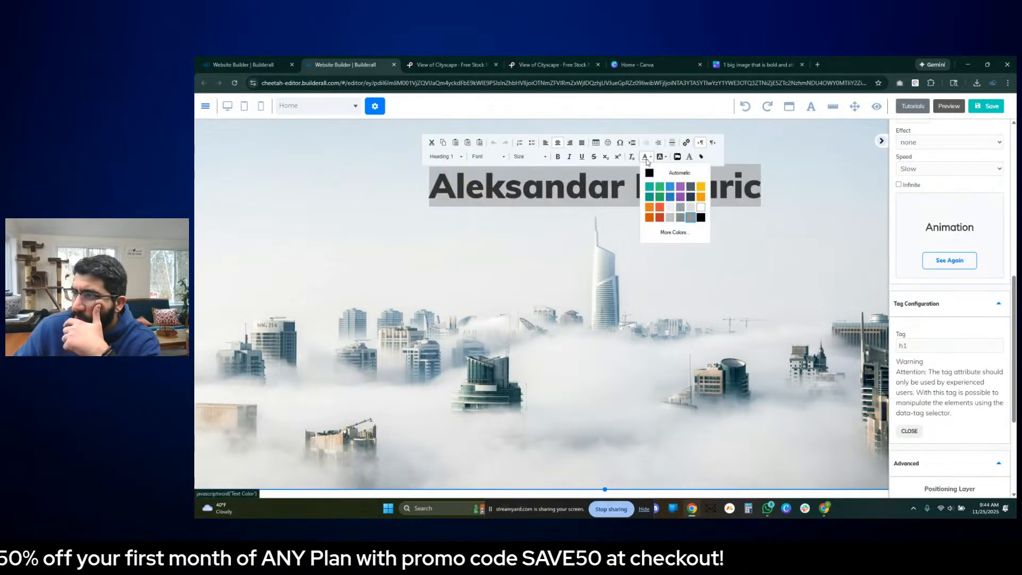
left_click(690, 218)
left_click(818, 271)
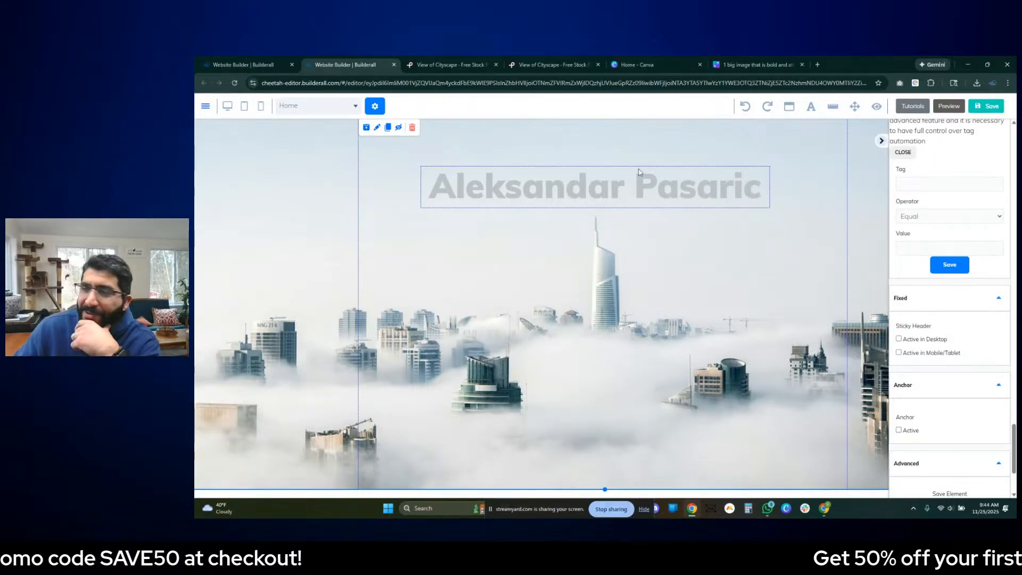
- Try the Autobus font on the photographer's name title
left_click(705, 202)
double_click(702, 195)
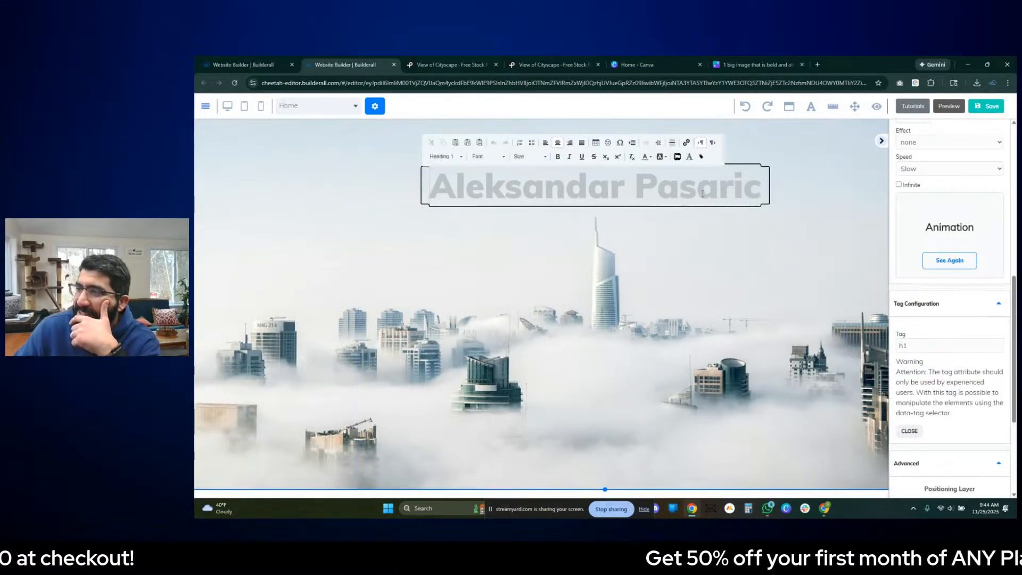
triple_click(702, 194)
left_click(502, 157)
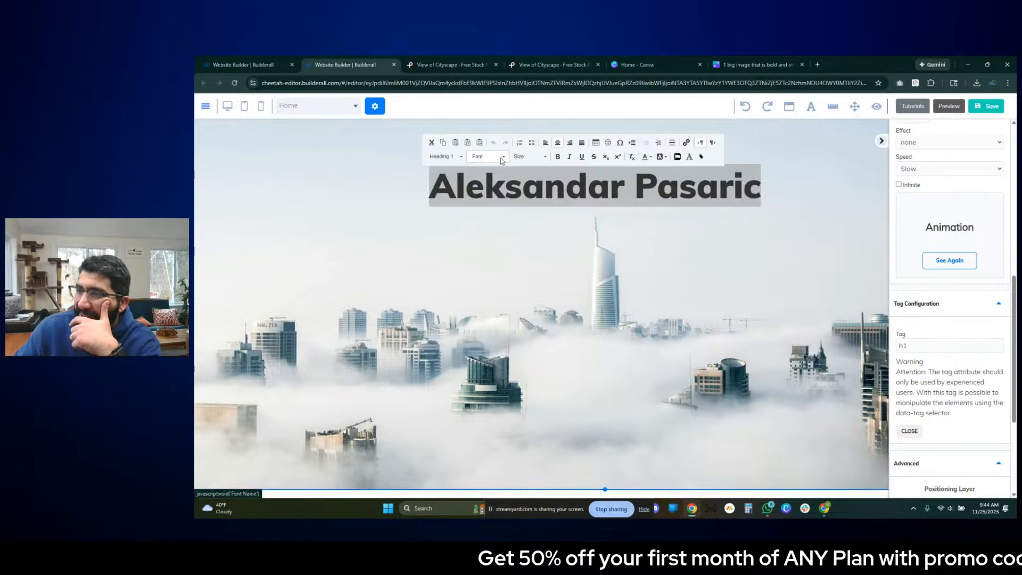
scroll(505, 201, "down", 8)
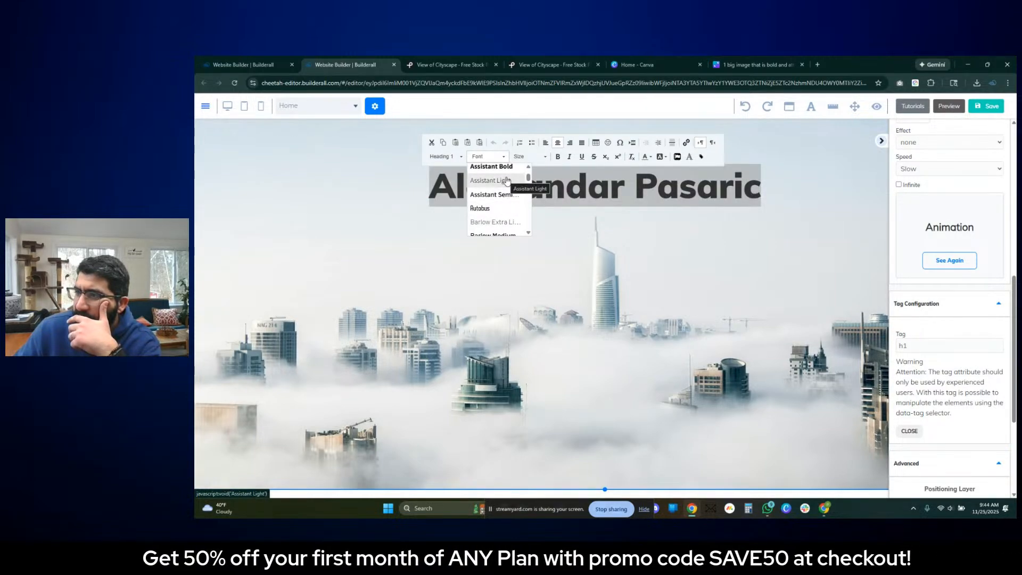
left_click(511, 222)
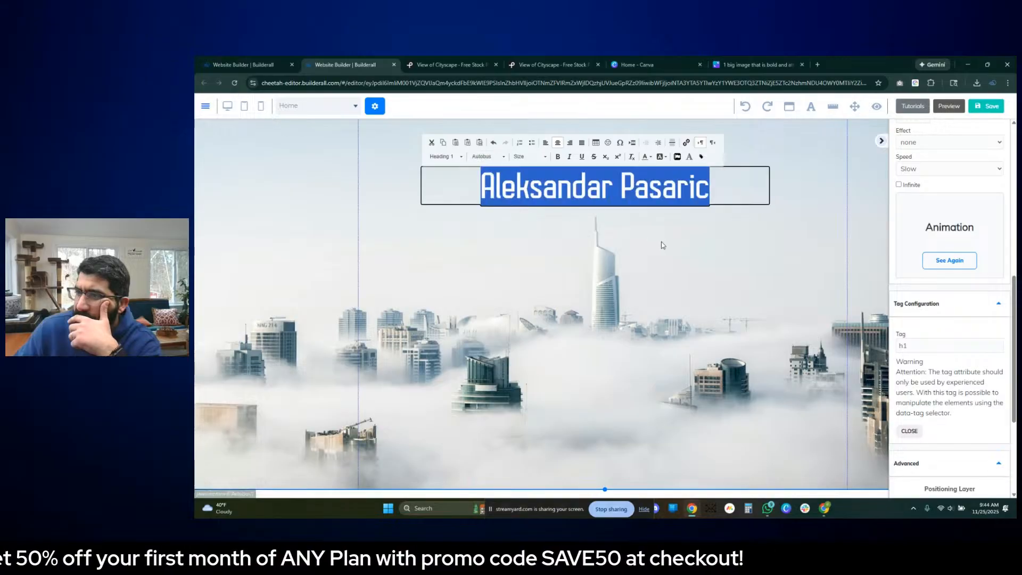
left_click(712, 256)
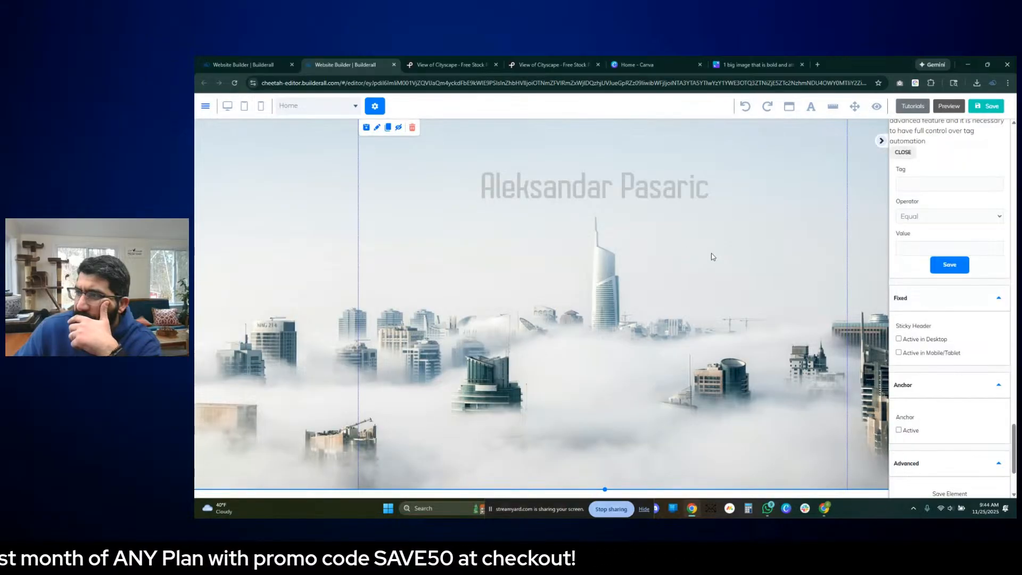
- Browse the font list and set the photographer's name title to the Exquite font
left_click(638, 195)
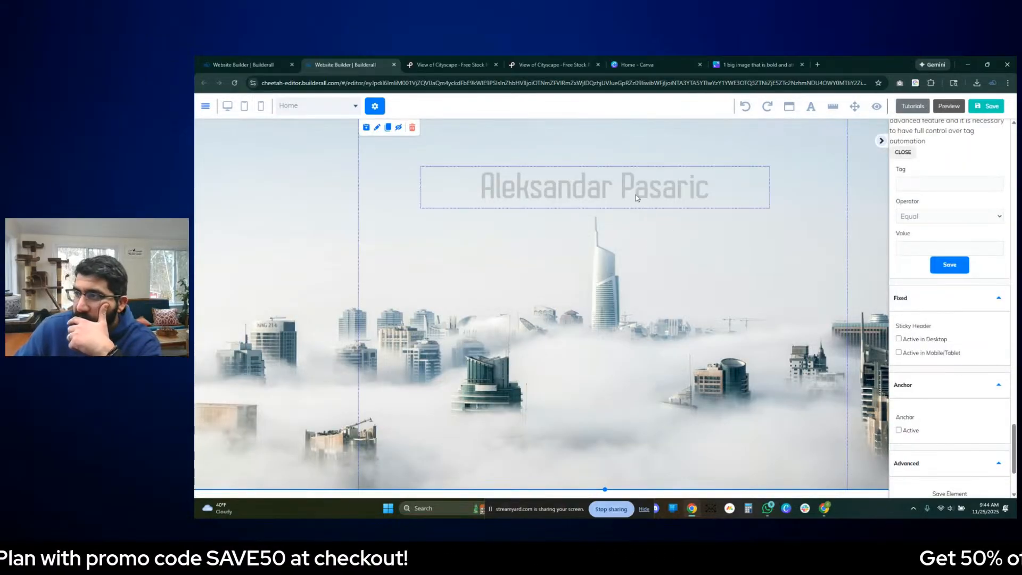
double_click(637, 193)
left_click(488, 157)
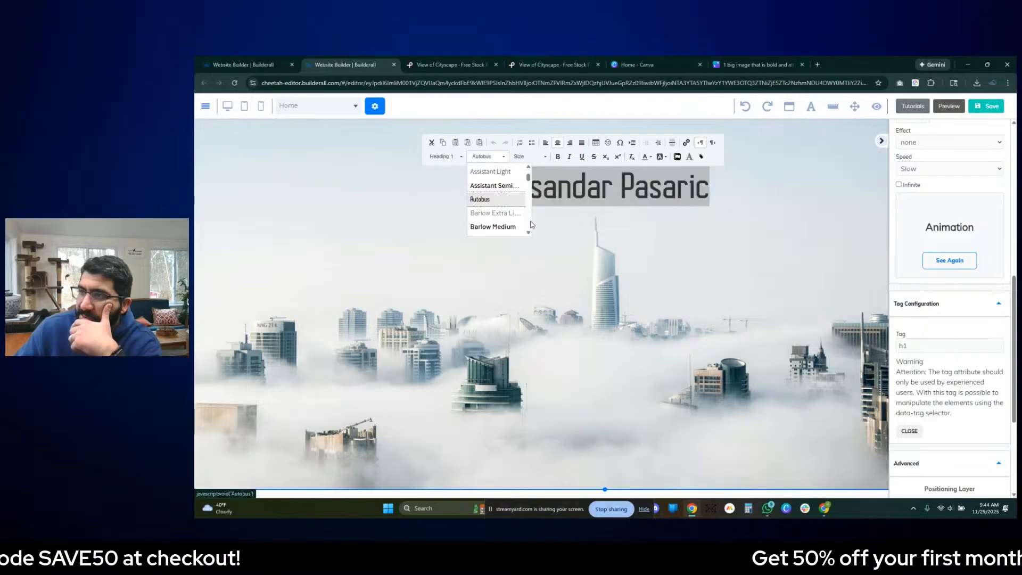
scroll(506, 229, "down", 2)
scroll(506, 231, "down", 3)
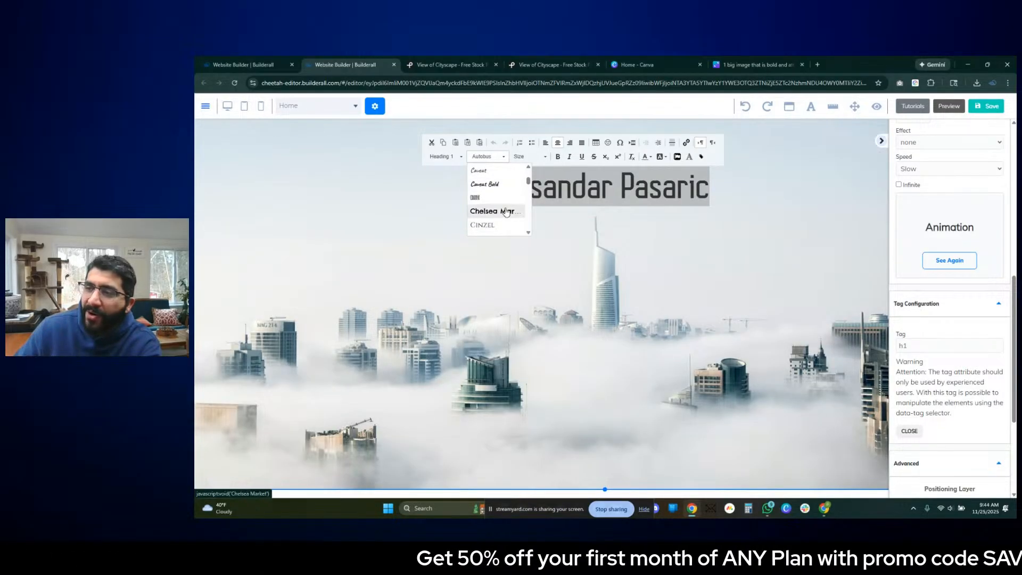
scroll(505, 214, "down", 3)
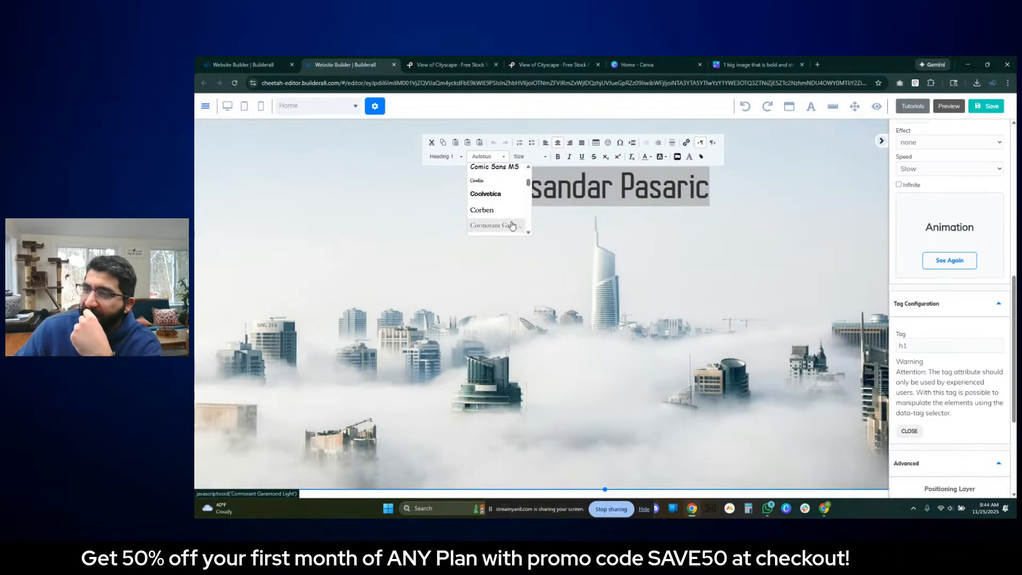
scroll(510, 221, "down", 2)
scroll(512, 223, "down", 3)
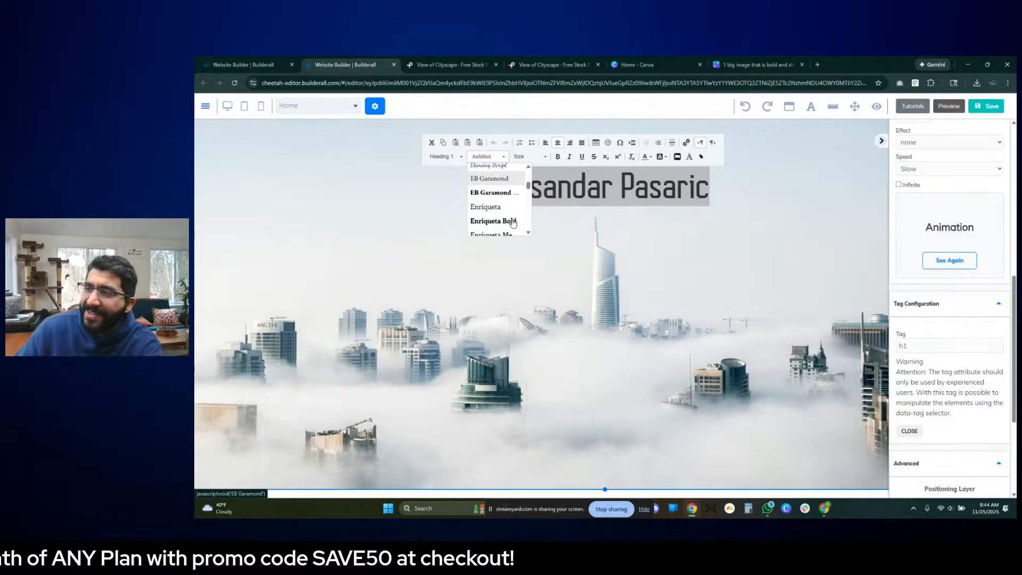
scroll(513, 222, "down", 1)
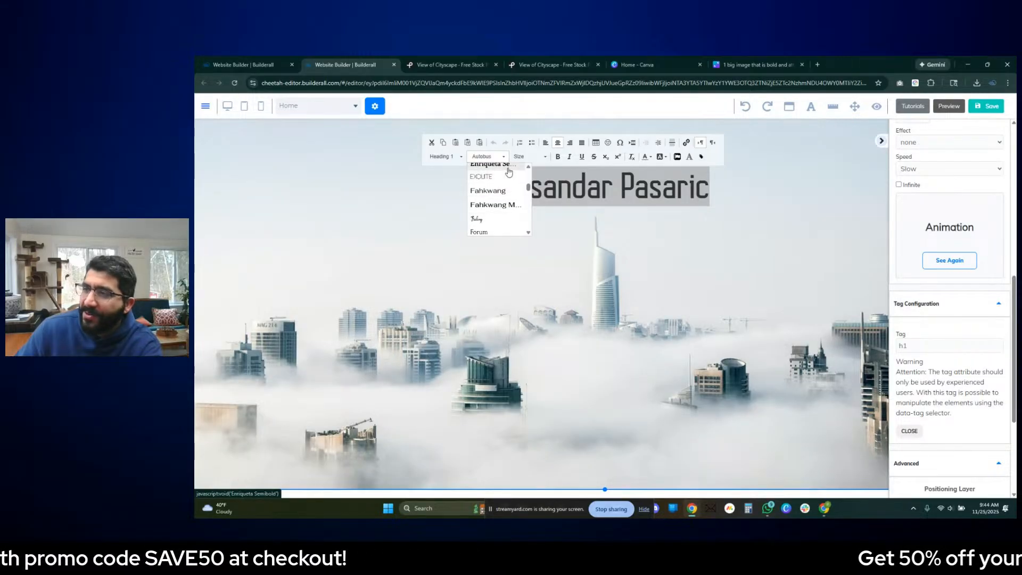
left_click(508, 174)
left_click(688, 247)
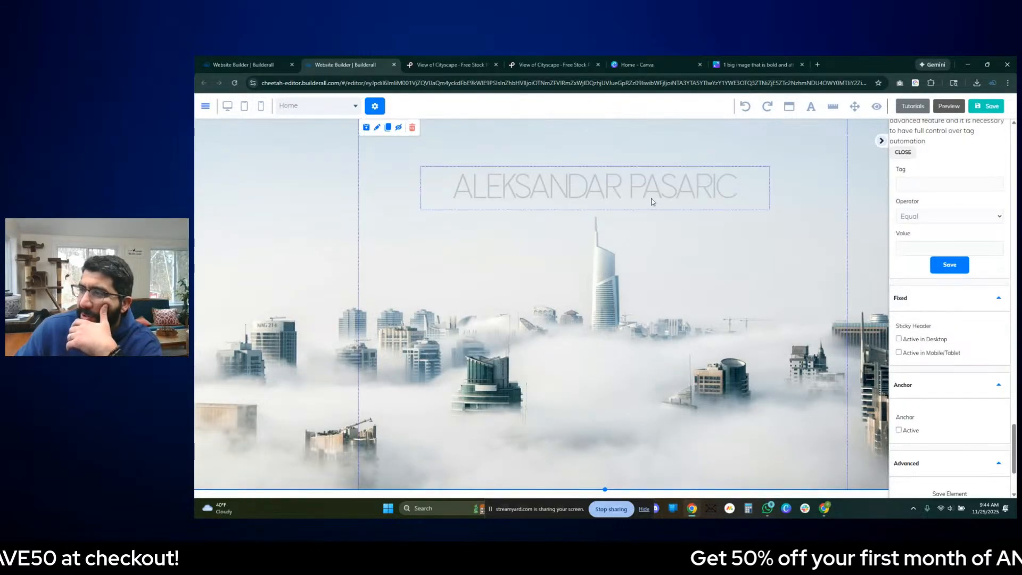
- Widen the title box above the tower and center it horizontally in the panel
left_click(623, 193)
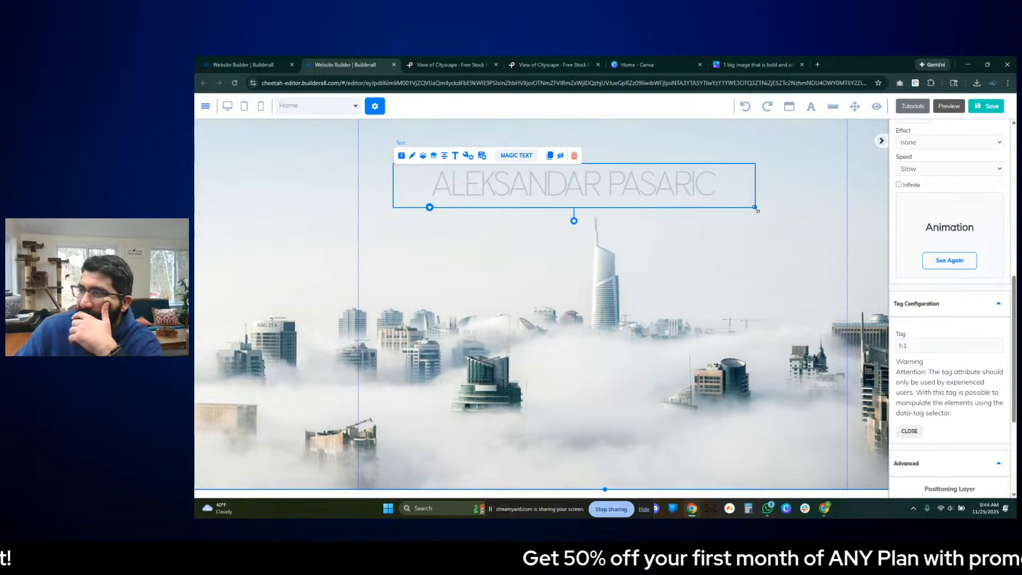
left_click_drag(835, 230, 813, 226)
left_click_drag(723, 180, 725, 180)
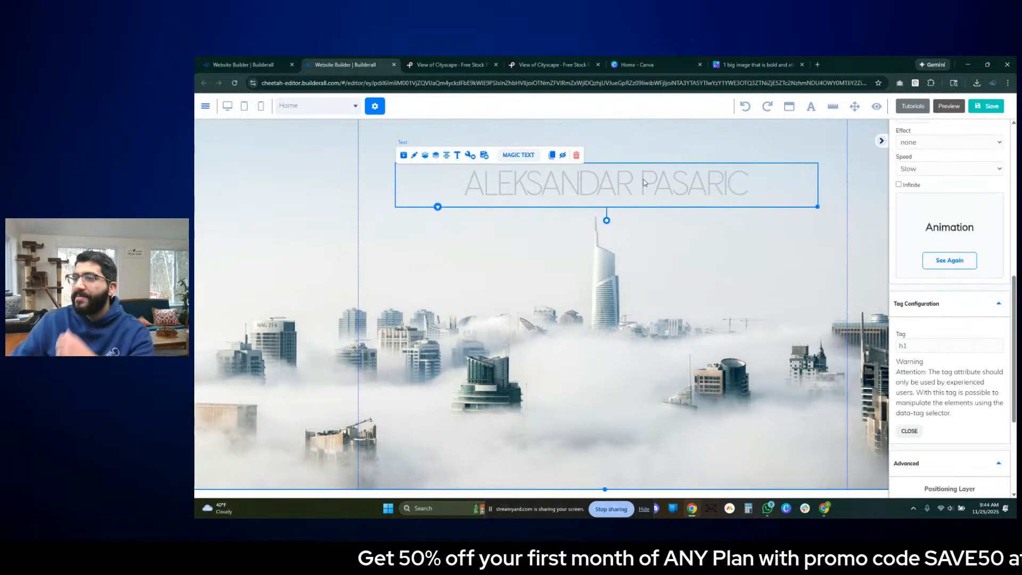
left_click(446, 158)
- Increase the font size of the photographer's name title in stages, from 78 through 81 to 85
triple_click(614, 183)
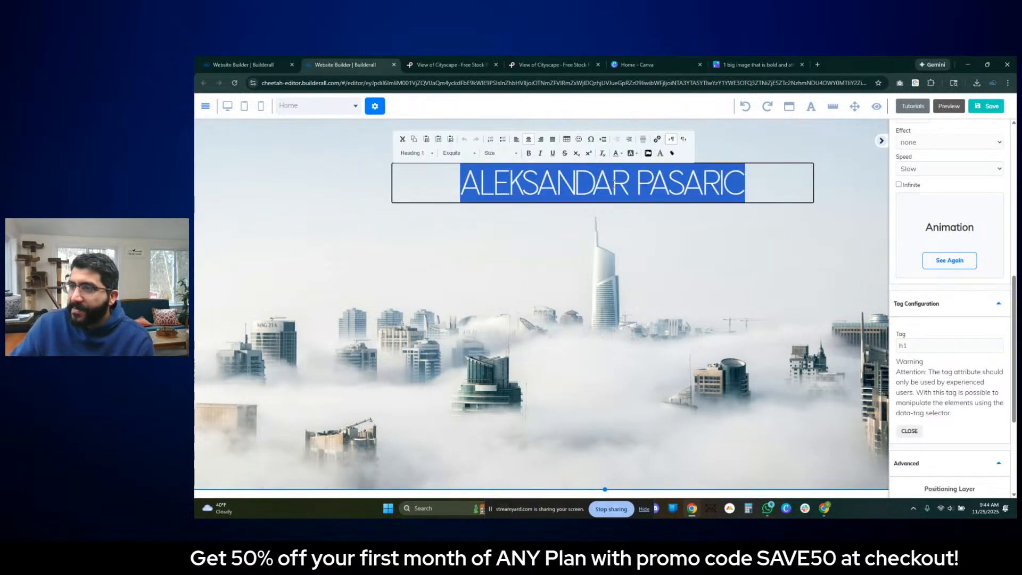
left_click(503, 156)
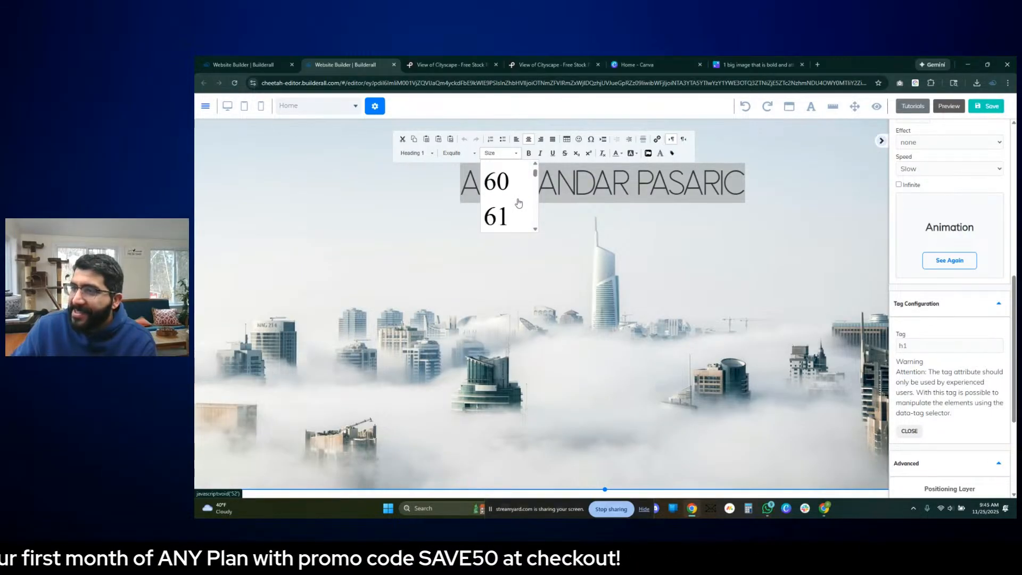
scroll(520, 207, "down", 8)
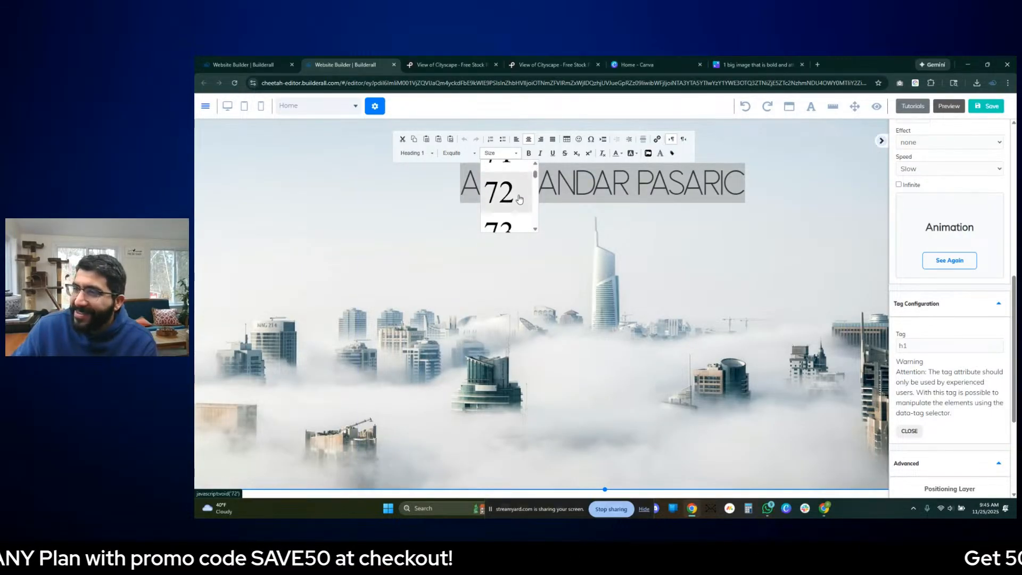
left_click(520, 227)
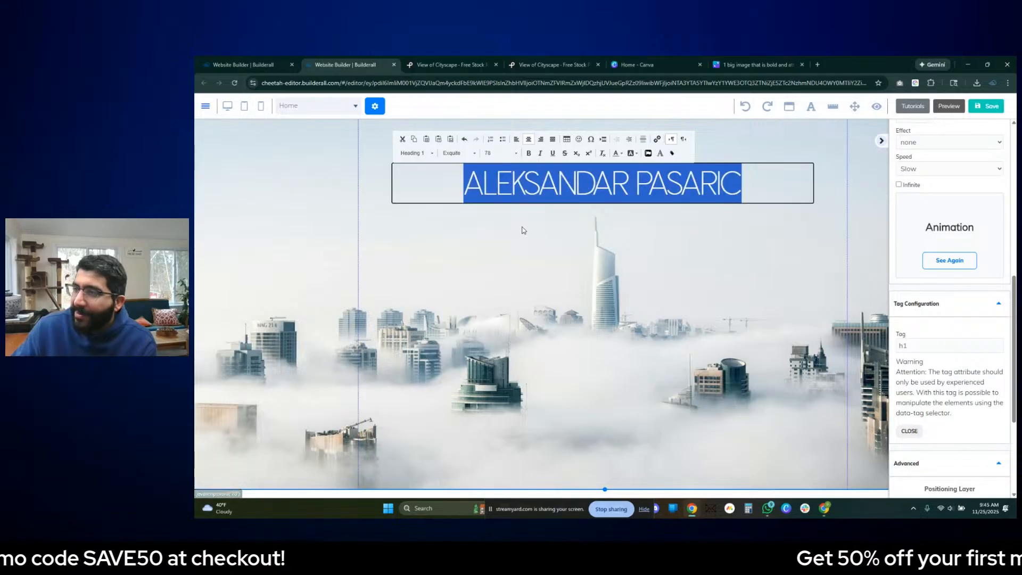
left_click(503, 153)
scroll(507, 190, "down", 2)
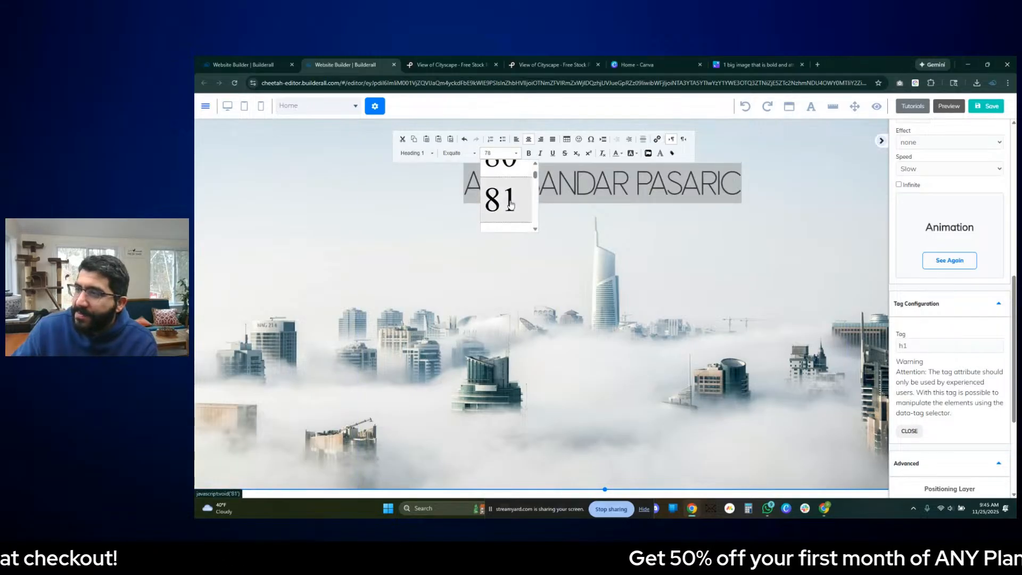
left_click(501, 196)
left_click(498, 154)
scroll(511, 197, "down", 3)
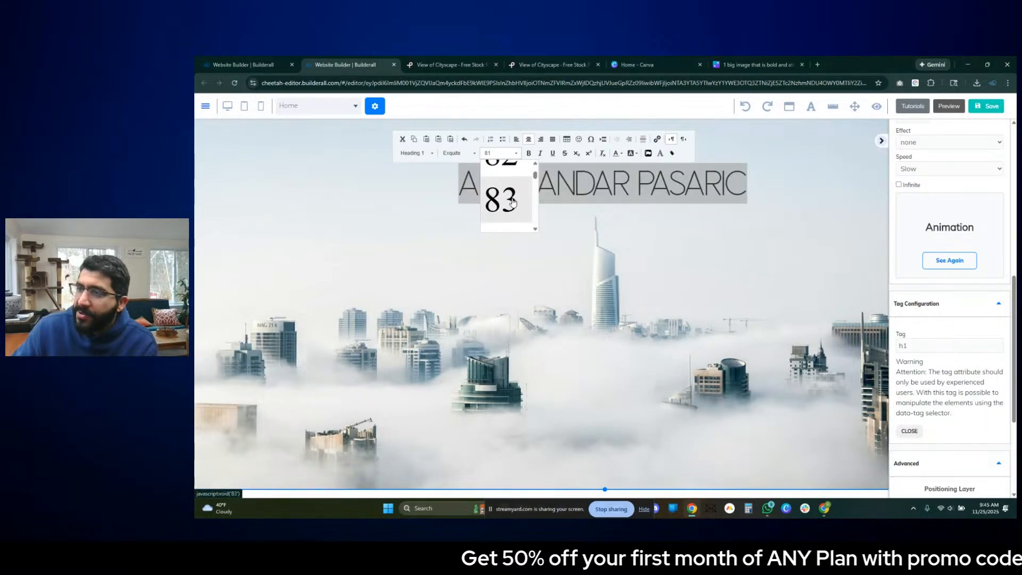
left_click(518, 202)
left_click(787, 240)
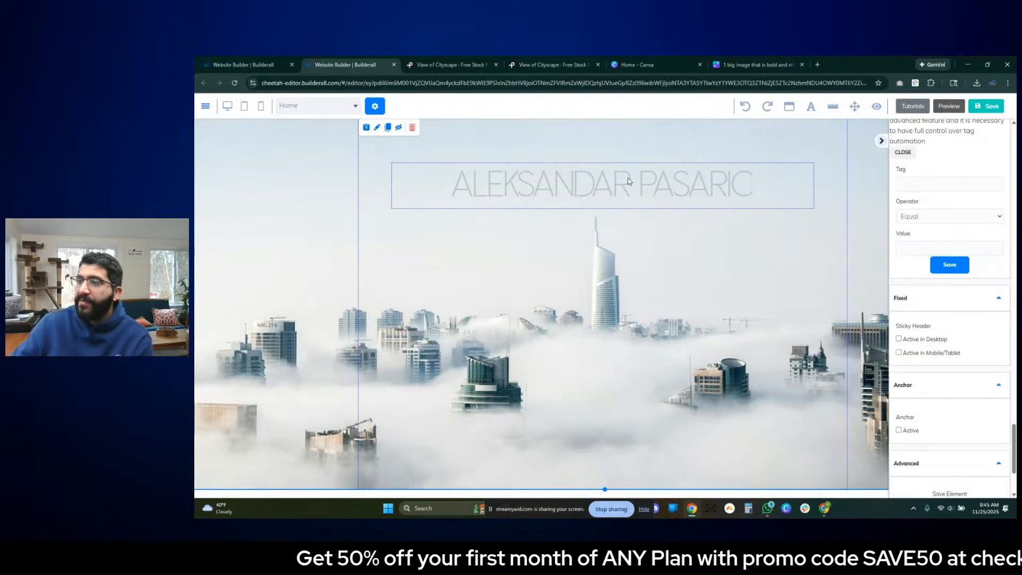
left_click(629, 181)
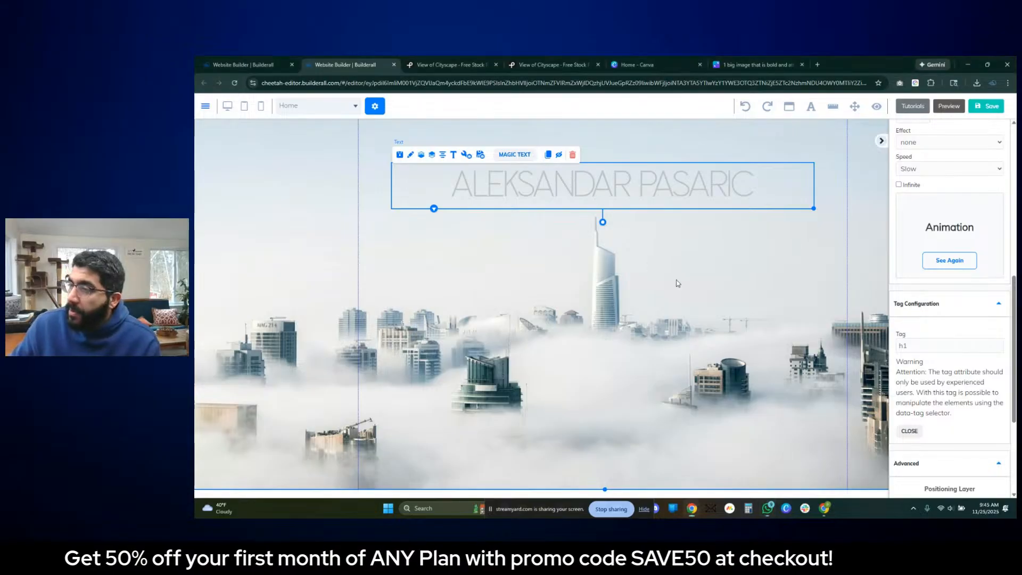
left_click(657, 233)
left_click(624, 199)
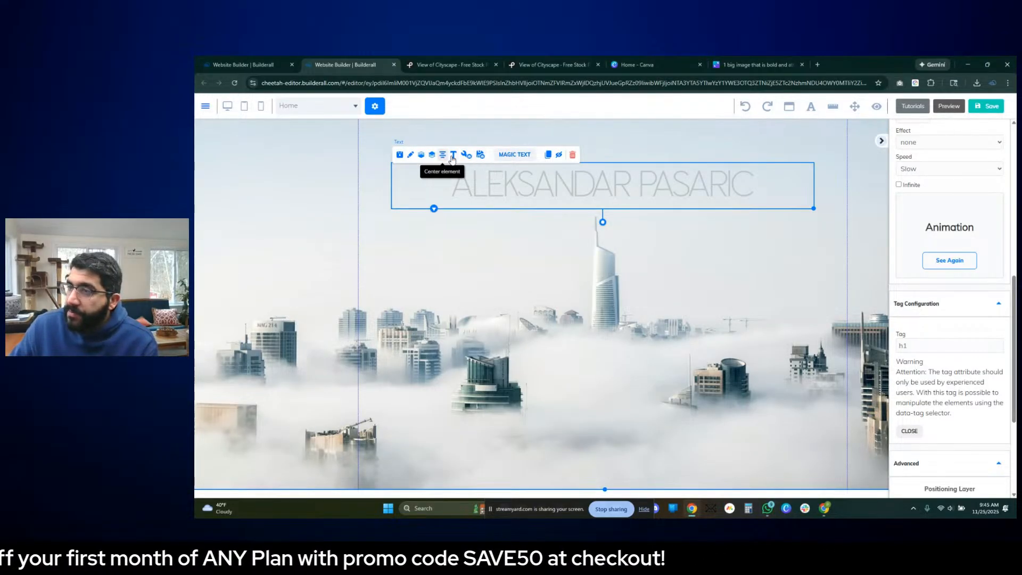
left_click(729, 236)
scroll(745, 241, "down", 3)
scroll(745, 242, "up", 3)
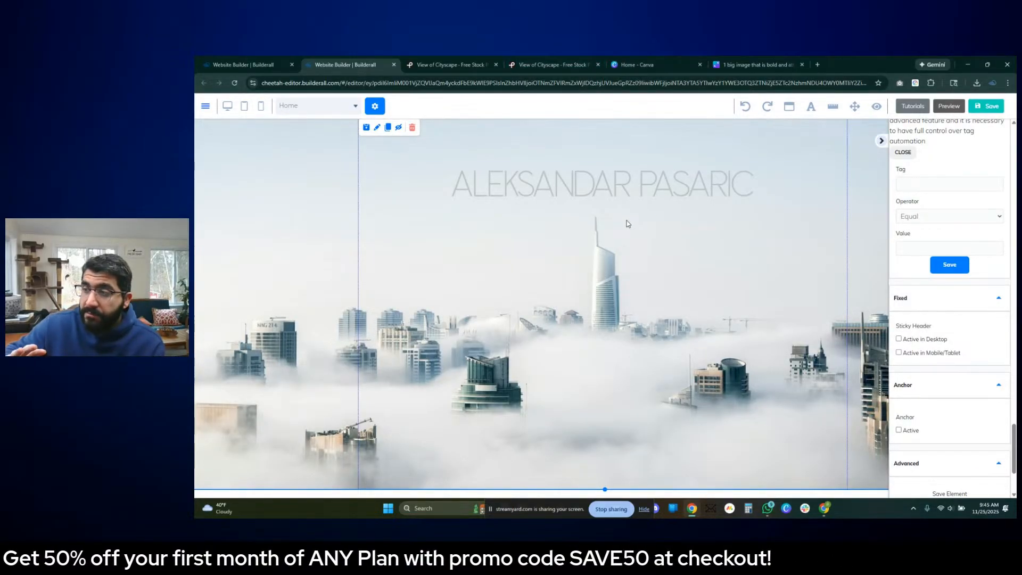
- Duplicate the name title below the original and set the copy's font size to 40
left_click(577, 166)
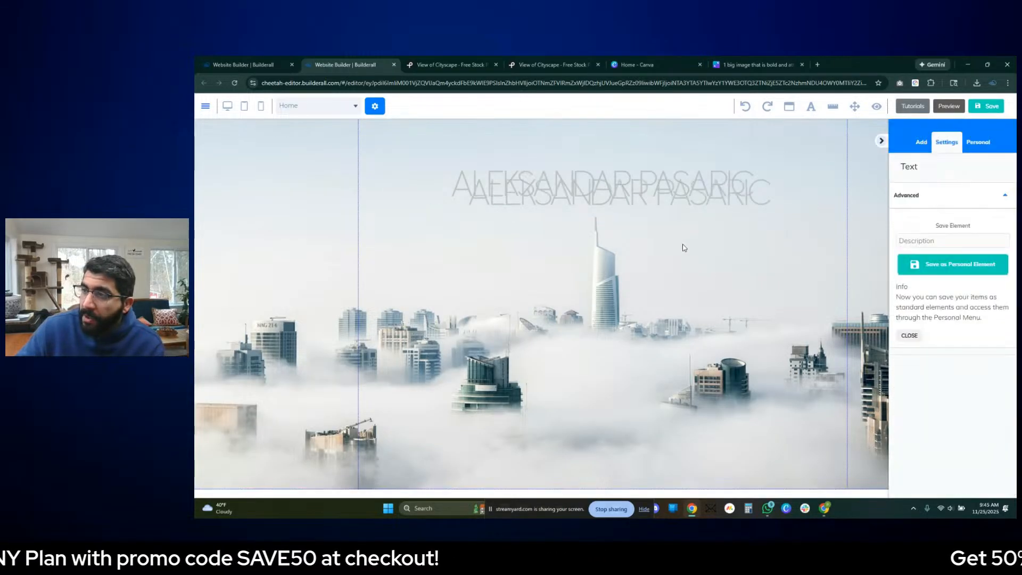
mouse_move(639, 211)
left_mouse_down()
mouse_move(628, 466)
mouse_move(631, 254)
left_mouse_up()
double_click(585, 226)
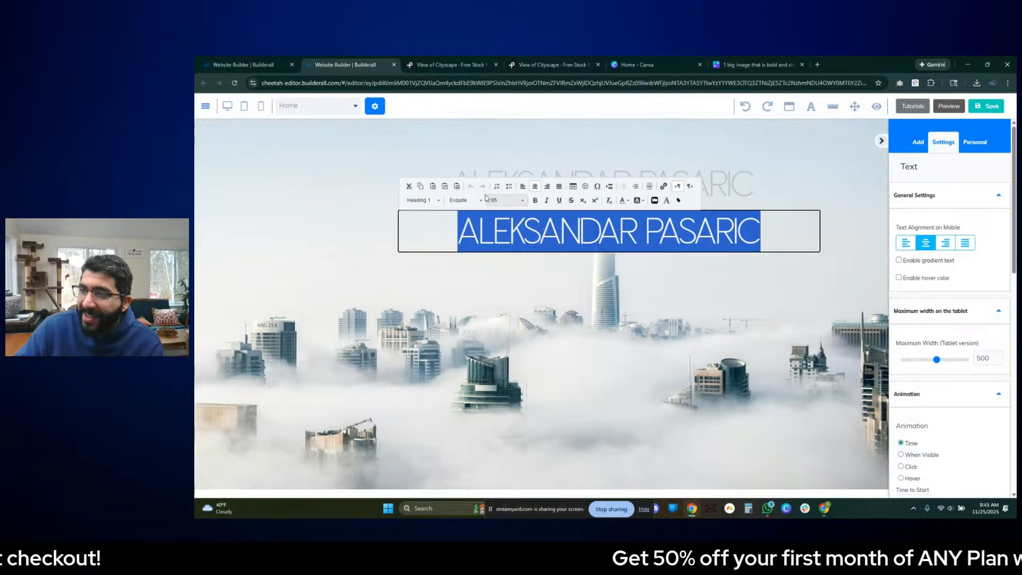
left_click(510, 200)
scroll(532, 250, "up", 5)
scroll(524, 237, "up", 8)
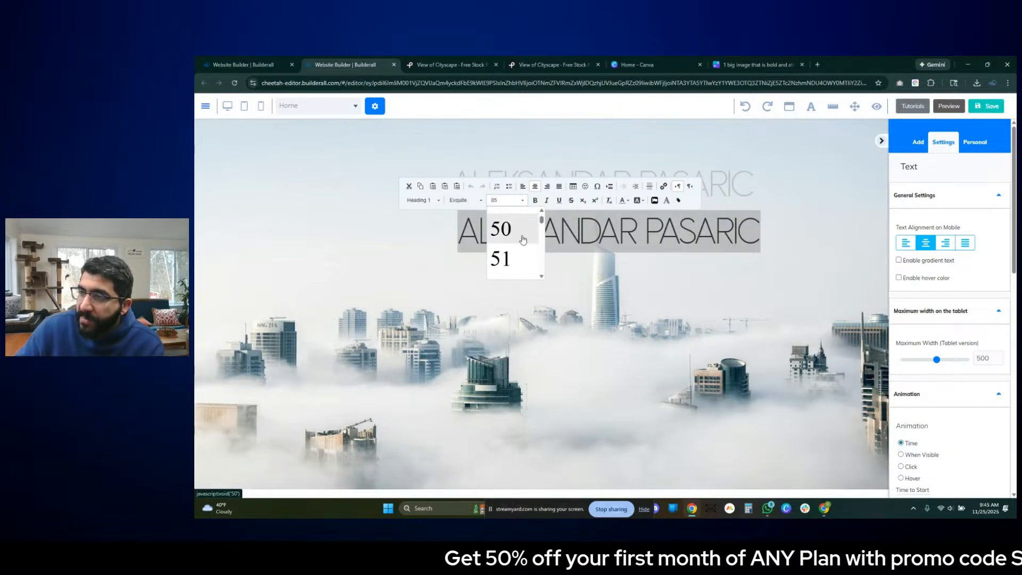
scroll(522, 243, "down", 3)
left_click(514, 255)
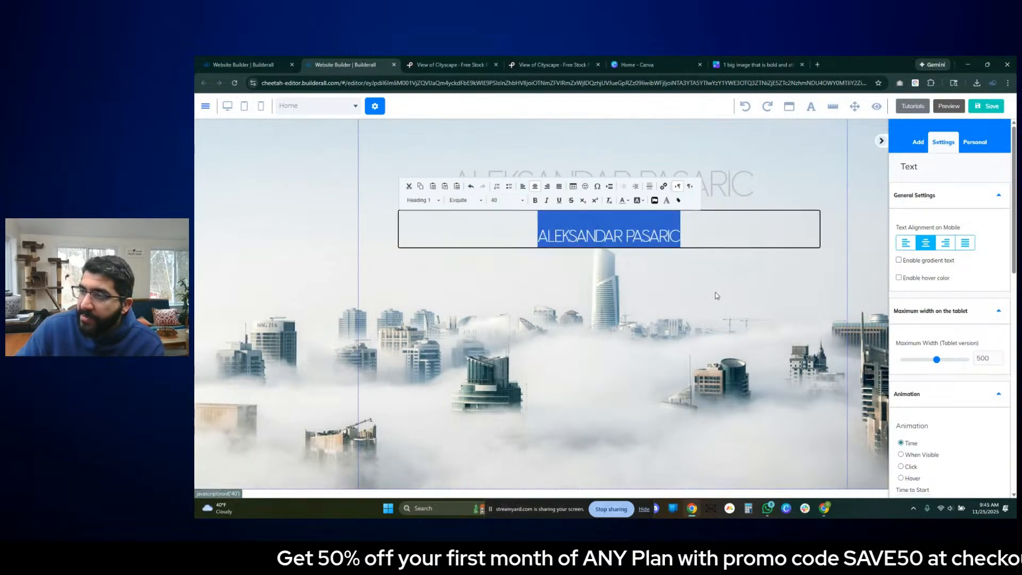
left_click(669, 263)
- Move the smaller text copy up closer beneath the title and change its paragraph format to Heading 3
double_click(538, 237)
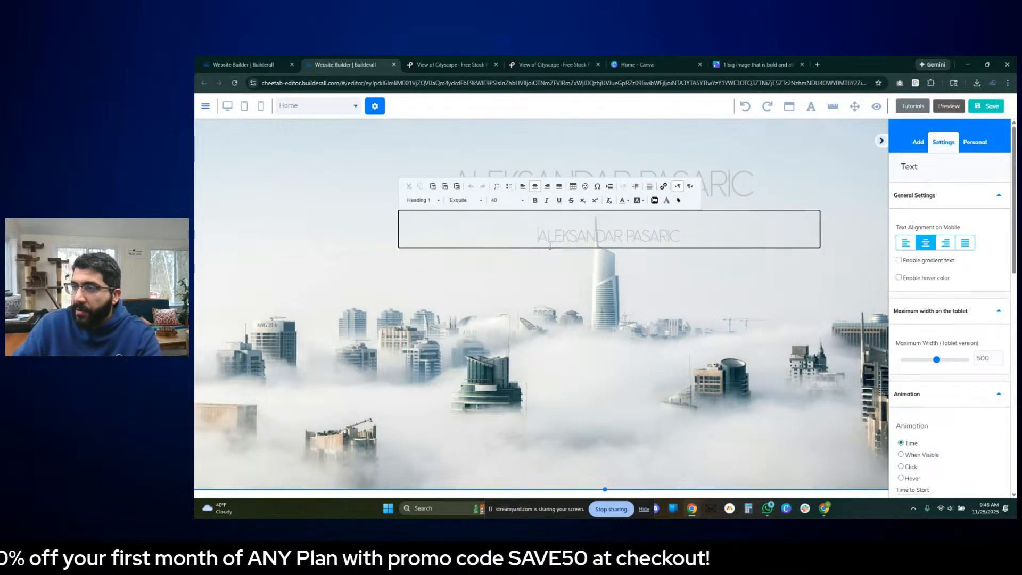
left_click(830, 255)
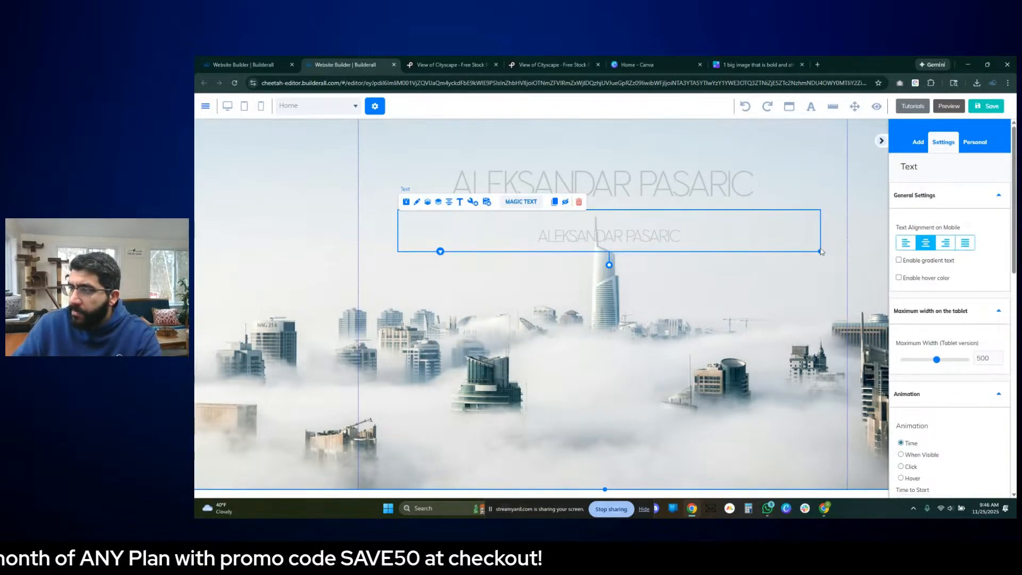
left_click(743, 213)
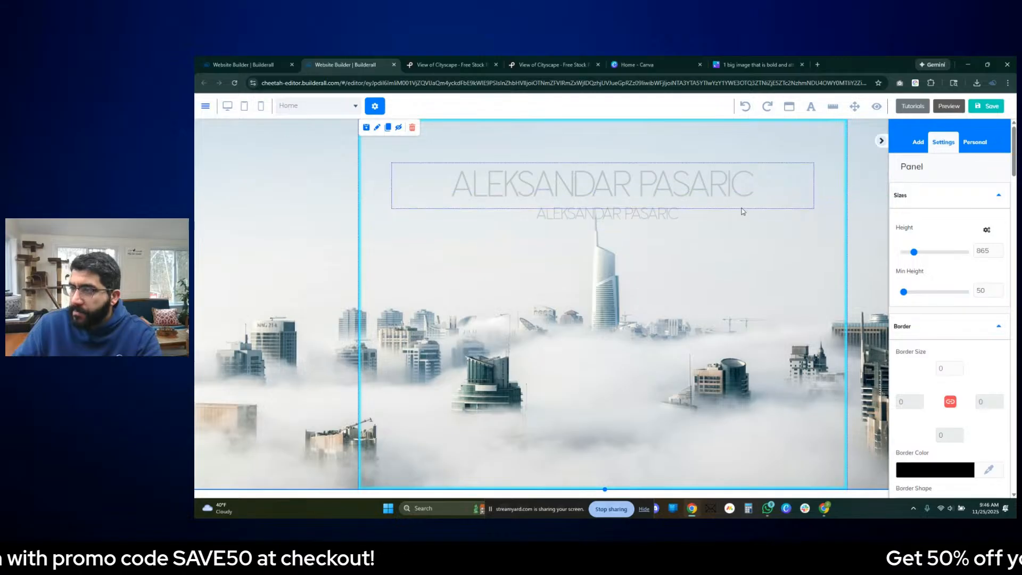
double_click(737, 223)
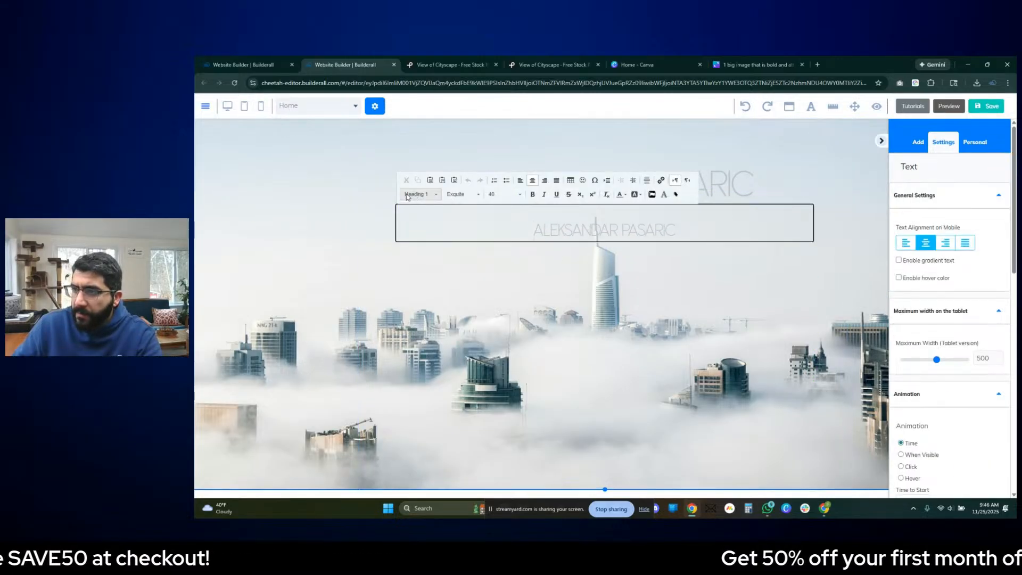
left_click(419, 194)
left_click(429, 254)
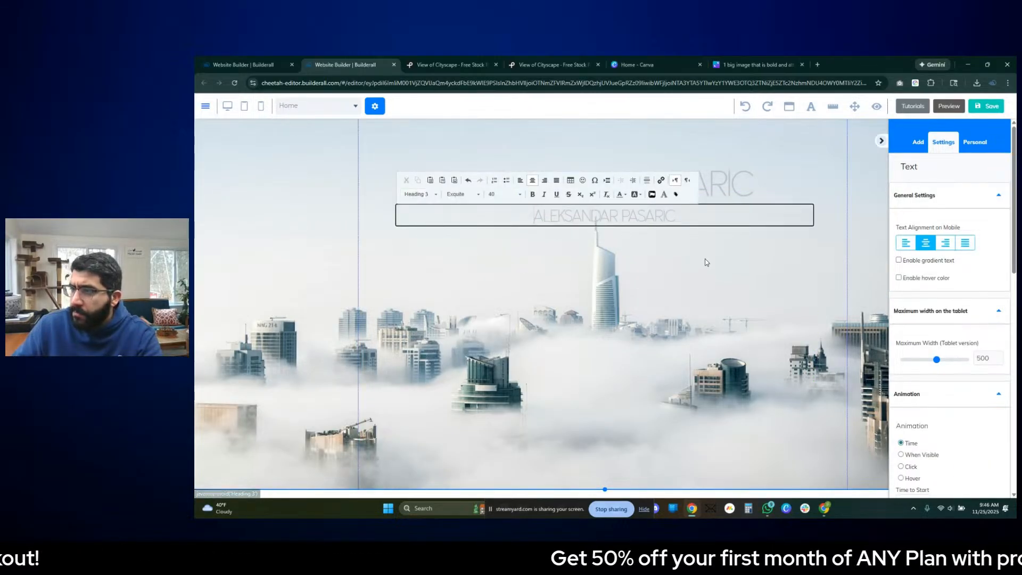
- Replace the text in the smaller copy beneath the name title with CITYSCAPES
triple_click(630, 209)
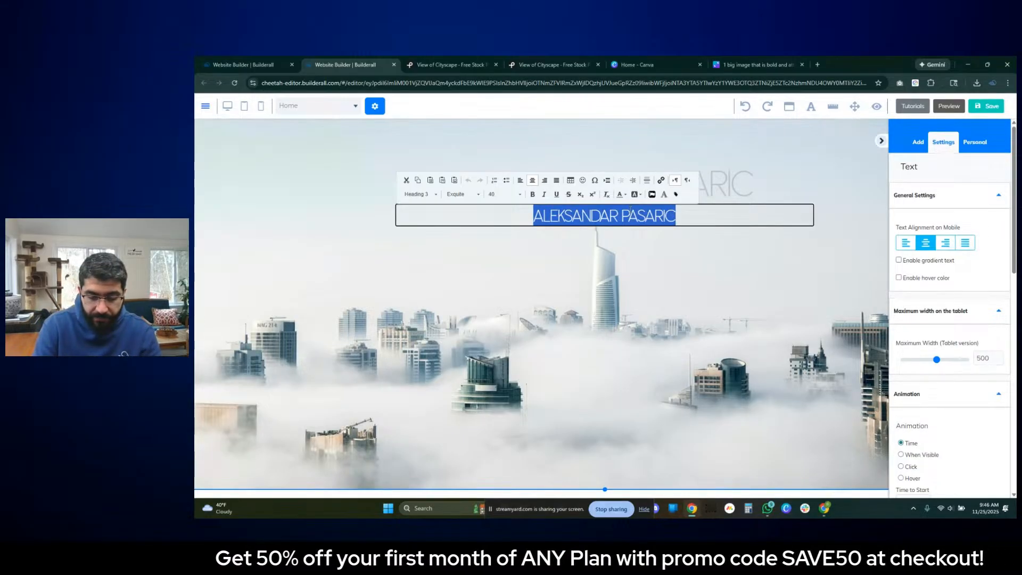
type("CITYS")
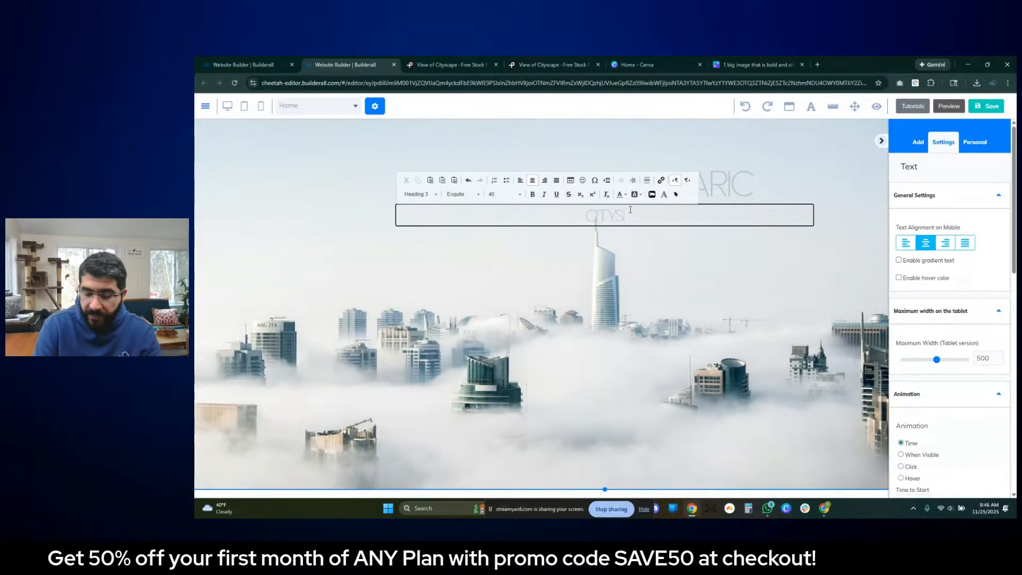
type("CAPES")
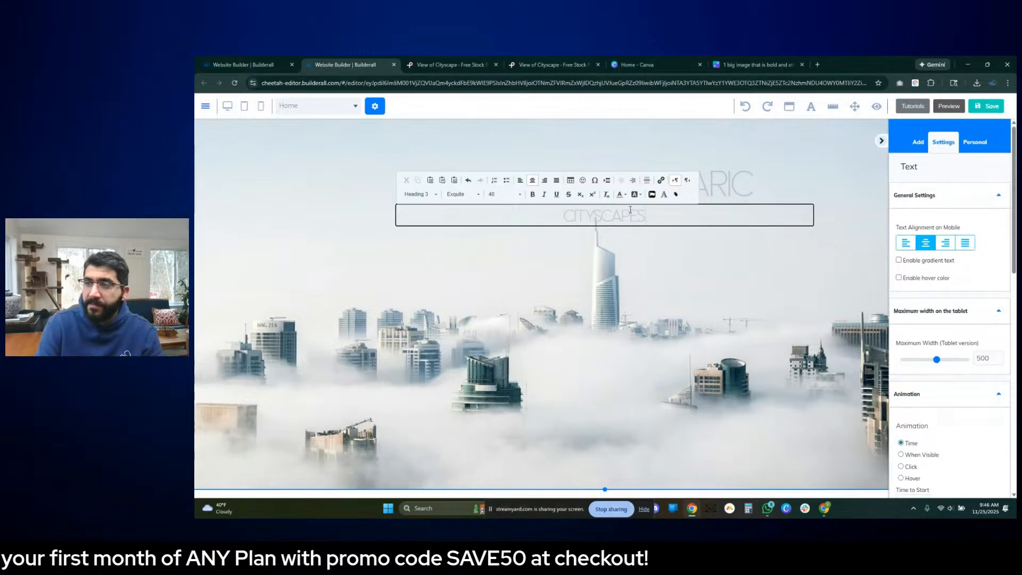
left_click(697, 258)
- Move the name title and the CITYSCAPES subtitle higher above the tower and center both horizontally in the panel
left_click(620, 214)
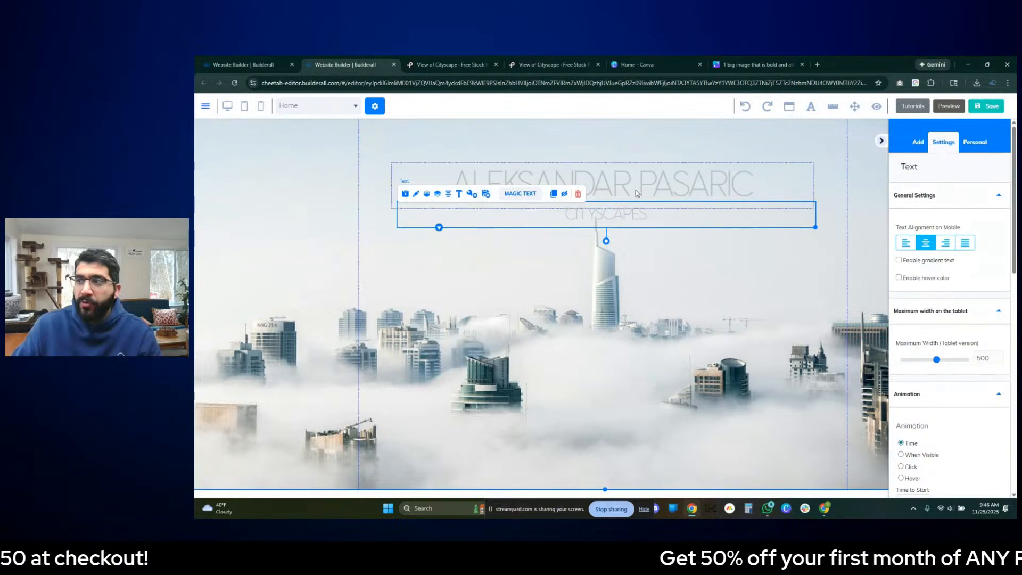
left_click(633, 201)
left_click_drag(632, 200, 633, 170)
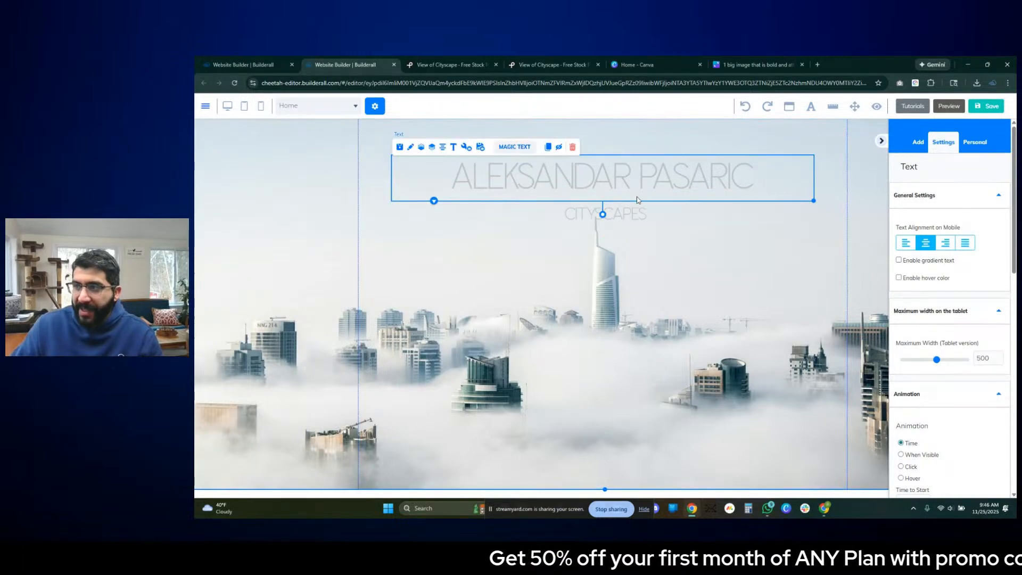
left_click(443, 140)
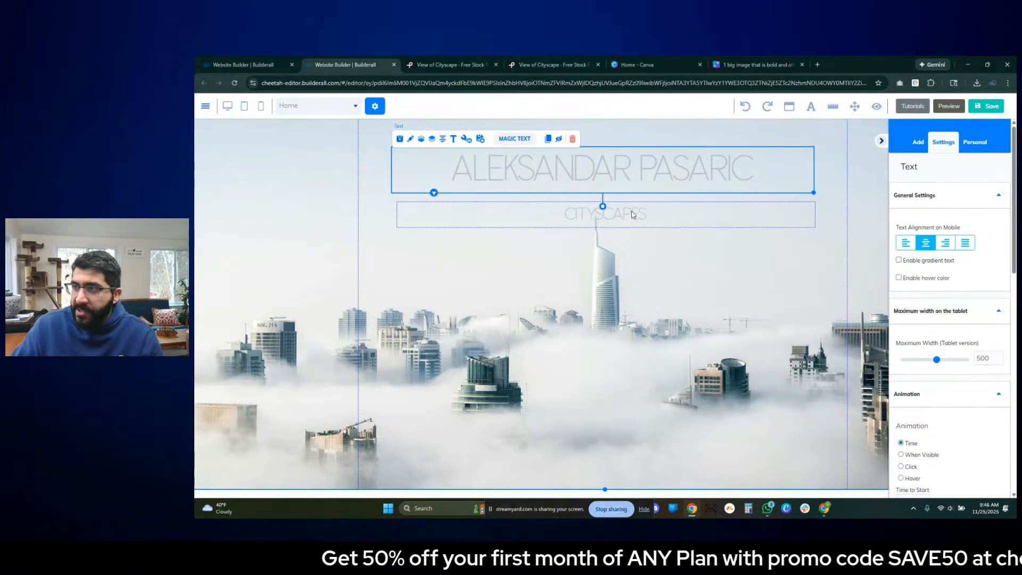
left_click_drag(632, 213, 631, 202)
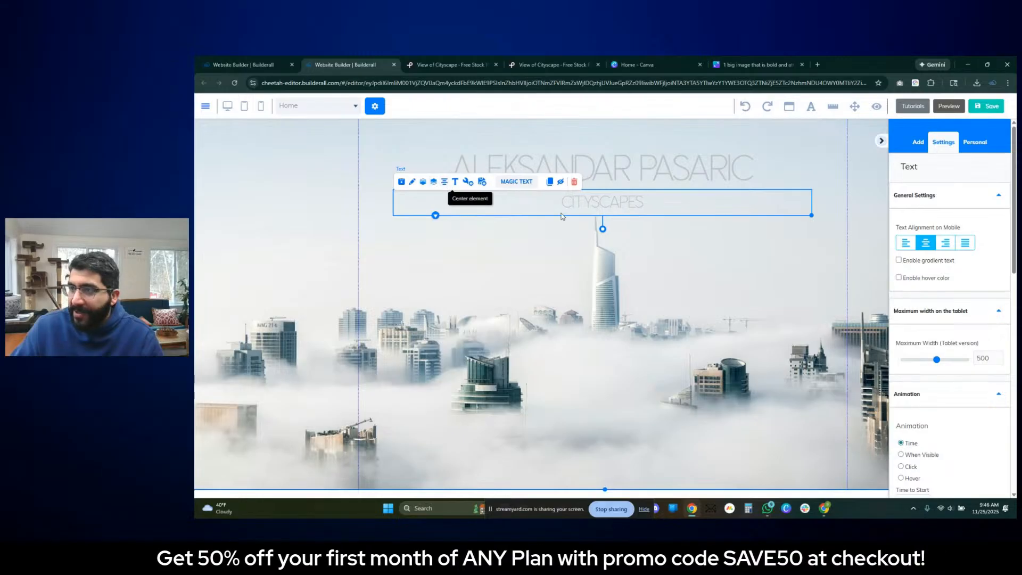
left_click(788, 273)
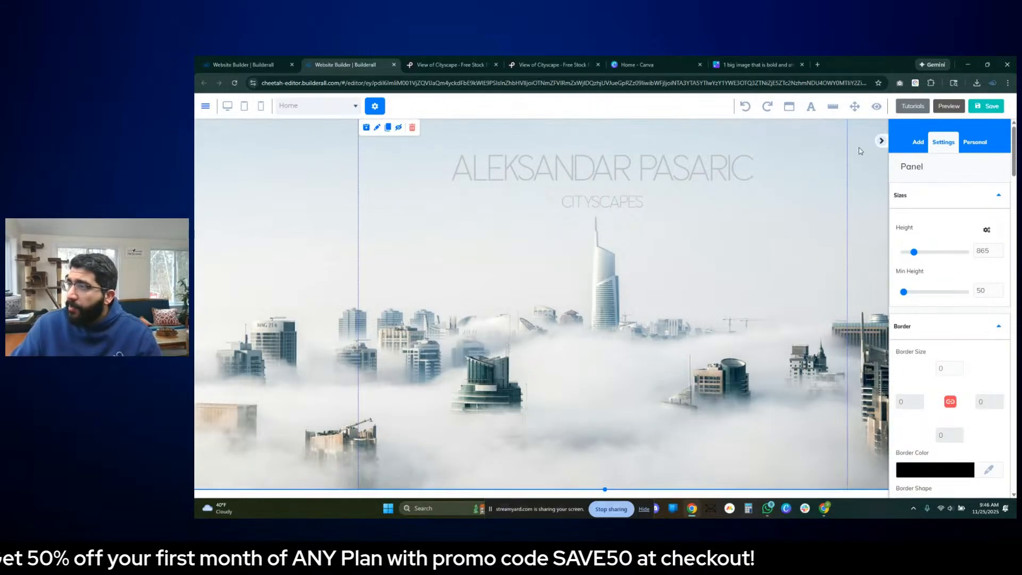
- Collapse the settings sidebar and review the hero at full width along with the sections below it
left_click(881, 141)
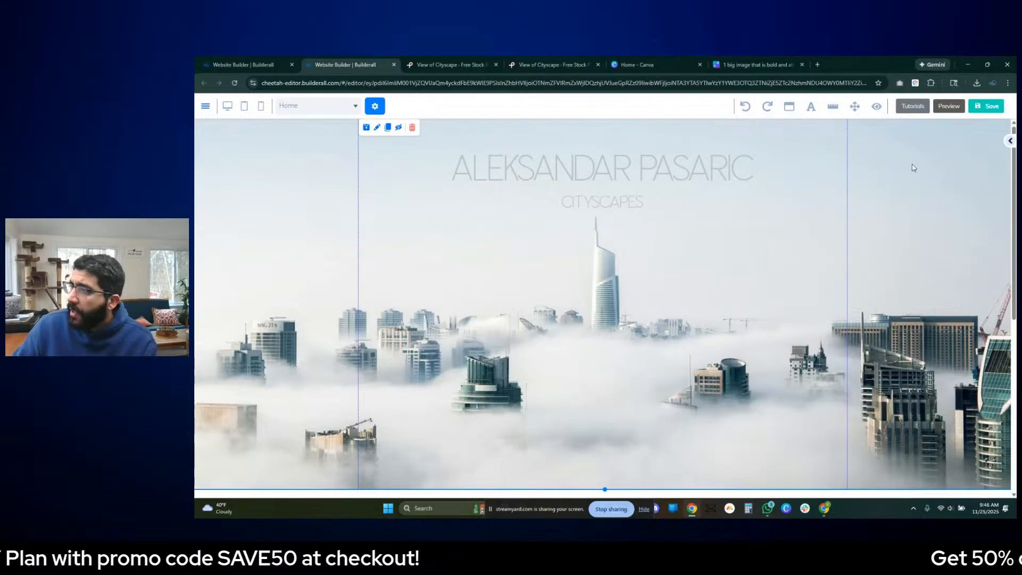
scroll(865, 174, "down", 3)
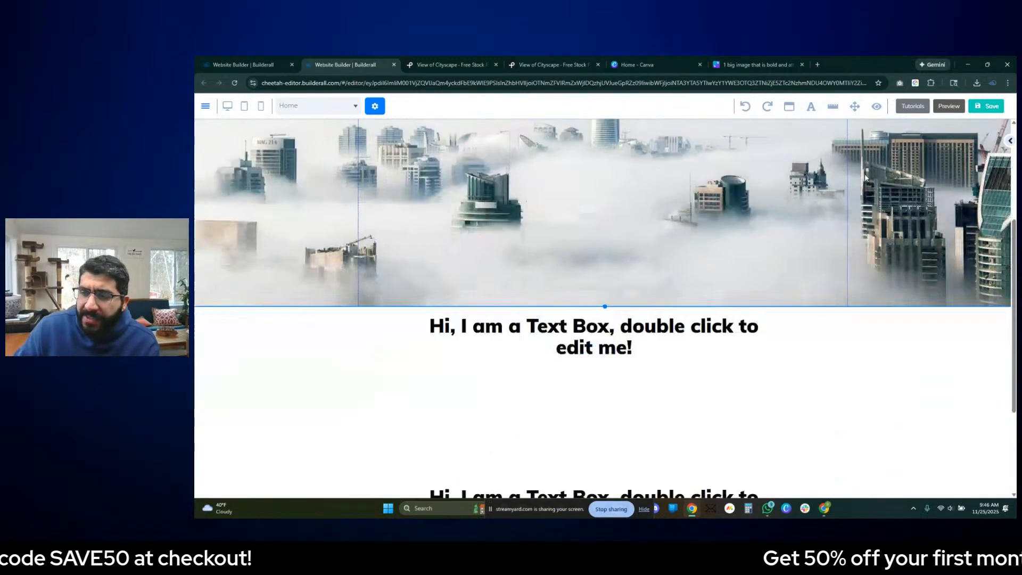
scroll(865, 174, "up", 3)
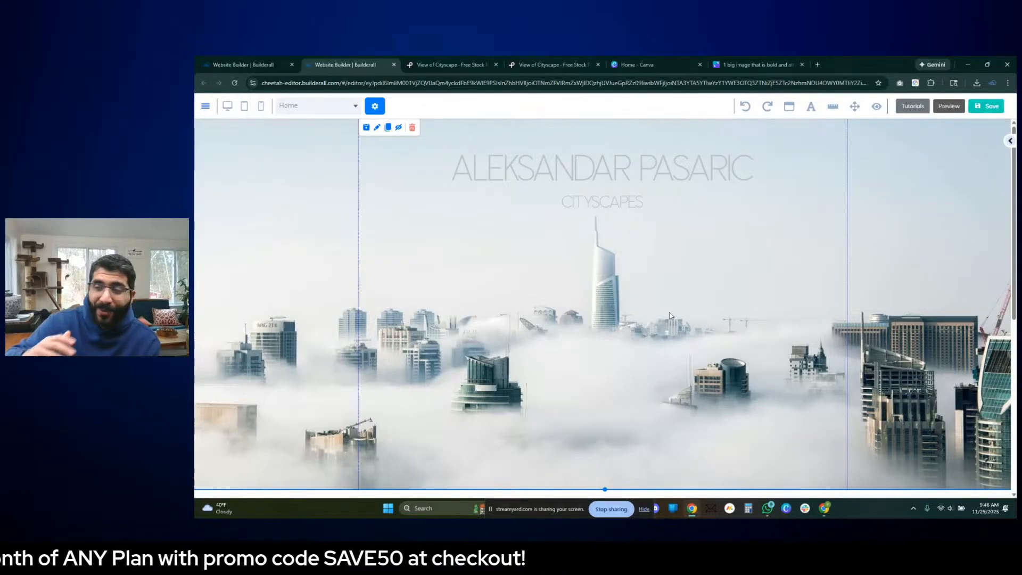
scroll(662, 332, "down", 5)
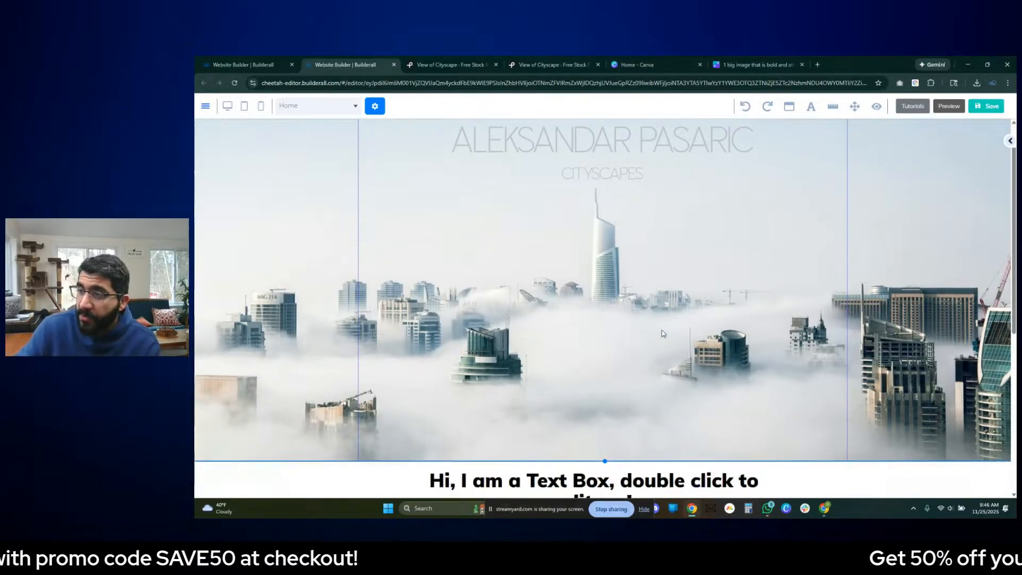
scroll(672, 335, "up", 4)
- Switch to the Canva wireframe and examine the three-image row and the icon-and-text columns below it
left_click(743, 67)
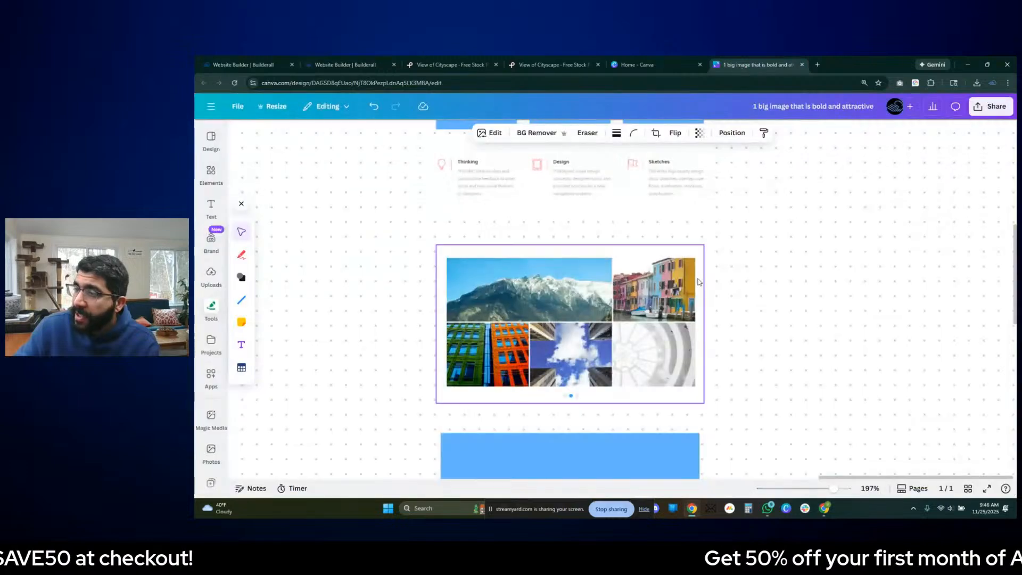
scroll(704, 263, "down", 1)
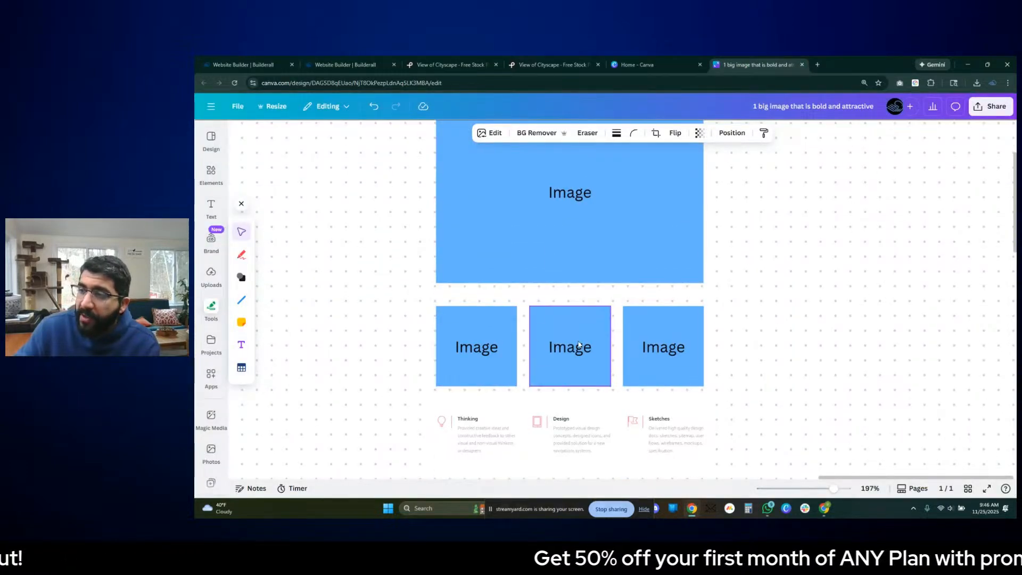
scroll(580, 346, "down", 3)
scroll(508, 305, "up", 5)
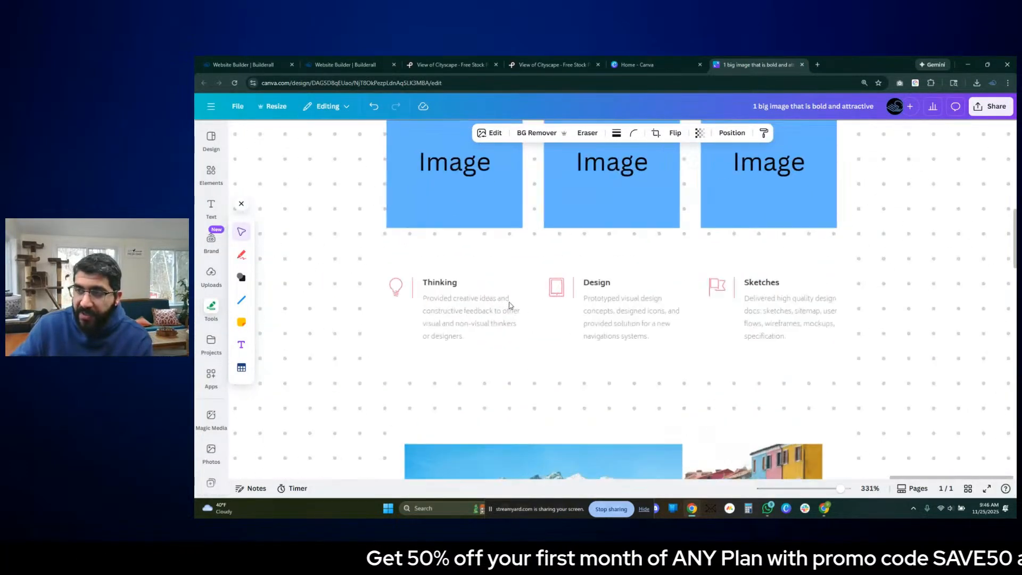
scroll(815, 343, "down", 3)
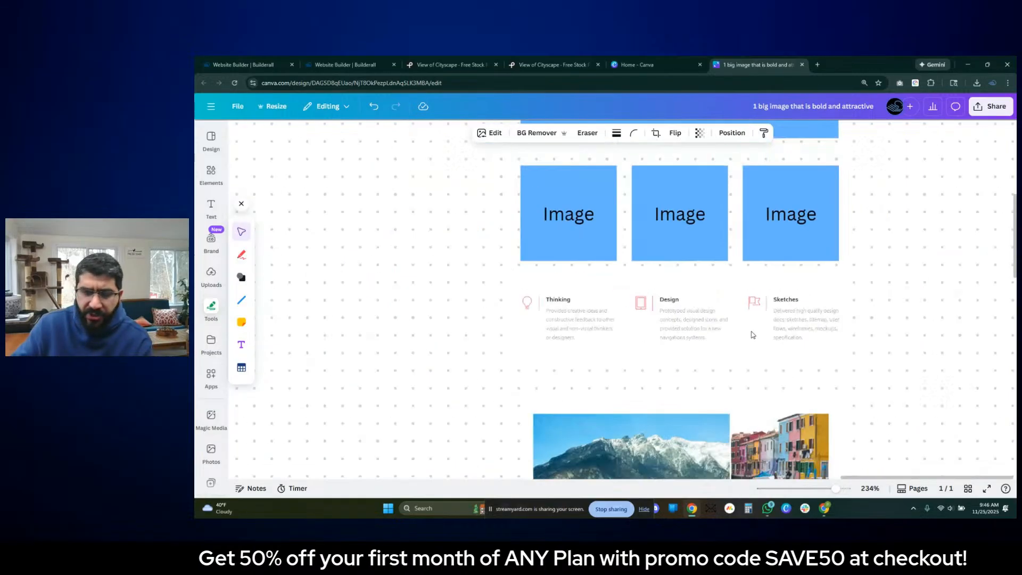
- Switch to Pexels, open the photographer's profile and look through the highlighted photos
left_click(573, 65)
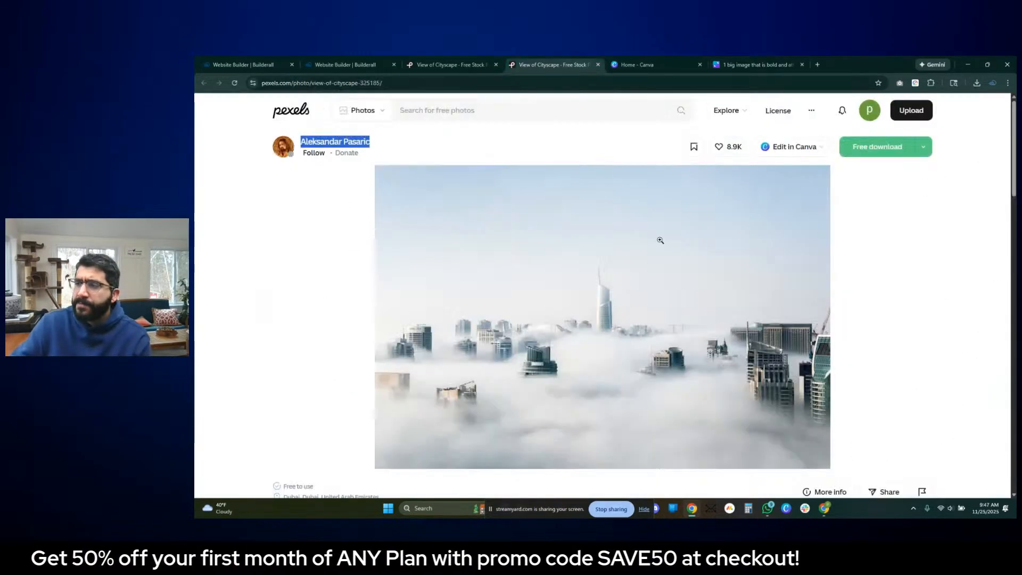
left_click(450, 65)
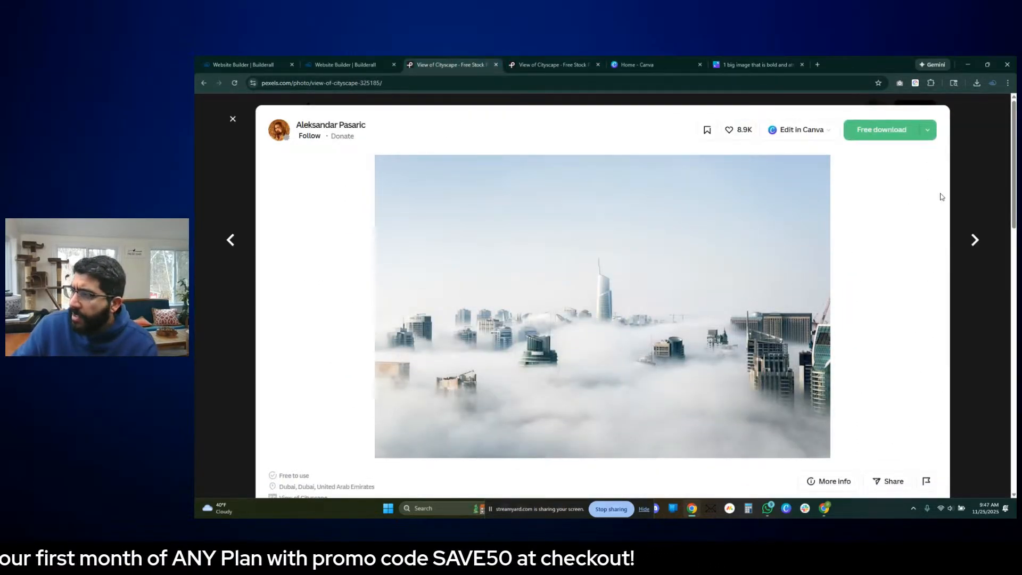
left_click(971, 181)
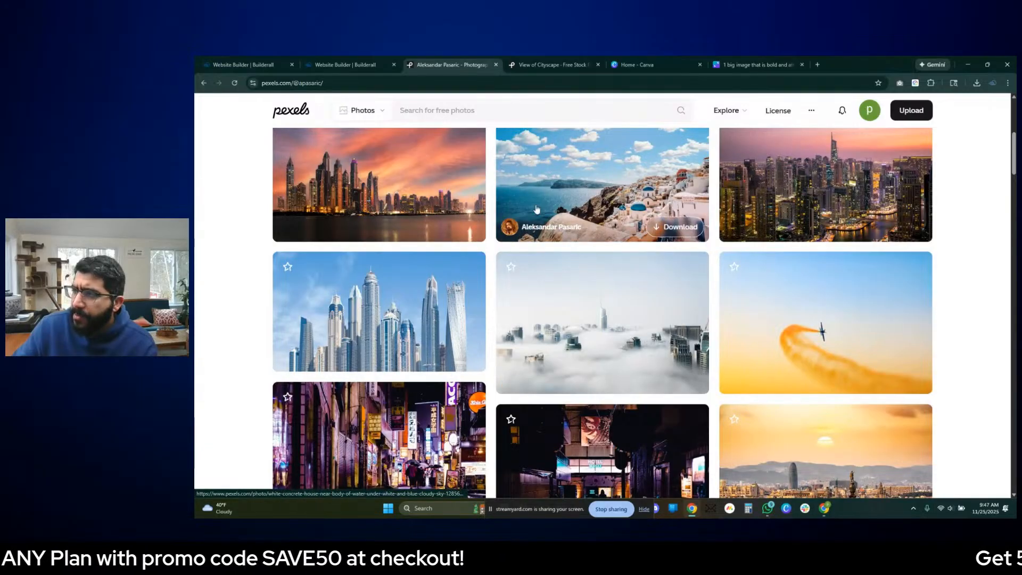
scroll(857, 317, "down", 2)
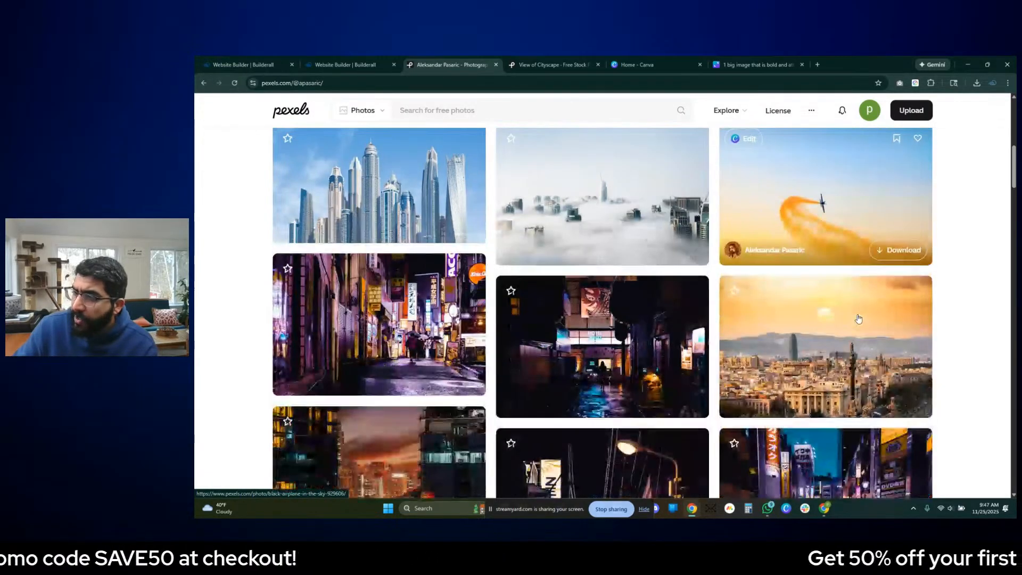
scroll(818, 278, "up", 10)
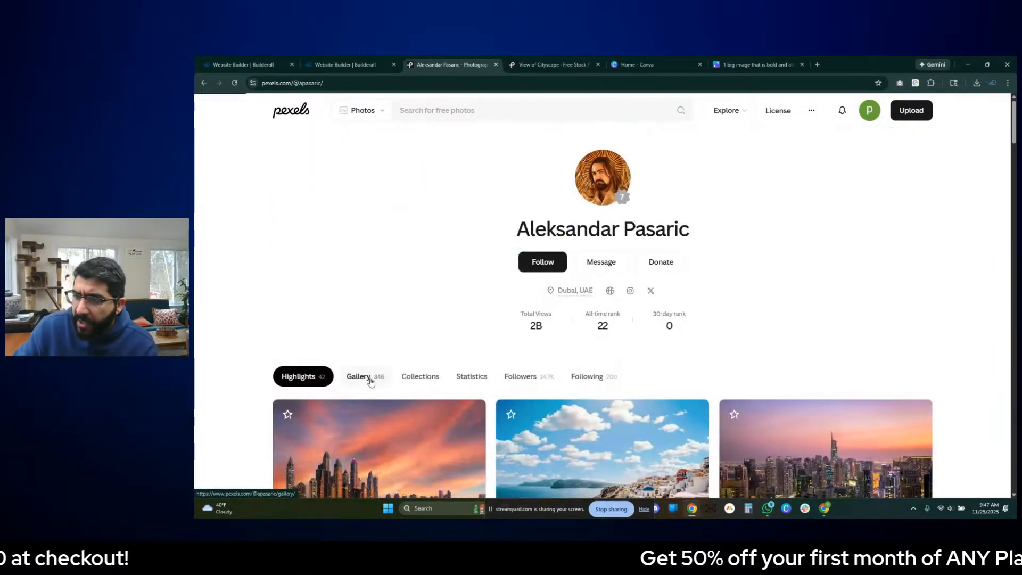
- Open the photographer's full gallery and browse it for images suited to the cityscape portfolio
scroll(745, 349, "down", 5)
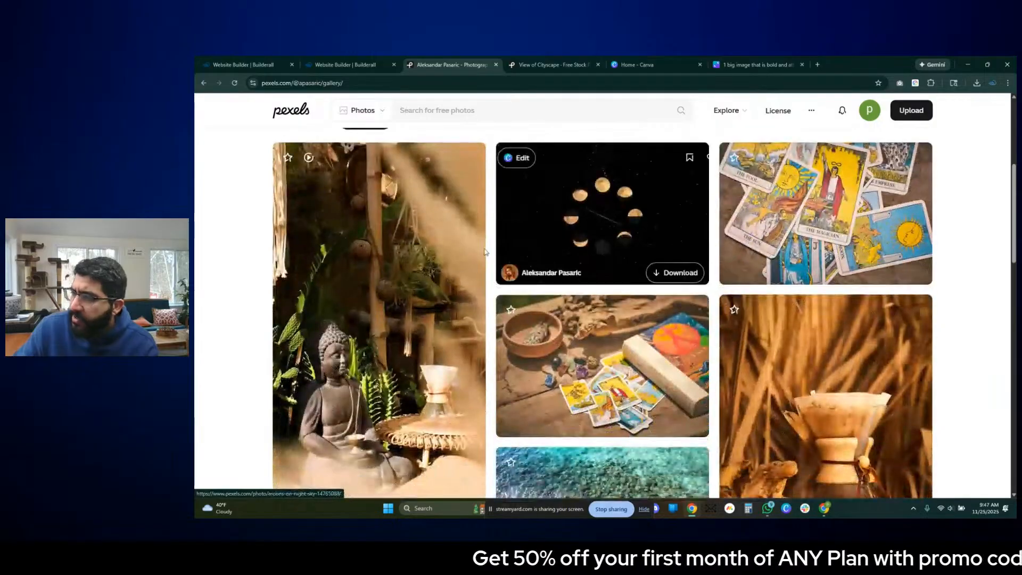
scroll(882, 262, "down", 10)
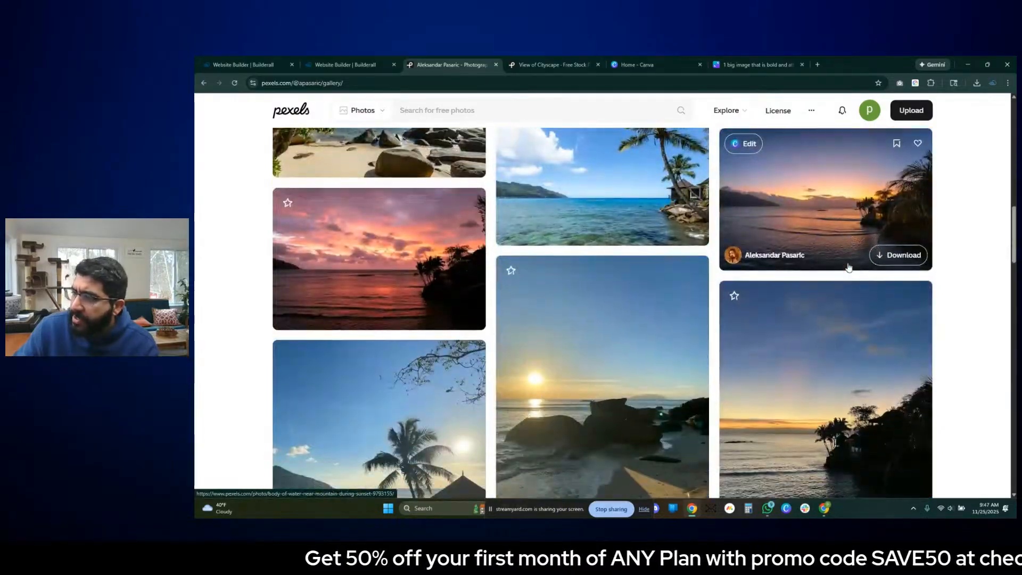
scroll(848, 268, "down", 10)
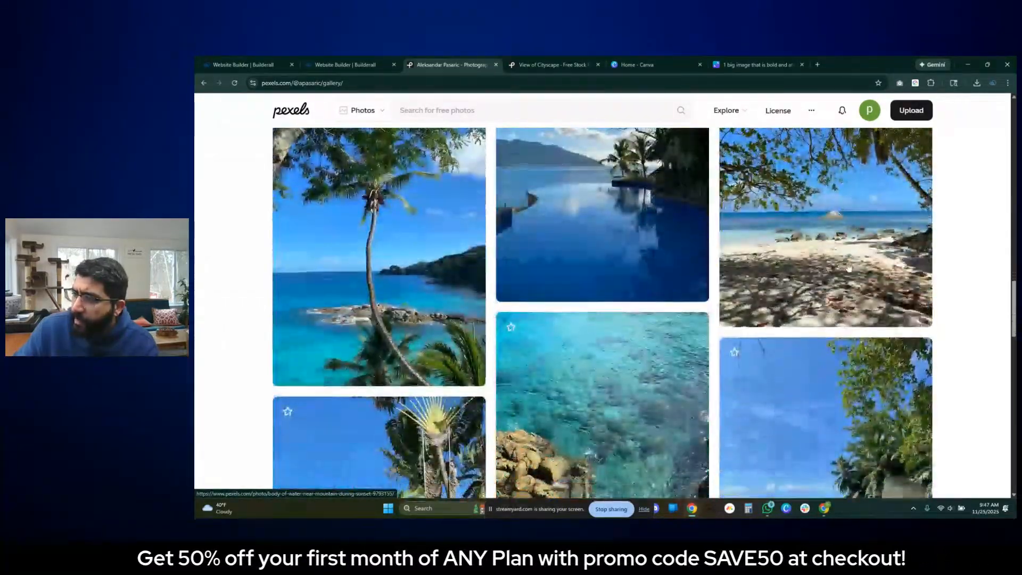
scroll(343, 308, "up", 4)
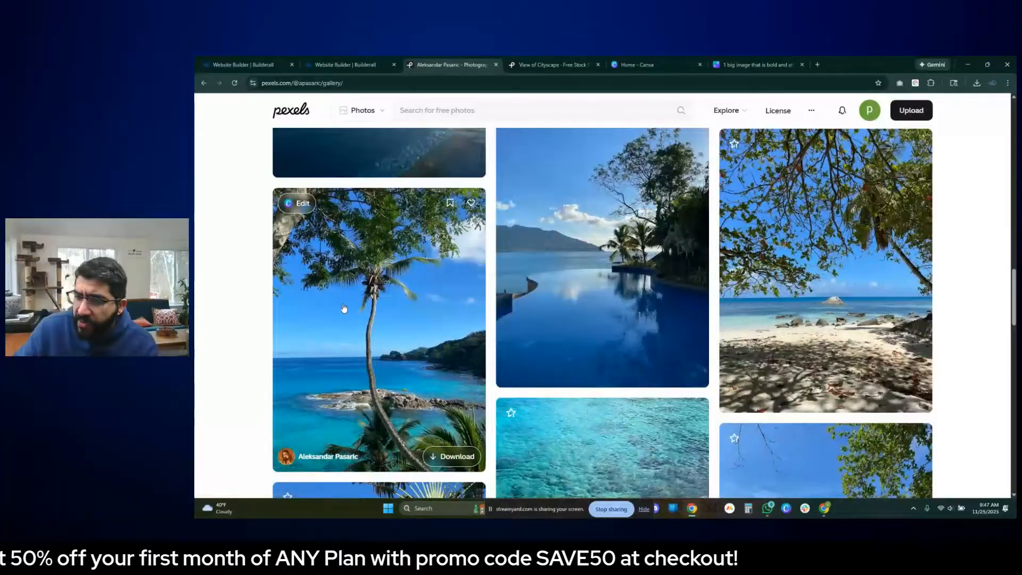
scroll(456, 313, "down", 8)
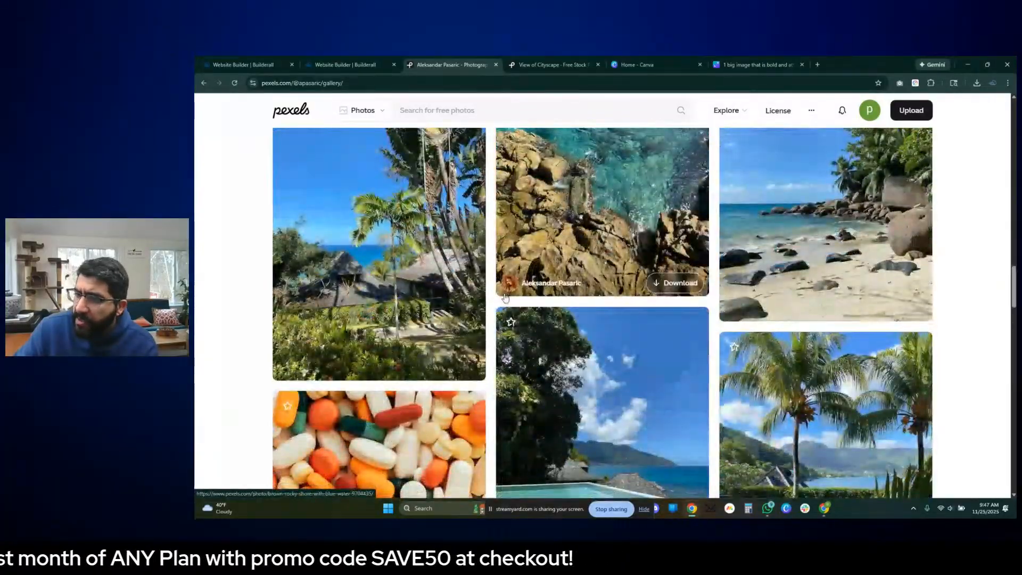
scroll(590, 298, "down", 8)
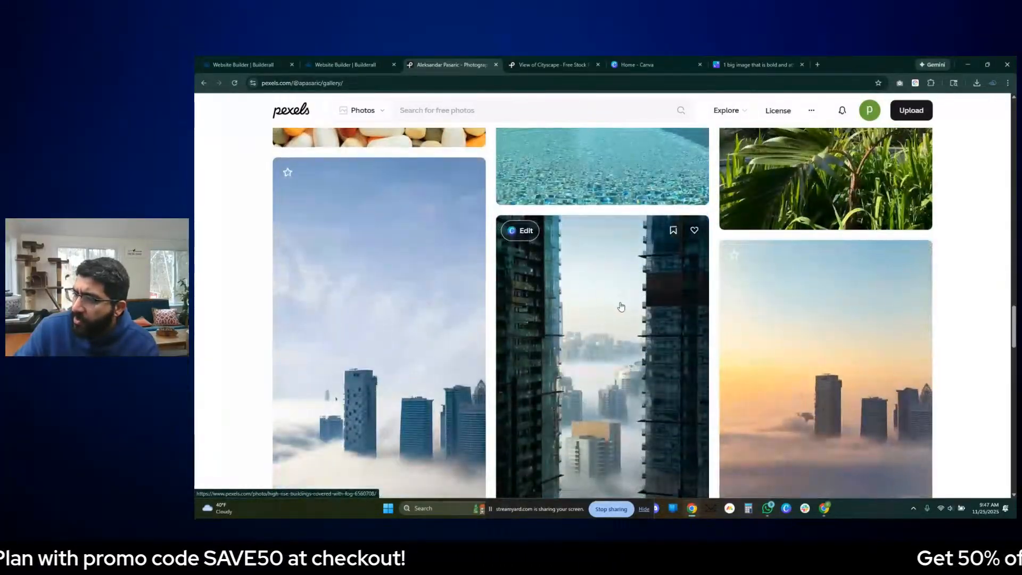
scroll(654, 266, "up", 3)
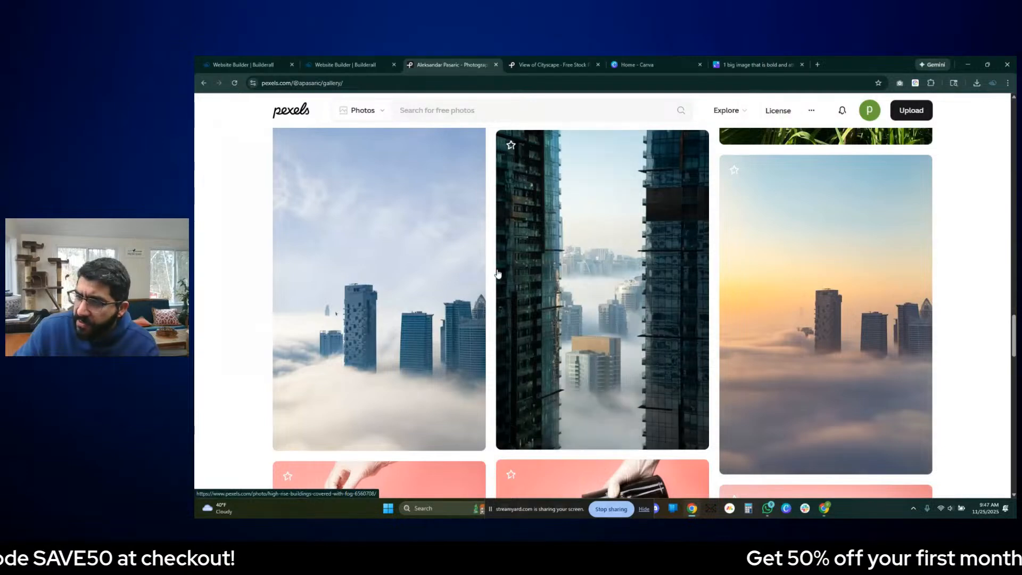
scroll(643, 328, "down", 6)
scroll(665, 170, "down", 4)
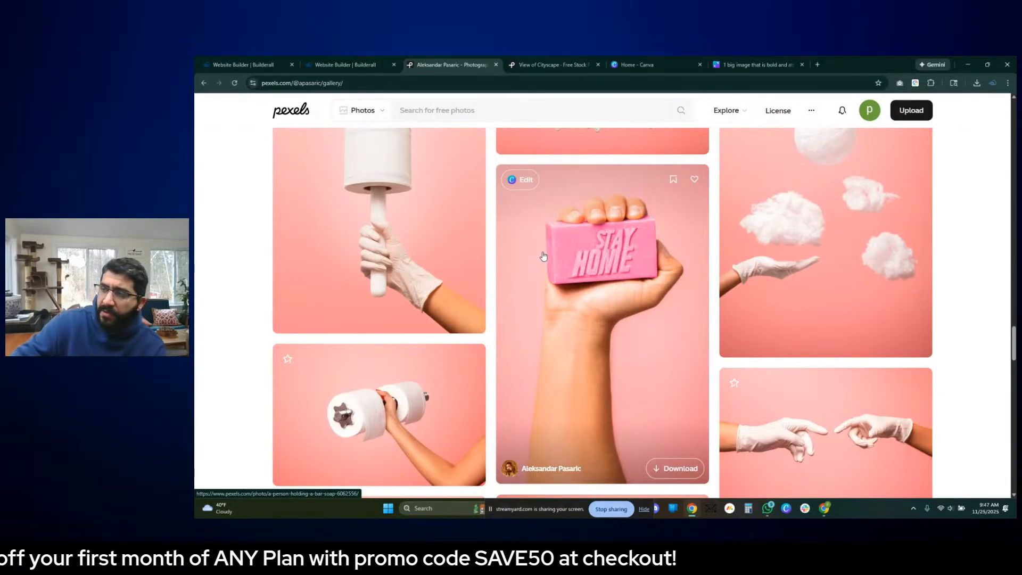
- Return to the Canva wireframe and check the layout of the section following the main image
left_click(657, 64)
left_click(554, 65)
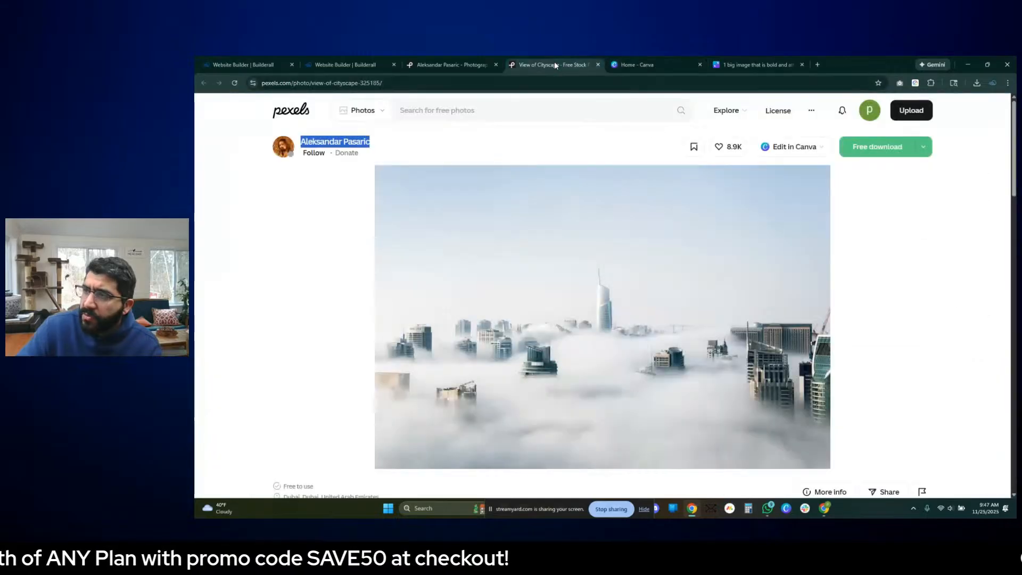
left_click(755, 64)
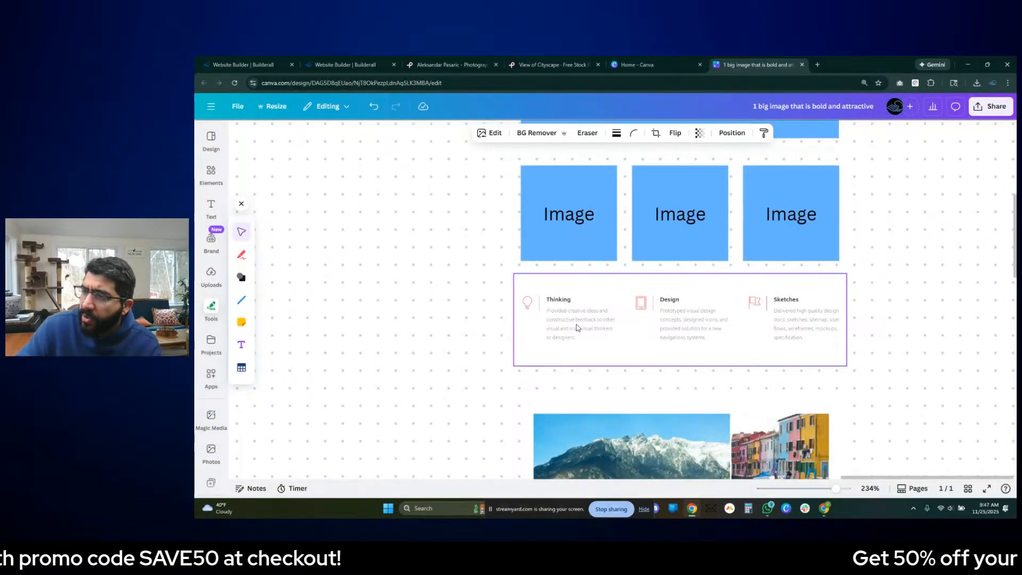
- In the Builderall editor, delete the placeholder text from the panel directly below the hero and make that panel taller
left_click(341, 62)
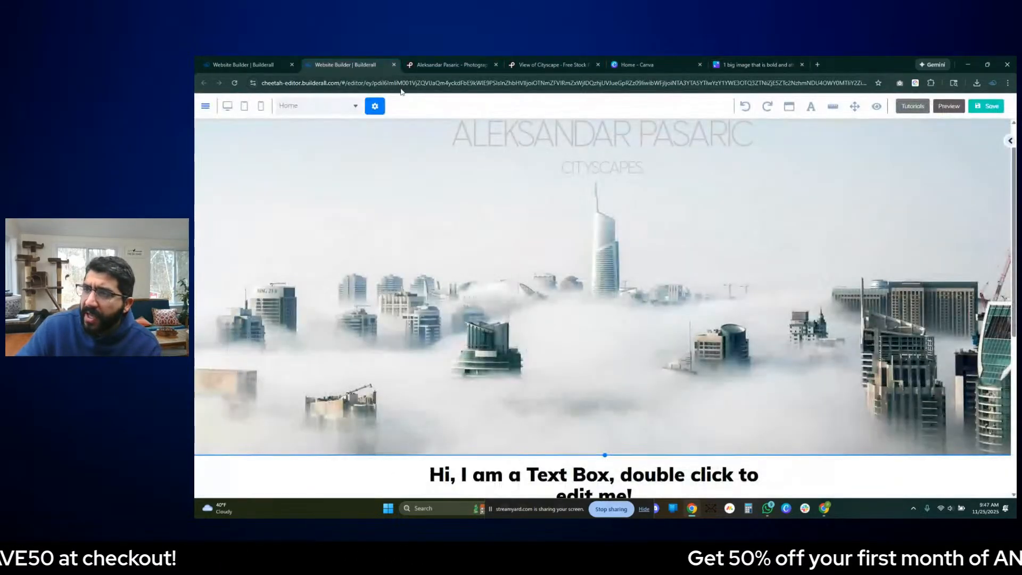
scroll(564, 334, "down", 5)
left_click(547, 177)
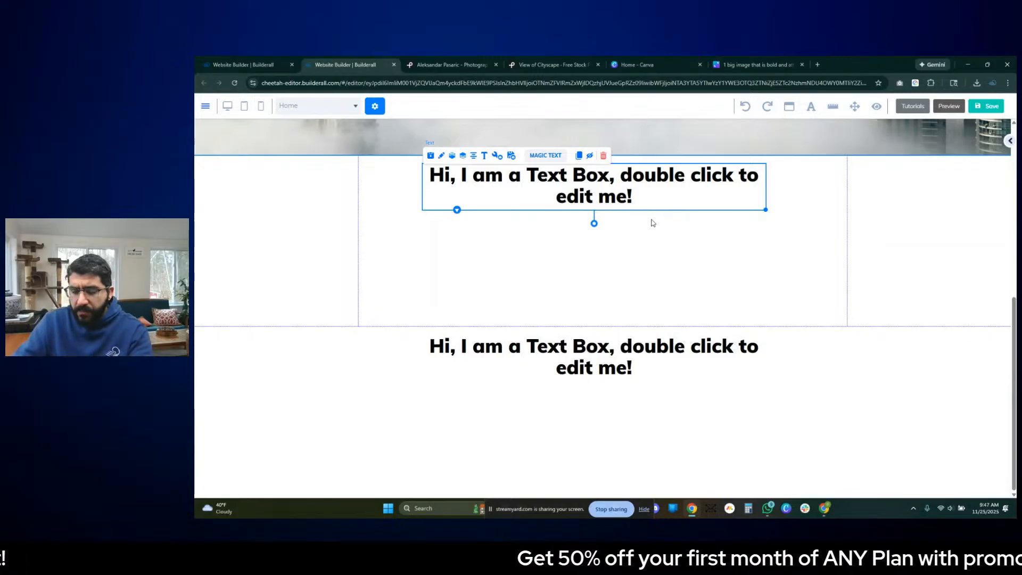
key("Delete")
left_click(595, 309)
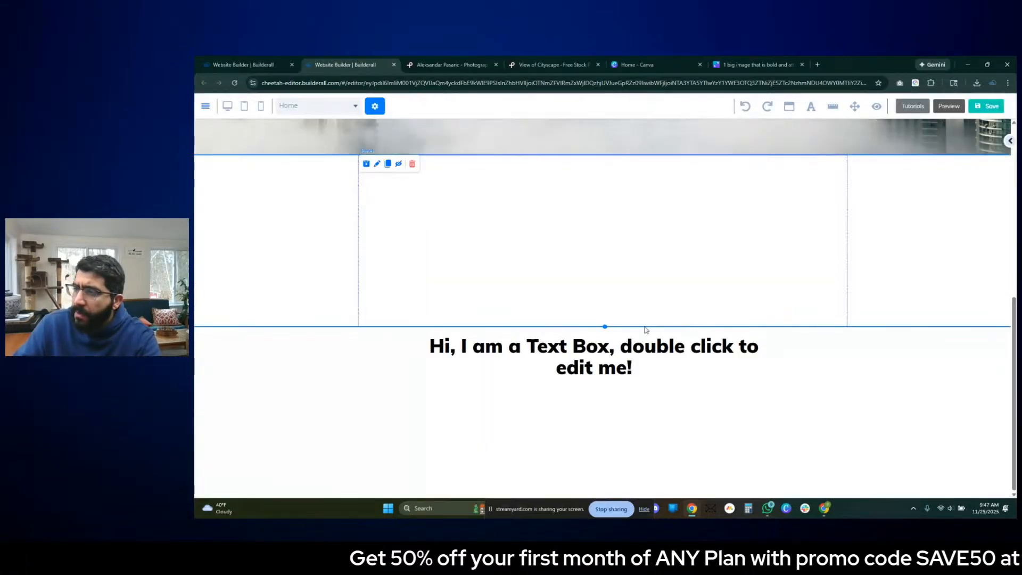
left_click_drag(605, 326, 608, 372)
scroll(640, 338, "up", 5)
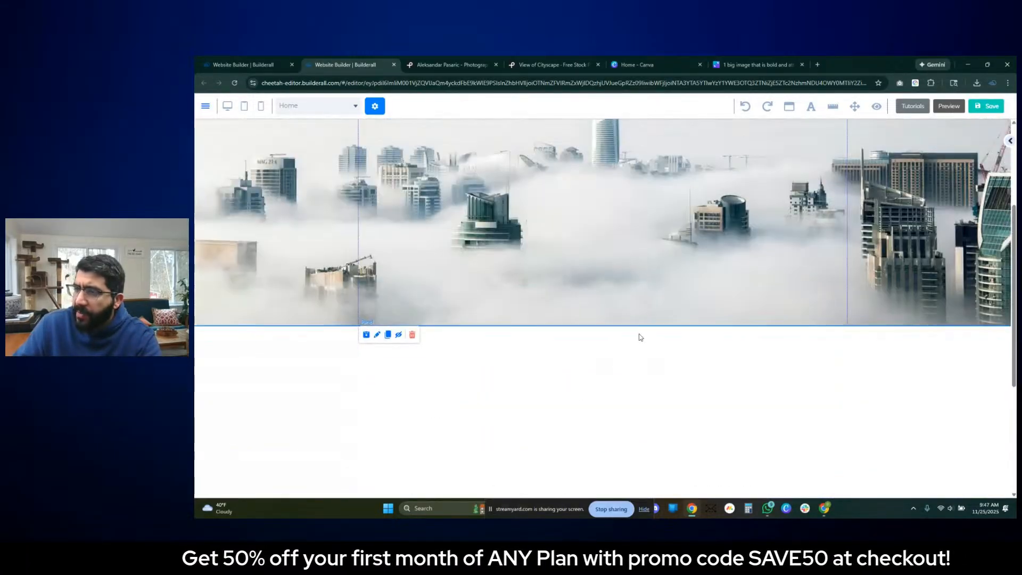
- Extend the empty panel below the hero to a height of about 643
scroll(641, 333, "down", 1)
scroll(640, 333, "down", 2)
left_click_drag(605, 412, 605, 473)
scroll(616, 365, "up", 5)
scroll(624, 368, "down", 5)
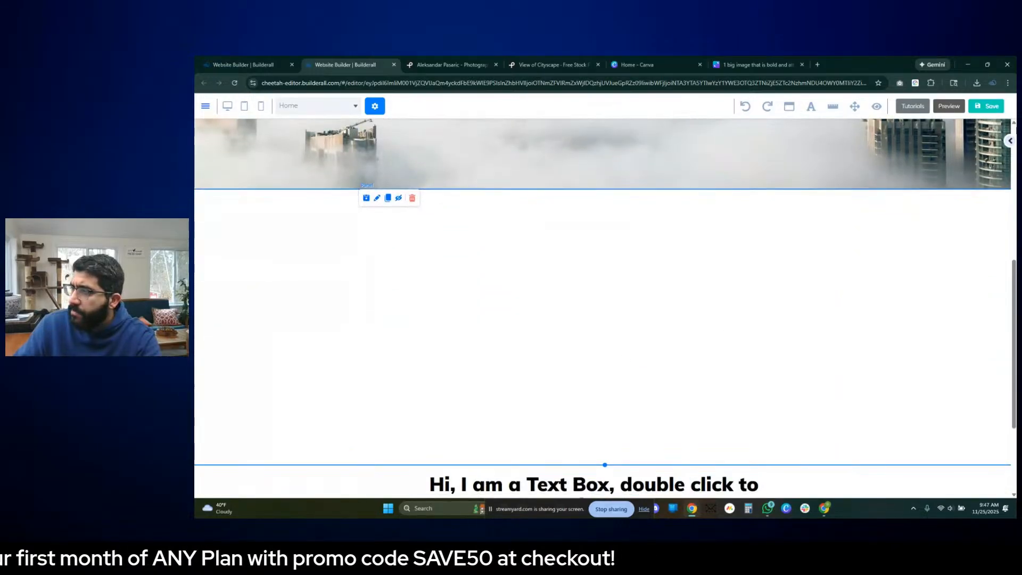
- Add a plain Box element to the empty panel below the hero
left_click(1009, 142)
left_click(910, 199)
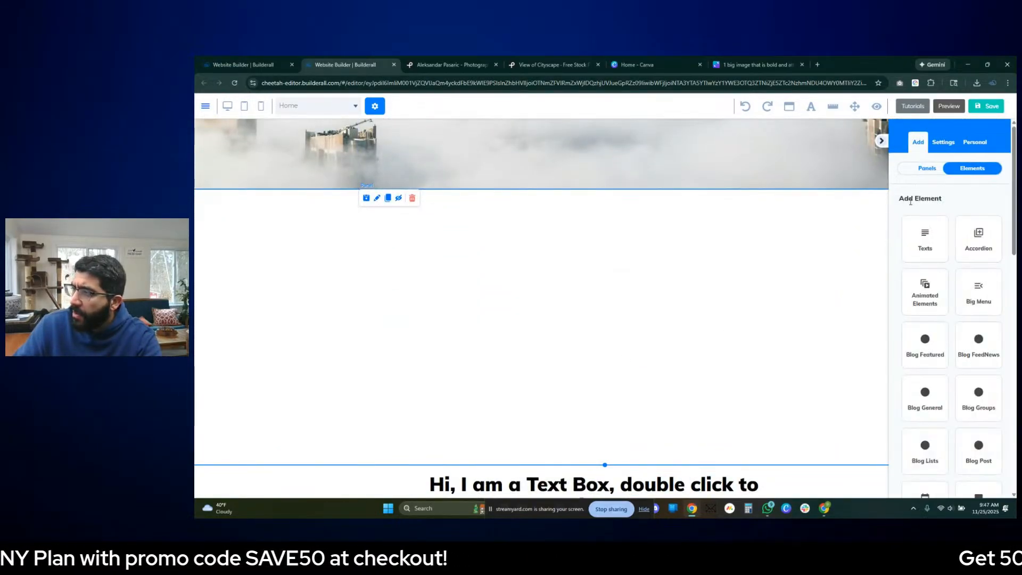
scroll(987, 360, "down", 3)
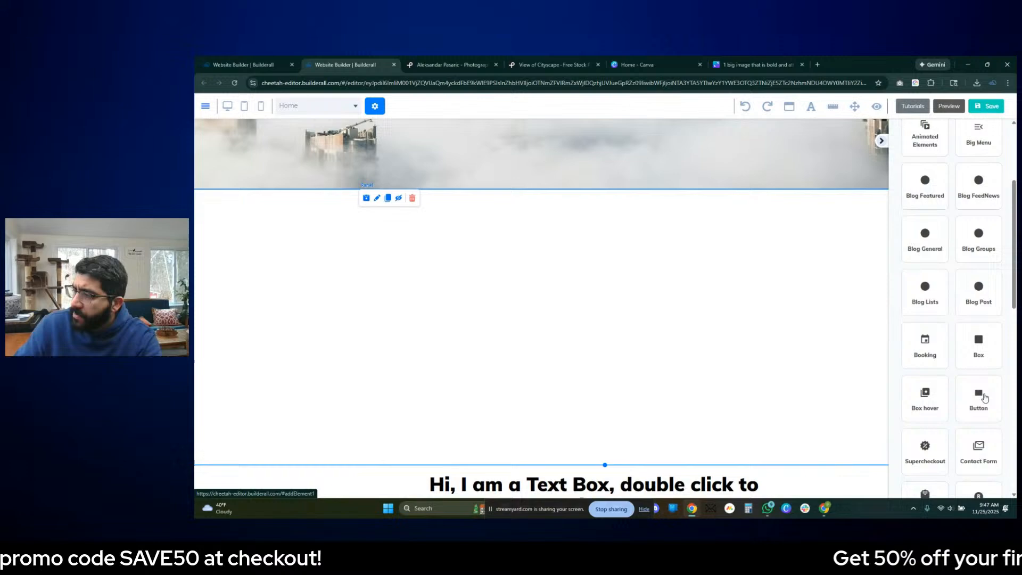
left_click(980, 341)
left_click_drag(964, 333, 468, 269)
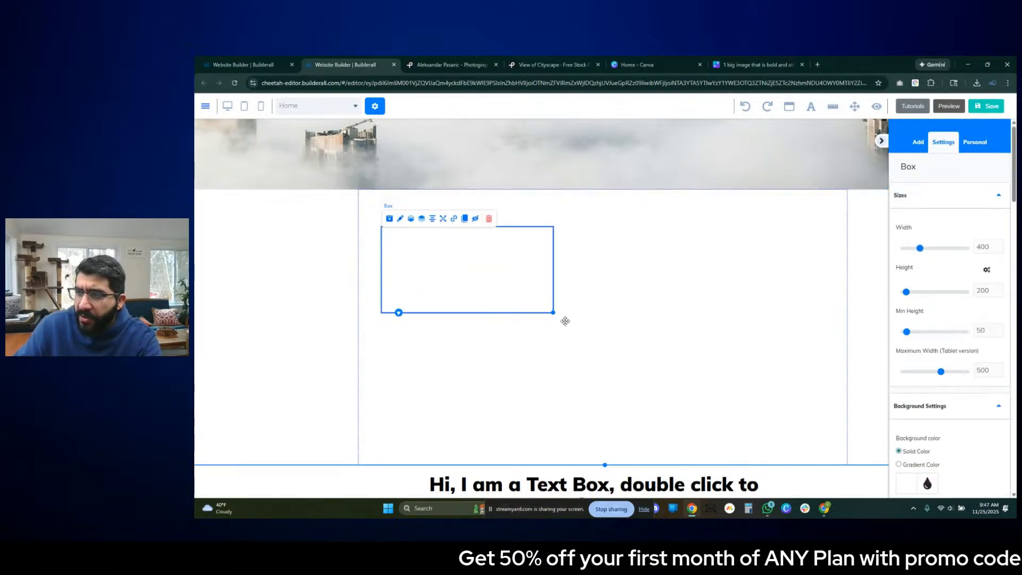
- Resize the box to a portrait shape of about 342 by 421 and centre it horizontally in the panel
left_click_drag(554, 313, 521, 397)
left_click_drag(502, 350, 507, 357)
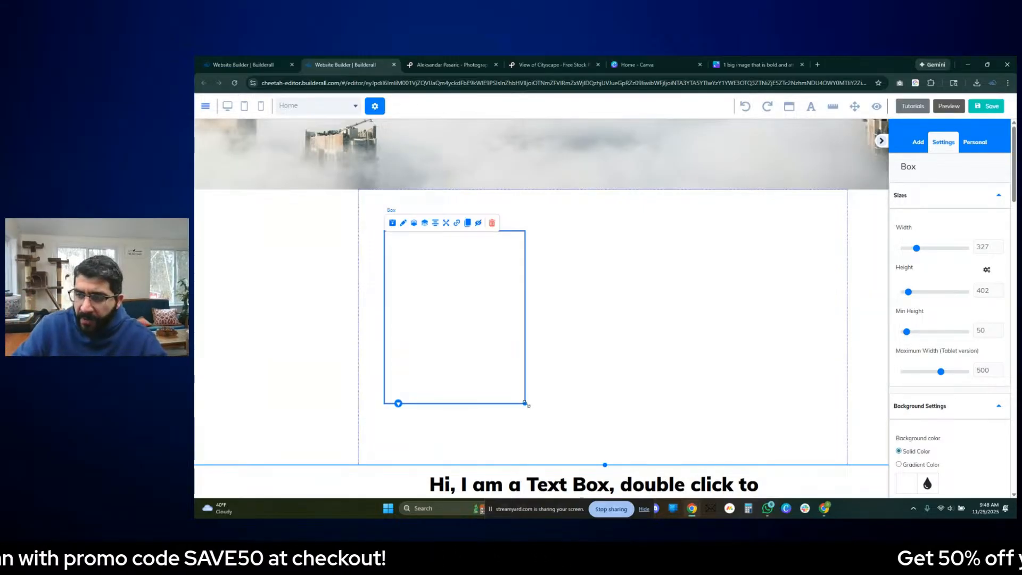
left_click(600, 388)
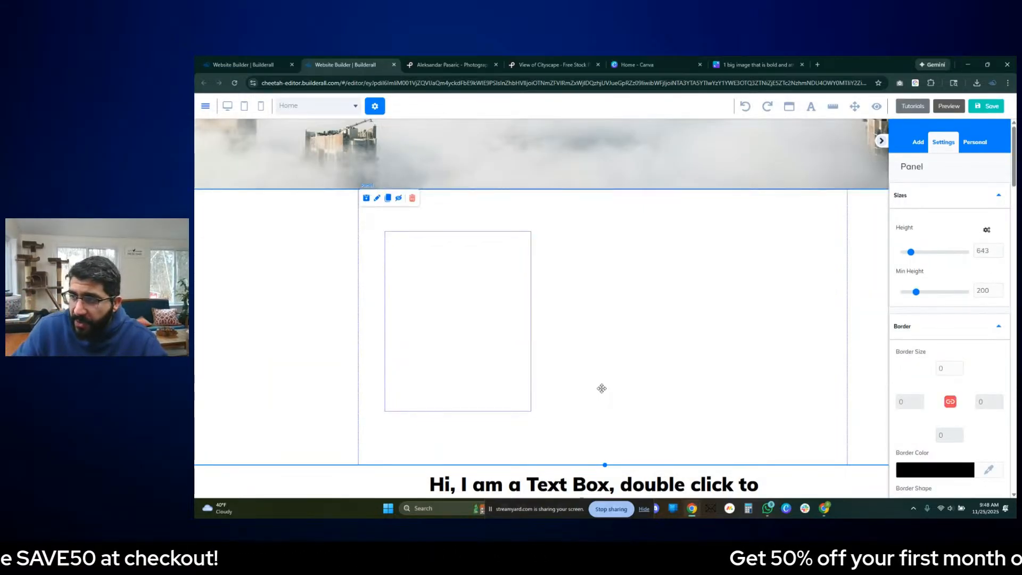
left_click_drag(486, 364, 481, 365)
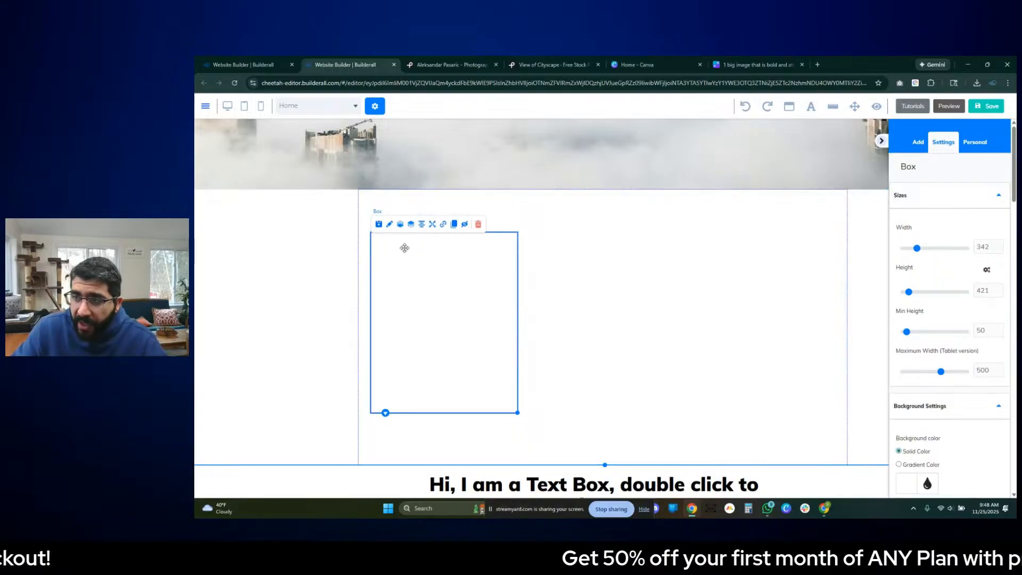
left_click(422, 225)
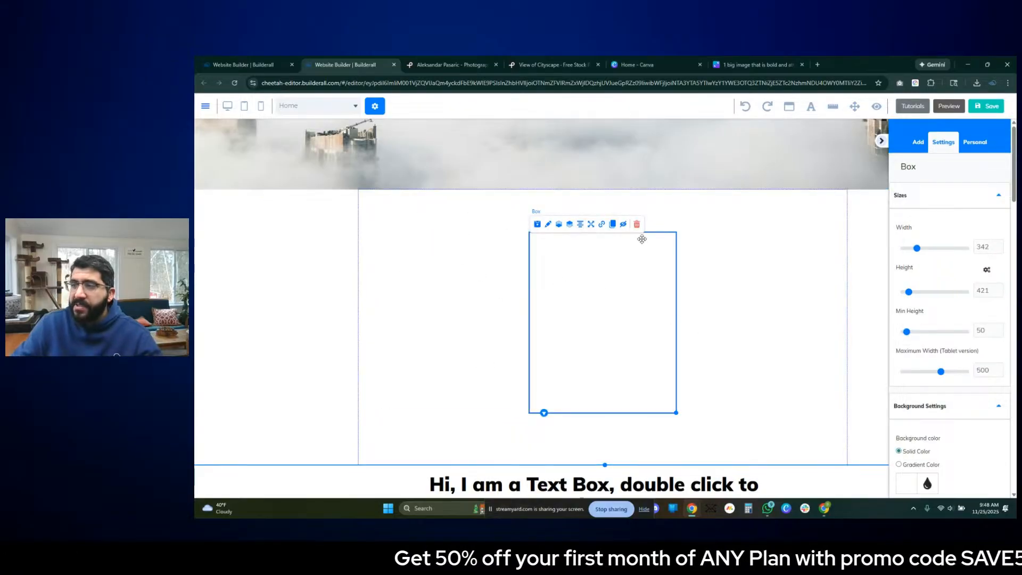
left_click(729, 325)
left_click(600, 283)
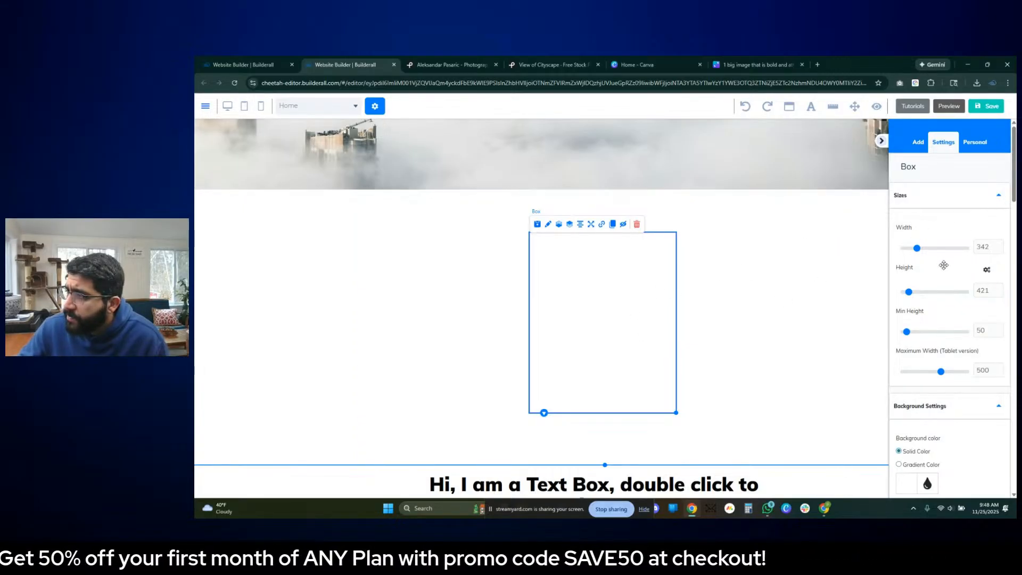
- Place a Horizontal Image element inside the box
left_click(918, 143)
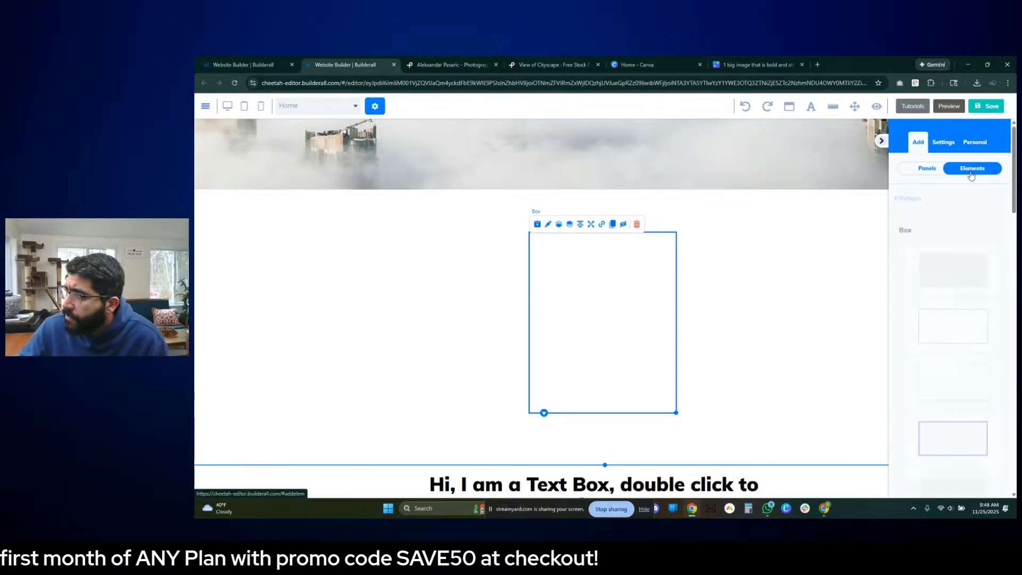
left_click(907, 199)
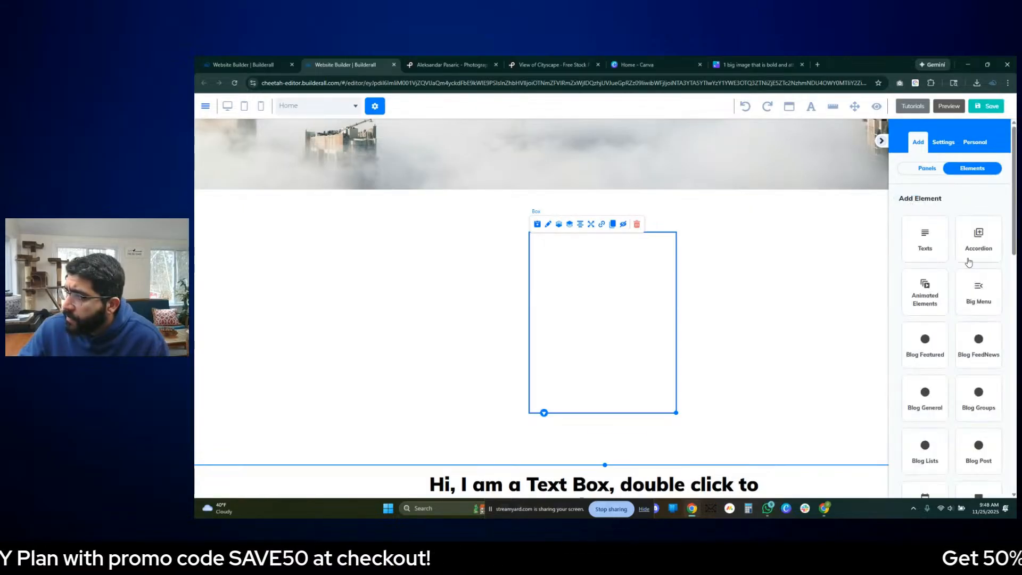
scroll(978, 309, "down", 5)
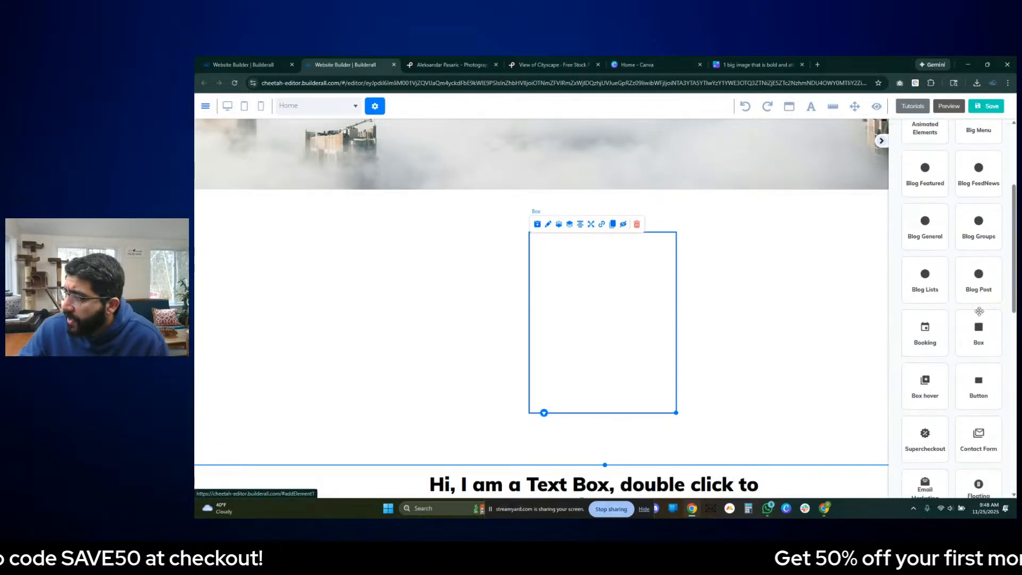
scroll(981, 324, "down", 3)
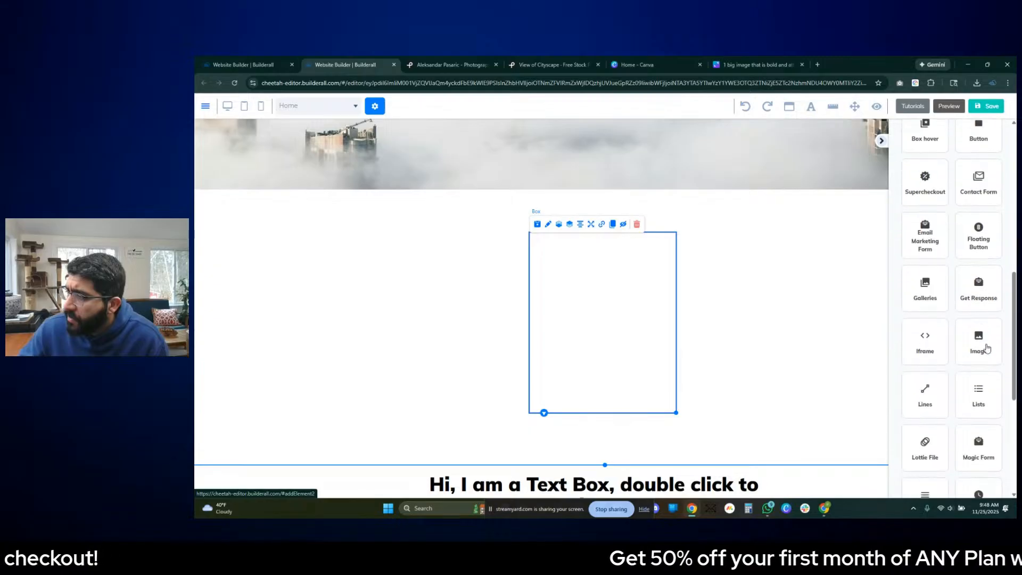
left_click(979, 345)
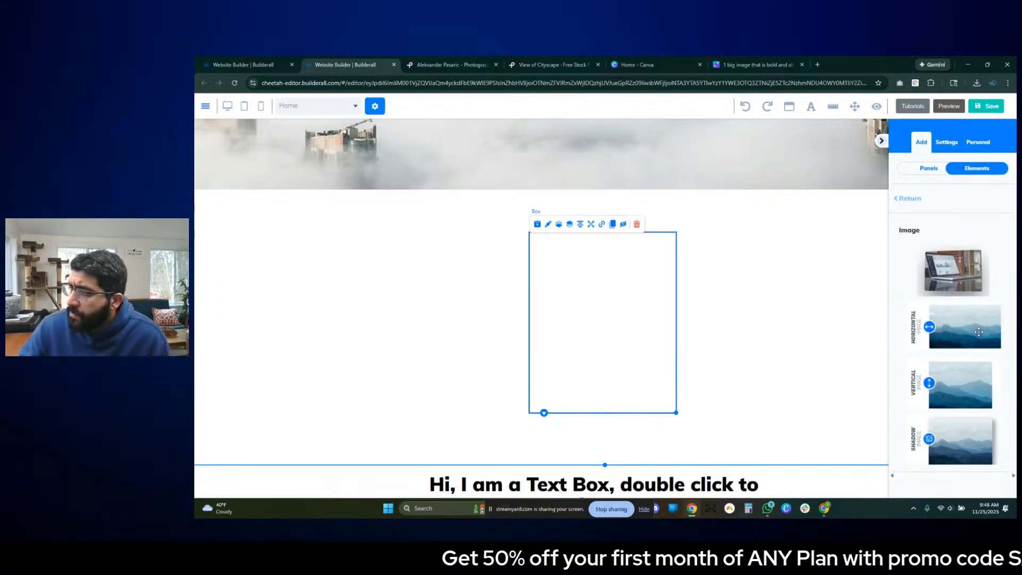
left_click_drag(978, 332, 608, 271)
- Fit and centre the placeholder image in the upper part of the box, and move the box up, centred in the panel
left_click_drag(610, 276, 601, 289)
left_click(613, 289)
left_click_drag(645, 326, 663, 338)
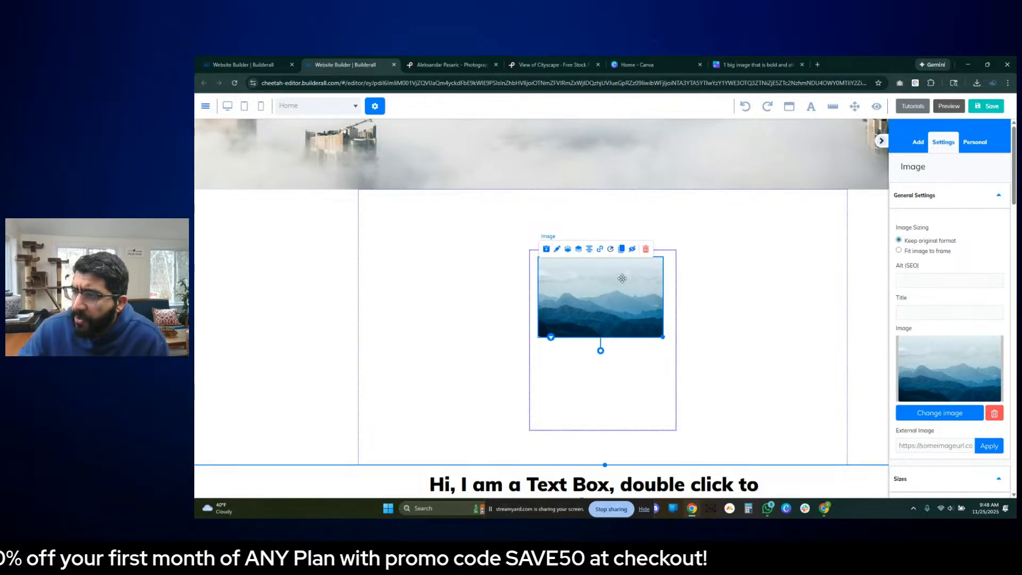
left_click(587, 249)
left_click(644, 325)
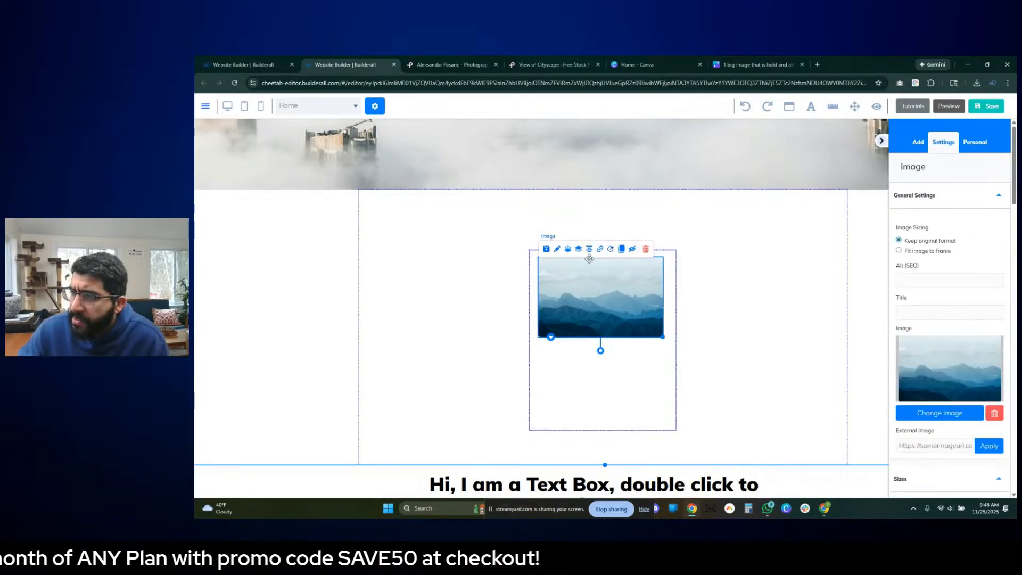
left_click(744, 323)
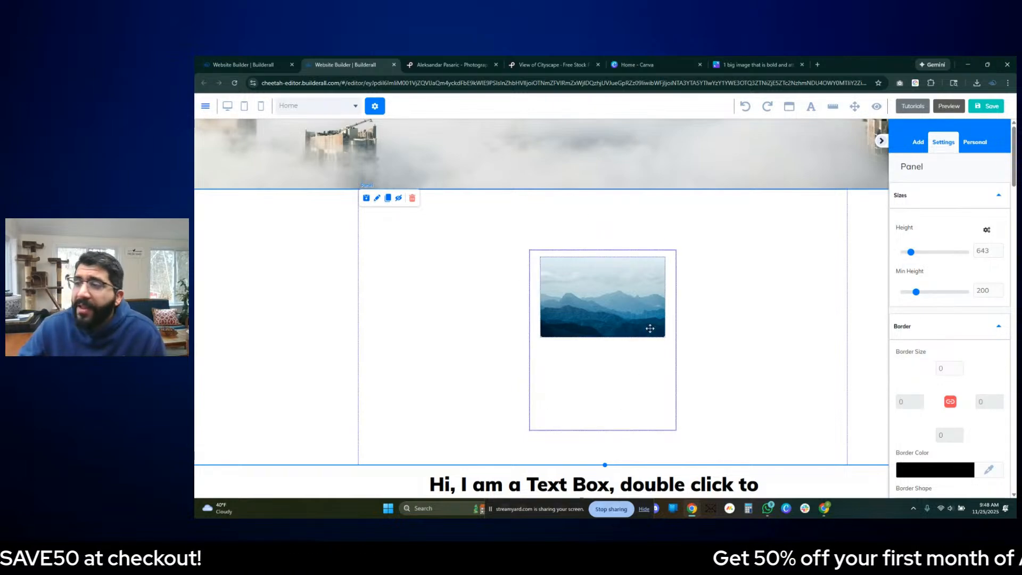
mouse_move(650, 328)
left_mouse_down()
mouse_move(631, 342)
mouse_move(633, 358)
mouse_move(632, 323)
left_mouse_up()
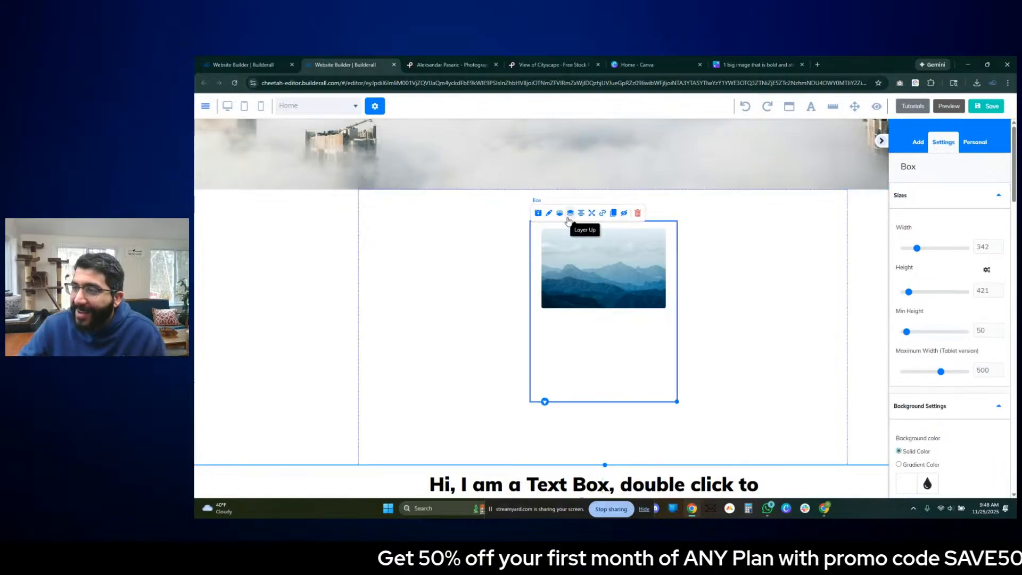
left_click(581, 214)
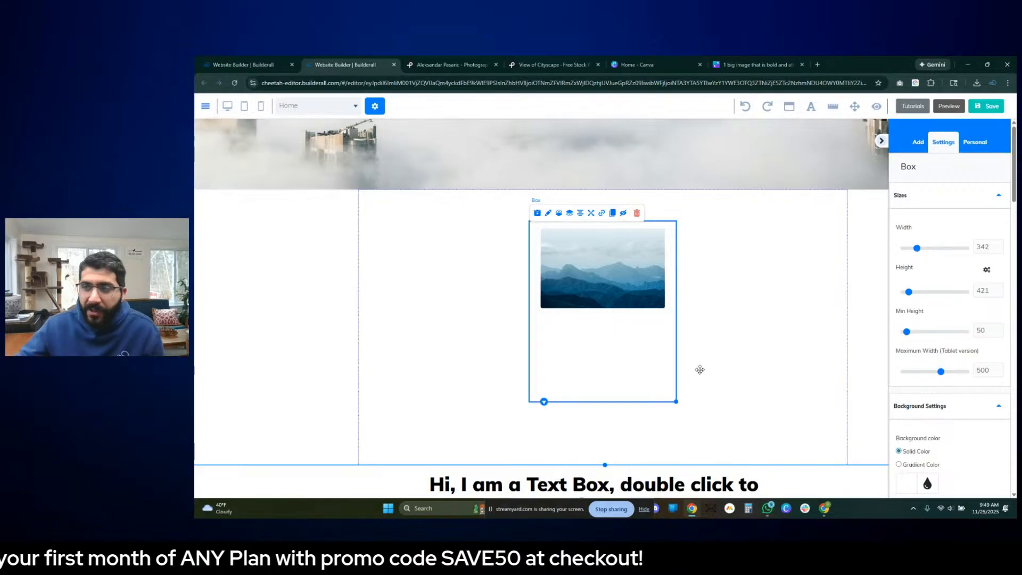
- Extend the hero subtitle after CITYSCAPES with the words LANDSCAPES and COMMERCIAL
scroll(699, 366, "up", 5)
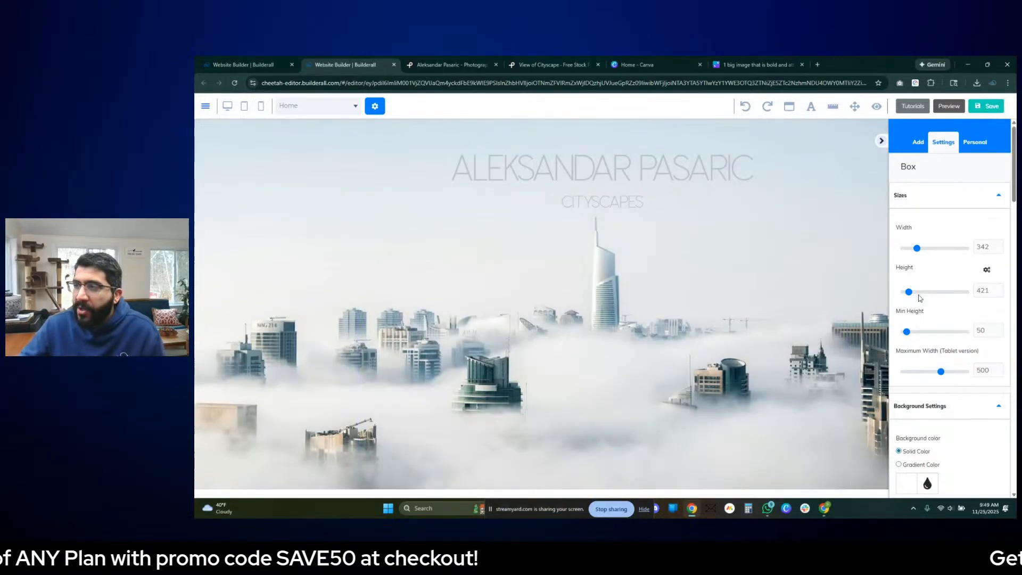
scroll(713, 259, "down", 5)
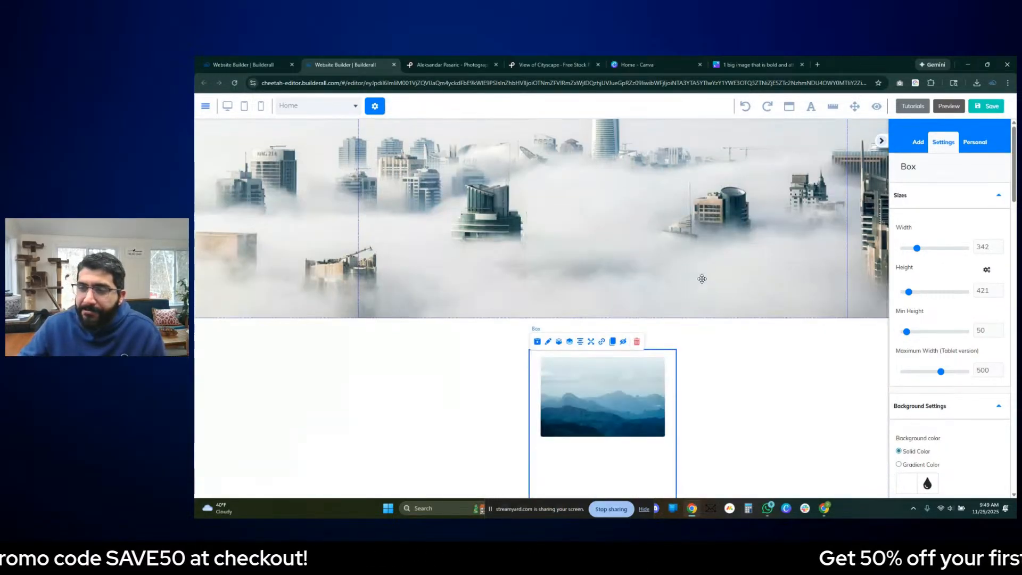
scroll(690, 282, "up", 5)
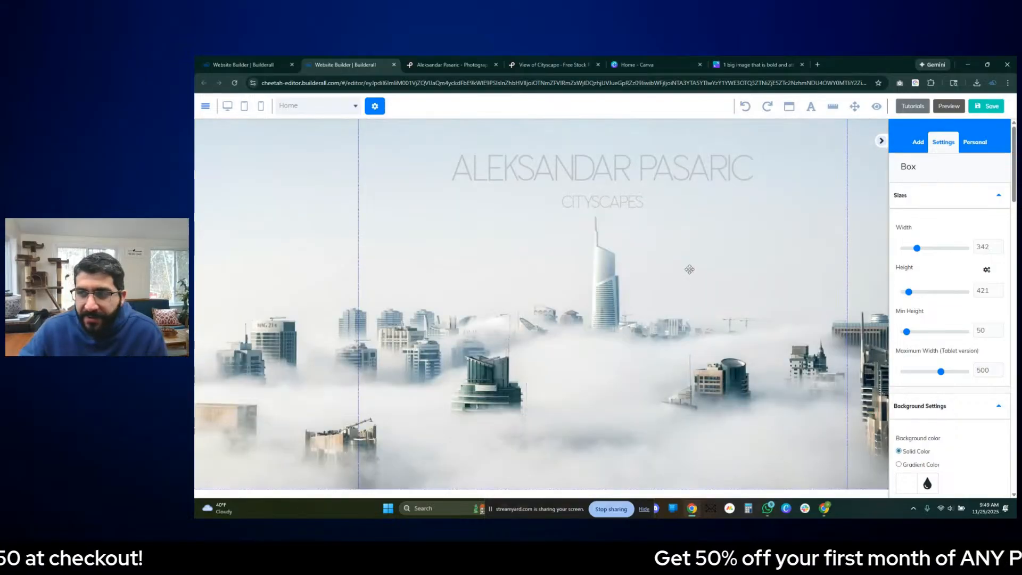
left_click(658, 199)
left_click(660, 200)
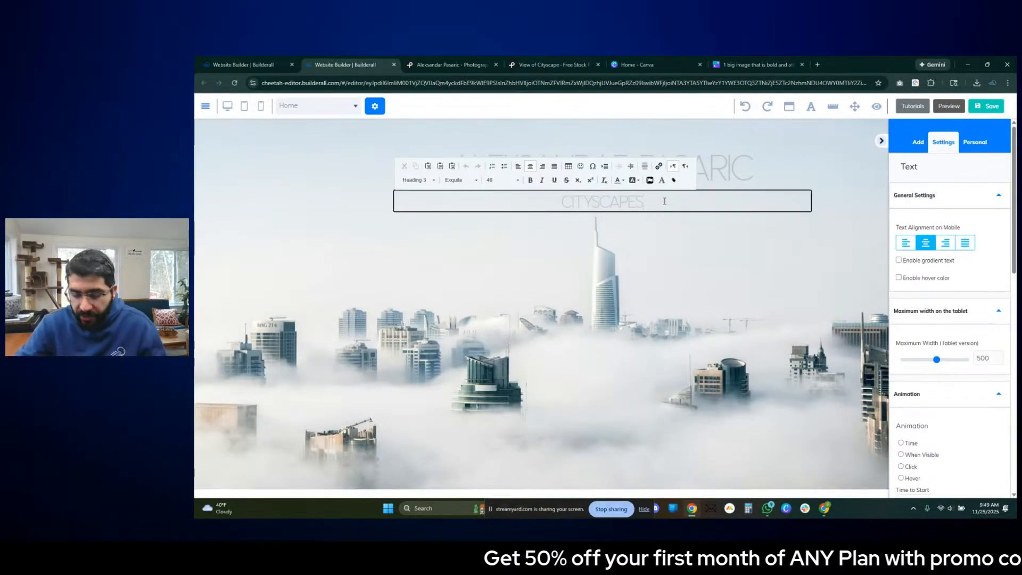
type("LA")
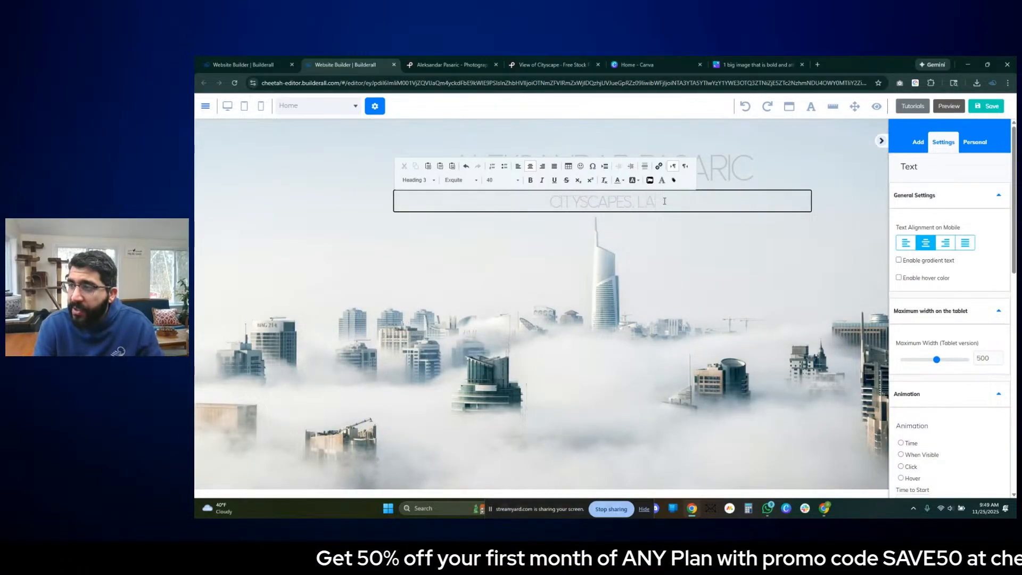
type("NDSCAPES")
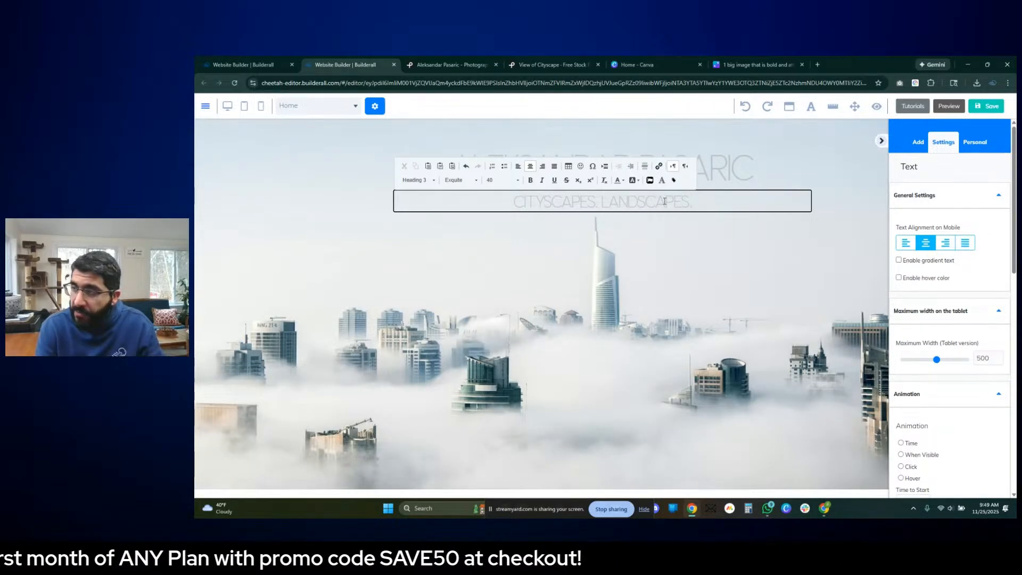
type(". COM")
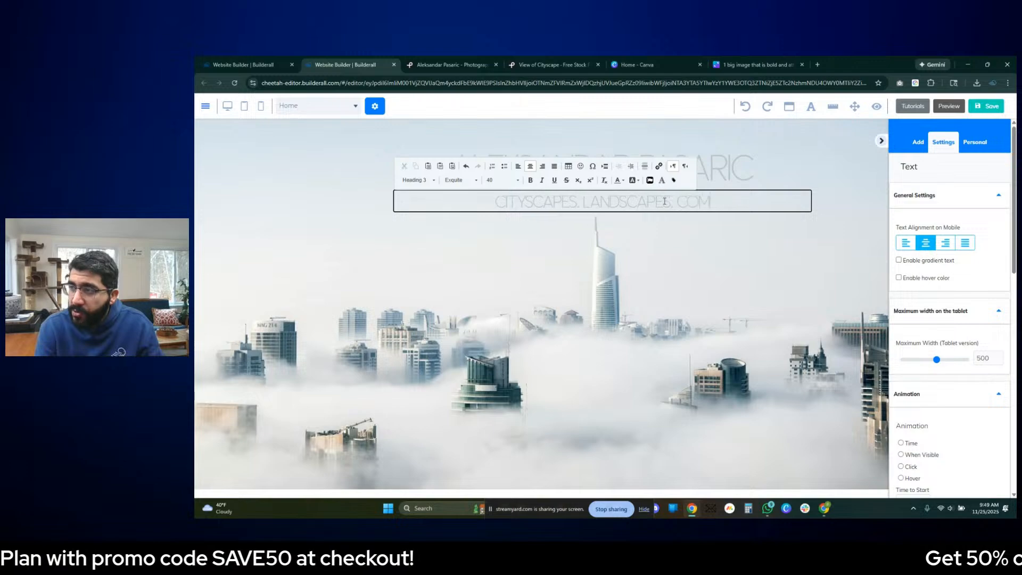
type("MERC")
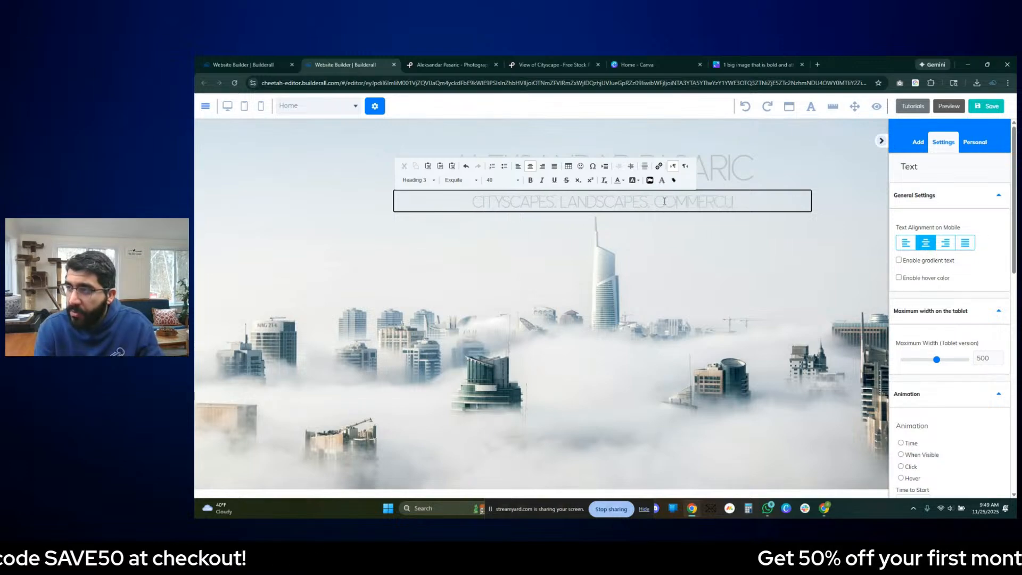
type("IAL")
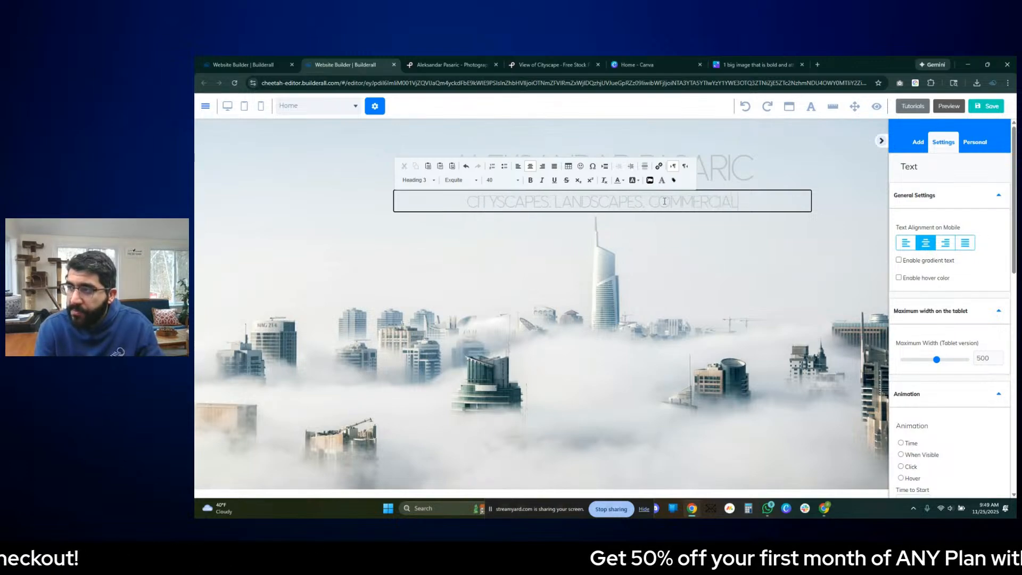
left_click(687, 313)
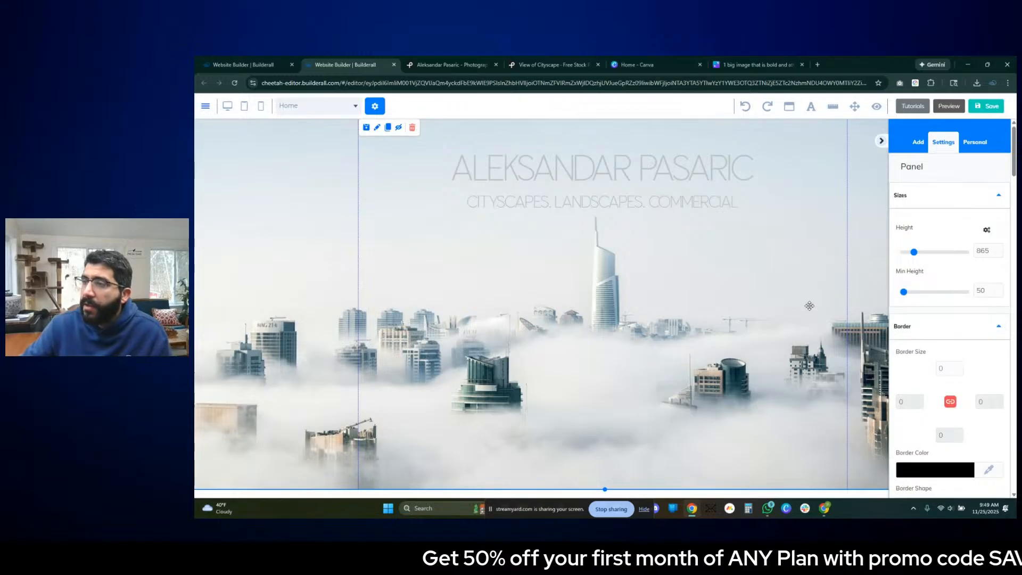
left_click(705, 209)
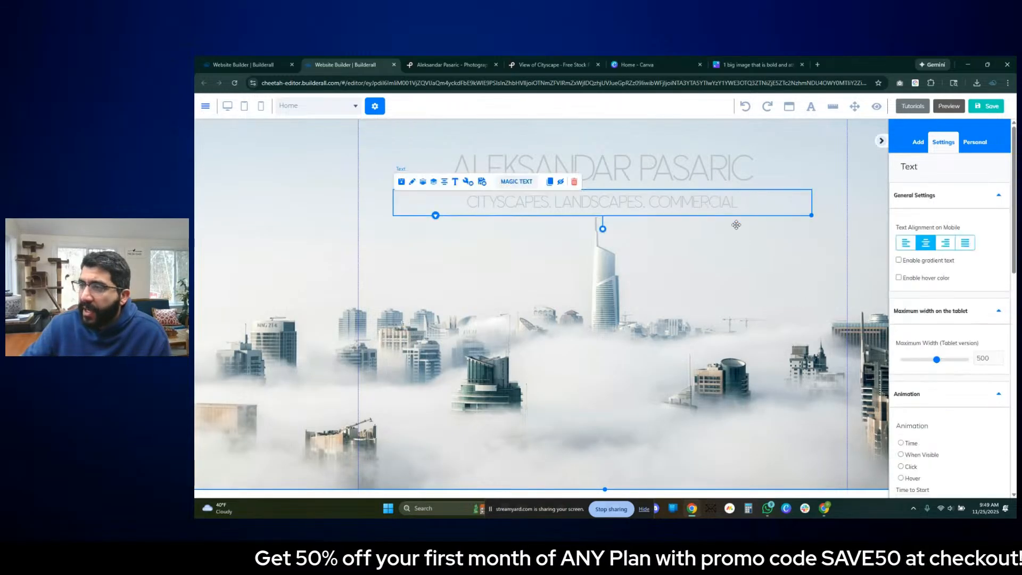
left_click(612, 227)
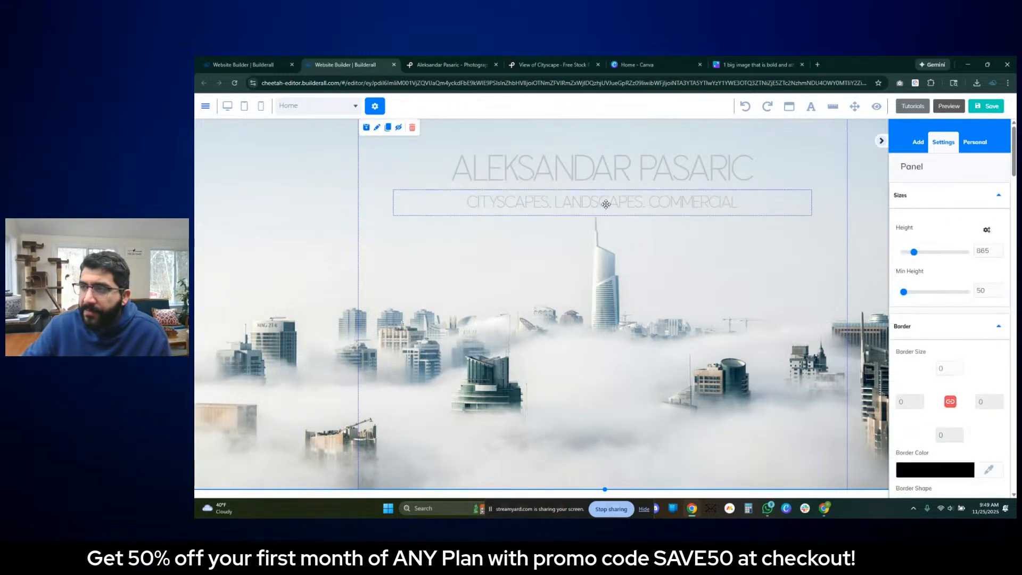
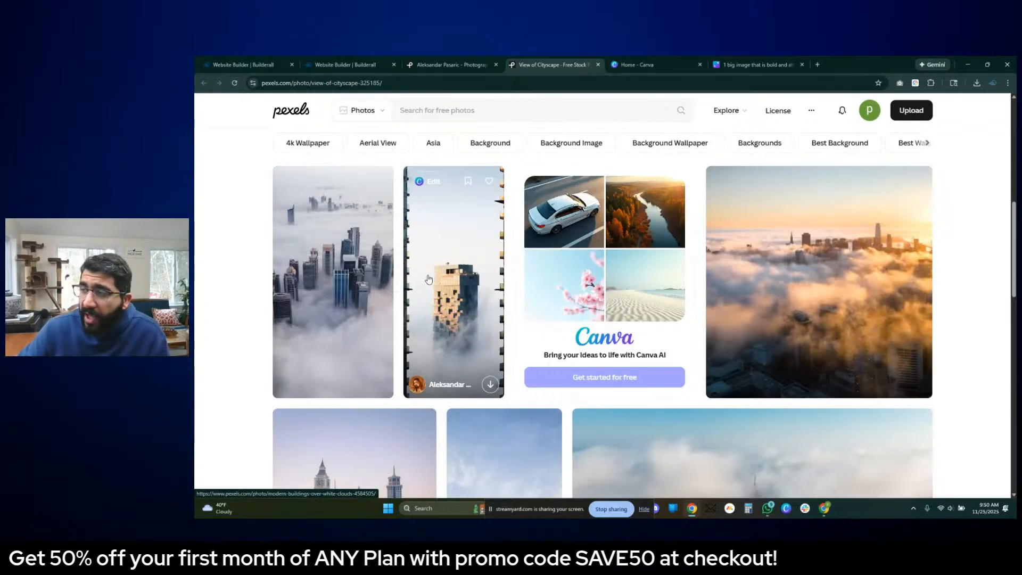
- Leave the Pexels photos for the Builderall editor and delete the Title H5 text from the box
scroll(581, 310, "down", 8)
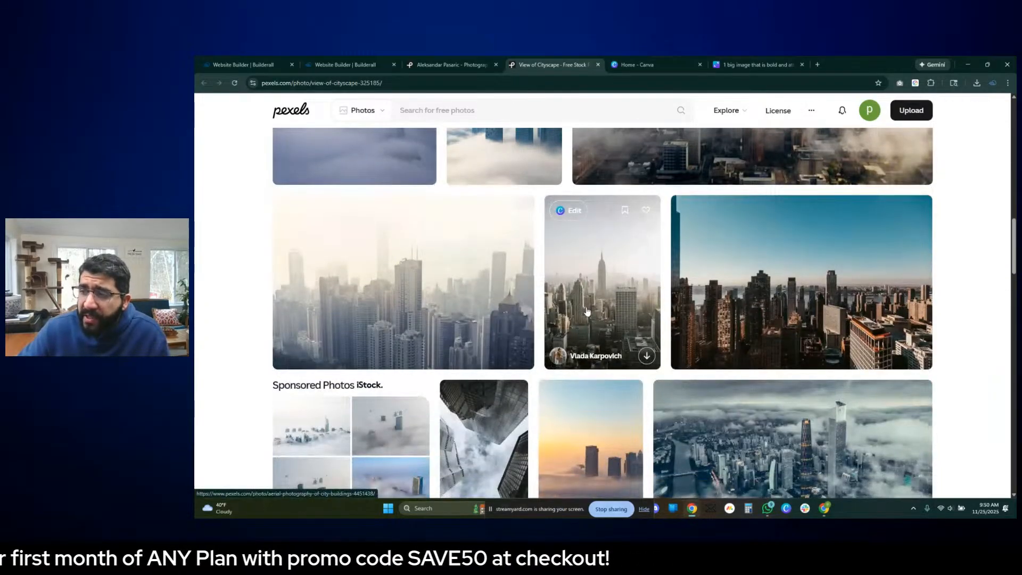
left_click(446, 61)
left_click(365, 63)
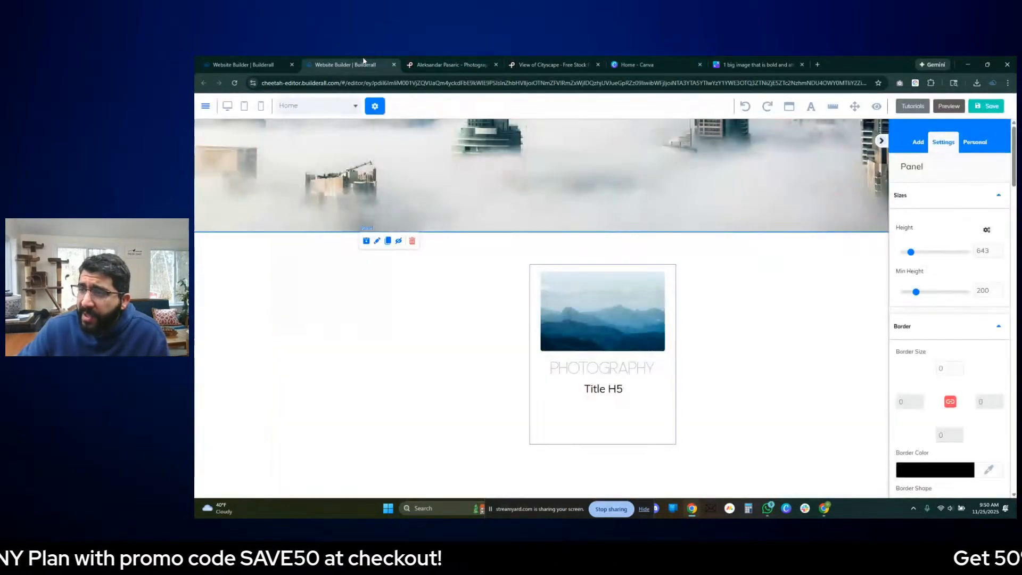
left_click(612, 390)
key("Delete")
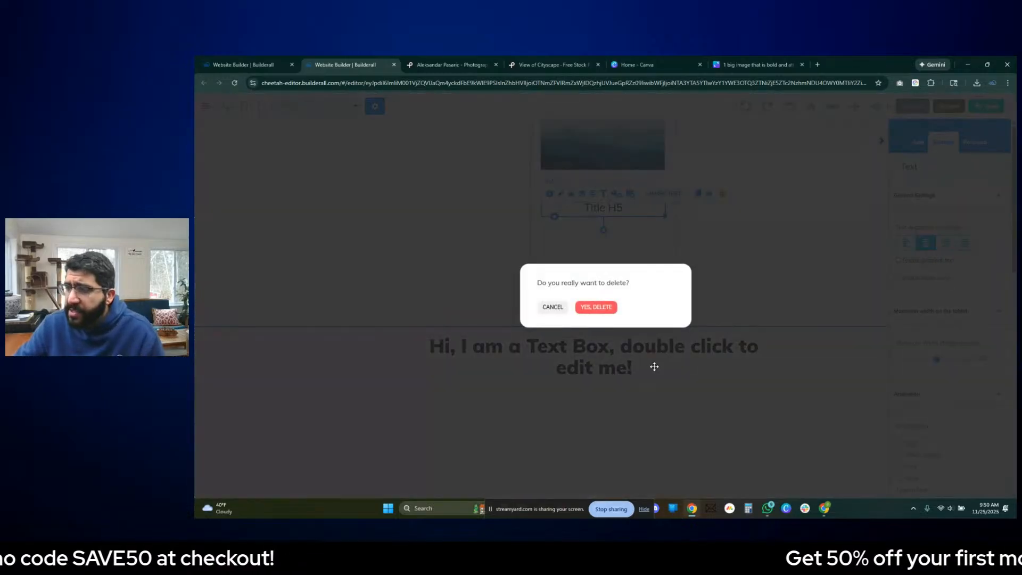
left_click(597, 308)
- Shrink the box to about 337 by 306 so it ends just below the text under the image
scroll(704, 270, "up", 3)
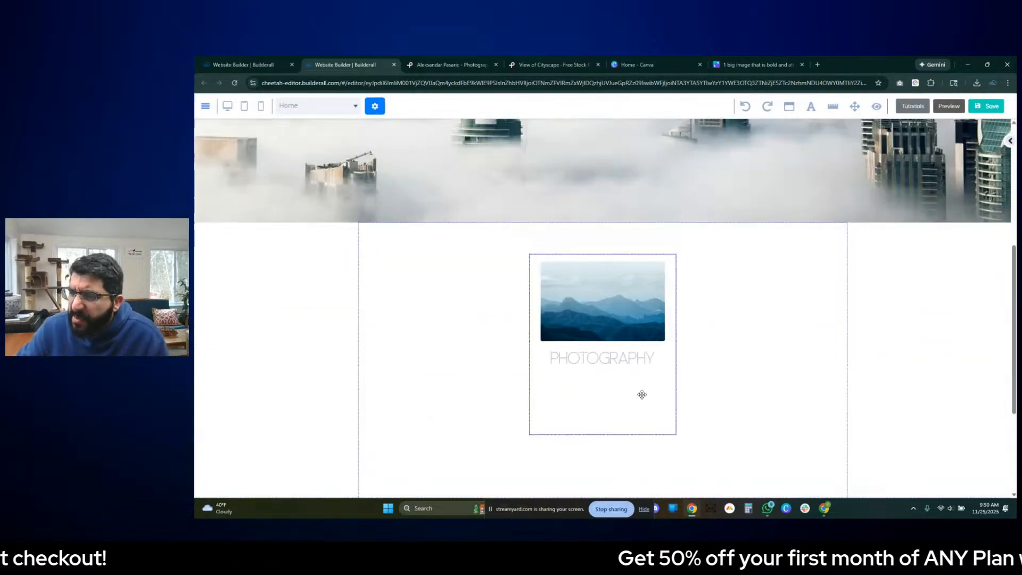
left_click(641, 394)
left_click_drag(677, 435, 660, 386)
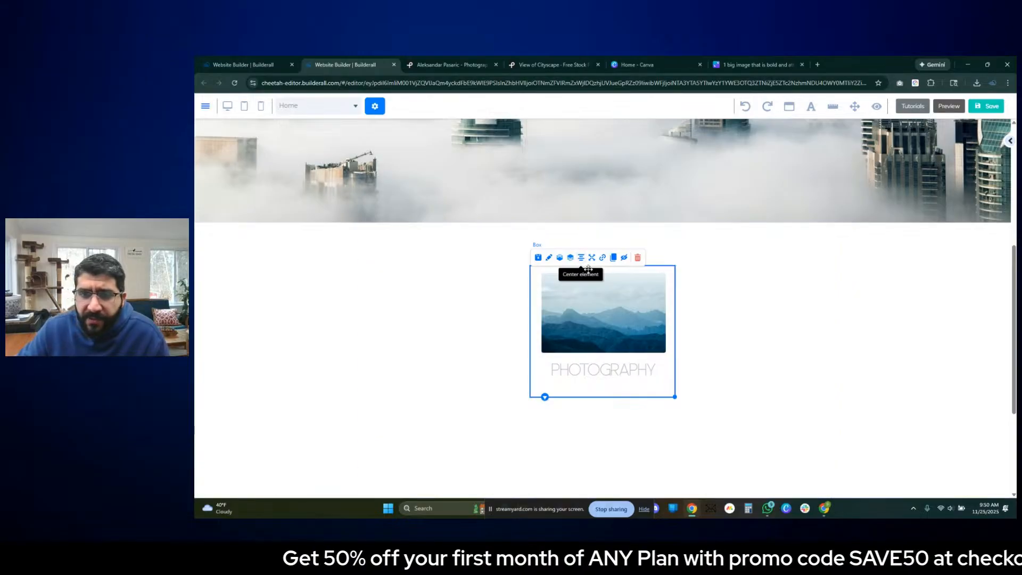
- Replace the text under the box's image with CITYSCAPES
double_click(622, 373)
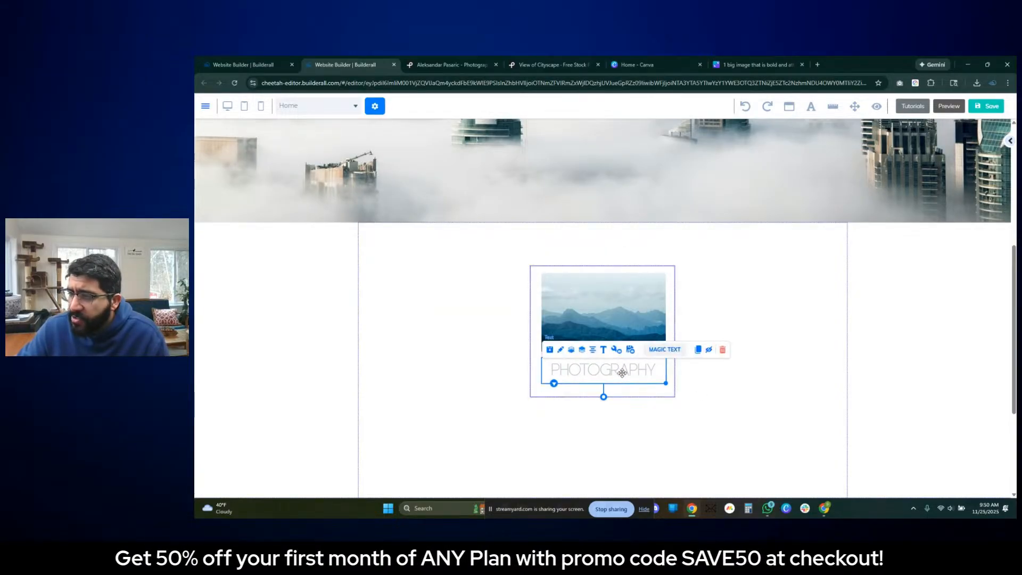
type("CRT")
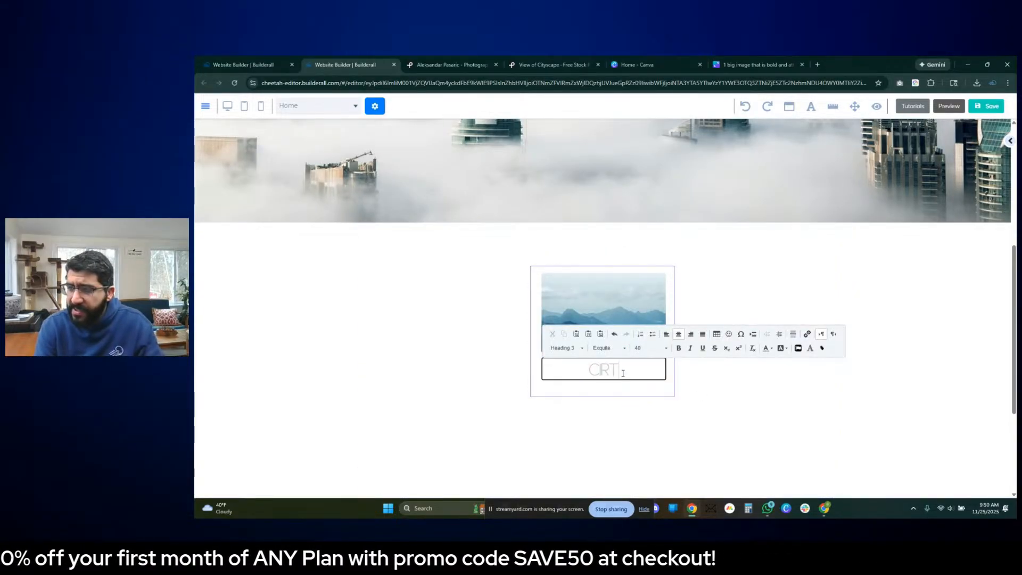
type("Y")
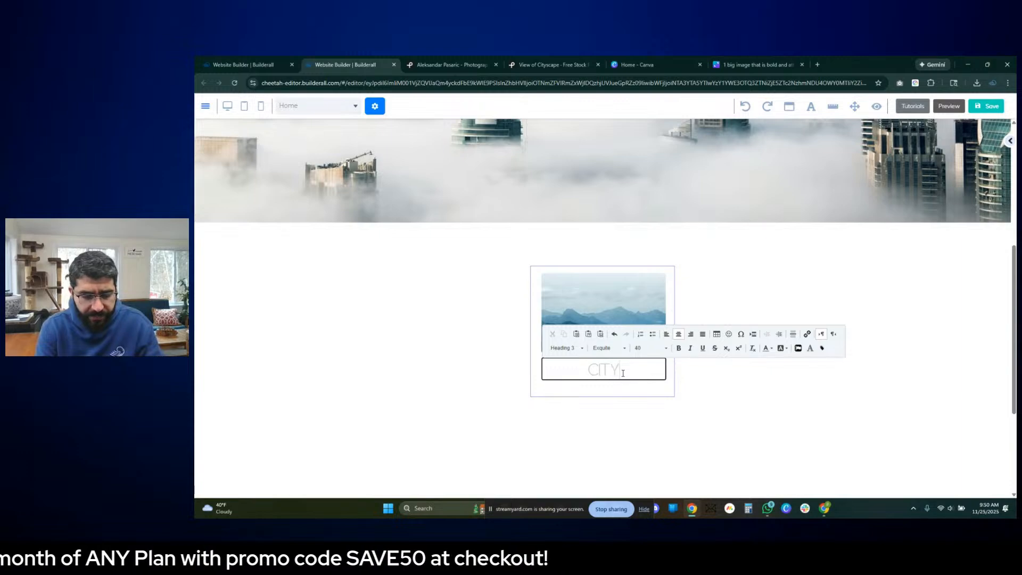
type("SCAPE")
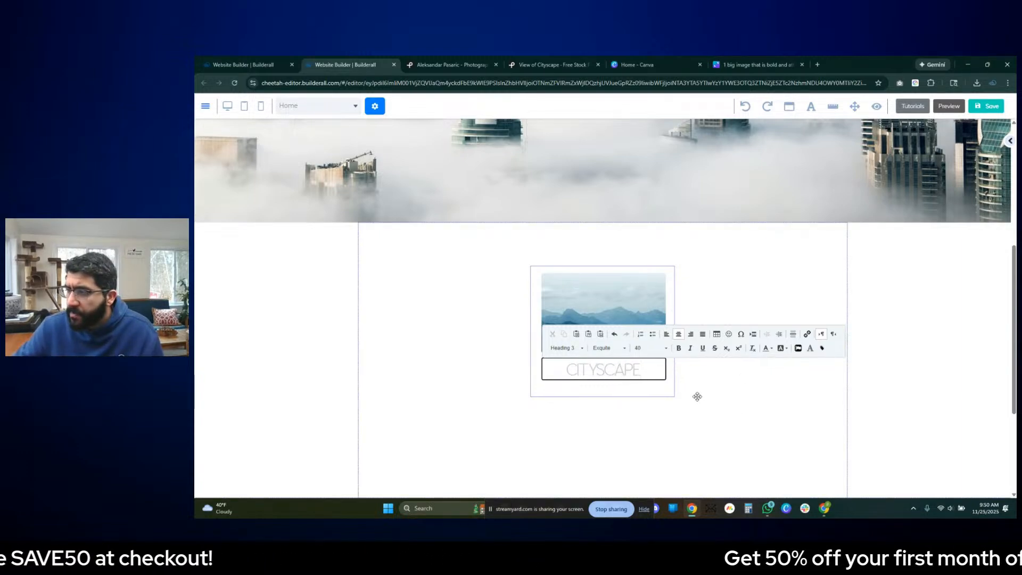
type("S")
left_click(719, 402)
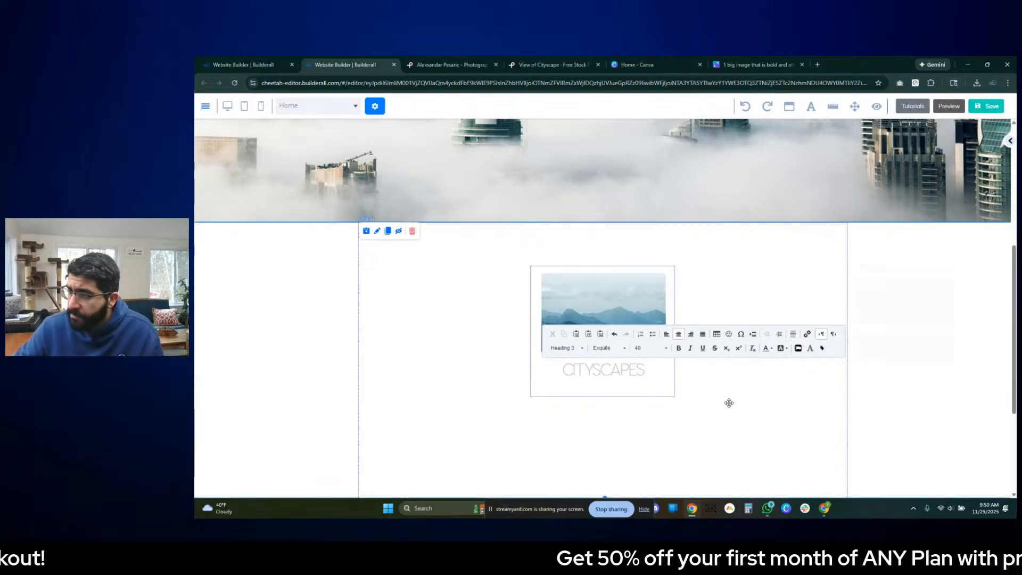
- Centre the CITYSCAPES box, duplicate it twice, and line up one copy on each side of the original
mouse_move(670, 397)
left_mouse_down()
mouse_move(502, 392)
mouse_move(675, 413)
mouse_move(440, 401)
mouse_move(504, 404)
left_mouse_up()
left_click(417, 273)
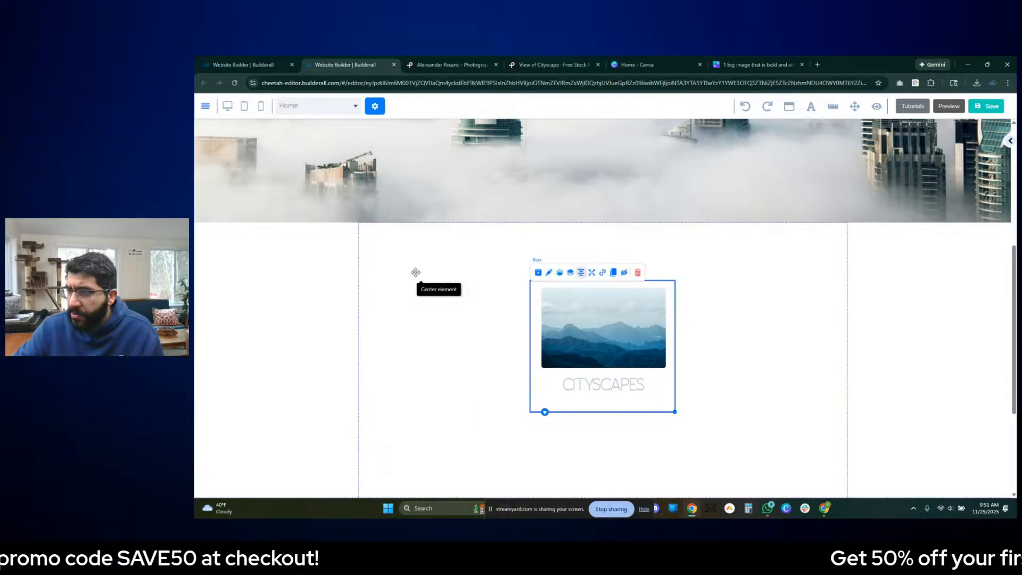
left_click(613, 273)
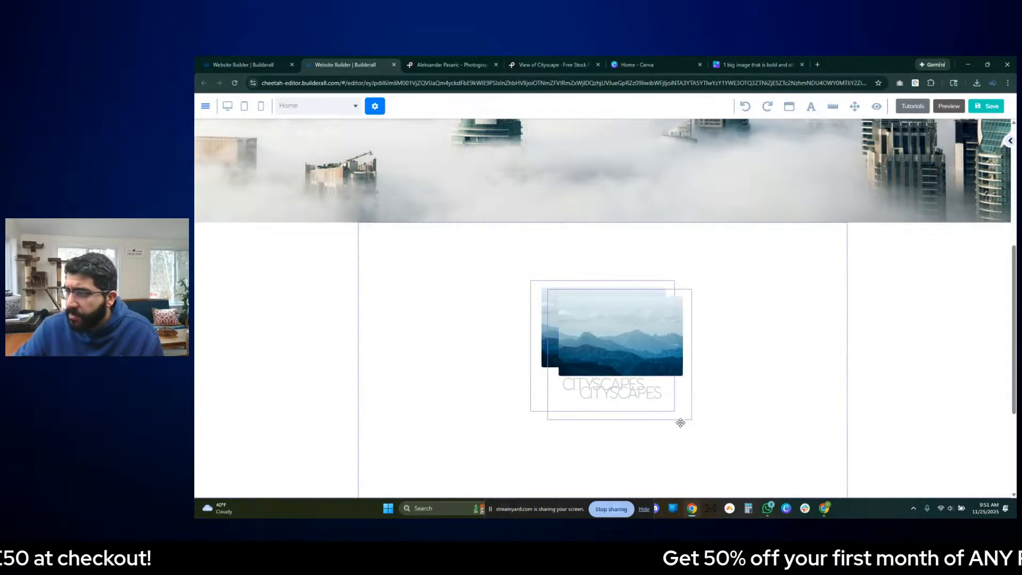
mouse_move(678, 418)
left_mouse_down()
mouse_move(462, 396)
mouse_move(504, 408)
left_mouse_up()
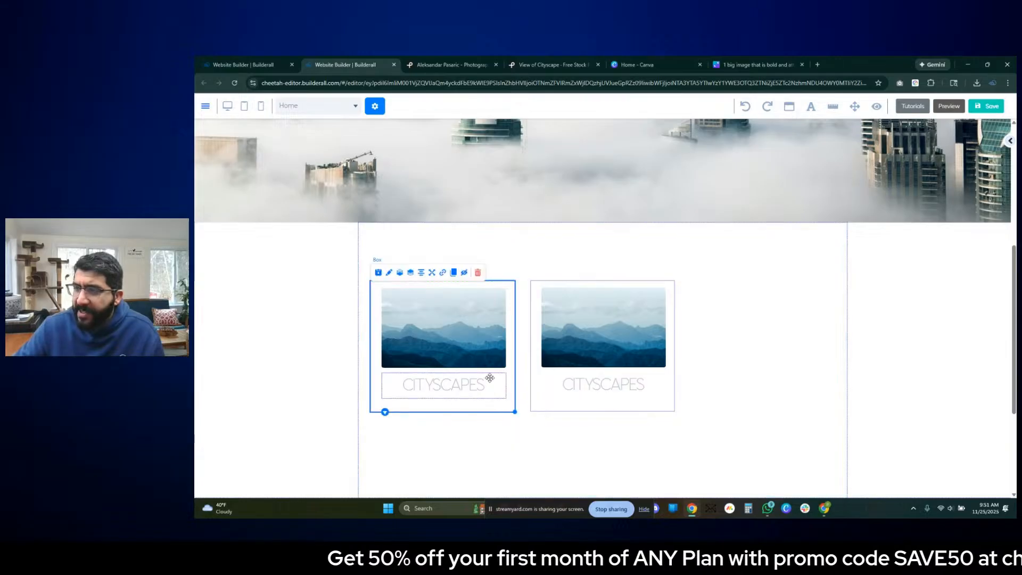
left_click(453, 272)
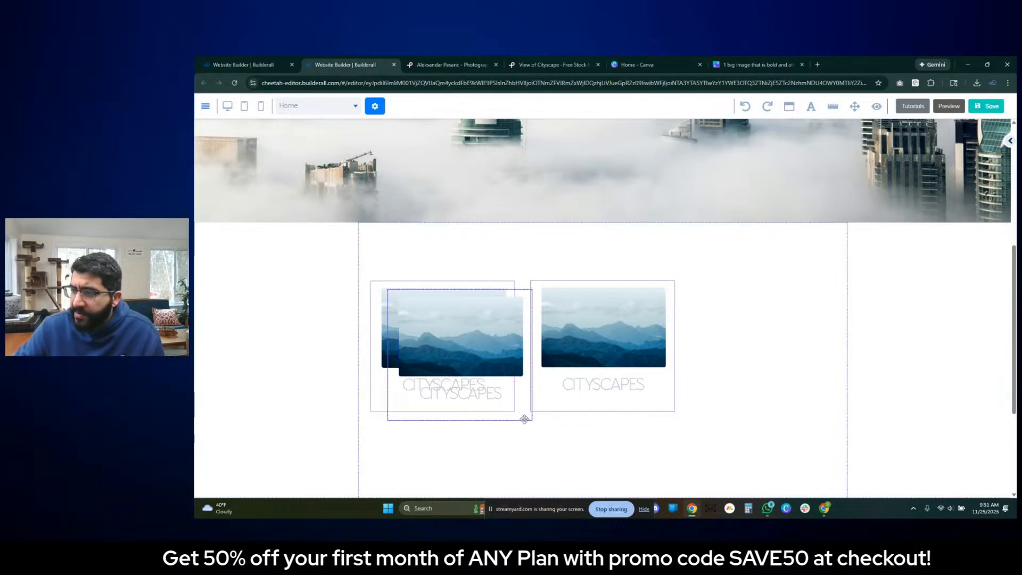
mouse_move(541, 423)
left_mouse_down()
mouse_move(520, 411)
mouse_move(822, 403)
left_mouse_up()
- Change the middle box's text to LANDSCAPES
double_click(586, 385)
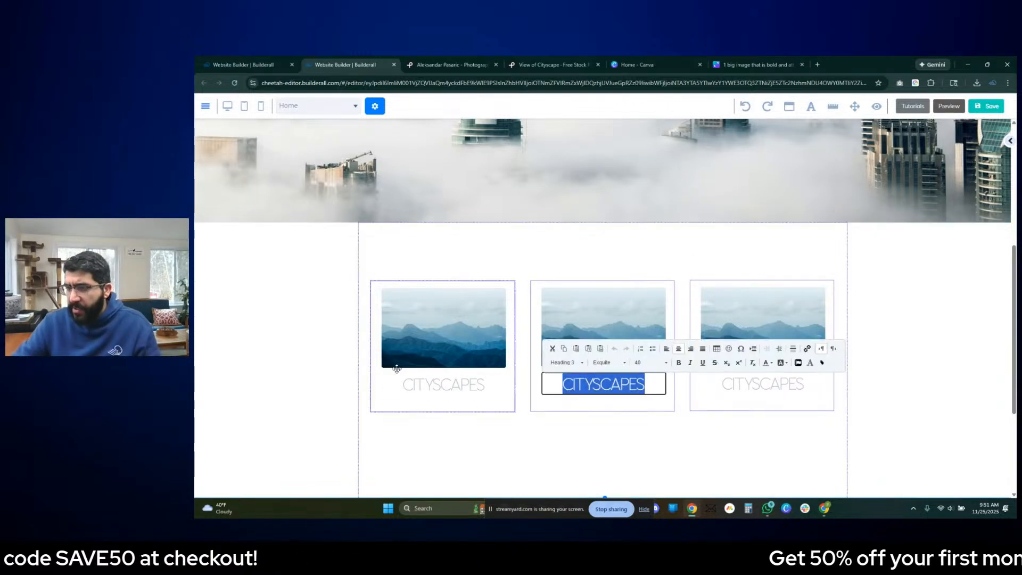
type("LANDSCAOE")
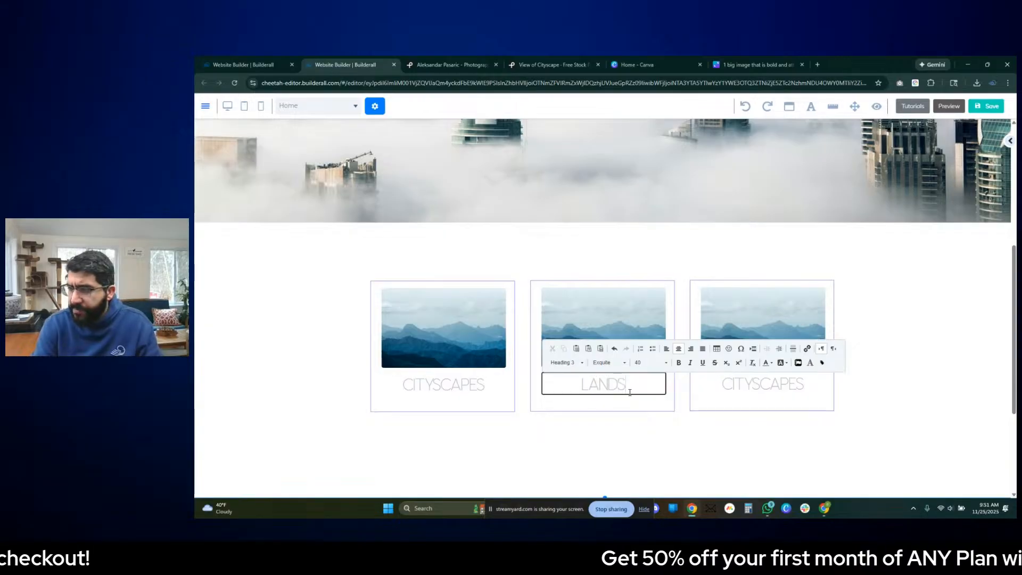
key("BackSpace")
key("BackSpace")
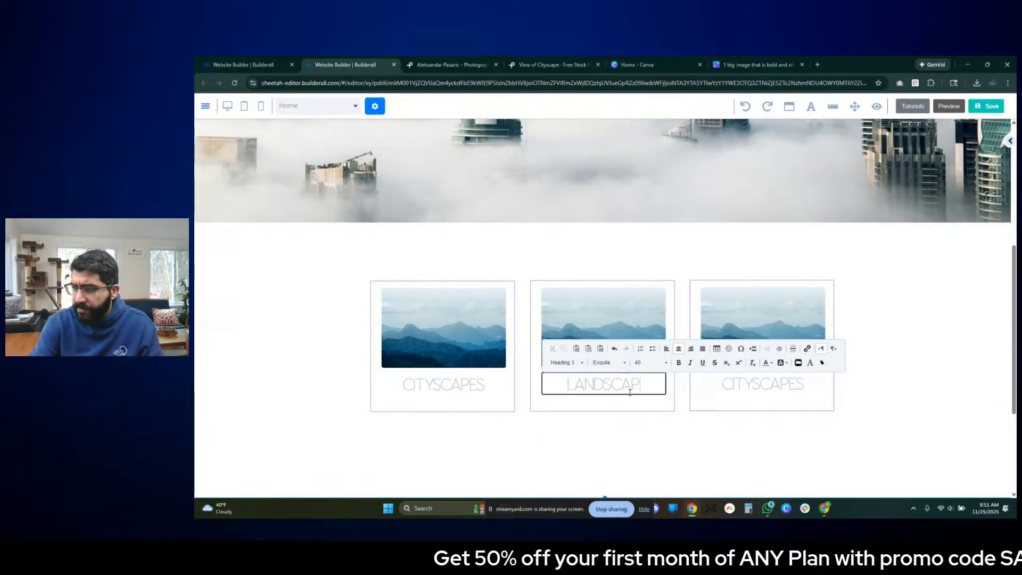
type("PES")
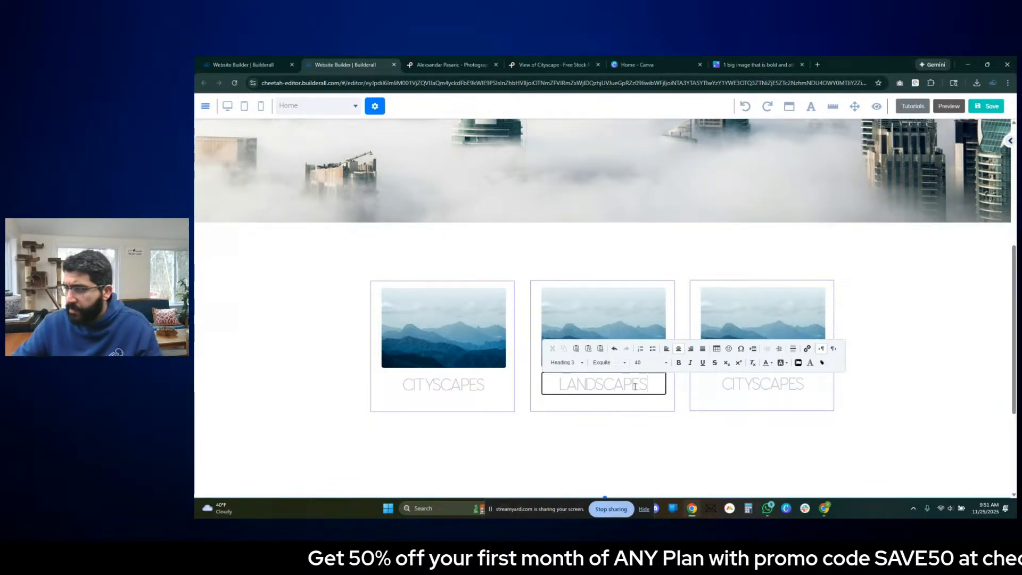
- Change the text of the third box in the row to COMMERCIAL
double_click(767, 383)
type("COMMERCIAL")
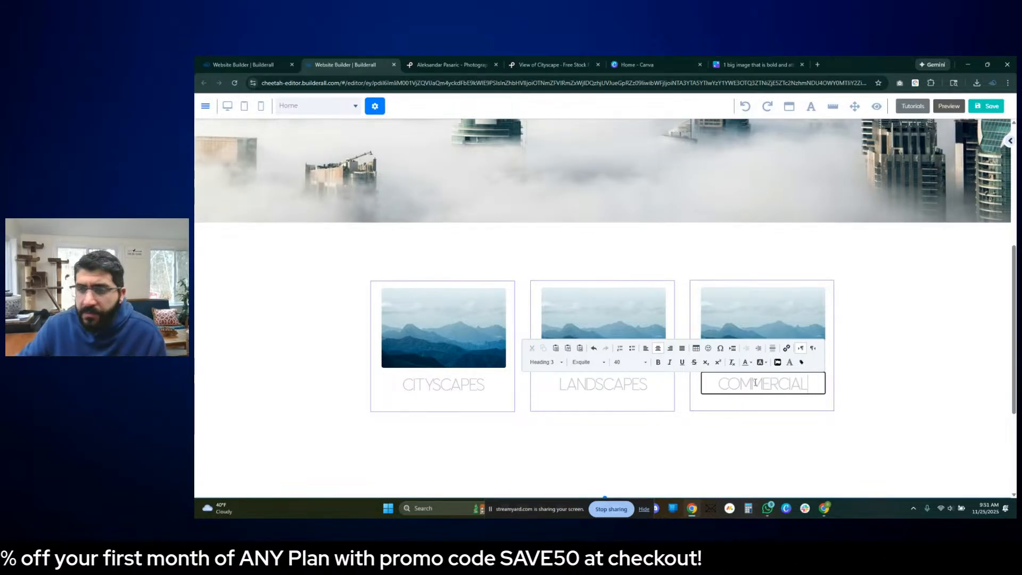
left_click(914, 347)
scroll(926, 397, "up", 3)
scroll(923, 394, "down", 3)
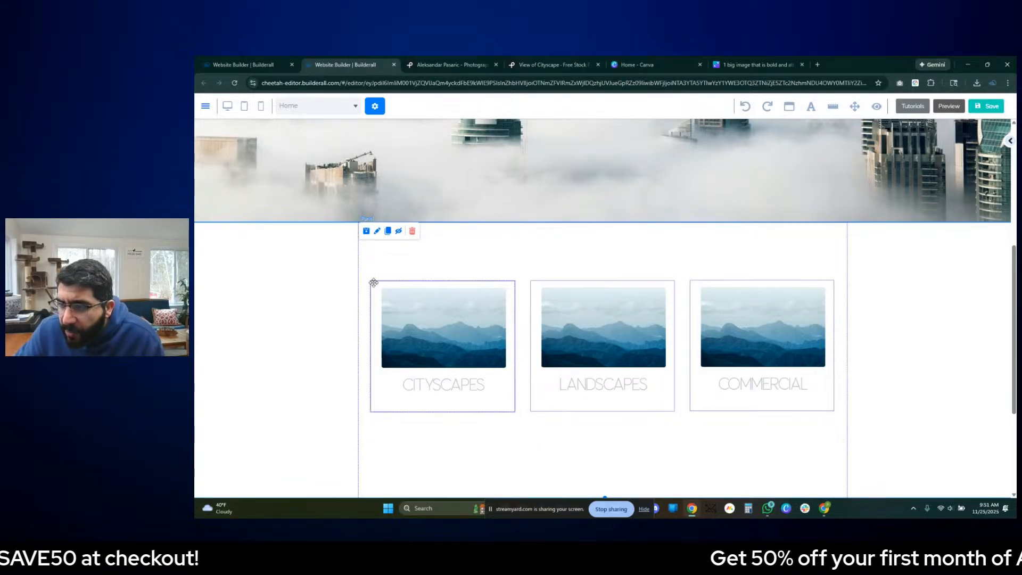
- Open the CITYSCAPES box's settings and examine its background, border, and border radius options
left_click(500, 408)
double_click(497, 407)
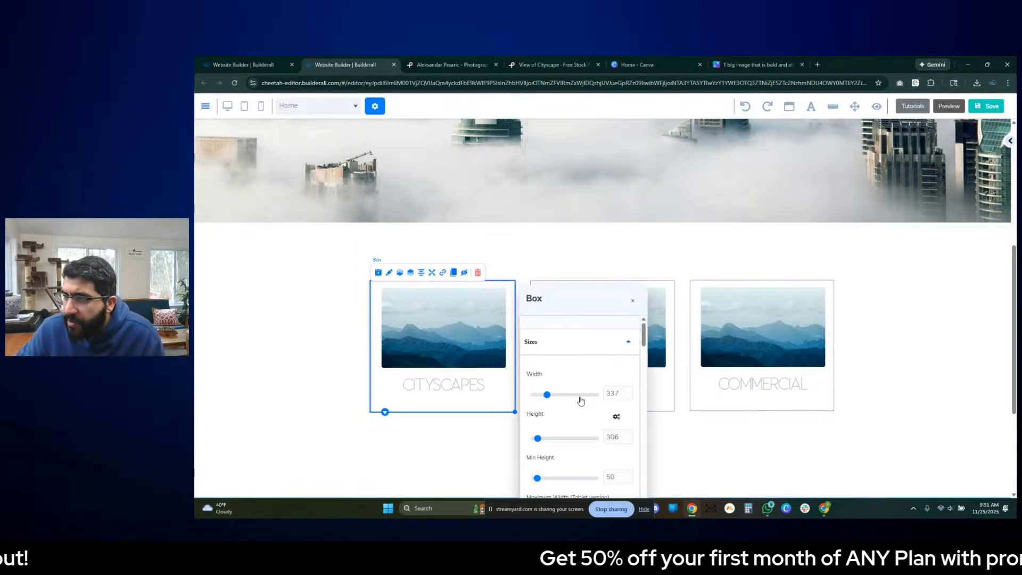
left_click_drag(580, 301, 729, 175)
scroll(729, 277, "down", 5)
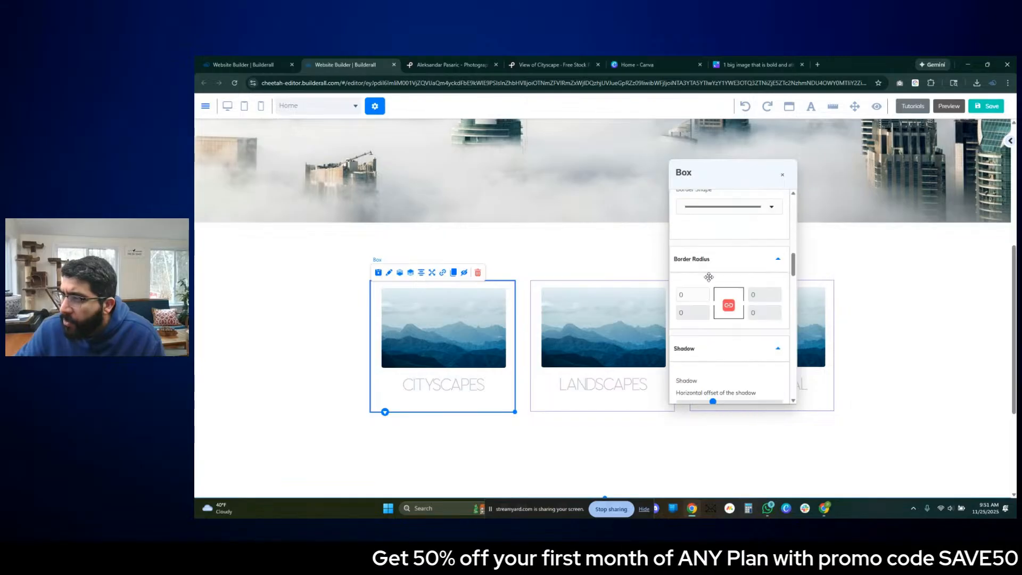
scroll(693, 250, "up", 3)
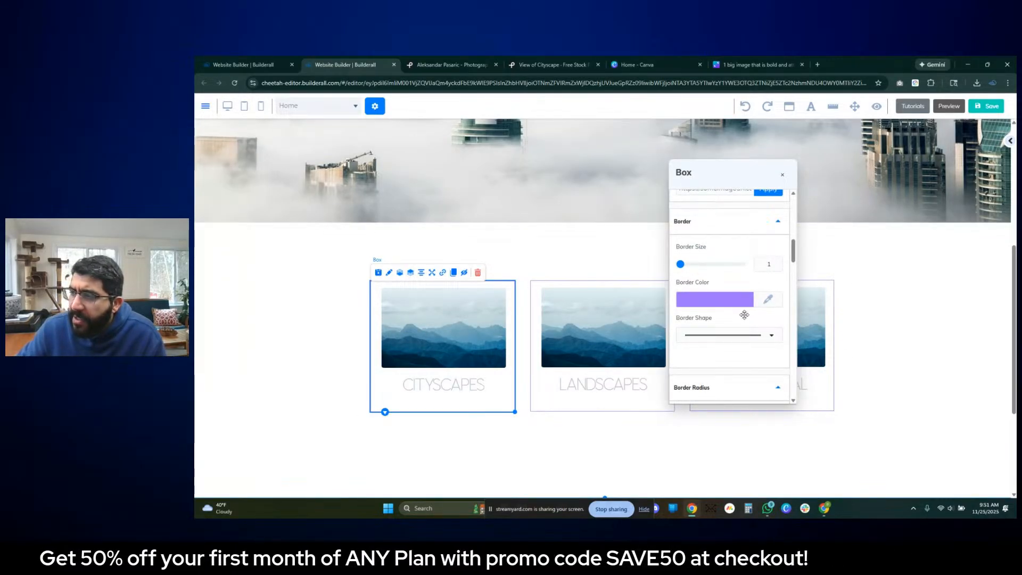
scroll(714, 312, "up", 2)
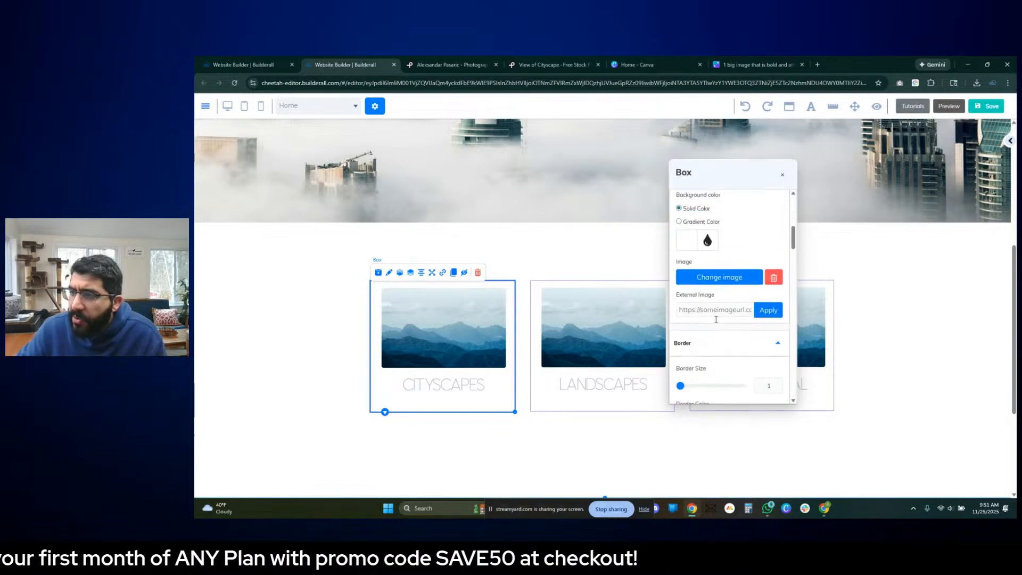
scroll(704, 333, "down", 2)
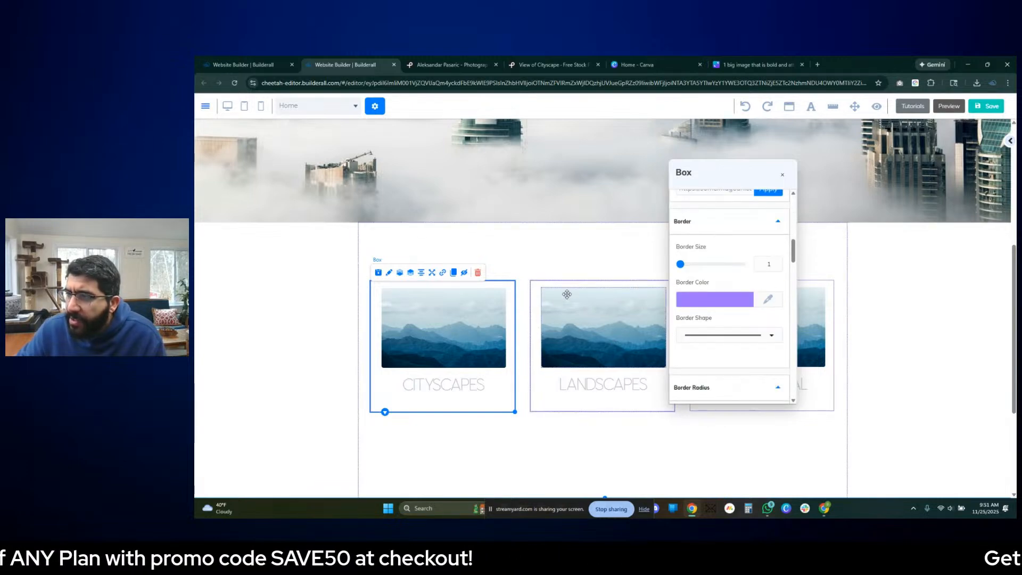
- Sample the hero title's grey with the Quick Color Picker extension and copy its hex code
scroll(596, 303, "up", 5)
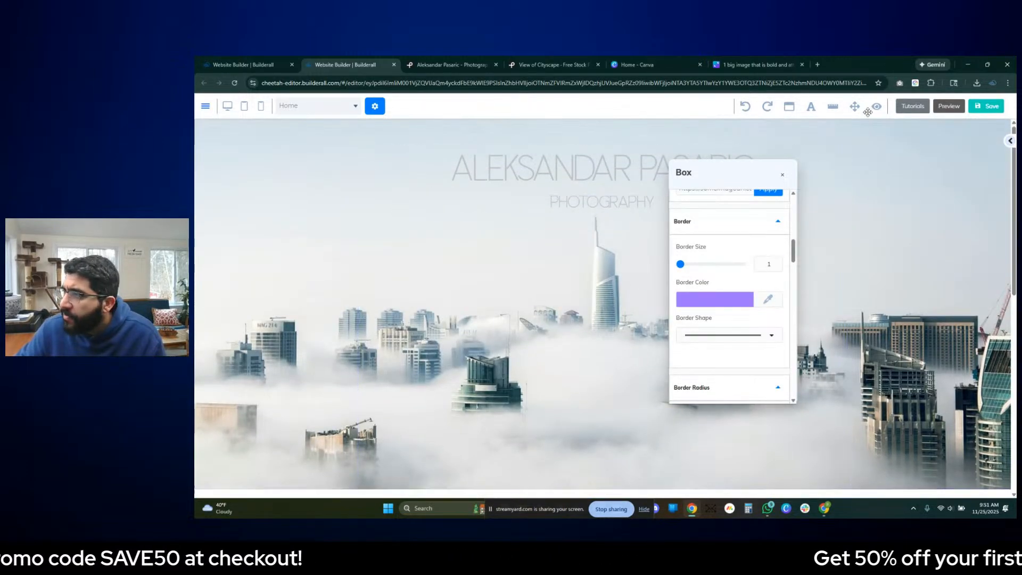
left_click(914, 83)
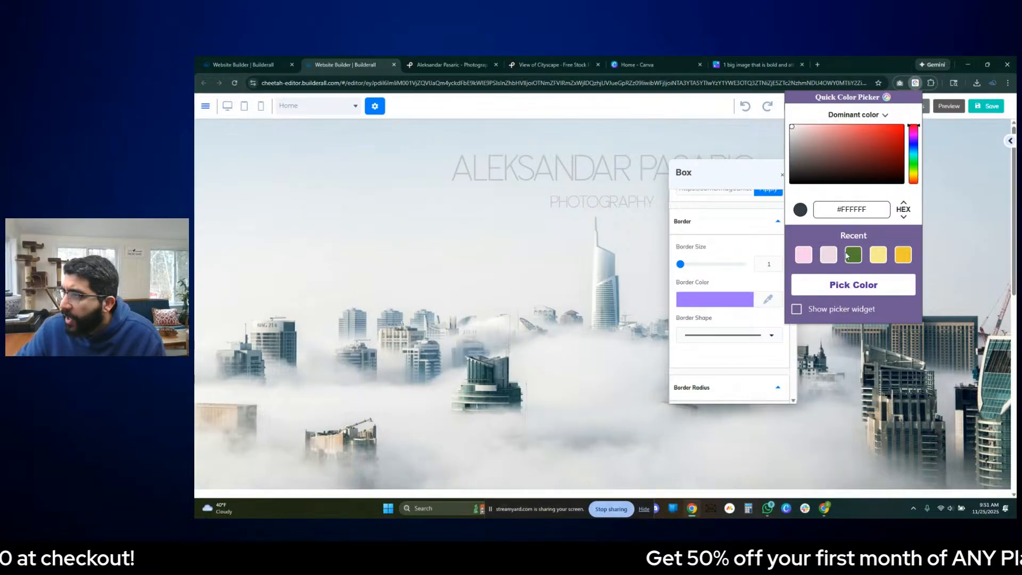
left_click(836, 292)
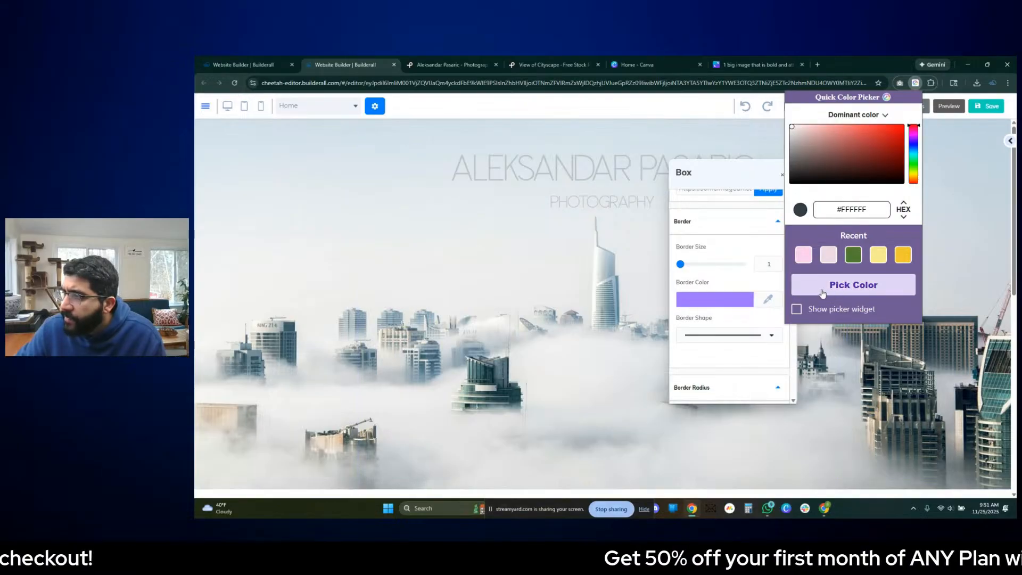
left_click(641, 170)
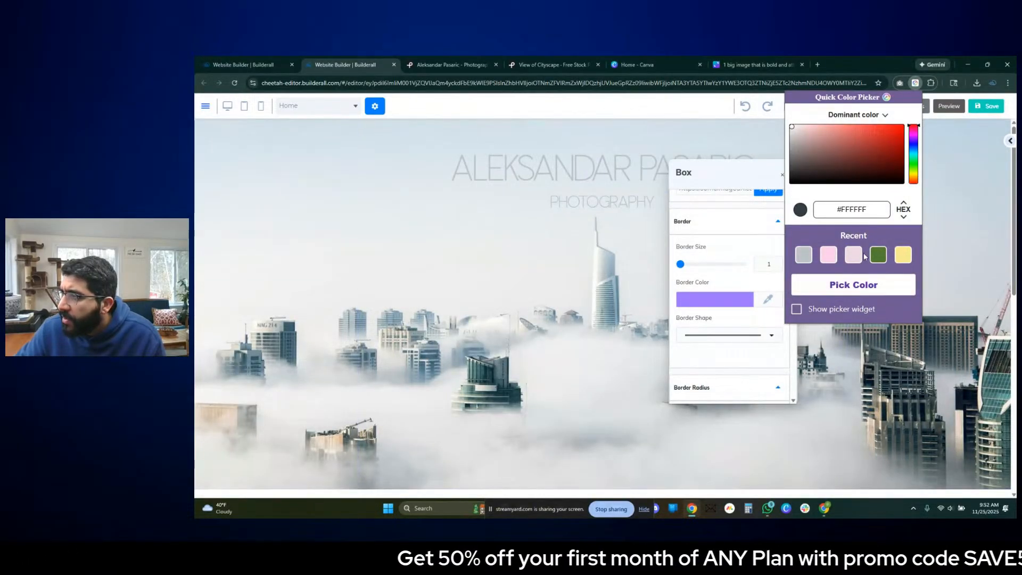
triple_click(849, 209)
key("ctrl+c")
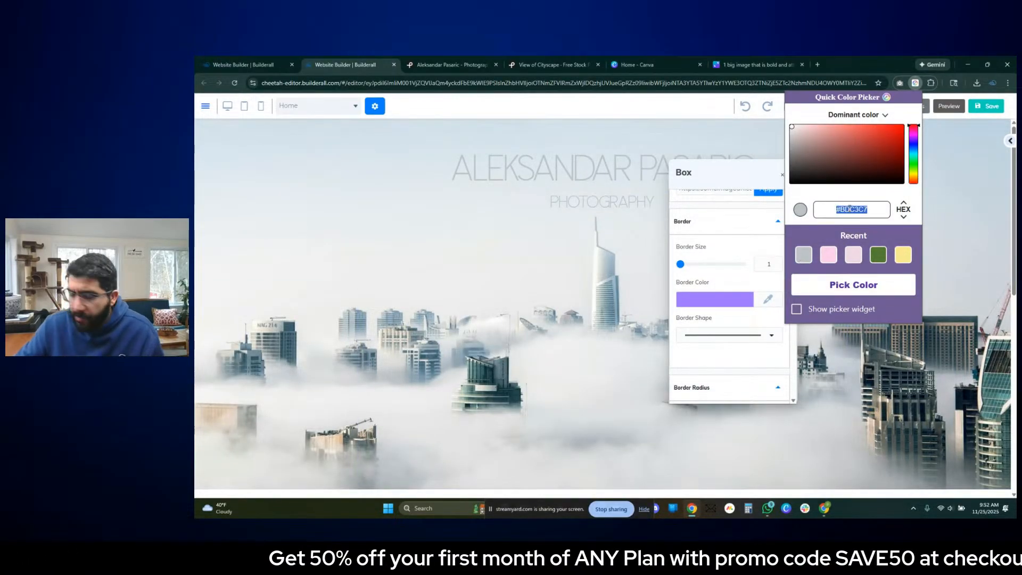
left_click(916, 84)
- Set the CITYSCAPES box's border colour to the copied hex code BDC3C7
scroll(479, 325, "down", 5)
left_click(302, 358)
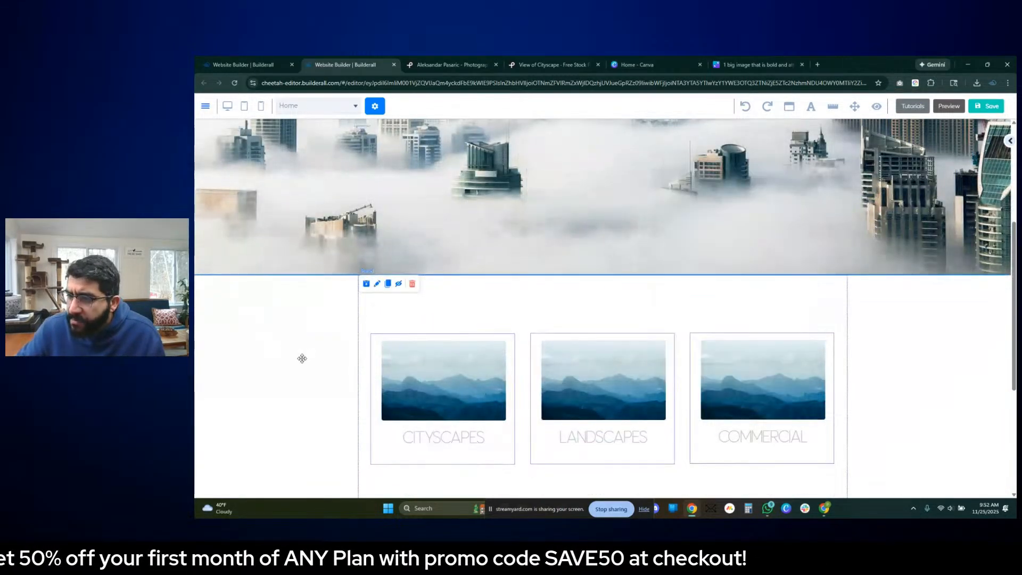
left_click(509, 423)
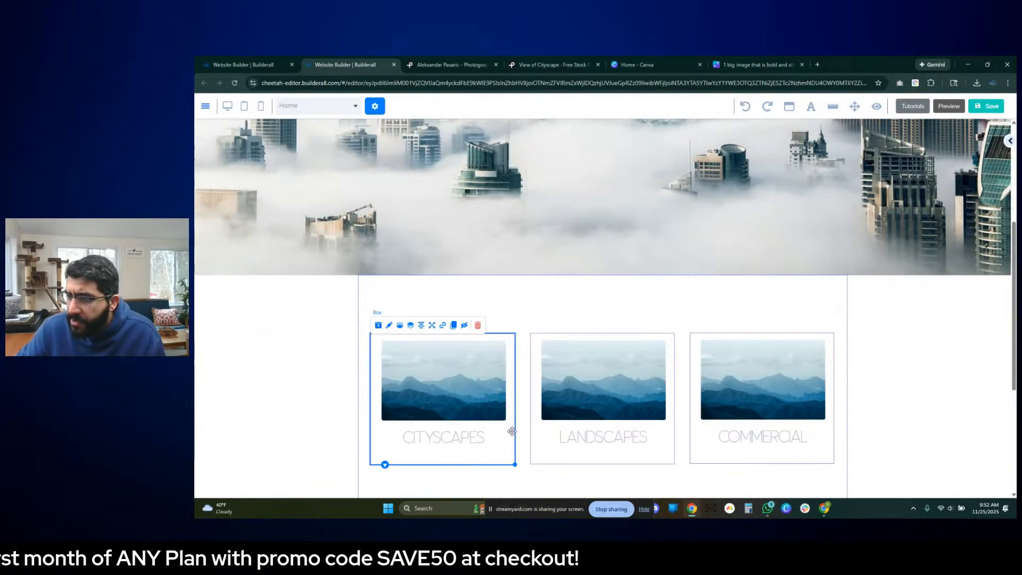
double_click(516, 427)
left_click(554, 483)
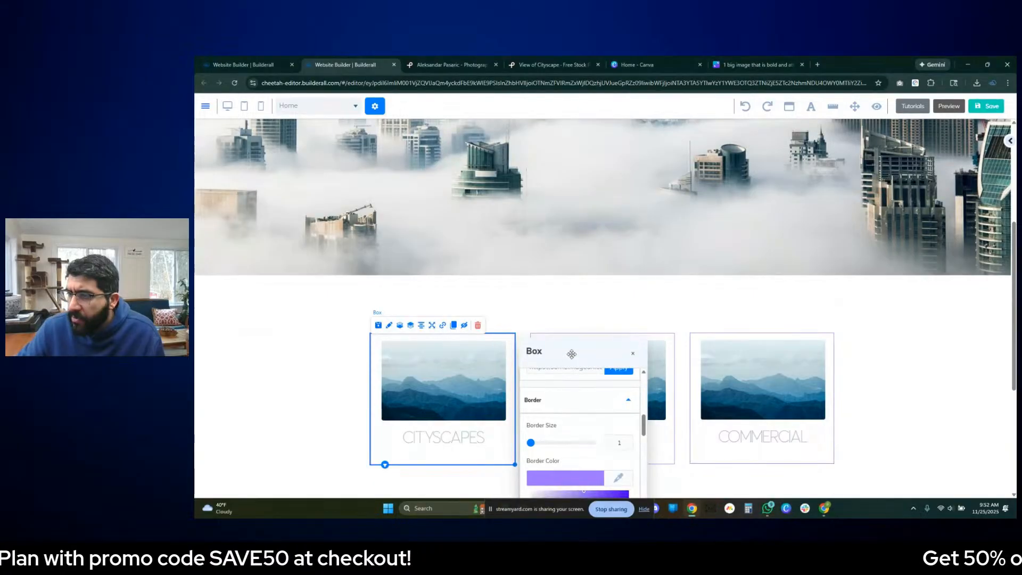
left_click_drag(571, 354, 646, 197)
scroll(641, 341, "down", 2)
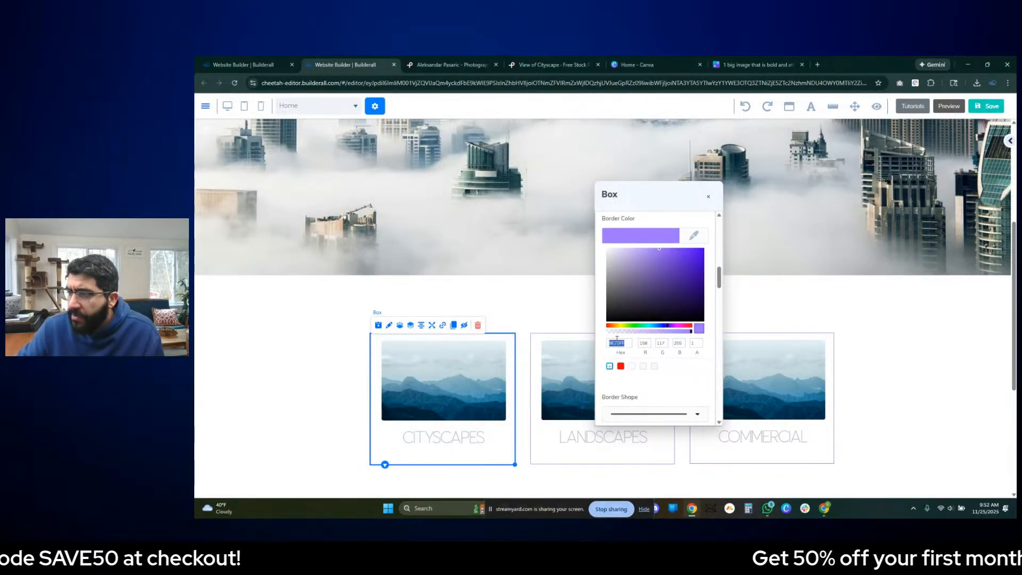
key("ctrl+v")
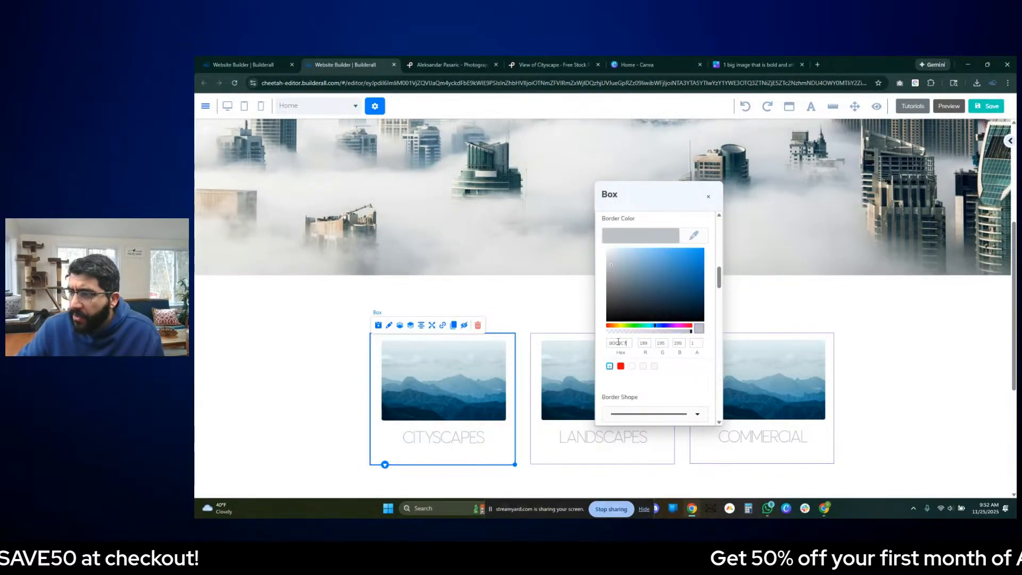
- Save the grey border colour BDC3C7 as a reusable swatch and close the CITYSCAPES box's settings
left_click(610, 367)
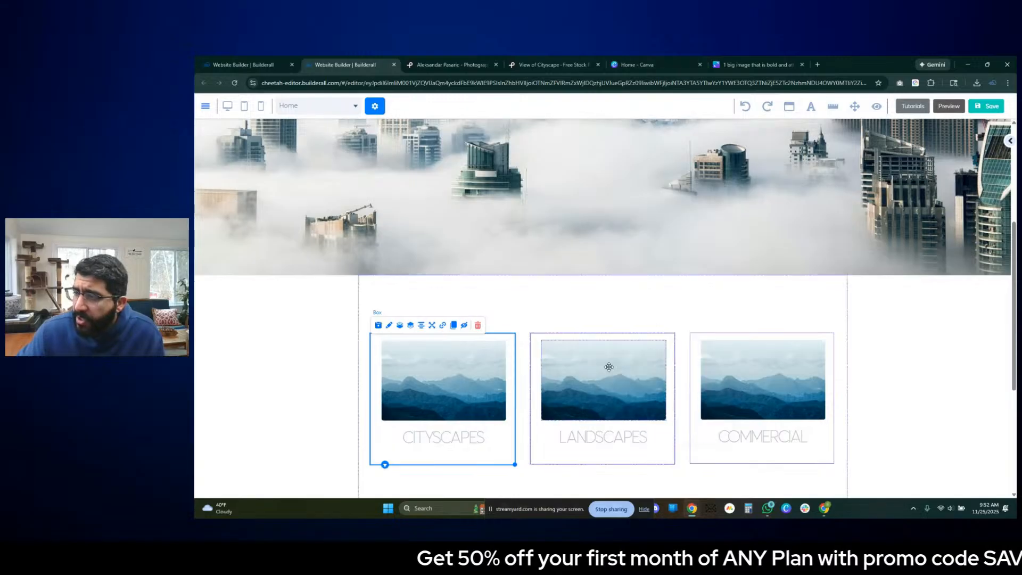
left_click(530, 478)
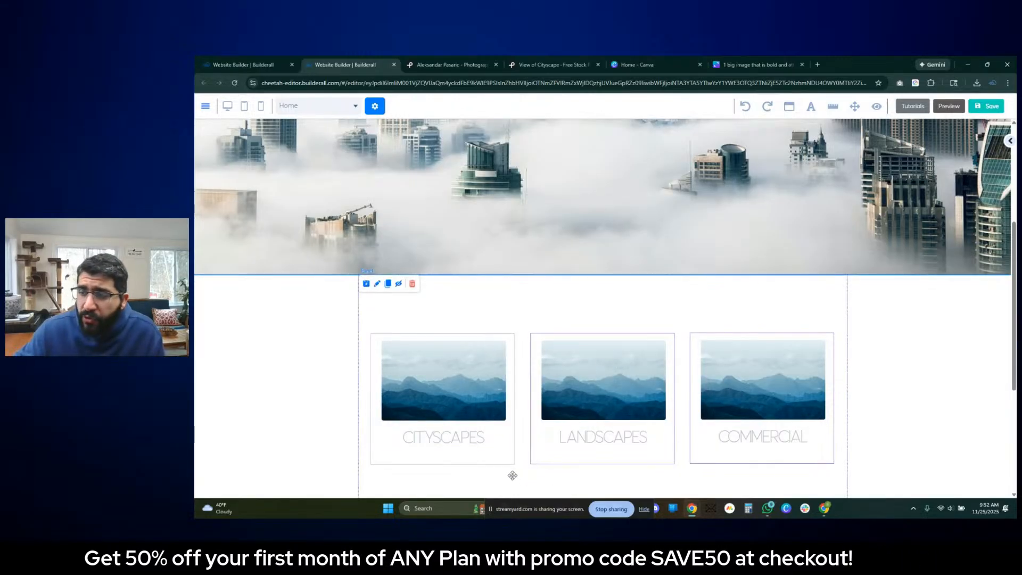
- Move the CITYSCAPES and LANDSCAPES boxes up, show the rulers, and place a horizontal guide at the boxes' top edge
mouse_move(518, 432)
left_mouse_down()
mouse_move(517, 383)
mouse_move(511, 453)
mouse_move(511, 440)
left_mouse_up()
left_click_drag(663, 458, 664, 445)
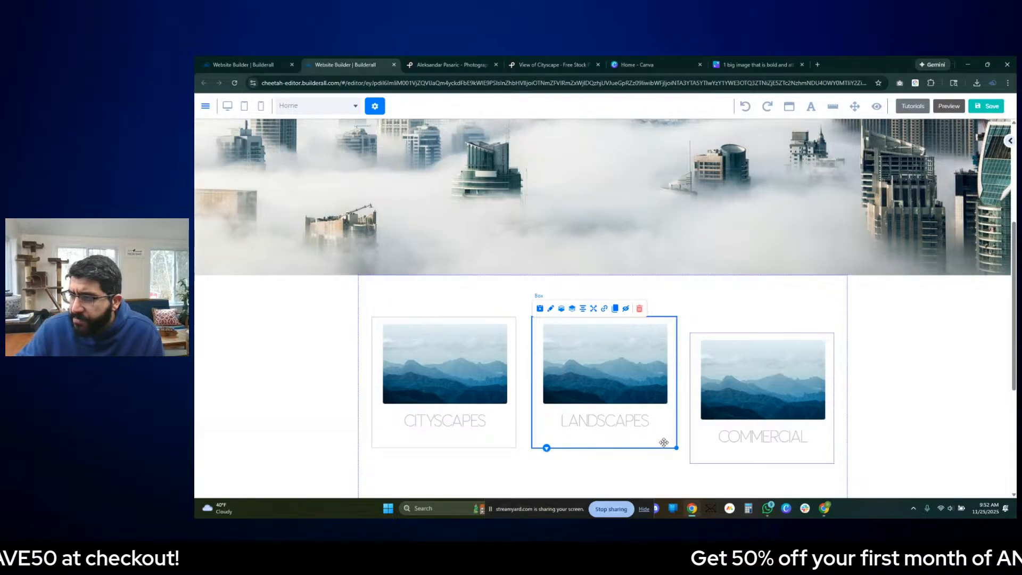
left_click(832, 106)
left_click(197, 313)
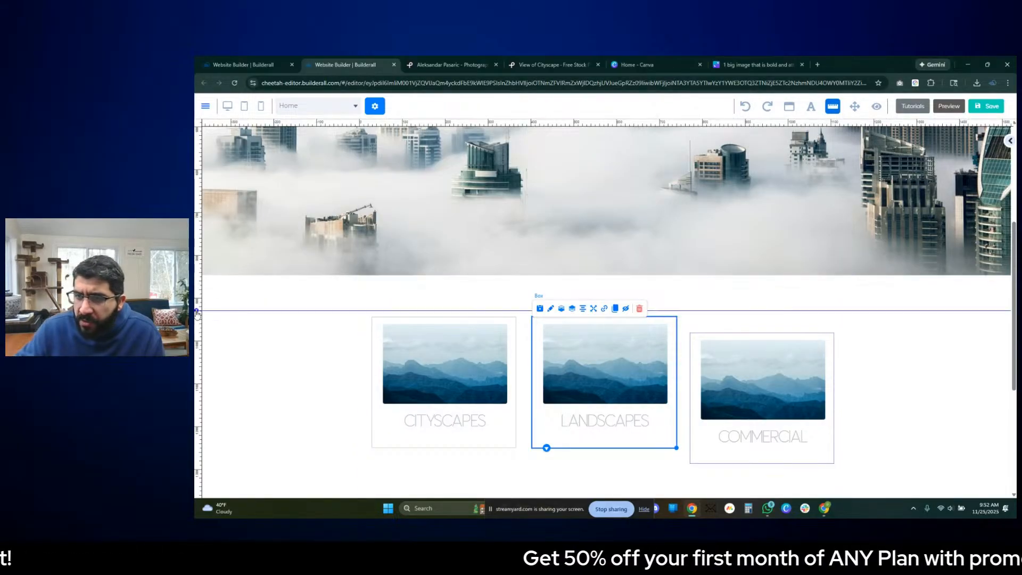
left_click_drag(197, 317, 197, 316)
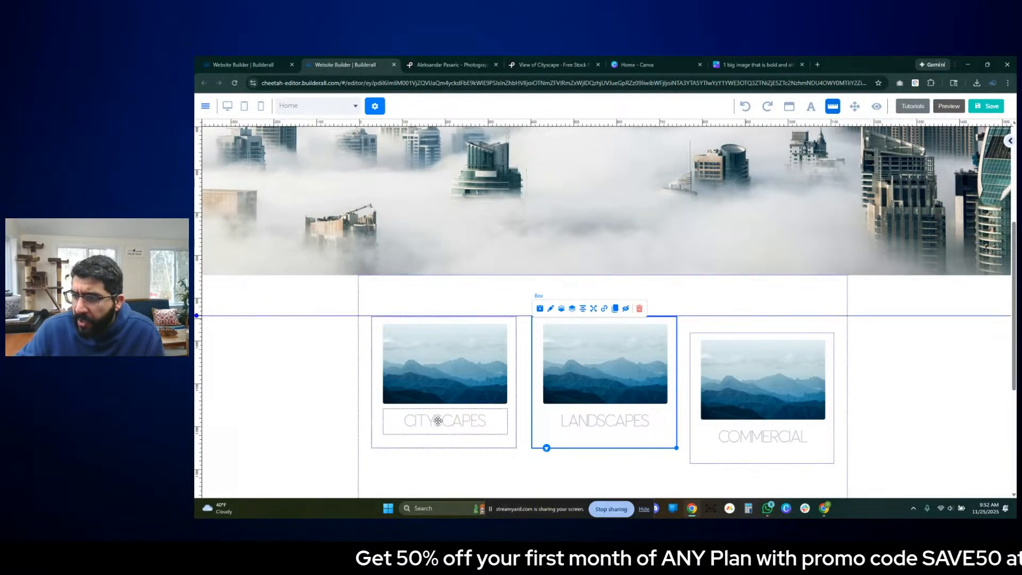
- Align the top edges of the CITYSCAPES, LANDSCAPES and COMMERCIAL boxes to the horizontal guide
left_click(506, 451)
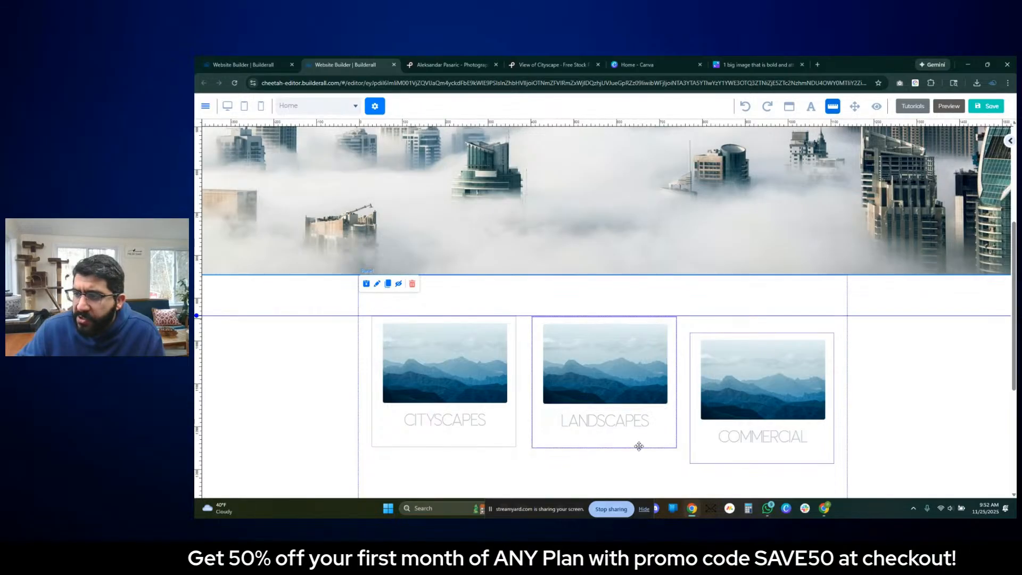
left_click_drag(646, 447, 647, 446)
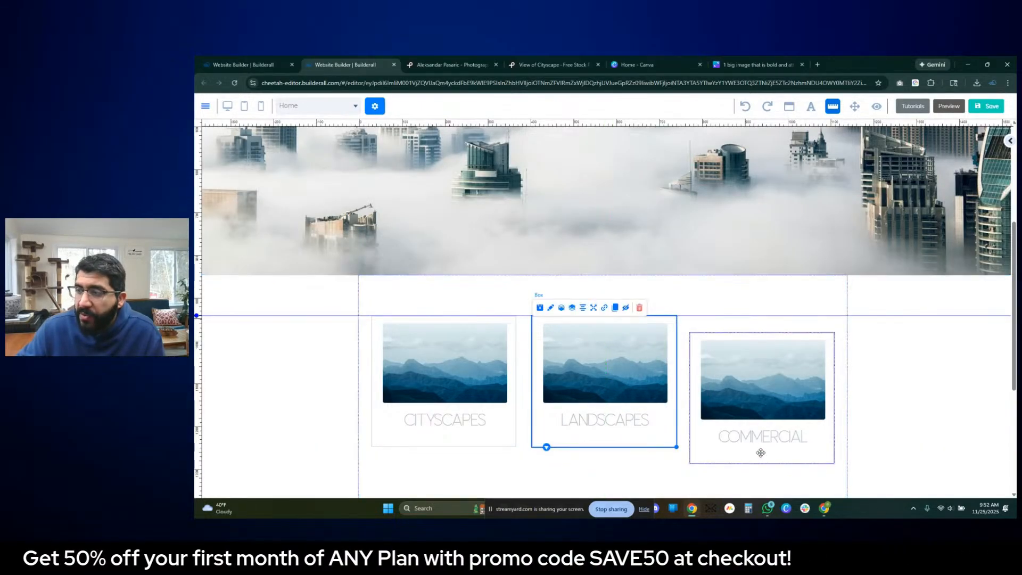
left_click_drag(822, 455, 822, 438)
left_click(899, 449)
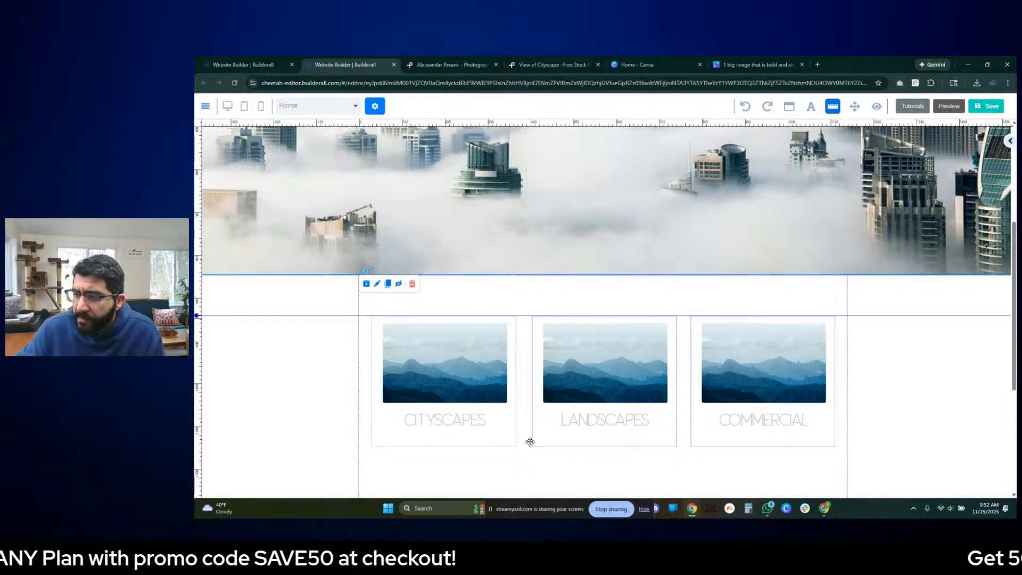
- Set the LANDSCAPES box's border colour to the saved grey swatch BDC3C7
double_click(532, 440)
scroll(656, 415, "down", 2)
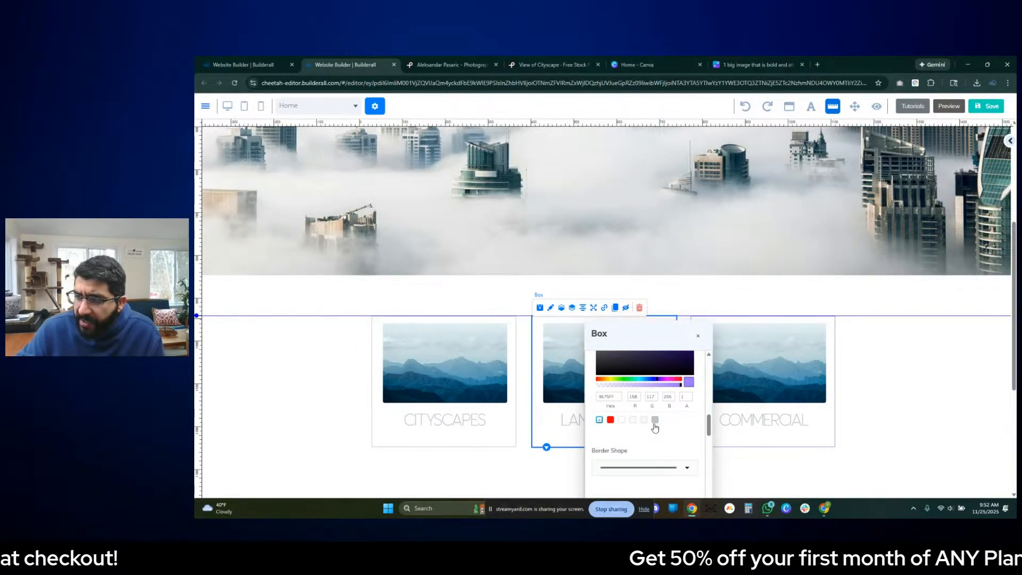
left_click(783, 465)
- Set the COMMERCIAL box's border colour to the saved grey swatch BDC3C7
left_click(722, 438)
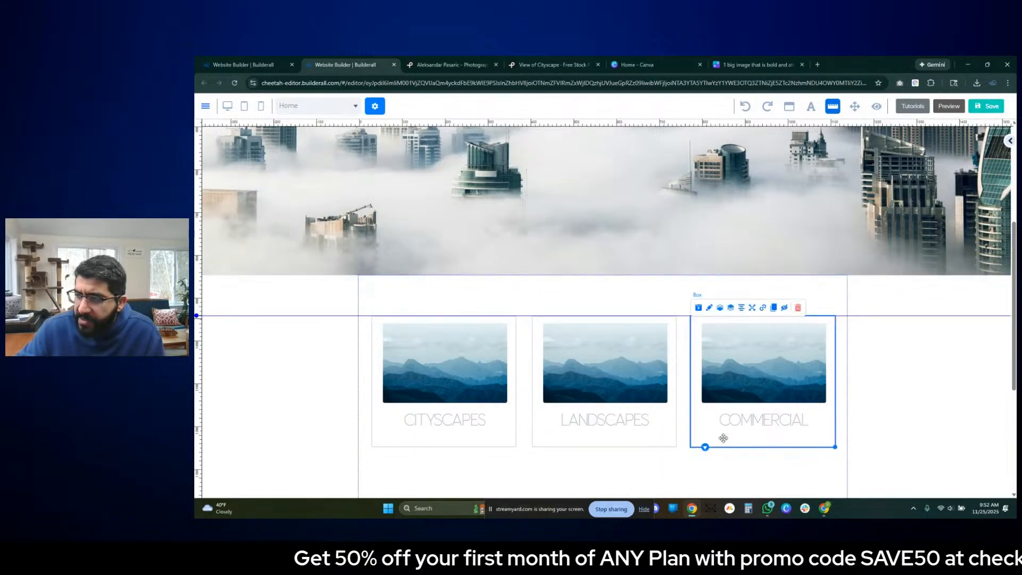
double_click(726, 448)
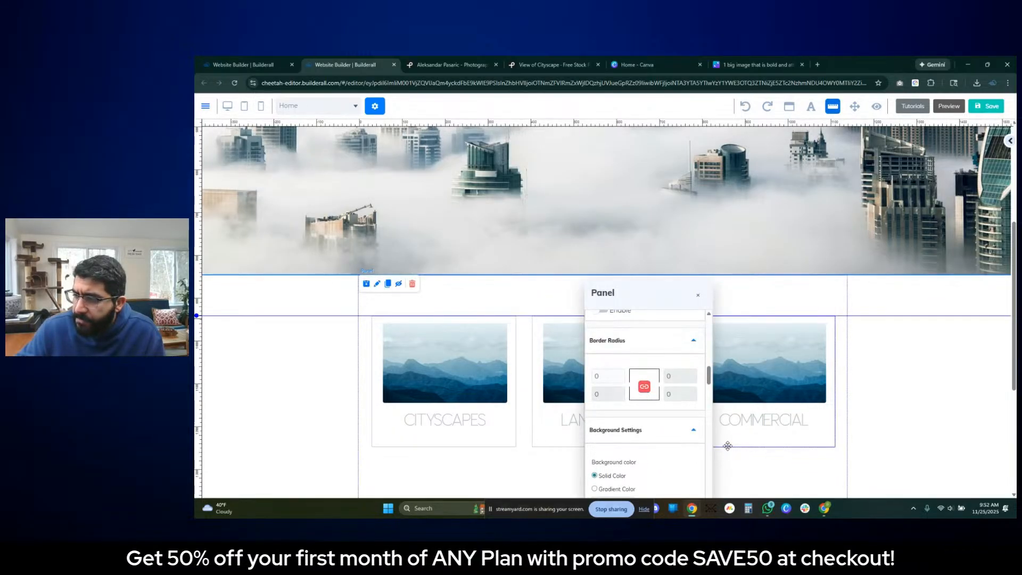
double_click(726, 445)
scroll(660, 381, "down", 10)
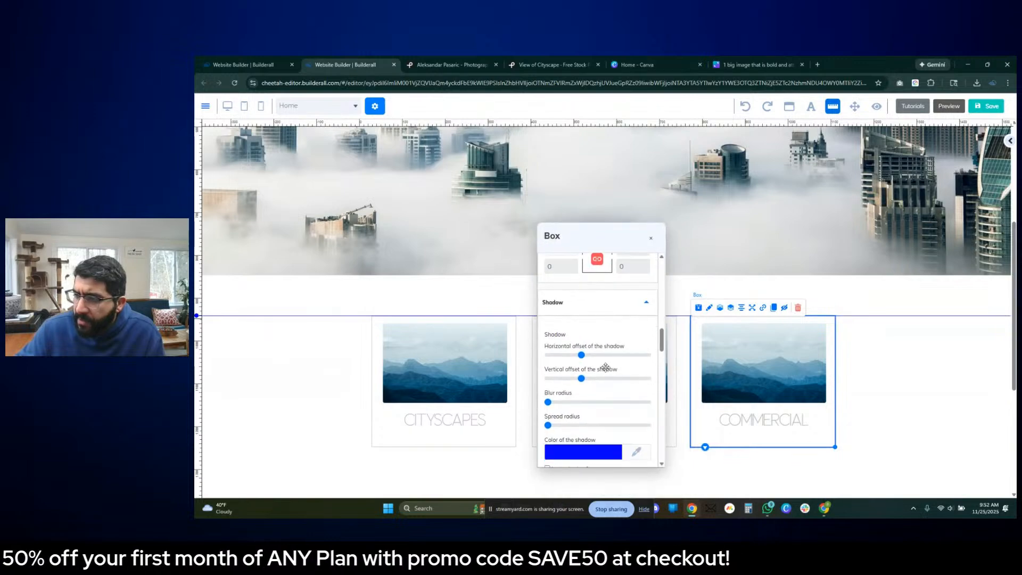
scroll(607, 364, "down", 3)
scroll(612, 372, "up", 10)
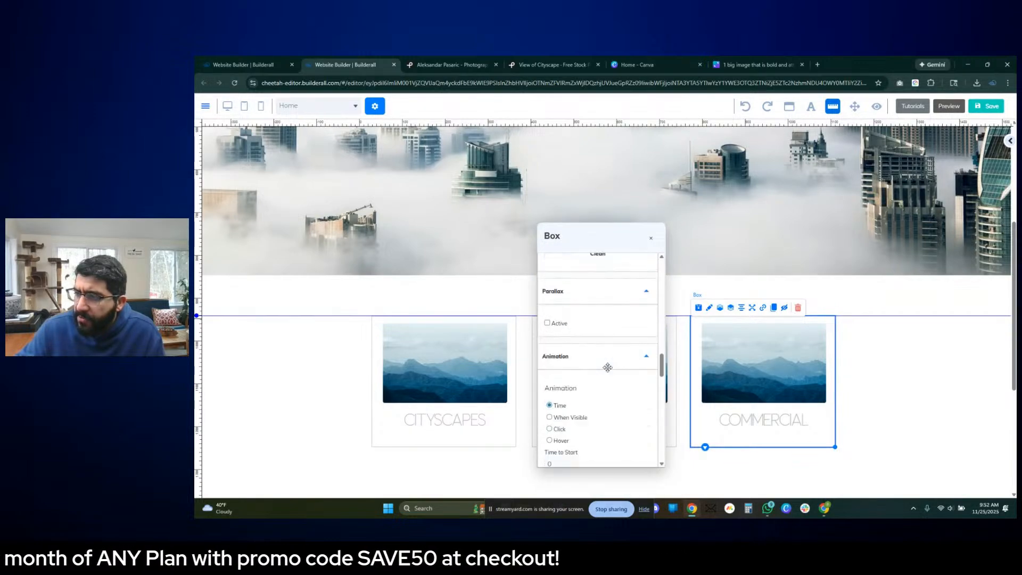
scroll(612, 381, "down", 2)
left_click(590, 333)
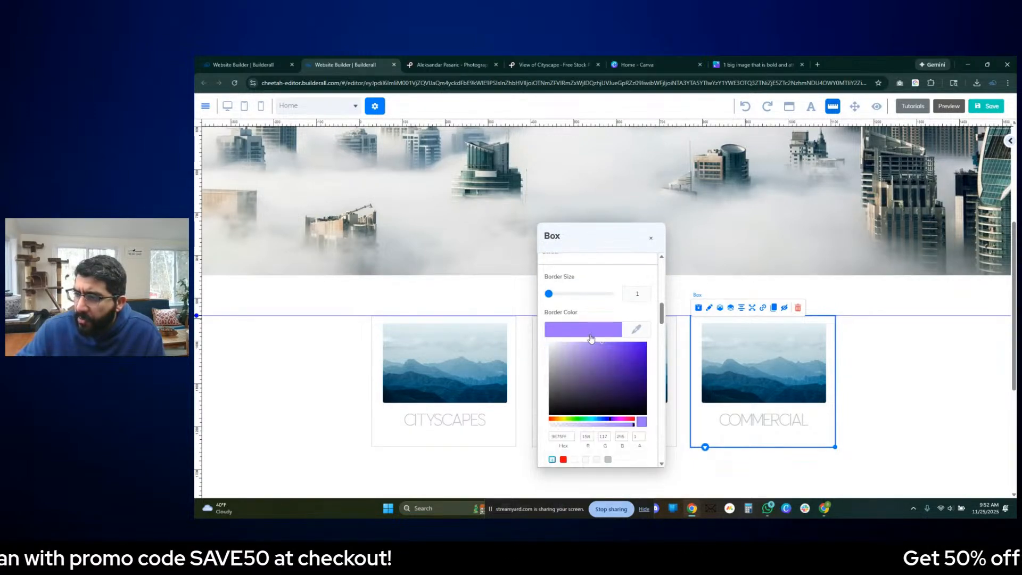
scroll(599, 381, "down", 1)
left_click(607, 417)
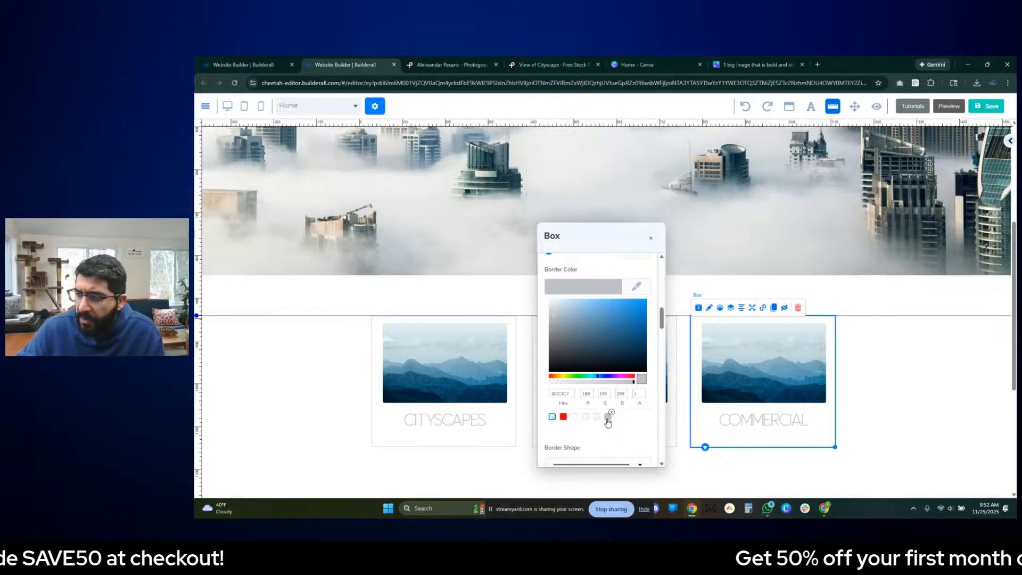
left_click(937, 430)
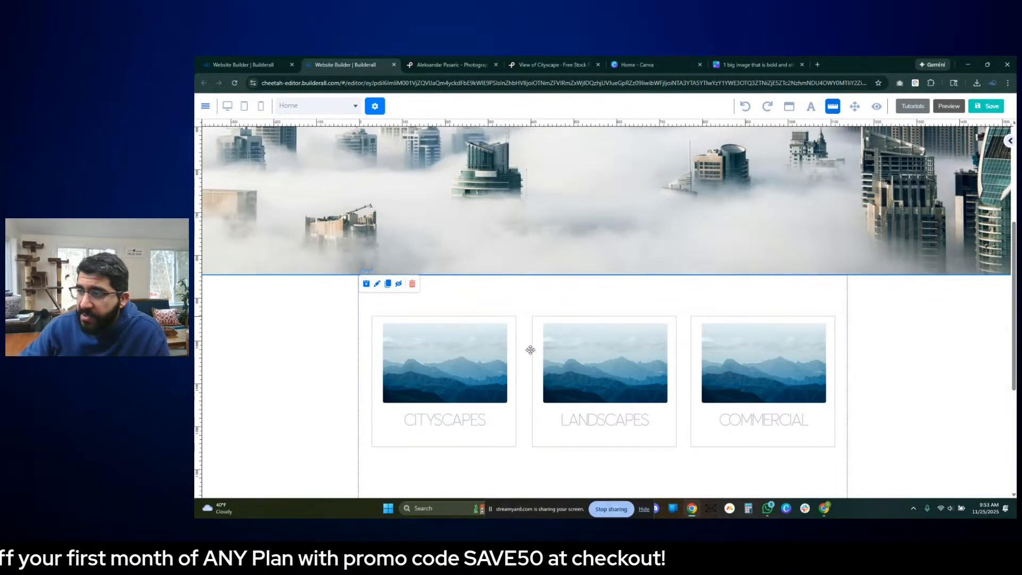
- Shorten the panel holding the three boxes by moving its lower edge up closer to them
scroll(885, 333, "down", 3)
left_click_drag(602, 422, 611, 377)
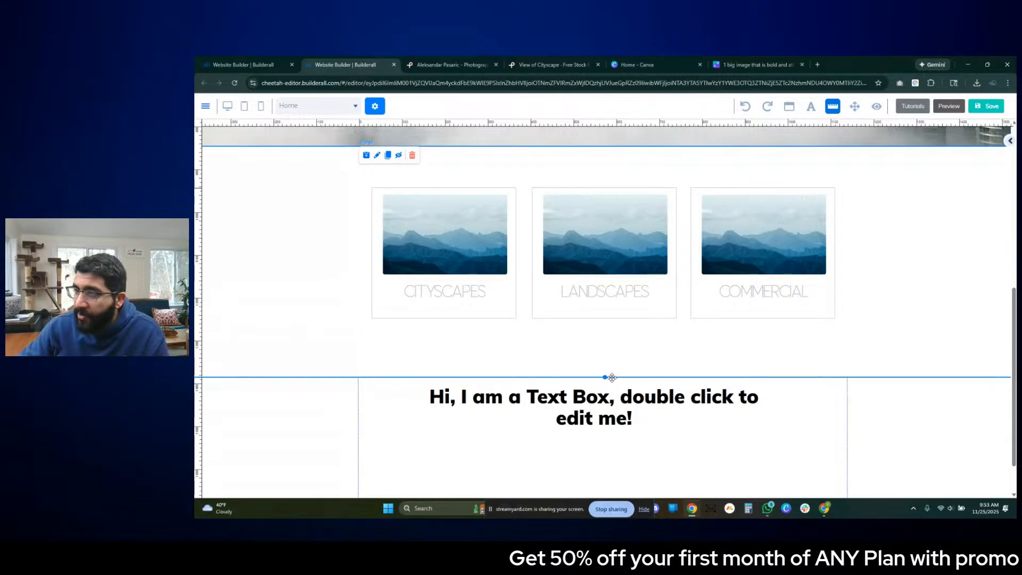
- Save and publish the website, and select its published address
scroll(958, 404, "up", 5)
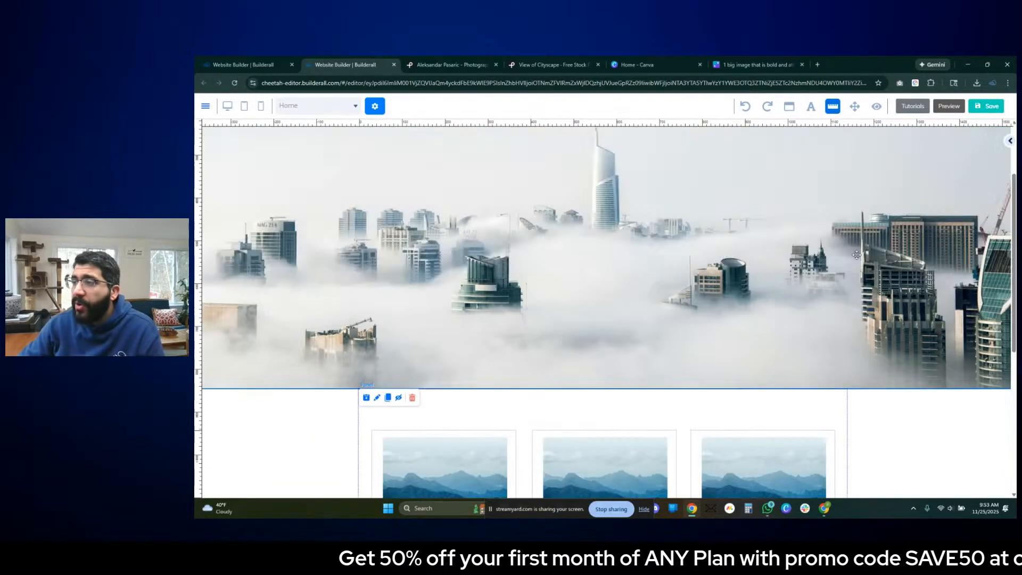
scroll(856, 255, "up", 2)
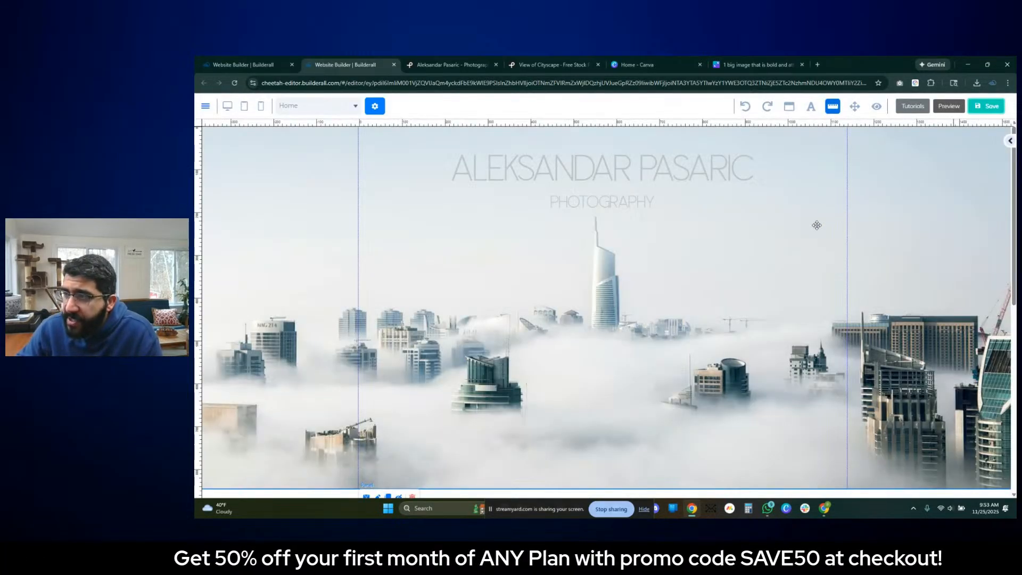
key("ctrl+s")
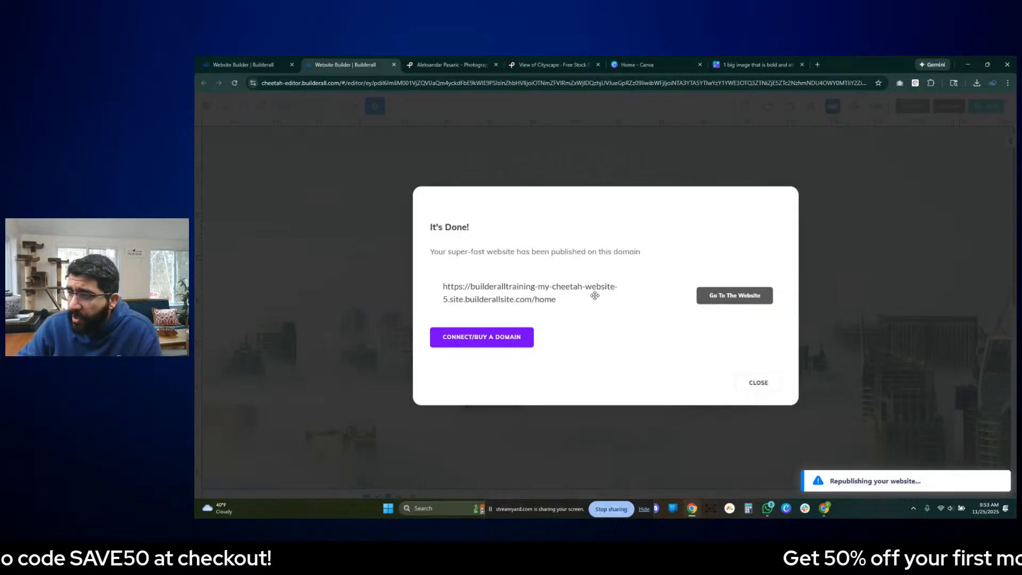
triple_click(558, 290)
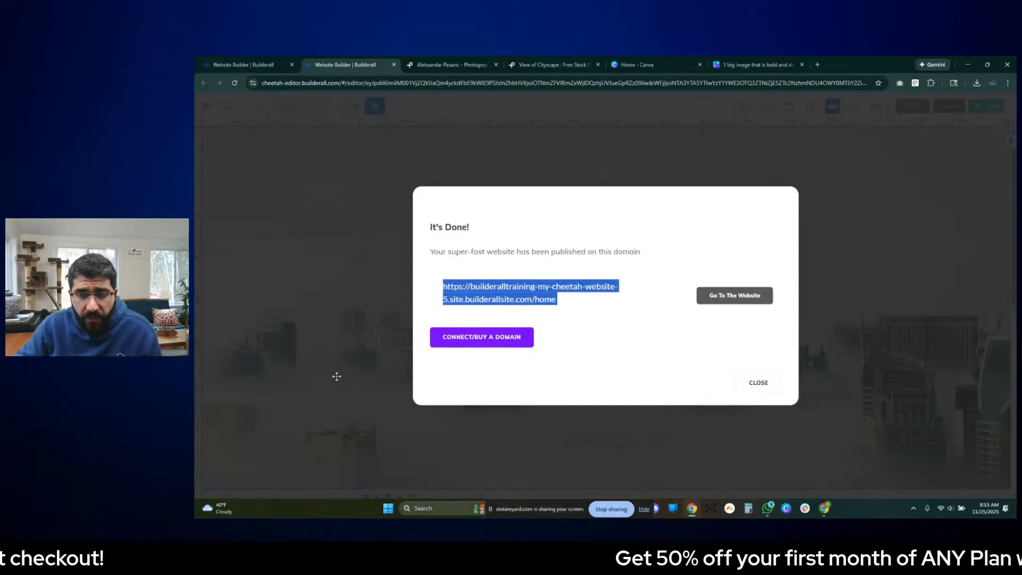
key("alt+Tab")
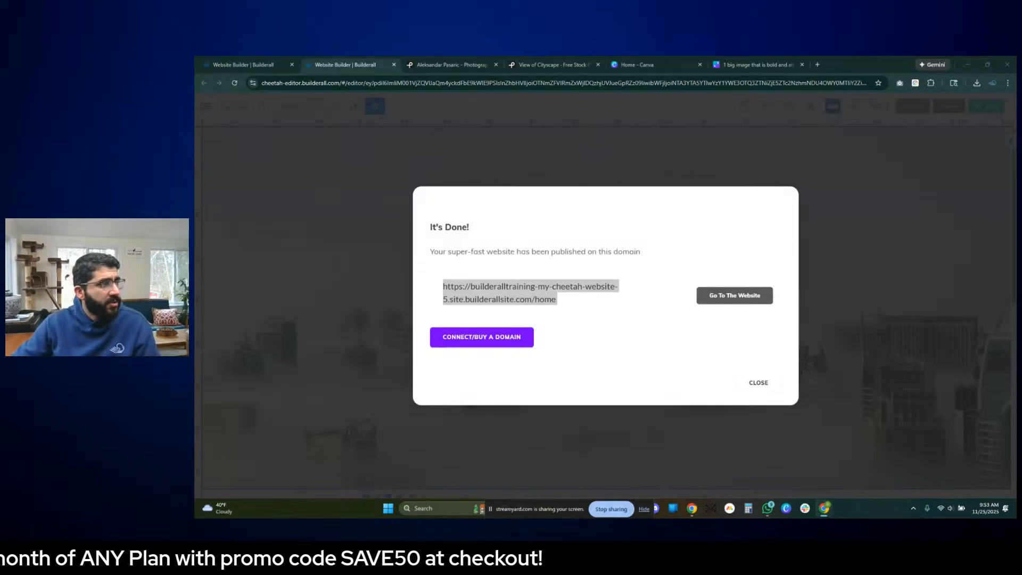
- Open the published website, close its page, and dismiss the publishing confirmation
left_click(740, 296)
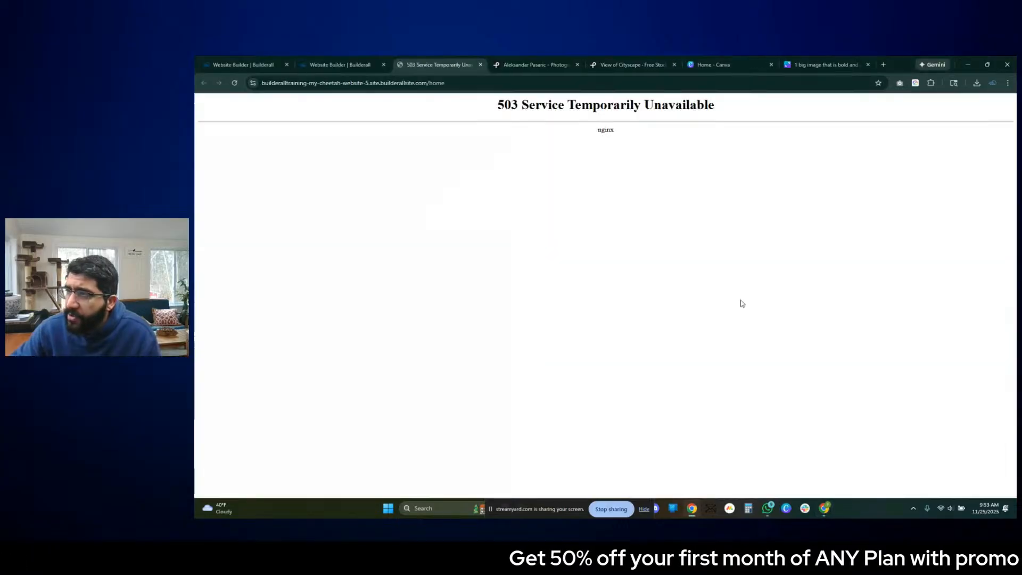
left_click(481, 64)
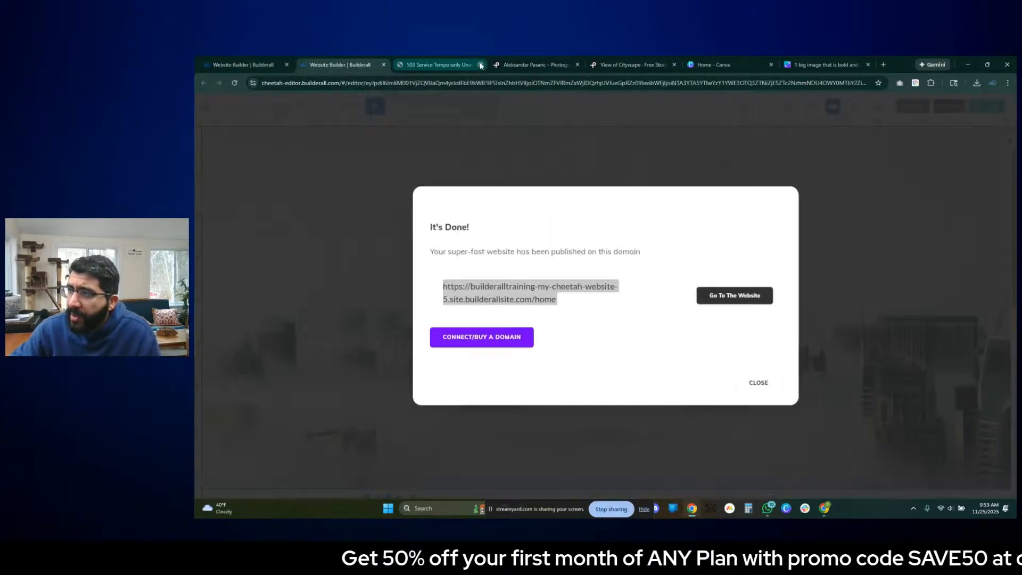
left_click(759, 383)
- Examine the sections below the three image boxes in the Canva wireframe and return to the Builderall editor
scroll(641, 274, "down", 8)
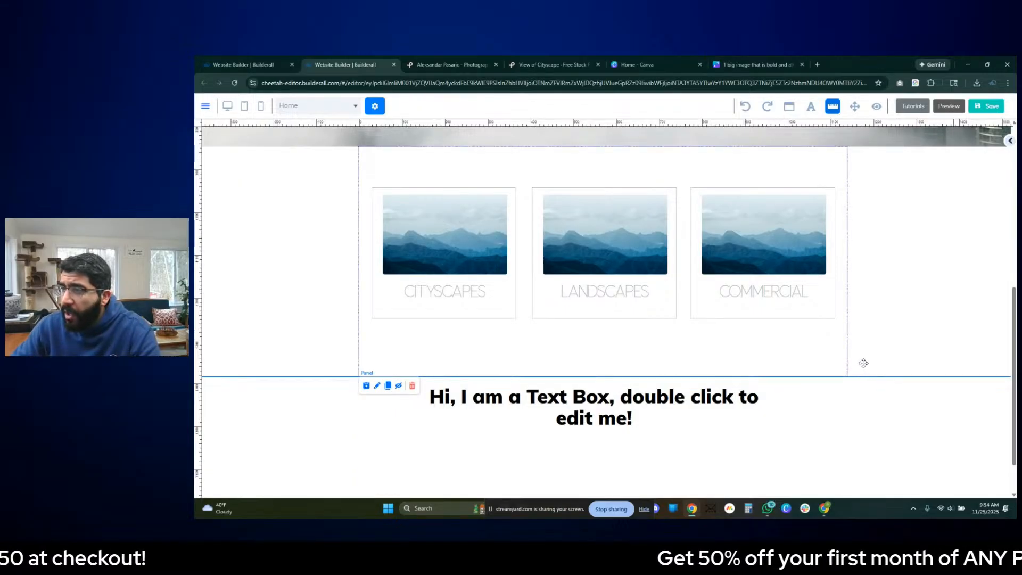
scroll(860, 367, "up", 1)
left_click(737, 64)
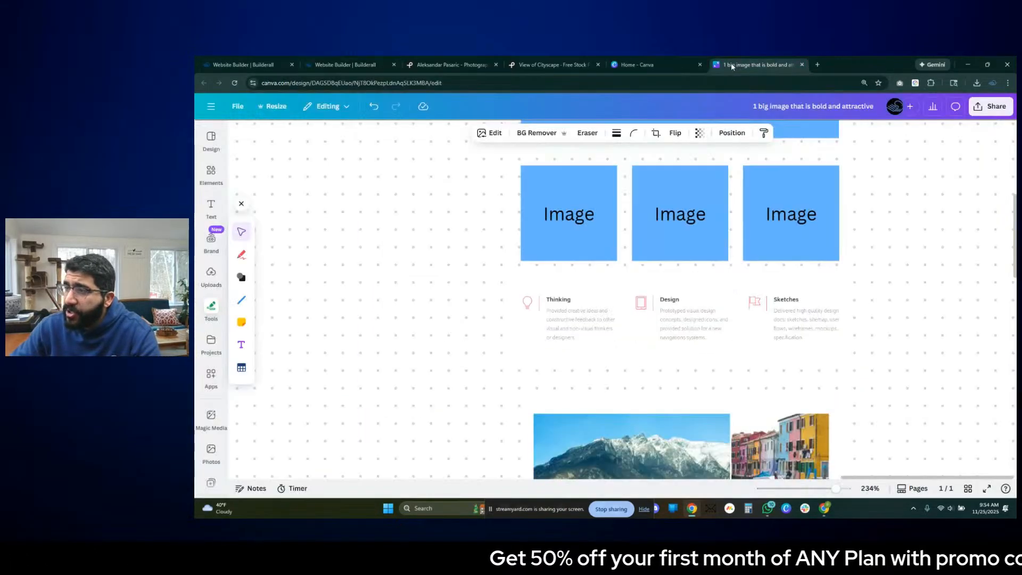
scroll(797, 265, "down", 3)
scroll(804, 271, "down", 3)
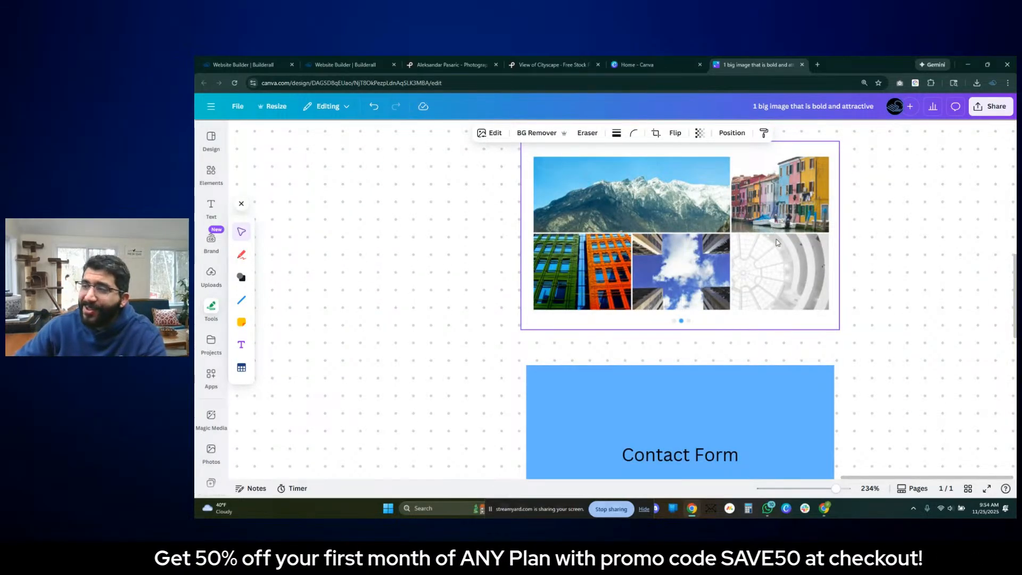
left_click(534, 61)
left_click(455, 63)
left_click(351, 62)
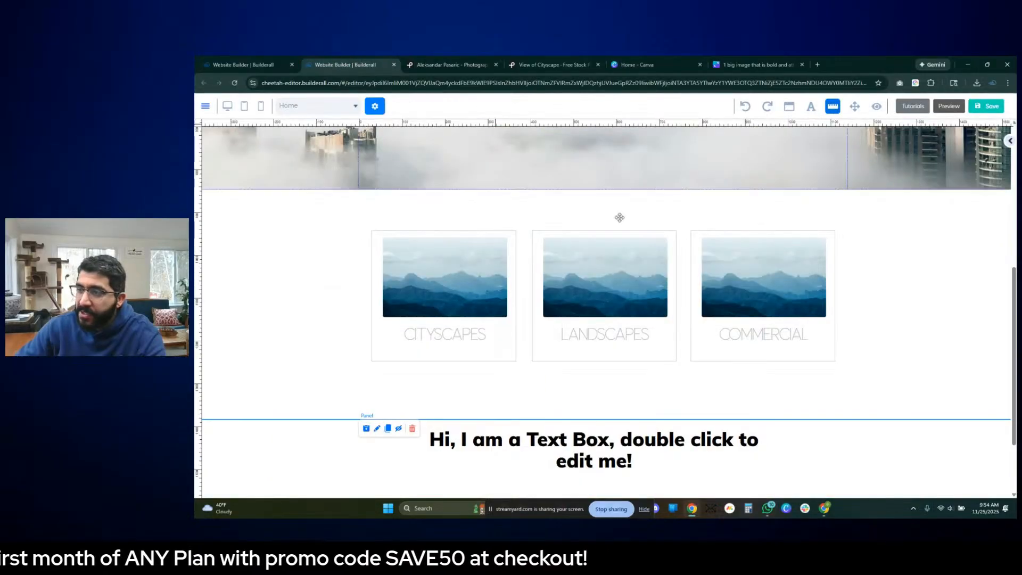
- Delete the placeholder text box in the panel below the three boxes
scroll(617, 407, "down", 2)
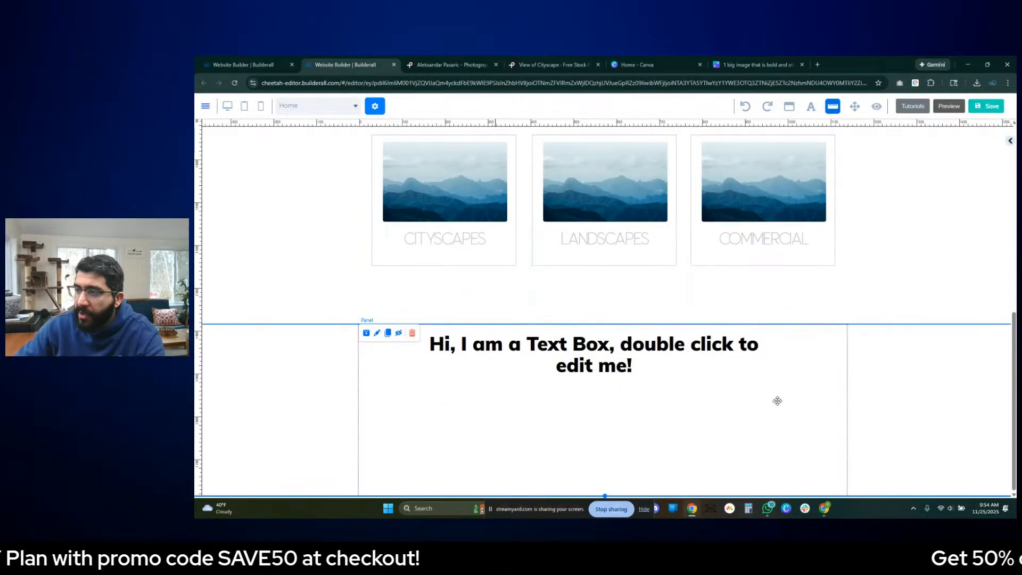
left_click(620, 376)
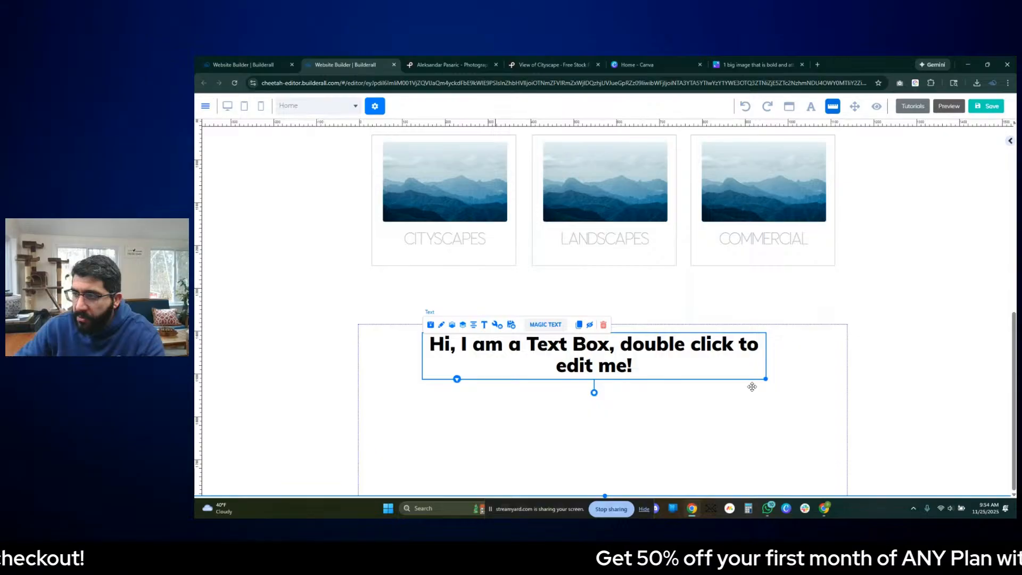
left_click(602, 324)
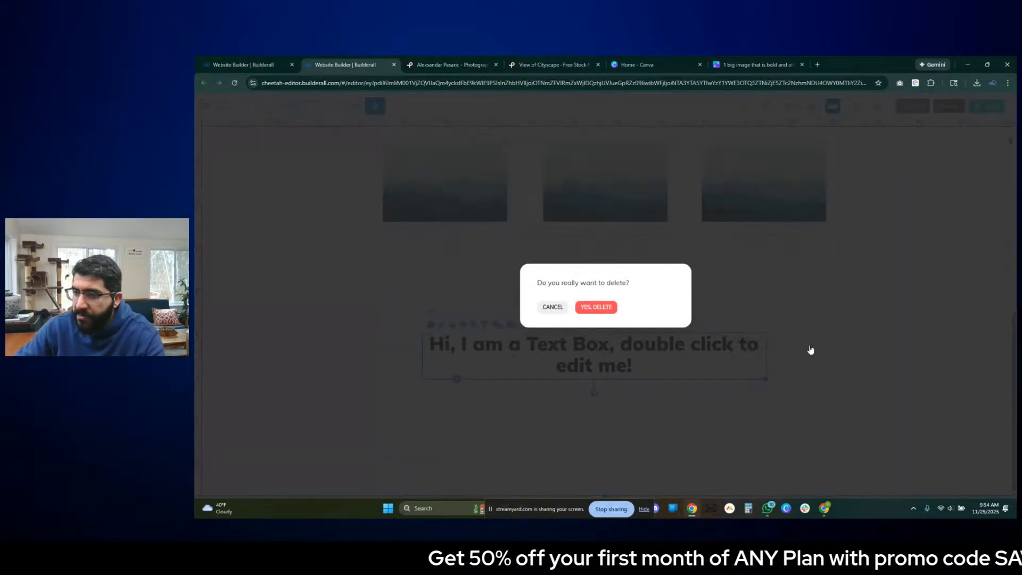
key("Return")
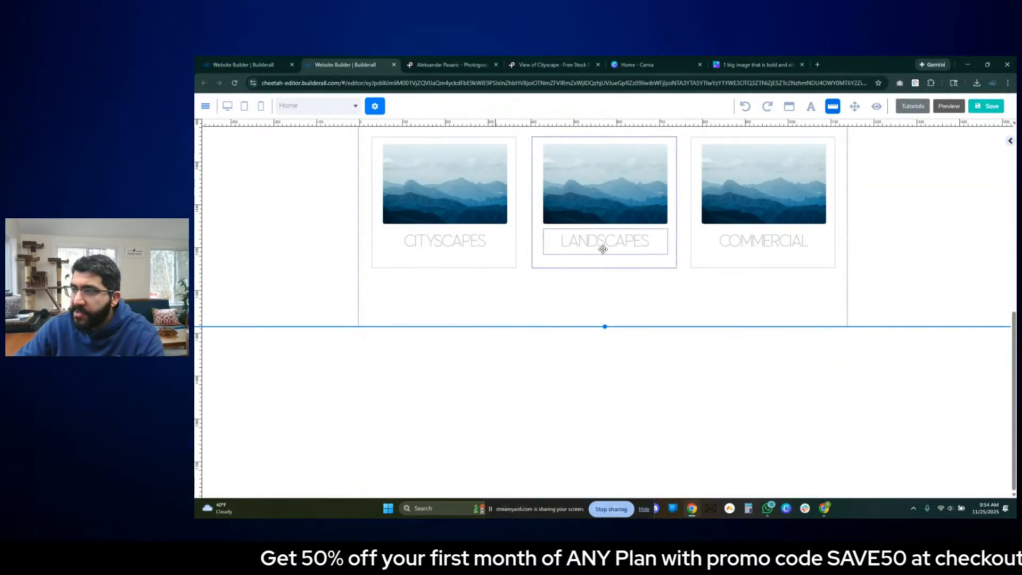
scroll(602, 248, "up", 4)
scroll(582, 410, "down", 2)
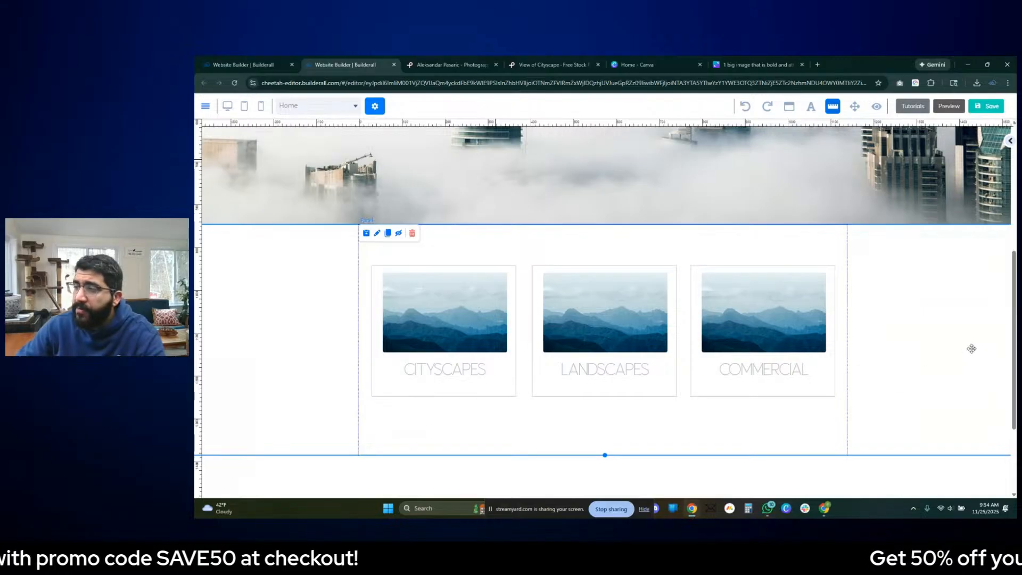
scroll(971, 349, "up", 2)
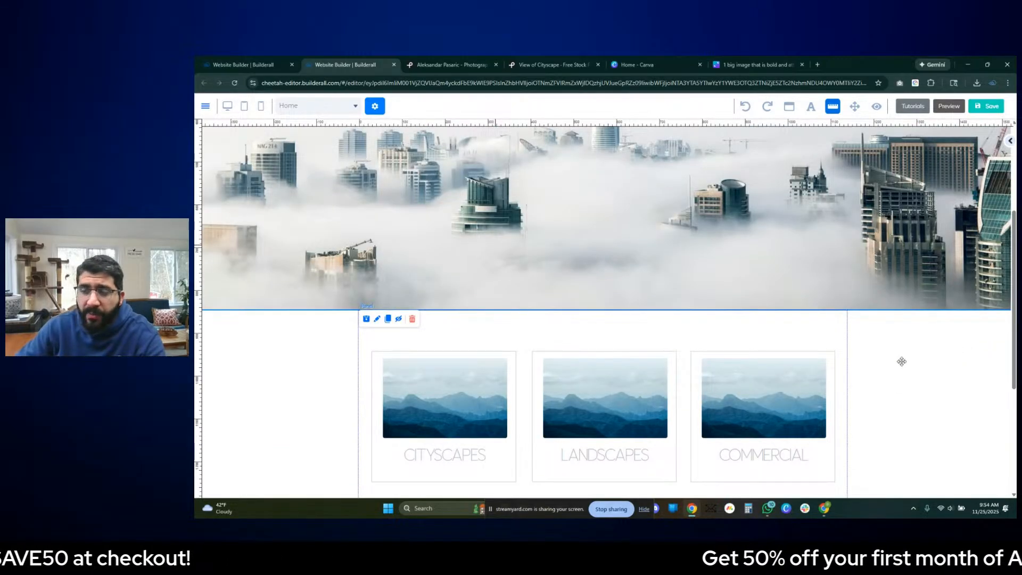
scroll(898, 364, "down", 3)
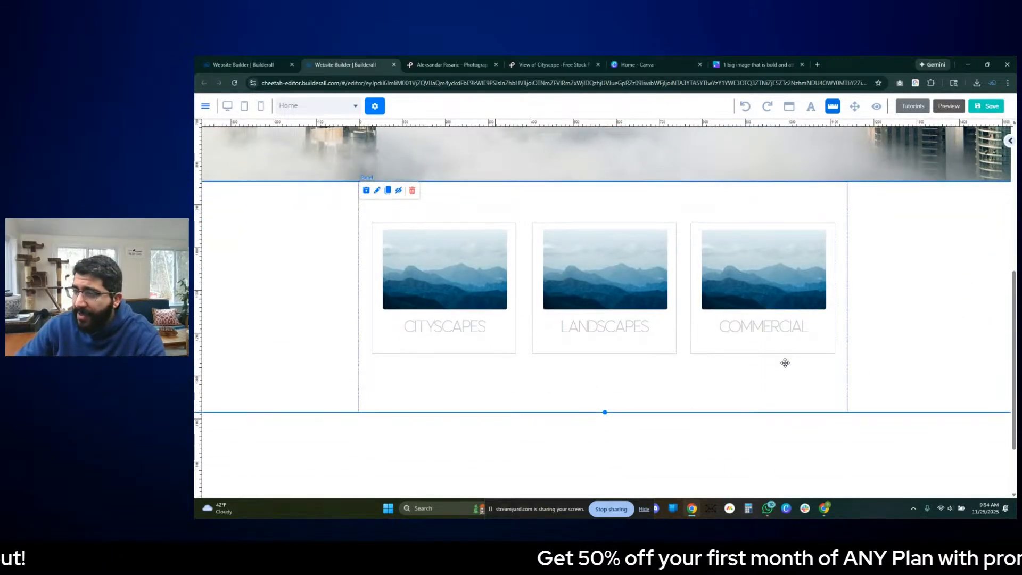
- Try to place an image gallery element in the empty panel below the three category boxes
scroll(775, 372, "down", 2)
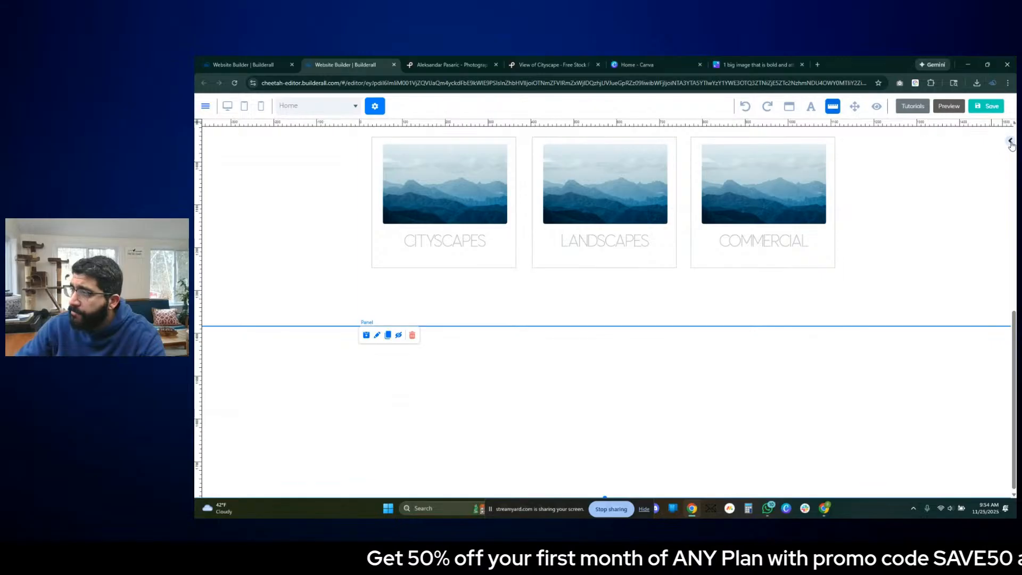
left_click(1010, 142)
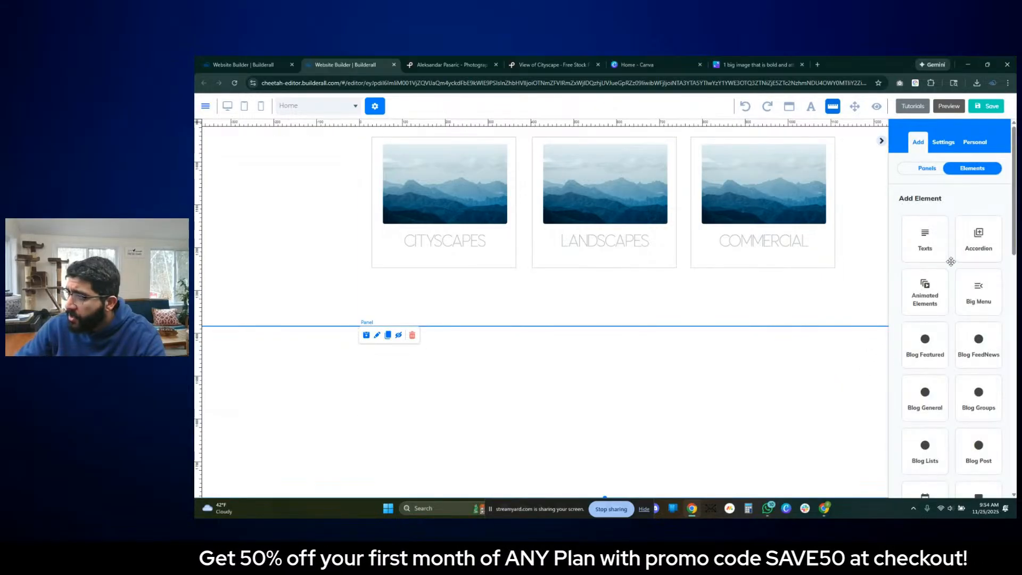
scroll(951, 262, "down", 8)
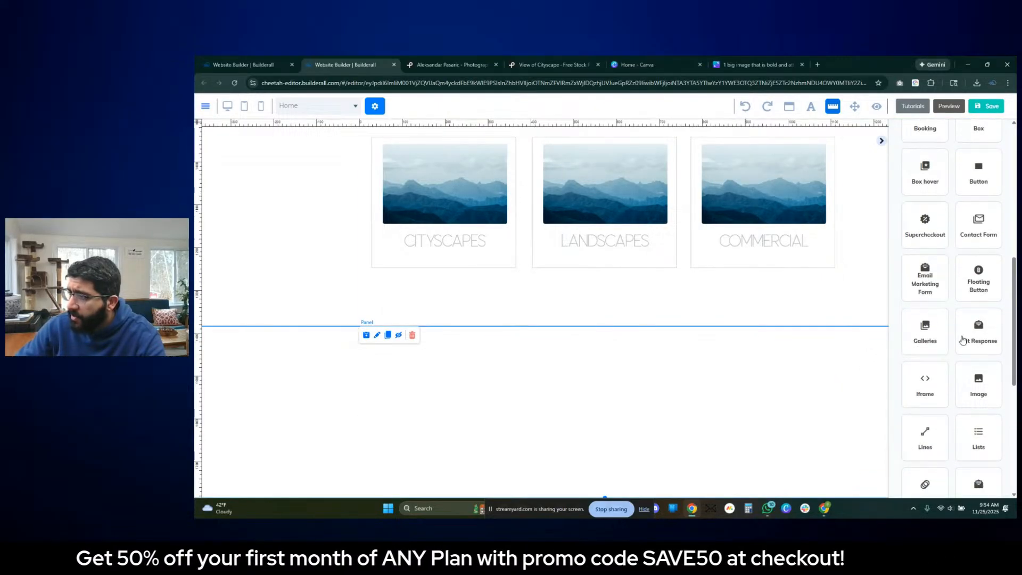
left_click(922, 332)
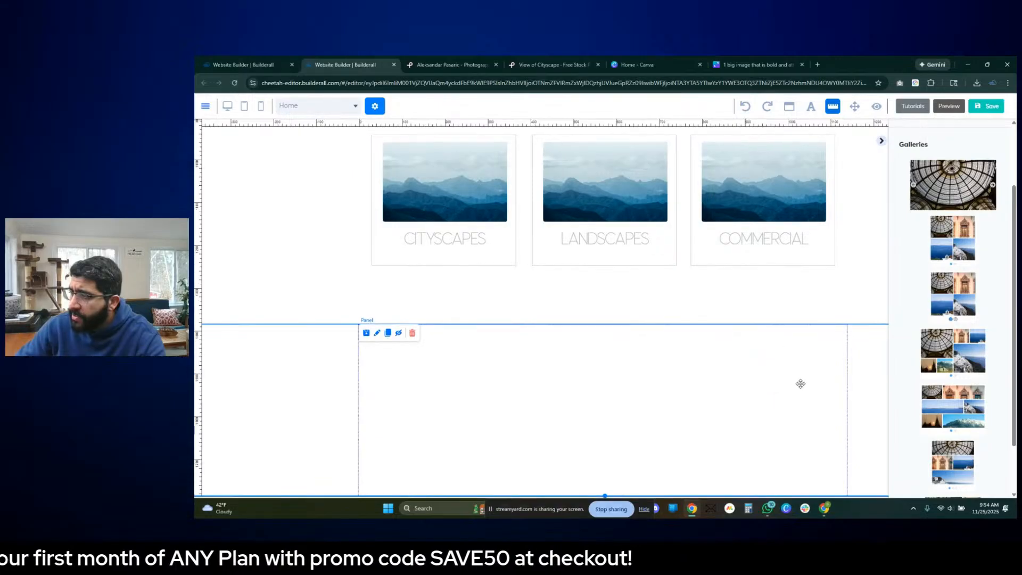
scroll(952, 356, "down", 1)
left_click_drag(964, 344, 818, 419)
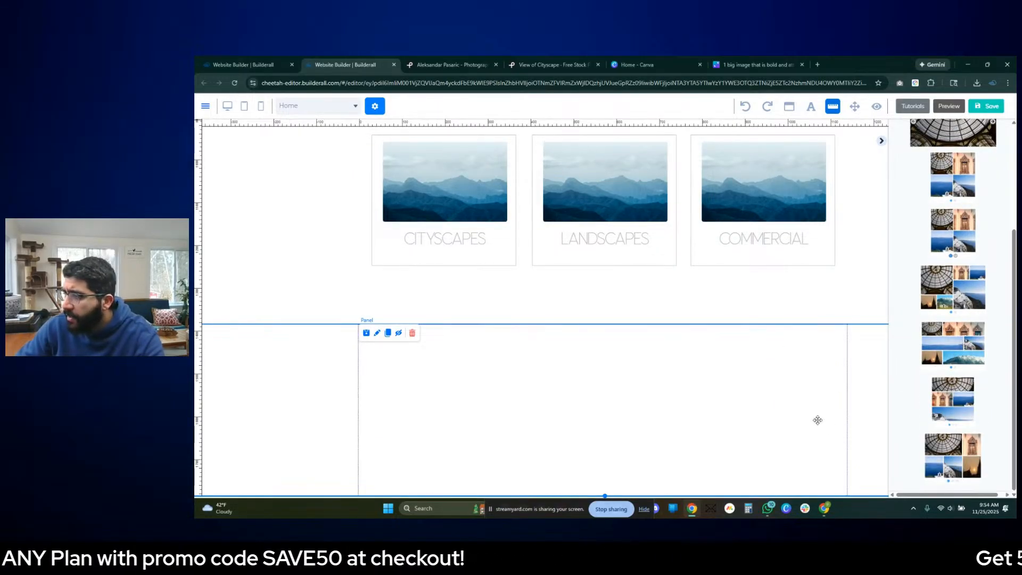
left_click_drag(792, 364, 791, 364)
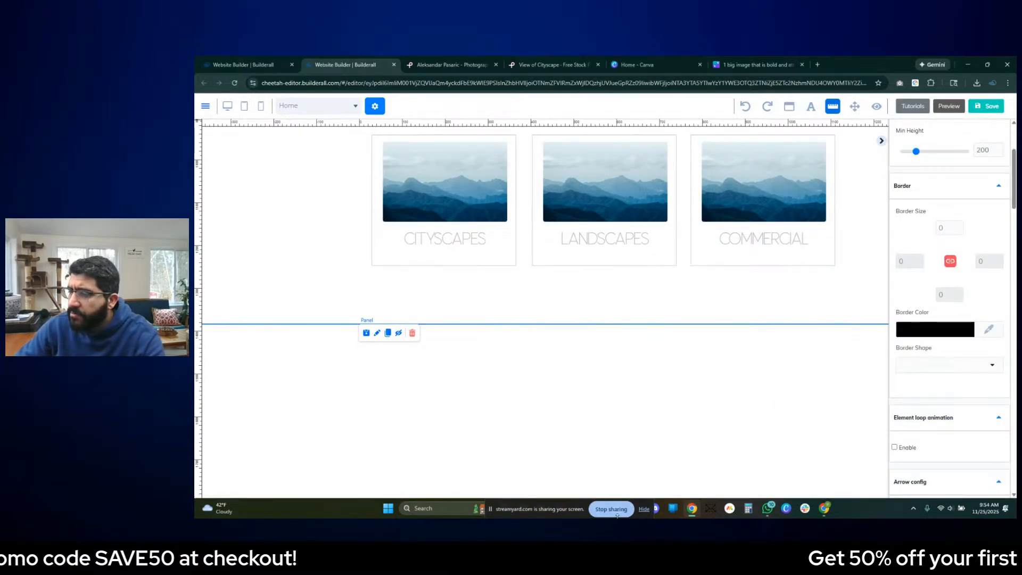
- Add a new panel at the end of the page and increase the empty panel's height to about 695
scroll(942, 181, "up", 3)
left_click(918, 142)
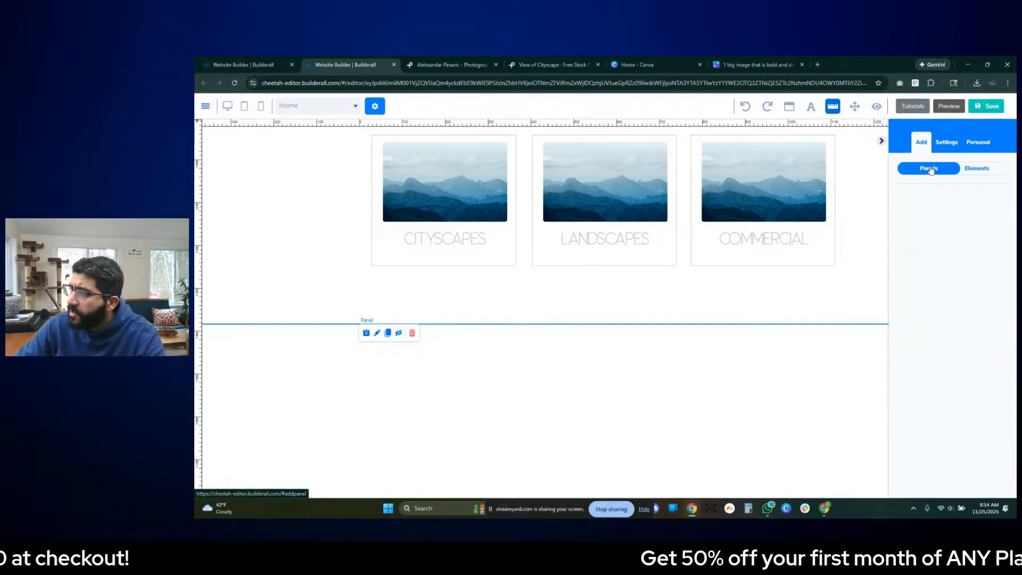
left_click(950, 220)
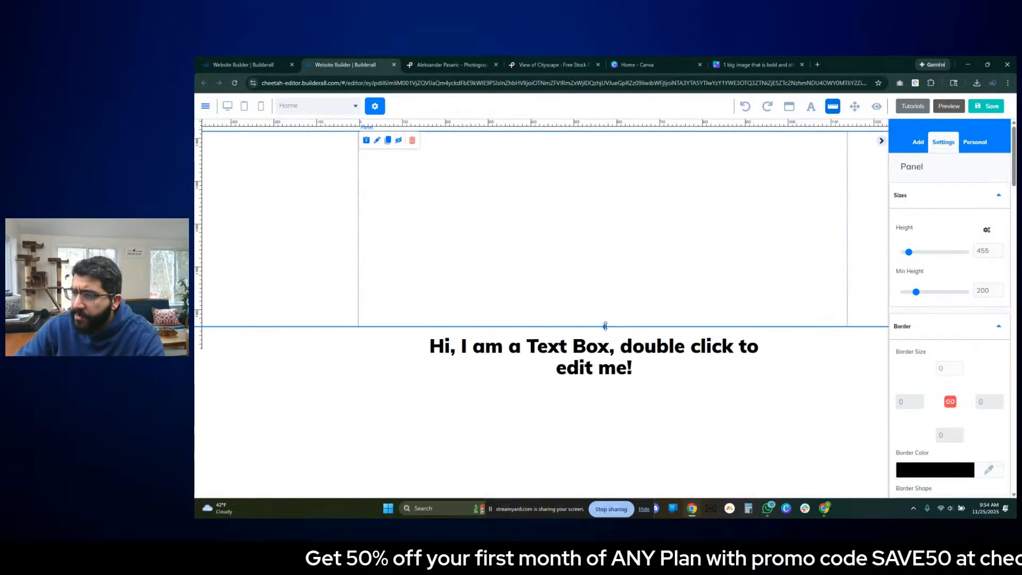
scroll(686, 317, "up", 4)
- Insert the Tiles image gallery into the empty panel below the three category boxes
left_click(919, 146)
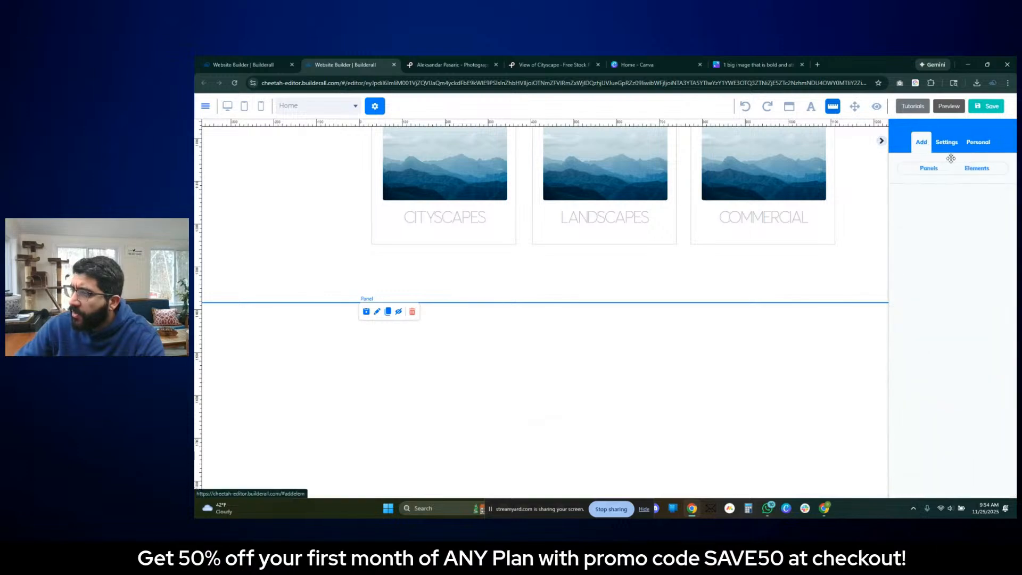
left_click(949, 144)
left_click(918, 142)
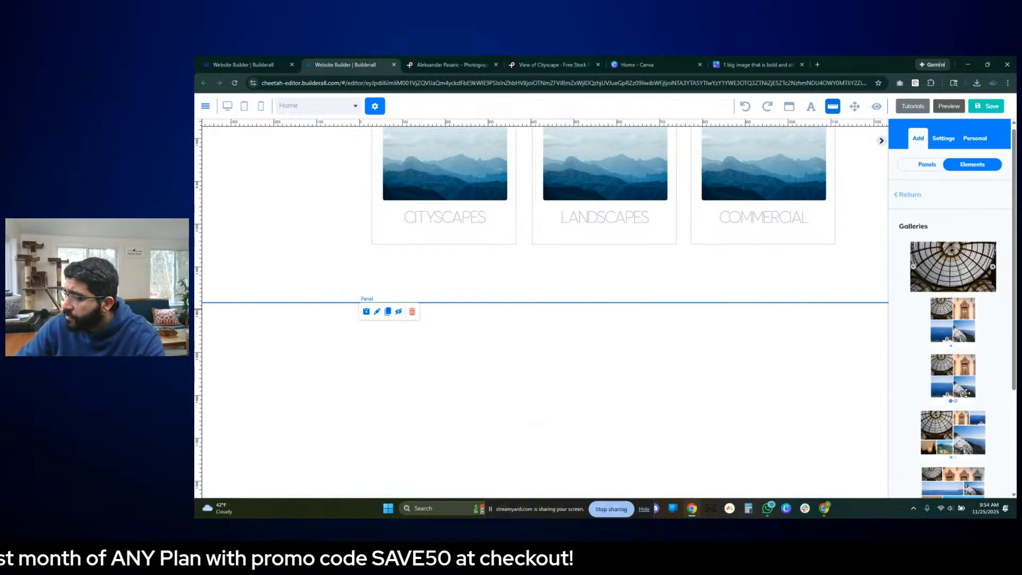
scroll(956, 380, "down", 3)
left_click_drag(965, 364, 793, 411)
left_click(574, 318)
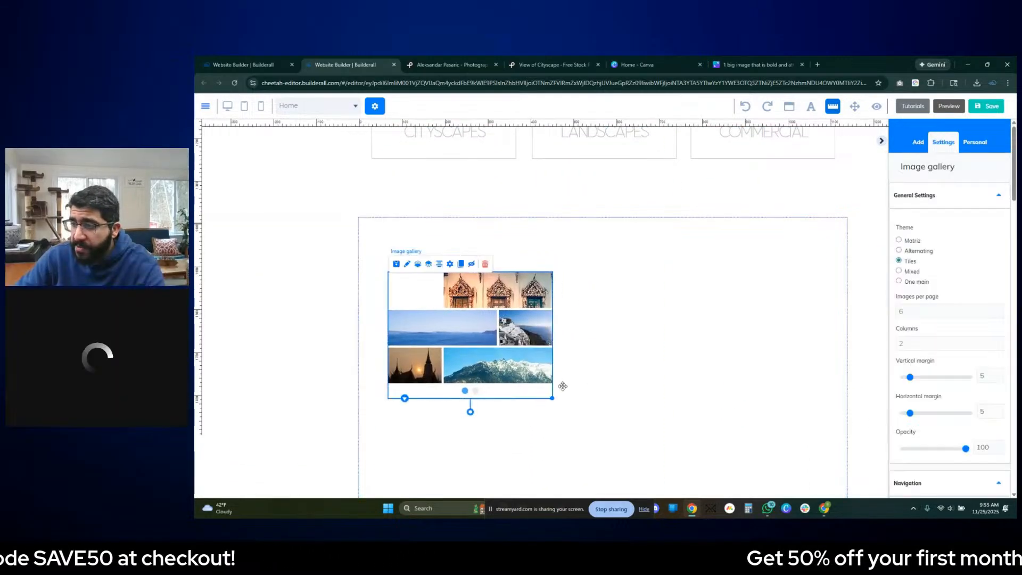
- Enlarge the image gallery to nearly the panel's full content width, reposition it within the panel, and collapse the settings sidebar
left_click_drag(552, 392, 839, 489)
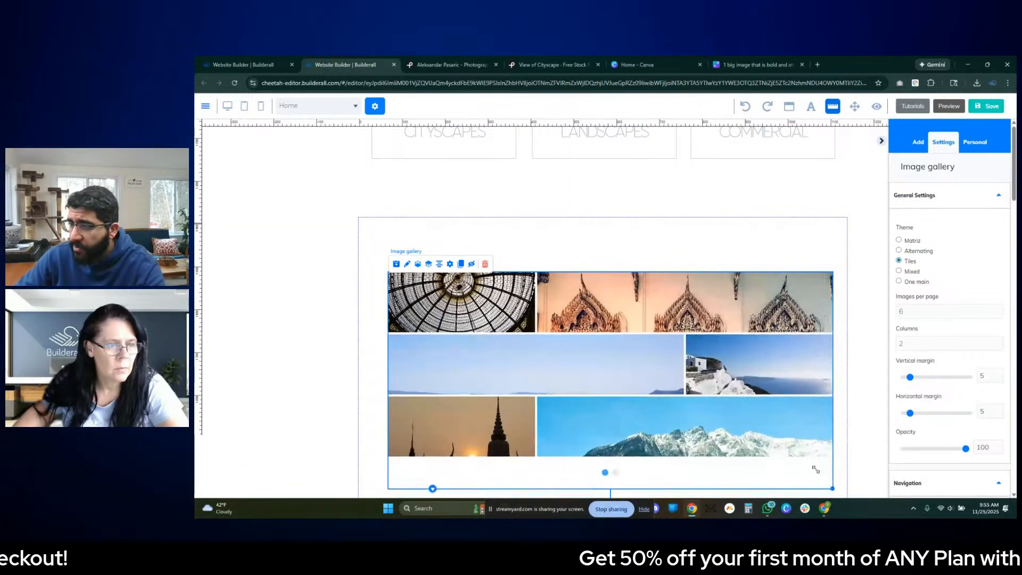
left_click_drag(744, 410, 739, 390)
left_click(857, 373)
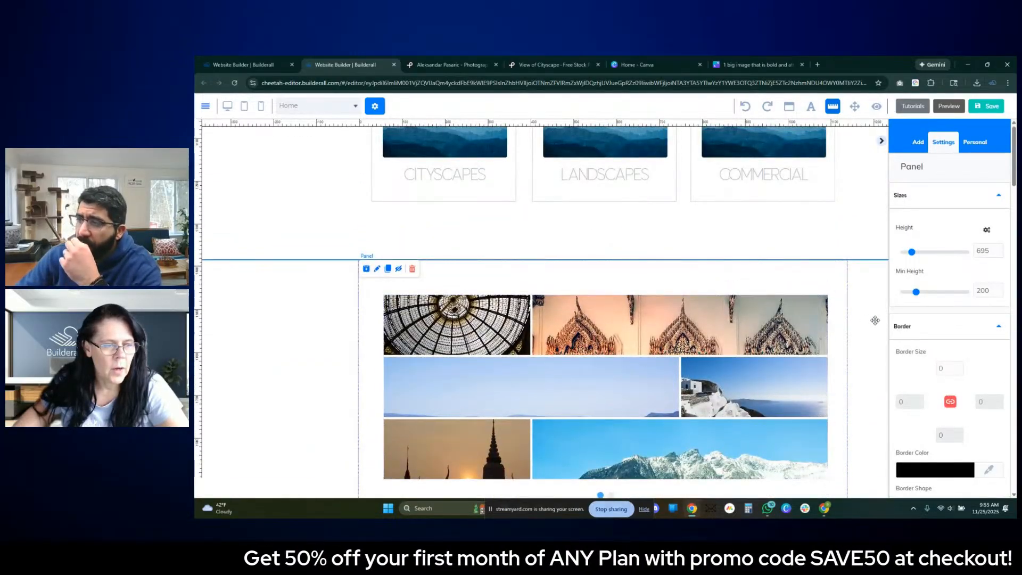
scroll(686, 365, "up", 2)
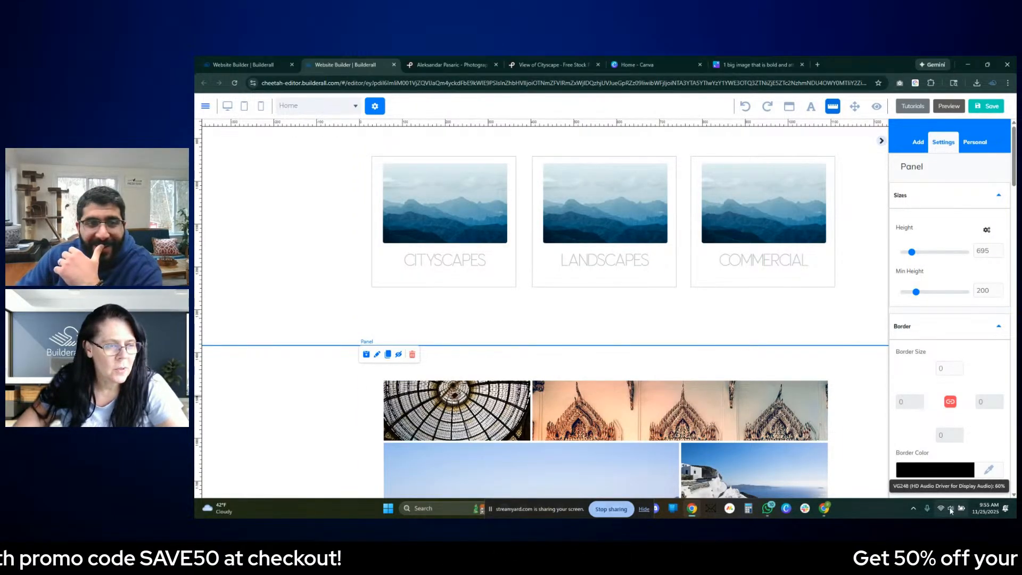
scroll(951, 511, "up", 3)
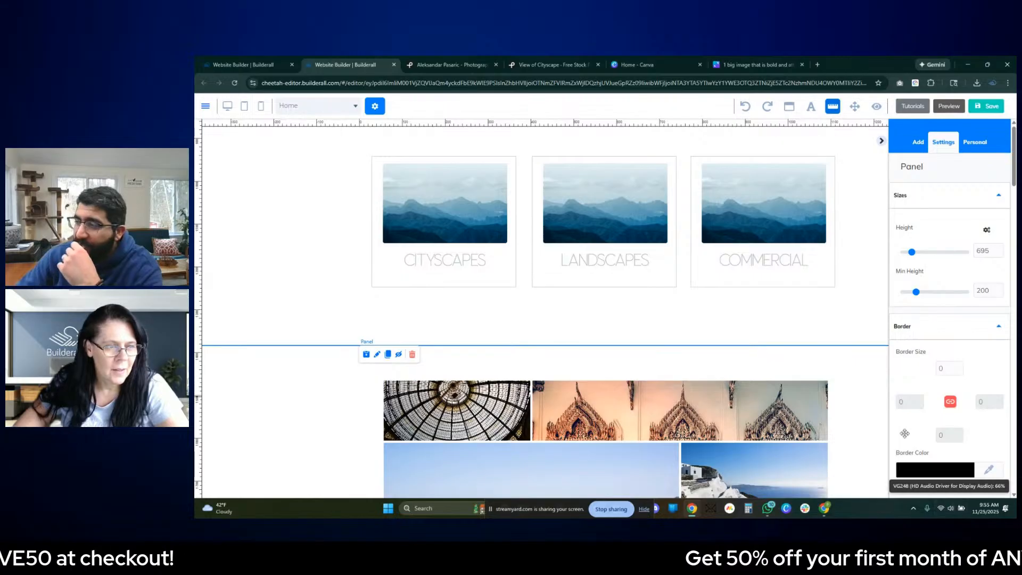
left_click(880, 142)
- Examine the large image, three image boxes, text columns and gallery in the Canva wireframe, and return to the Builderall editor
left_click(744, 64)
scroll(787, 270, "up", 6)
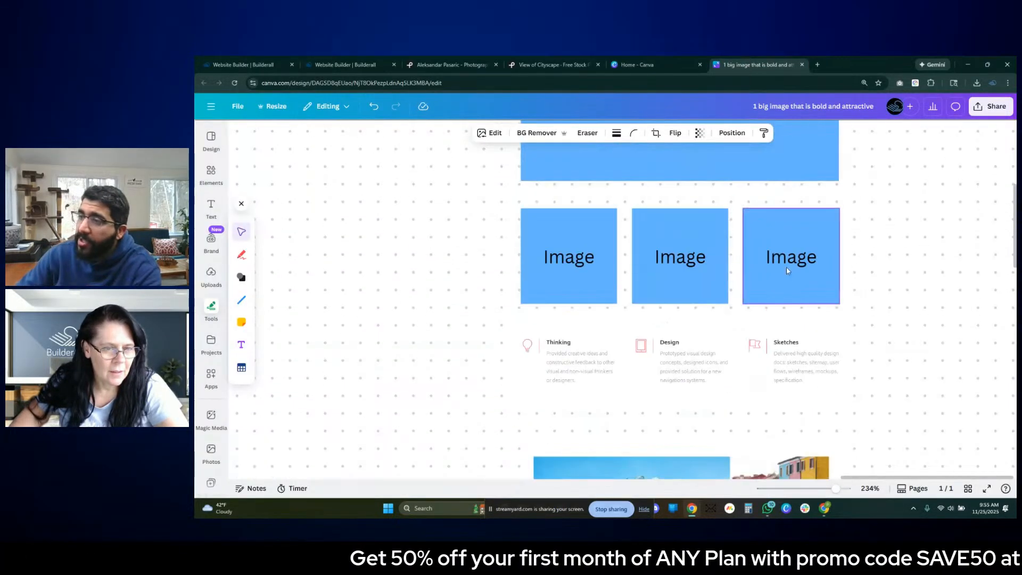
scroll(786, 271, "up", 5)
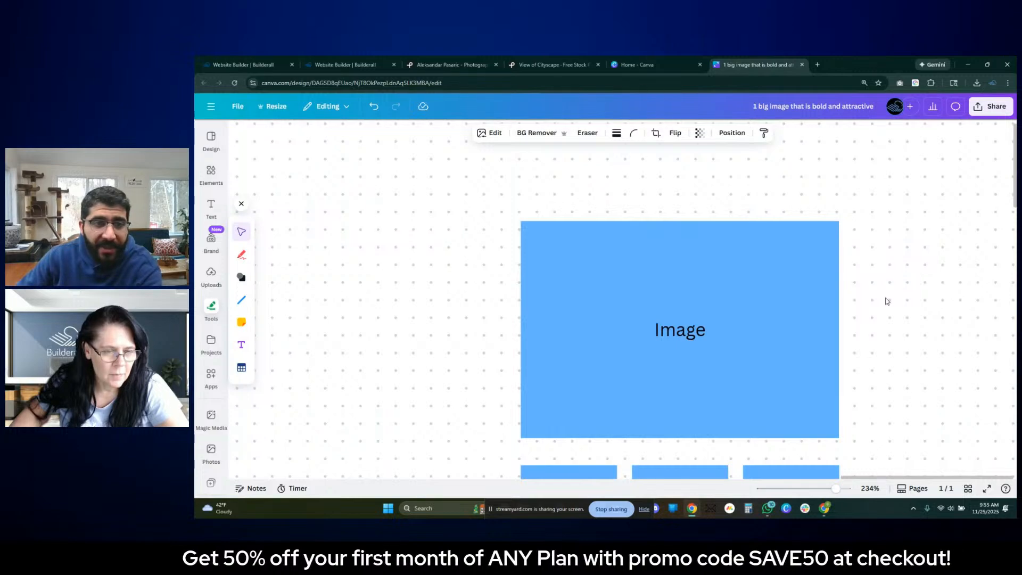
scroll(886, 301, "down", 3)
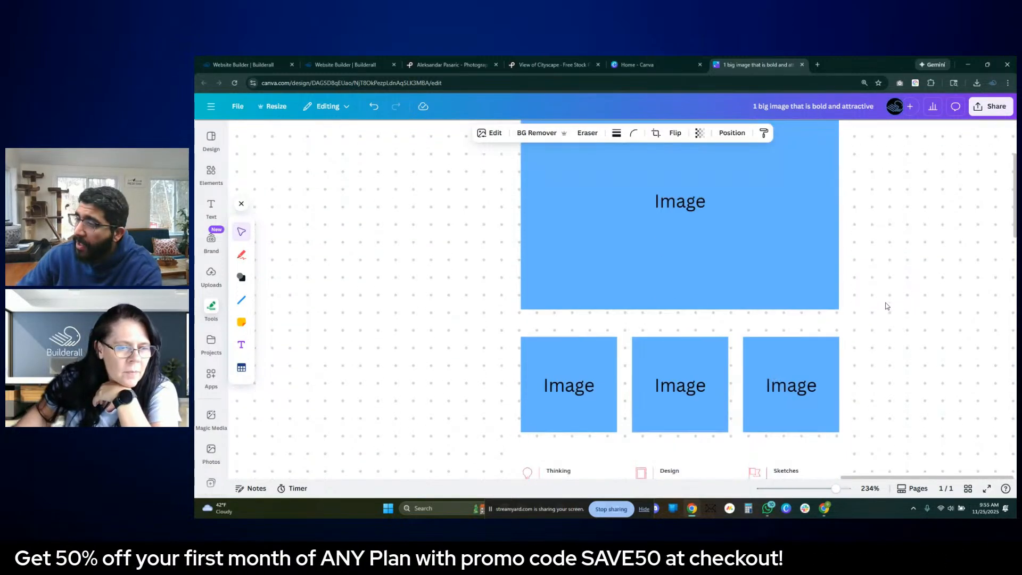
scroll(886, 306, "down", 4)
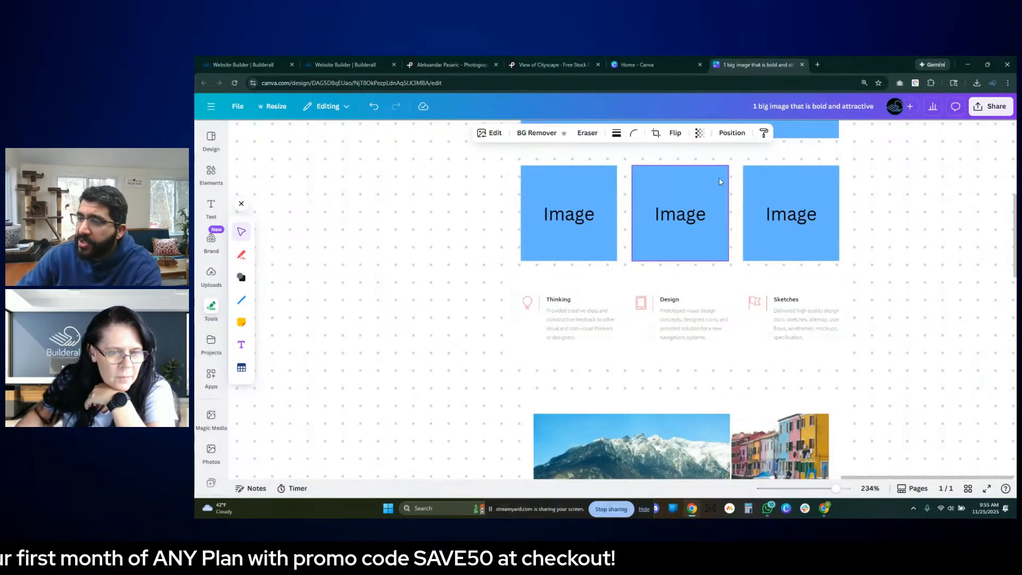
scroll(763, 284, "up", 2)
scroll(758, 291, "up", 1)
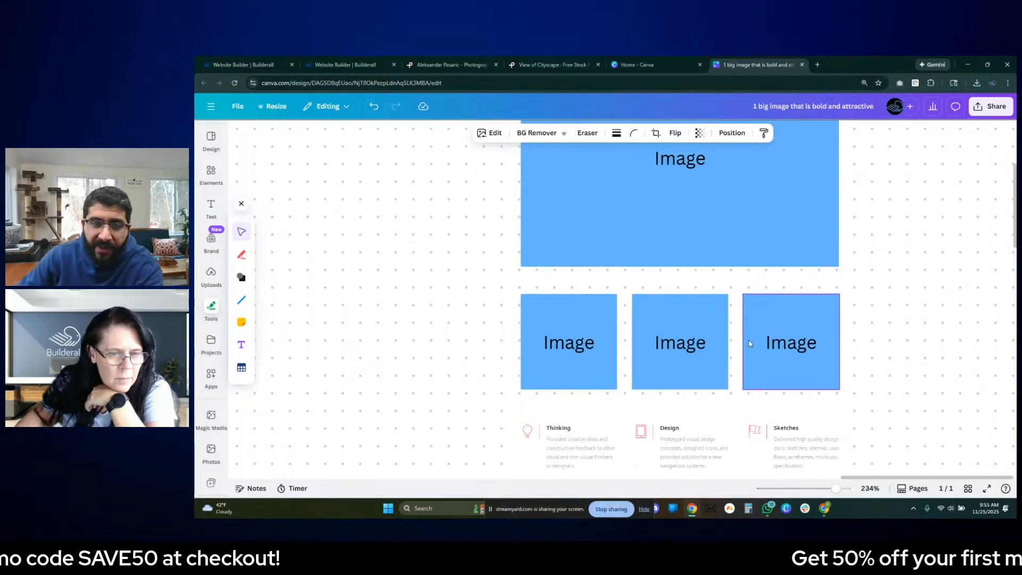
scroll(750, 343, "down", 7)
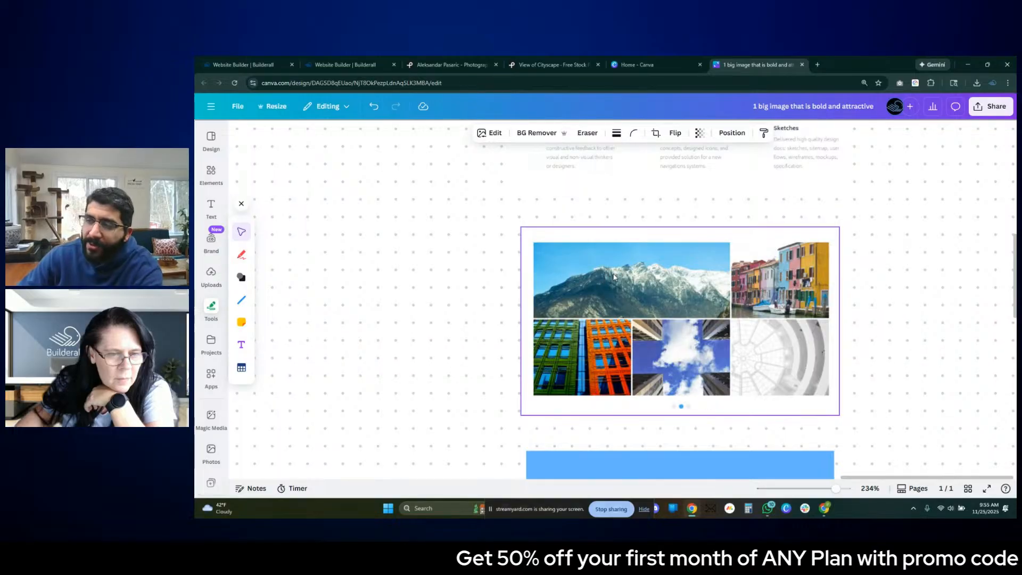
left_click(328, 65)
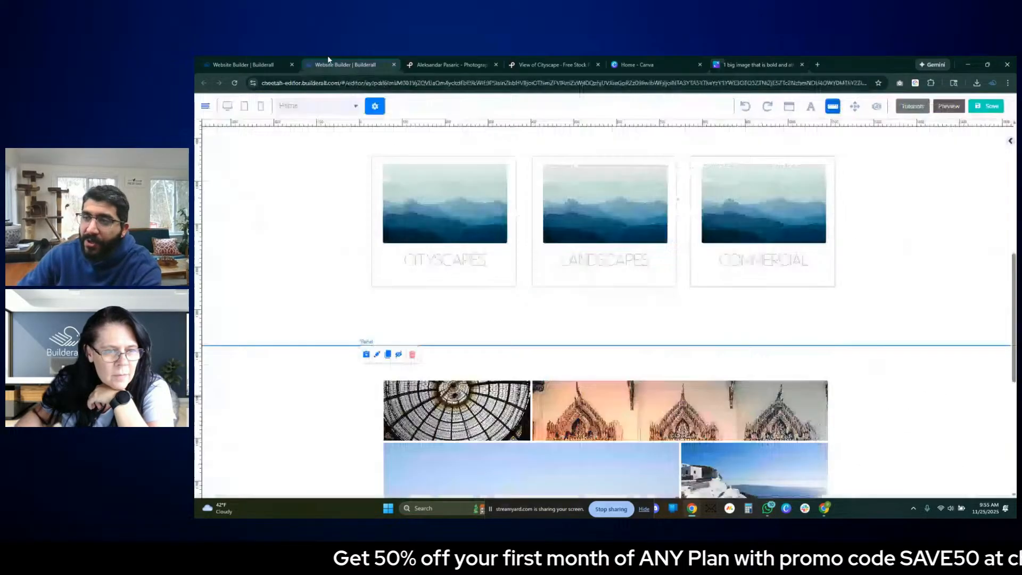
- View the header of the photographer's Pexels profile and switch back to the Builderall editor
left_click(478, 65)
scroll(572, 277, "up", 15)
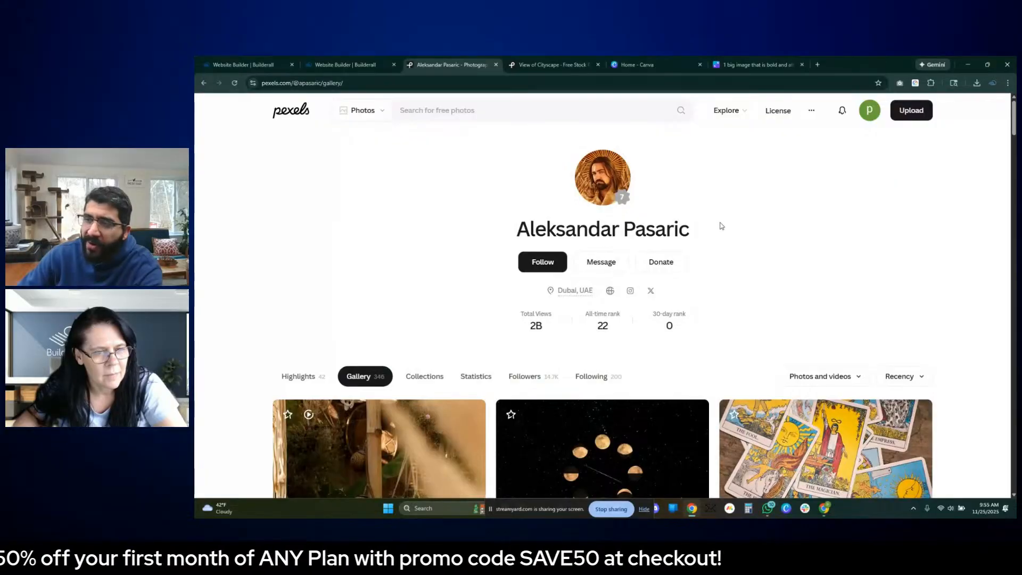
left_click(371, 65)
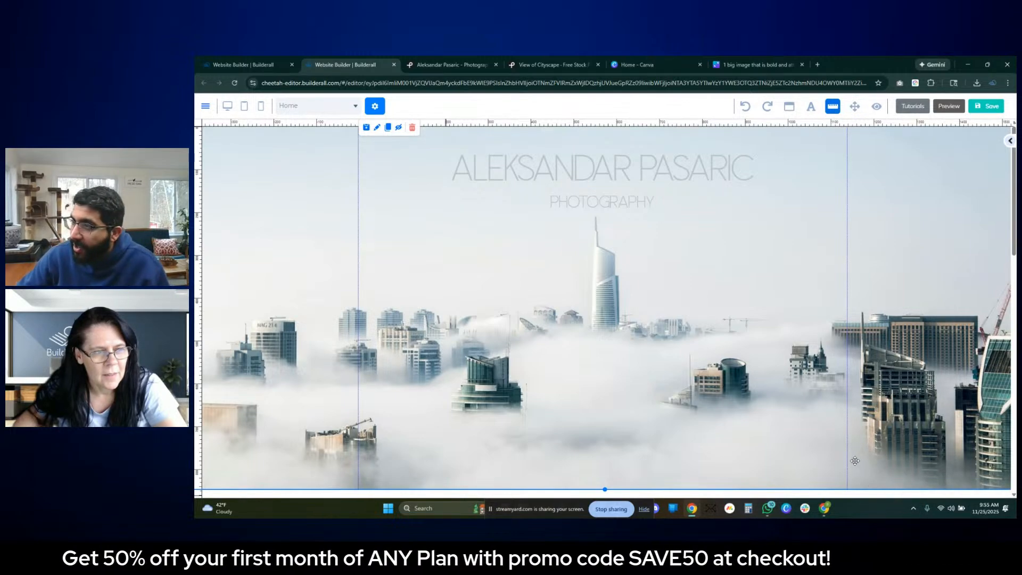
- Review the built page from the cityscape hero through the three category boxes to the image gallery
scroll(783, 421, "down", 5)
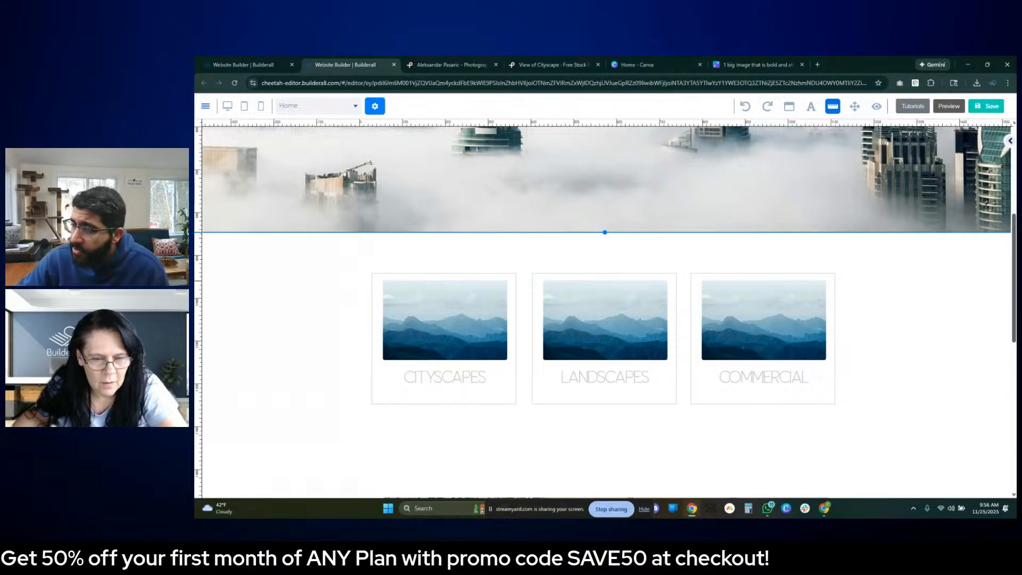
scroll(554, 322, "down", 4)
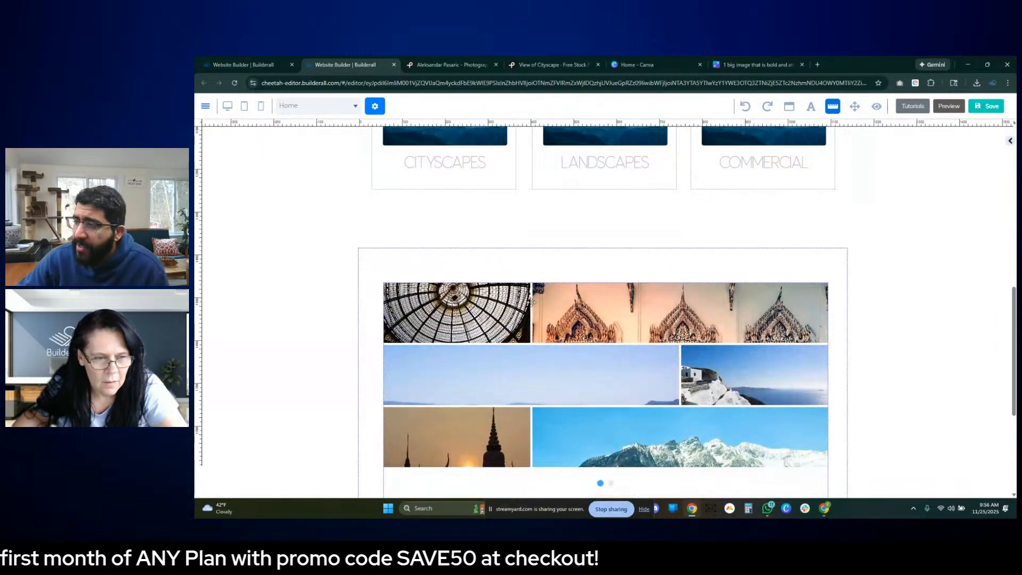
scroll(660, 307, "down", 3)
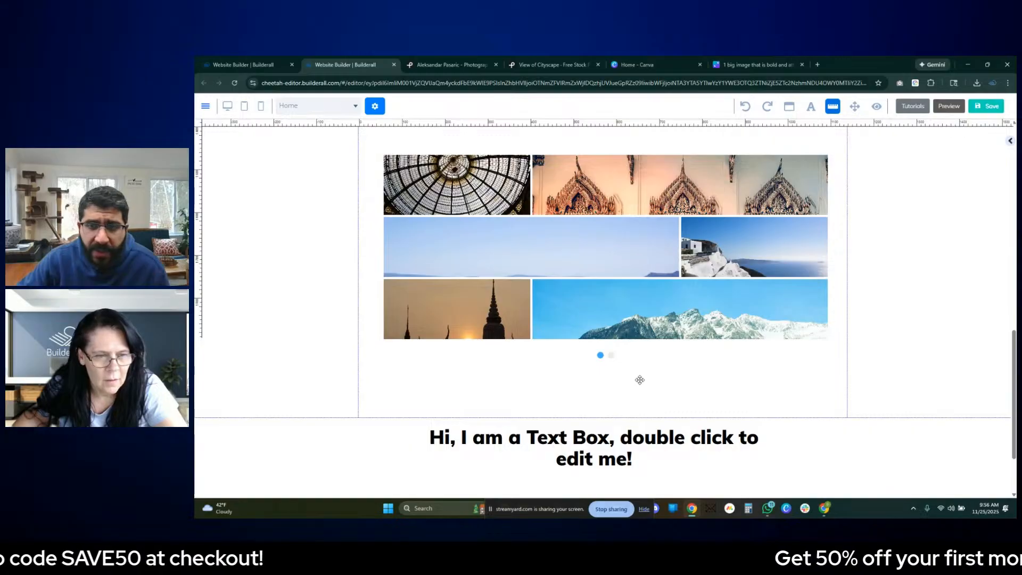
scroll(647, 386, "up", 6)
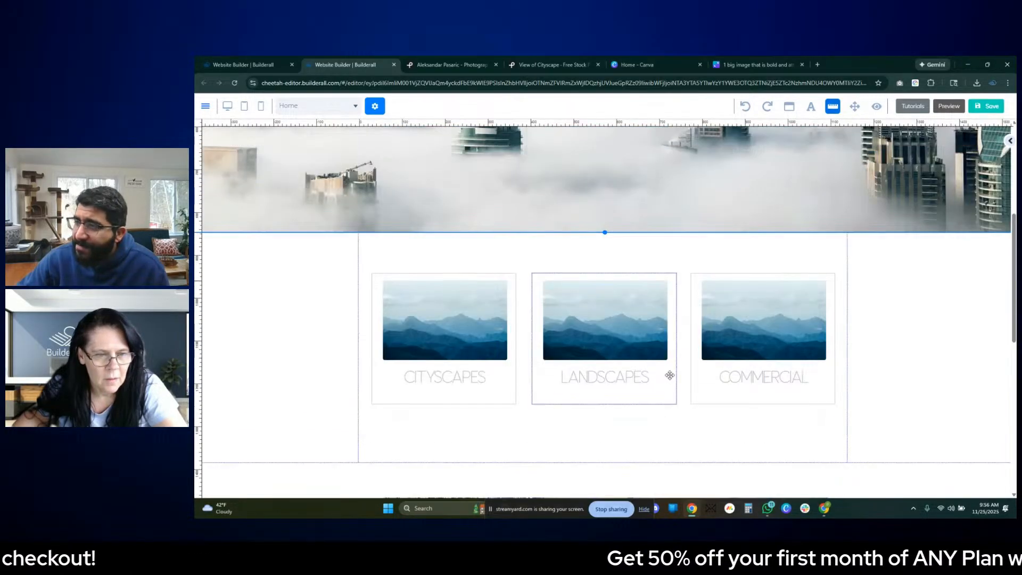
scroll(669, 375, "down", 3)
scroll(743, 366, "up", 3)
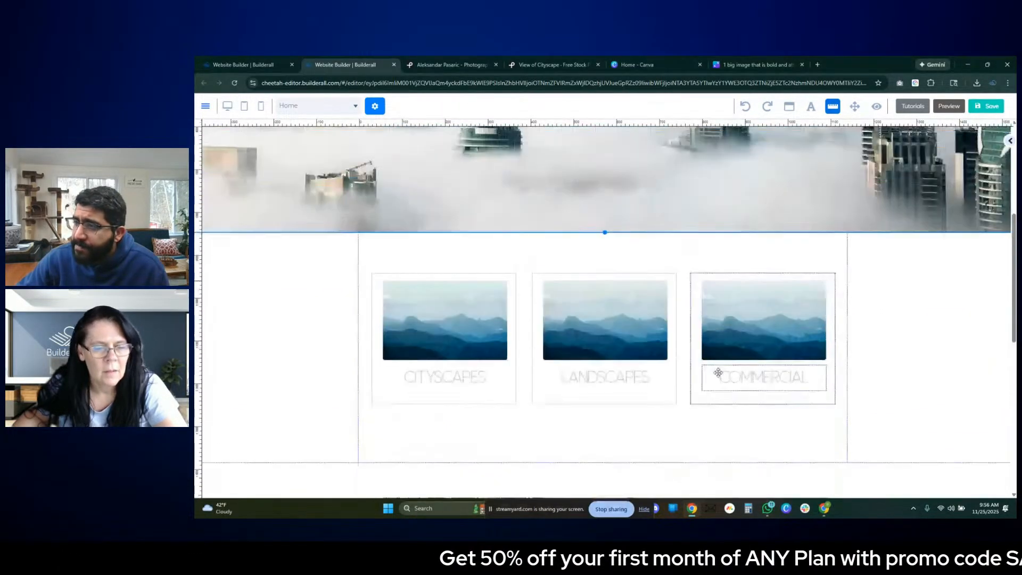
scroll(676, 373, "down", 2)
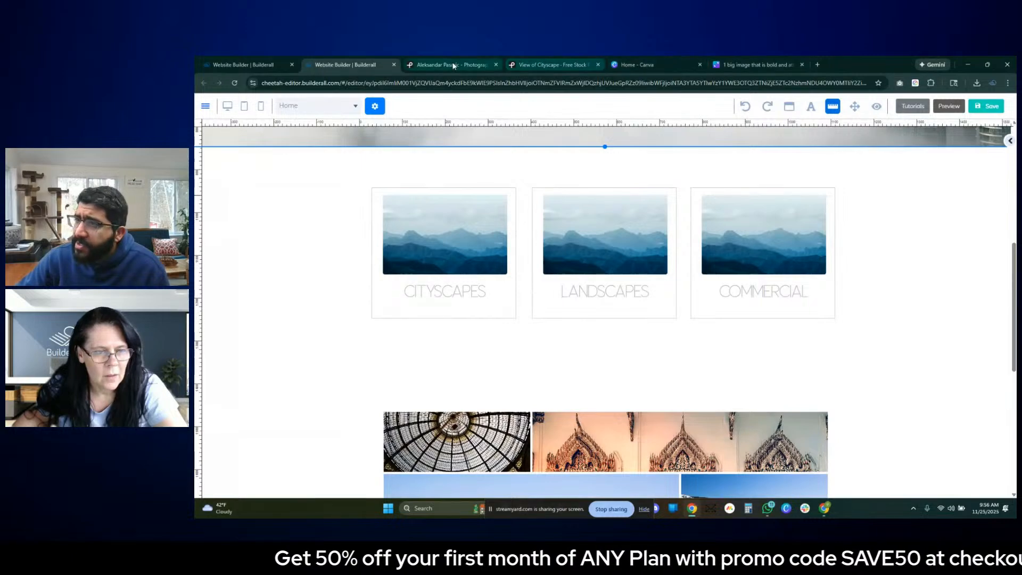
- Browse the related photos on the Pexels cityscape page, close that page, and return to the photographer's Pexels profile
left_click(542, 60)
scroll(655, 311, "down", 5)
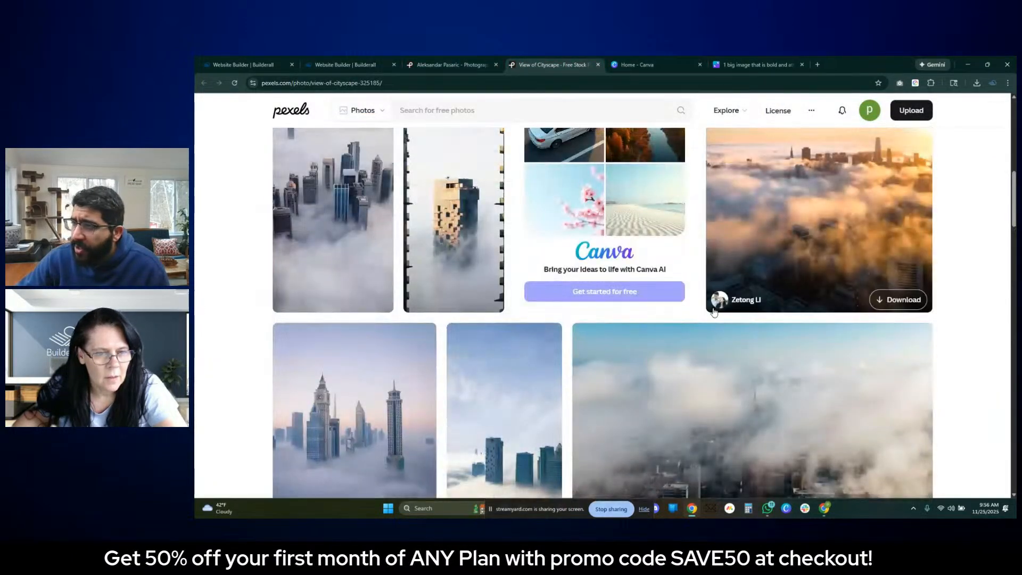
scroll(716, 309, "up", 5)
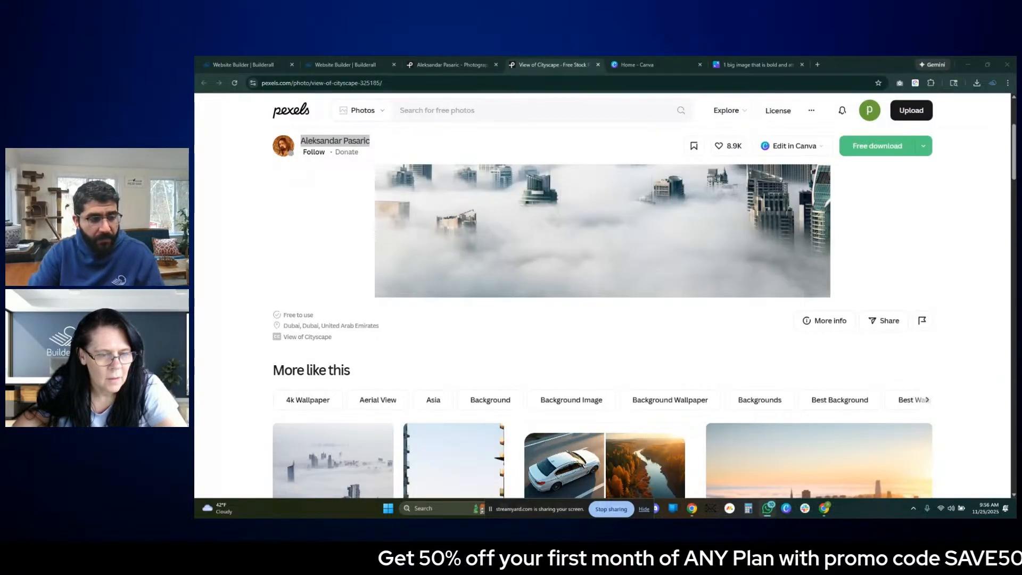
scroll(373, 229, "down", 3)
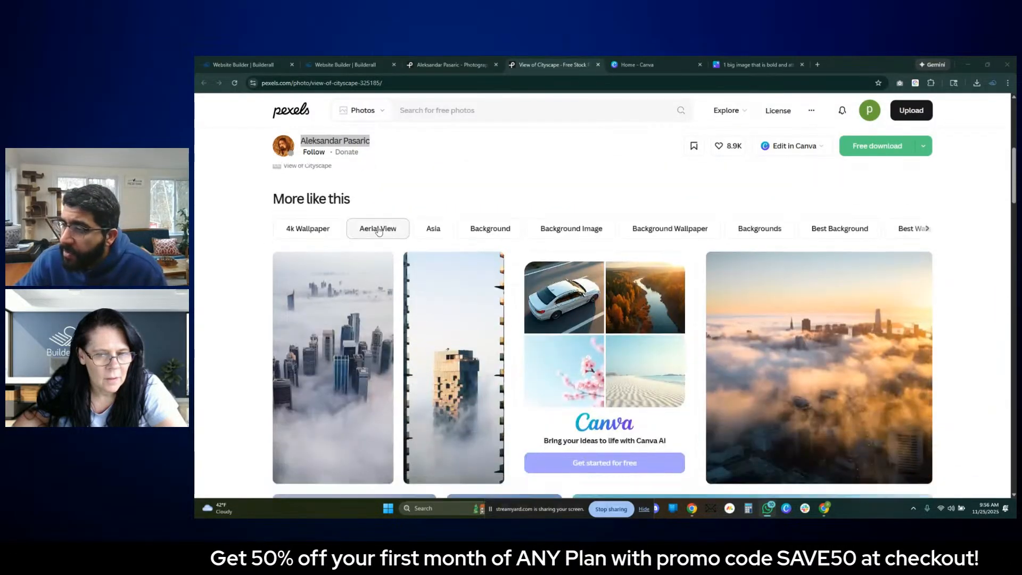
left_click(430, 245)
scroll(430, 242, "up", 5)
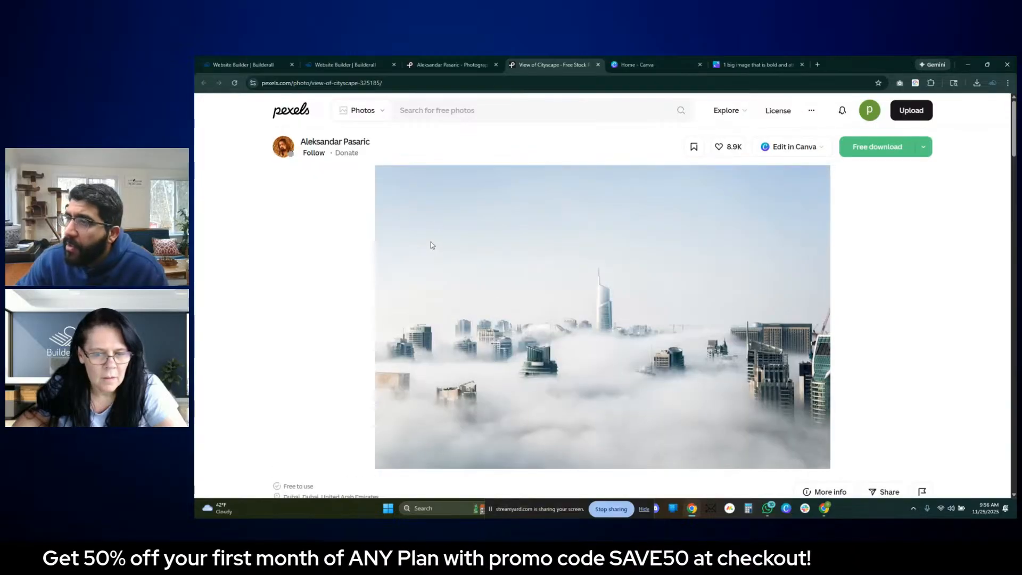
left_click(441, 65)
left_click(597, 64)
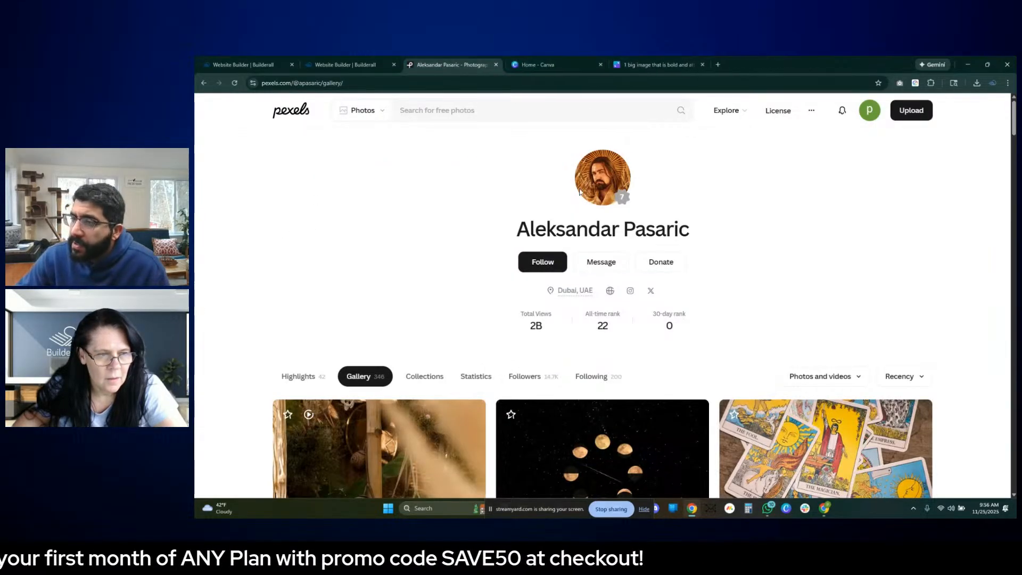
- Open the tropical sunset seascape photo from the photographer's Pexels gallery and inspect it enlarged and at normal size
scroll(582, 238, "down", 5)
scroll(582, 238, "down", 10)
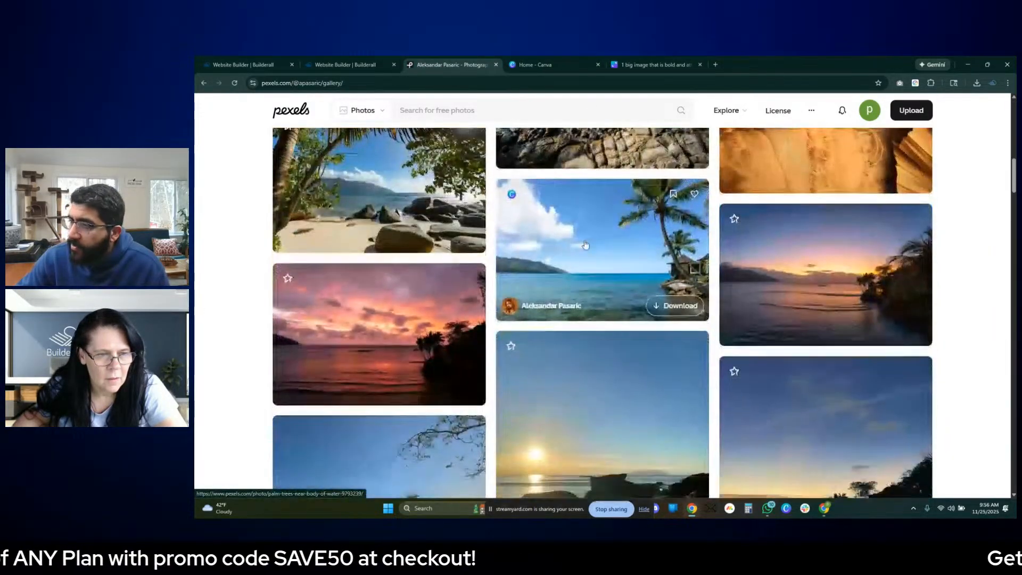
scroll(585, 244, "up", 5)
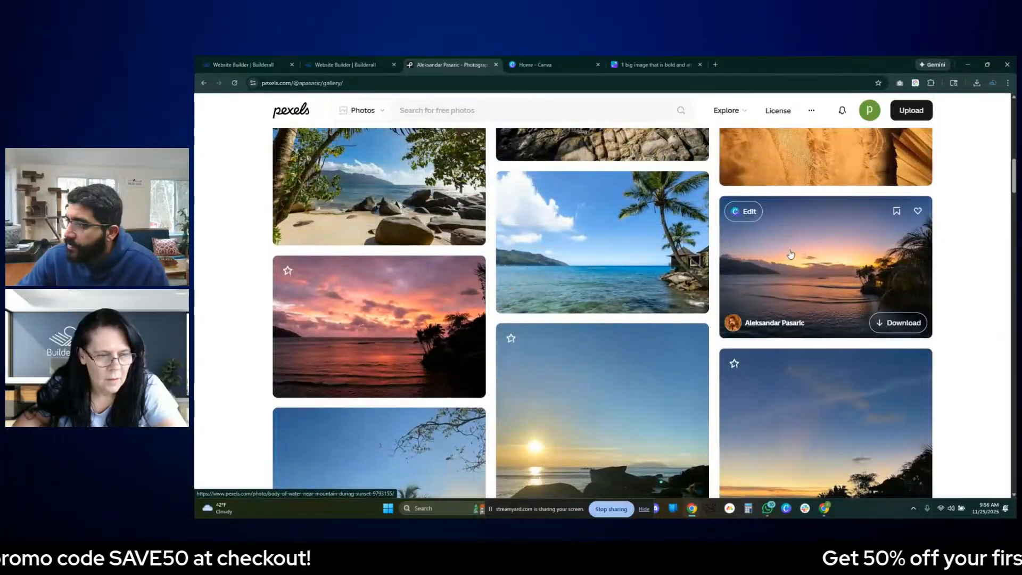
left_click(783, 278)
scroll(800, 301, "down", 9)
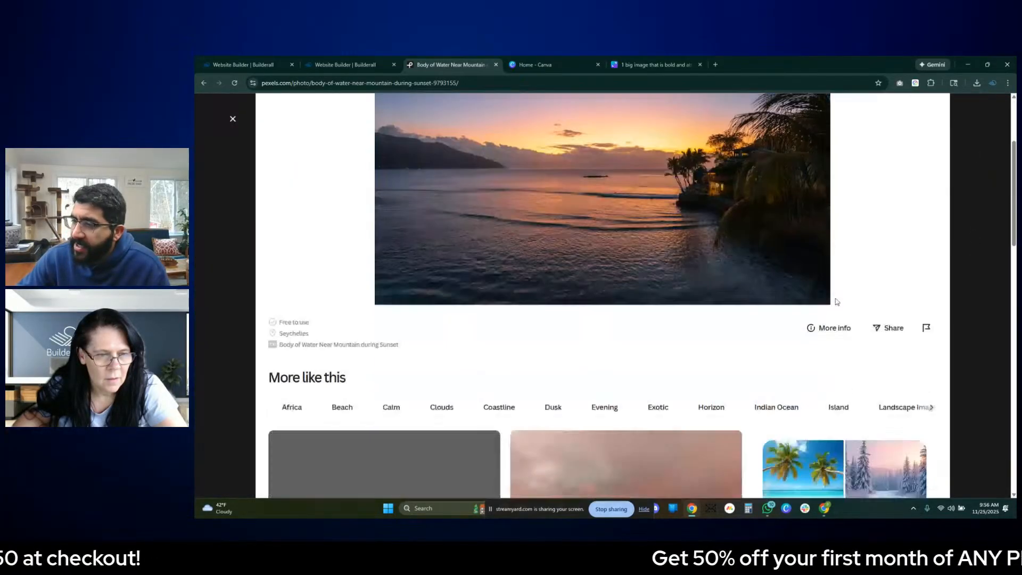
scroll(838, 298, "up", 9)
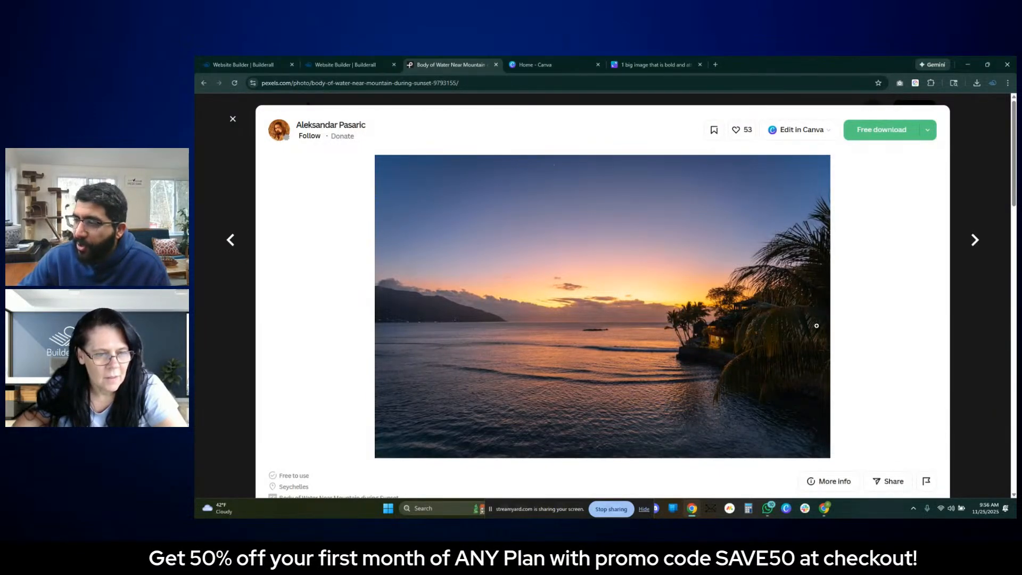
left_click(716, 335)
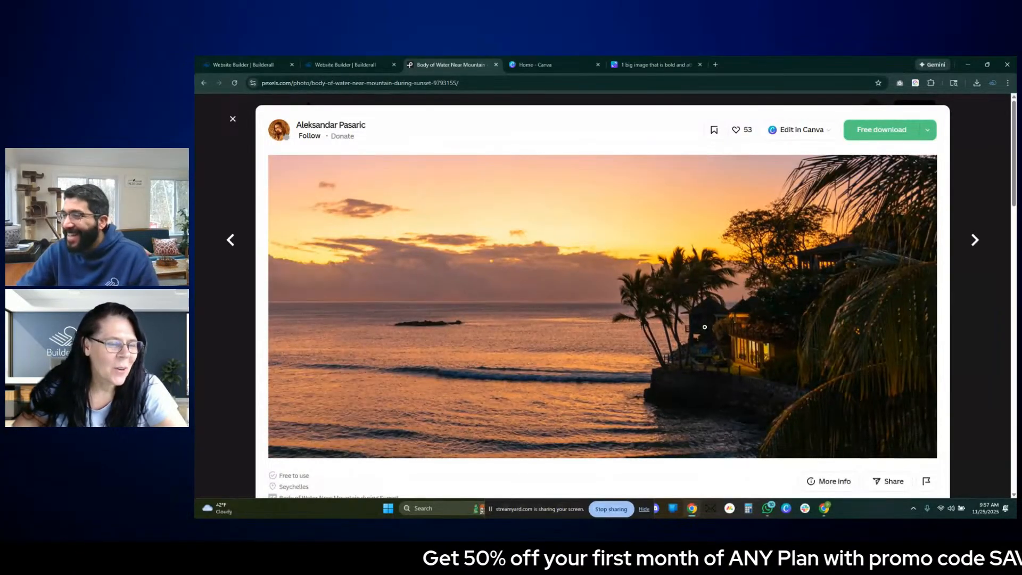
left_click(658, 321)
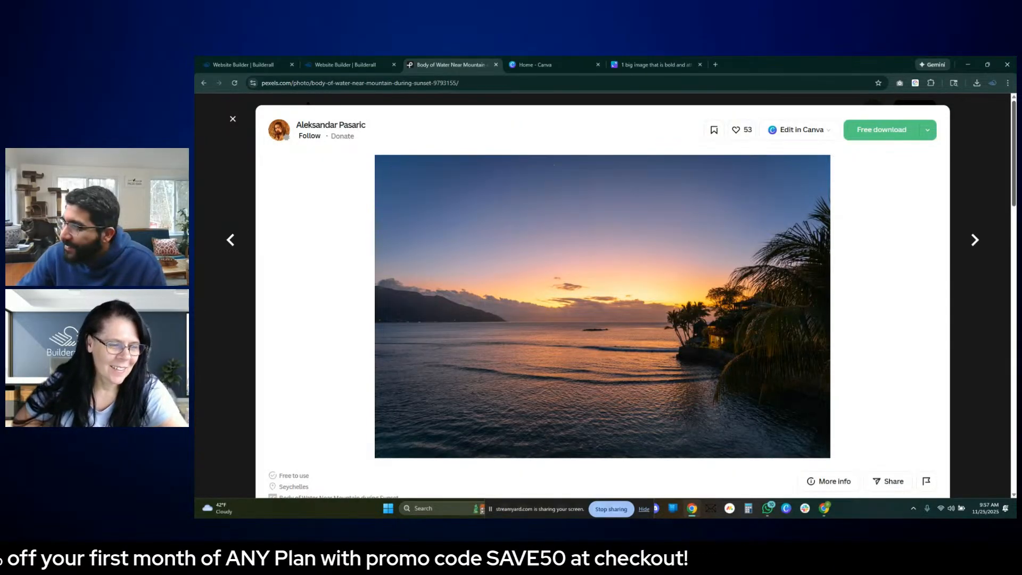
- Download the sunset seascape photo in the Large 1920x1280 size and return to the photographer's gallery
left_click(927, 131)
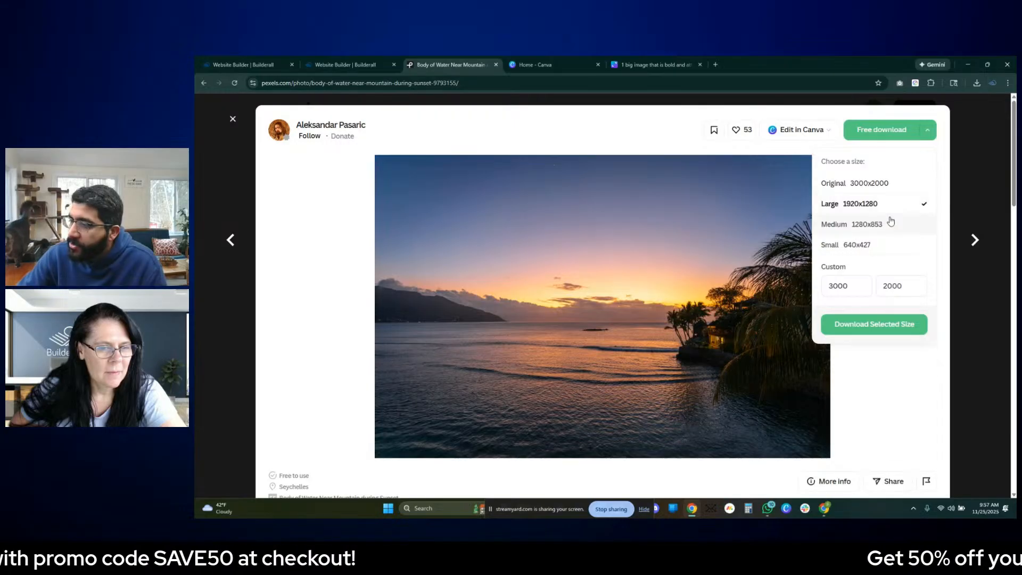
left_click(874, 331)
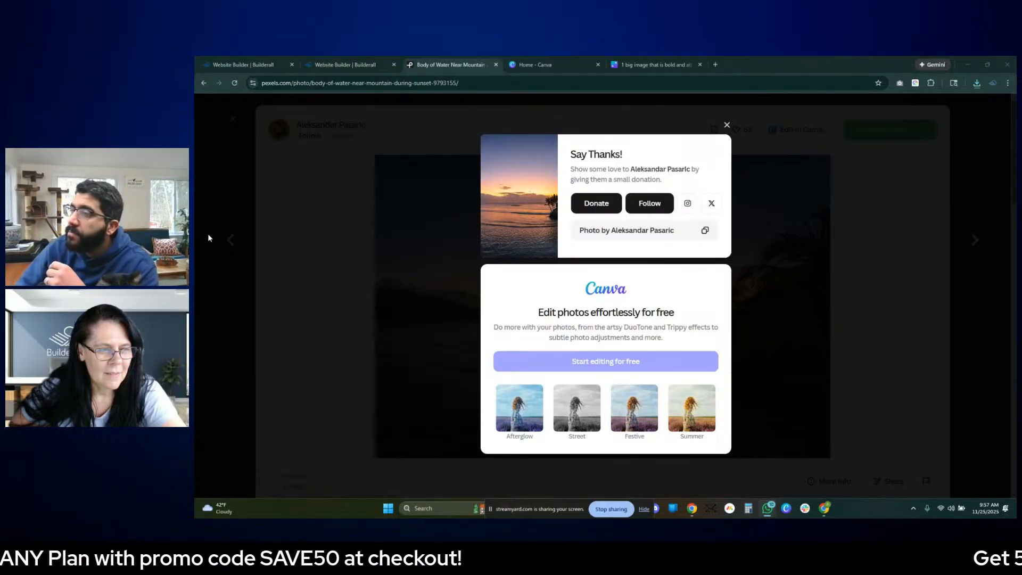
left_click(752, 121)
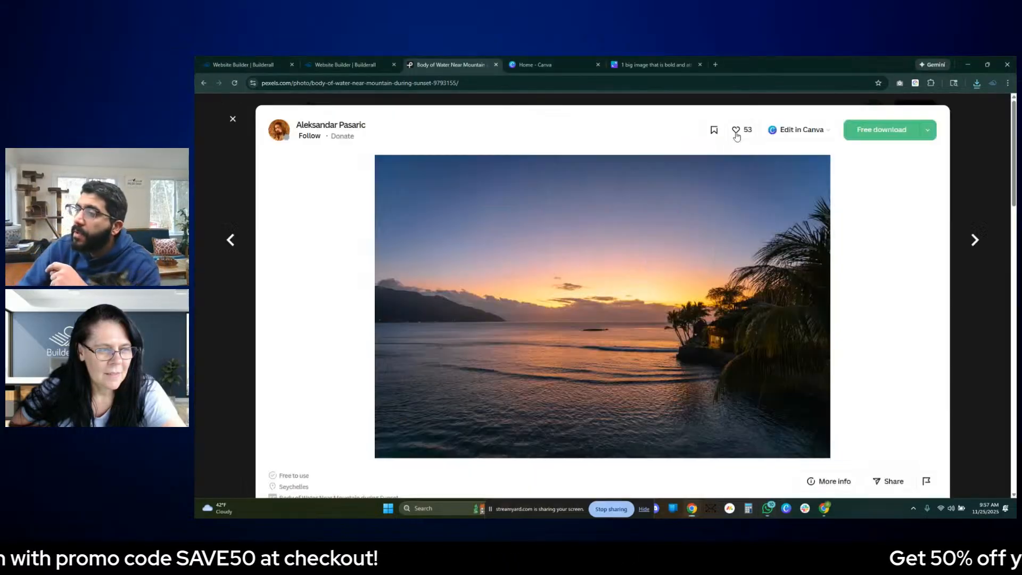
left_click(988, 157)
- Browse the photographer's gallery through the beach, skyline, food and night-street photos for another image to use
scroll(854, 216, "down", 5)
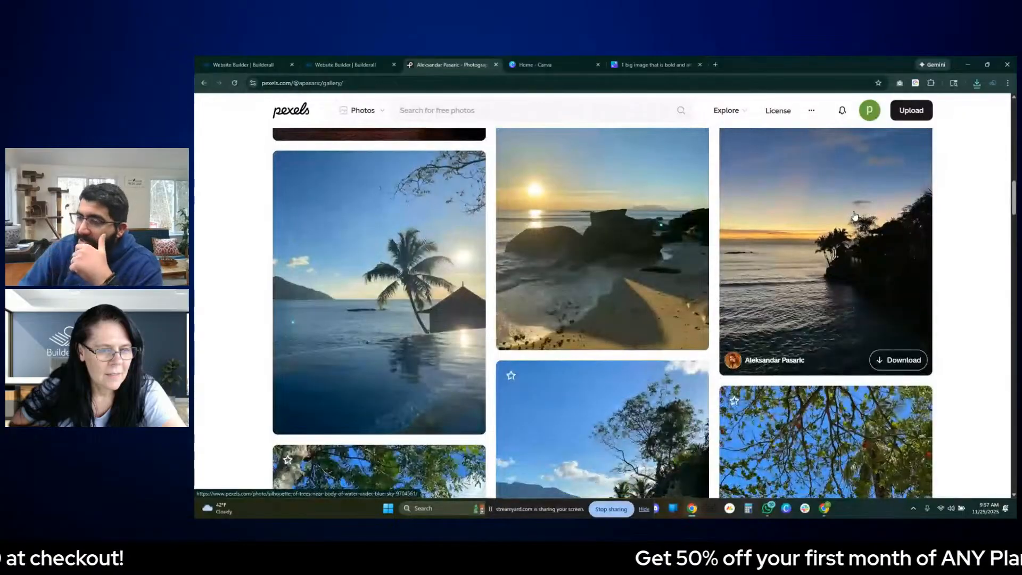
scroll(854, 216, "down", 10)
scroll(853, 222, "down", 10)
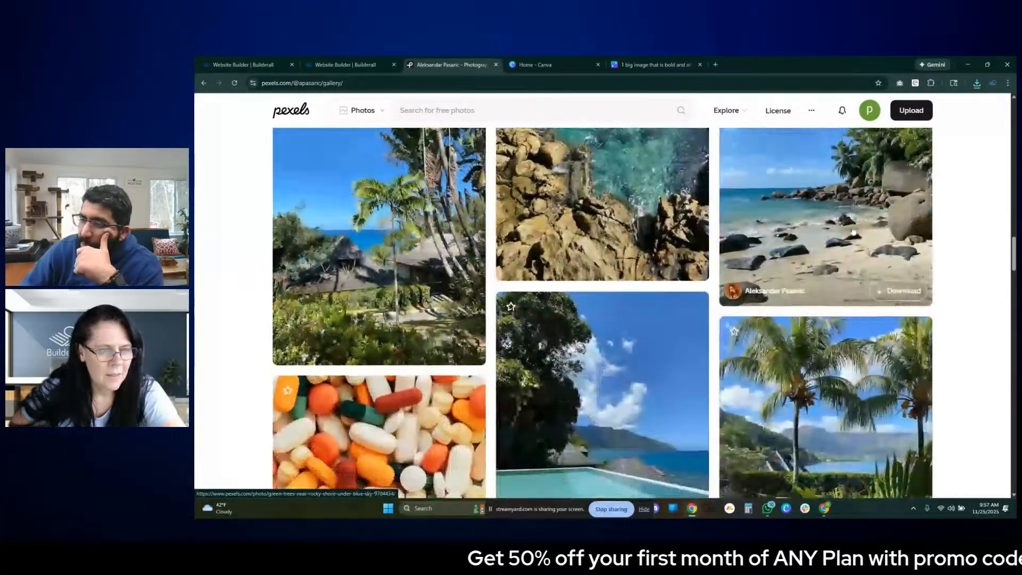
scroll(853, 231, "down", 10)
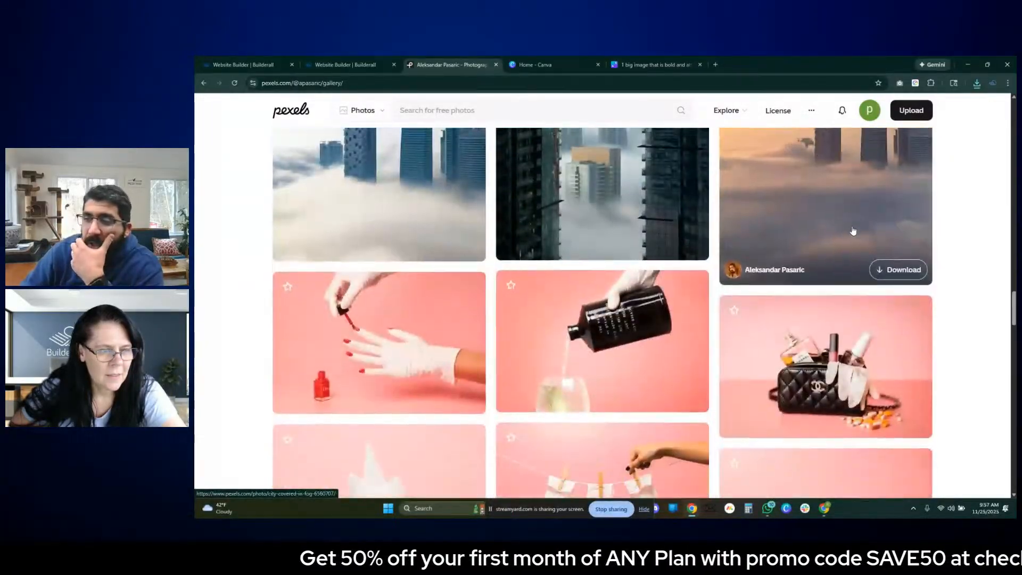
scroll(853, 230, "down", 10)
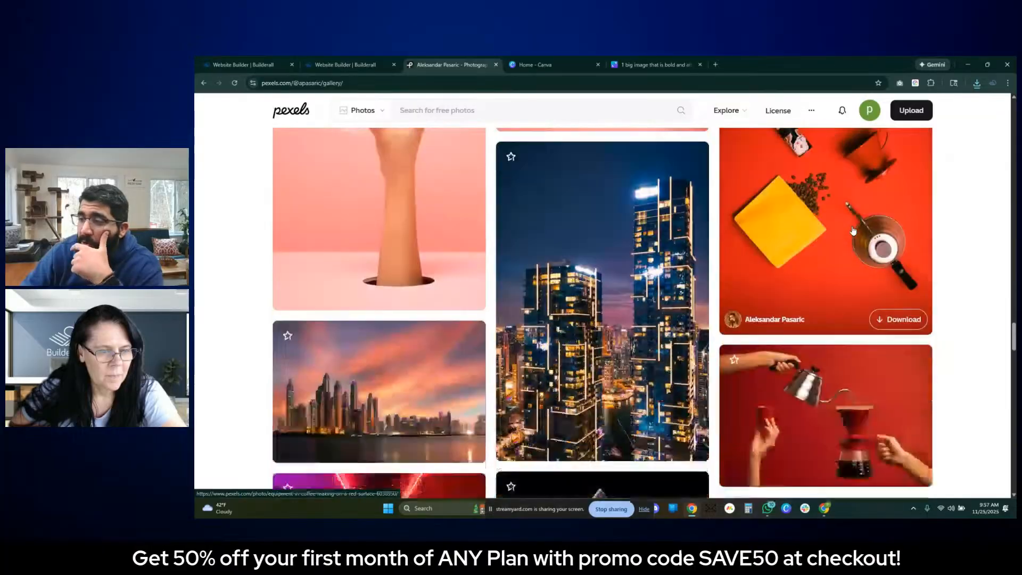
scroll(853, 231, "down", 10)
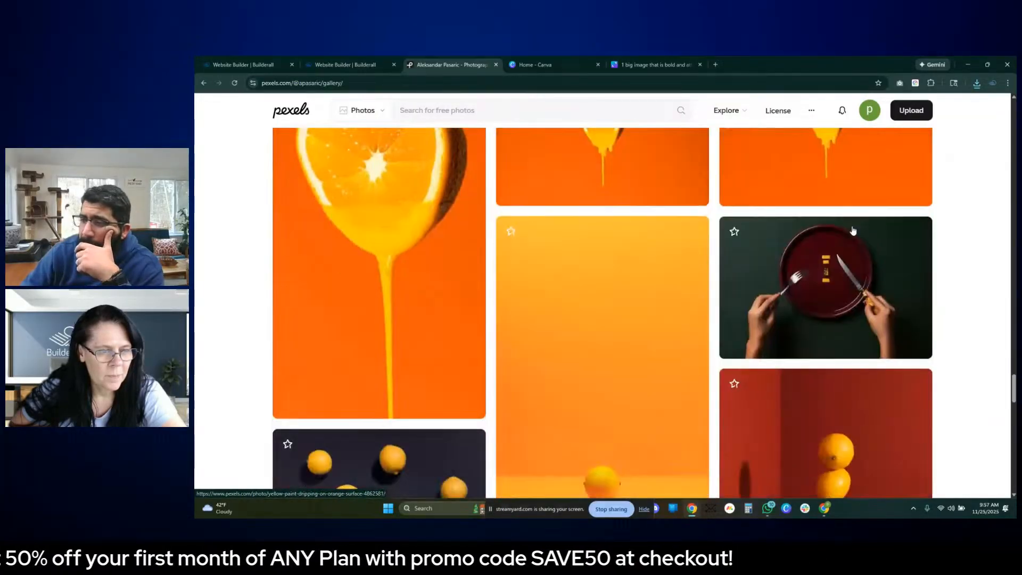
scroll(852, 235, "down", 10)
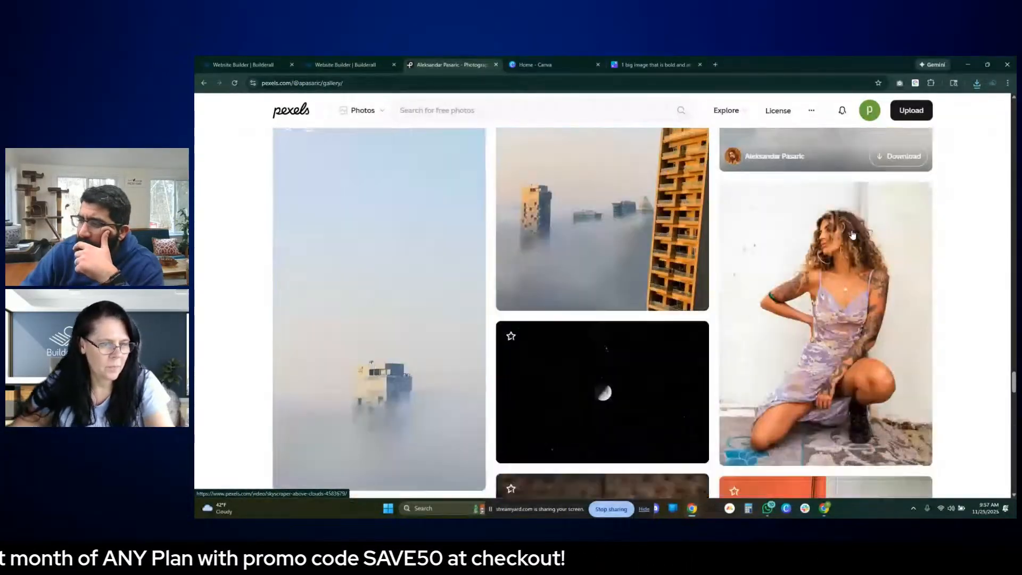
scroll(852, 234, "down", 4)
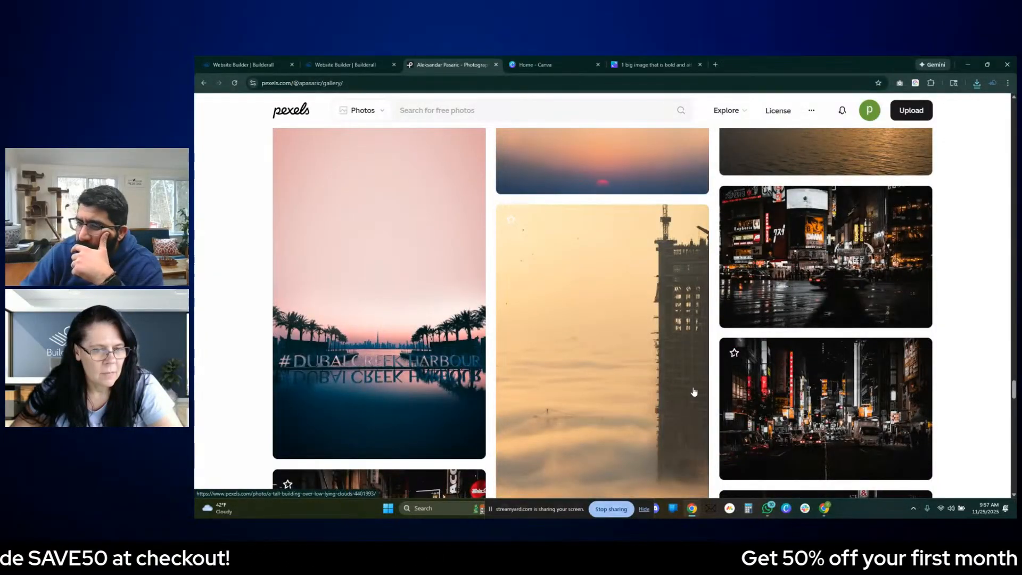
scroll(694, 392, "down", 4)
scroll(640, 352, "down", 8)
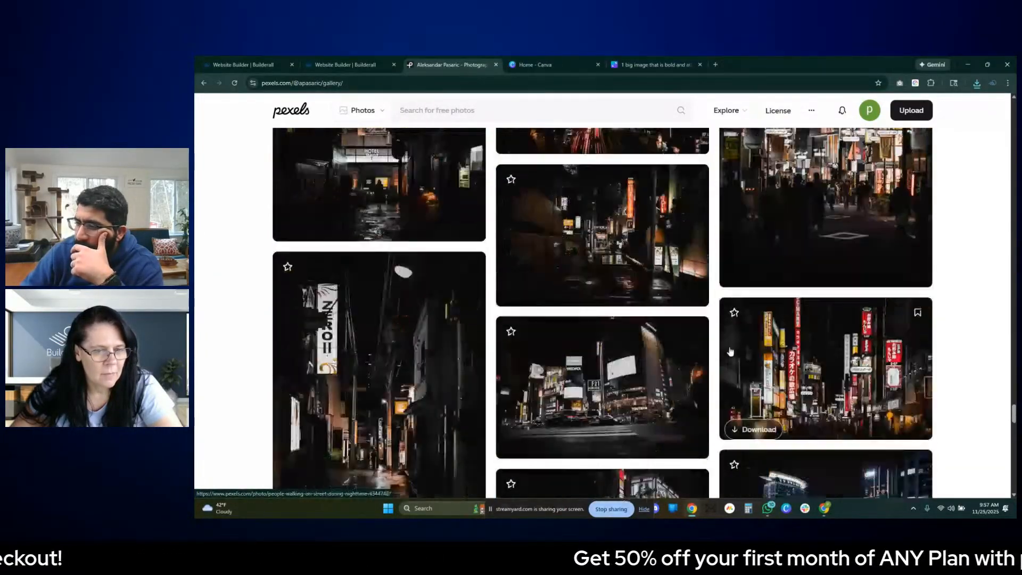
scroll(842, 289, "down", 3)
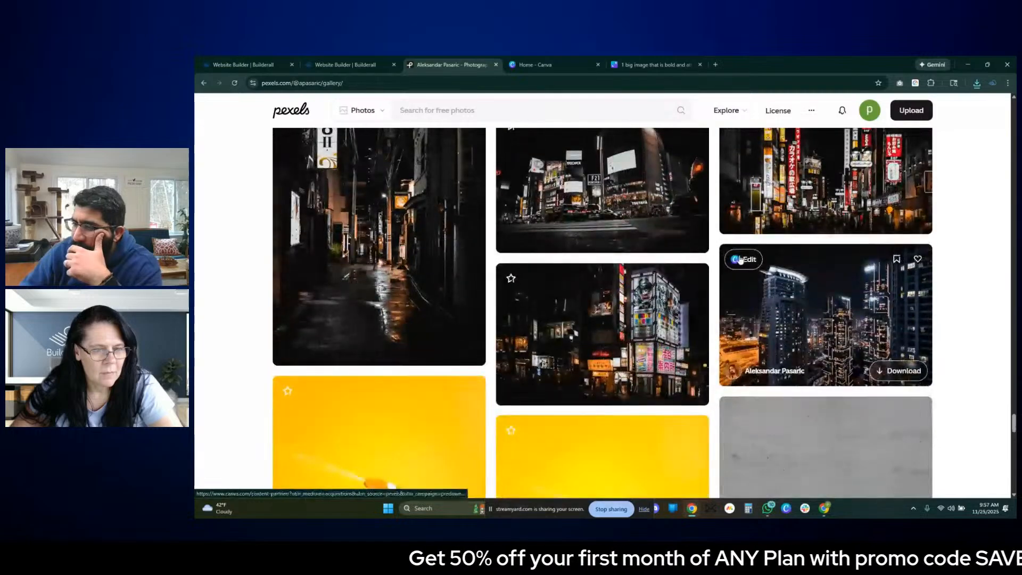
scroll(841, 261, "down", 5)
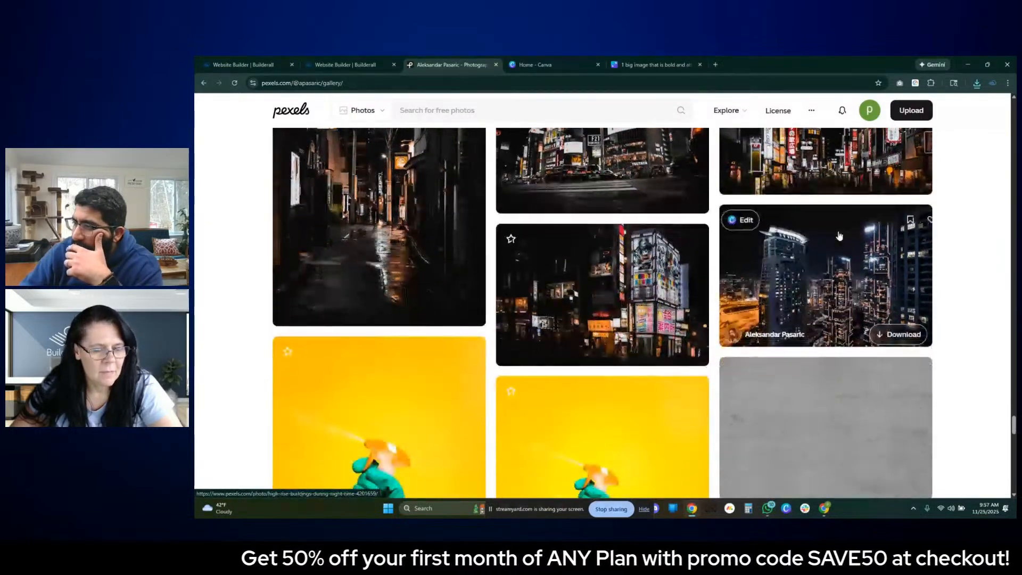
scroll(841, 260, "down", 4)
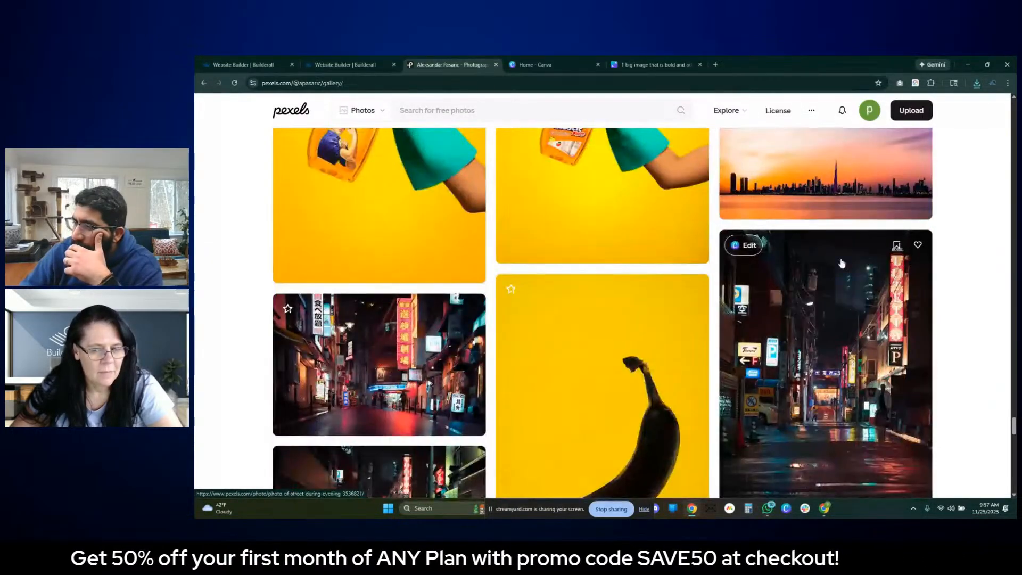
scroll(841, 262, "down", 2)
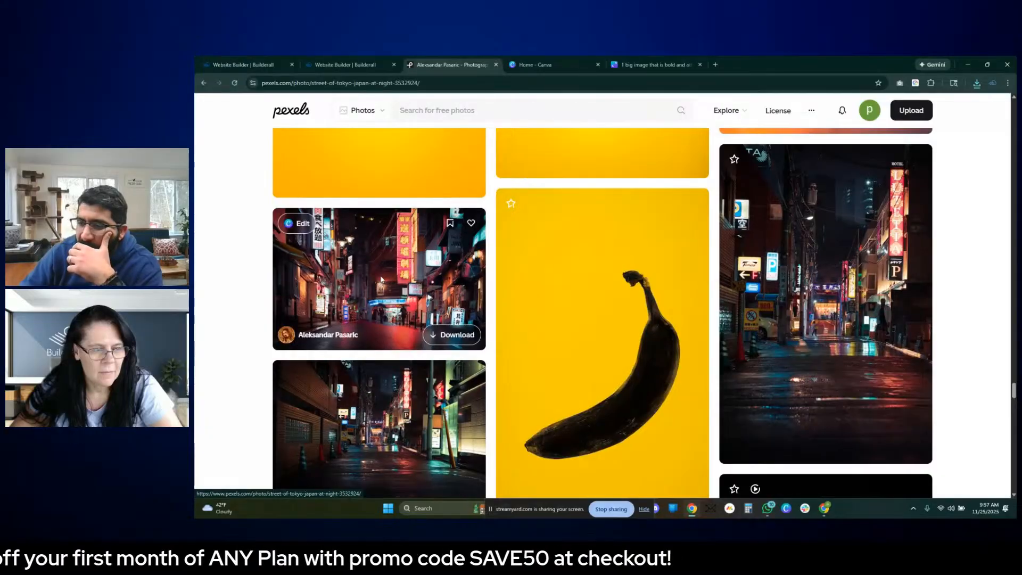
- Download the neon-lit Tokyo street photo in its Original 5409x3606 size and return to the photographer's gallery
left_click(381, 279)
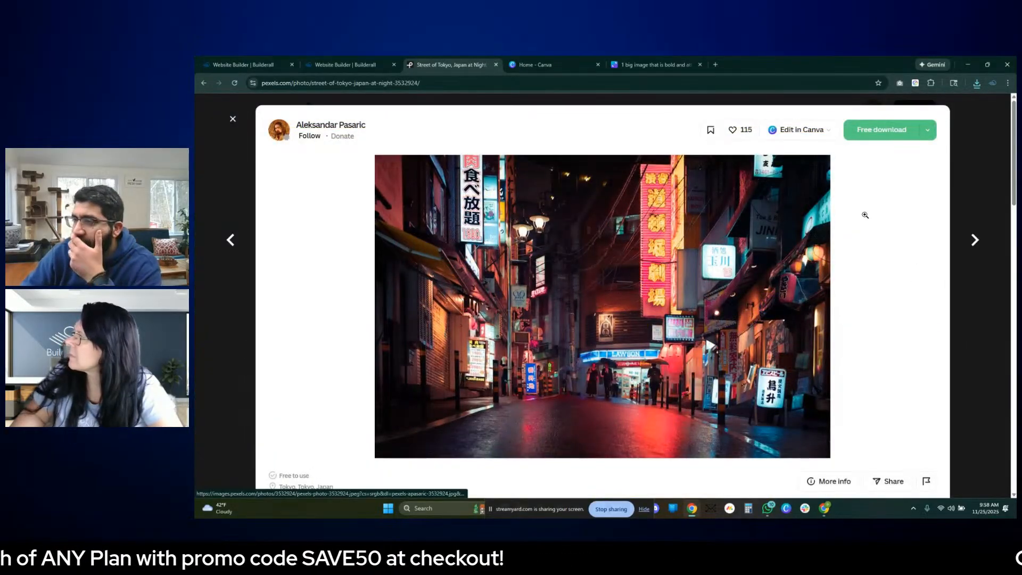
left_click(928, 129)
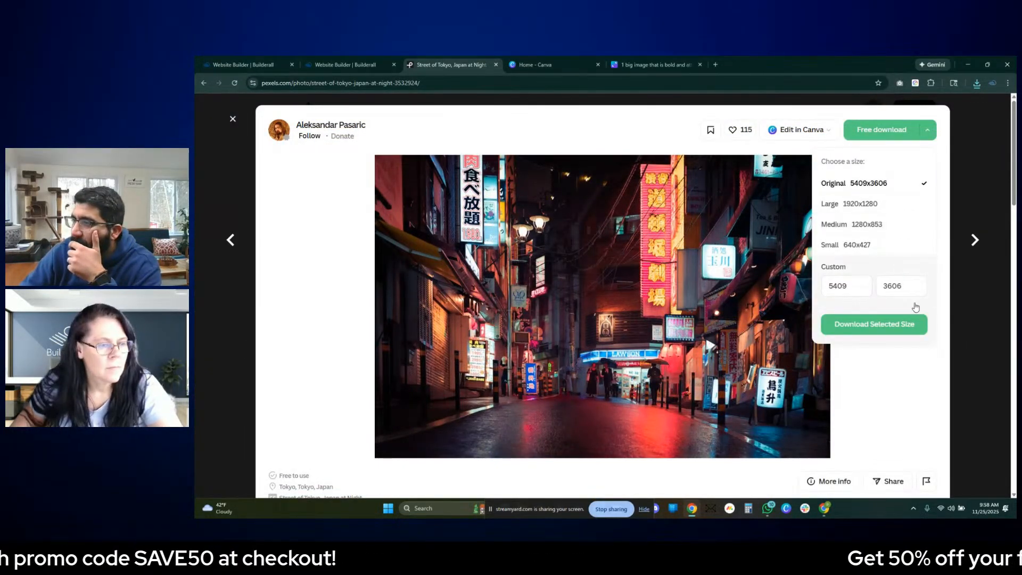
left_click(905, 323)
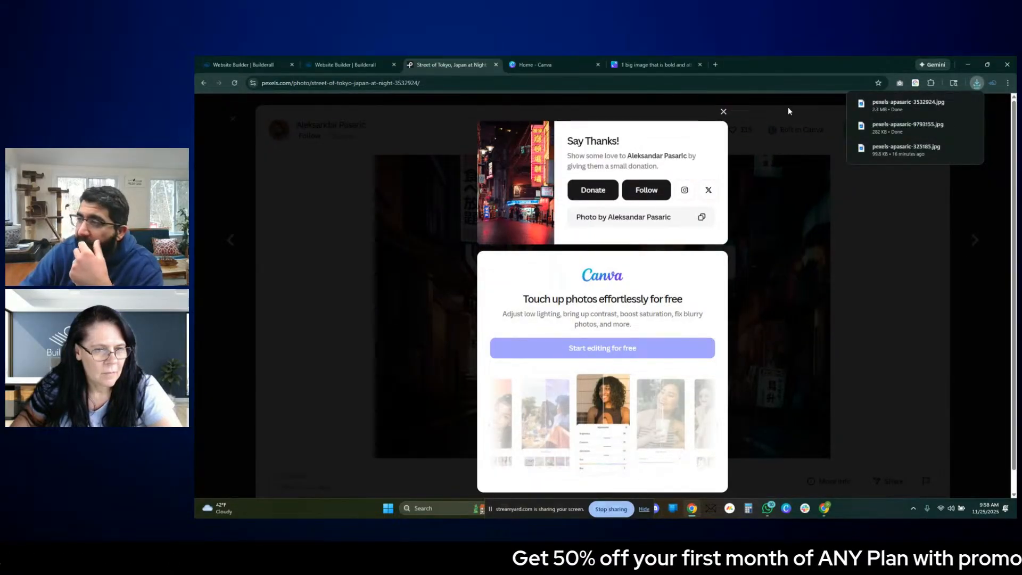
left_click(723, 112)
scroll(959, 264, "down", 5)
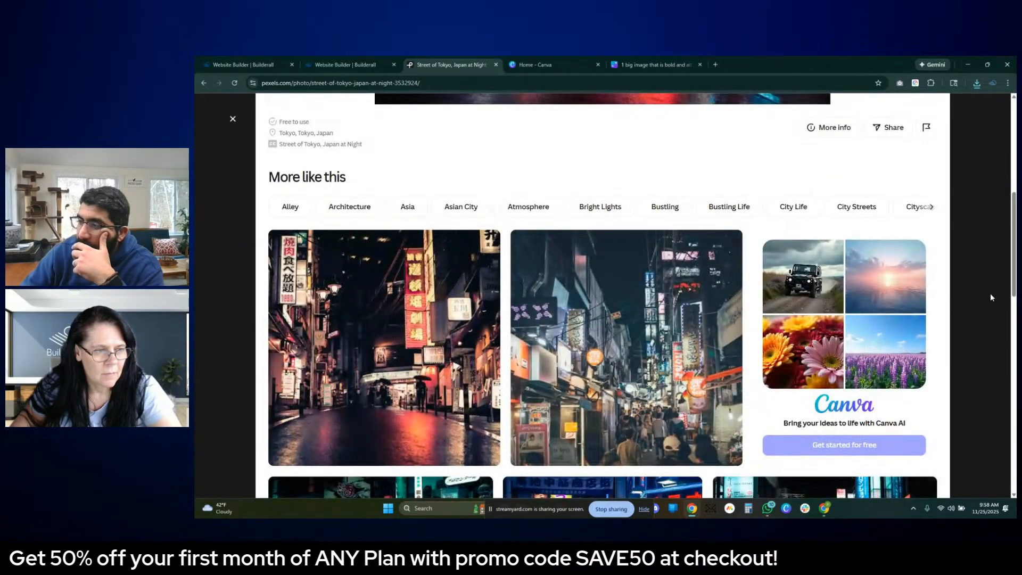
left_click(990, 293)
- Browse further down the gallery through the tower, portrait, banana and apartment-facade photos for a third image
scroll(928, 257, "down", 6)
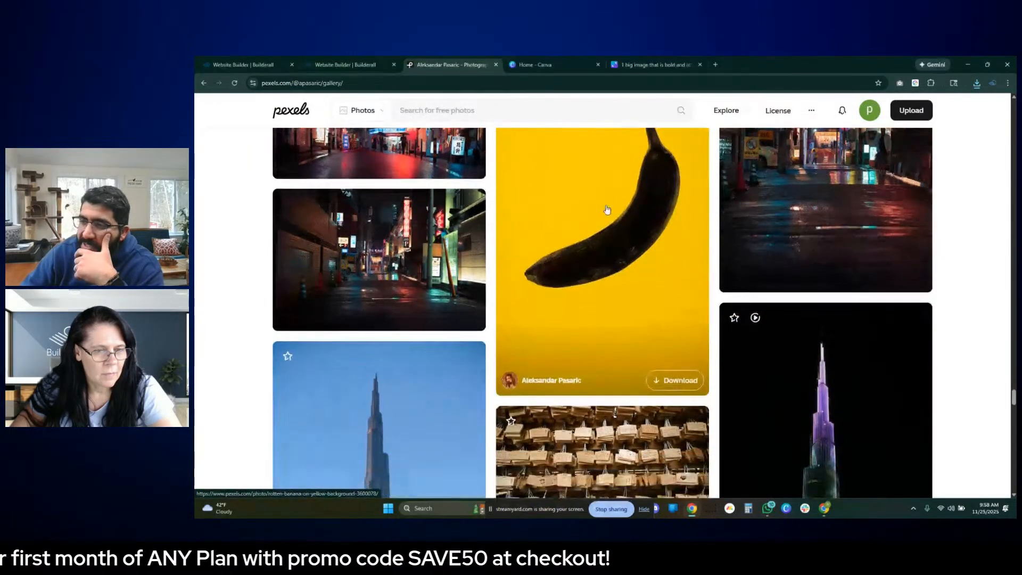
scroll(601, 220, "up", 5)
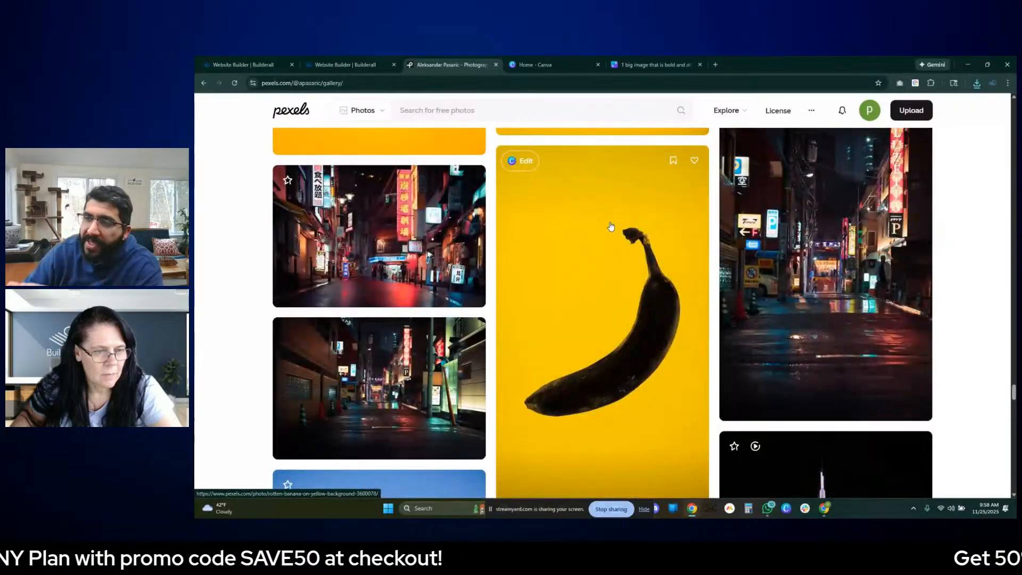
scroll(617, 236, "down", 8)
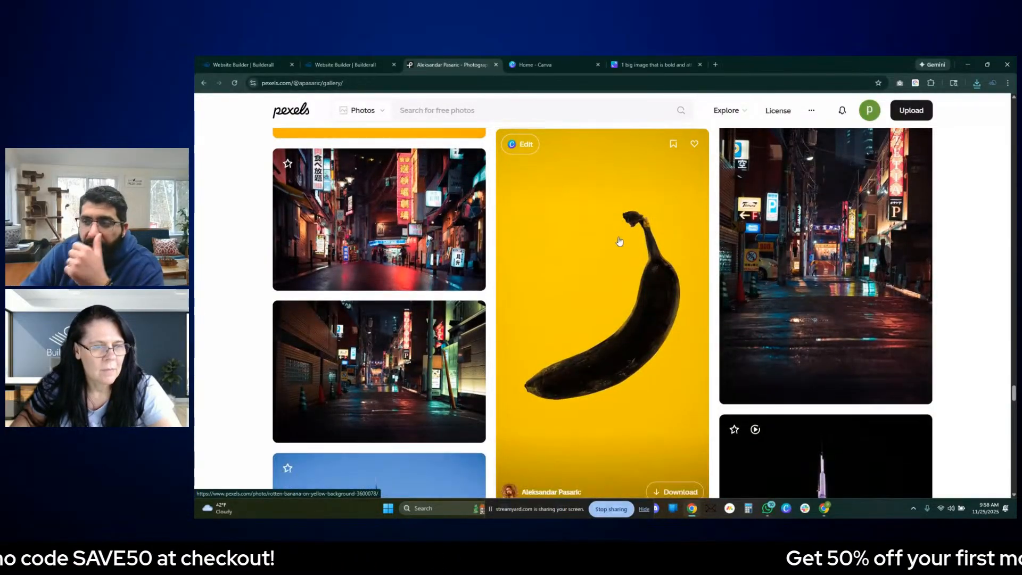
scroll(619, 244, "down", 10)
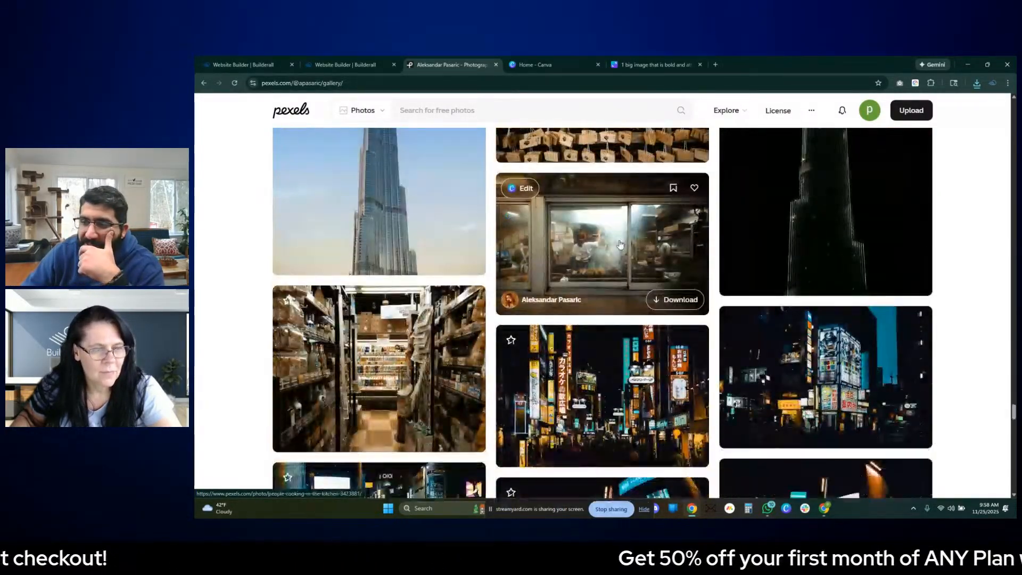
scroll(637, 244, "down", 14)
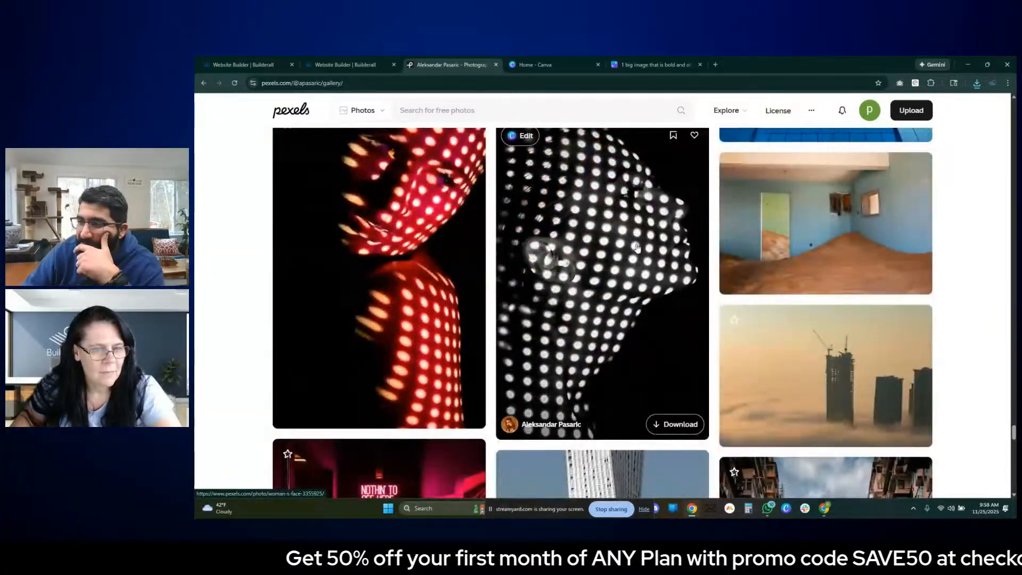
scroll(700, 278, "down", 4)
scroll(700, 278, "down", 3)
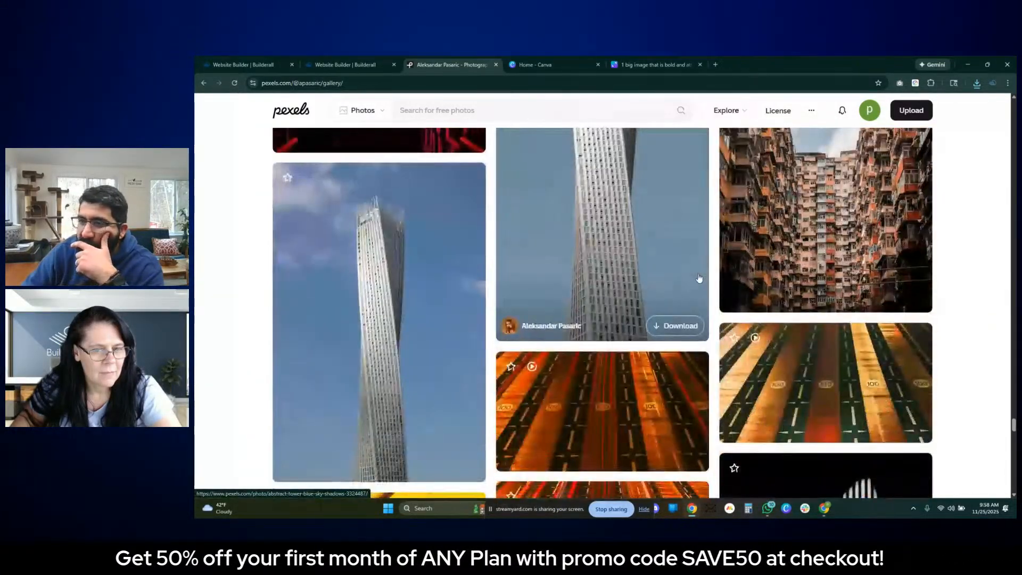
scroll(701, 278, "up", 3)
scroll(697, 276, "down", 4)
scroll(696, 277, "down", 5)
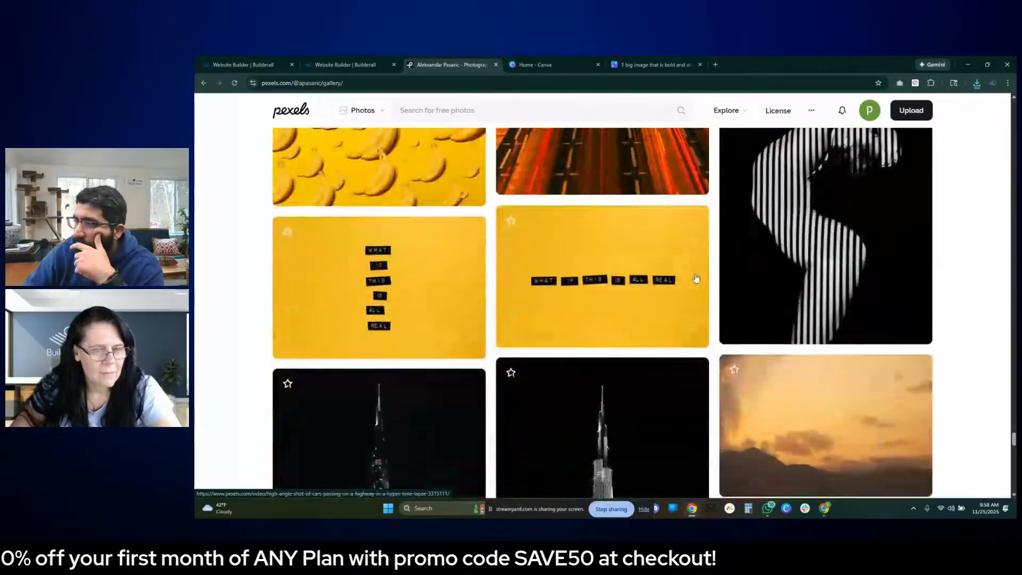
scroll(695, 278, "down", 5)
scroll(695, 278, "down", 5)
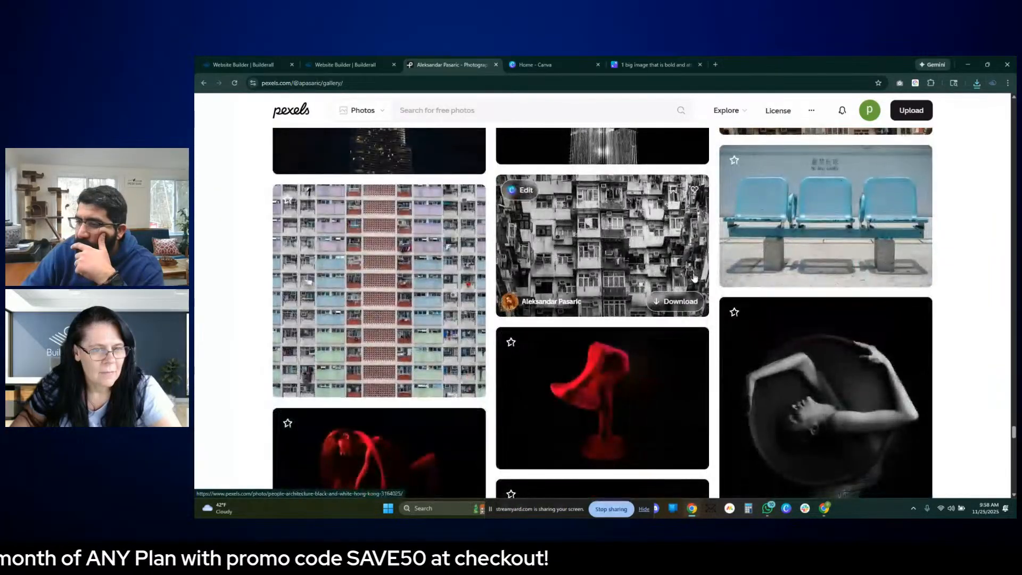
- Return to the photo of yellow bananas on a yellow background in the gallery and open it
scroll(618, 400, "up", 15)
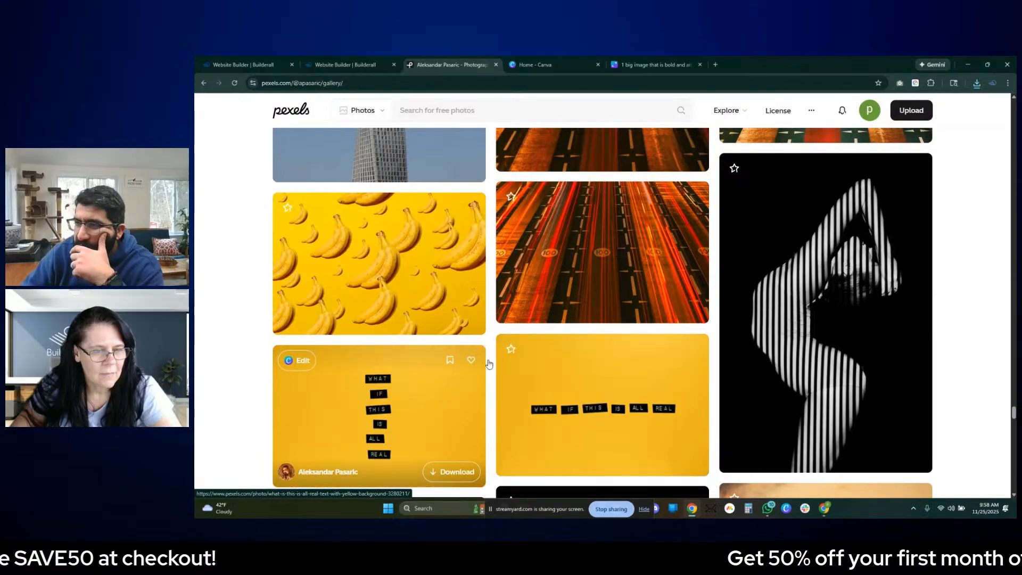
scroll(532, 358, "down", 5)
scroll(398, 339, "up", 6)
left_click(398, 339)
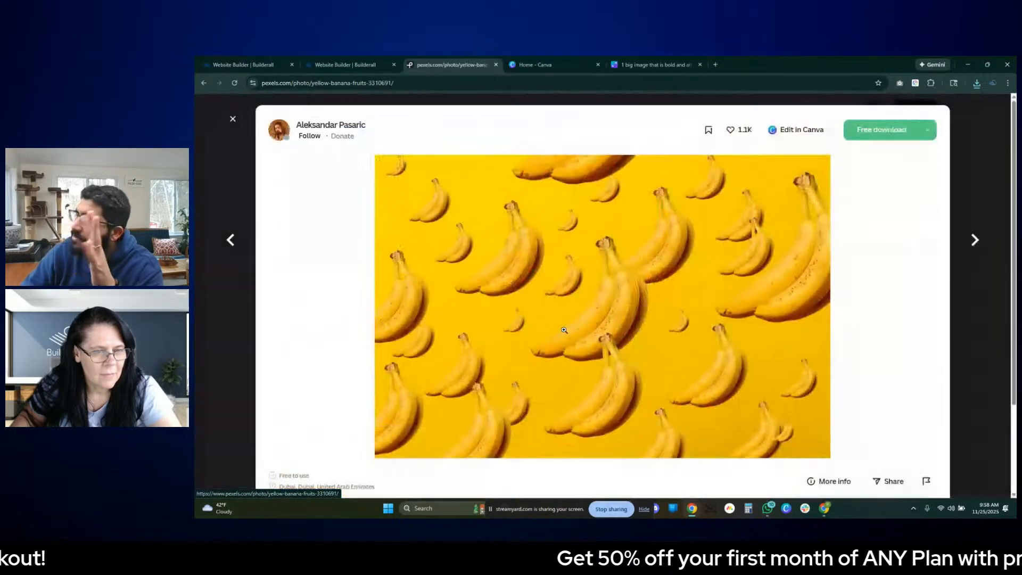
- Download the yellow banana photo in its Original 6134x4089 size and dismiss the donation pop-up
left_click(927, 130)
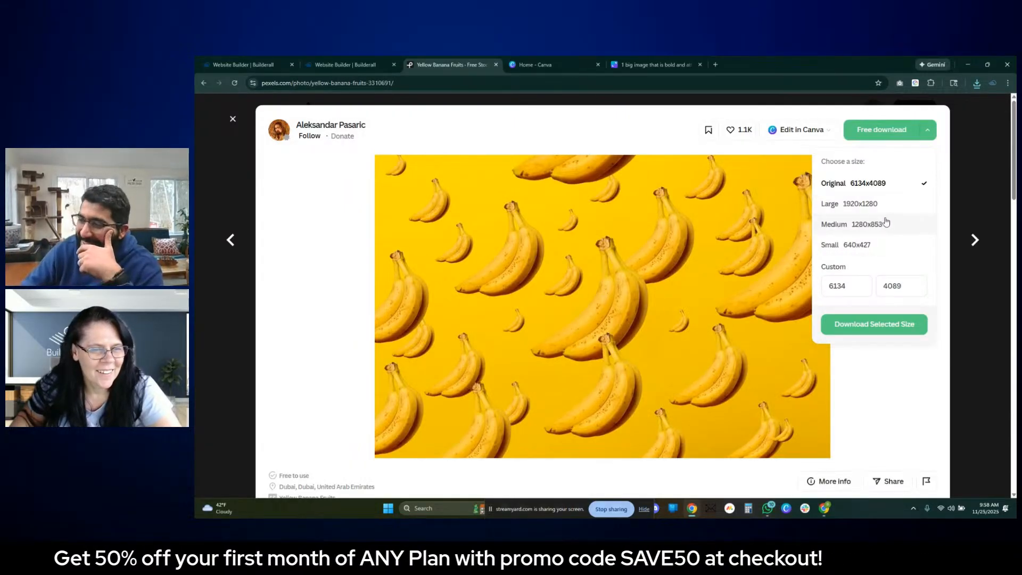
left_click(871, 325)
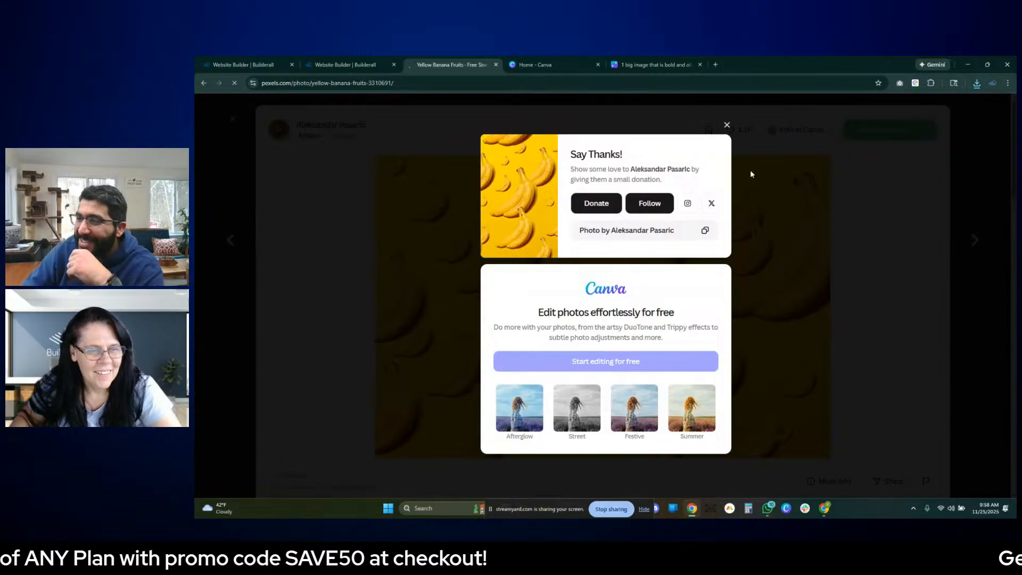
left_click(725, 126)
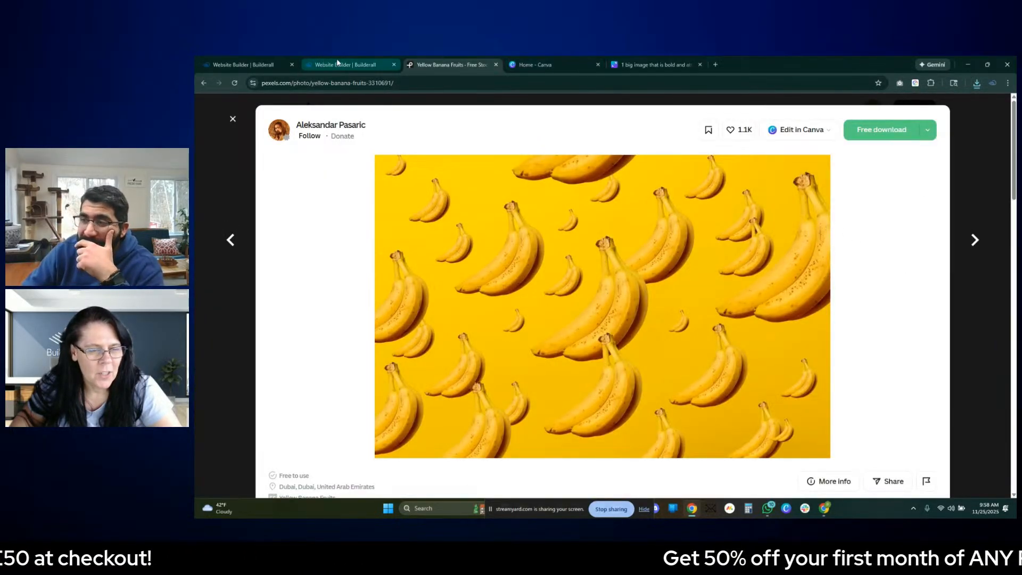
- Switch to the website editor and set the Cityscapes box's image to fit its frame
mouse_move(336, 62)
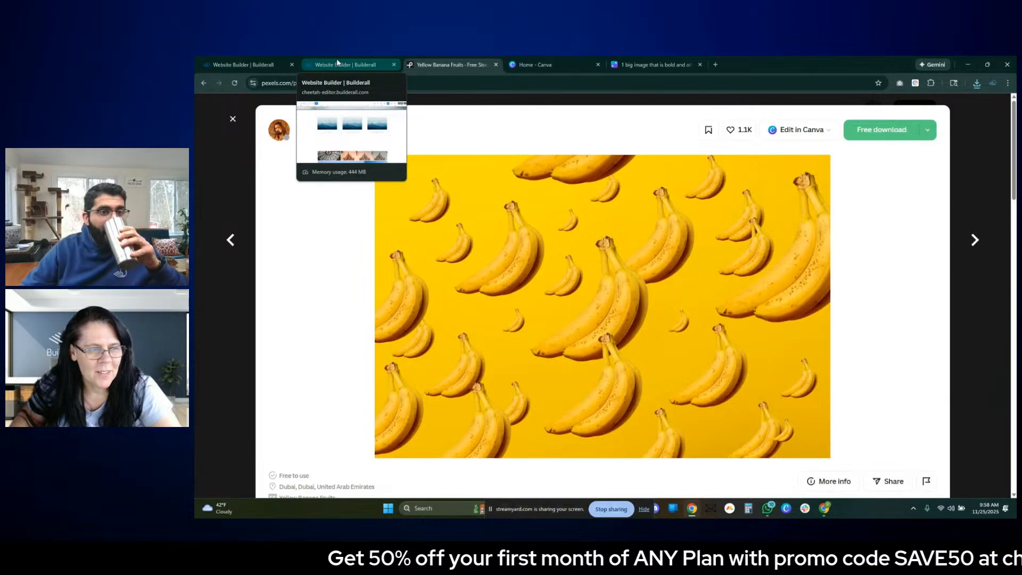
left_click(345, 63)
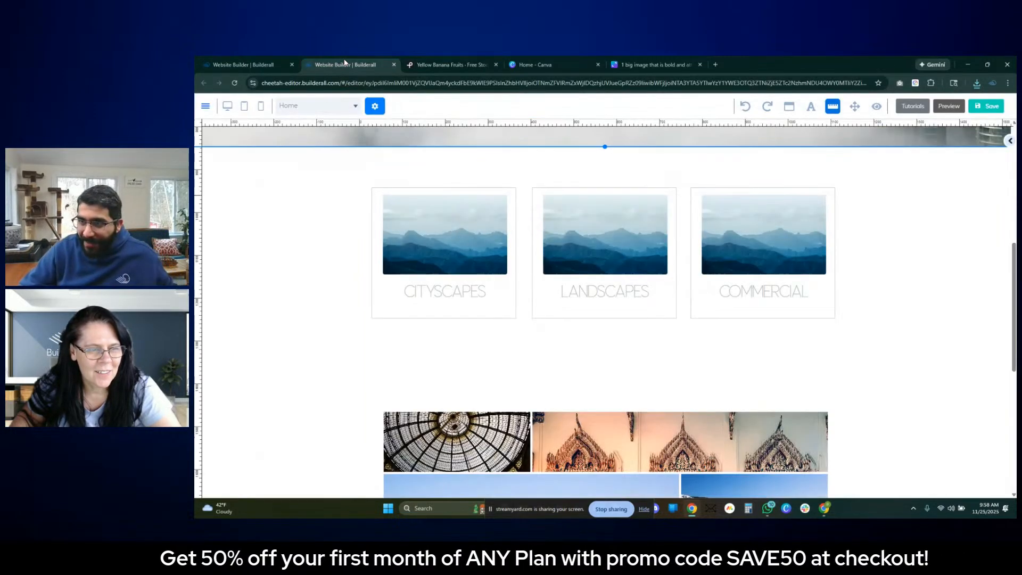
double_click(397, 238)
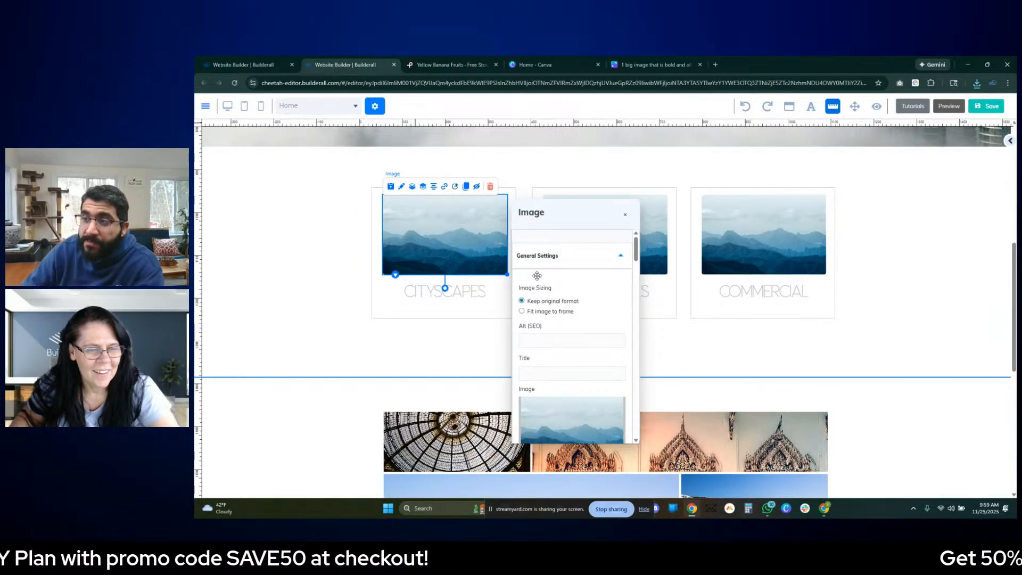
left_click(323, 322)
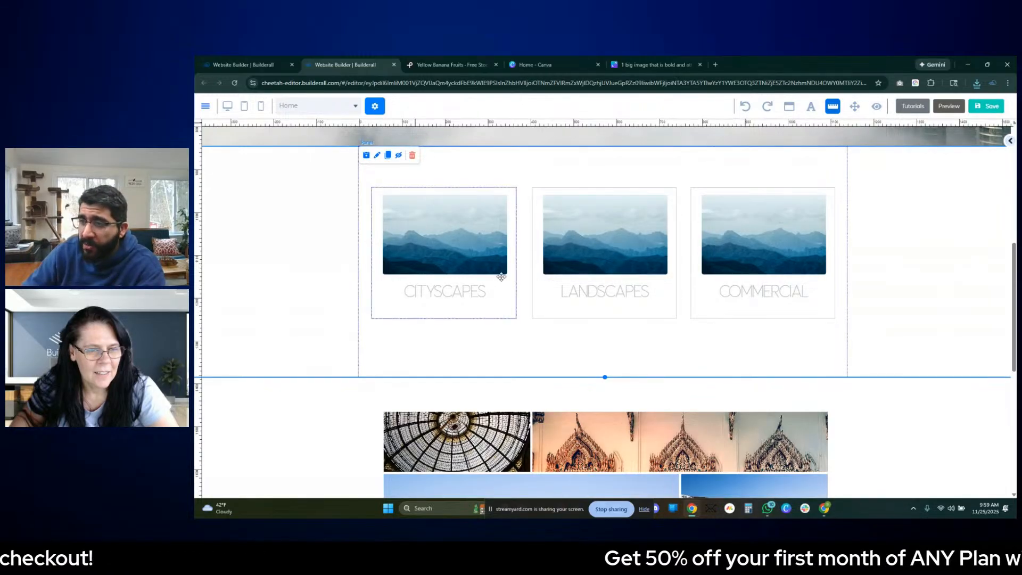
double_click(471, 236)
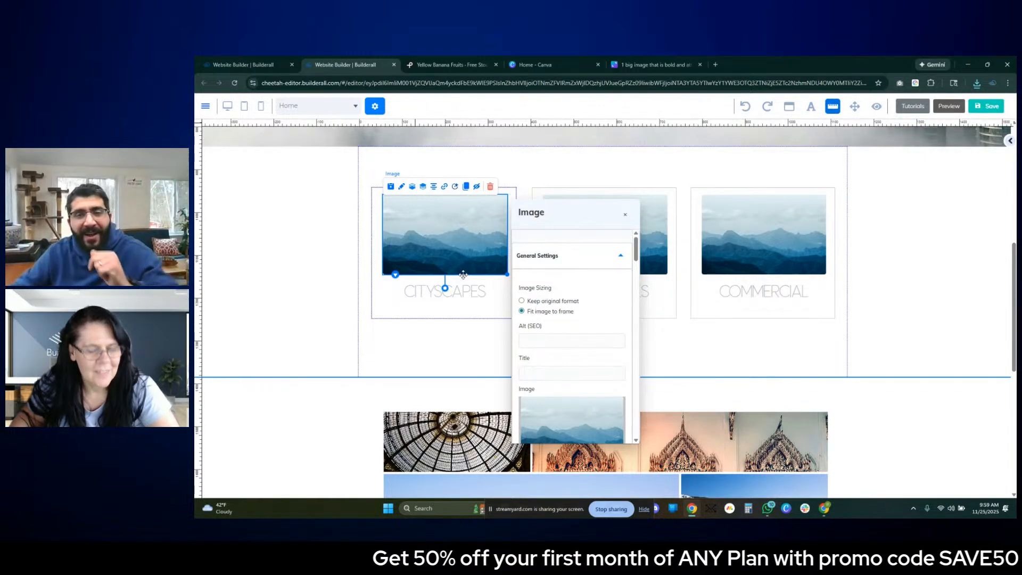
- Upload the banana and neon street photos from Downloads and apply the neon street photo as the Cityscapes box's image
scroll(569, 266, "down", 1)
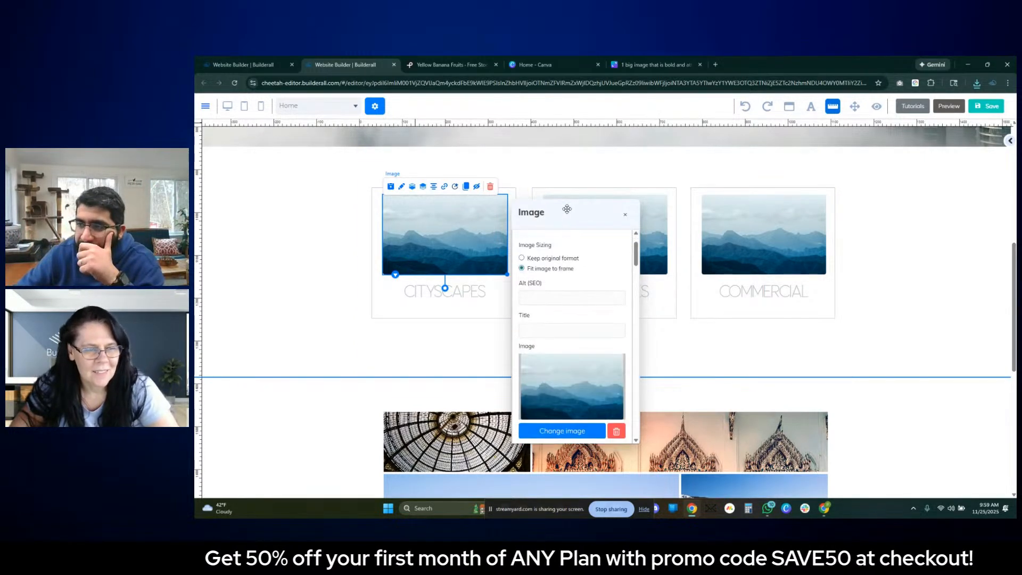
left_click(612, 397)
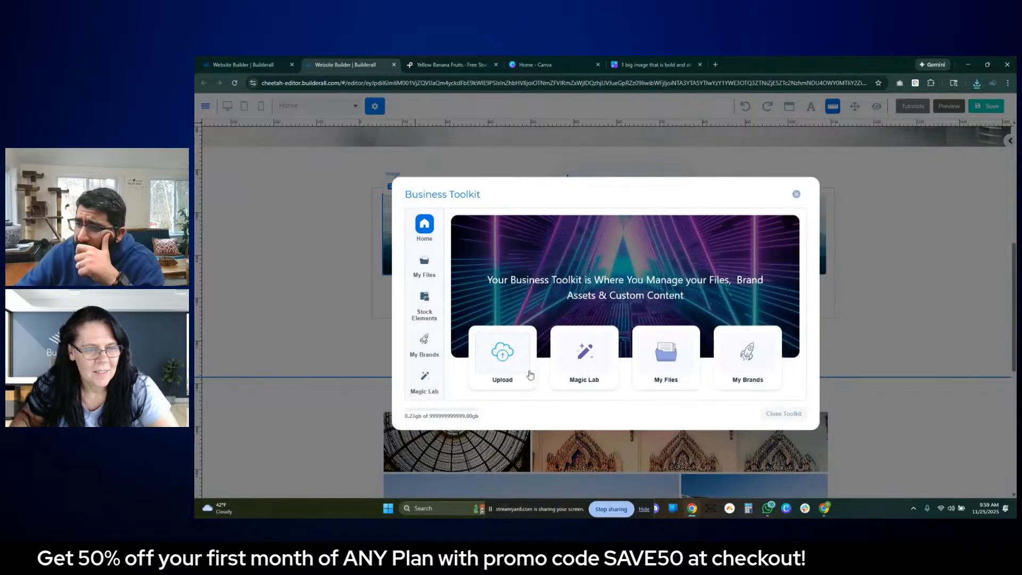
left_click(530, 375)
left_click(614, 253)
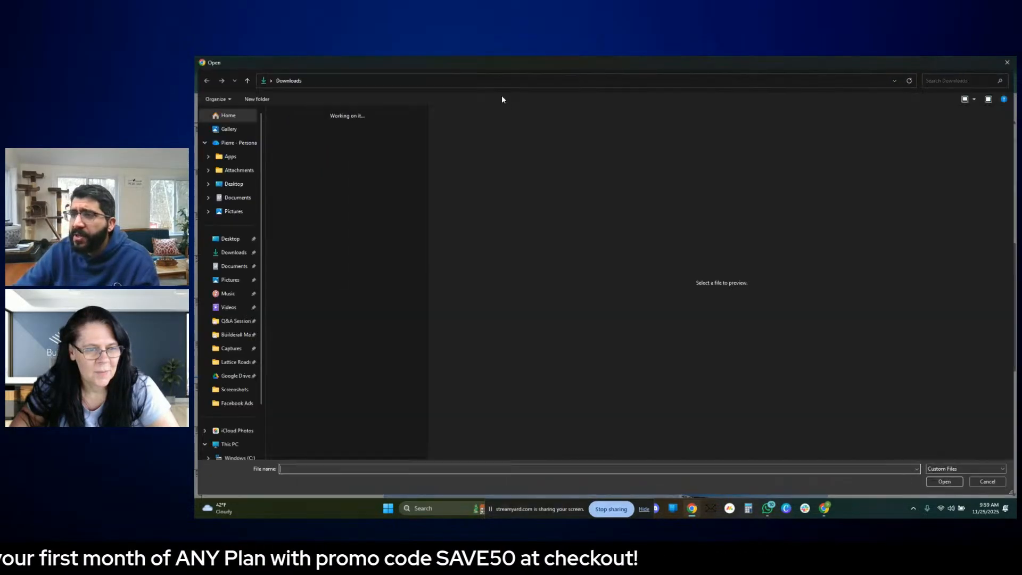
left_click(295, 146)
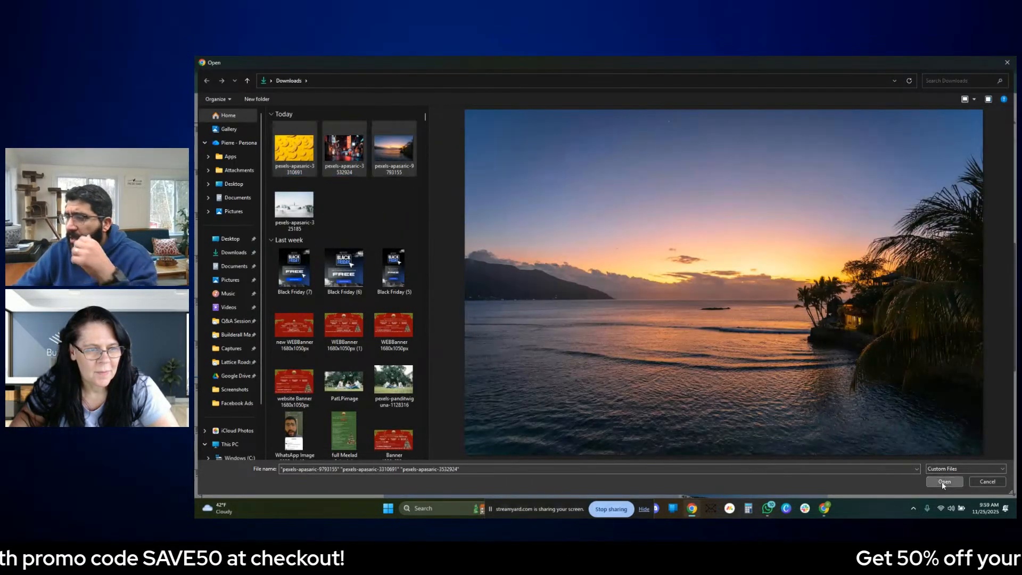
left_click(943, 481)
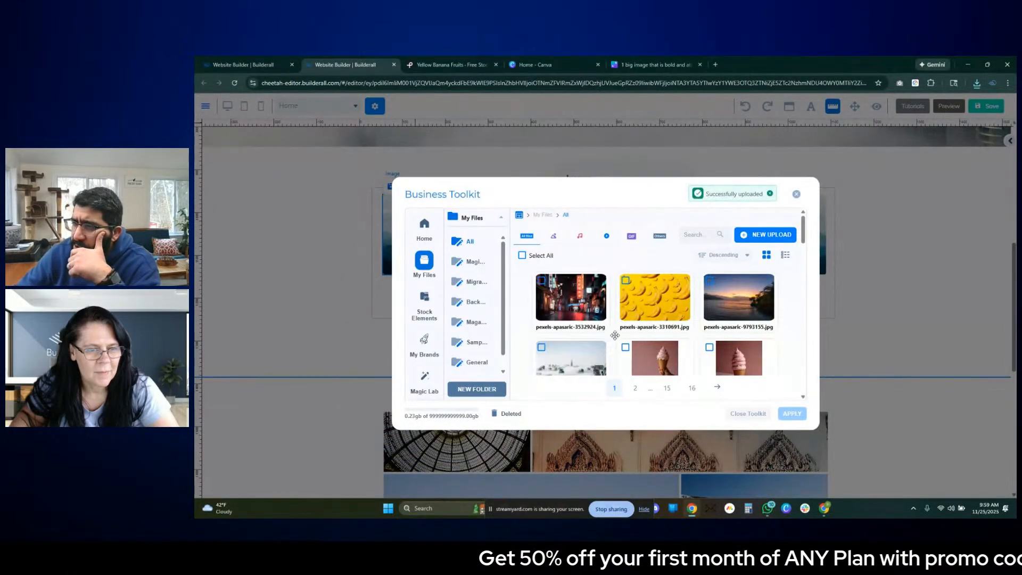
left_click(566, 287)
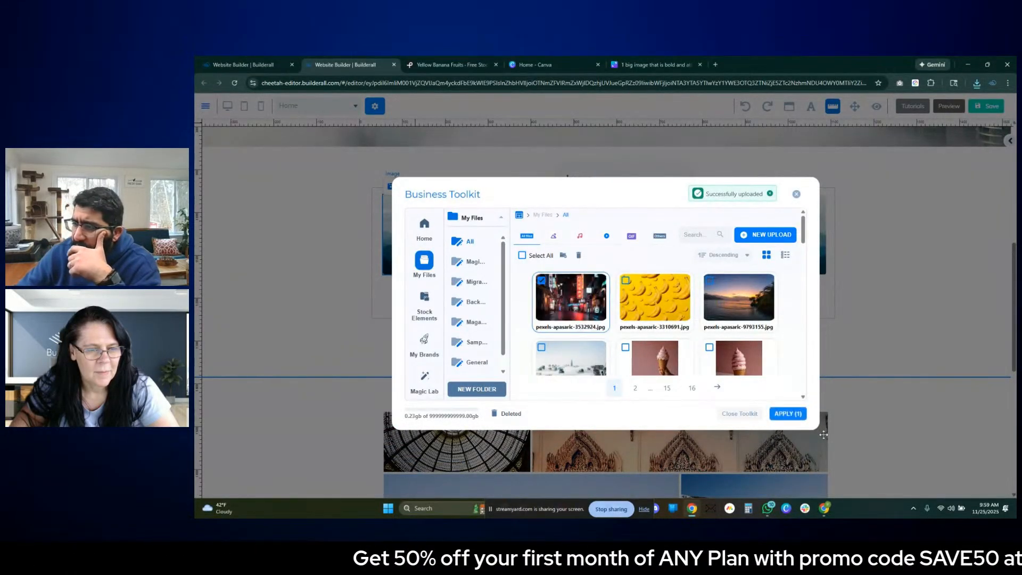
left_click(786, 413)
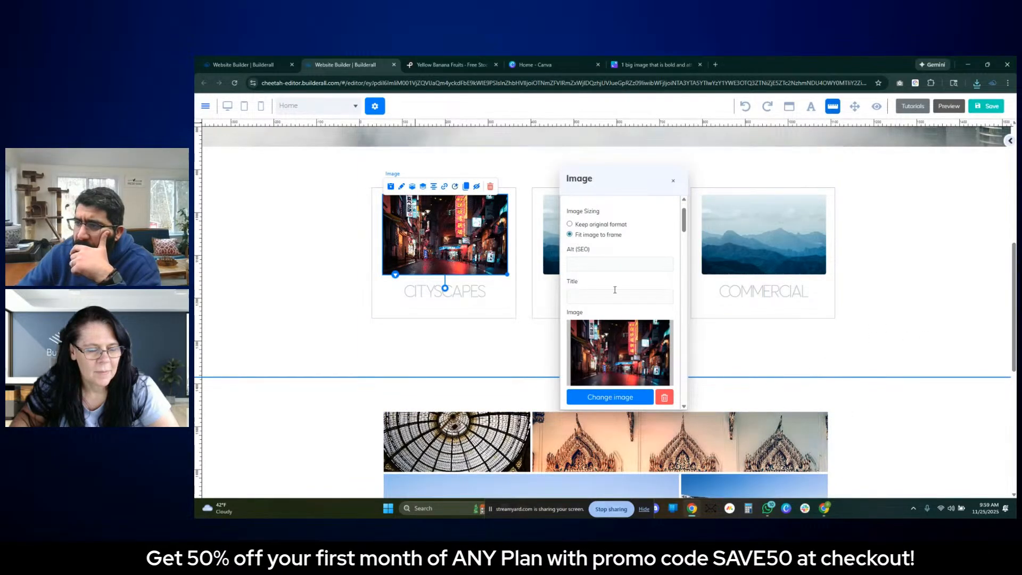
- Examine the Cityscapes image's size, opacity, border, border radius, animation and tag settings, and close them
scroll(647, 346, "down", 1)
scroll(646, 346, "down", 6)
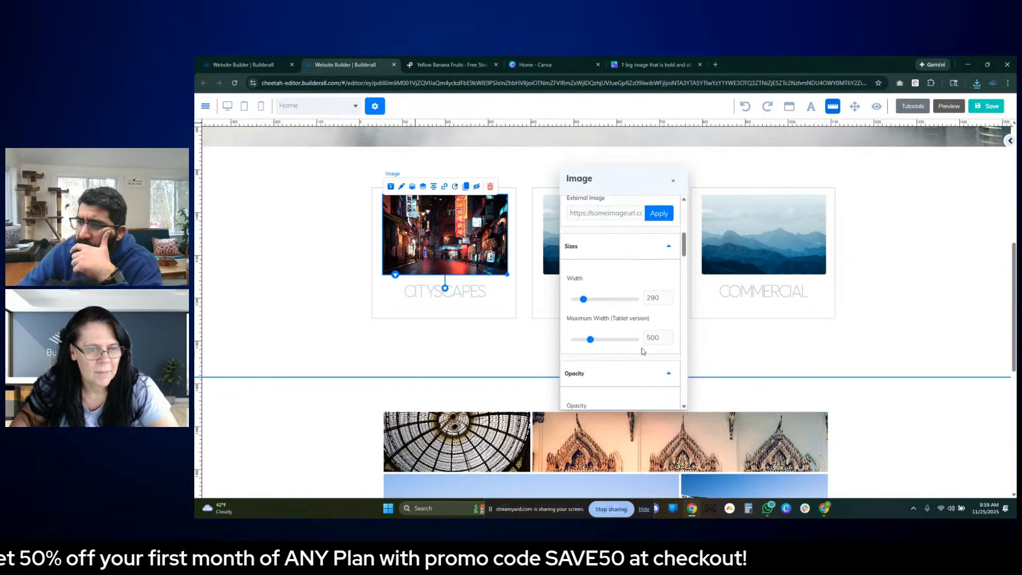
scroll(641, 353, "down", 10)
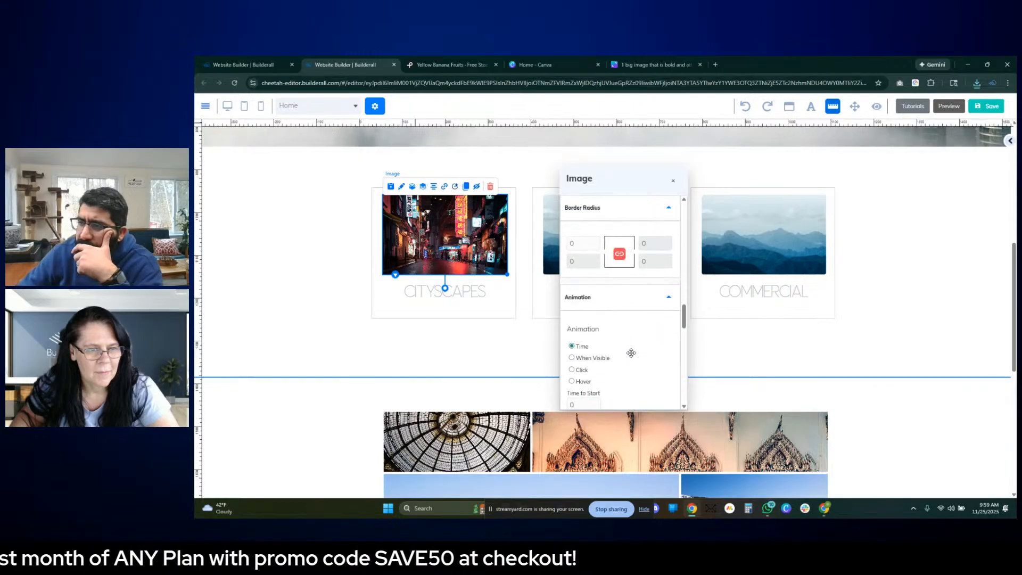
scroll(630, 353, "down", 4)
scroll(633, 350, "up", 8)
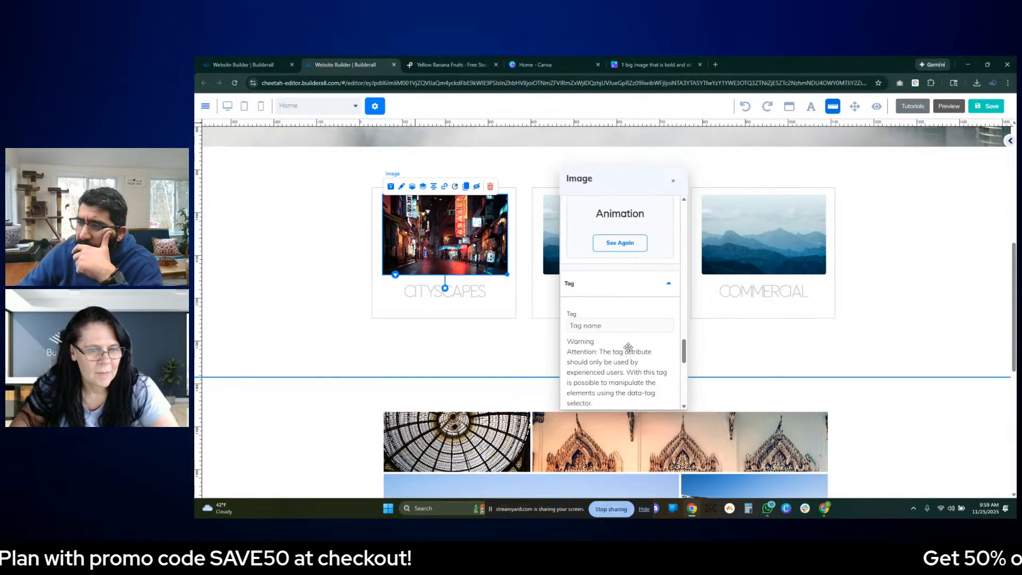
scroll(634, 348, "up", 10)
scroll(636, 352, "down", 3)
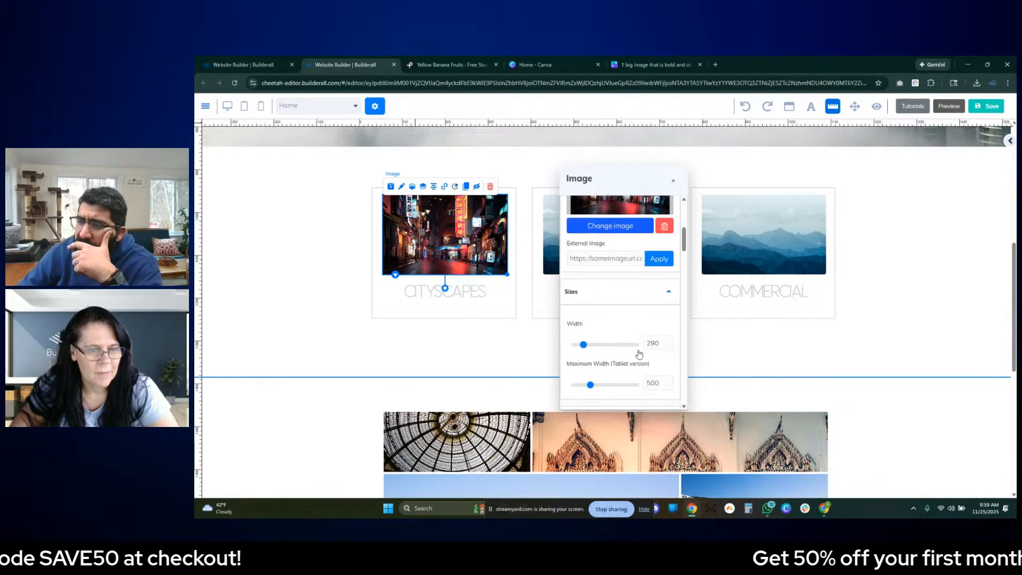
scroll(619, 340, "up", 1)
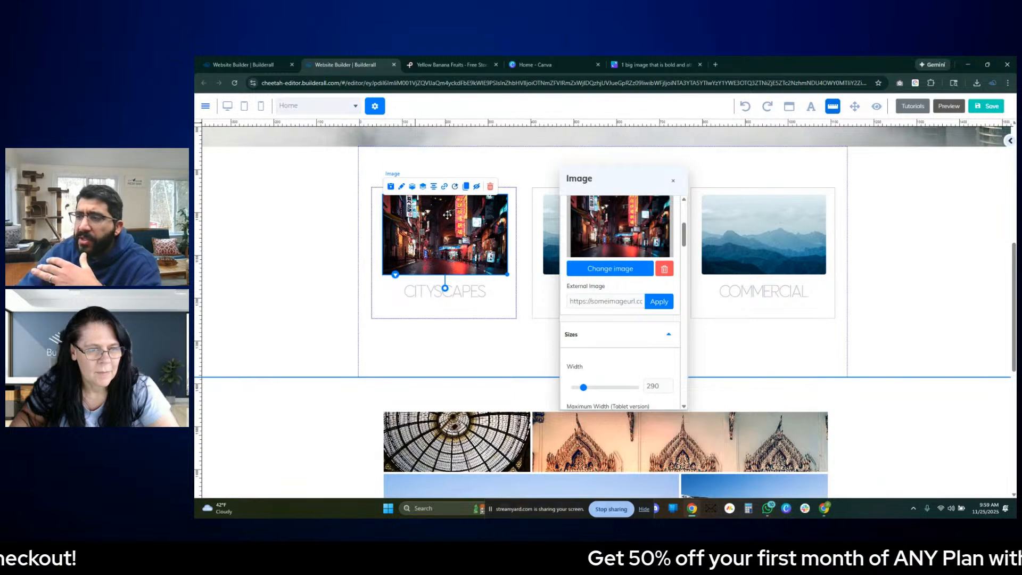
left_click_drag(618, 180, 569, 213)
scroll(575, 338, "down", 2)
scroll(580, 341, "down", 2)
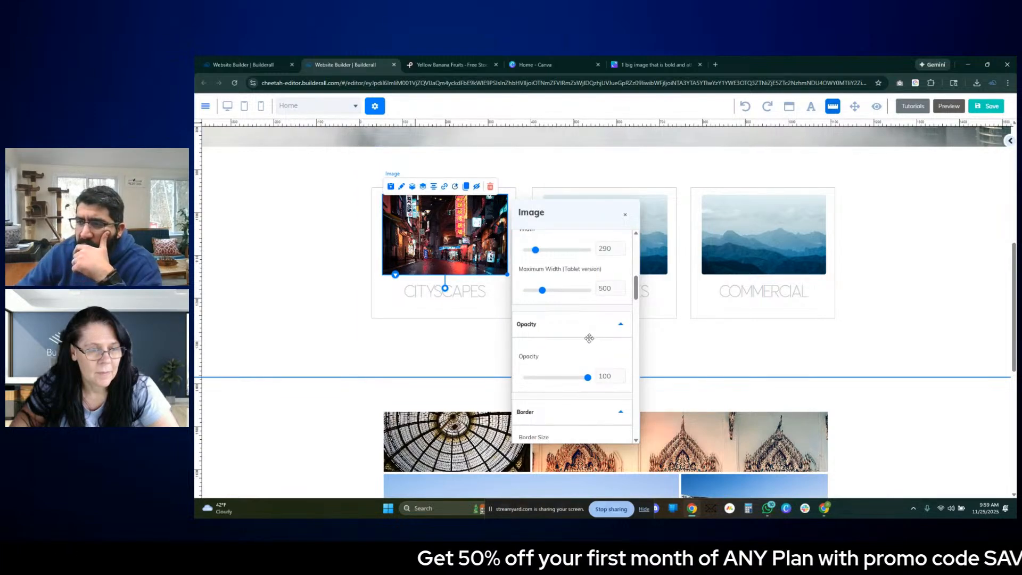
scroll(590, 339, "down", 3)
scroll(596, 343, "up", 3)
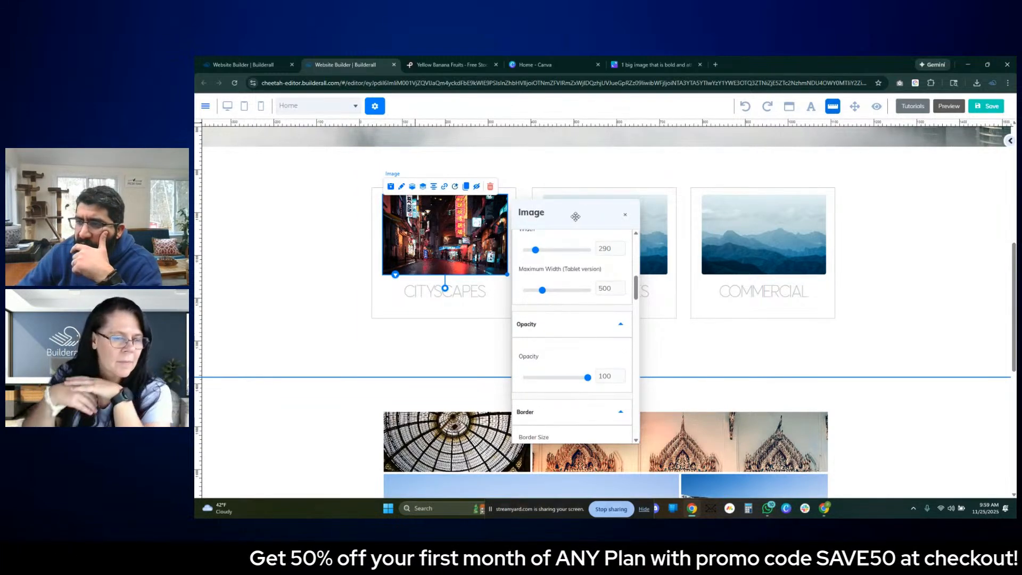
left_click_drag(576, 216, 646, 203)
scroll(655, 282, "up", 5)
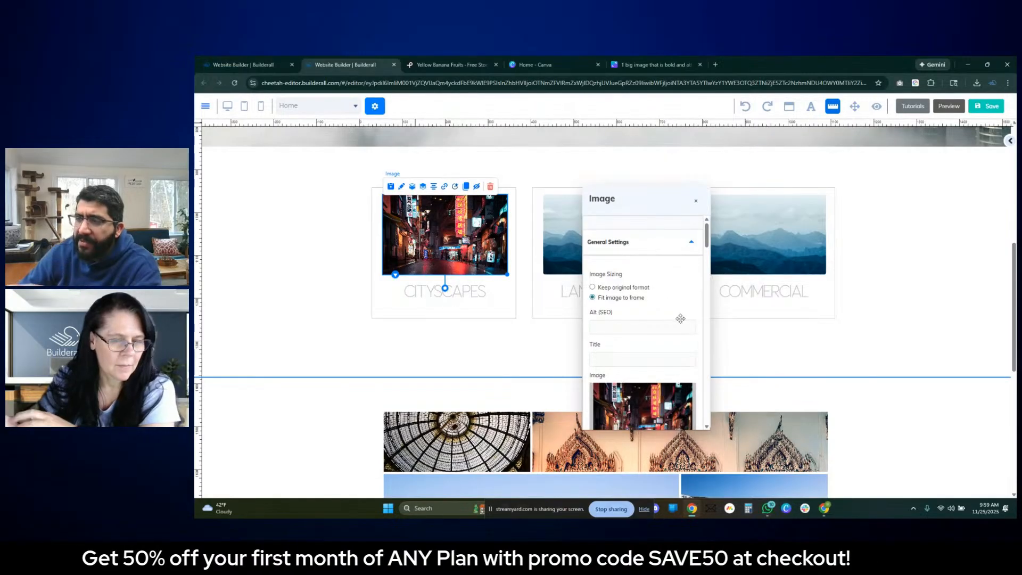
left_click(685, 244)
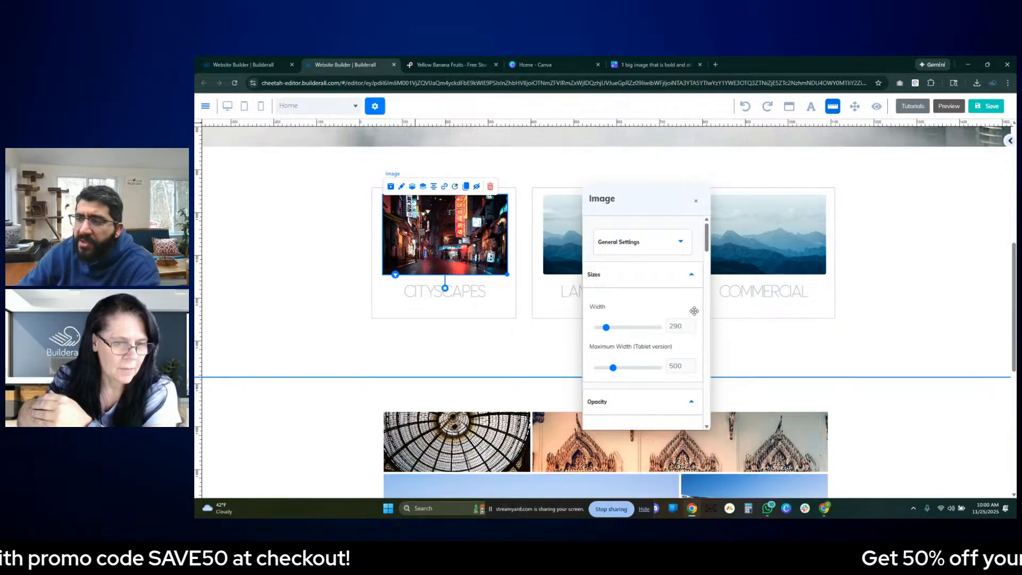
scroll(692, 311, "down", 4)
scroll(694, 313, "down", 5)
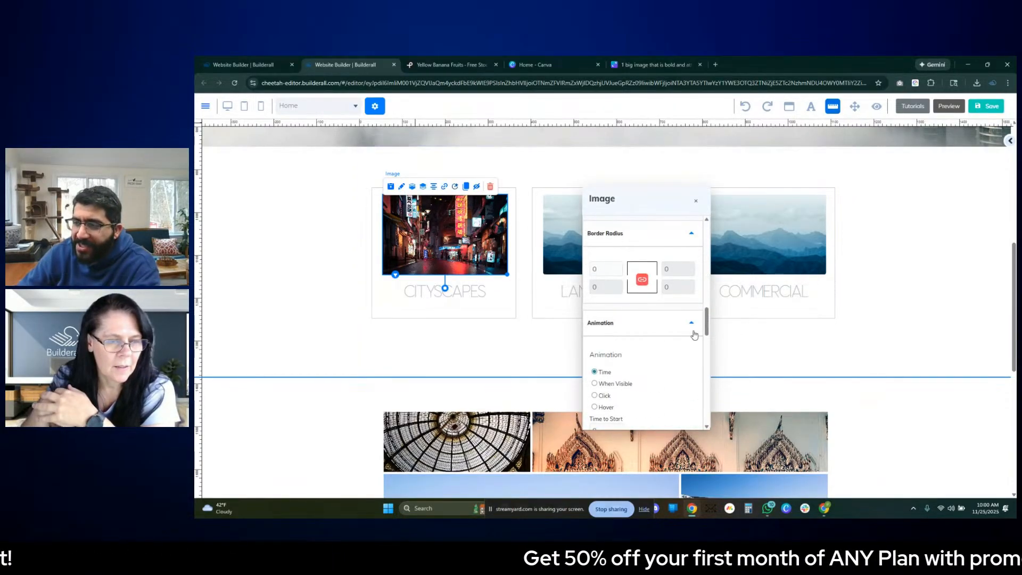
scroll(693, 335, "down", 4)
left_click(905, 322)
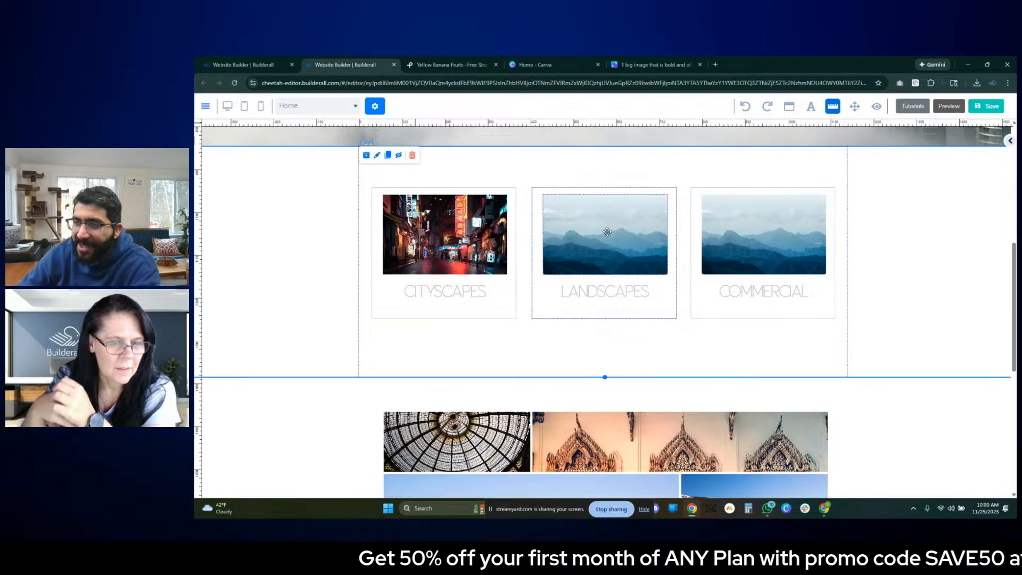
- Replace the Landscapes box's image with the uploaded sunset seashore photo from My Files
scroll(967, 412, "up", 4)
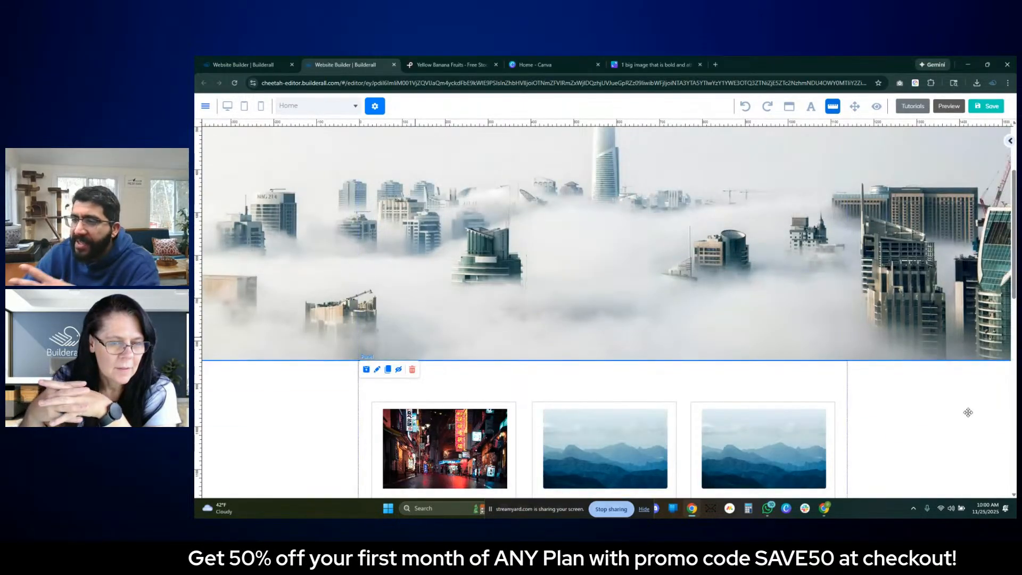
scroll(482, 359, "down", 2)
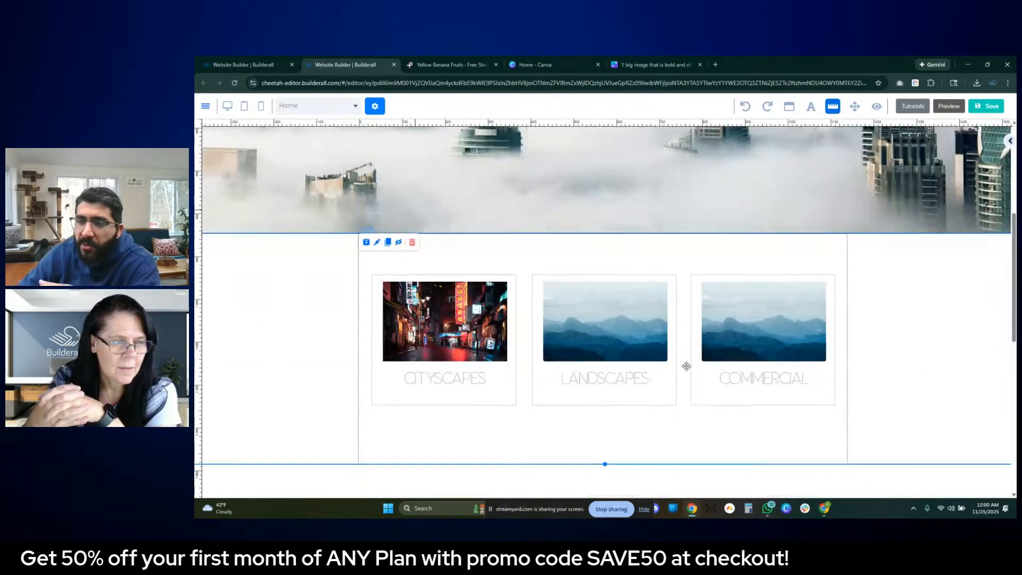
left_click(606, 292)
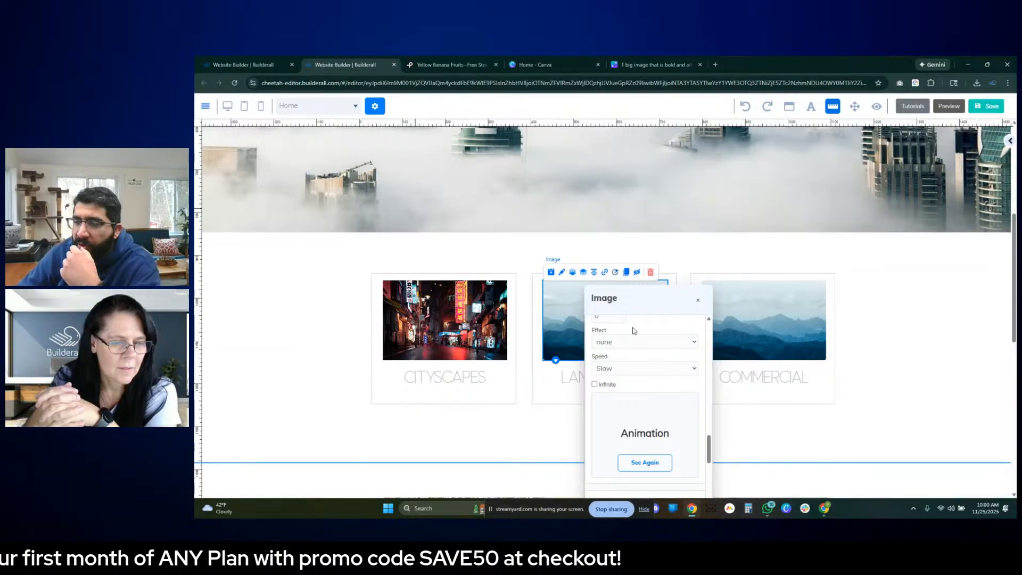
scroll(668, 358, "down", 1)
left_click_drag(671, 299, 815, 249)
scroll(808, 384, "up", 6)
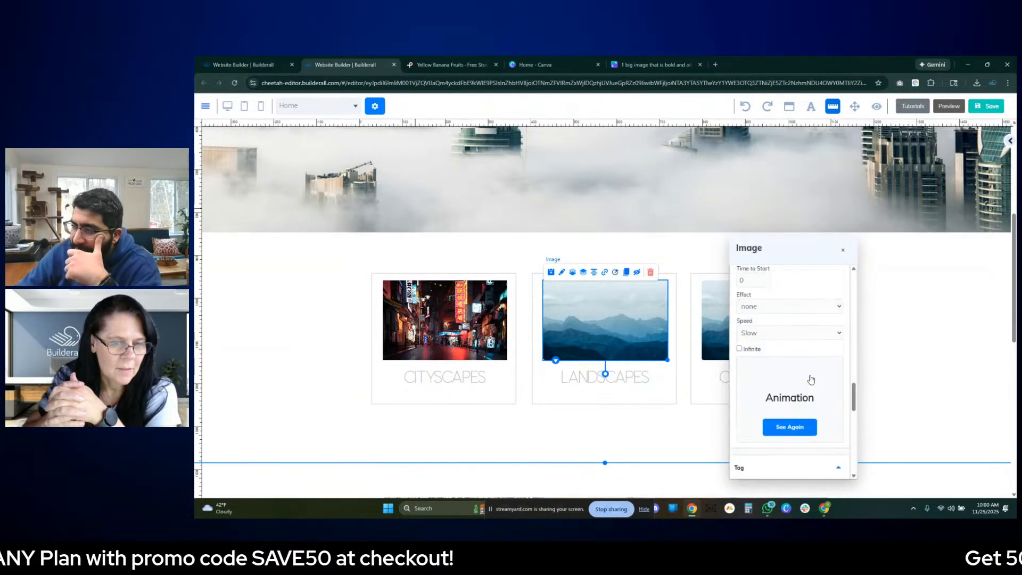
scroll(808, 384, "up", 3)
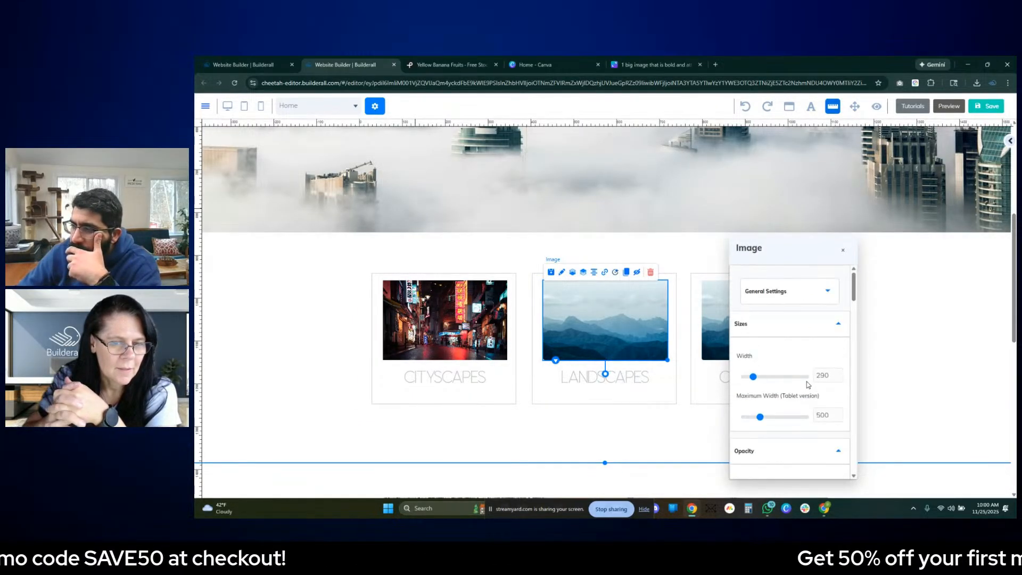
left_click(787, 291)
scroll(793, 351, "down", 3)
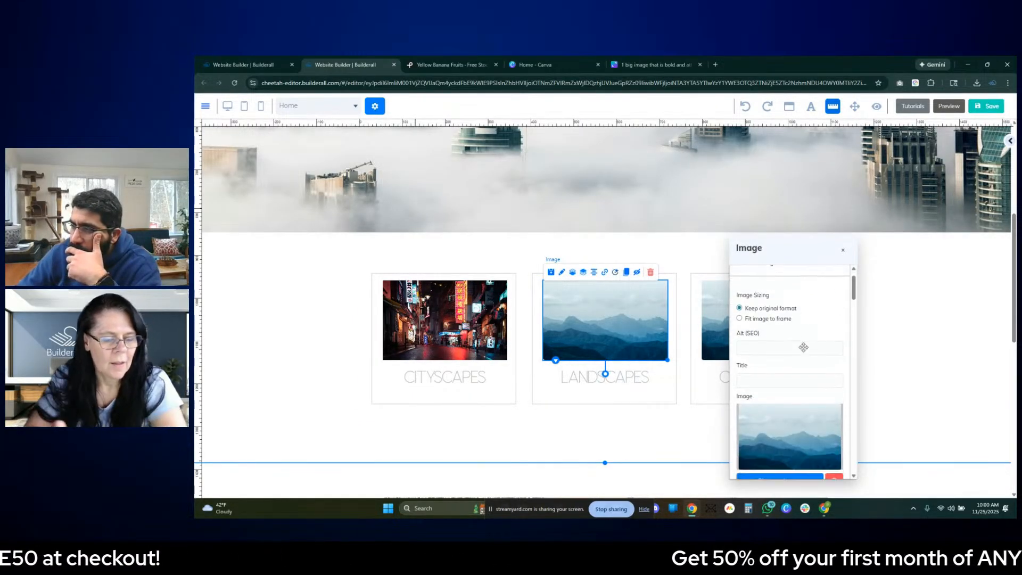
left_click(789, 430)
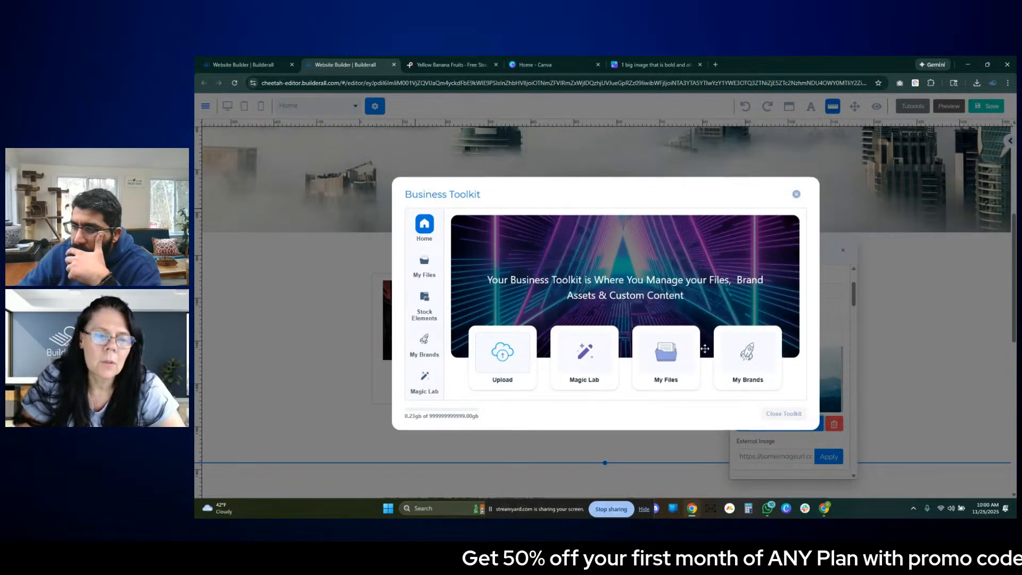
left_click(670, 353)
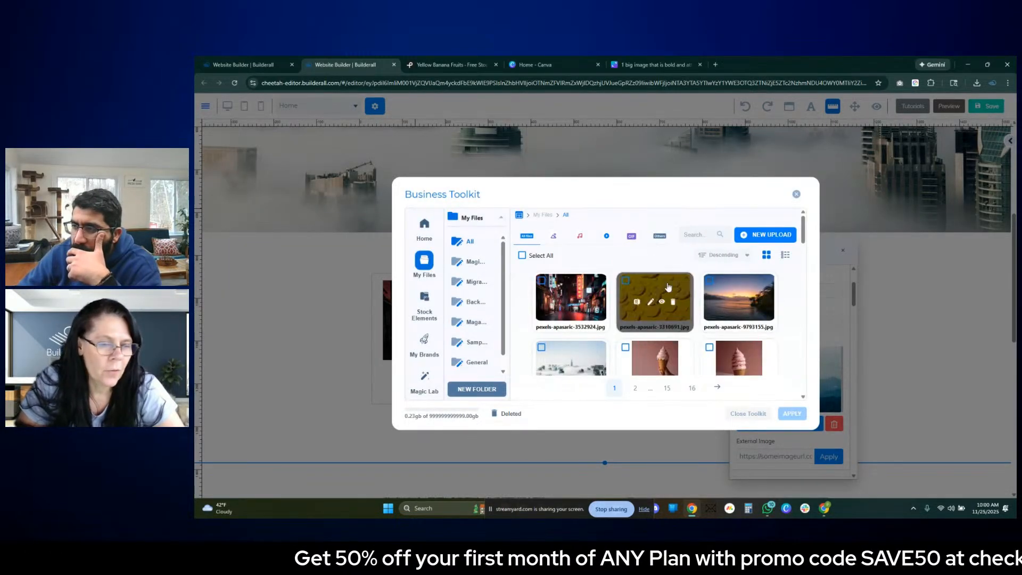
left_click(737, 290)
left_click(791, 413)
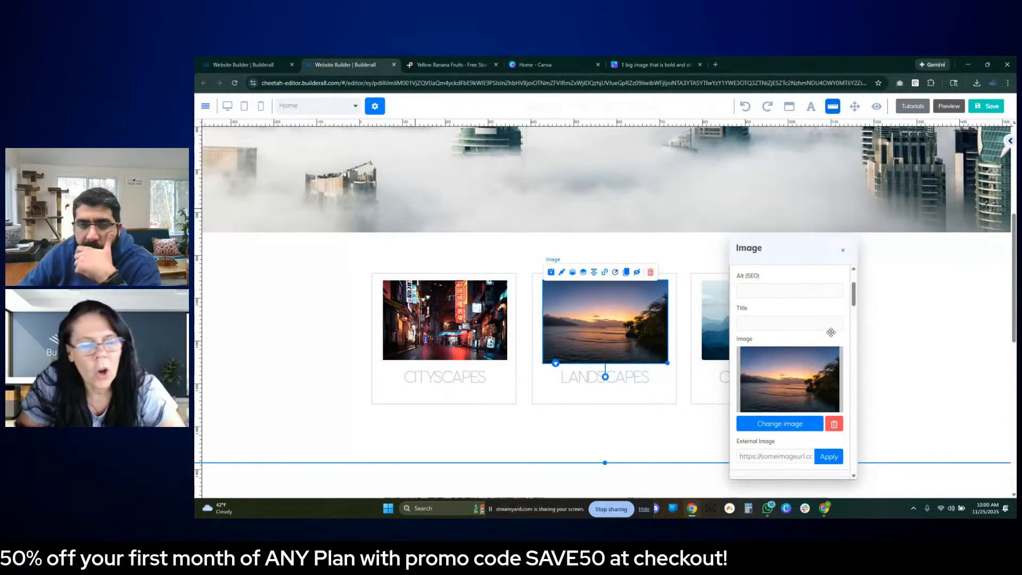
- Replace the Commercial box's image with the uploaded yellow banana photo from My Files
left_click(887, 284)
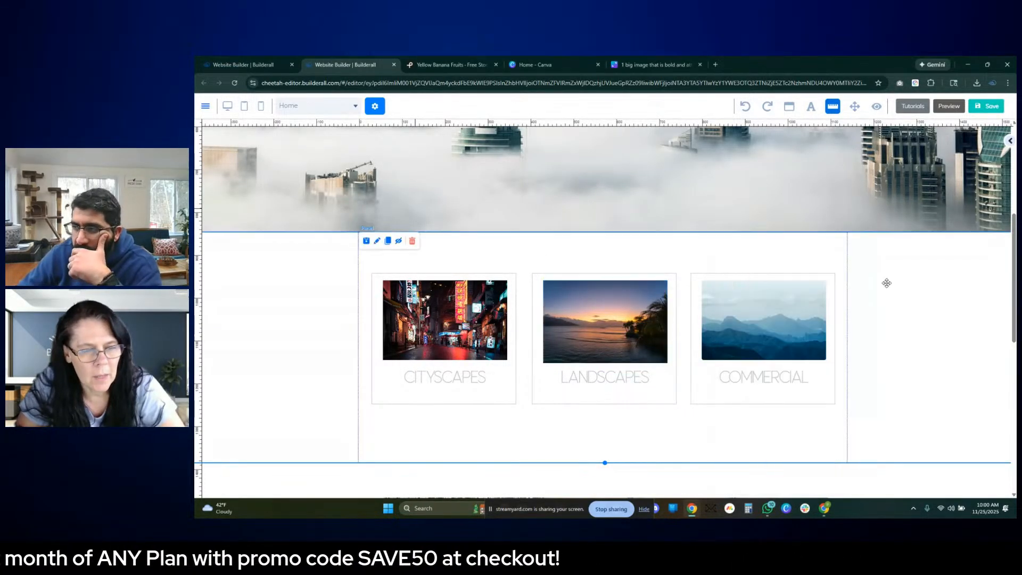
double_click(777, 308)
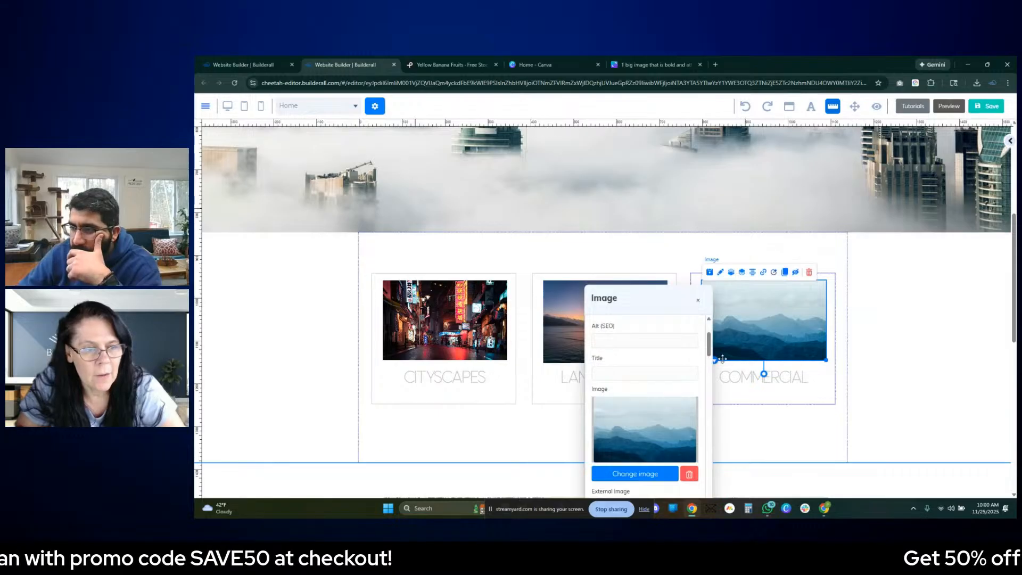
left_click(646, 474)
left_click(677, 354)
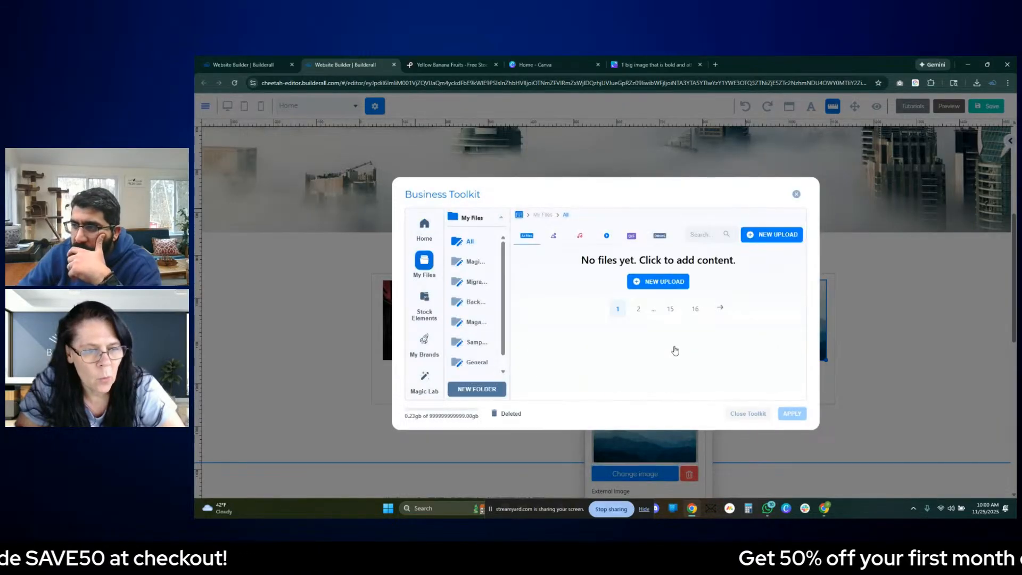
left_click(663, 283)
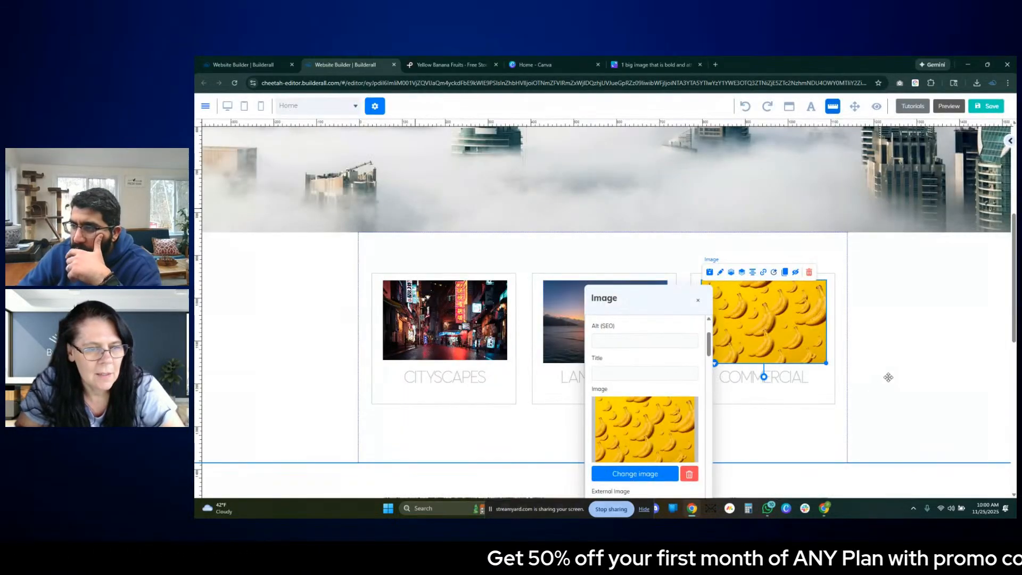
left_click(906, 368)
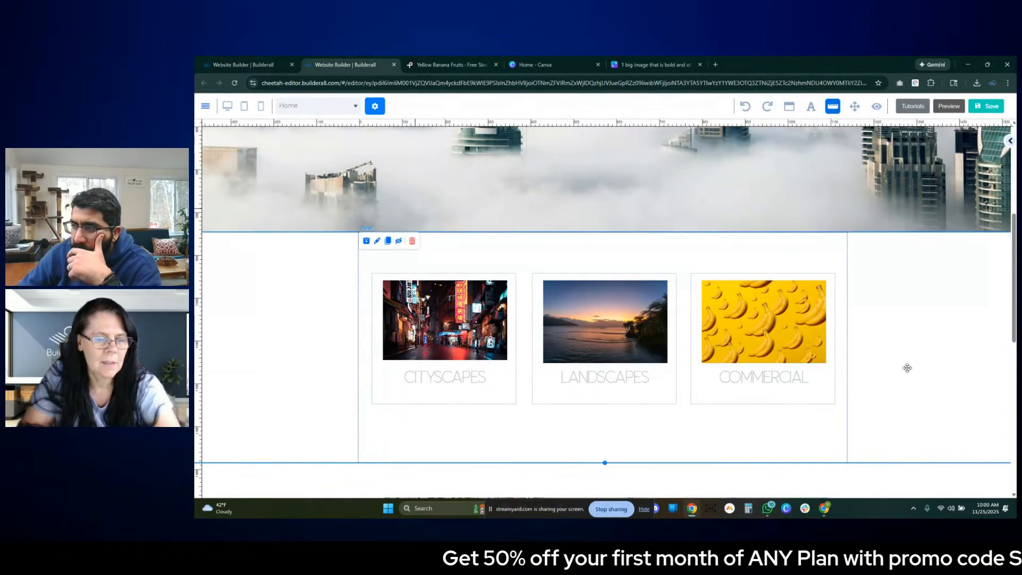
- Set the Commercial and Landscapes boxes' images to fit their frames
double_click(804, 331)
scroll(639, 370, "up", 2)
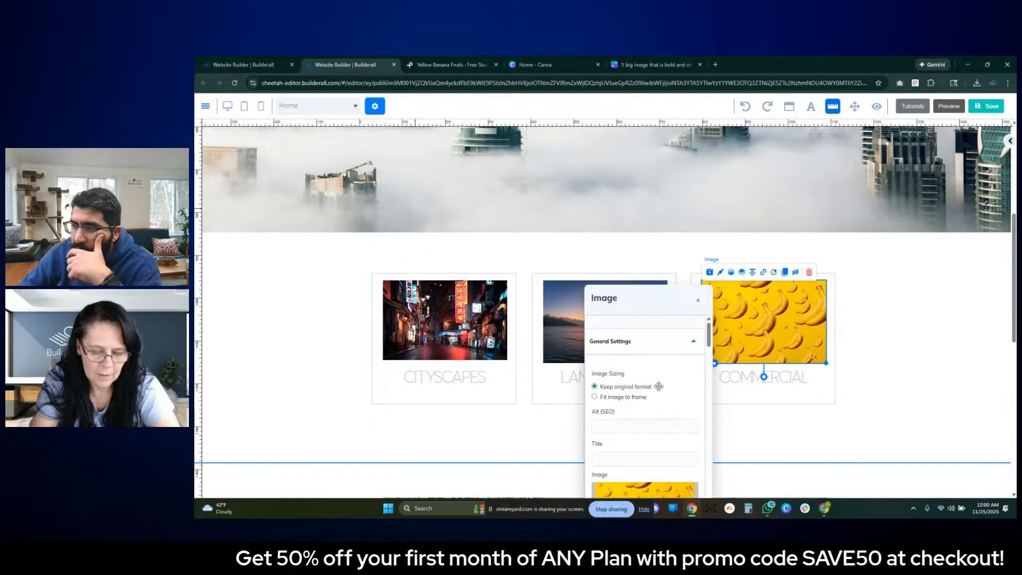
left_click(606, 396)
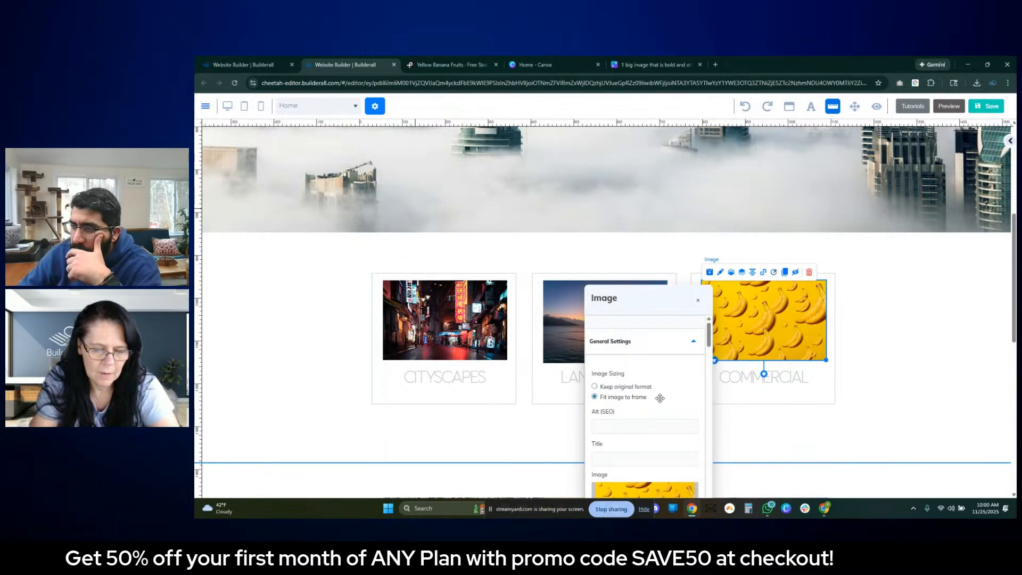
left_click(882, 356)
double_click(574, 317)
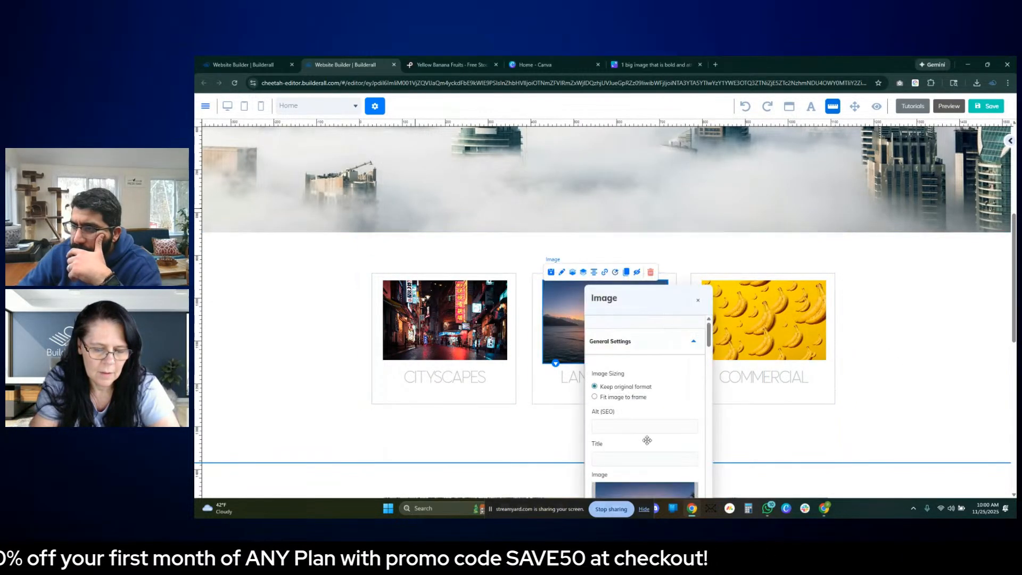
left_click(595, 397)
left_click(900, 358)
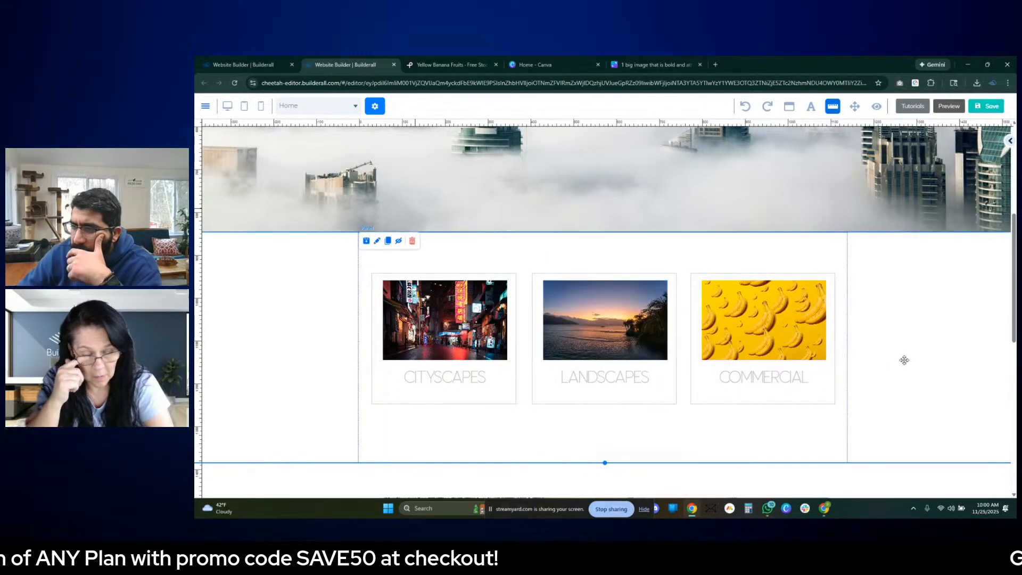
- Review the page from the hero header through the three category boxes to the image gallery
scroll(885, 340, "up", 5)
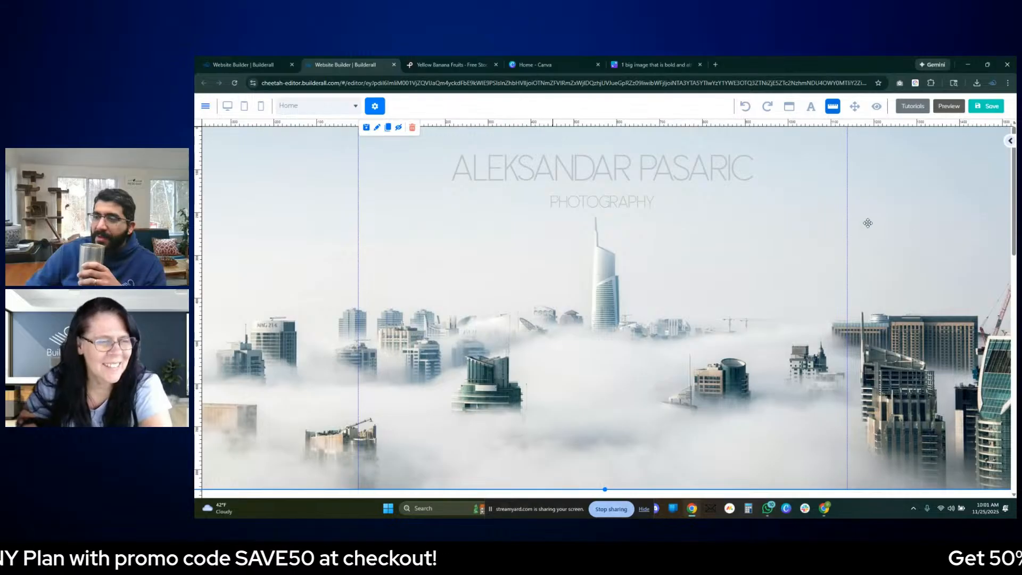
scroll(867, 222, "down", 2)
scroll(867, 221, "up", 2)
scroll(867, 223, "down", 5)
scroll(867, 223, "up", 5)
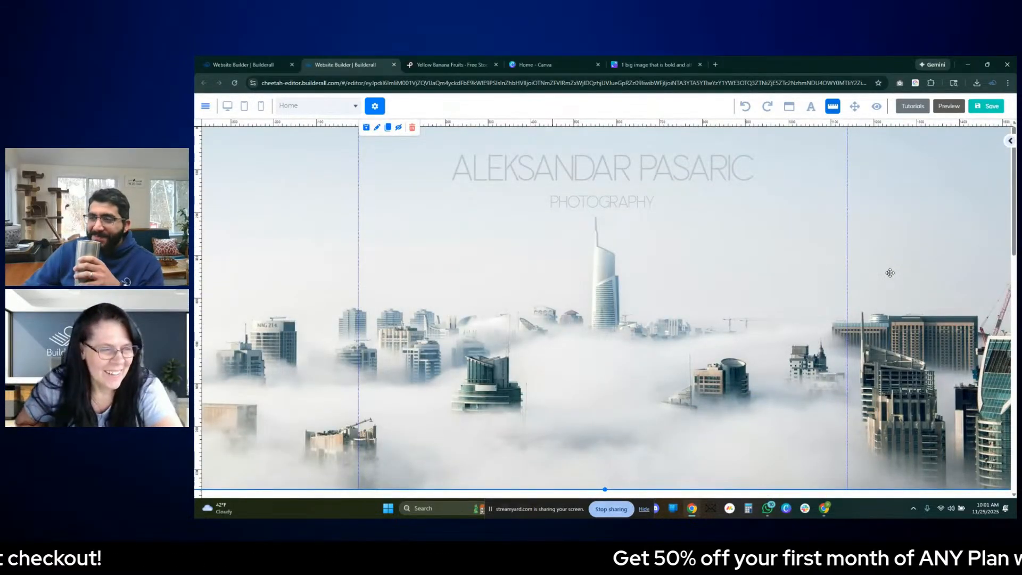
scroll(890, 272, "down", 5)
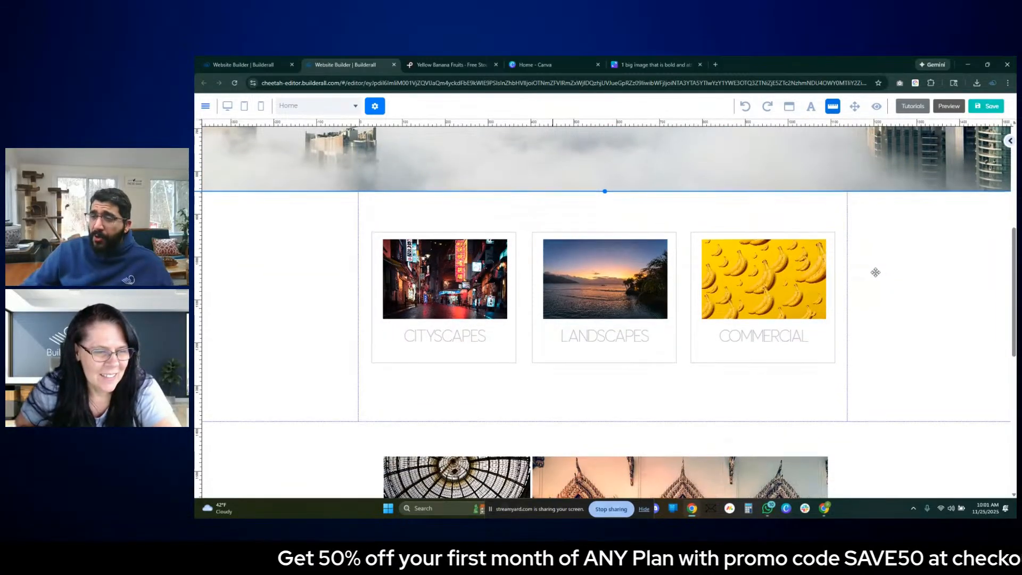
scroll(777, 258, "down", 3)
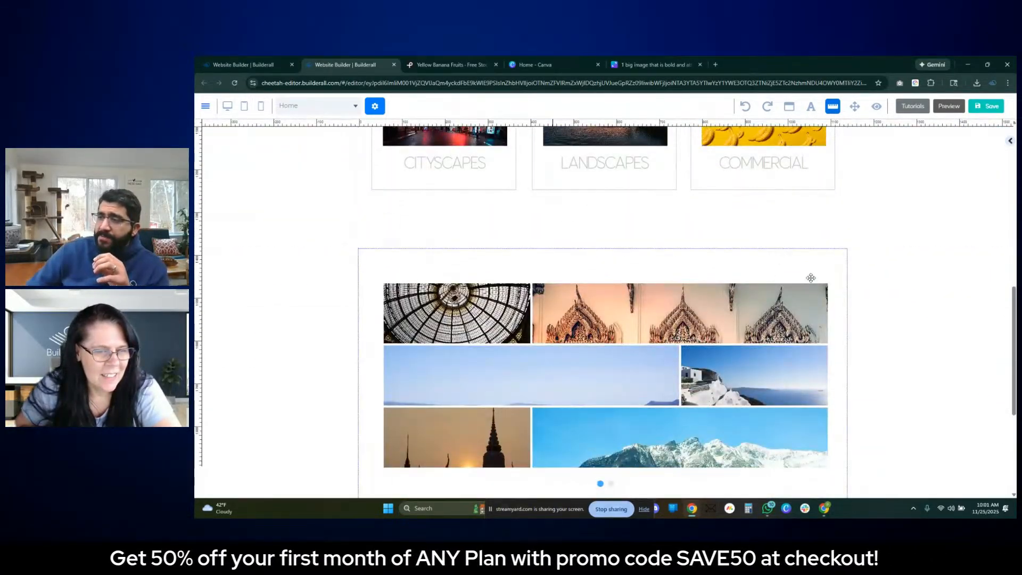
scroll(873, 261, "up", 5)
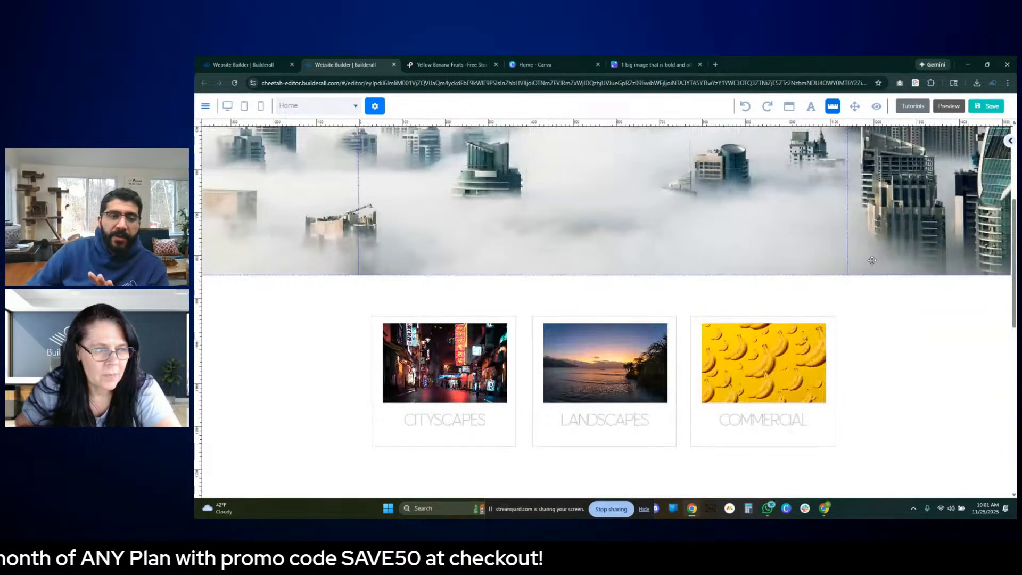
- Save the website's changes
left_click(992, 108)
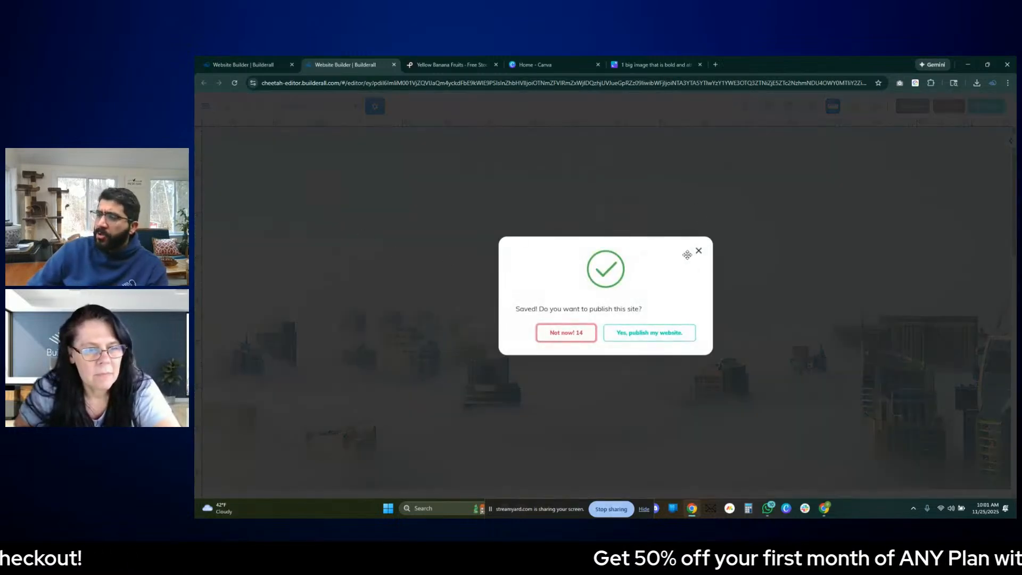
left_click(698, 251)
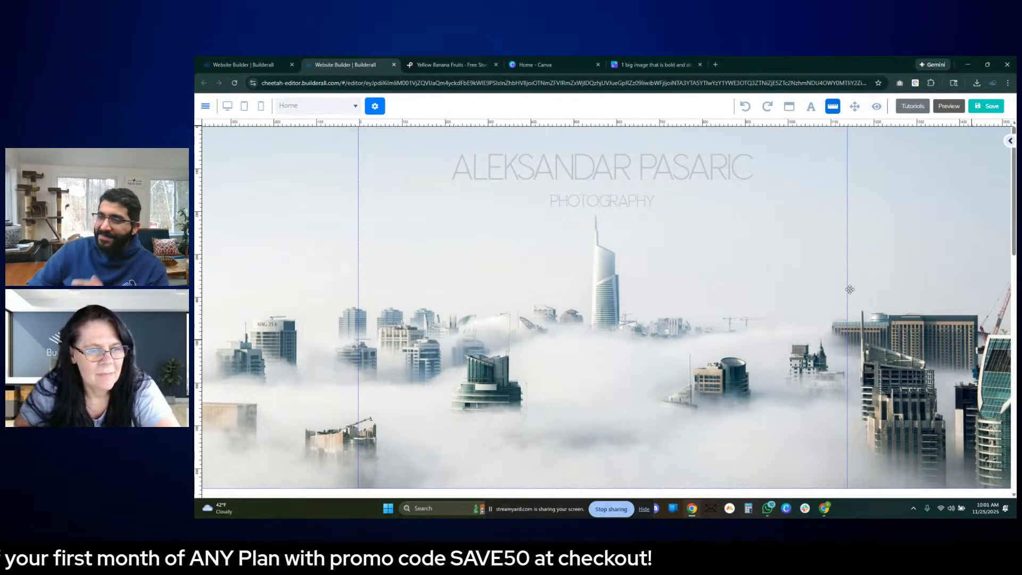
- Shrink the tiled image gallery to about half its width and reposition it lower in its panel
scroll(855, 289, "down", 5)
scroll(855, 289, "down", 2)
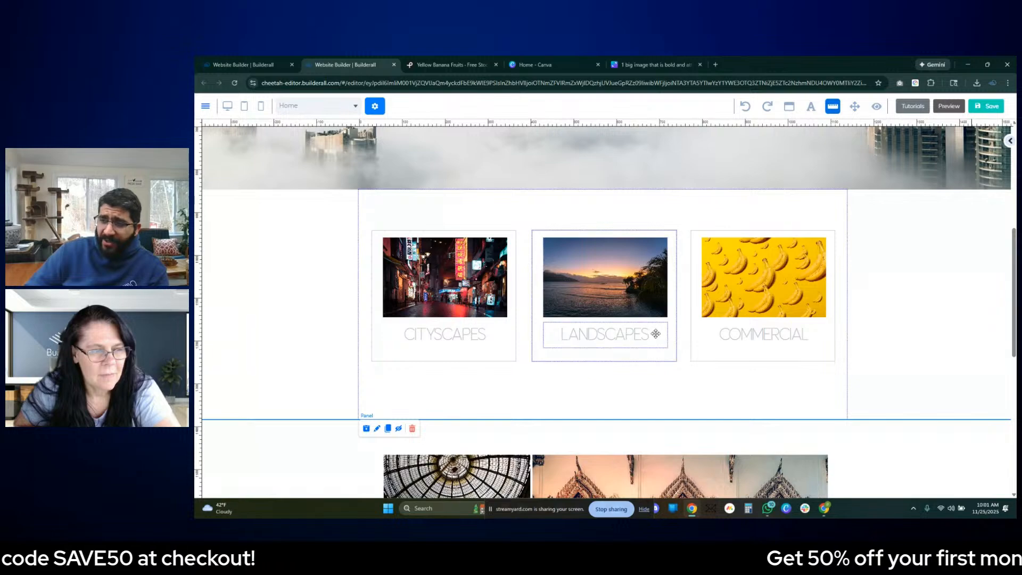
scroll(678, 354, "down", 1)
scroll(679, 353, "down", 3)
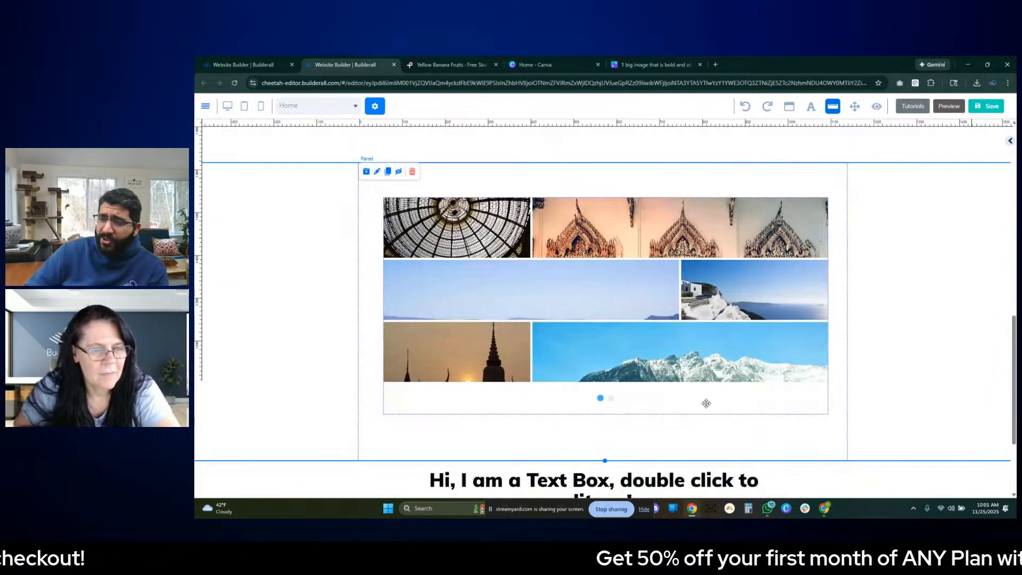
left_click_drag(741, 387, 742, 424)
left_click_drag(830, 452, 630, 370)
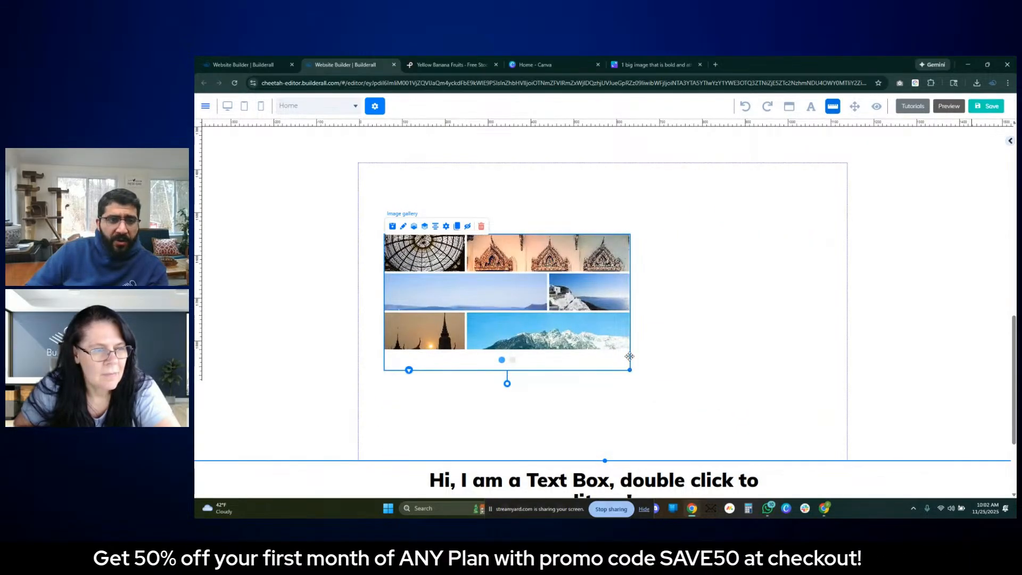
left_click_drag(595, 322, 598, 347)
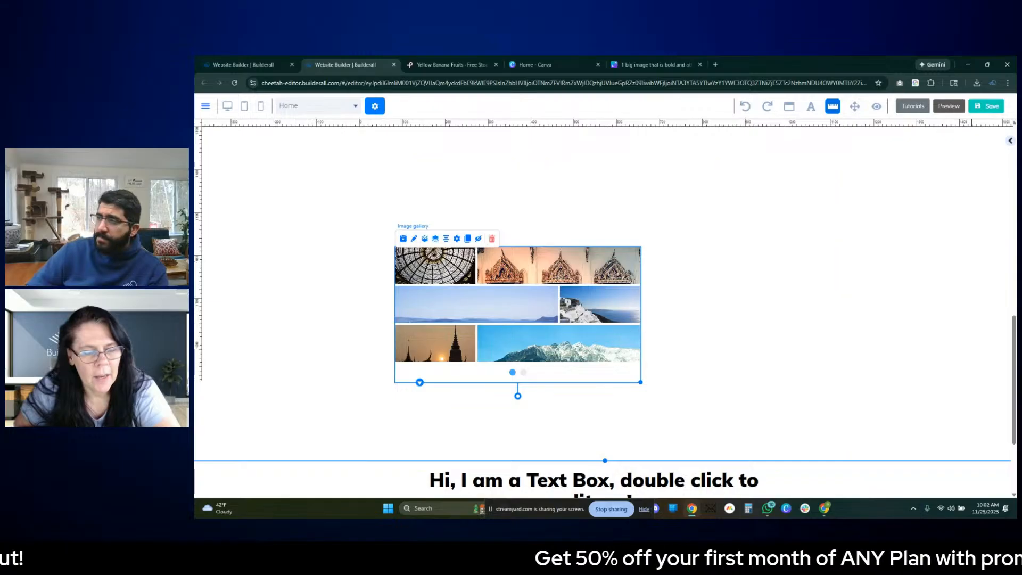
- Browse the available gallery layouts and delete the existing tiled image gallery from its panel
left_click(1009, 141)
scroll(963, 301, "down", 3)
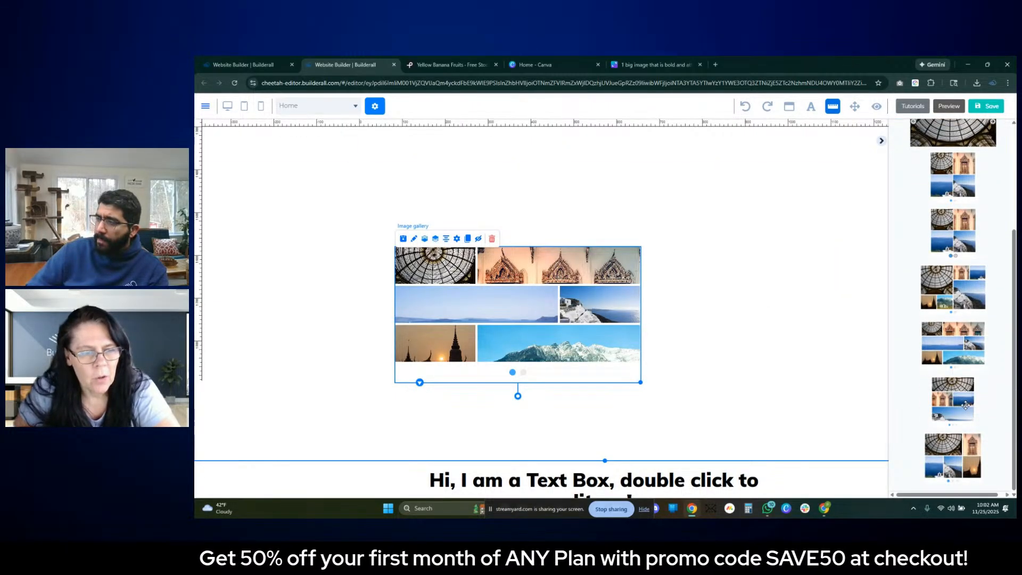
scroll(974, 374, "up", 2)
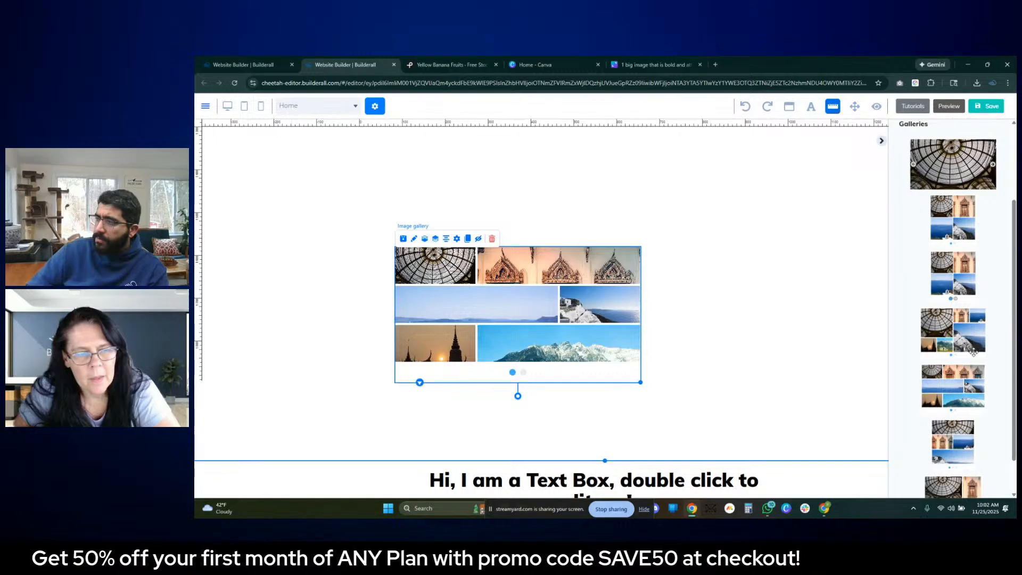
left_click(484, 307)
left_click(492, 240)
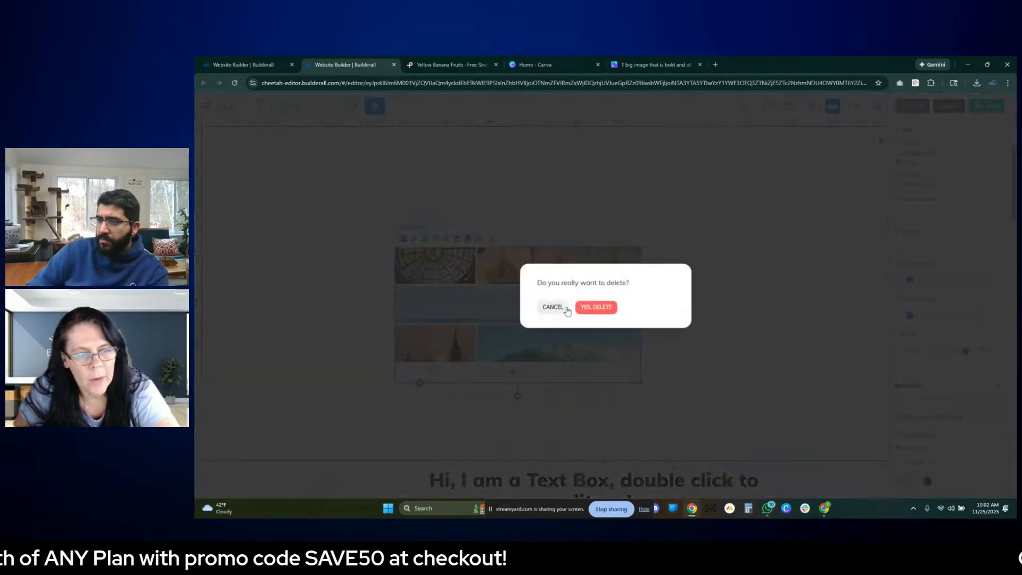
left_click(596, 308)
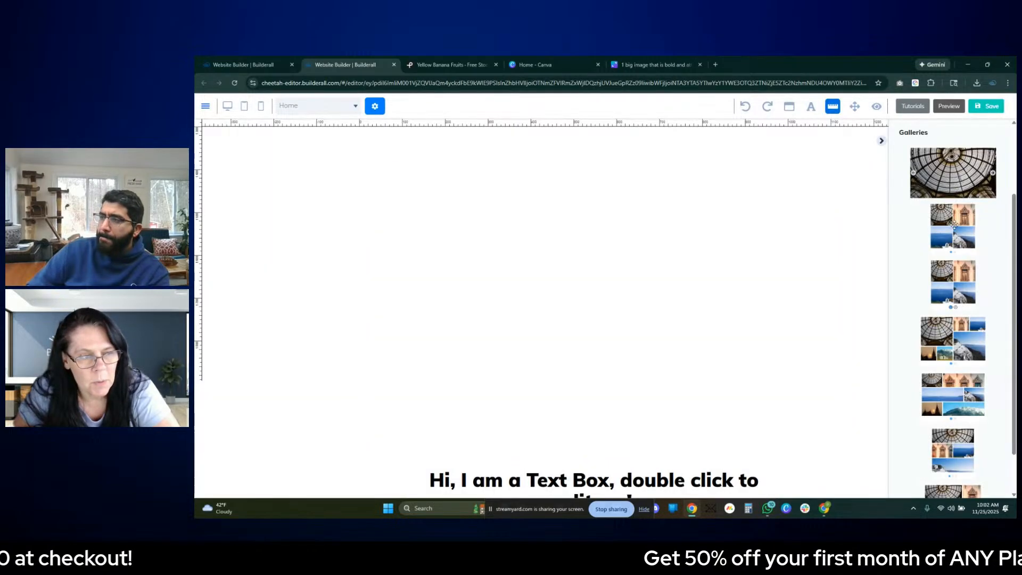
- Add the One main image gallery to the empty panel and enlarge it to almost the panel's full width
scroll(973, 263, "down", 1)
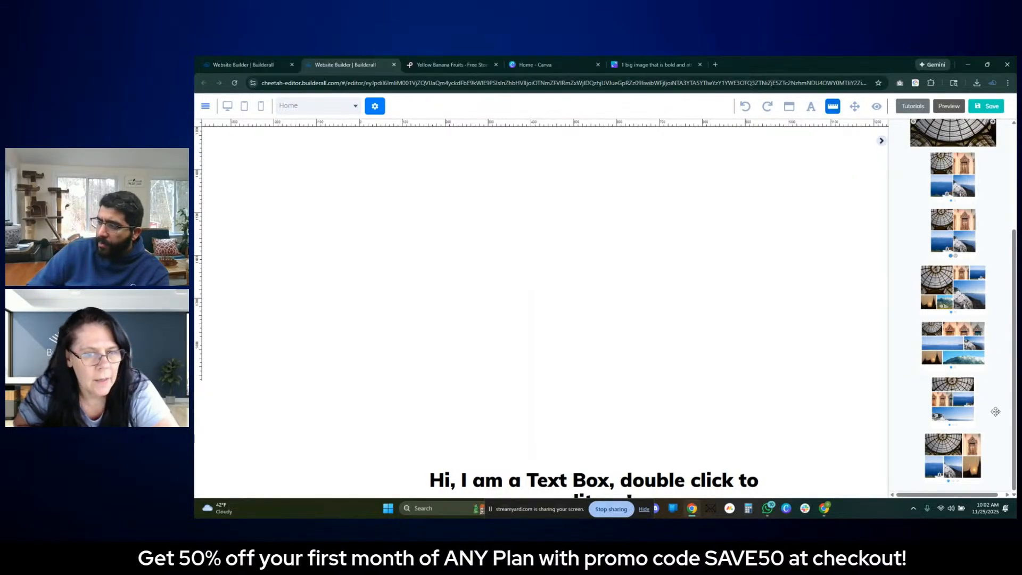
left_click(975, 471)
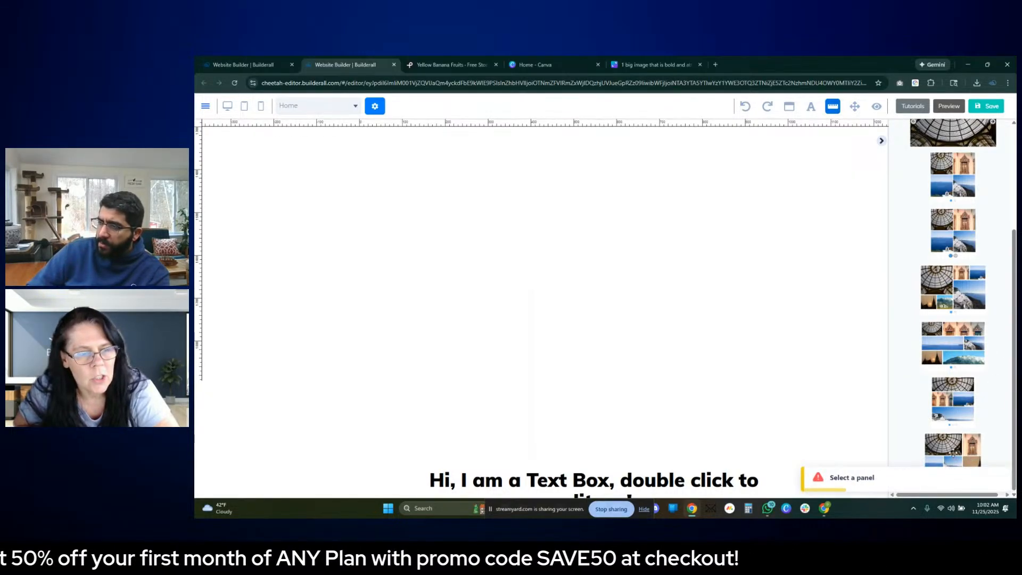
left_click_drag(941, 445, 443, 233)
left_click_drag(489, 292, 447, 262)
left_click_drag(515, 311, 839, 460)
- Page through the new gallery's images and shift the gallery slightly so it sits centred in its panel
left_click(610, 436)
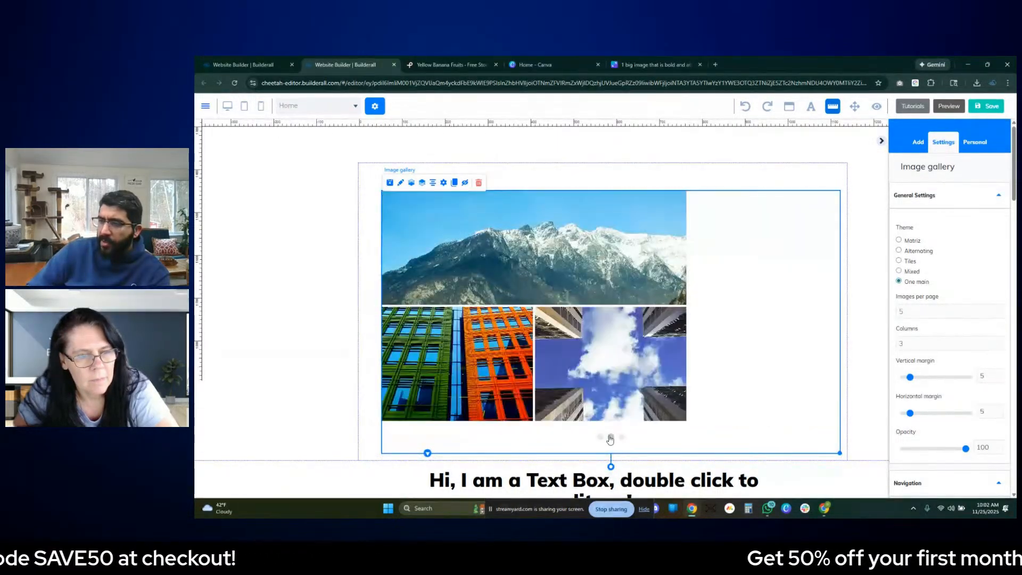
left_click(622, 437)
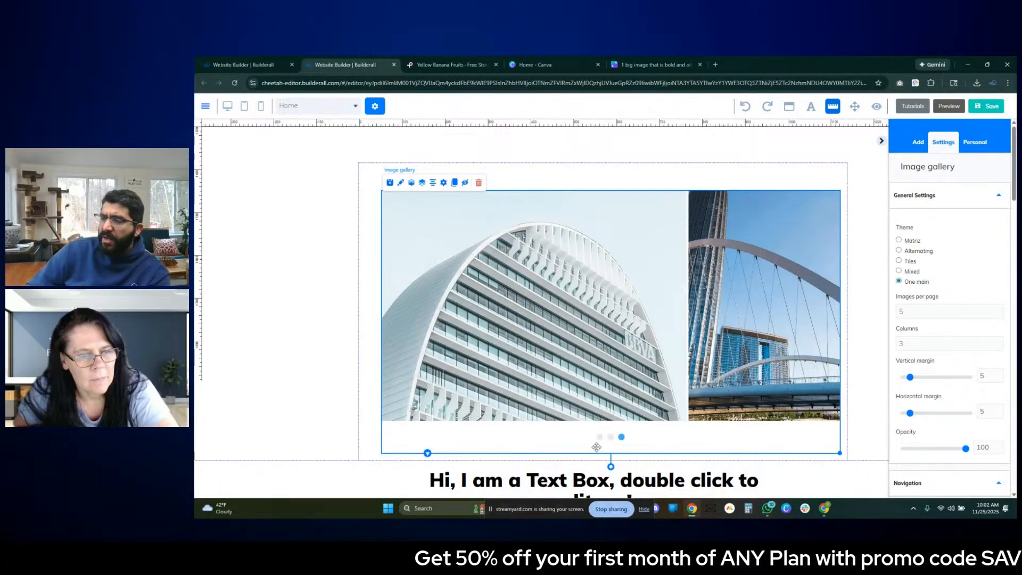
left_click(600, 437)
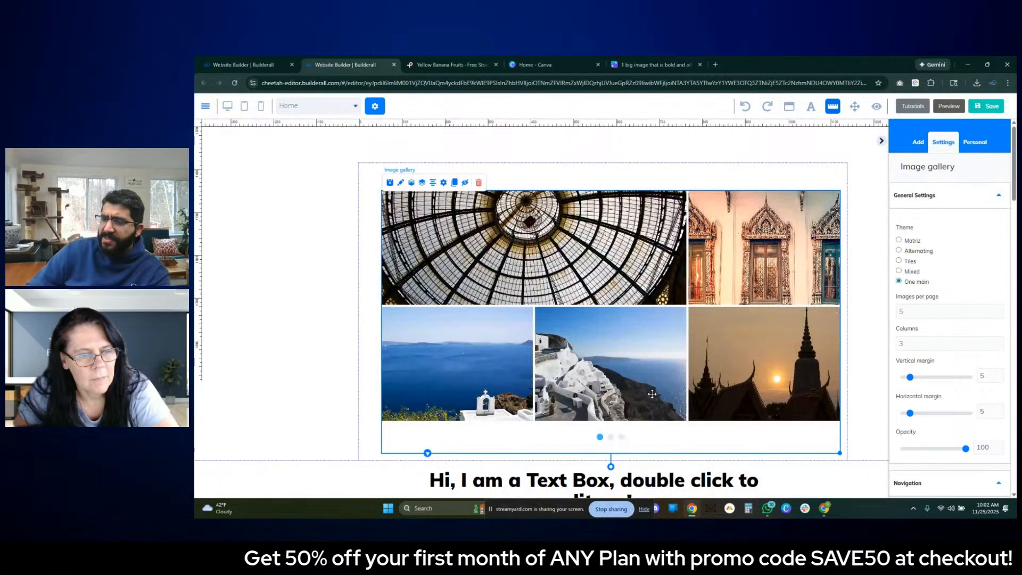
left_click_drag(687, 360, 679, 357)
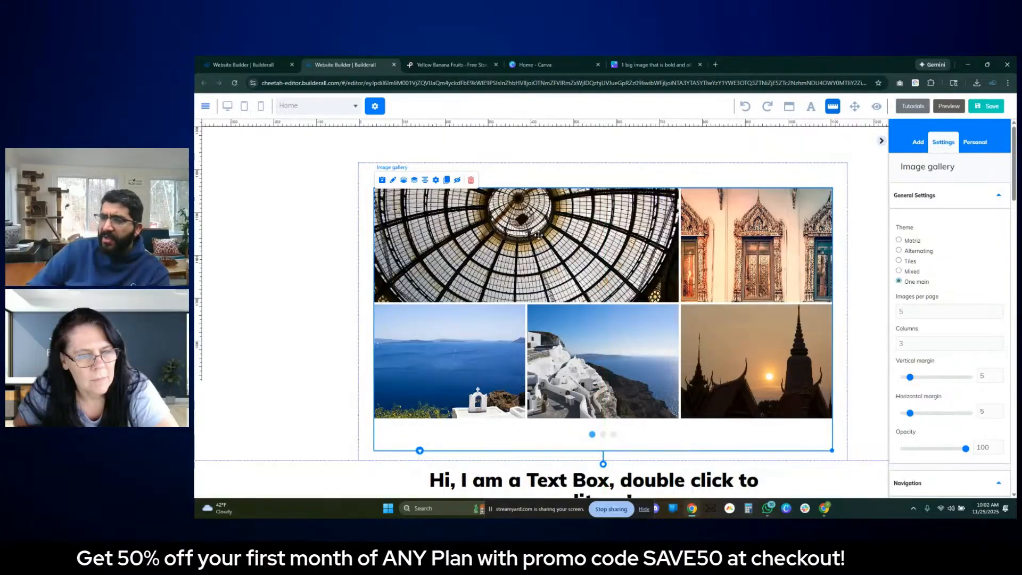
- Shorten the category boxes' panel to a height of 472 to reduce the gap above the gallery
scroll(619, 280, "up", 5)
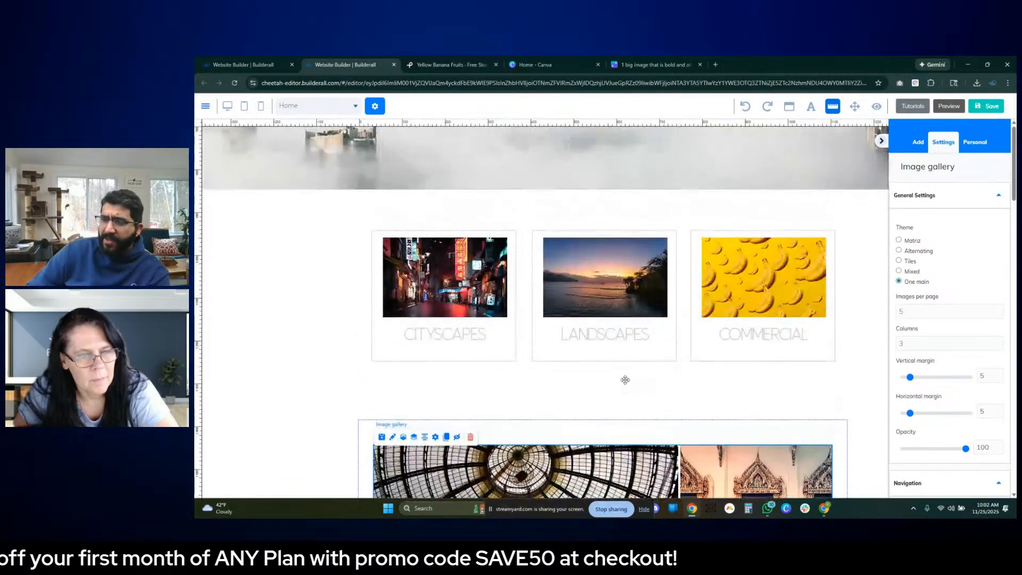
left_click(608, 415)
left_click_drag(604, 420, 605, 392)
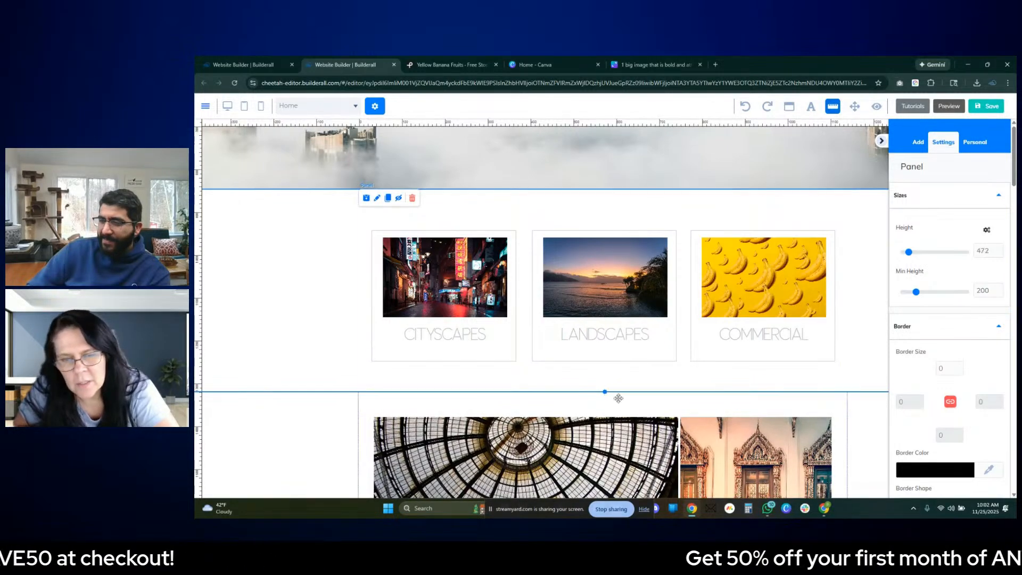
- Extend the gallery panel to a height of 736 to add space above the text box
scroll(745, 394, "down", 5)
scroll(749, 392, "down", 1)
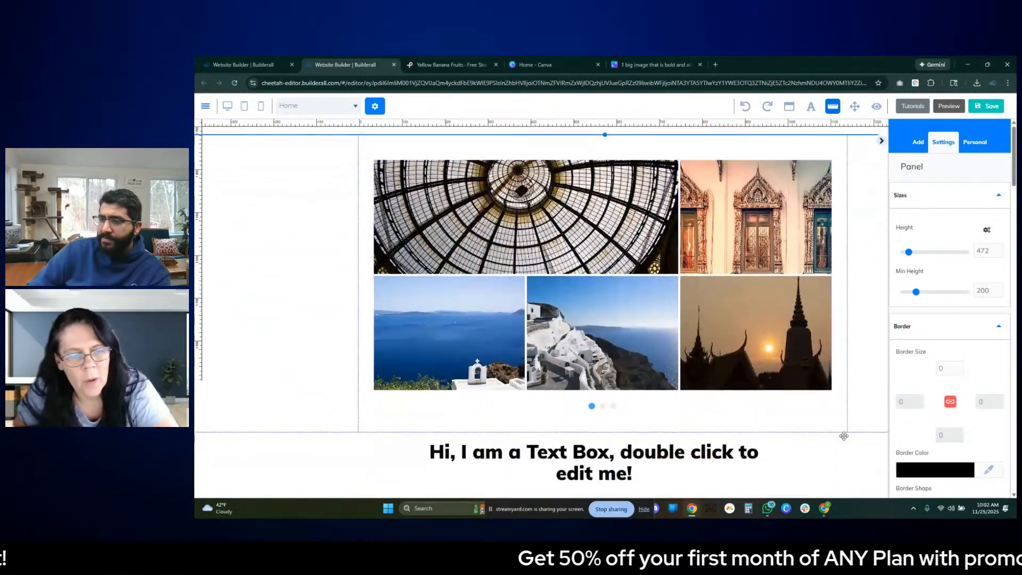
left_click_drag(605, 432, 604, 449)
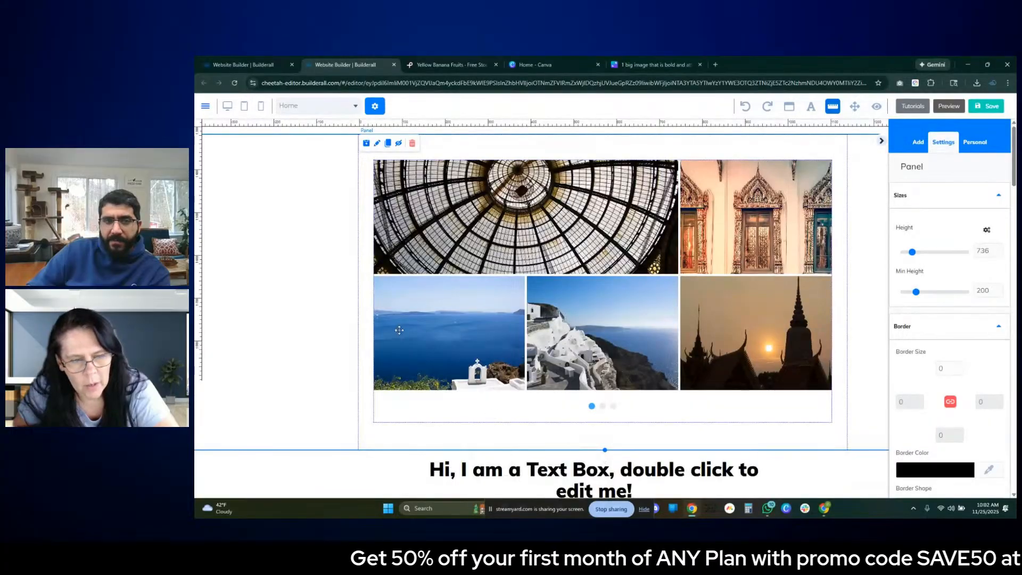
left_click(399, 306)
left_click(340, 291)
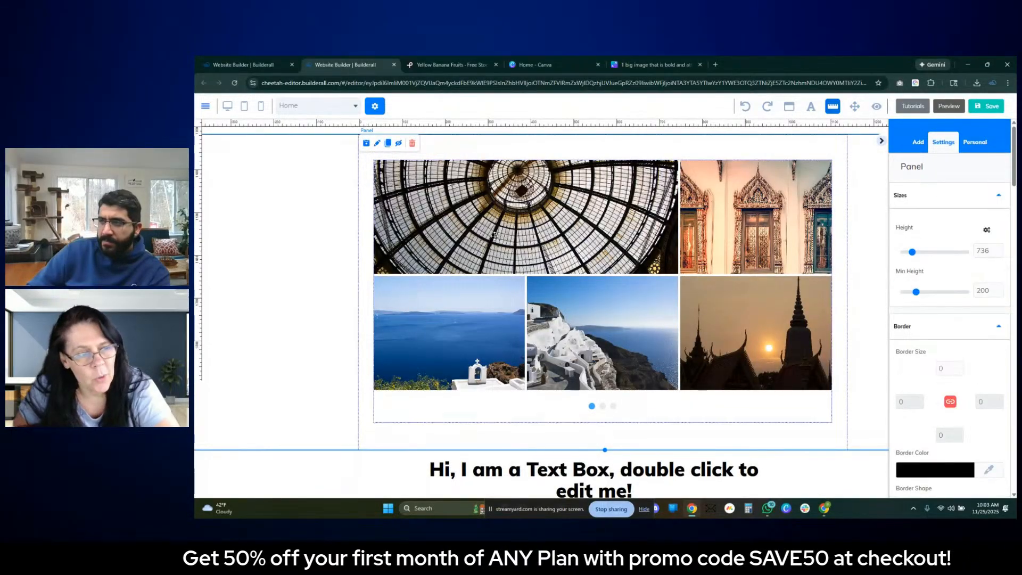
- Check the spacing between the category boxes and the gallery panel, and select the image gallery
scroll(821, 296, "up", 3)
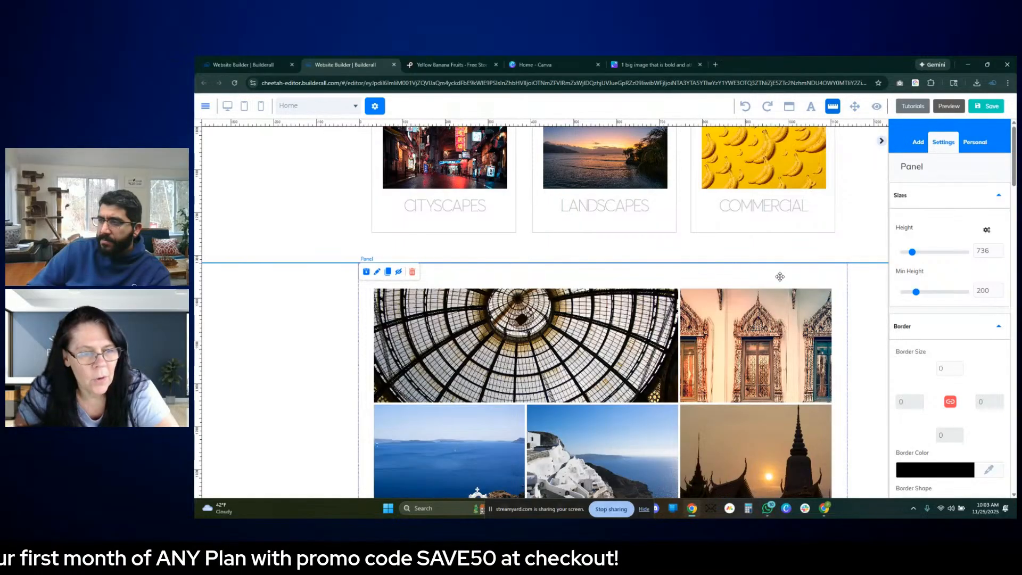
scroll(820, 268, "down", 3)
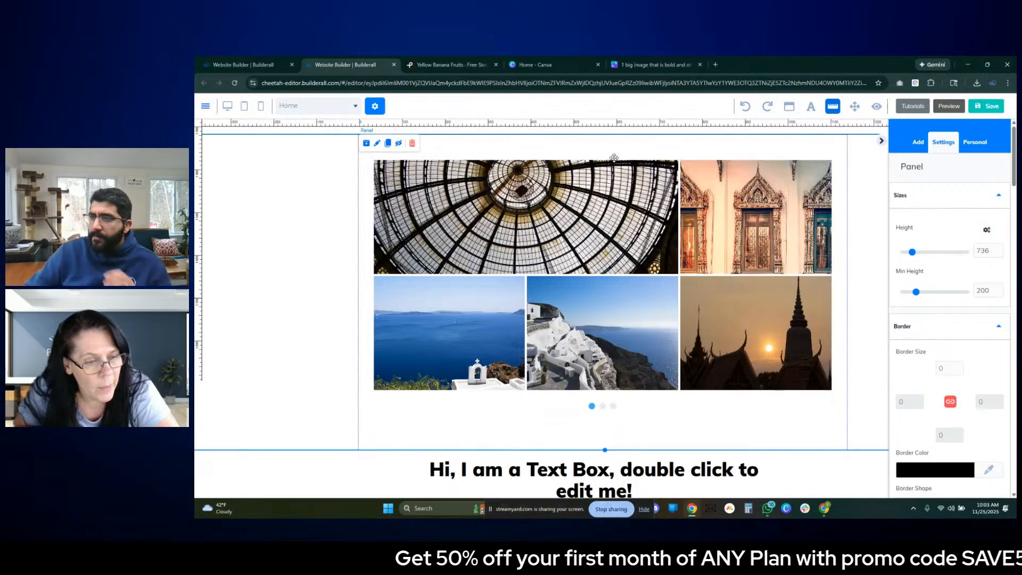
left_click(609, 176)
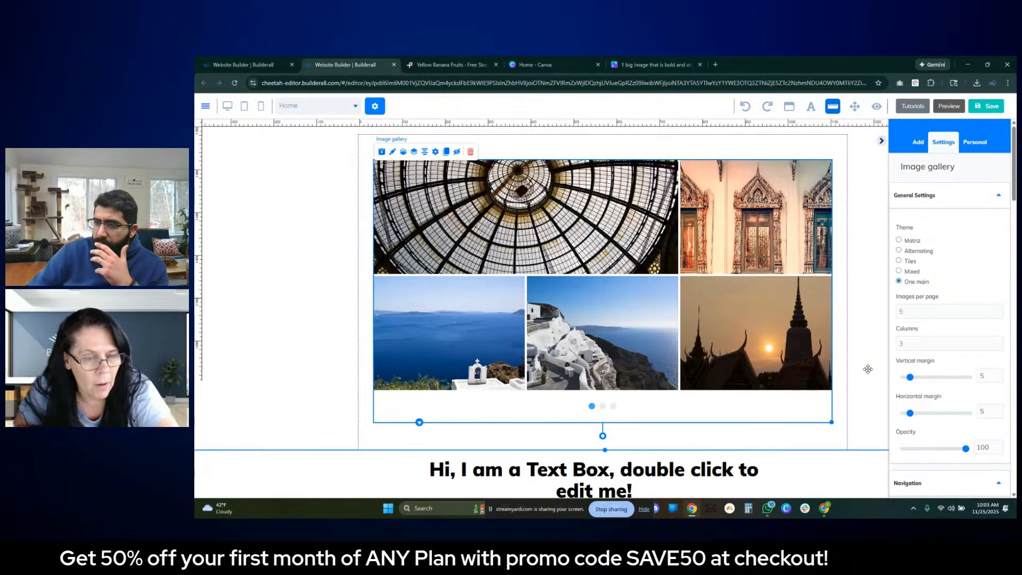
- Switch to Pexels, close the yellow banana photo, and browse the photographer's gallery for images suited to the portfolio
left_click(467, 66)
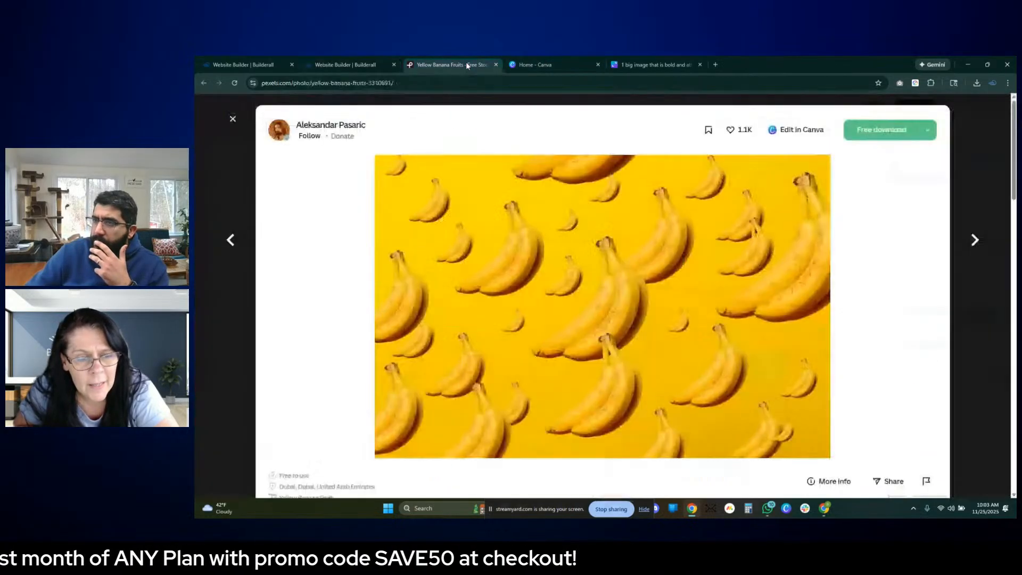
left_click(968, 170)
scroll(780, 296, "down", 10)
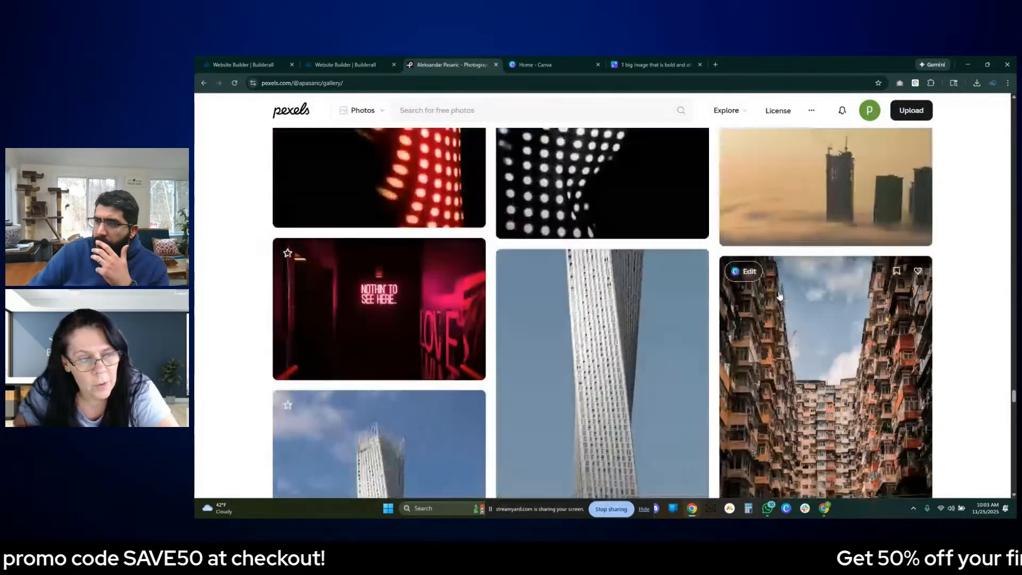
scroll(780, 295, "up", 10)
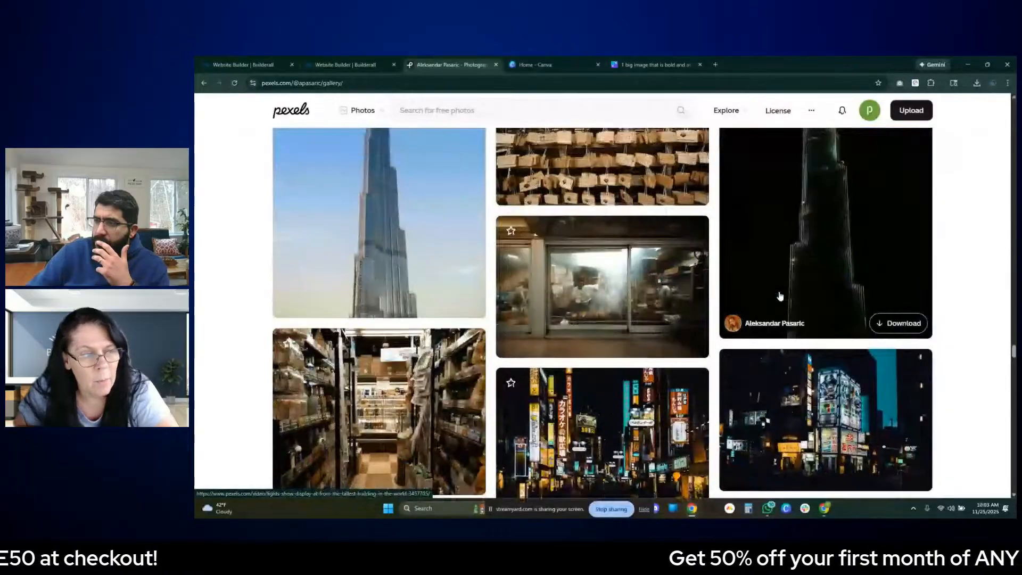
scroll(781, 296, "up", 10)
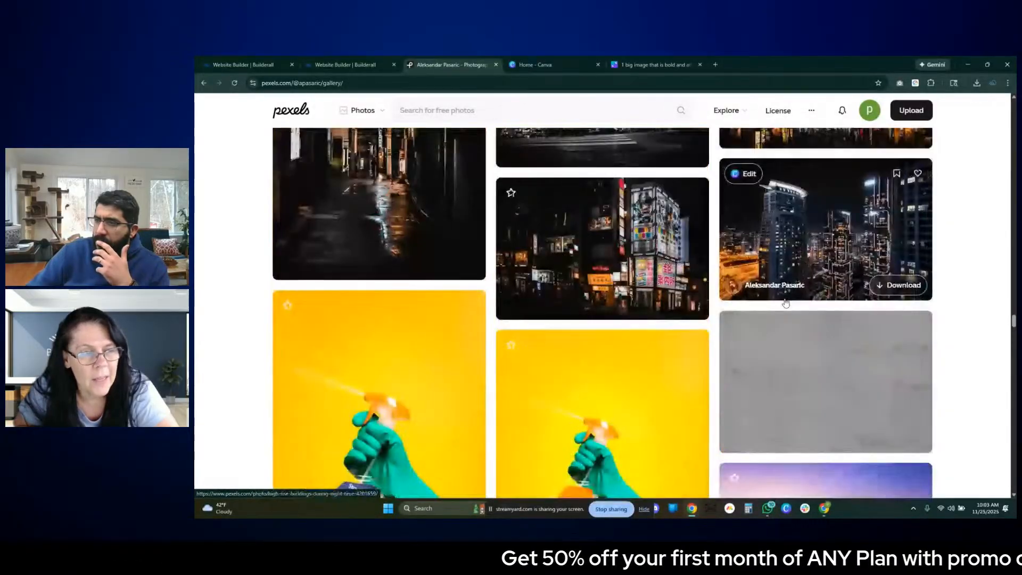
scroll(784, 302, "up", 5)
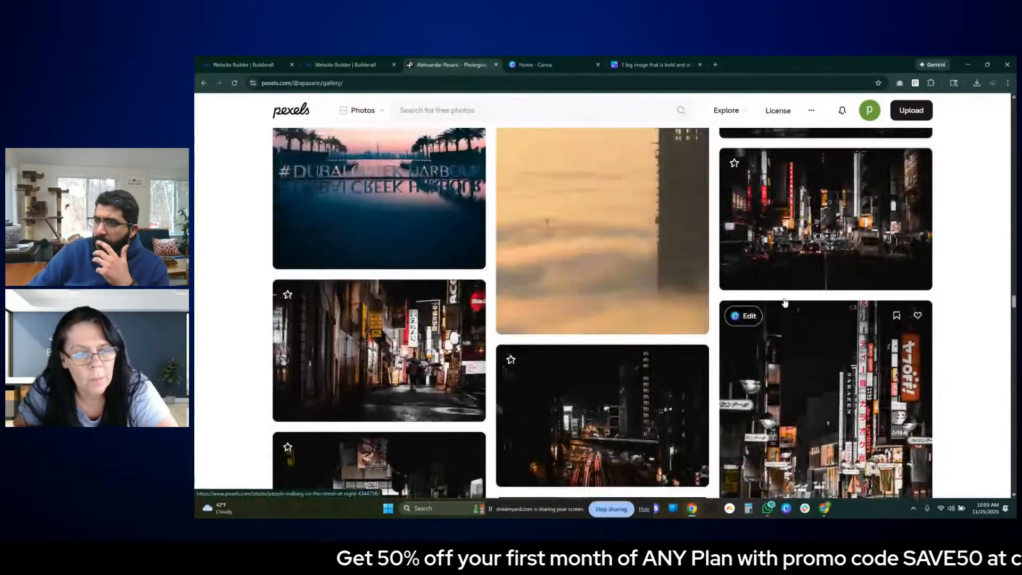
scroll(785, 302, "up", 2)
scroll(784, 302, "down", 2)
scroll(785, 302, "up", 10)
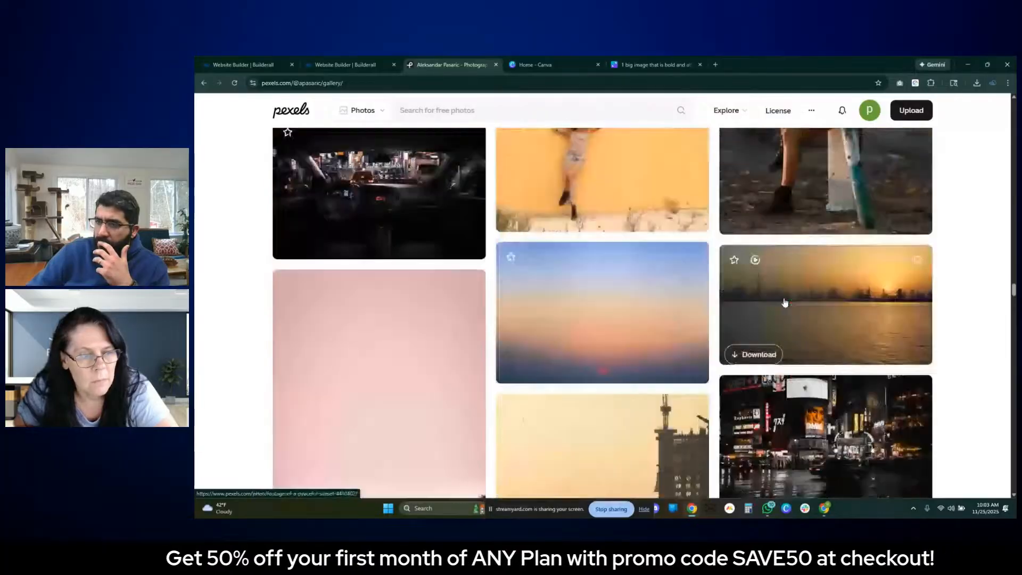
scroll(784, 302, "up", 1)
scroll(784, 303, "down", 10)
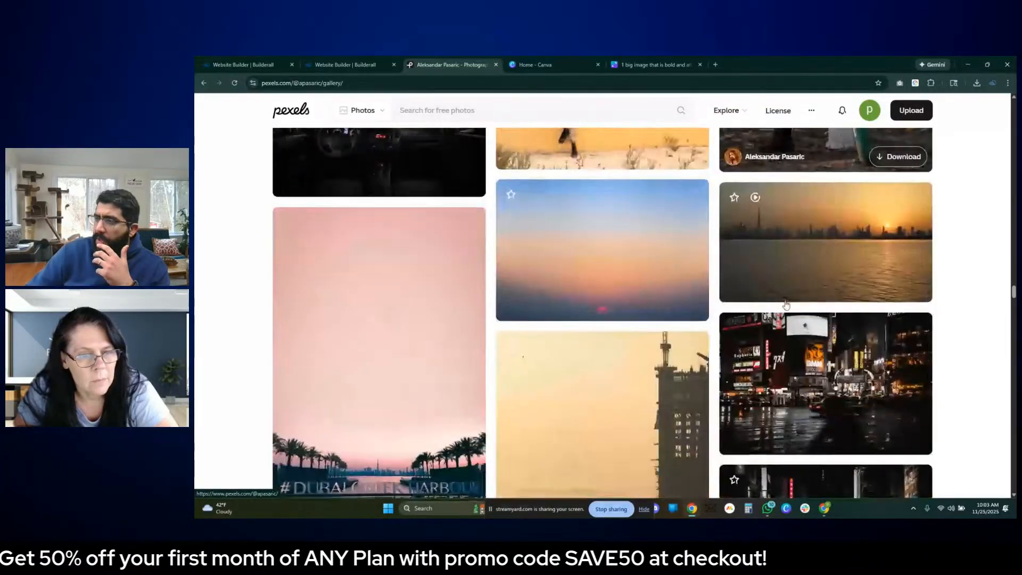
scroll(806, 316, "up", 20)
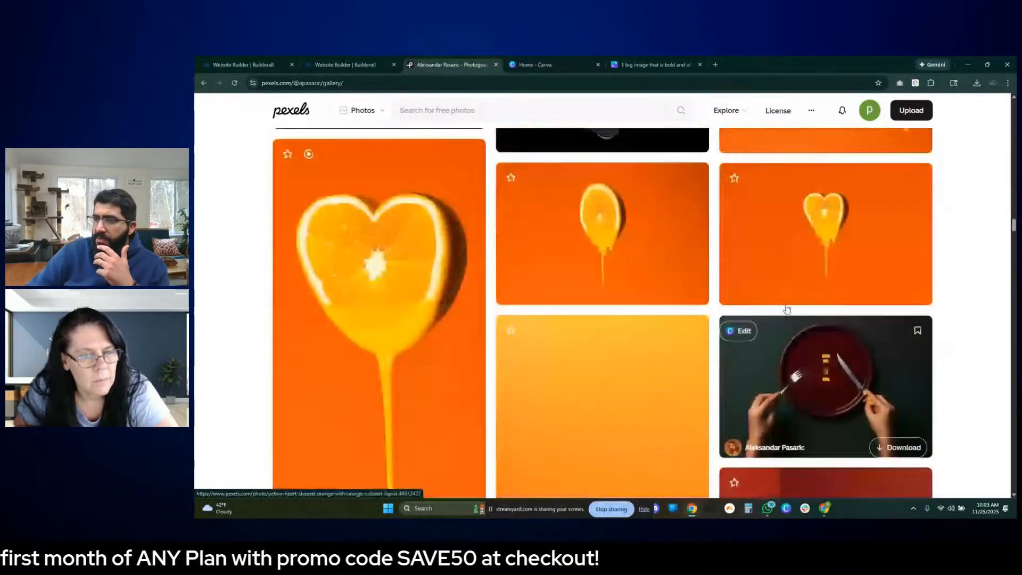
scroll(784, 308, "up", 3)
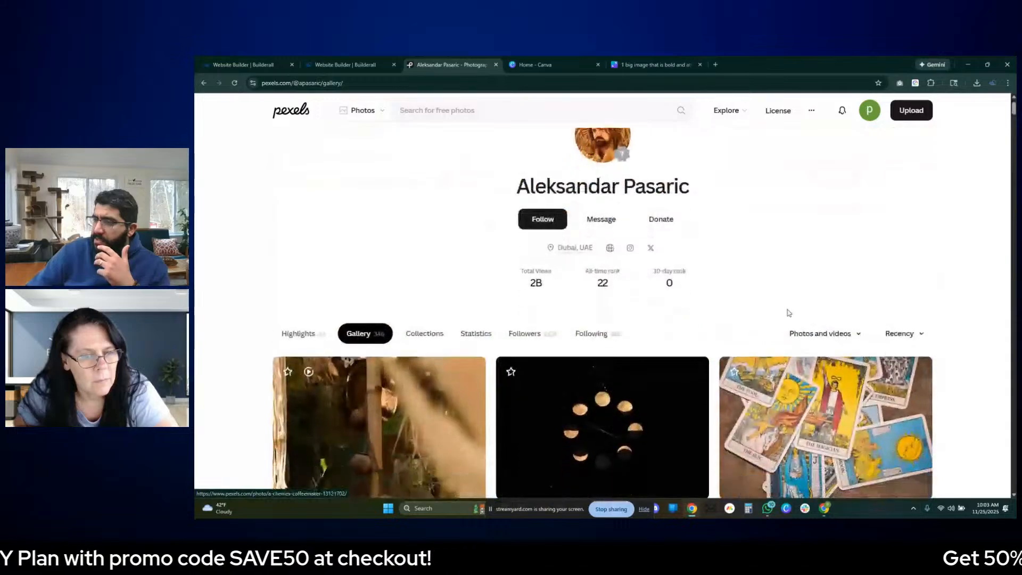
scroll(784, 311, "down", 1)
scroll(594, 315, "up", 1)
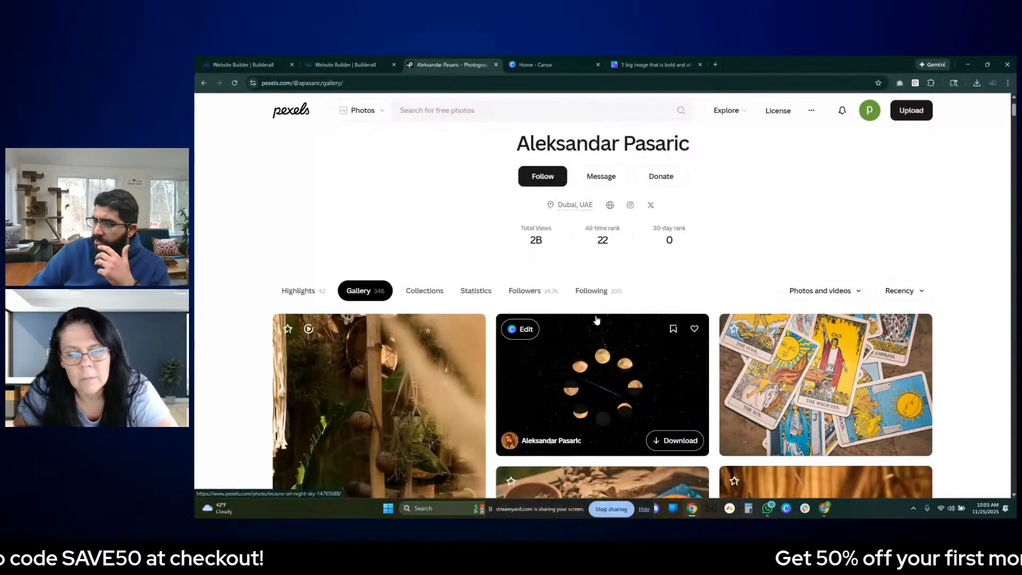
- Find the city skyline under an orange sunset sky in the photographer's gallery, download it, and dismiss the thank-you dialog
scroll(826, 289, "down", 15)
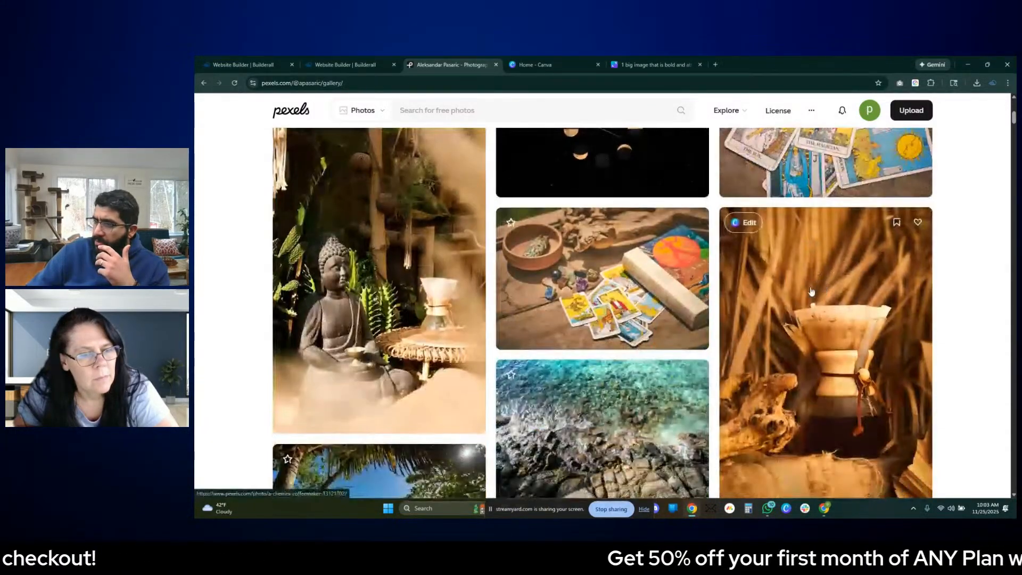
scroll(803, 306, "down", 15)
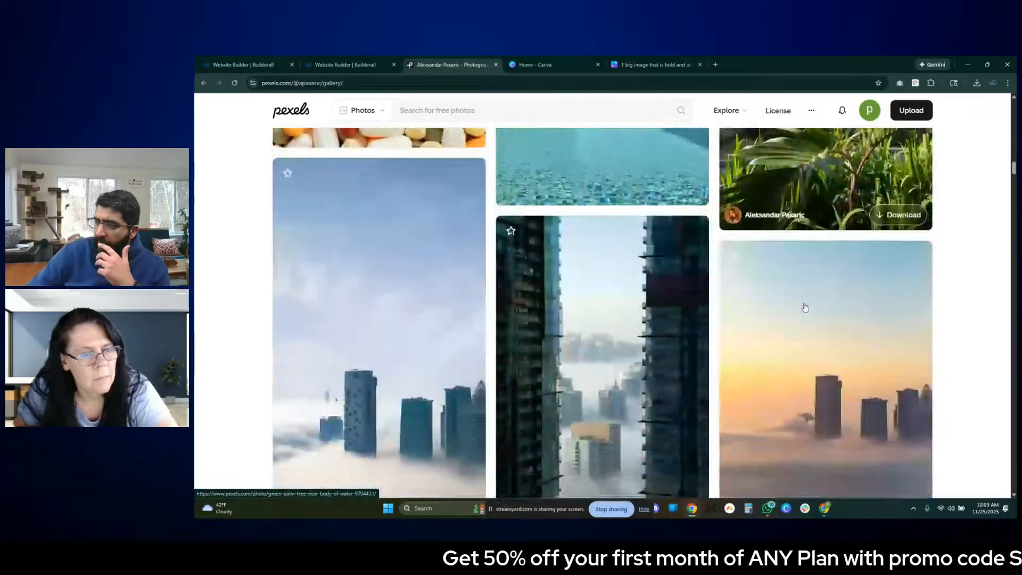
scroll(805, 307, "down", 10)
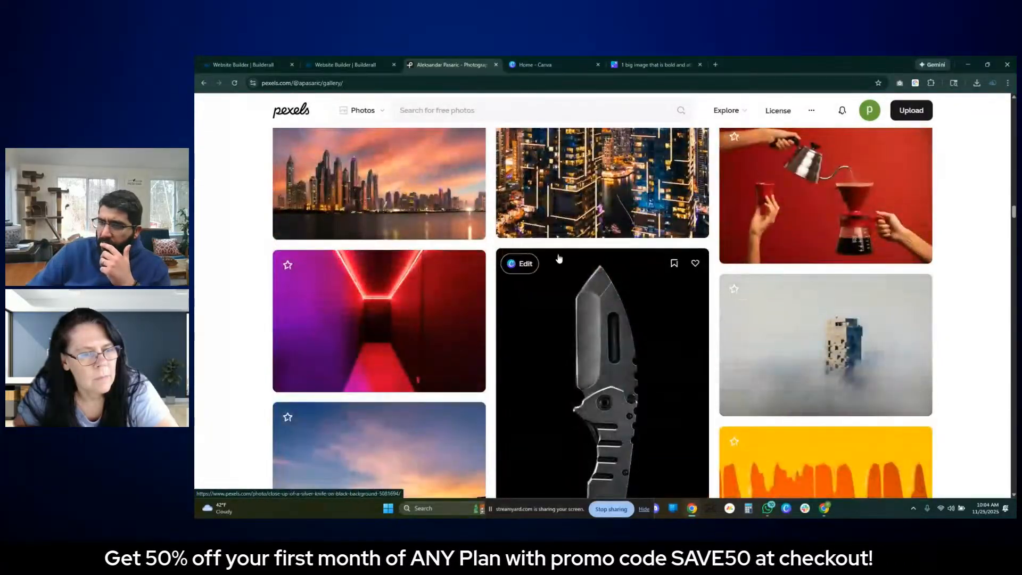
scroll(580, 277, "down", 4)
scroll(579, 284, "up", 5)
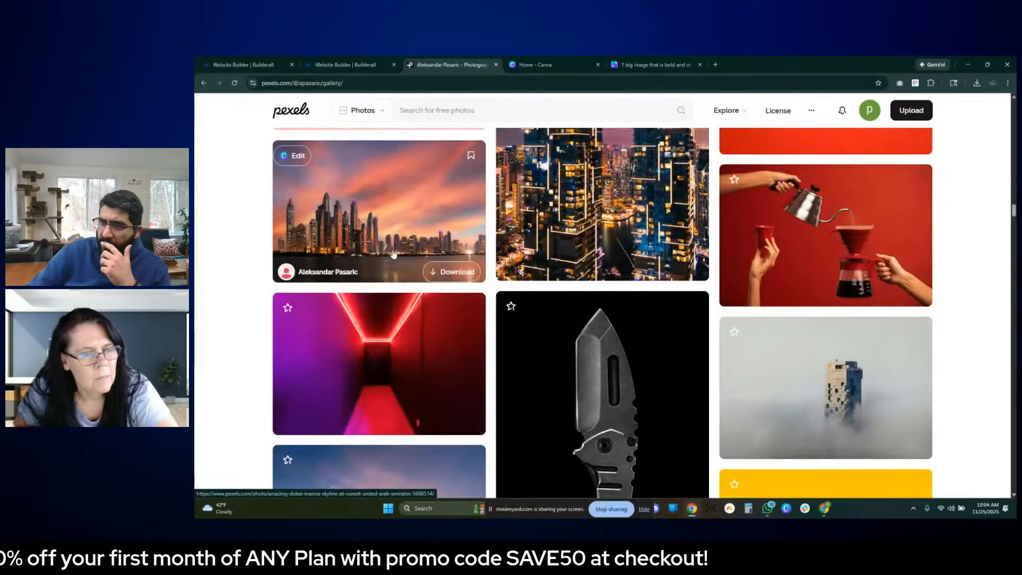
left_click(462, 269)
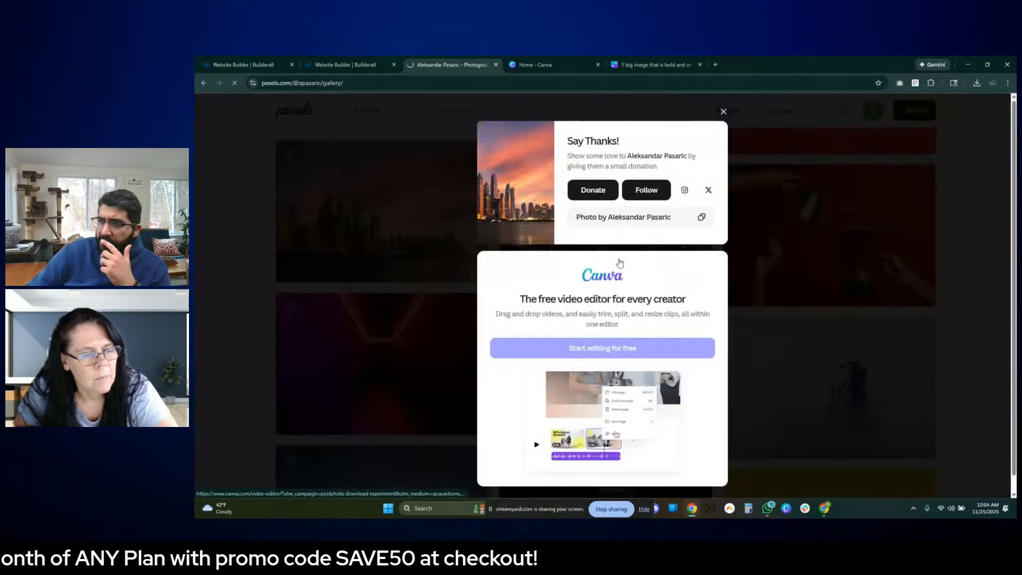
left_click(723, 112)
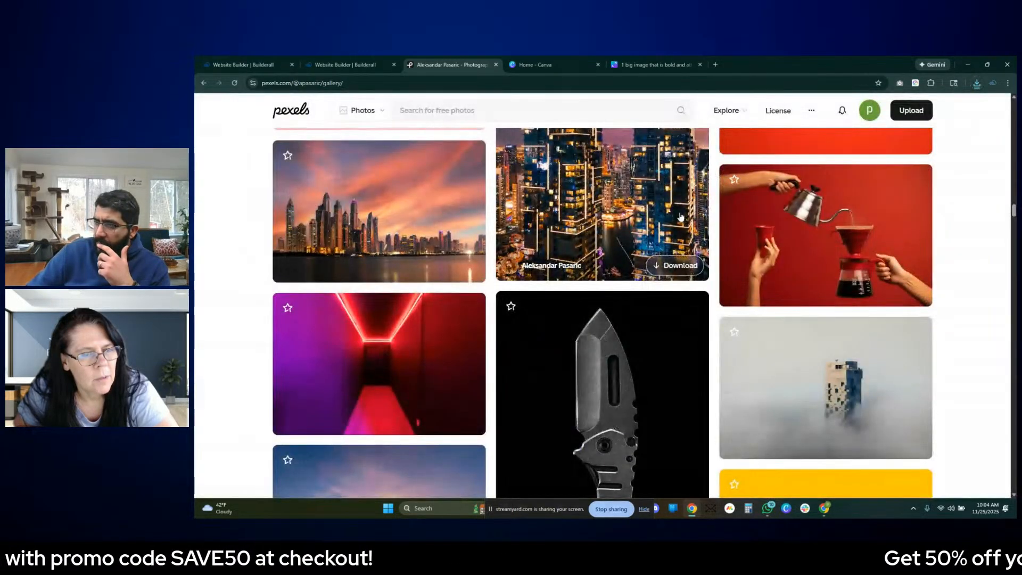
- Download the photo of two illuminated skyscrapers at night and dismiss the thank-you dialog
scroll(644, 231, "up", 2)
scroll(644, 231, "up", 3)
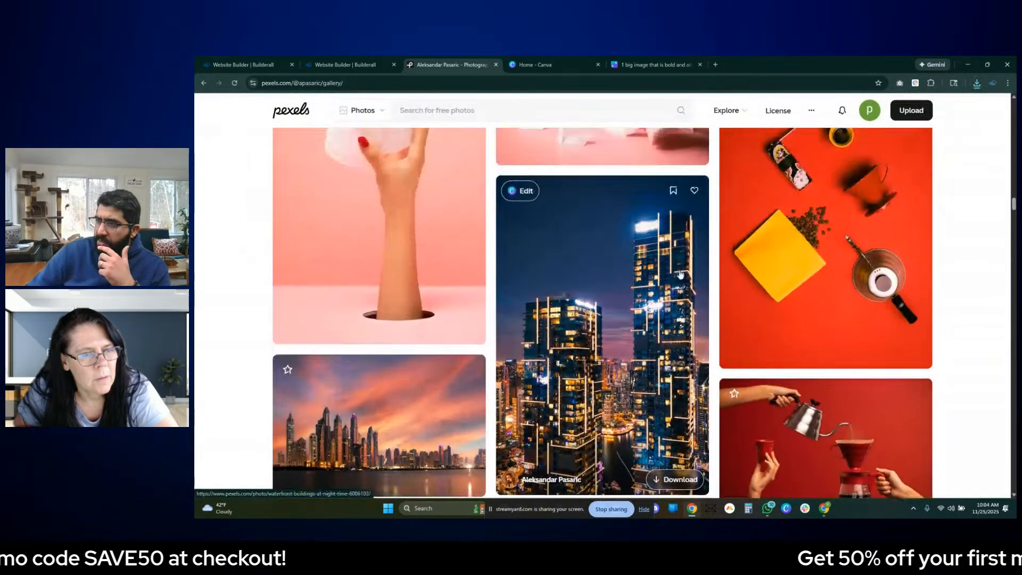
left_click(683, 479)
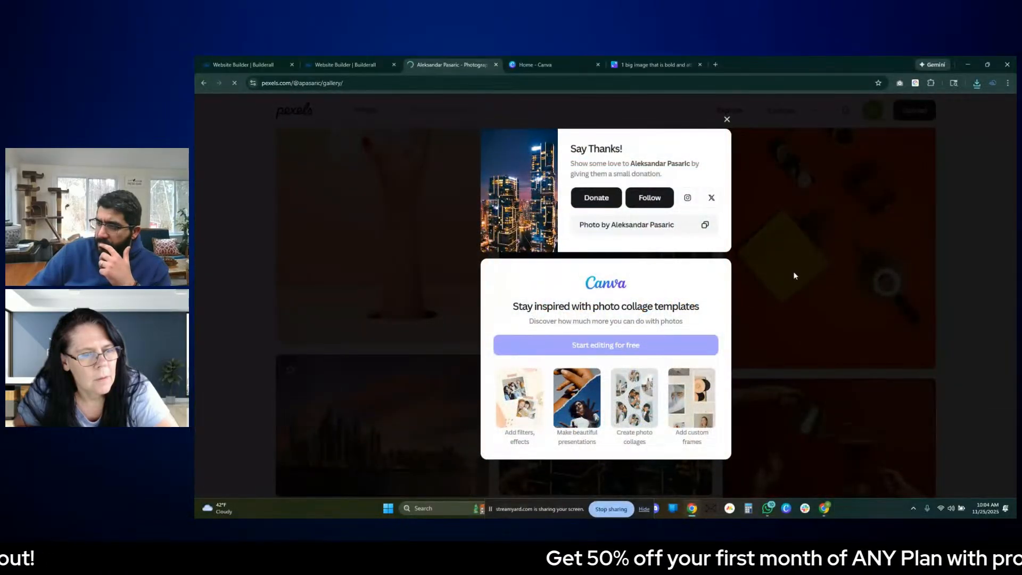
left_click(799, 299)
- Download the landscape photo of the lone tower rising out of grey fog and dismiss the thank-you dialog
scroll(800, 301, "down", 10)
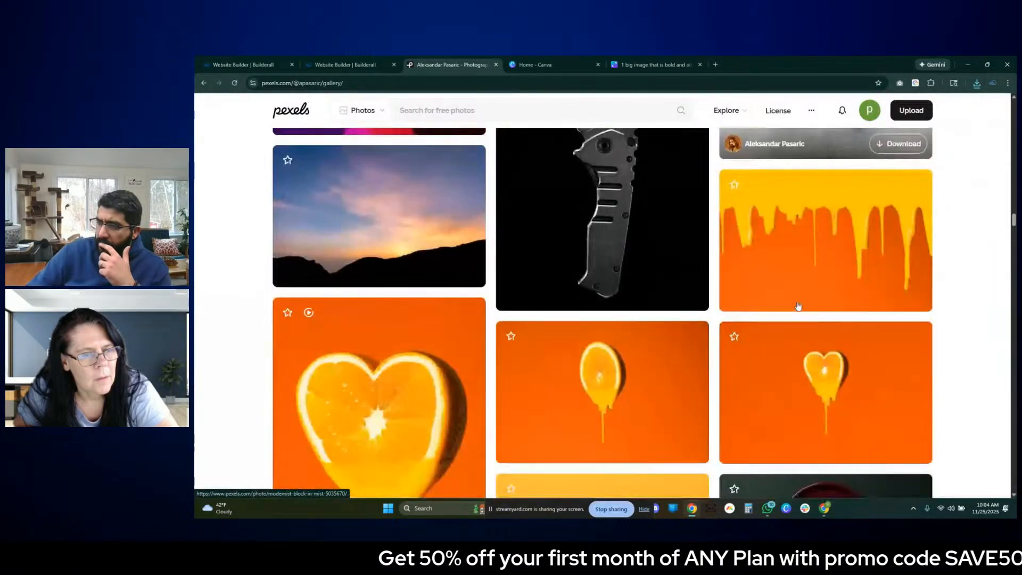
scroll(801, 305, "up", 1)
scroll(800, 305, "up", 1)
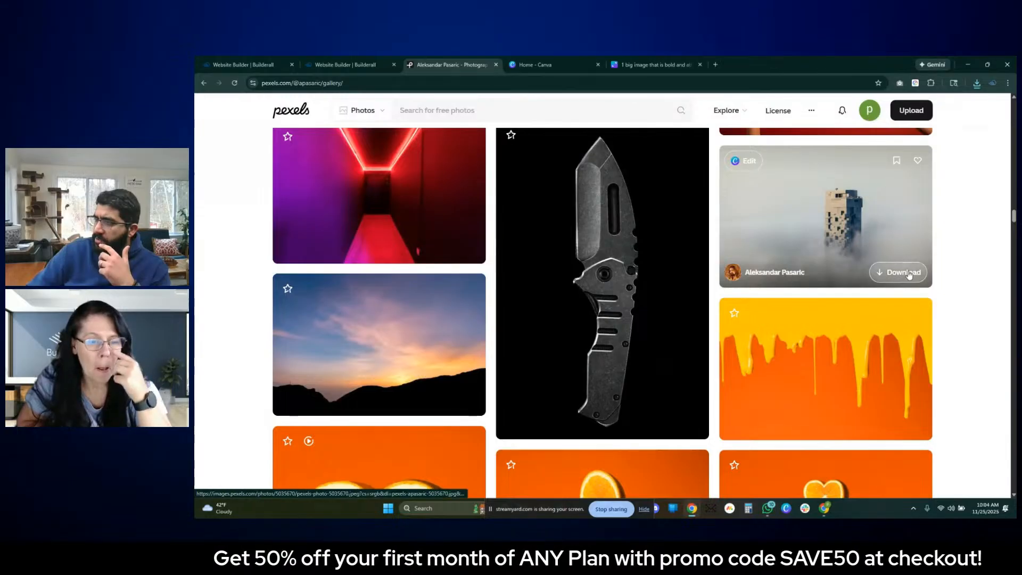
left_click(860, 207)
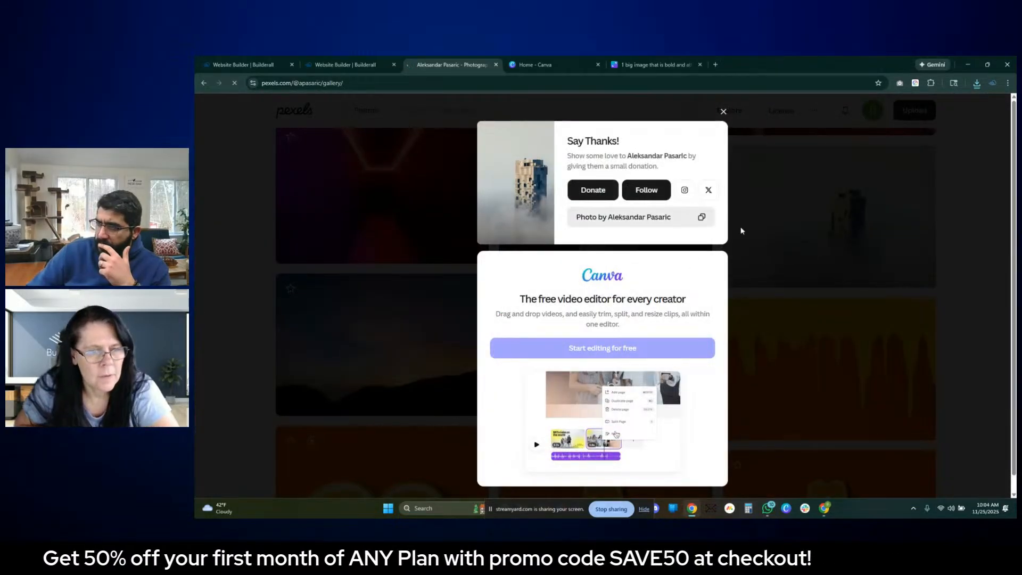
left_click(789, 248)
- Find the night aerial photo of moving cars on a road between city buildings, download it, and dismiss the thank-you dialog
scroll(756, 257, "down", 10)
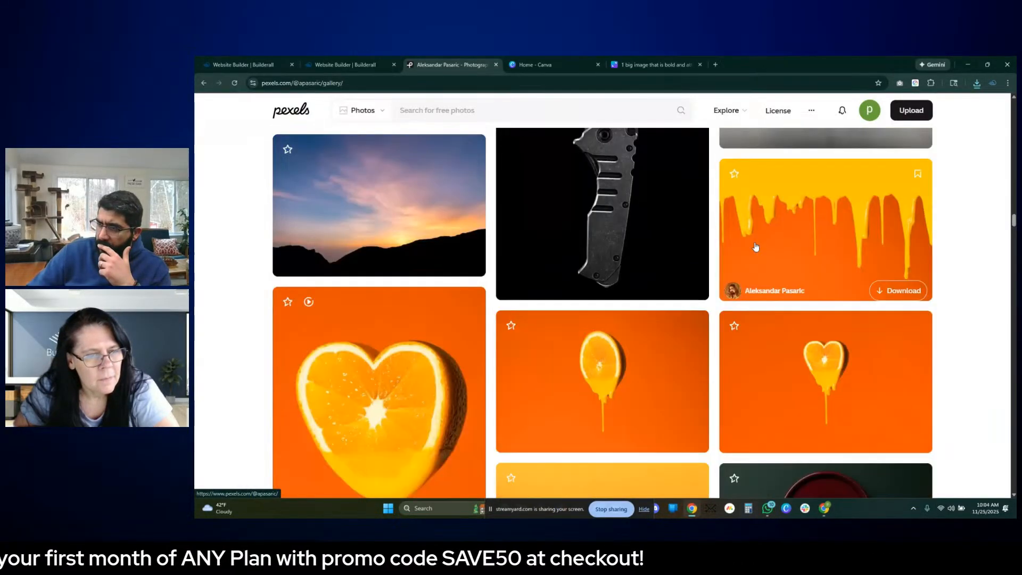
scroll(756, 258, "down", 7)
scroll(756, 258, "up", 3)
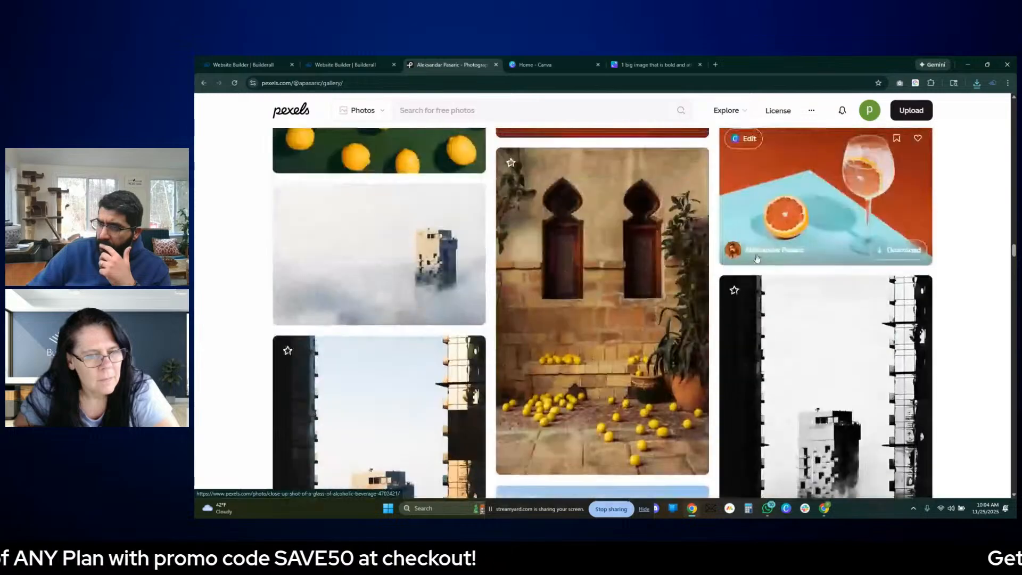
scroll(757, 259, "down", 6)
scroll(756, 260, "down", 4)
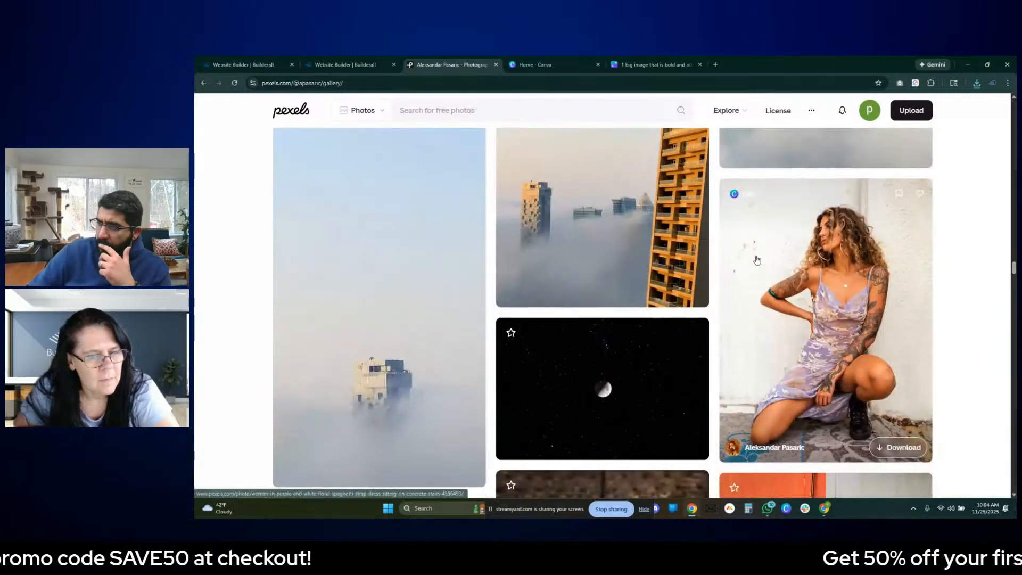
scroll(621, 266, "down", 3)
scroll(621, 267, "down", 12)
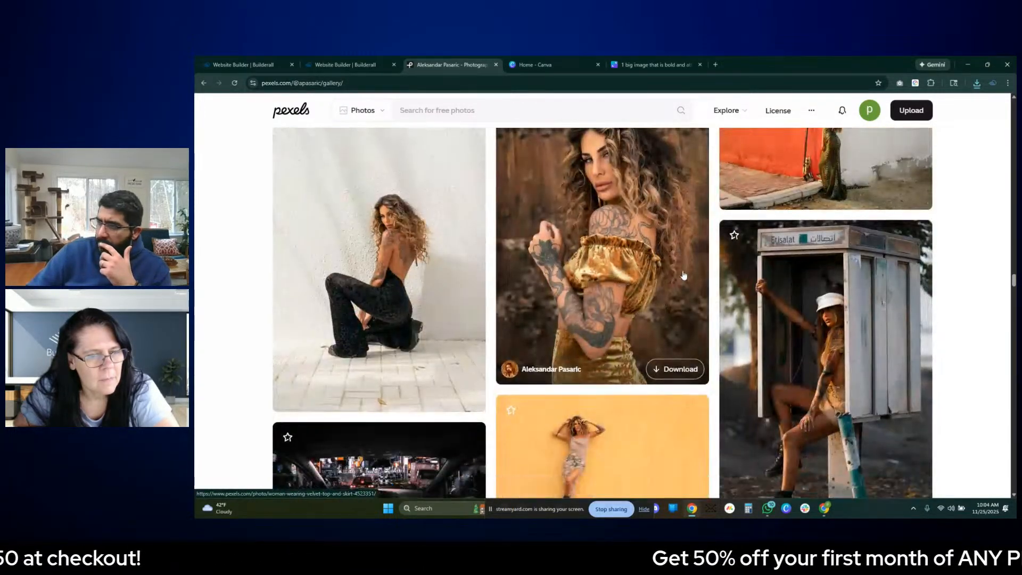
scroll(692, 274, "down", 1)
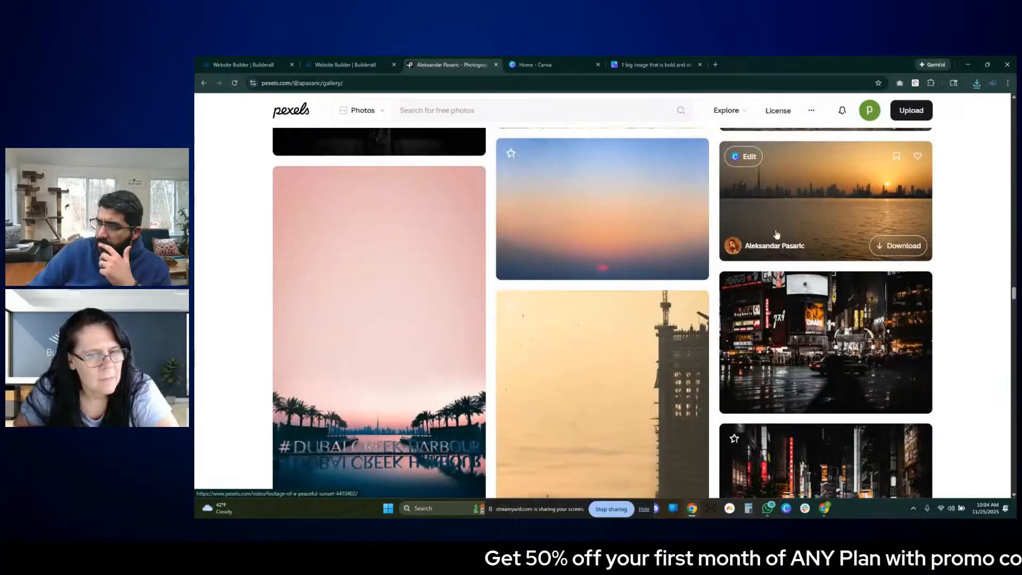
scroll(681, 263, "down", 2)
scroll(671, 250, "down", 6)
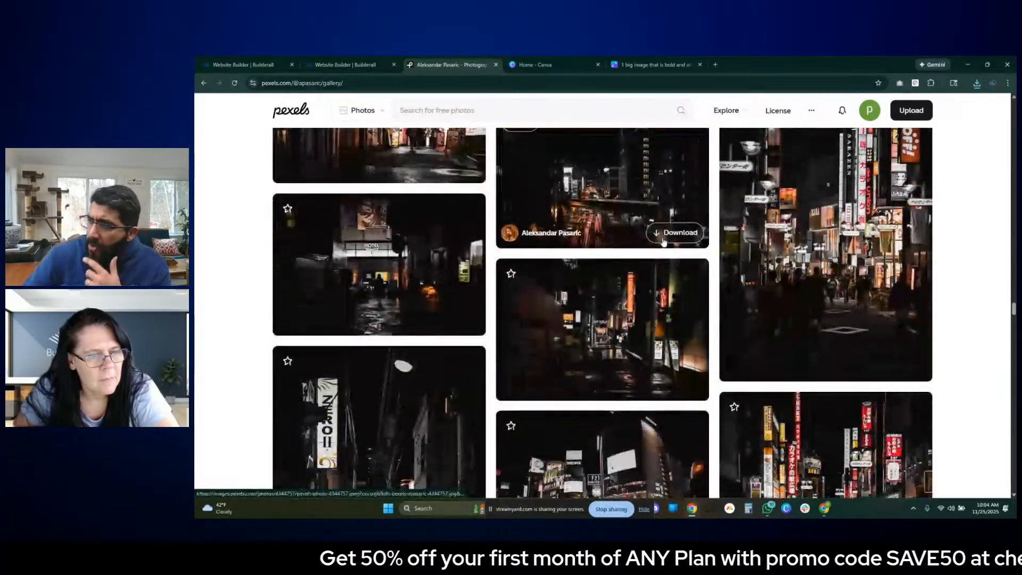
scroll(677, 347, "up", 2)
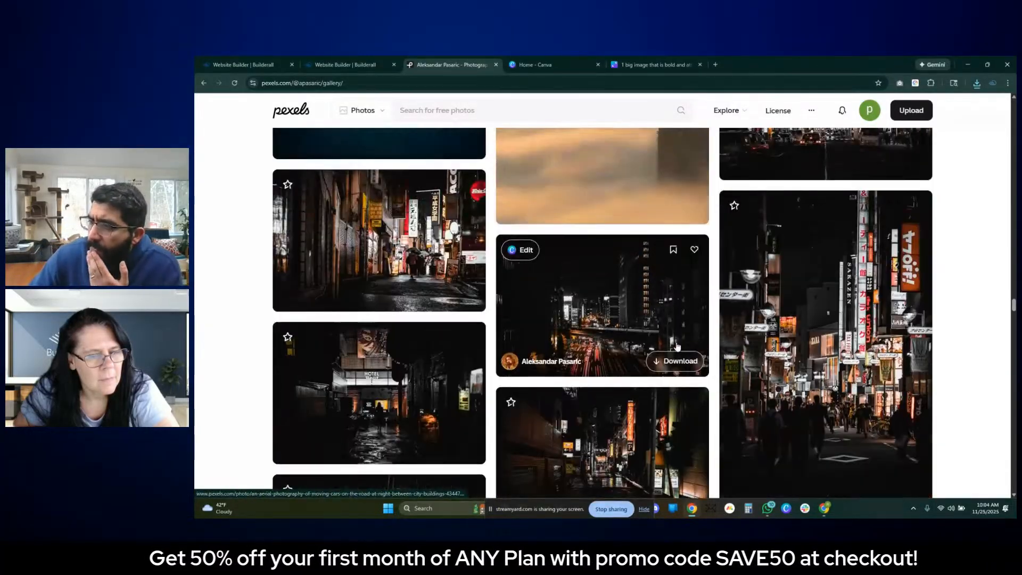
left_click(673, 362)
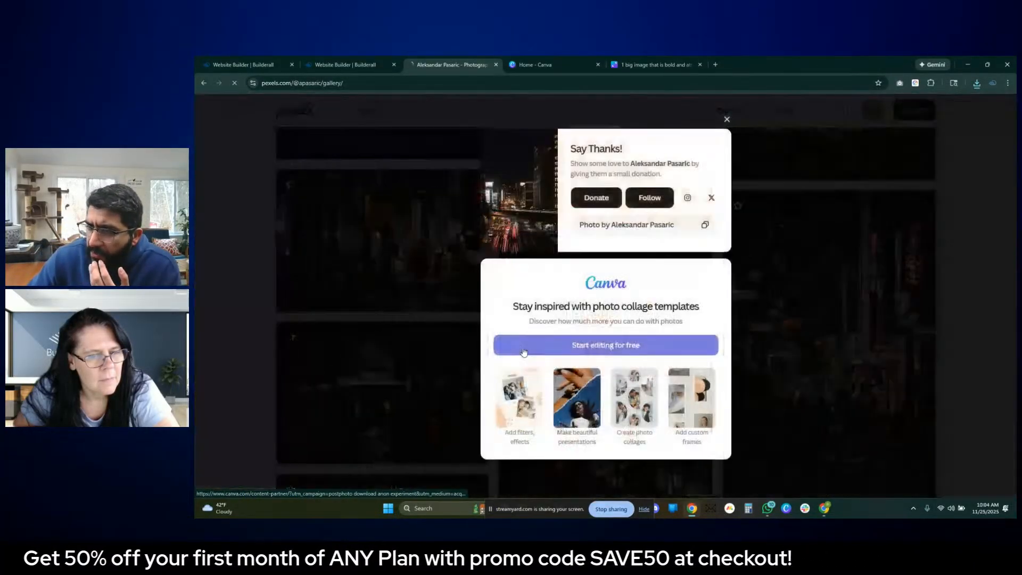
left_click(752, 379)
- Download the dark night street photo with the lit hotel sign and dismiss the thank-you dialog
left_click(451, 448)
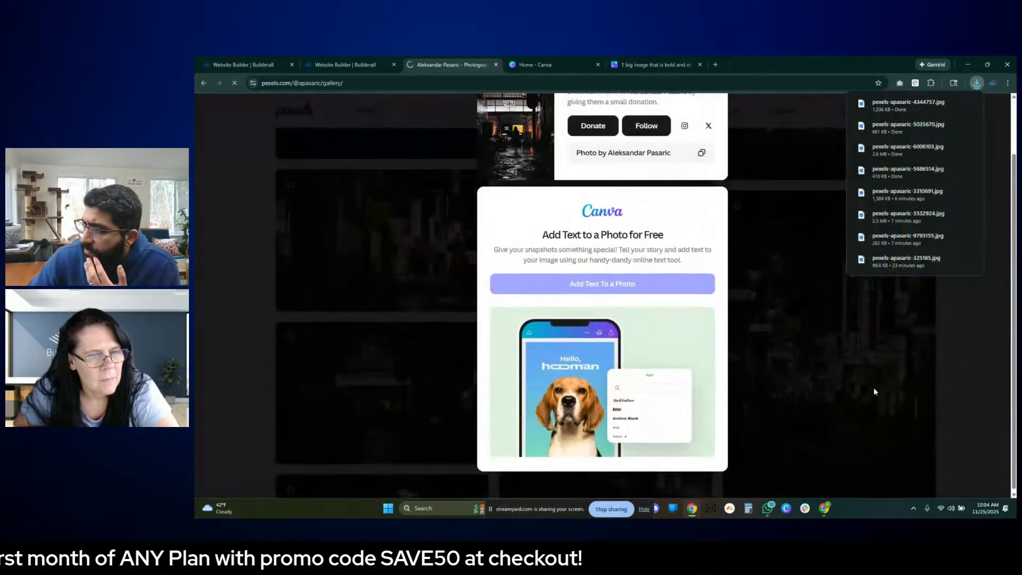
left_click(873, 413)
scroll(375, 276, "down", 2)
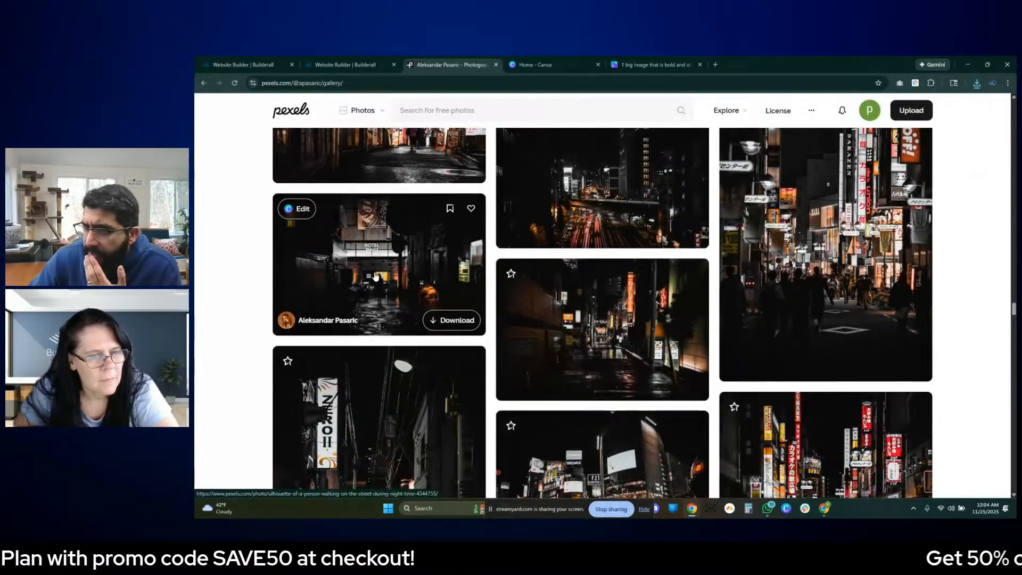
scroll(876, 329, "up", 2)
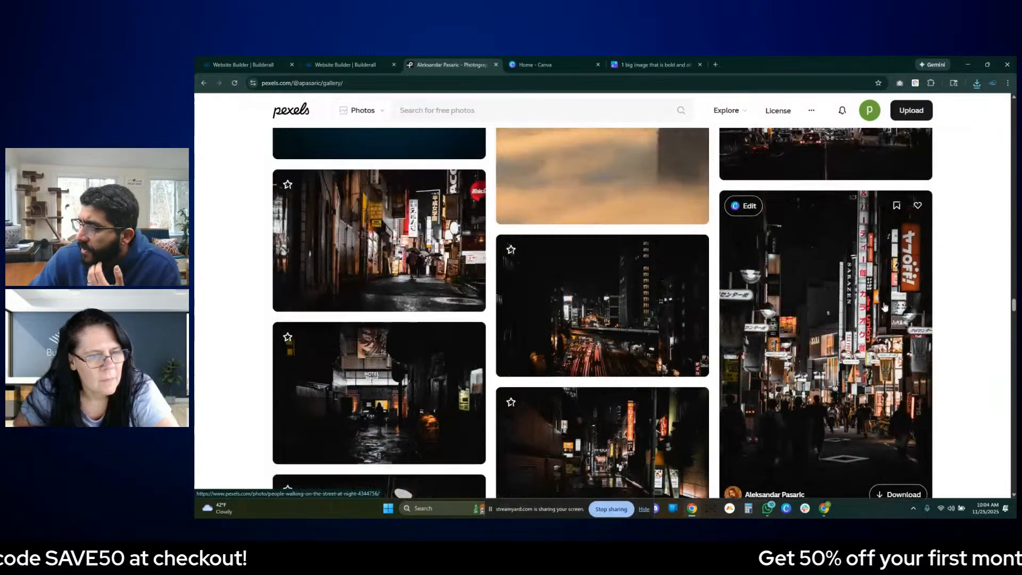
- Download the dark landscape photo of the illuminated Tokyo street crossing with large billboards and dismiss the thank-you dialog
scroll(820, 354, "down", 5)
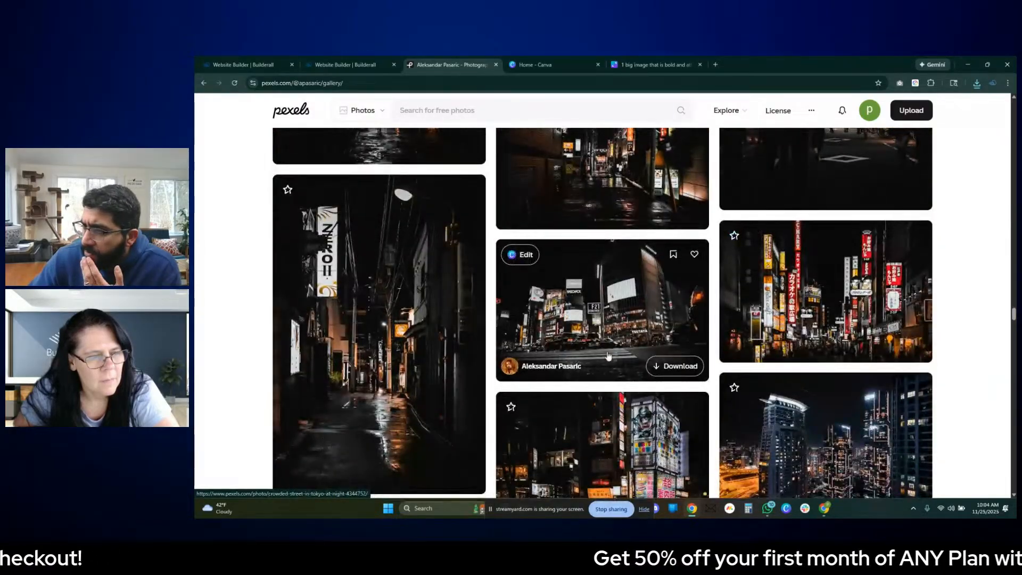
left_click(673, 367)
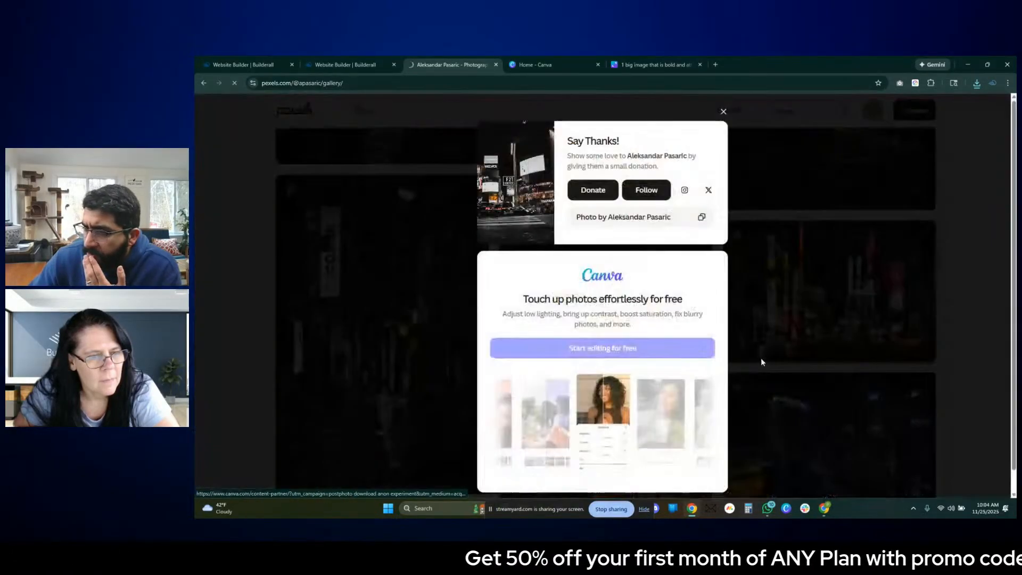
left_click(814, 334)
- Find the upward view of dense brown high-rise apartment blocks in the photographer's gallery, download it, and dismiss the thank-you dialog
scroll(814, 334, "down", 10)
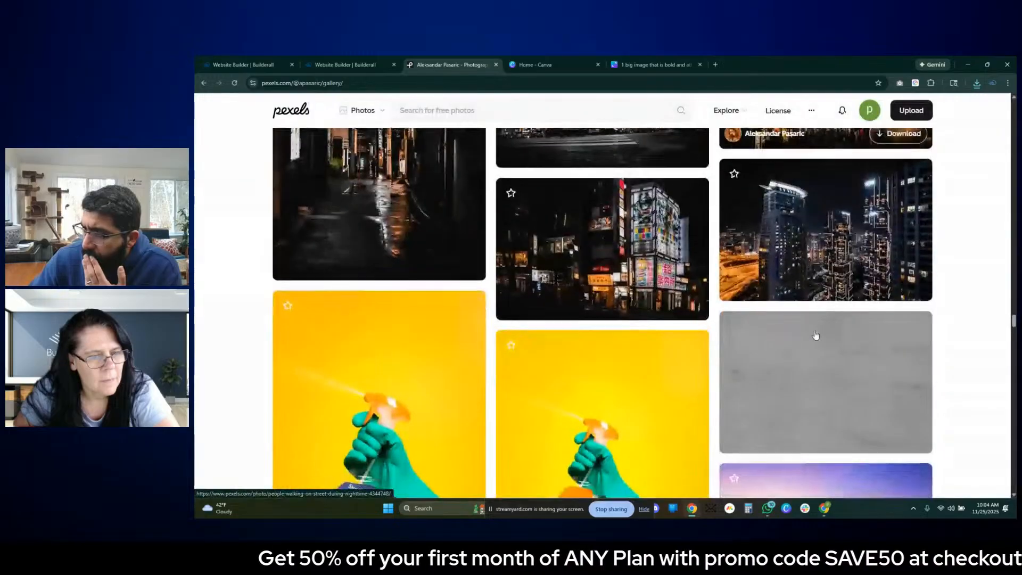
scroll(815, 335, "down", 8)
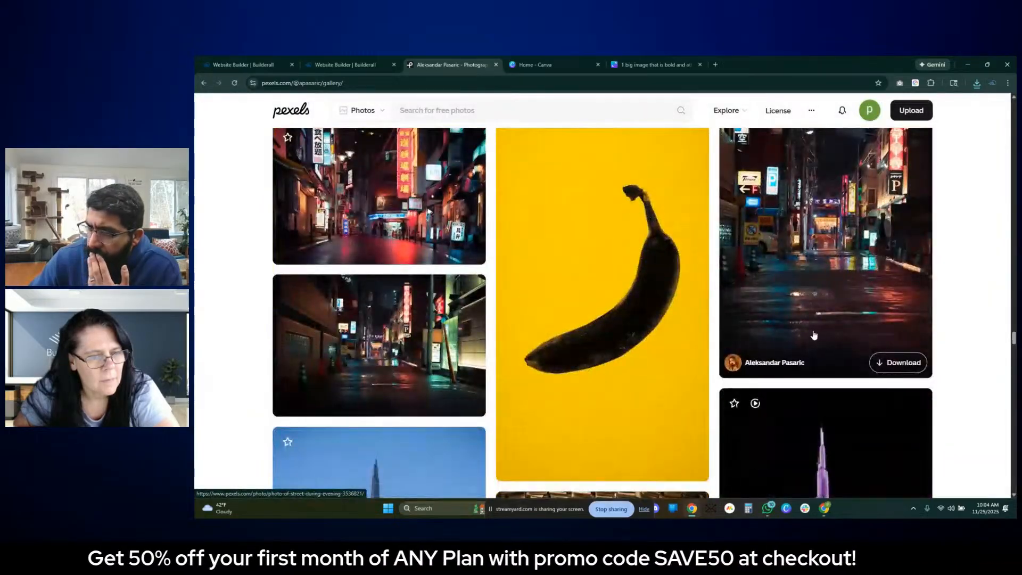
scroll(810, 338, "down", 3)
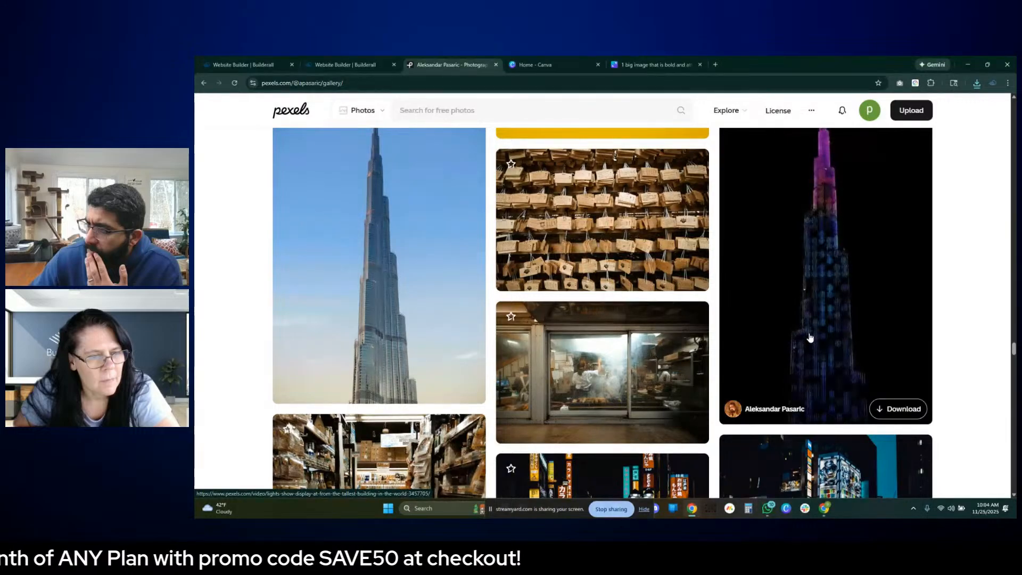
mouse_move(920, 249)
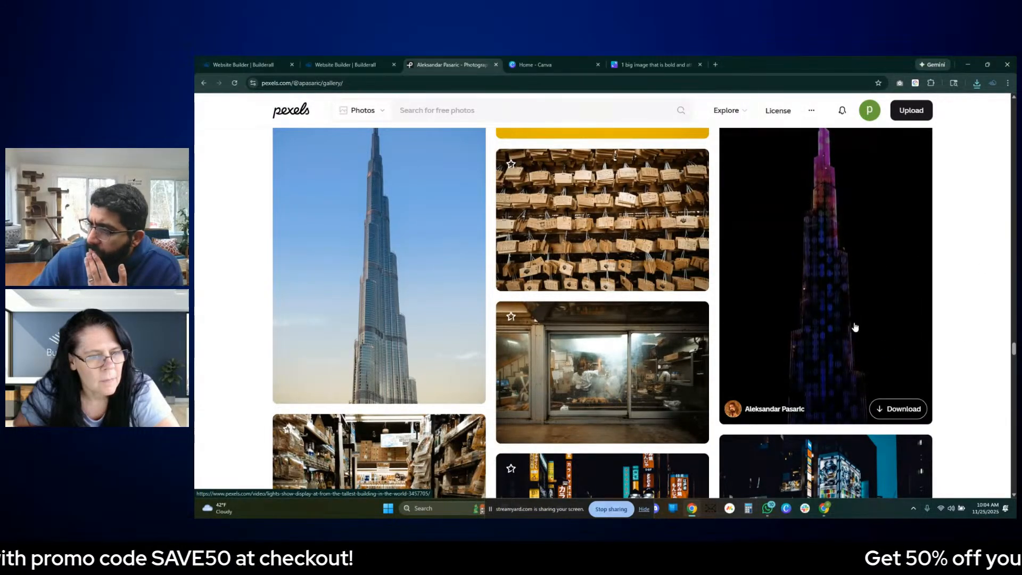
scroll(676, 326, "down", 5)
scroll(677, 326, "up", 1)
scroll(676, 326, "down", 2)
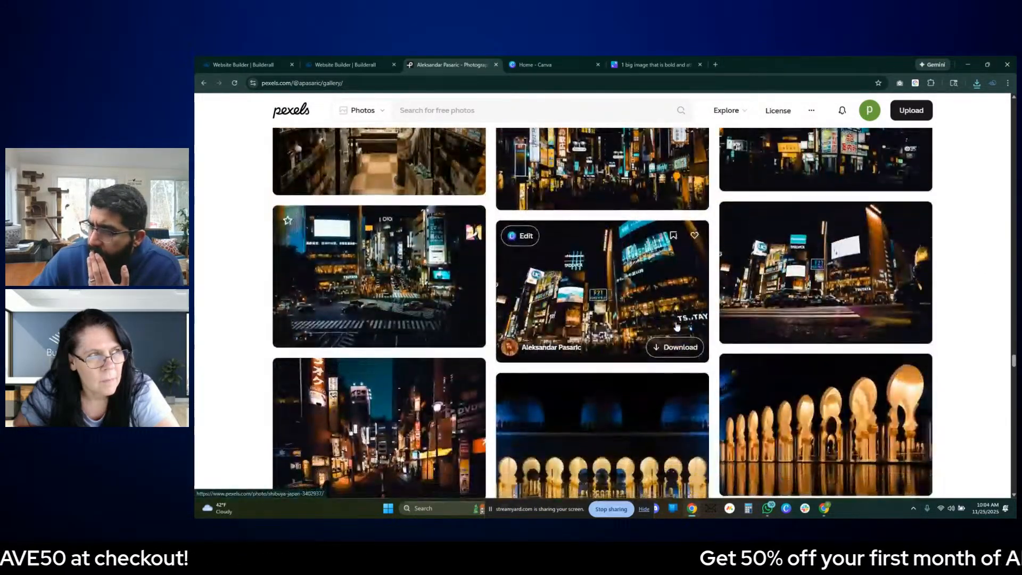
scroll(677, 326, "down", 8)
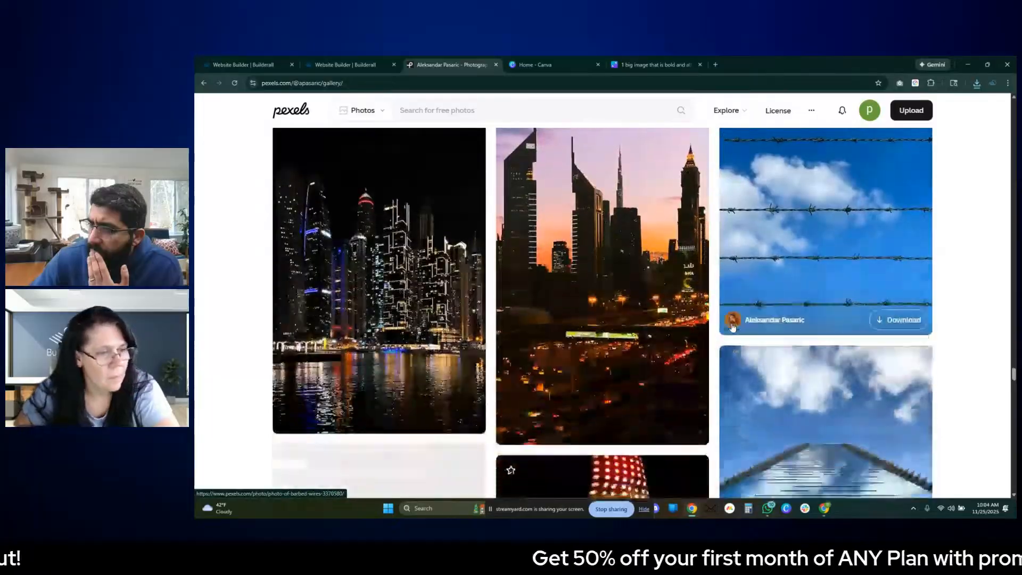
scroll(732, 326, "down", 10)
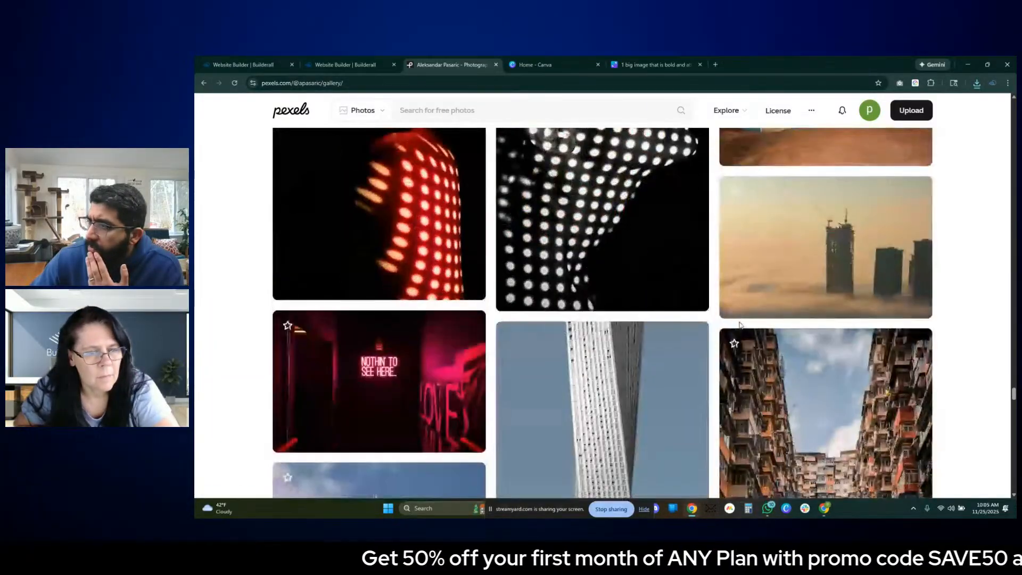
scroll(739, 325, "down", 3)
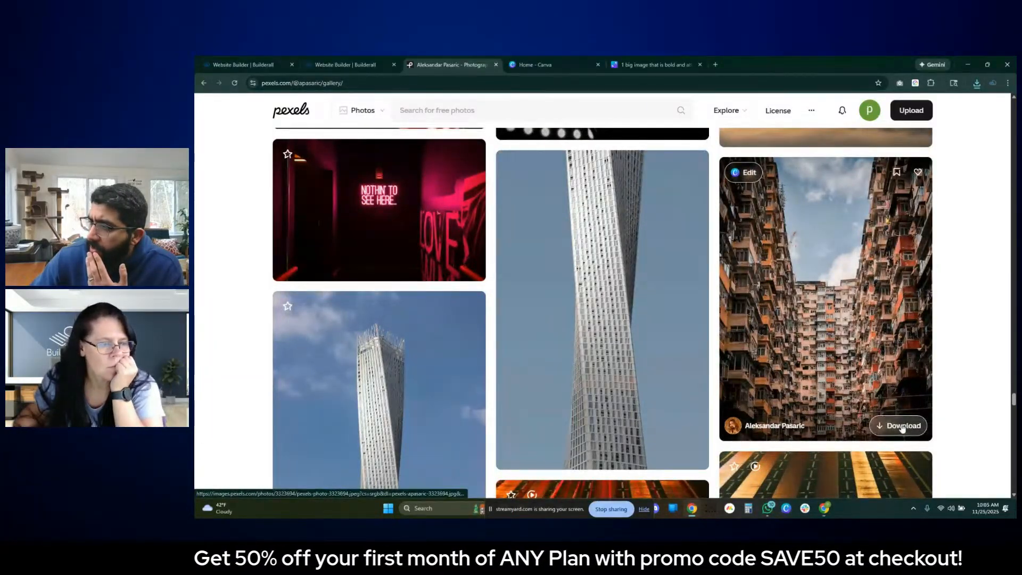
left_click(902, 427)
left_click(806, 301)
- Download the close portrait photo of the twisted white tower against the blue sky and dismiss the thank-you dialog
scroll(798, 314, "down", 8)
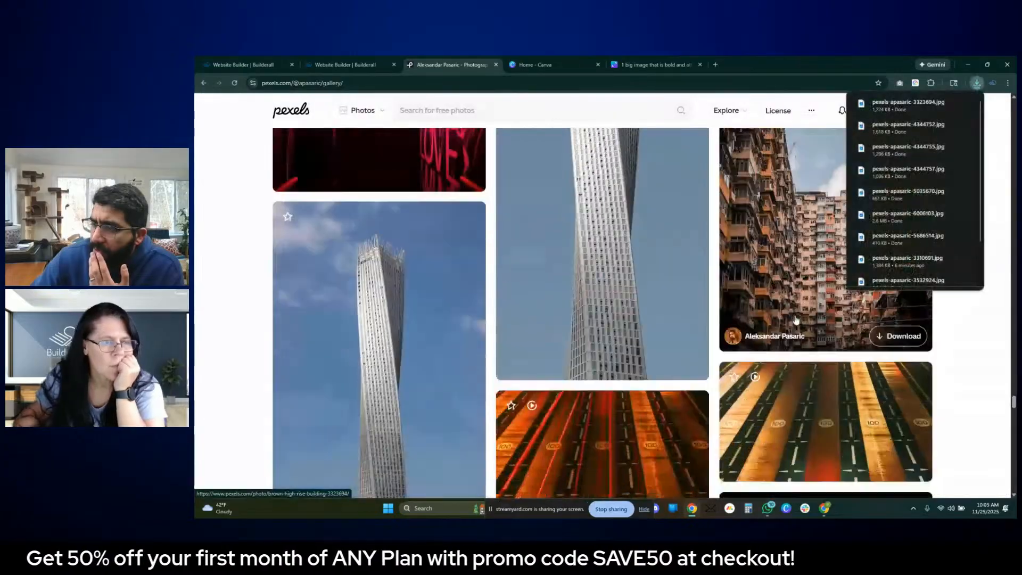
scroll(795, 319, "up", 7)
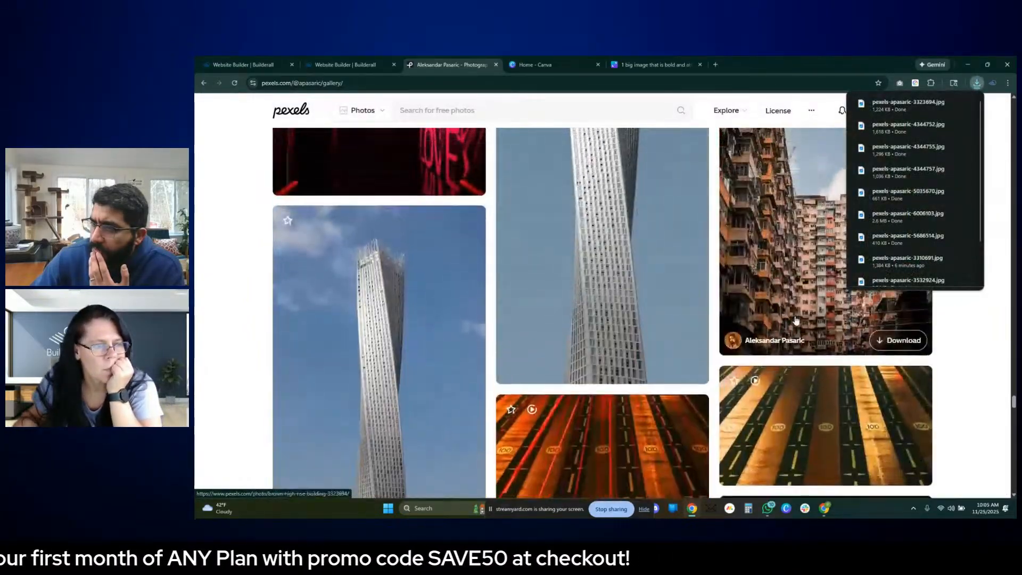
scroll(795, 319, "up", 3)
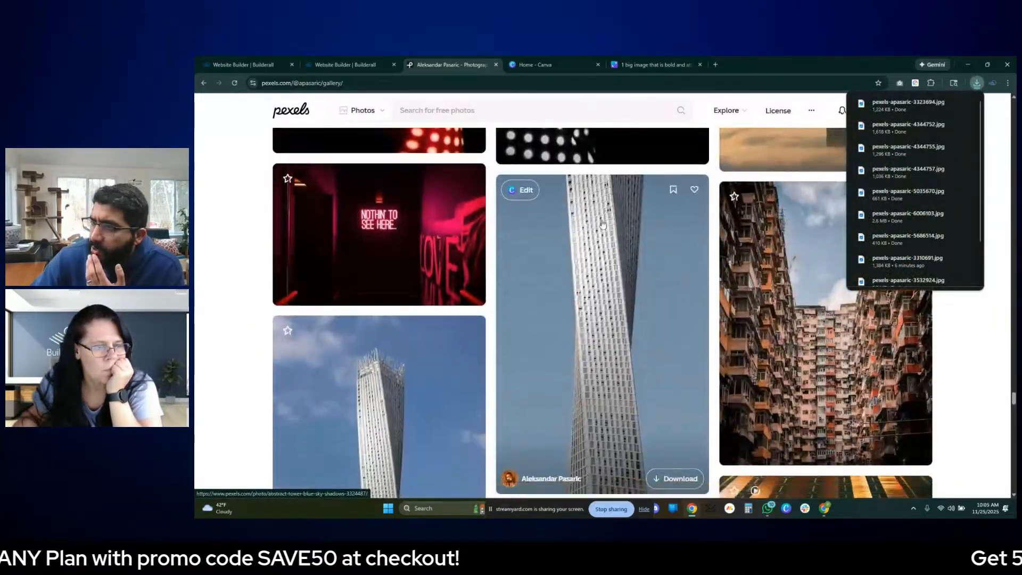
scroll(616, 213, "down", 4)
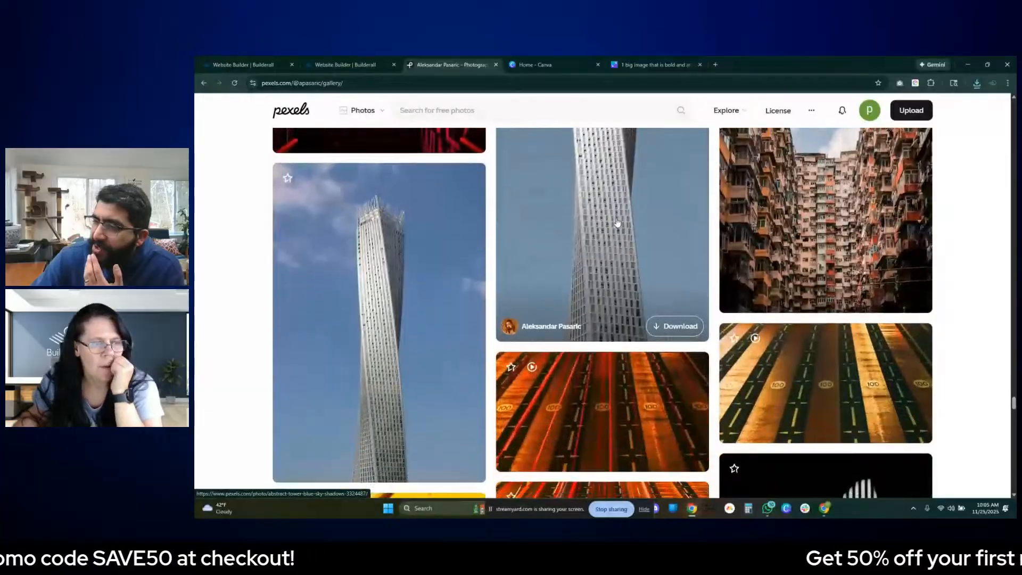
scroll(616, 224, "up", 3)
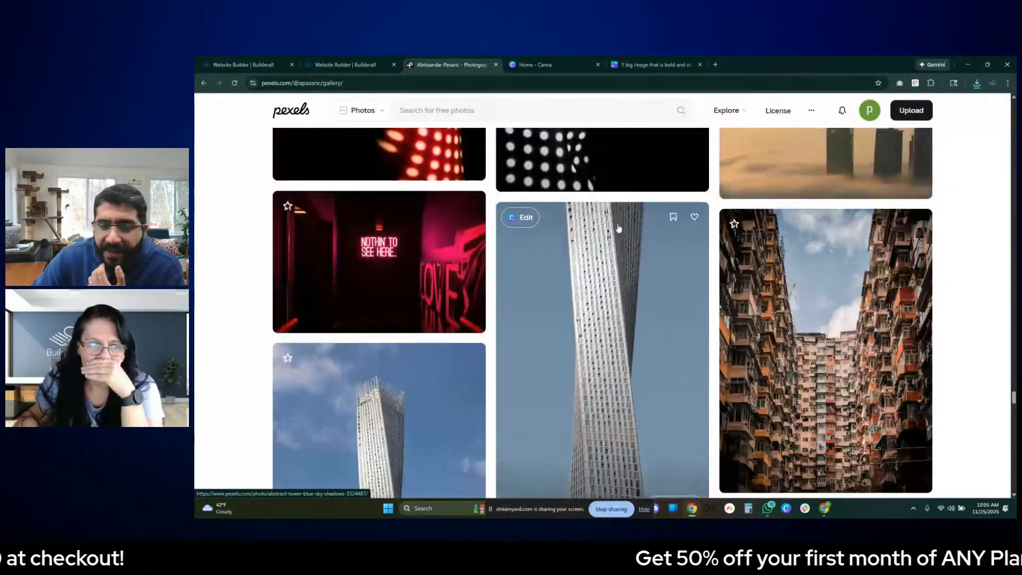
scroll(618, 225, "up", 2)
scroll(617, 229, "down", 2)
scroll(618, 234, "up", 1)
scroll(618, 239, "down", 2)
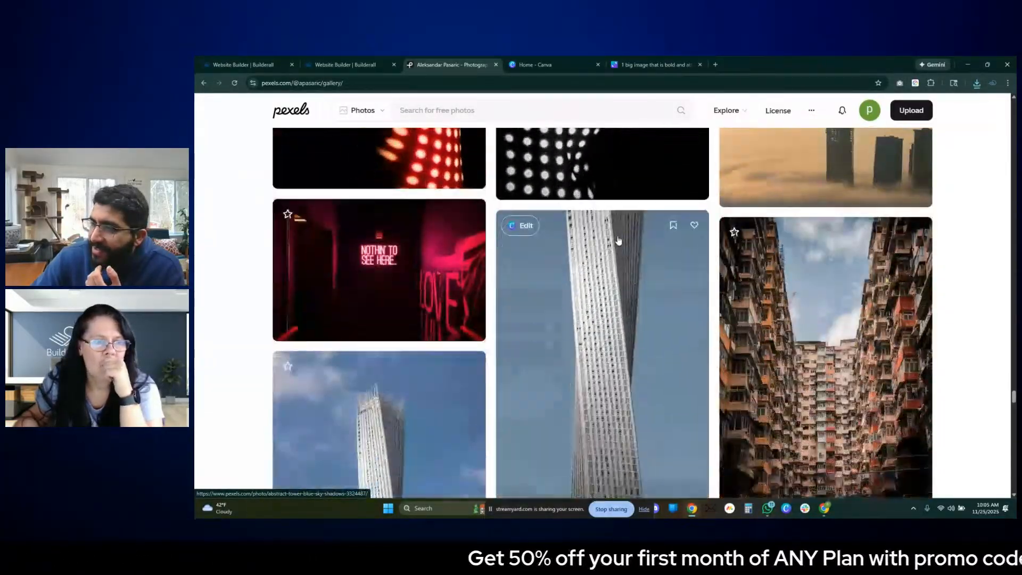
scroll(618, 240, "up", 1)
scroll(618, 242, "down", 1)
scroll(617, 243, "up", 1)
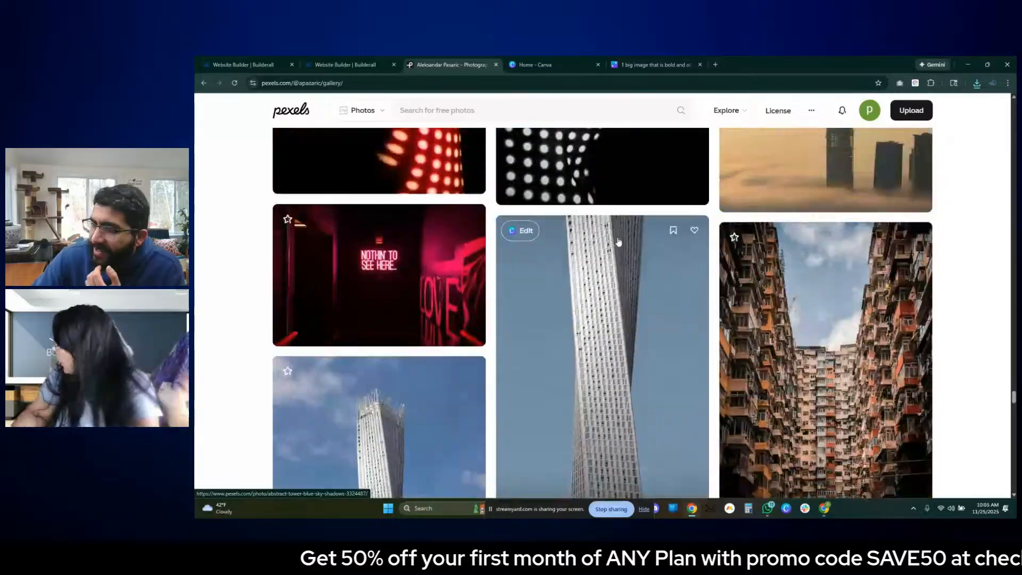
scroll(619, 242, "down", 2)
scroll(619, 243, "up", 1)
scroll(620, 244, "down", 1)
scroll(619, 244, "down", 1)
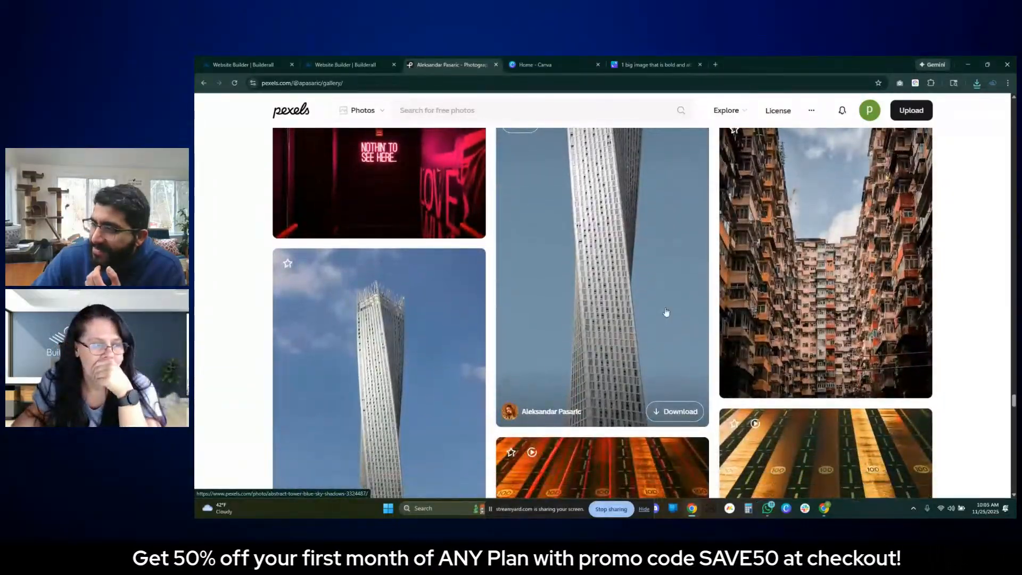
left_click(679, 412)
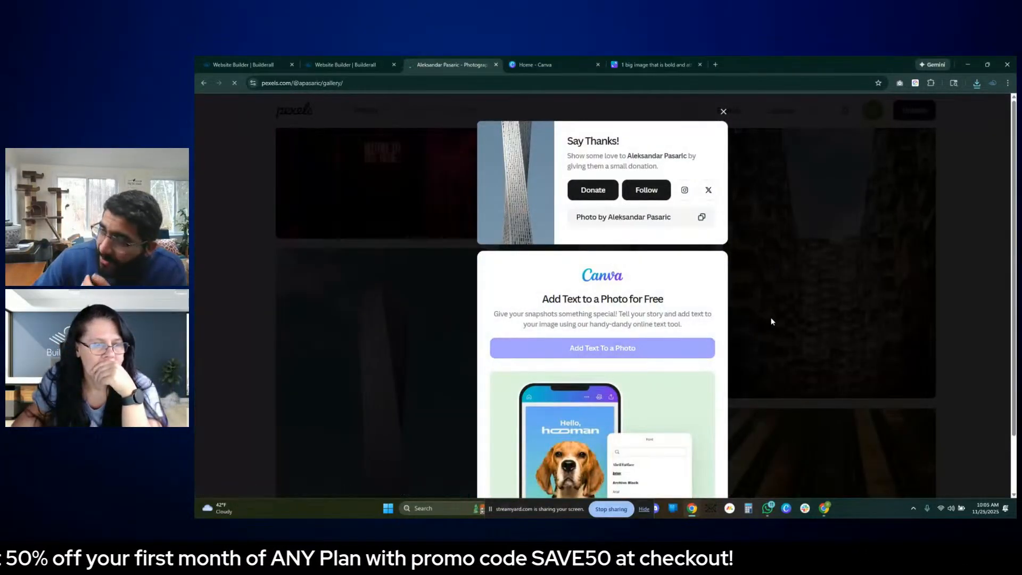
left_click(622, 256)
- Switch to the Builderall editor and open the image list of the image gallery element
left_click(347, 64)
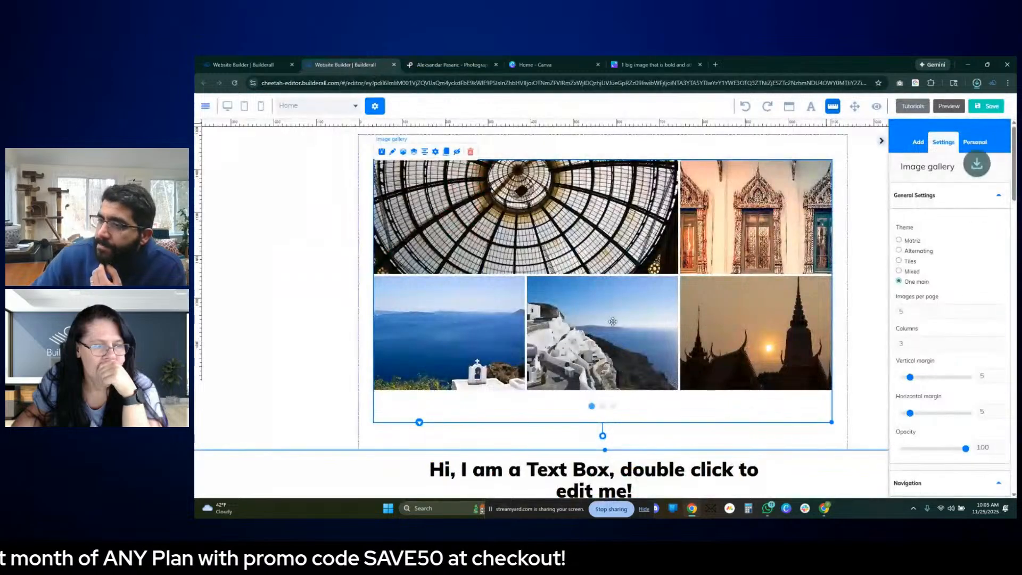
scroll(468, 276, "up", 3)
left_click(478, 274)
scroll(478, 274, "down", 2)
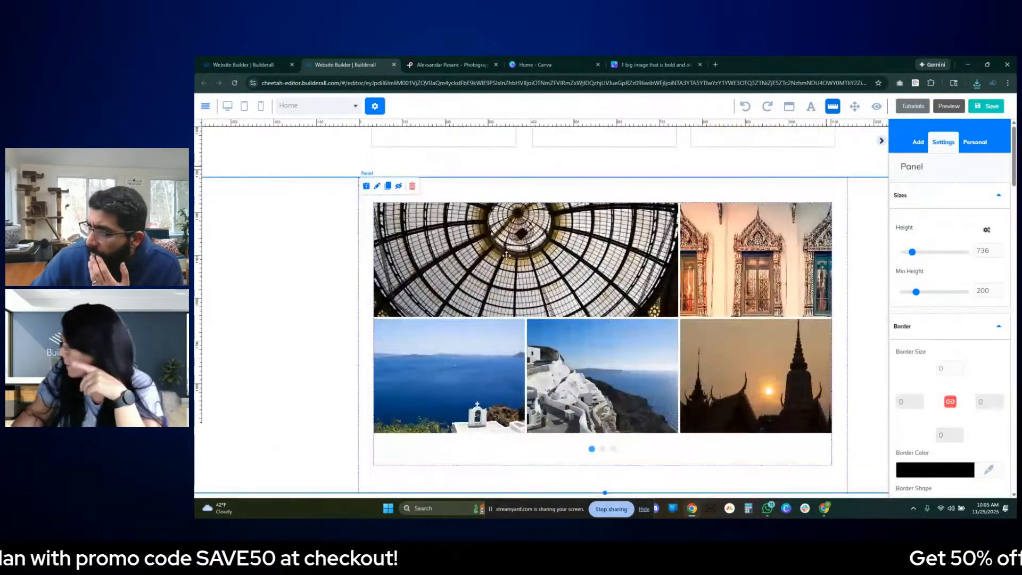
left_click(567, 255)
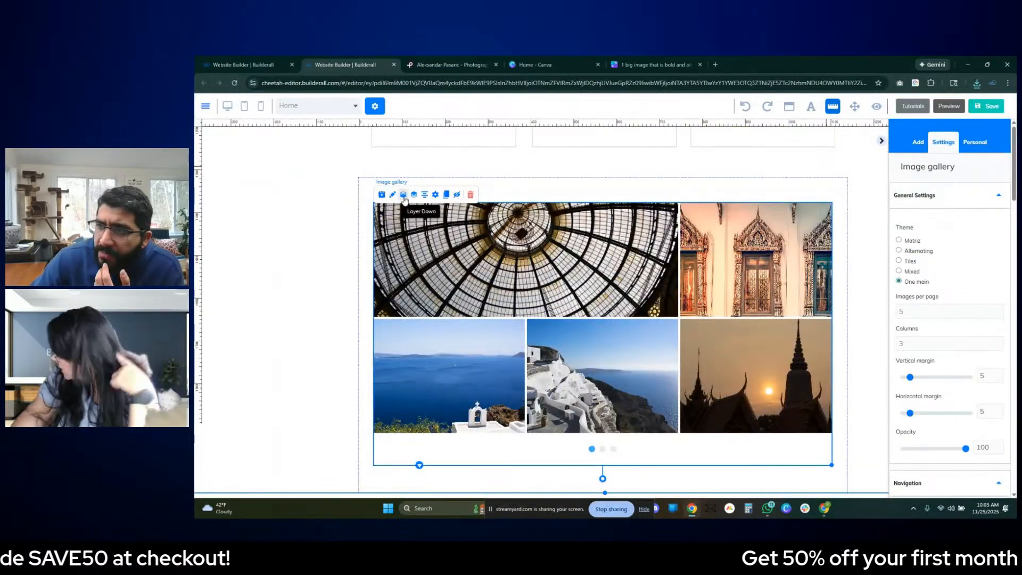
left_click(436, 195)
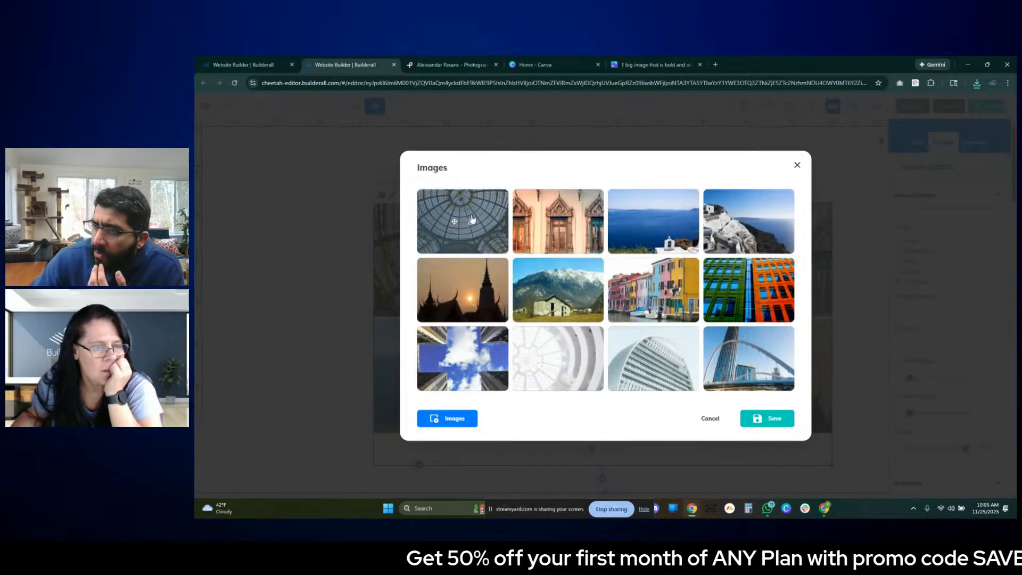
left_click(455, 419)
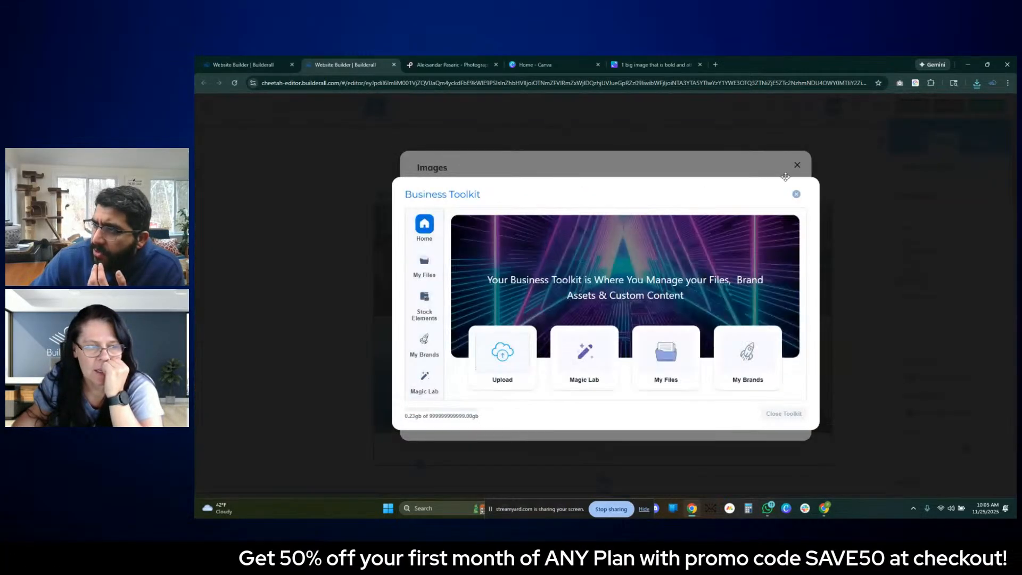
left_click(796, 195)
- Delete the first ten sample images from the gallery's image list
left_click(471, 221)
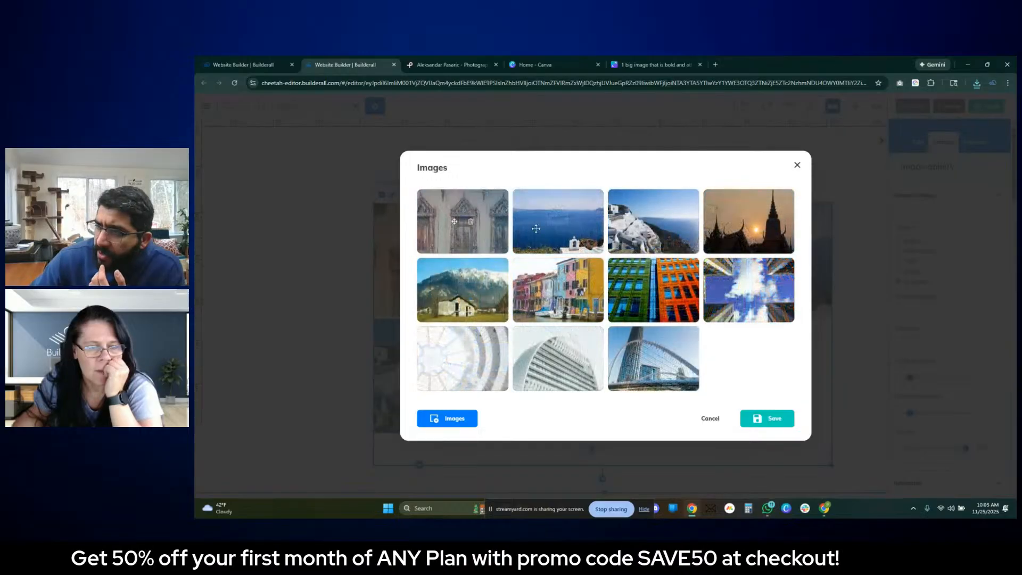
left_click(470, 222)
left_click(471, 221)
left_click(470, 222)
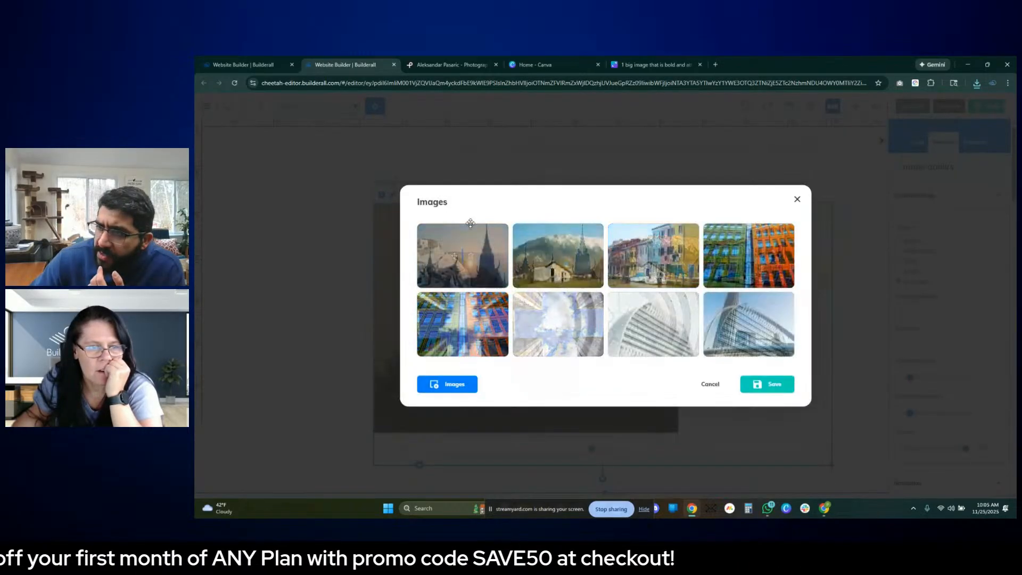
left_click(470, 256)
left_click(471, 257)
left_click(471, 257)
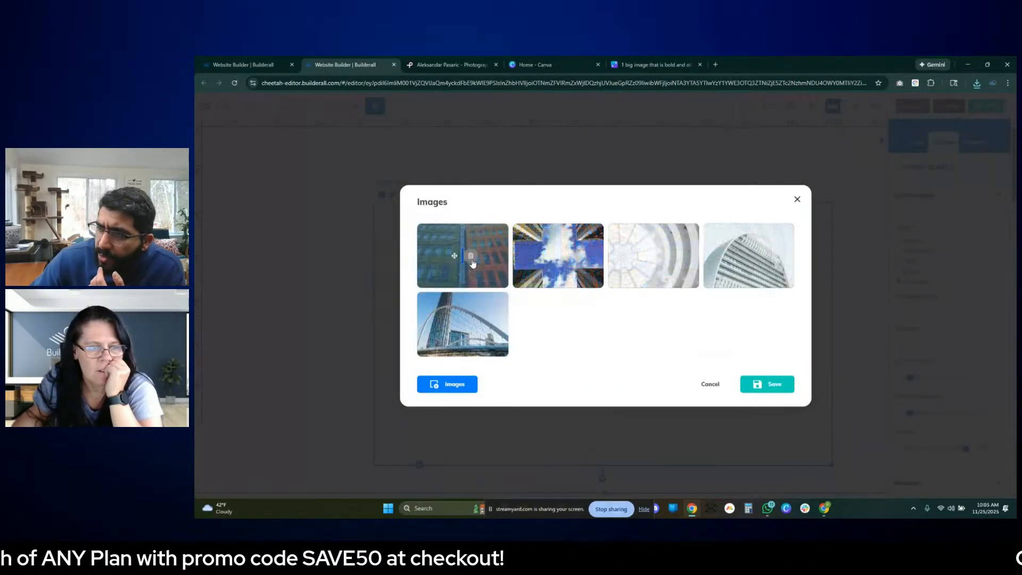
left_click(471, 257)
left_click(471, 290)
left_click(470, 290)
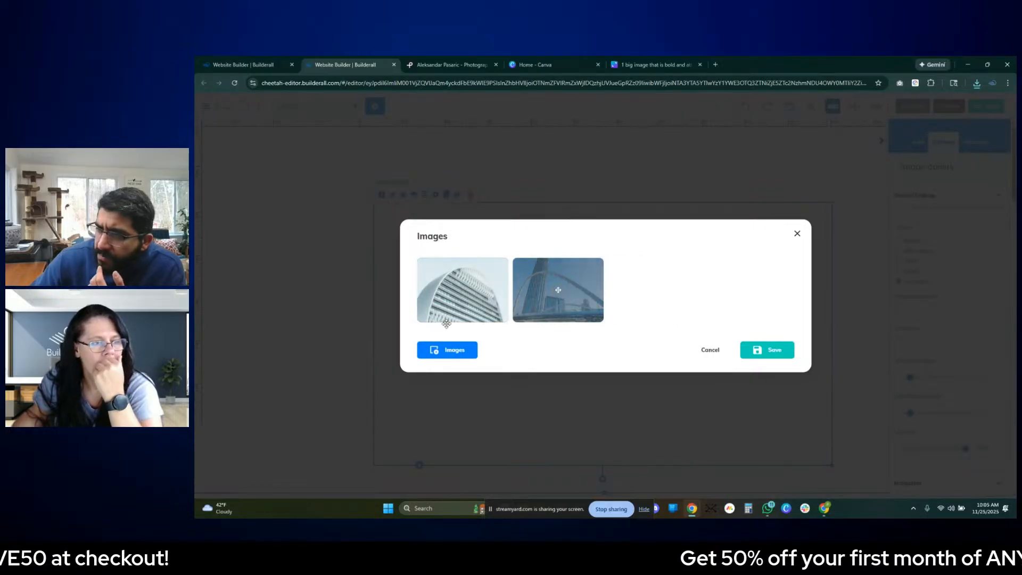
- Upload the eight most recently downloaded Pexels photos from the Downloads folder to the Business Toolkit
left_click(452, 352)
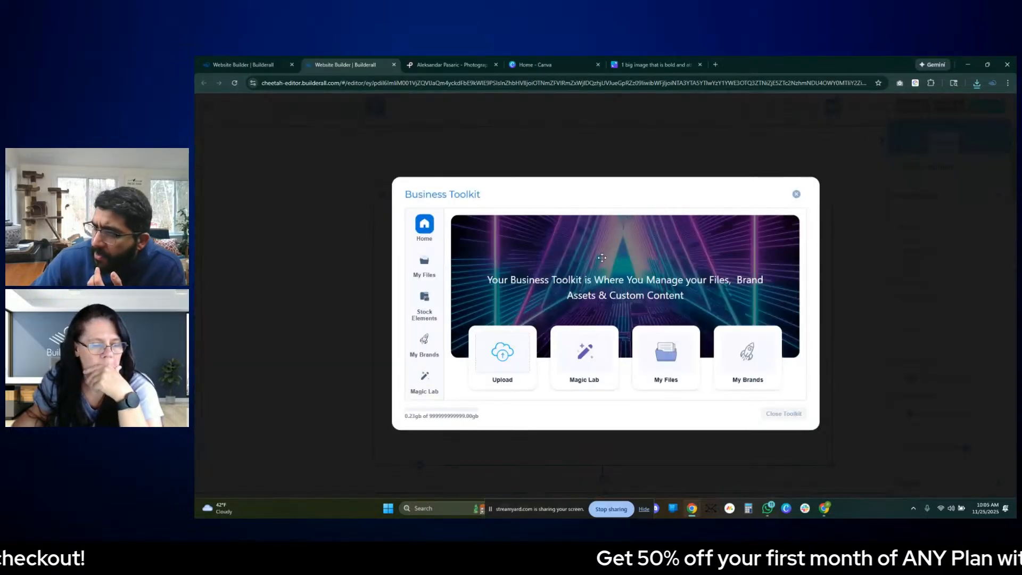
left_click(494, 355)
left_click(604, 250)
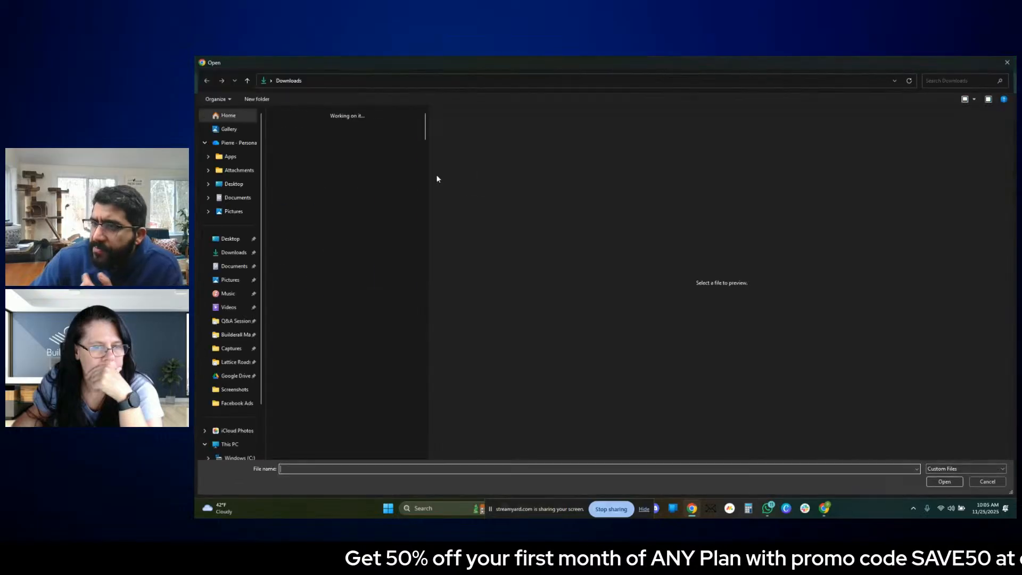
left_click(295, 146)
left_click(325, 144, "ctrl")
left_click(394, 155, "ctrl")
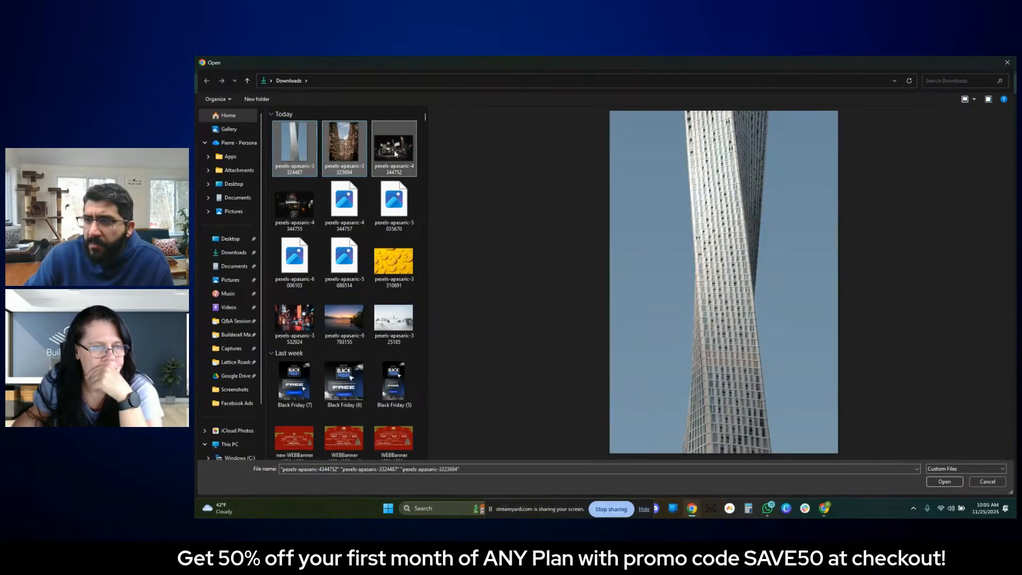
left_click(393, 202, "ctrl")
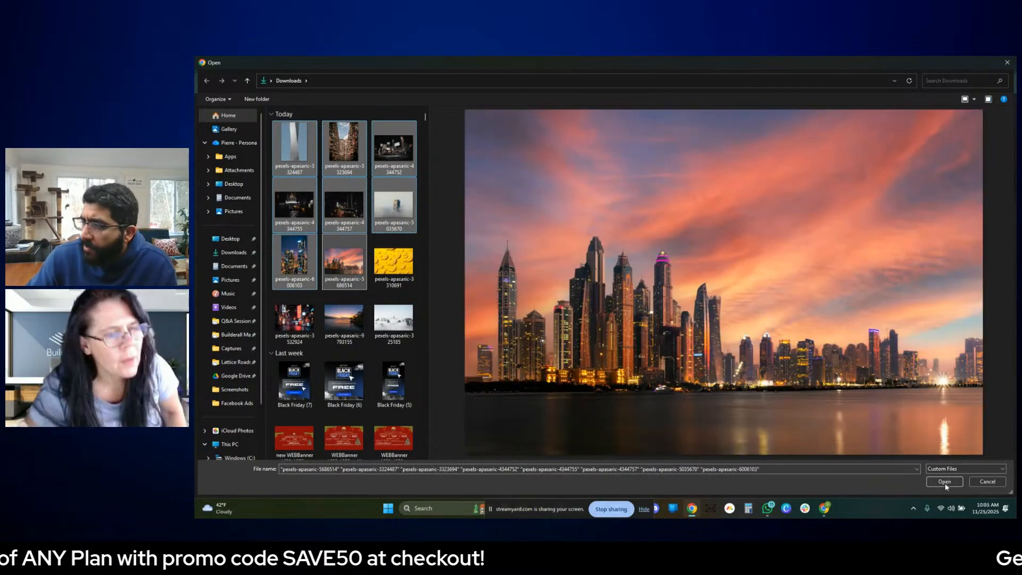
left_click(944, 482)
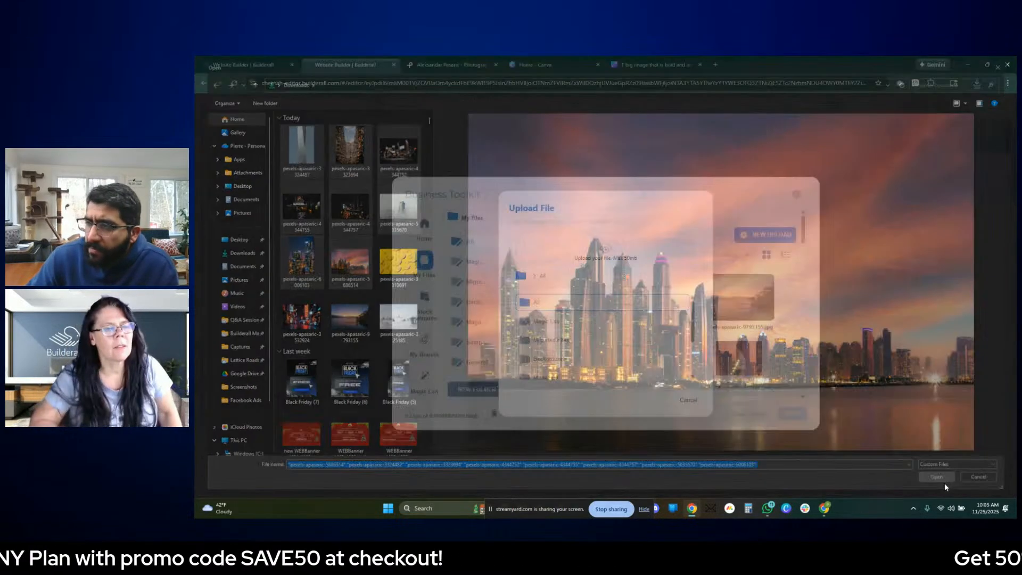
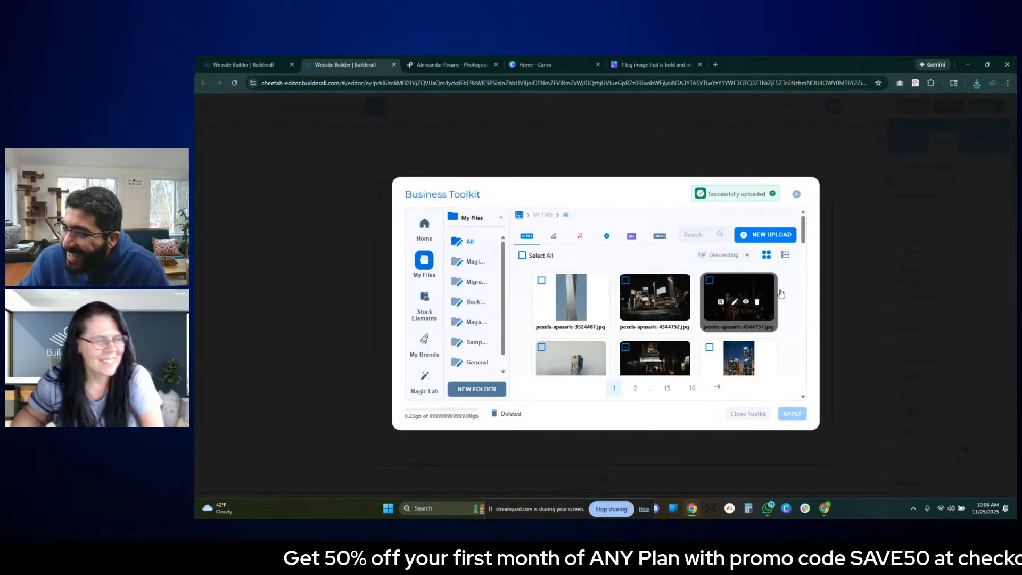
- Select the nine Pexels city photos, from pexels-apasaric-3324487.jpg through pexels-apasaric-3532924.jpg, and apply them to the image gallery
left_click(655, 297)
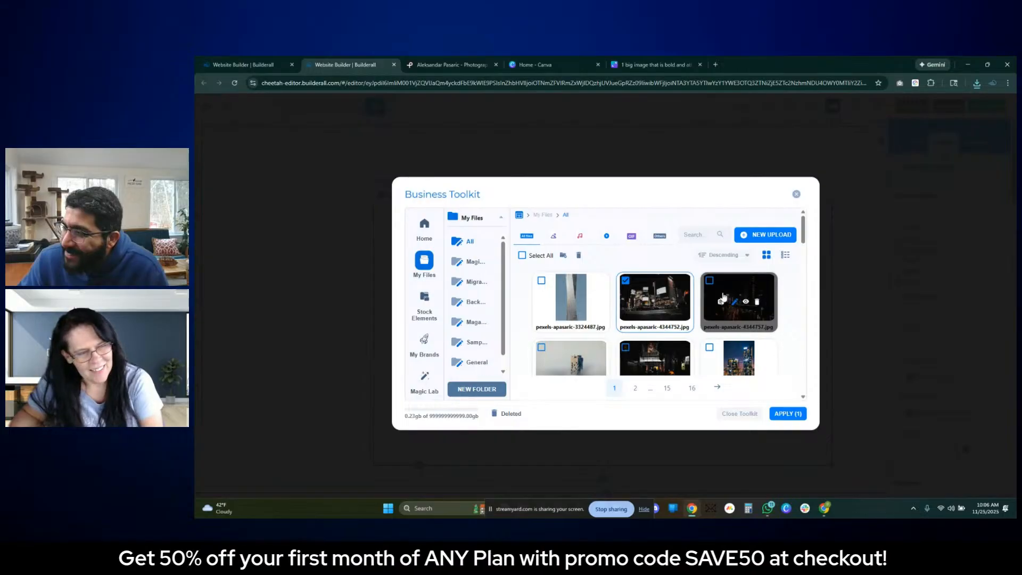
left_click(744, 296)
left_click(579, 289)
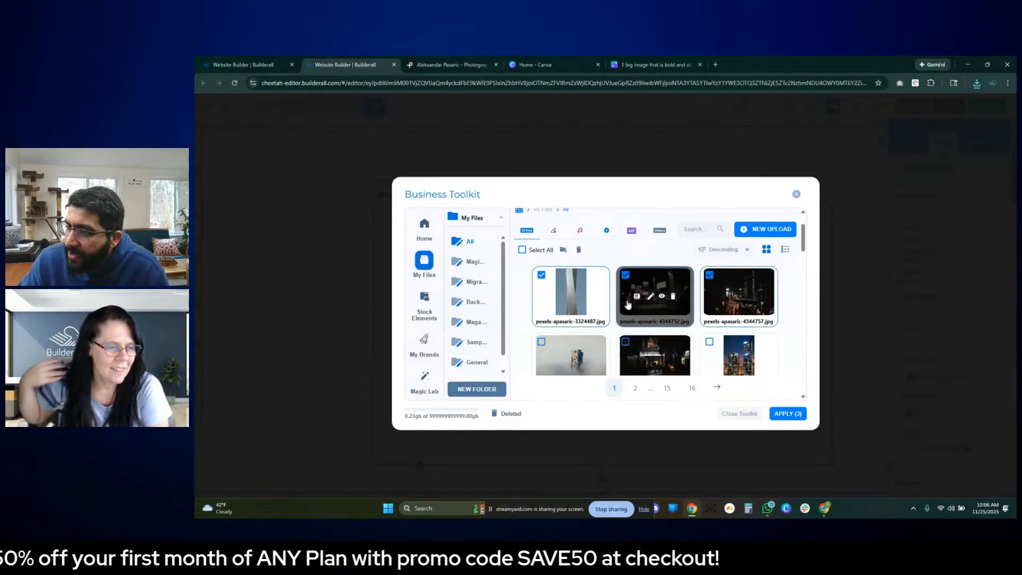
scroll(548, 266, "down", 2)
left_click(548, 235)
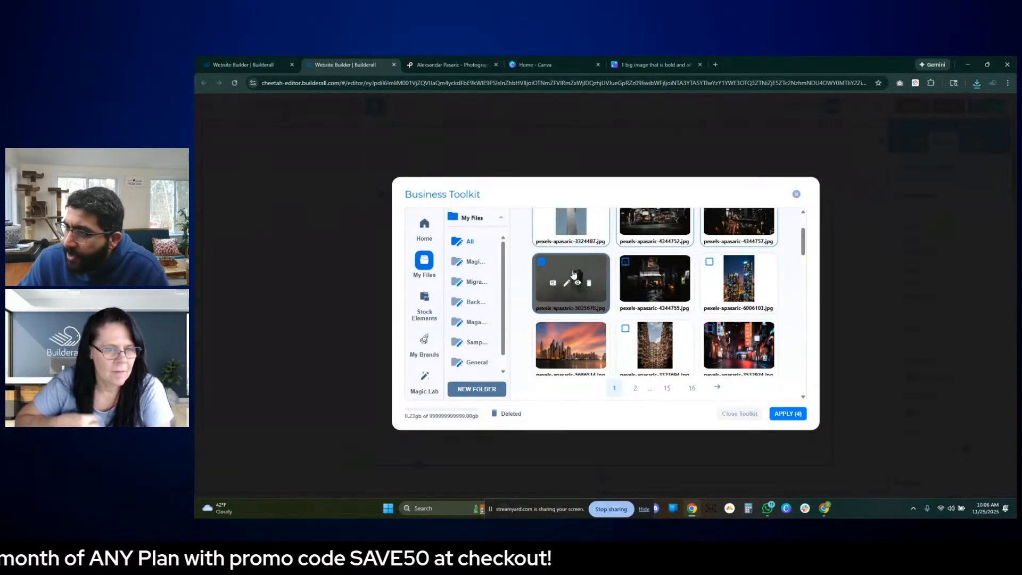
left_click(667, 269)
left_click(739, 277)
left_click(570, 345)
left_click(655, 346)
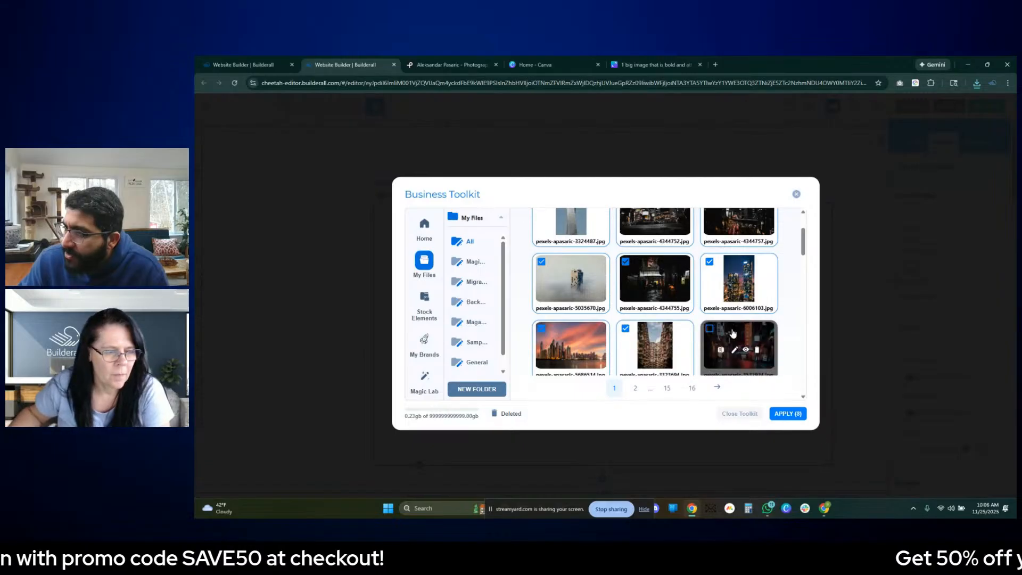
left_click(732, 333)
scroll(740, 319, "down", 2)
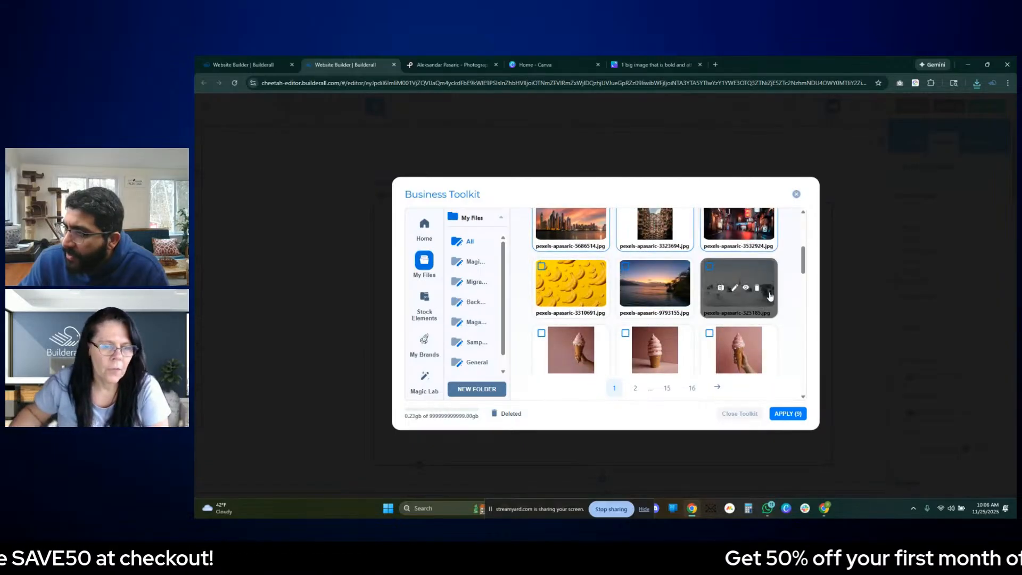
scroll(798, 343, "up", 2)
left_click(788, 414)
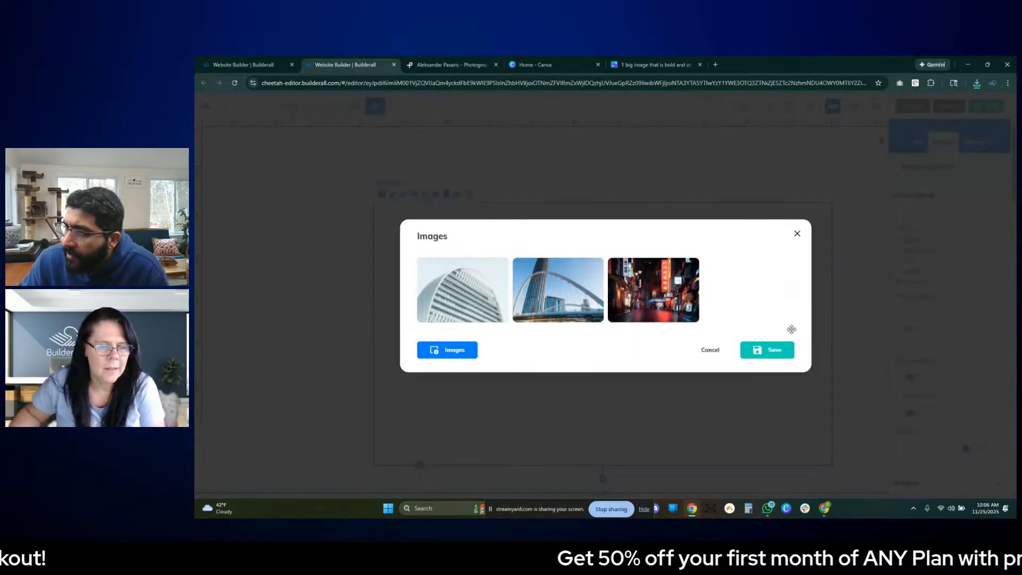
- Delete the arched-bridge sample image from the gallery's list and add the apartment-block photo pexels-apasaric-3323694.jpg from the uploaded files
mouse_move(536, 285)
left_click(565, 292)
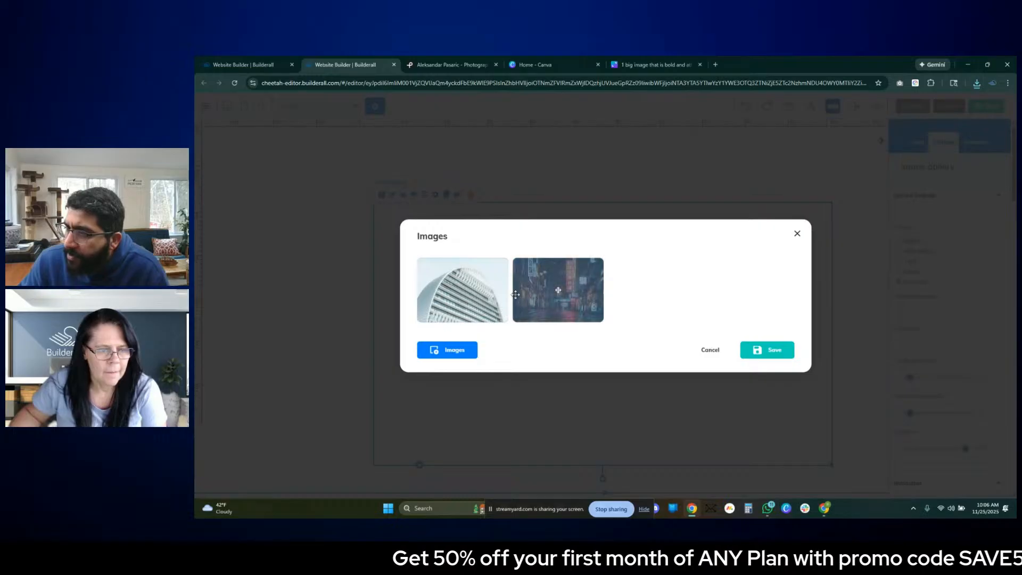
left_click(473, 351)
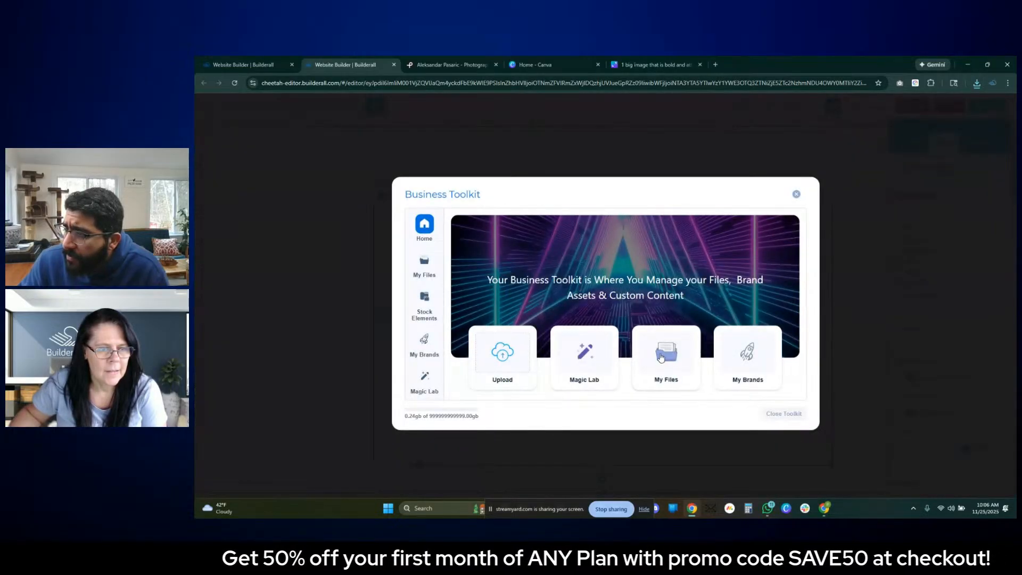
left_click(661, 358)
scroll(692, 339, "down", 3)
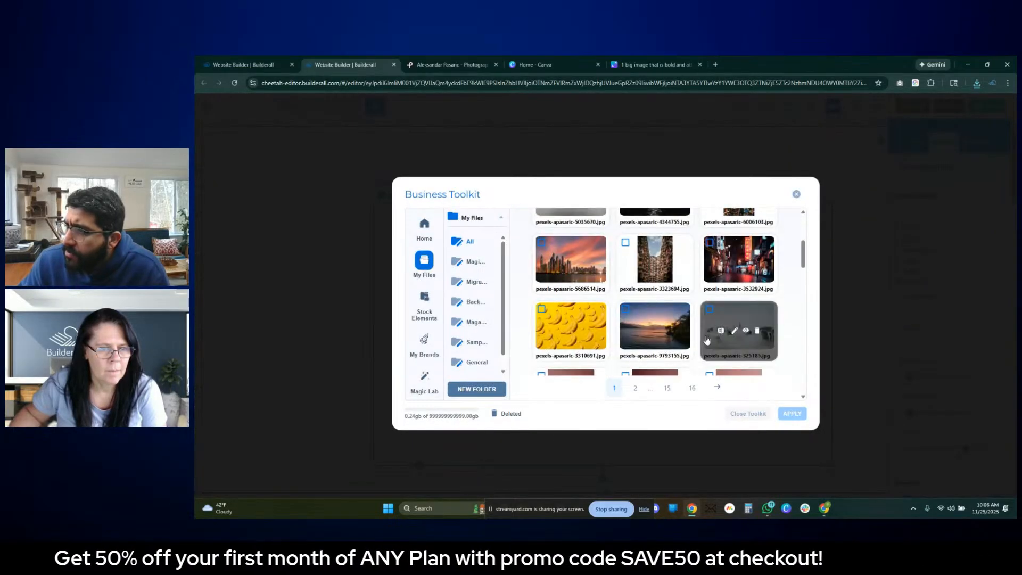
scroll(692, 338, "up", 2)
left_click(657, 340)
left_click(787, 413)
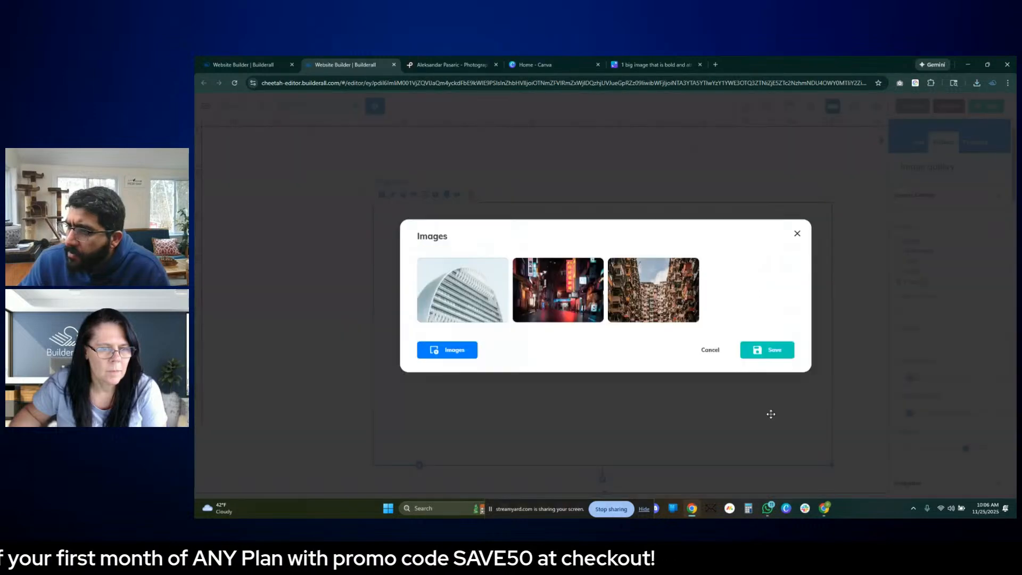
- Delete the remaining white-building sample image from the gallery's list and add the dark street photo pexels-apasaric-4344755.jpg
left_click_drag(471, 291, 556, 291)
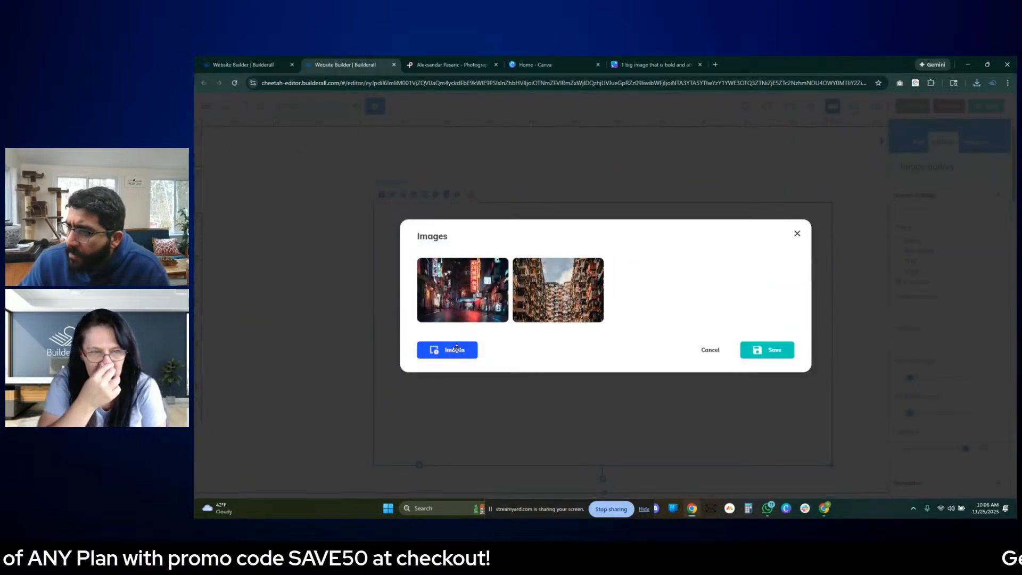
left_click(450, 349)
left_click(664, 352)
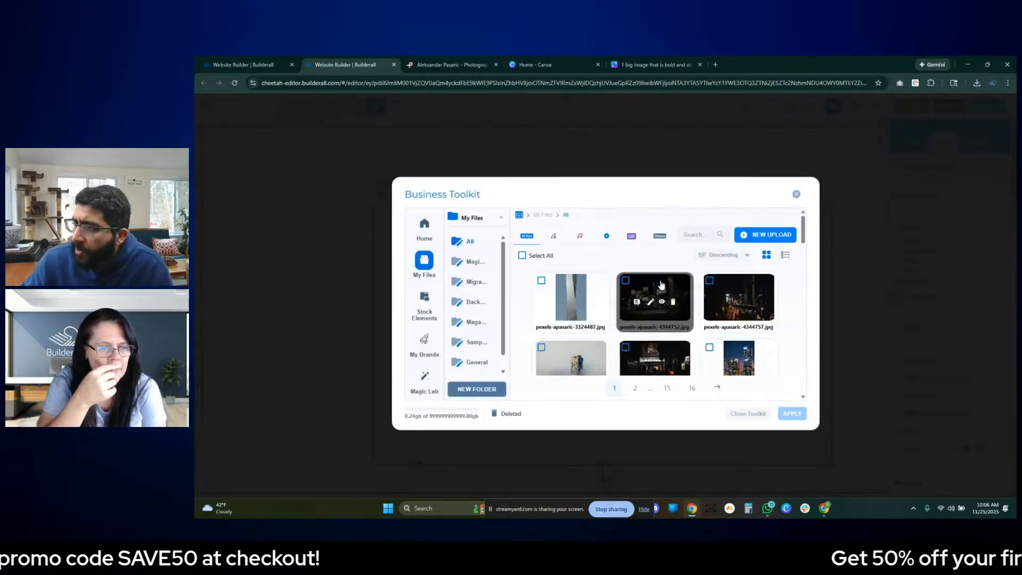
scroll(688, 301, "down", 1)
left_click(662, 234)
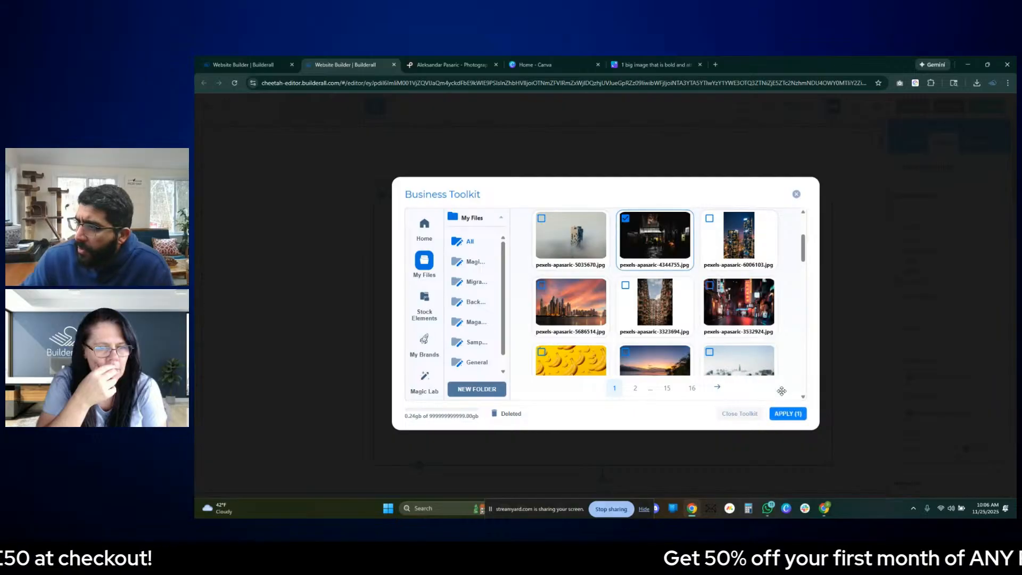
left_click(781, 415)
- Select the uploaded photos pexels-apasaric-5035670.jpg and pexels-apasaric-6006103.jpg together and apply them to the gallery's image list
left_click(448, 349)
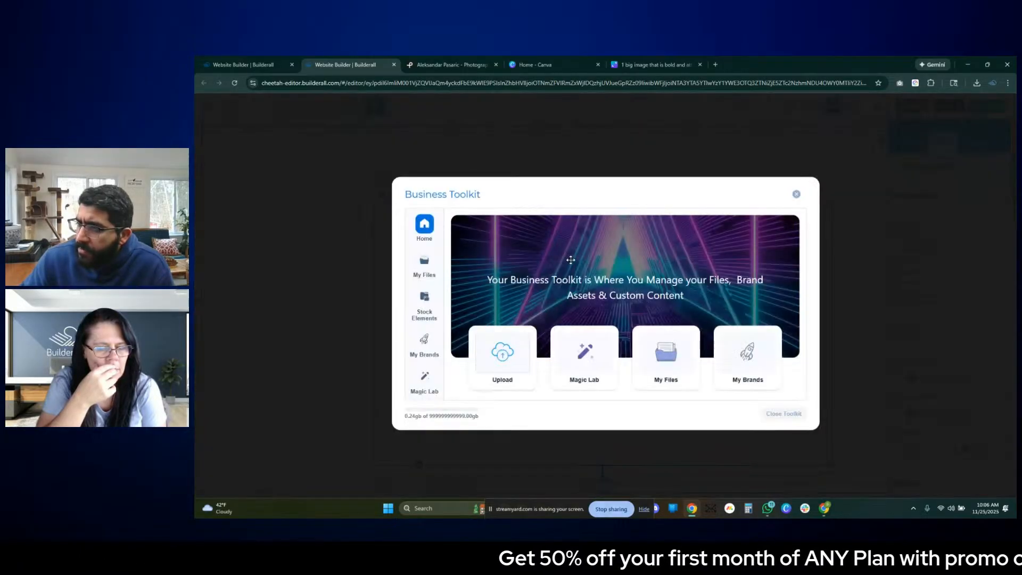
left_click(684, 355)
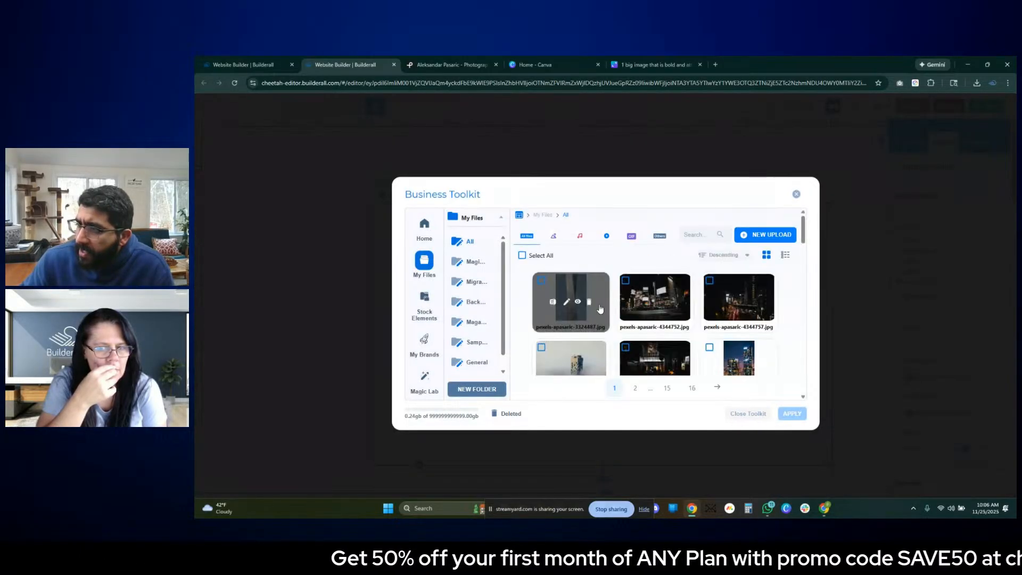
scroll(612, 298, "down", 2)
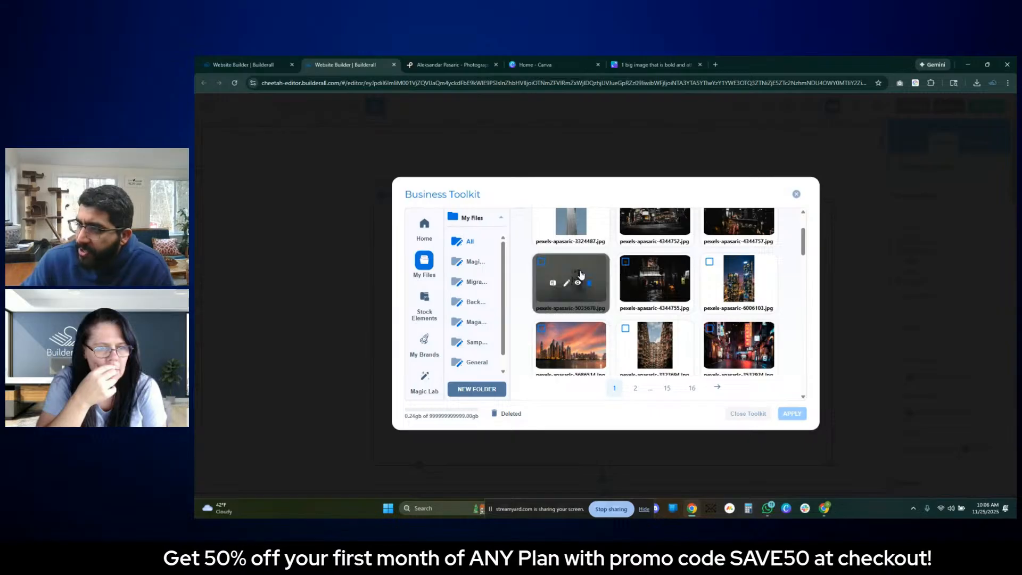
left_click(541, 261)
scroll(684, 332, "down", 1)
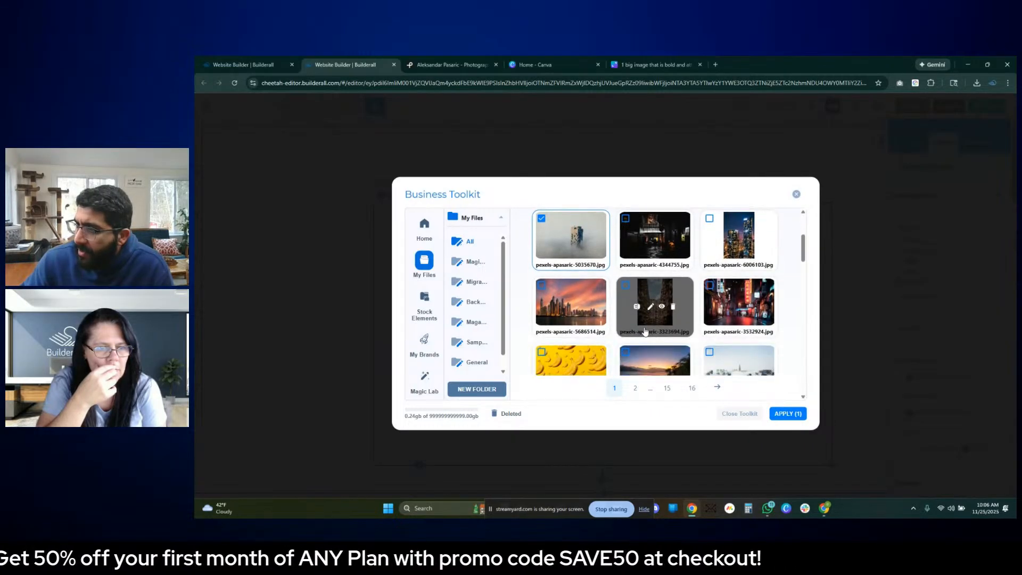
scroll(695, 338, "up", 1)
left_click(747, 264)
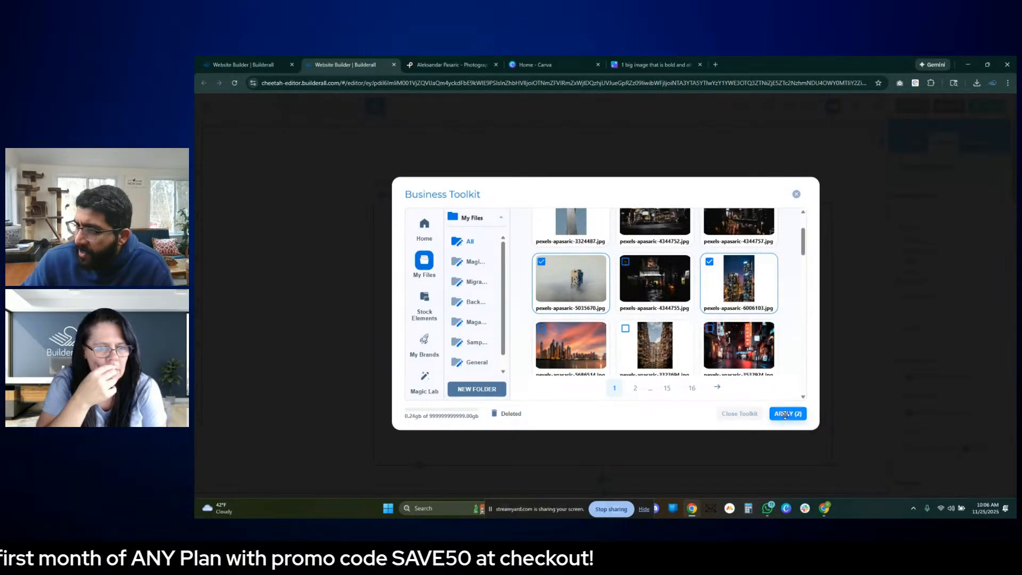
left_click(784, 414)
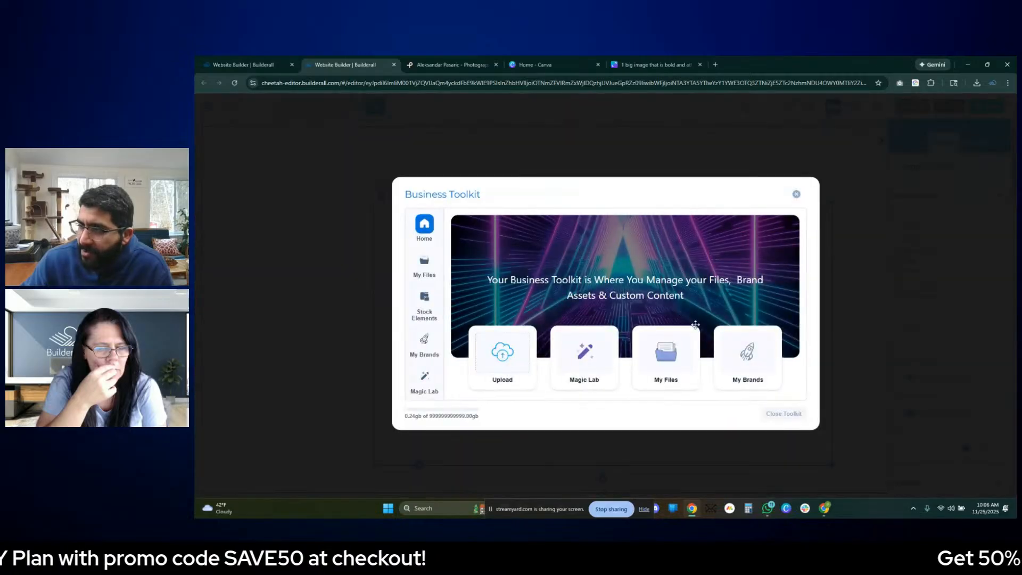
- Add pexels-apasaric-4344755.jpg again and the foggy tower photo pexels-apasaric-5035670.jpg to the gallery's image list, one at a time
left_click(668, 350)
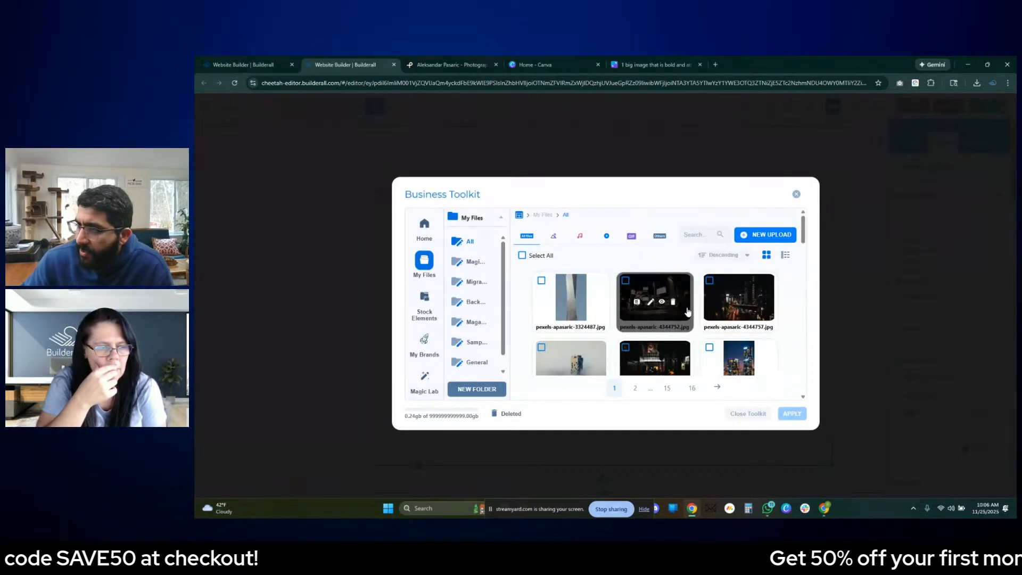
scroll(687, 304, "down", 2)
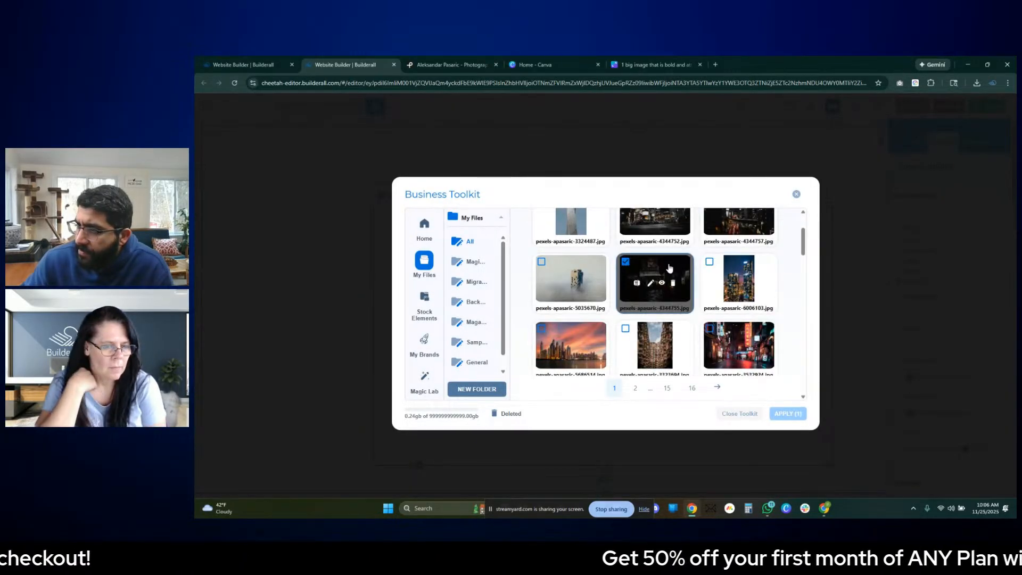
left_click(786, 414)
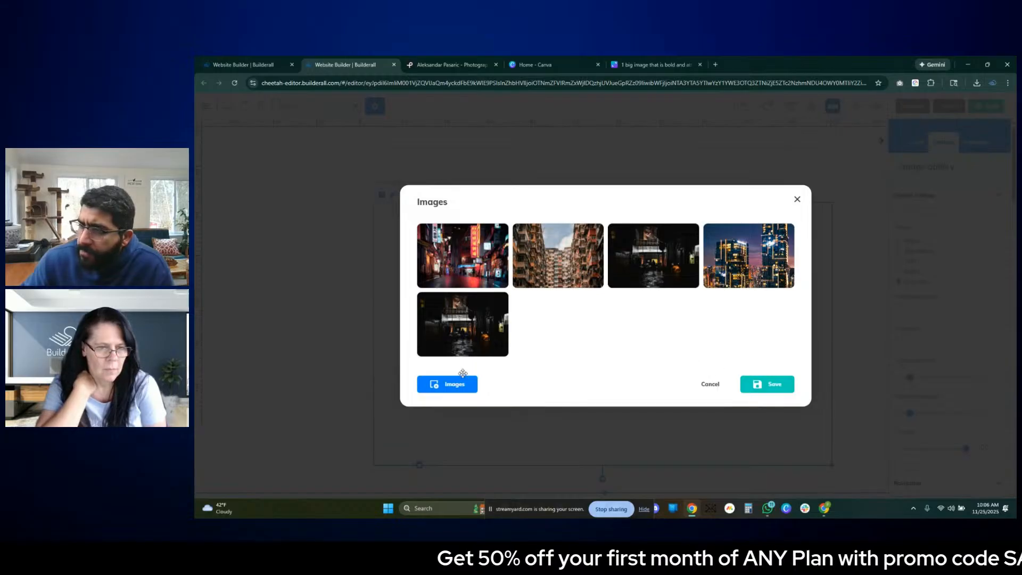
left_click(463, 379)
left_click(690, 368)
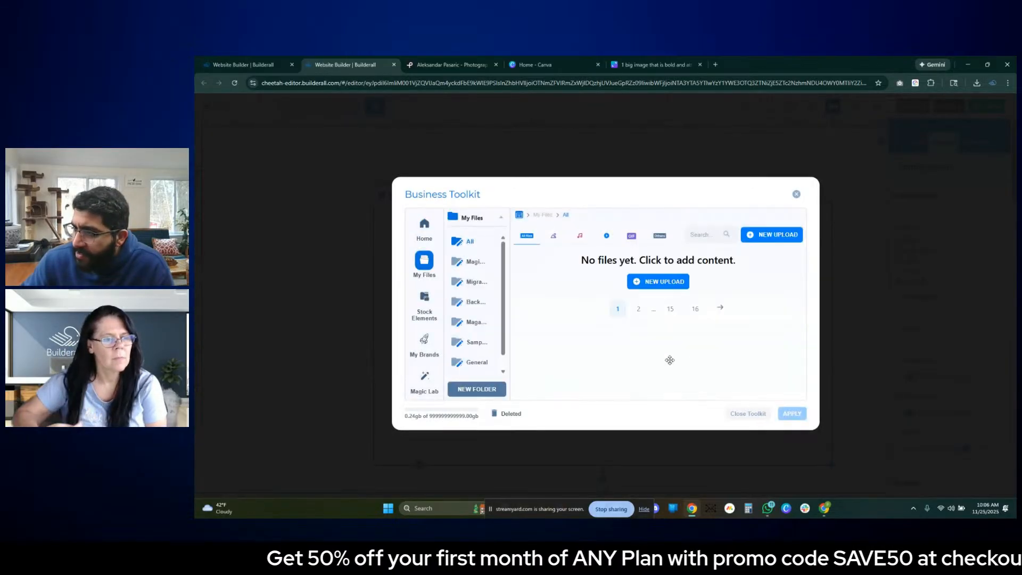
scroll(590, 299, "down", 2)
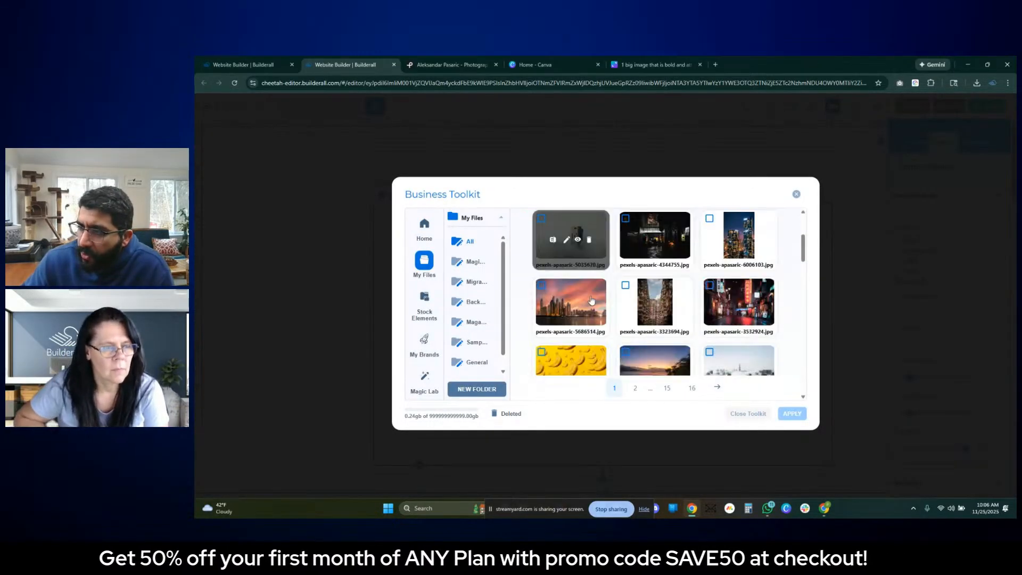
scroll(580, 306, "up", 2)
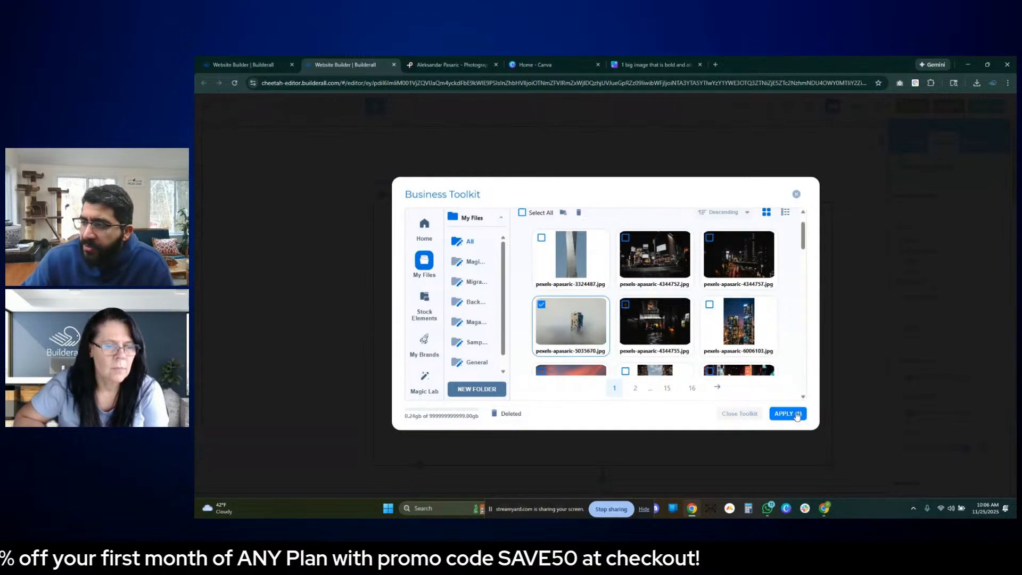
left_click(779, 414)
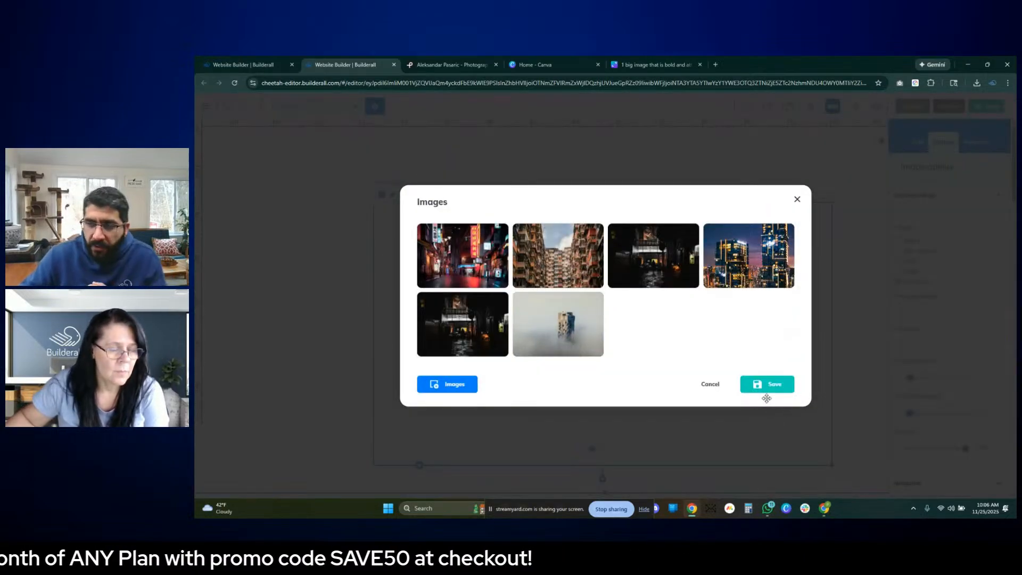
- Add the night city photos pexels-apasaric-4344757.jpg and pexels-apasaric-4344752.jpg to the gallery's image list, one at a time
left_click(446, 384)
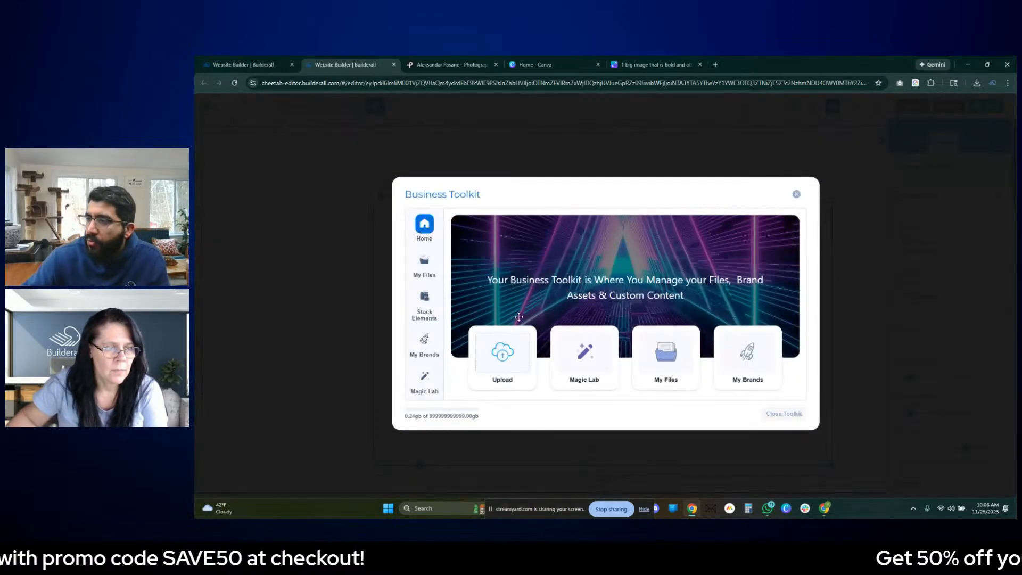
left_click(652, 354)
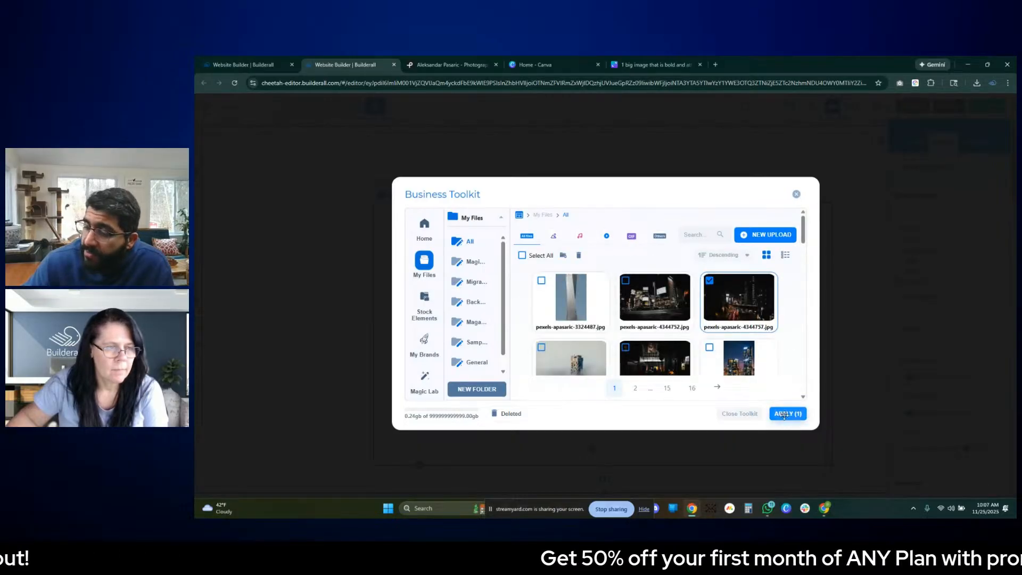
left_click(783, 415)
left_click(457, 385)
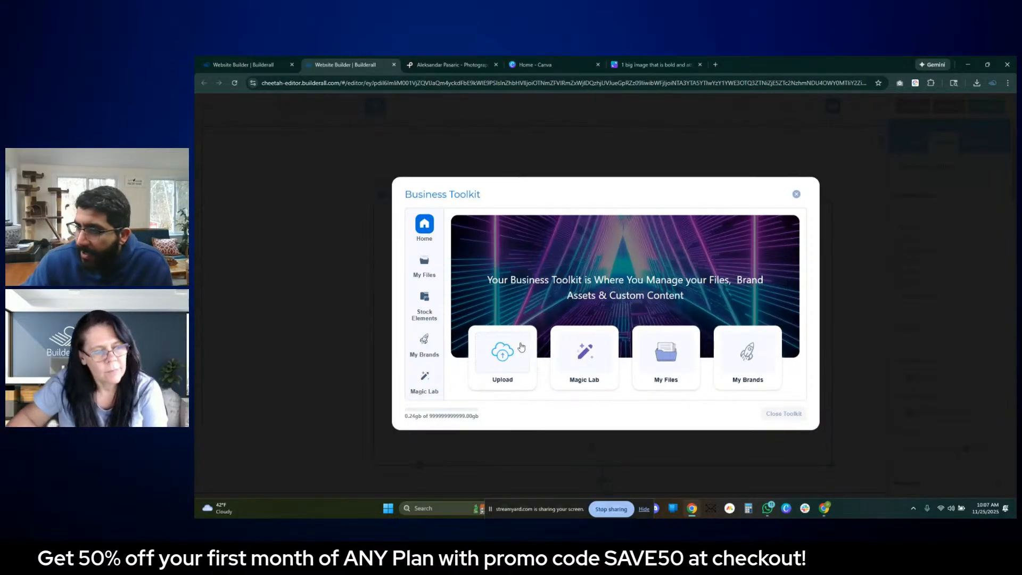
left_click(643, 365)
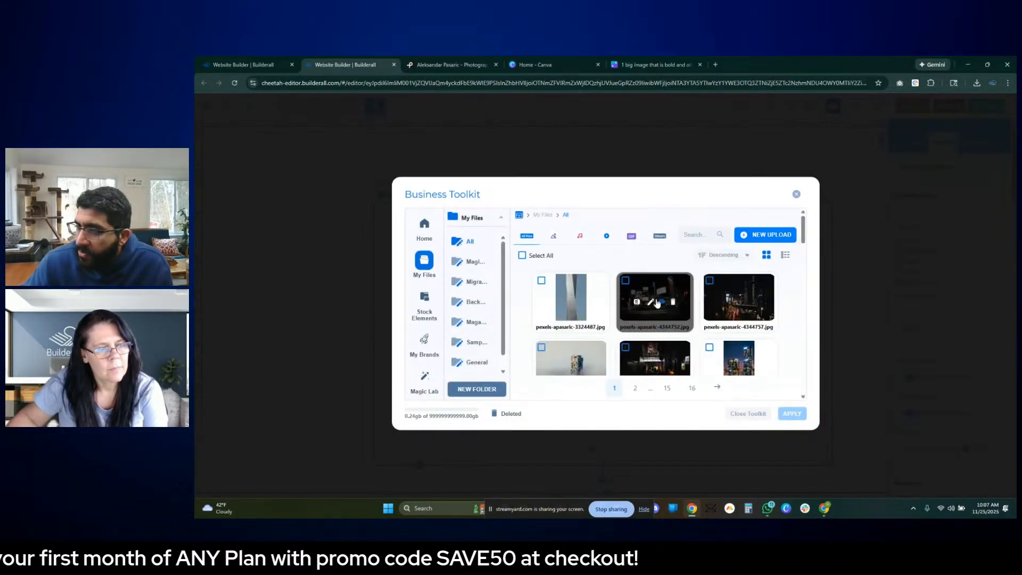
left_click(680, 281)
left_click(784, 419)
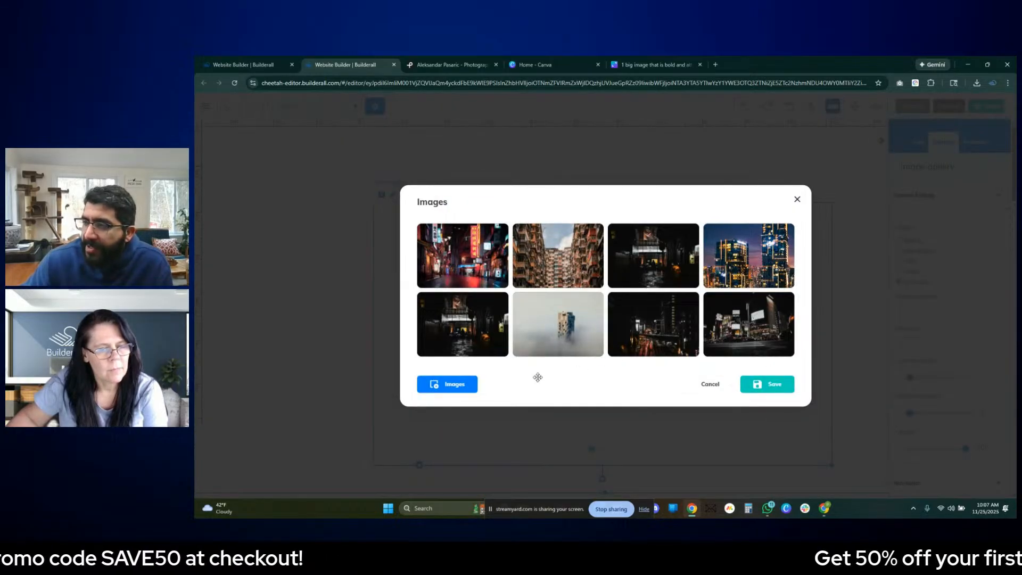
- Add the twisted tower photo pexels-apasaric-3324487.jpg to the gallery's image list and save the list
left_click(469, 385)
left_click(665, 353)
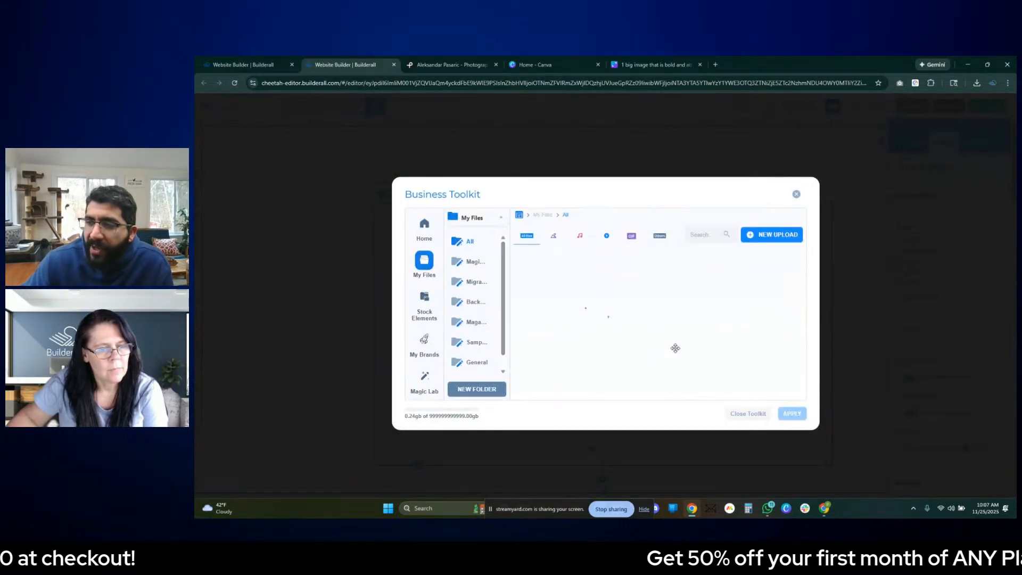
left_click(566, 293)
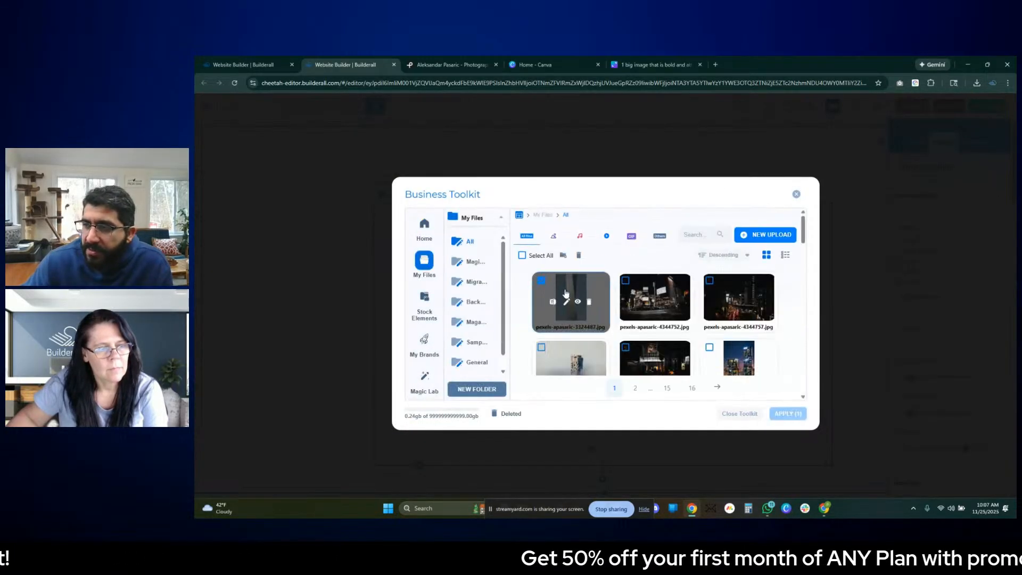
left_click(786, 413)
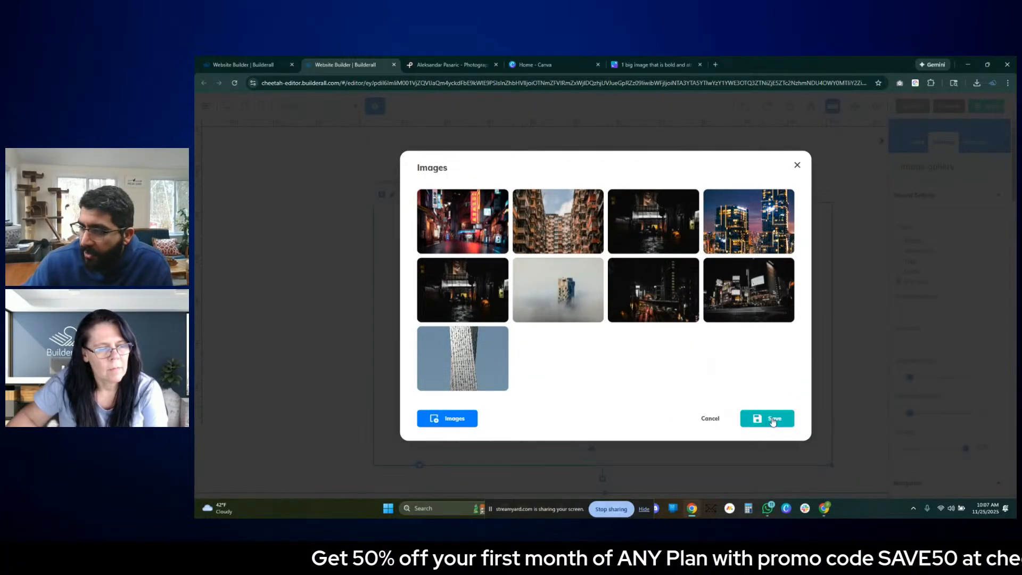
left_click(767, 420)
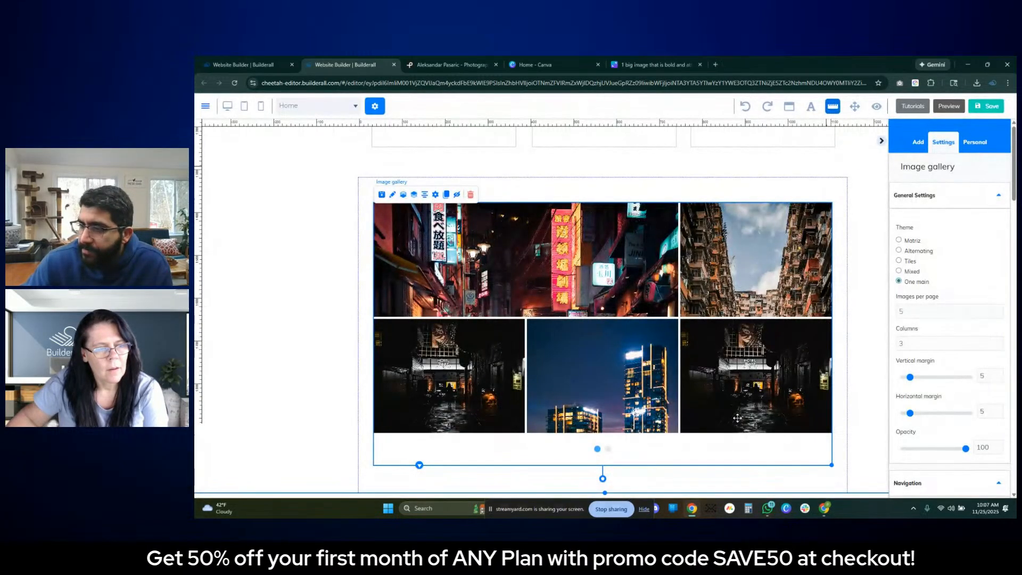
- Save the page with the completed image gallery, without publishing the site
left_click(609, 450)
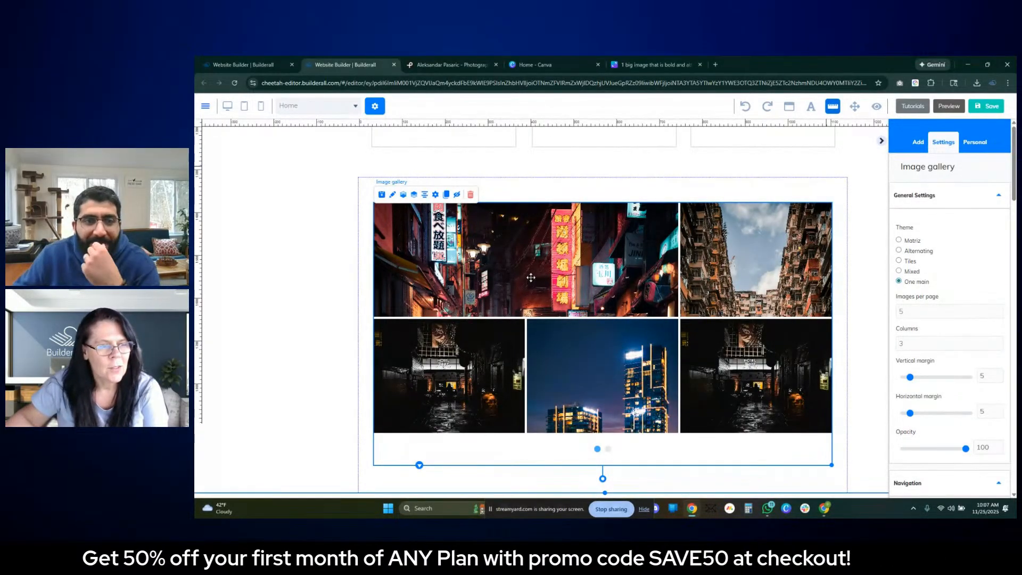
scroll(653, 270, "up", 3)
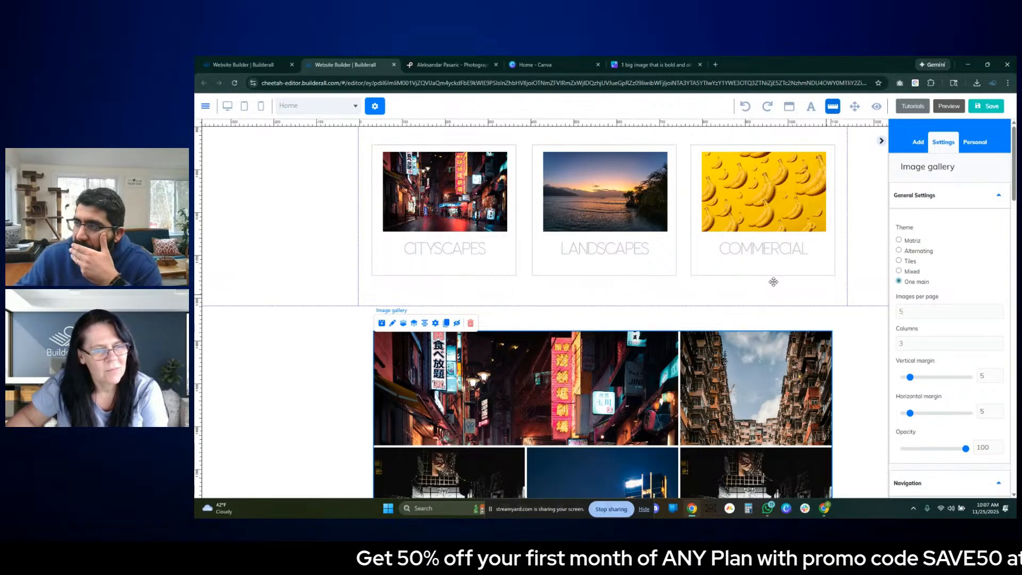
left_click(881, 141)
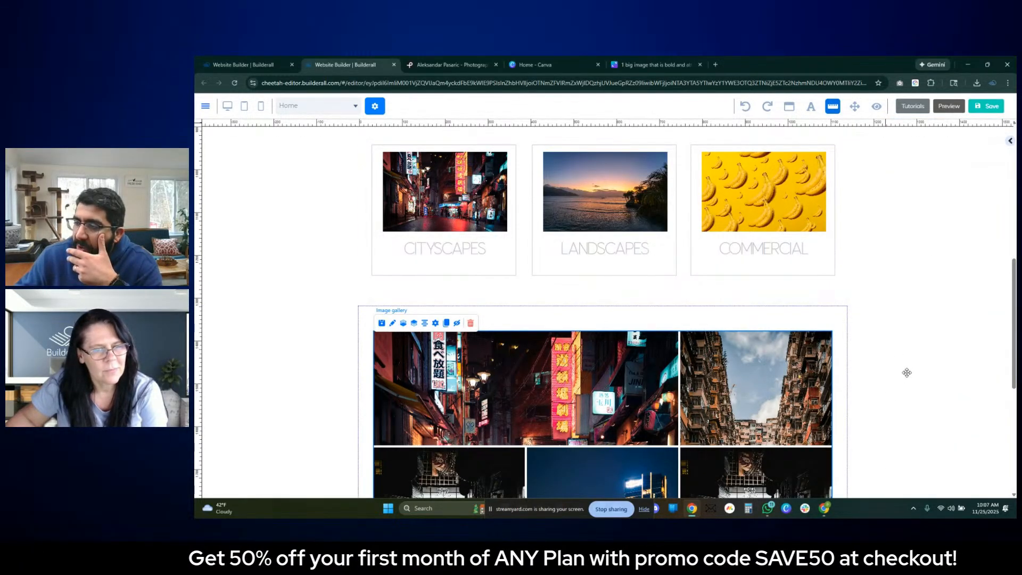
scroll(889, 320, "down", 5)
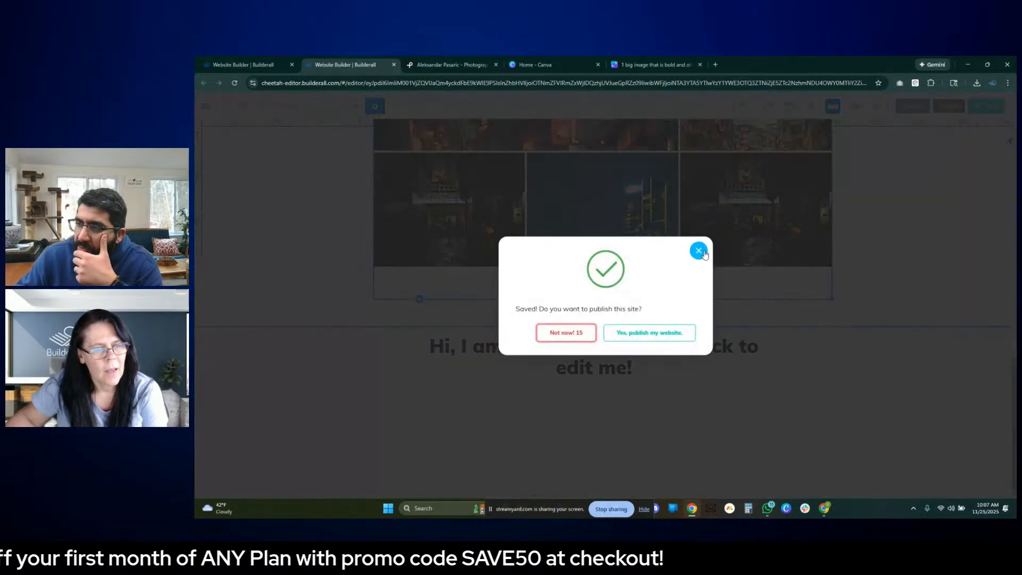
left_click(699, 250)
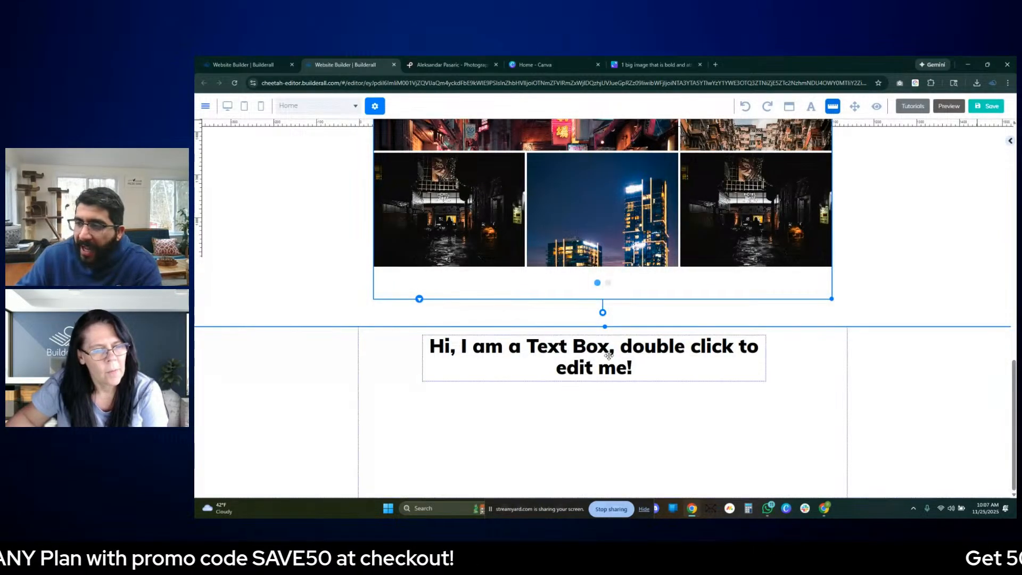
- Delete the placeholder text box from the panel beneath the image gallery
left_click(644, 377)
left_click(604, 327)
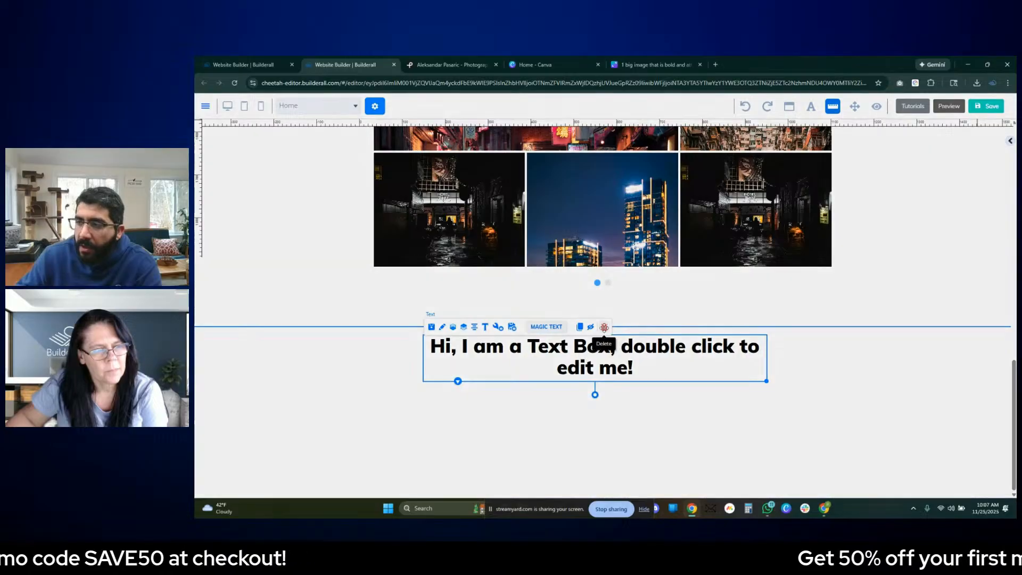
left_click(612, 307)
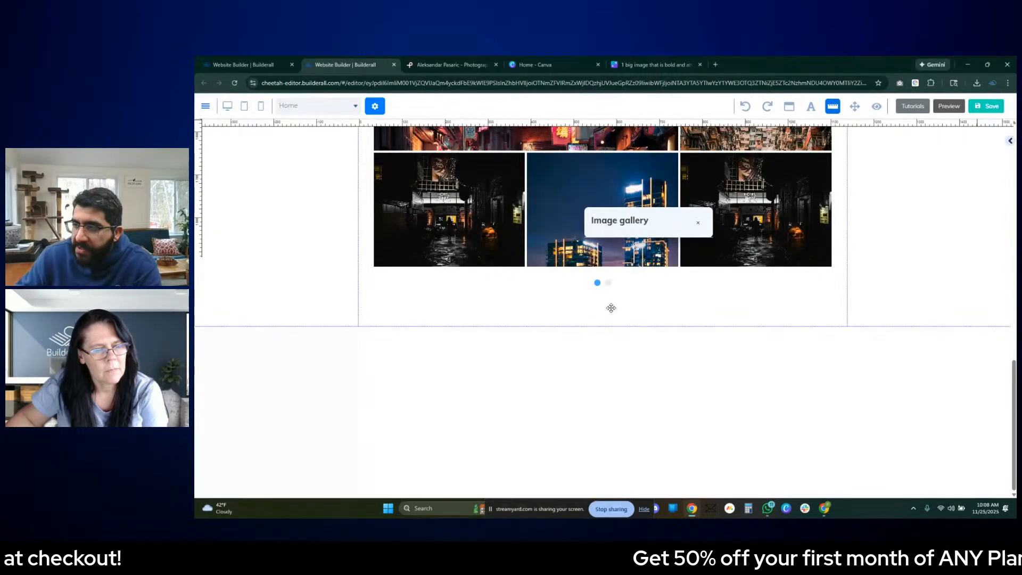
- Add the contact form with the dark GET INSTANT ACCESS button to the empty panel beneath the gallery and center it horizontally
scroll(830, 346, "up", 6)
scroll(838, 346, "down", 10)
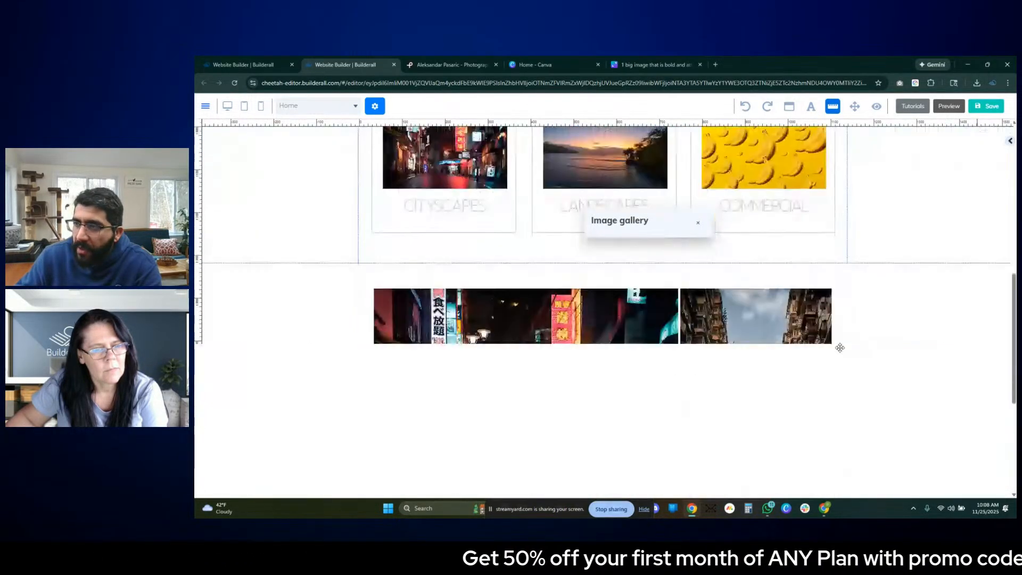
scroll(838, 346, "down", 4)
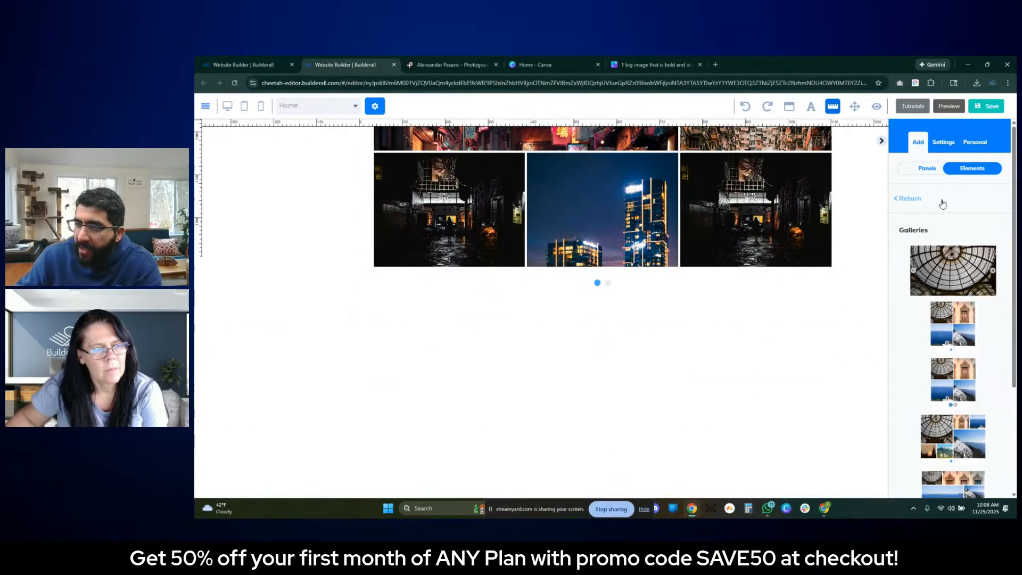
left_click(1009, 140)
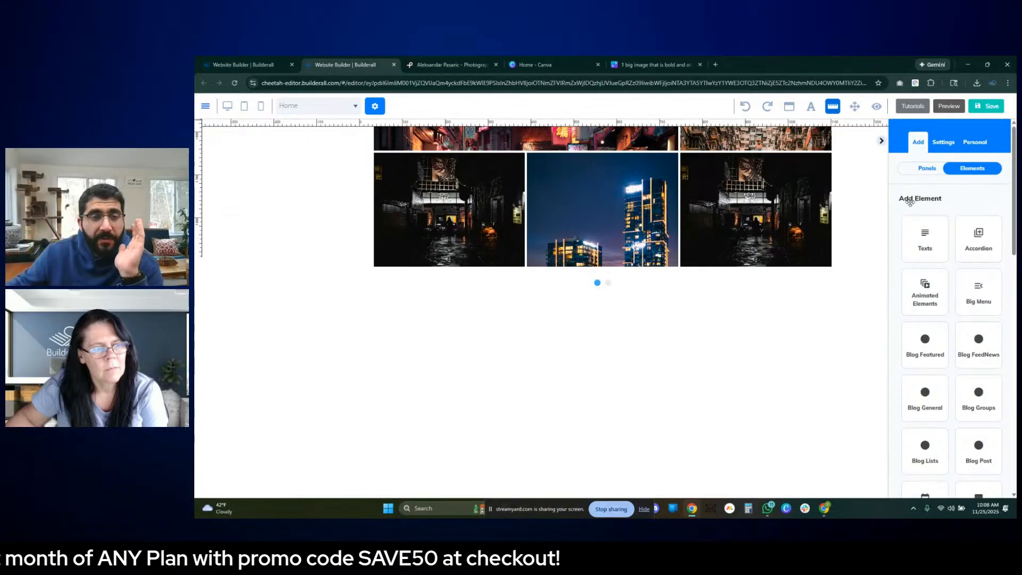
scroll(931, 196, "down", 1)
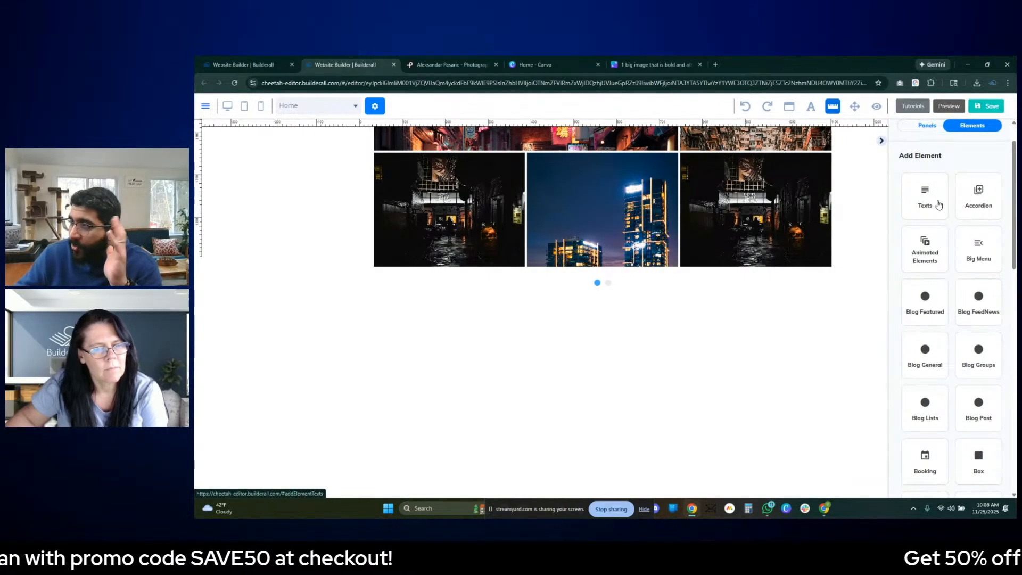
scroll(939, 224, "down", 8)
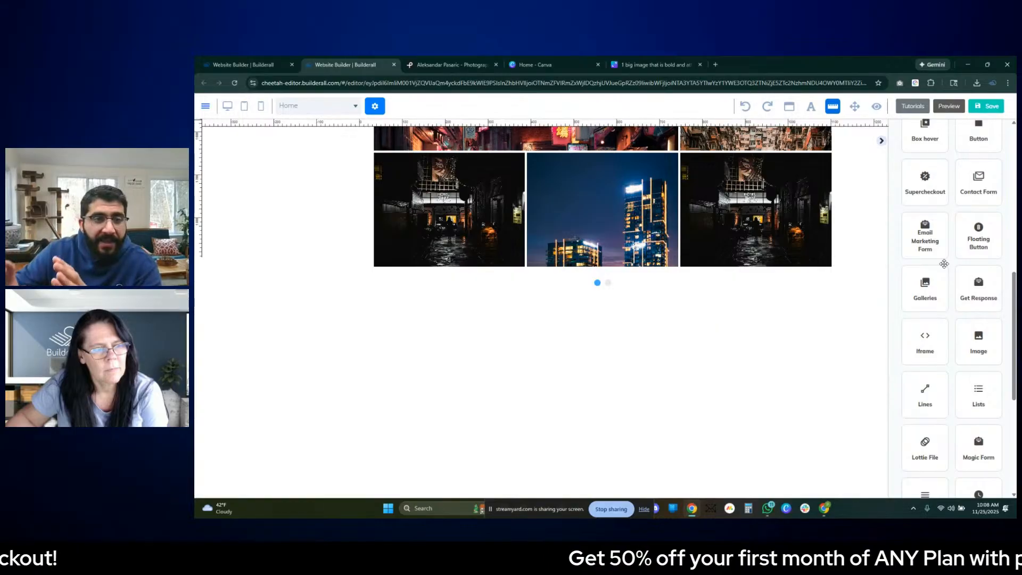
left_click(971, 193)
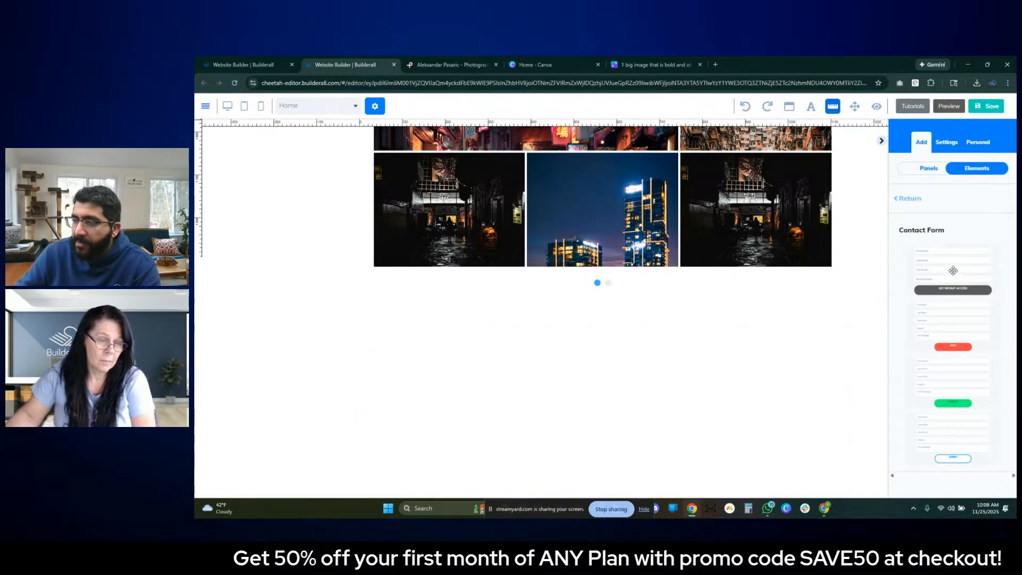
left_click_drag(953, 271, 596, 372)
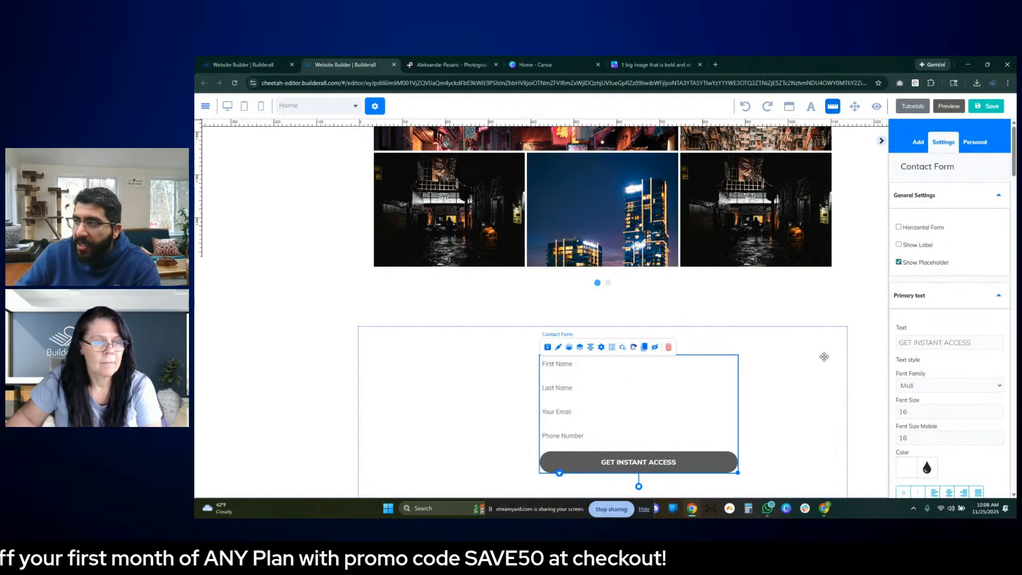
left_click(590, 346)
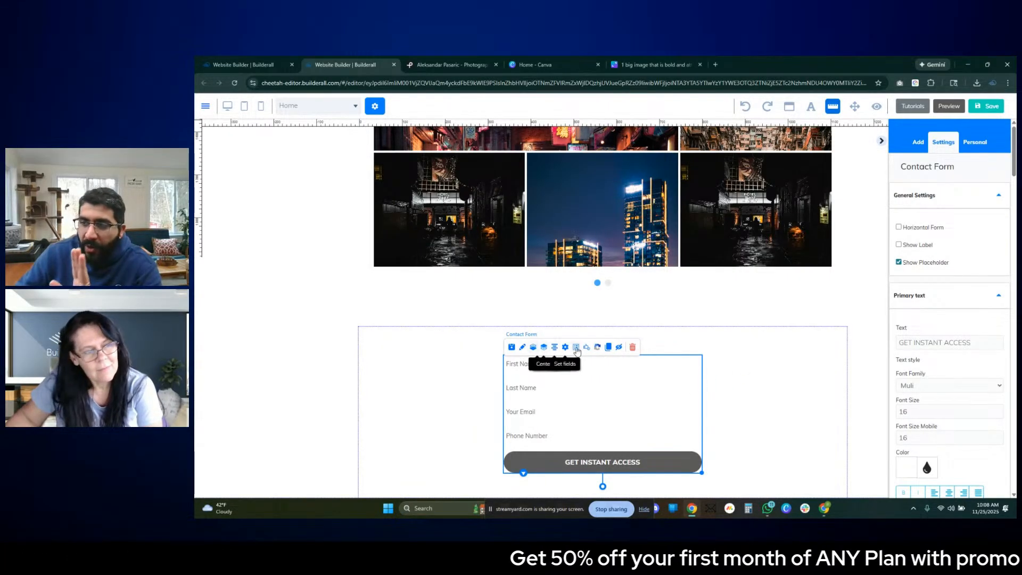
- Enter the recipient's email address as the contact form's Email Receiver and save the form settings
left_click(565, 347)
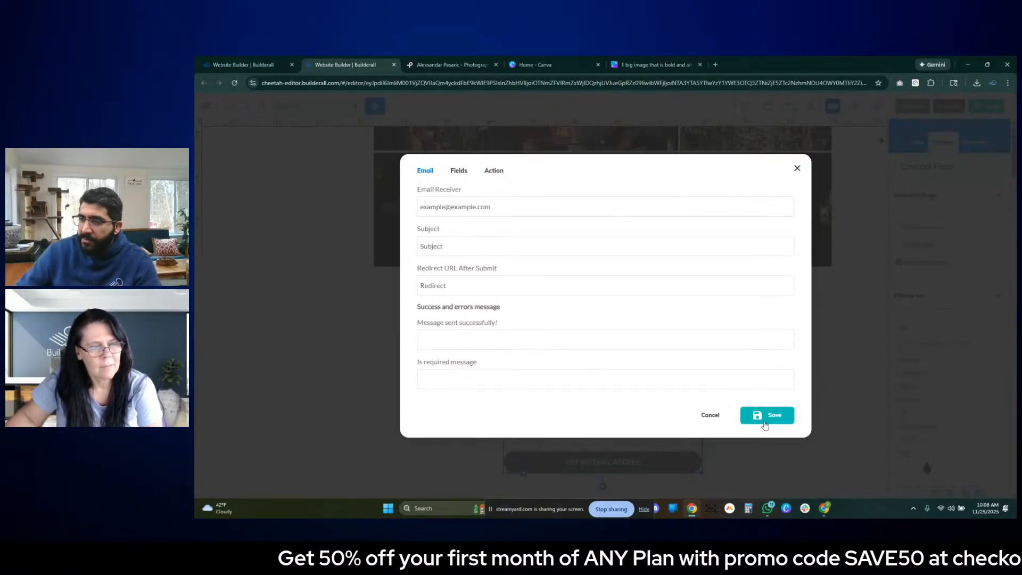
left_click(476, 293)
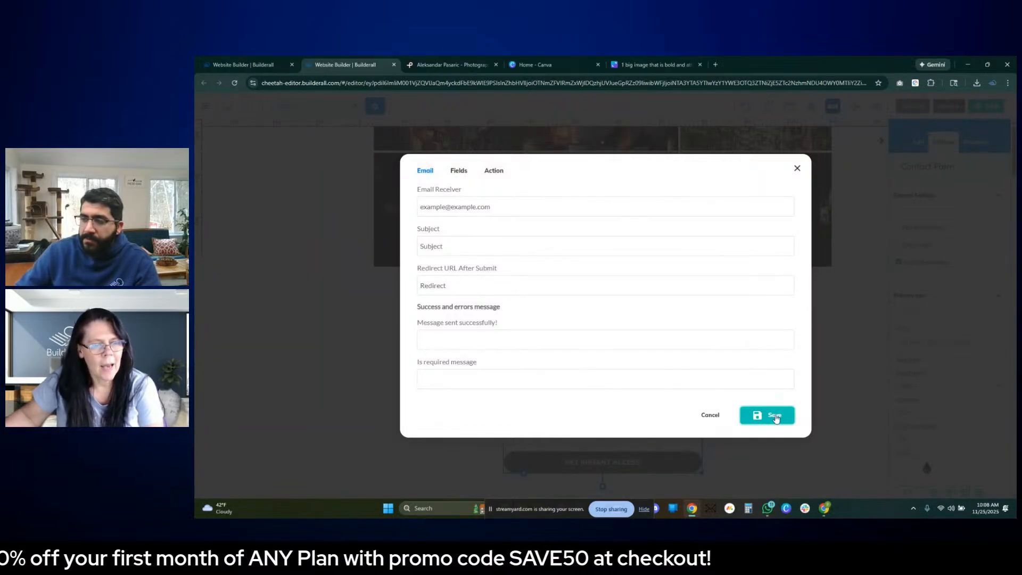
left_click(774, 415)
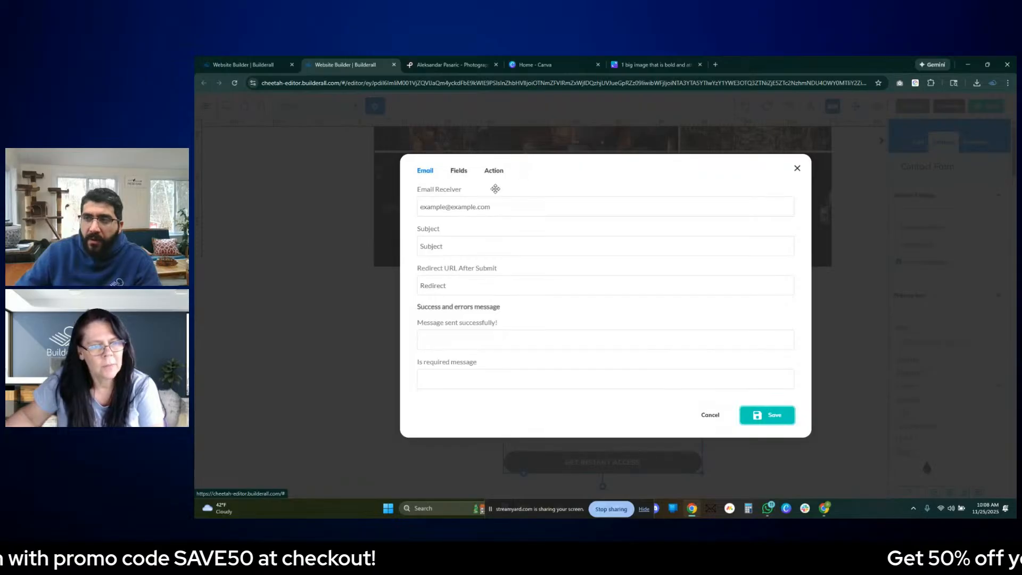
left_click(491, 207)
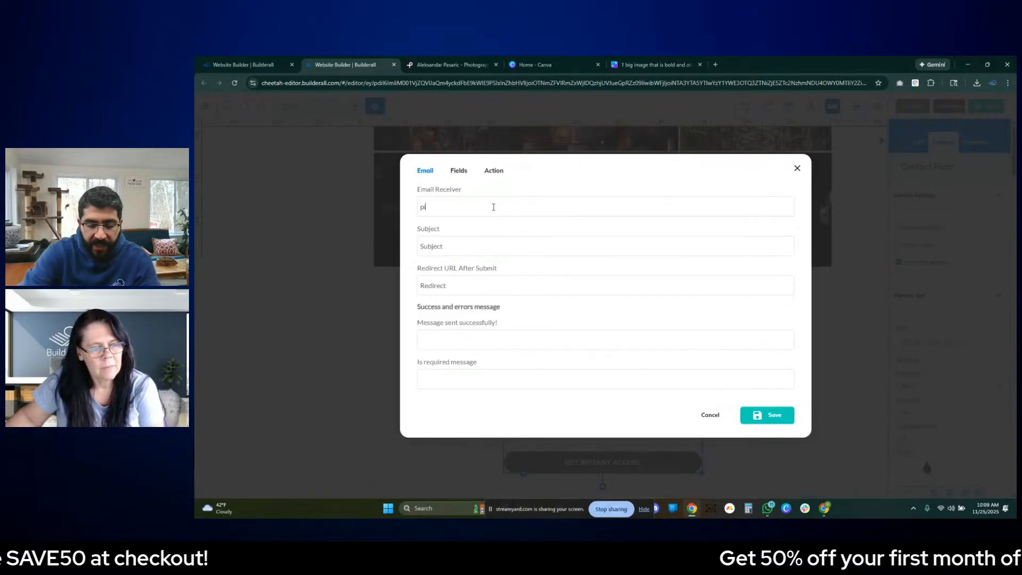
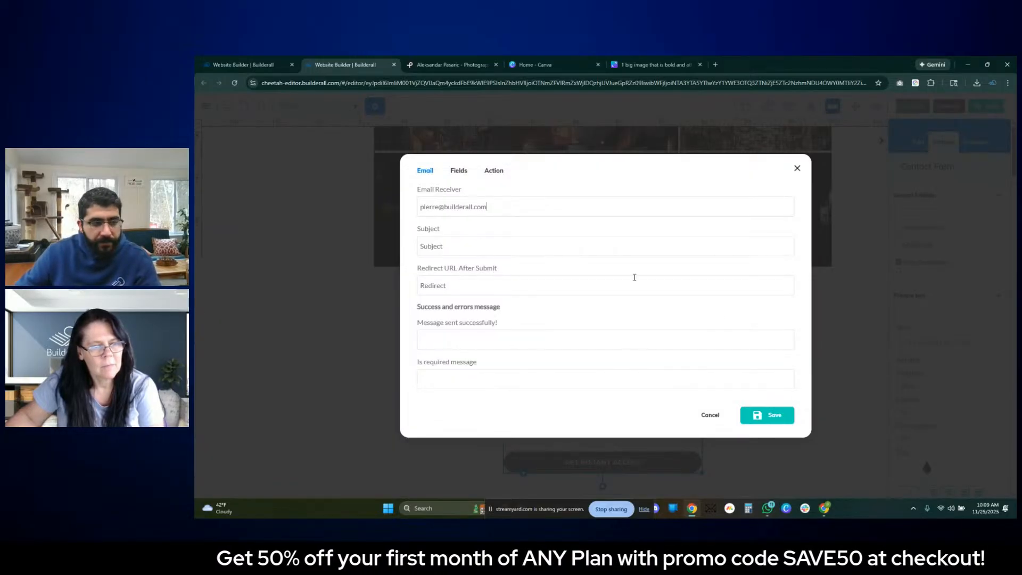
left_click(767, 416)
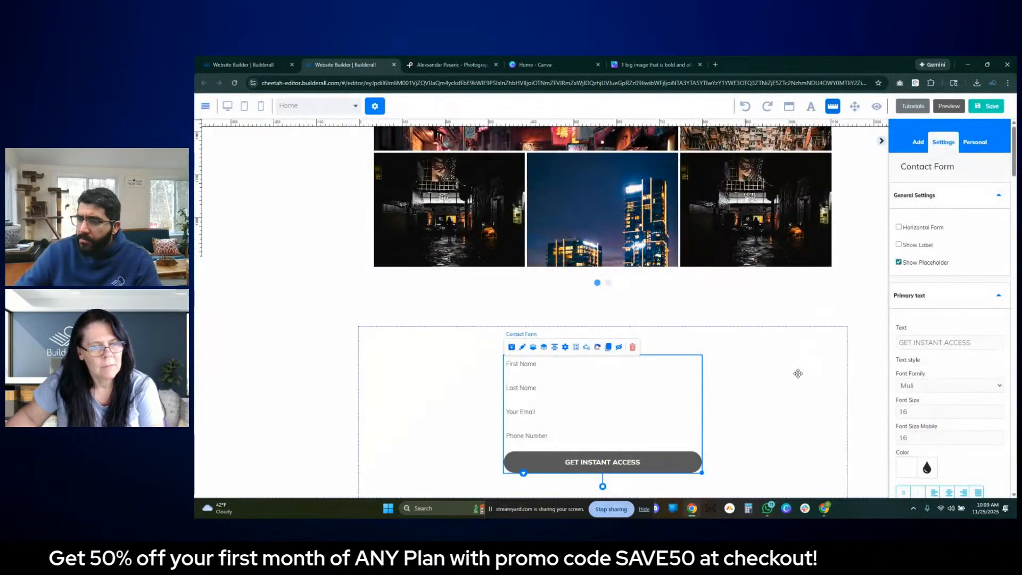
- Change the contact form's button text to "Get In Touch"
left_click(797, 373)
left_click(631, 394)
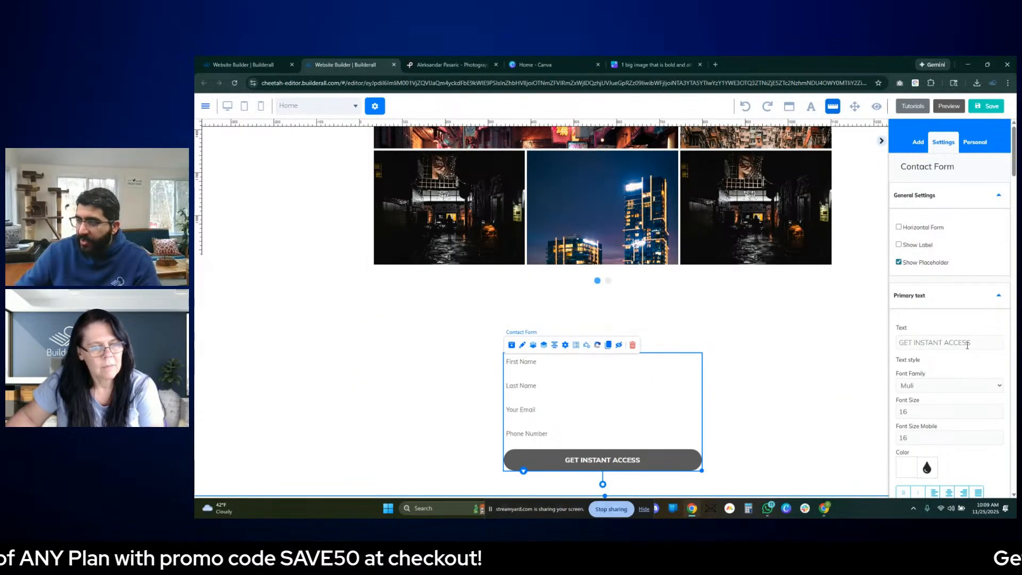
left_click_drag(975, 344, 829, 346)
type("Can")
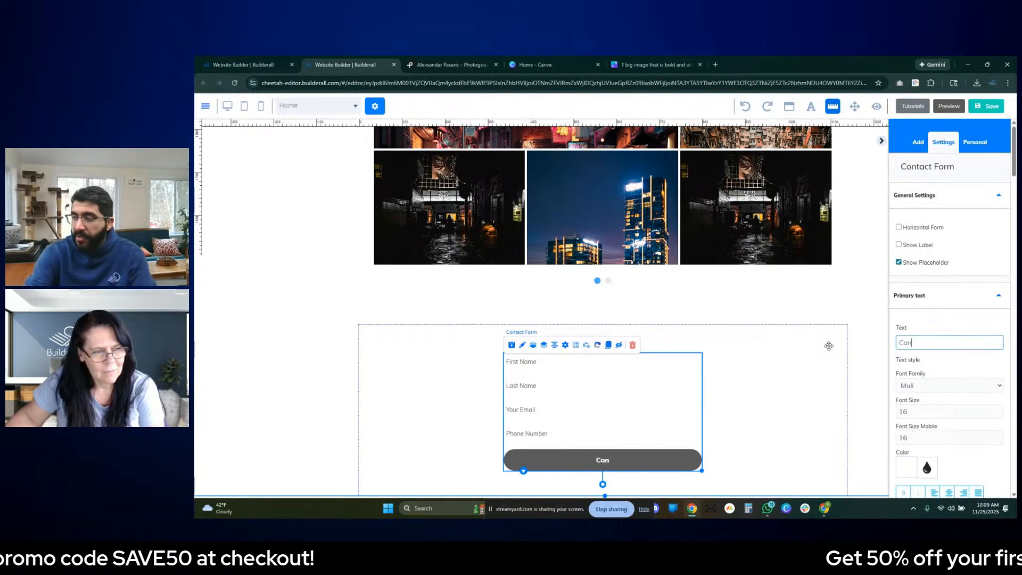
type("Get i")
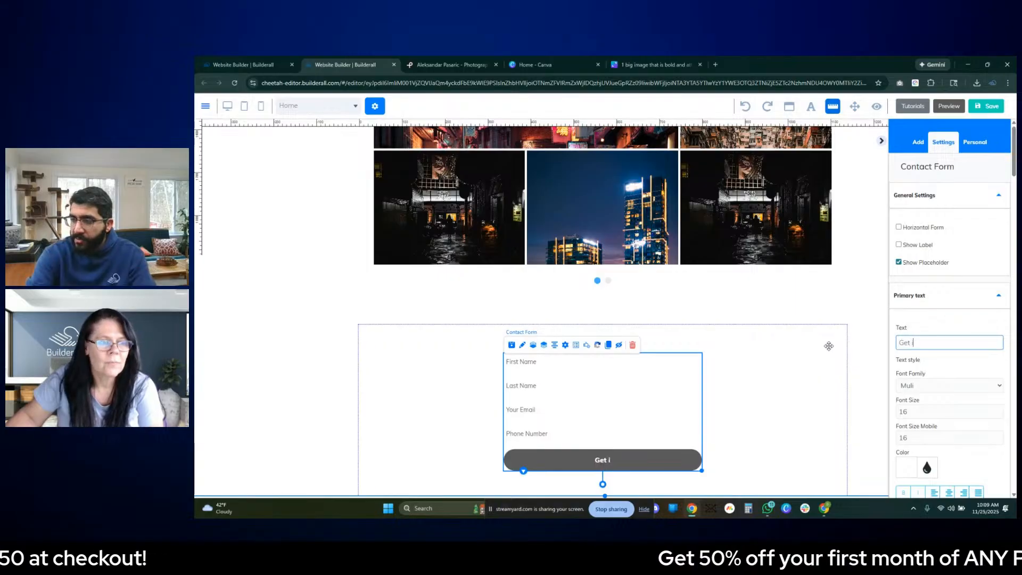
type("n Touch")
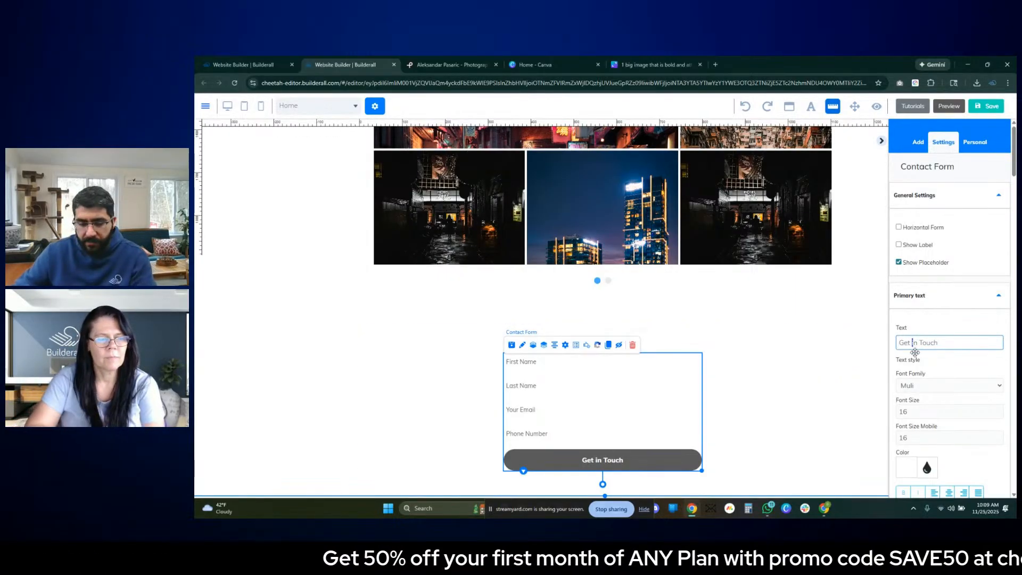
left_click(873, 394)
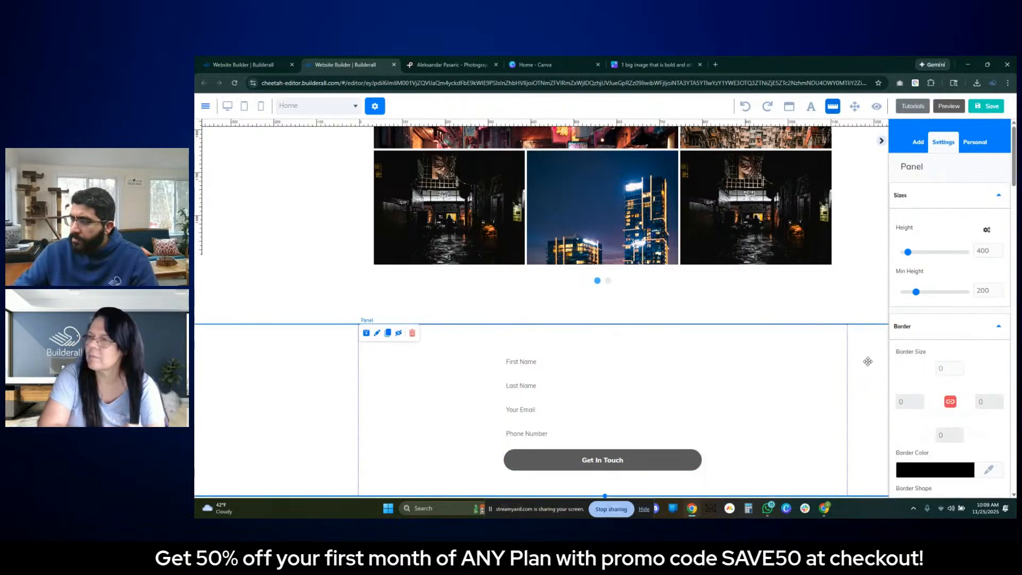
- Save the site, publish it to its Builderall domain and dismiss the publishing confirmation
scroll(864, 367, "up", 5)
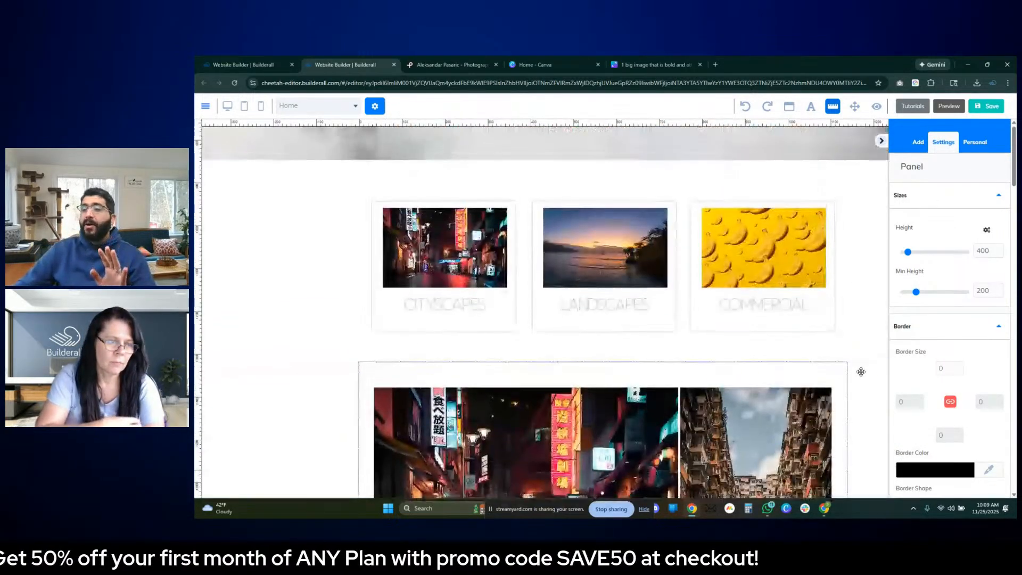
scroll(860, 371, "up", 5)
left_click(988, 108)
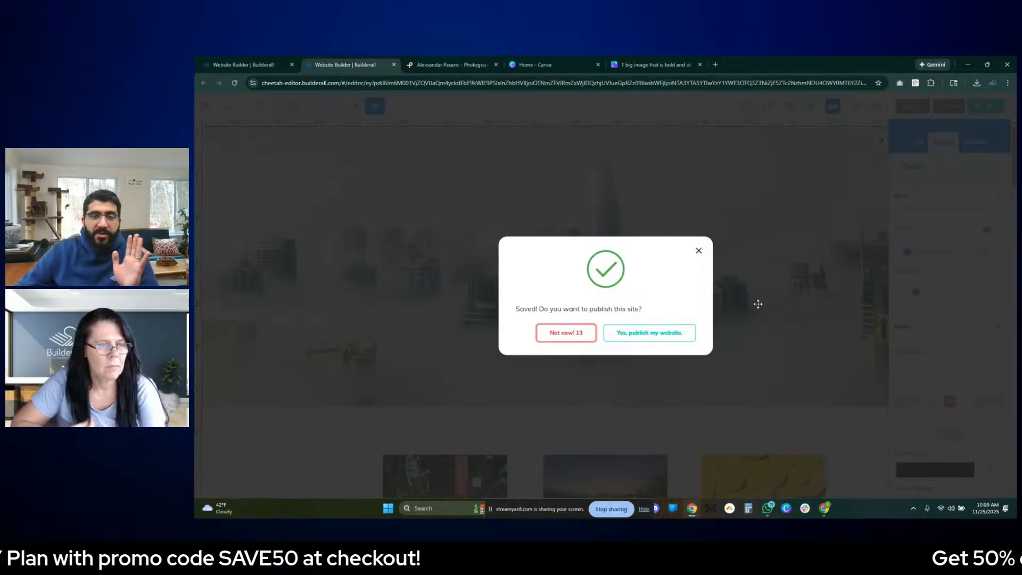
left_click(653, 336)
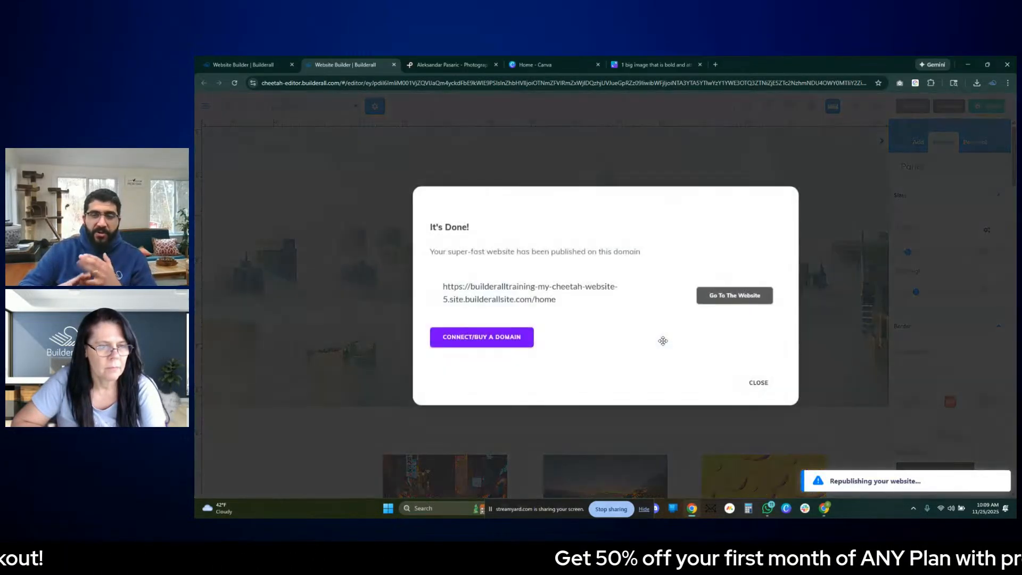
left_click(758, 382)
- Examine the page layout from the header through the category panels and gallery to the contact form, with the settings sidebar hidden
scroll(799, 377, "down", 4)
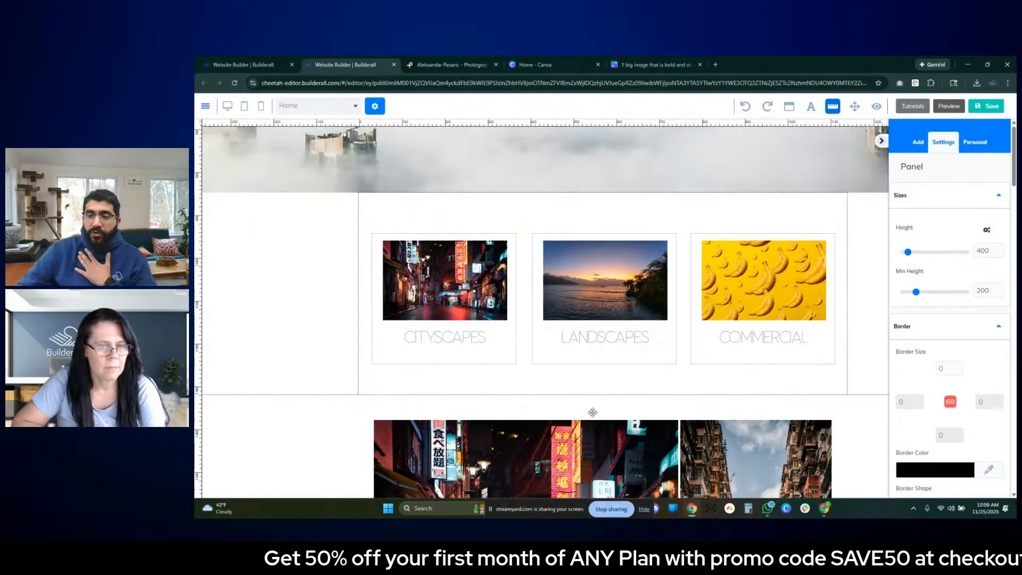
scroll(426, 406, "down", 1)
scroll(420, 405, "down", 1)
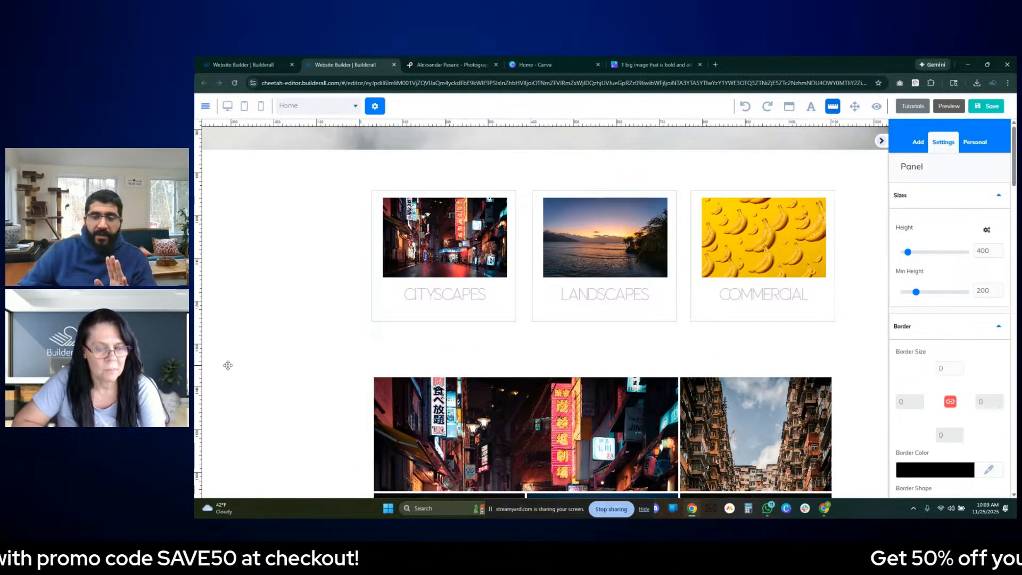
left_click(881, 141)
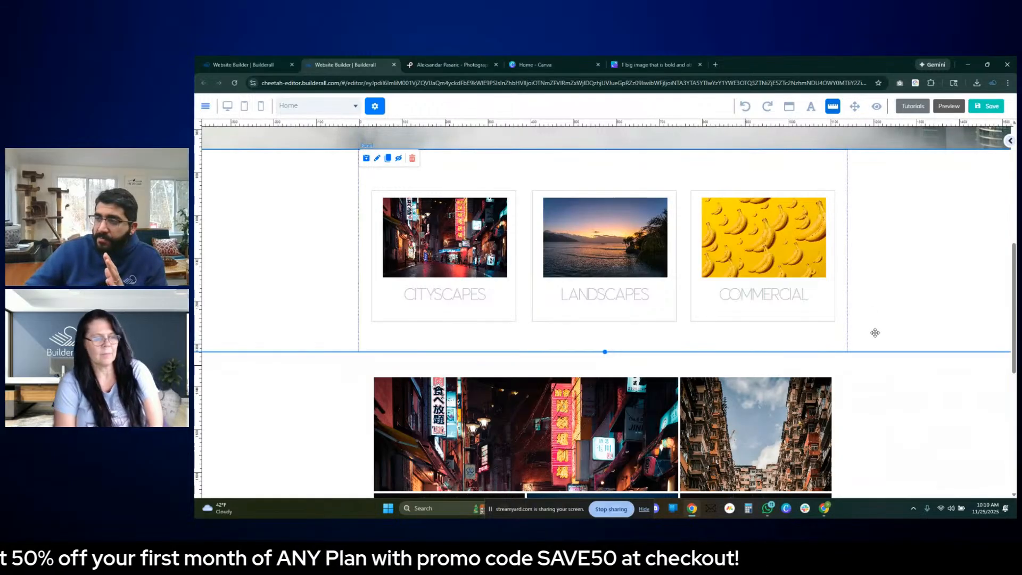
scroll(935, 390, "up", 5)
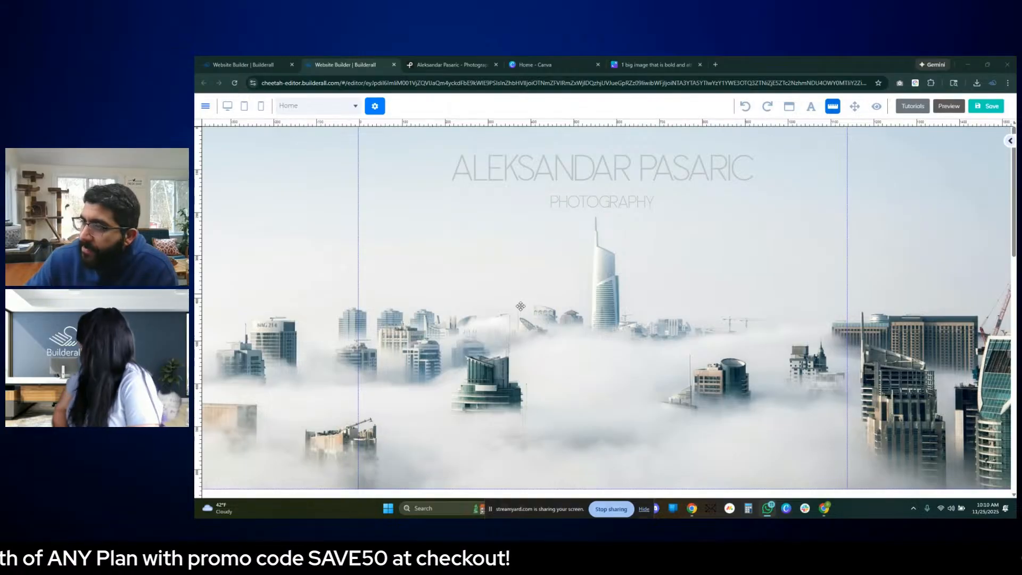
scroll(520, 306, "down", 5)
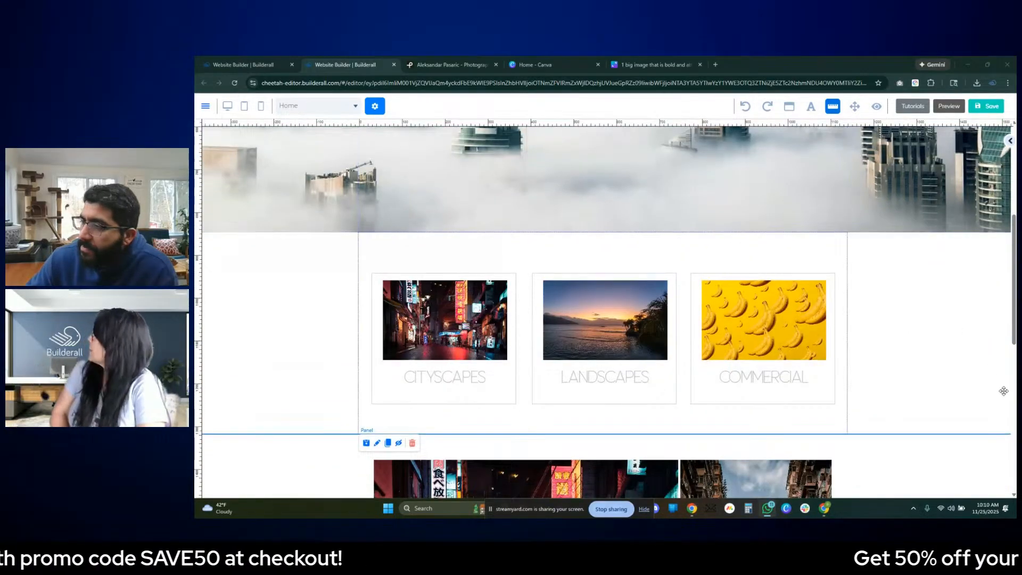
scroll(769, 314, "down", 8)
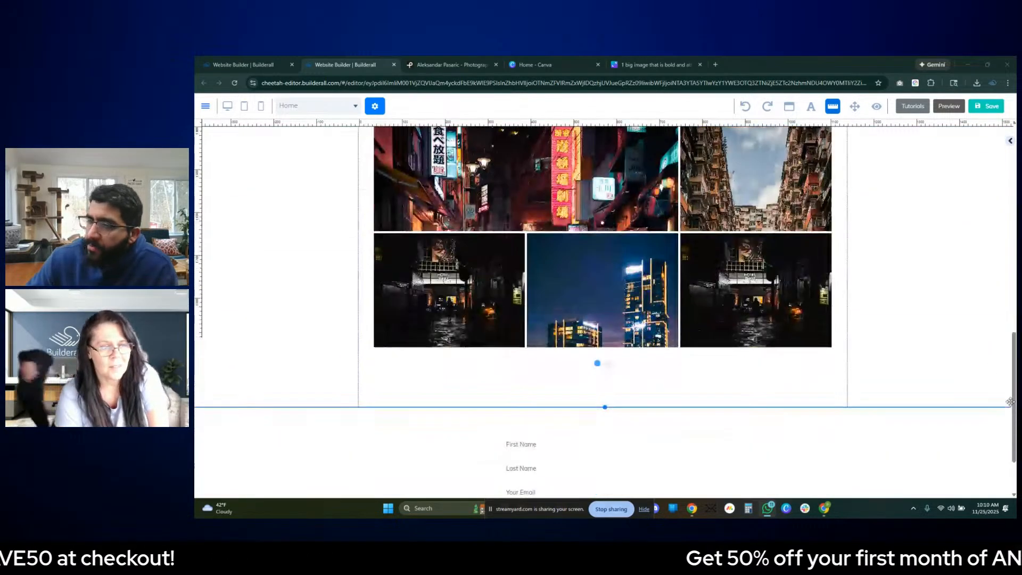
- Try the contact form's multi-column grid layouts and return its fields to a single column
left_click(653, 394)
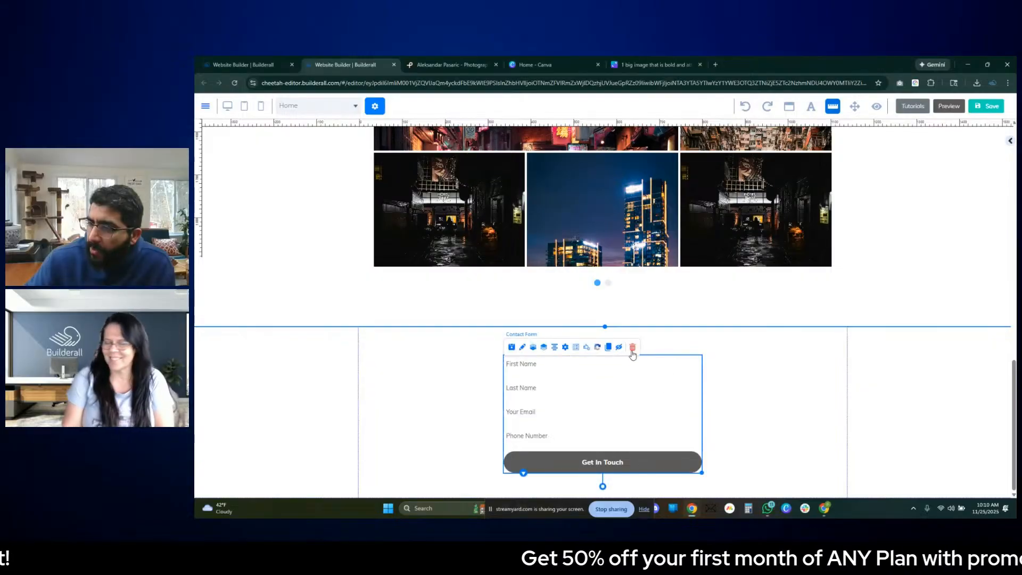
left_click(578, 348)
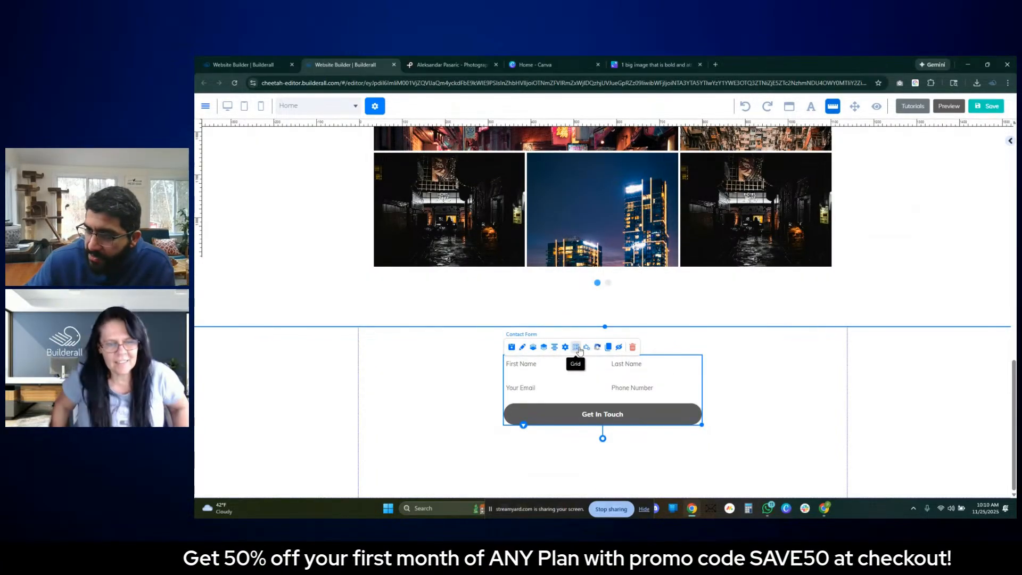
left_click(577, 347)
left_click(578, 348)
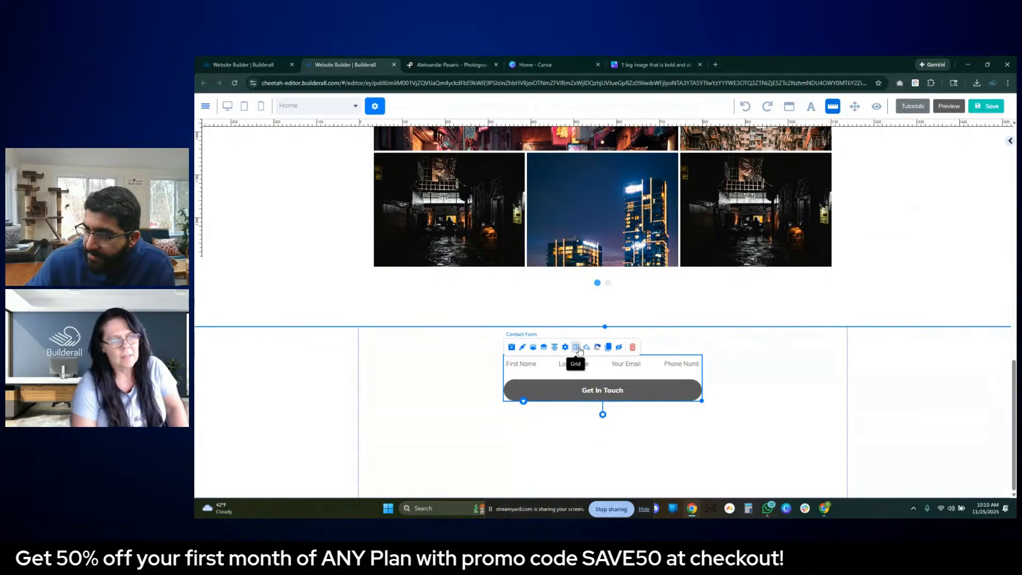
left_click(578, 347)
- Add a text area field with the label and tag "Message" to the contact form and save the form settings
left_click(566, 346)
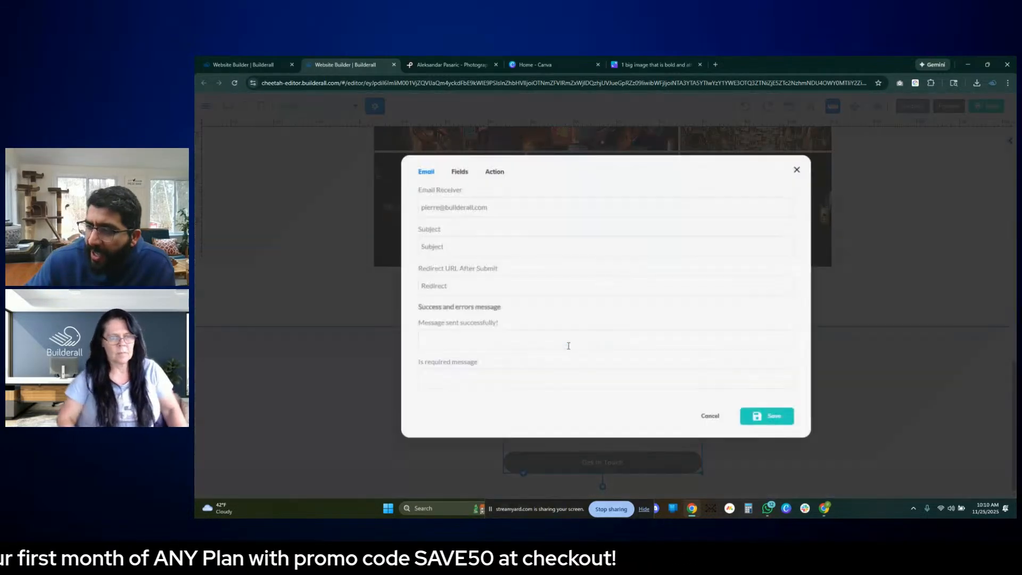
left_click(459, 170)
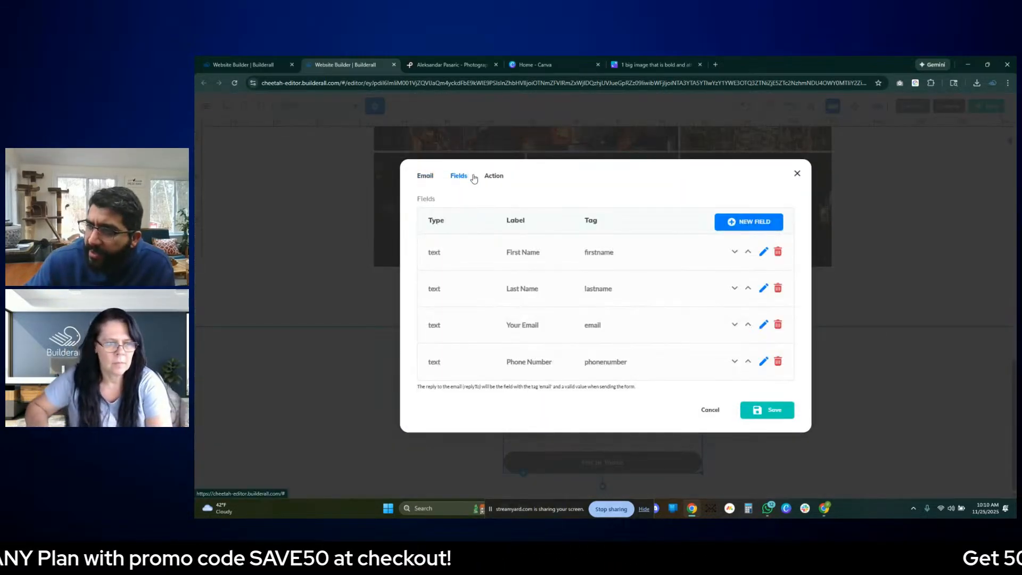
left_click(750, 218)
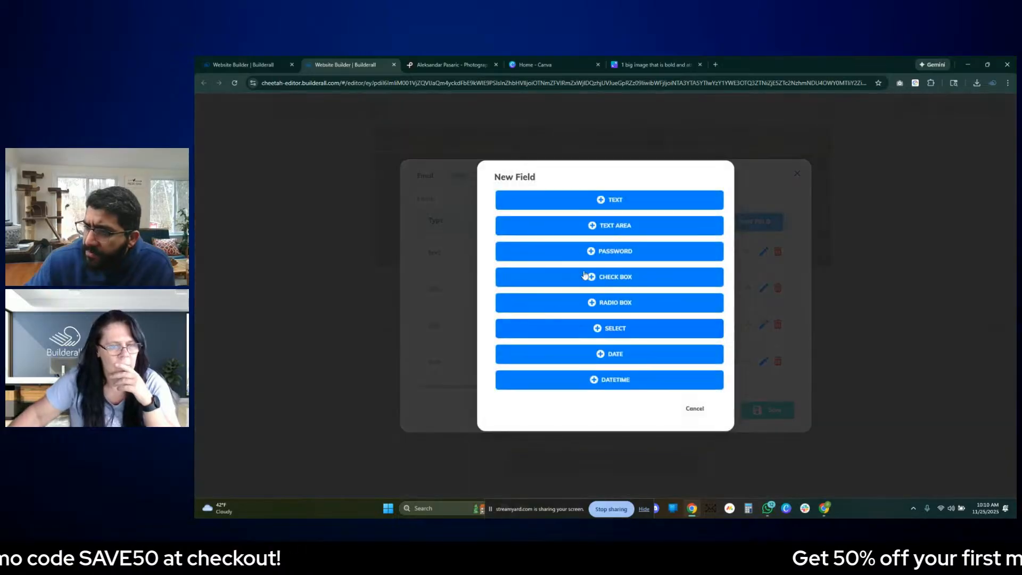
left_click(622, 226)
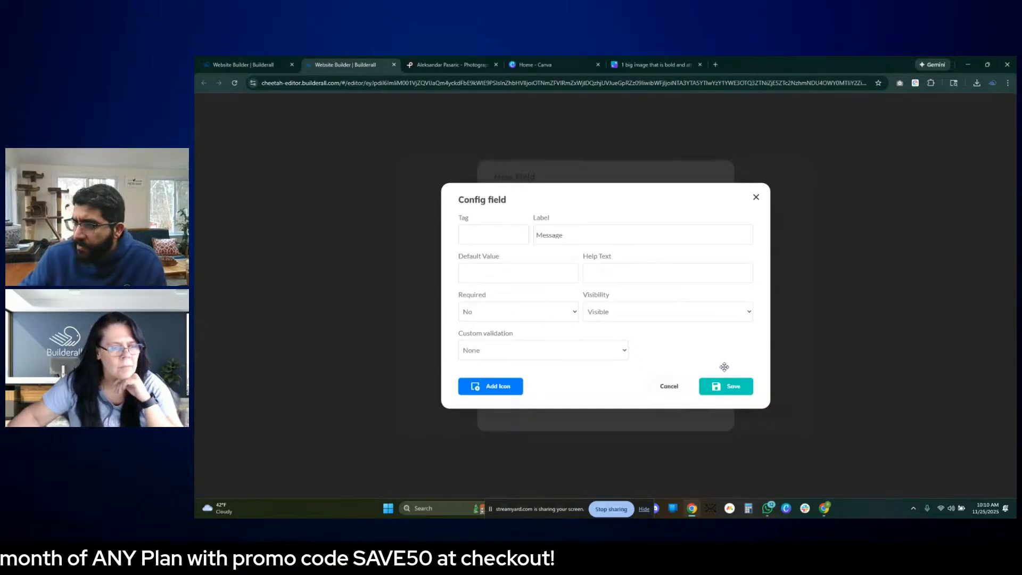
left_click(727, 393)
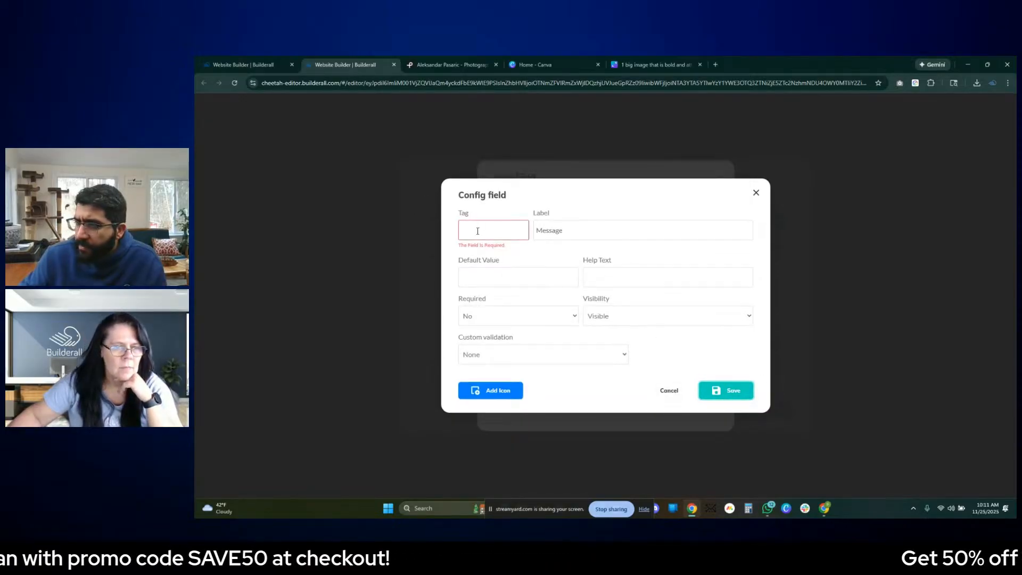
left_click(574, 229)
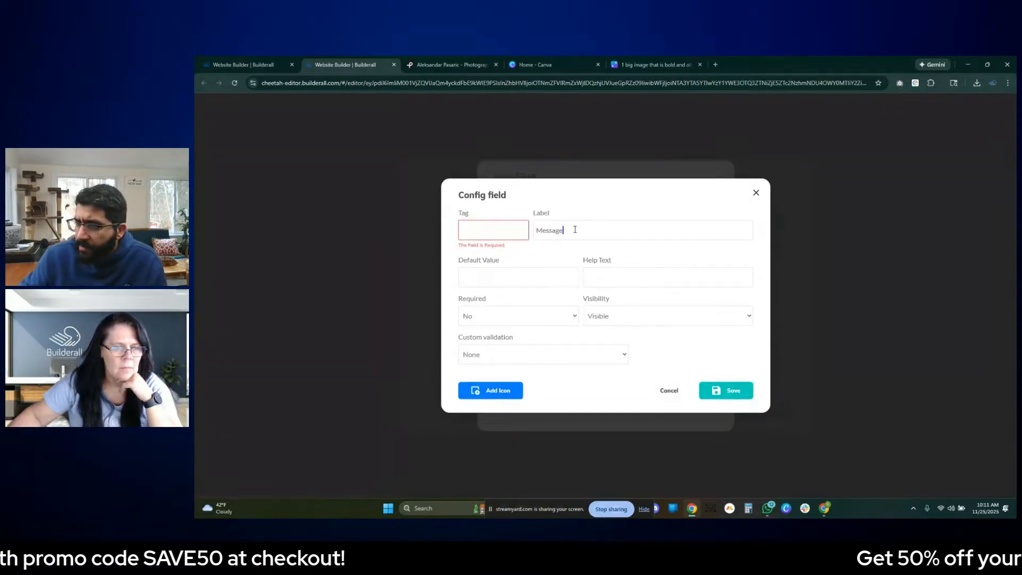
left_click(467, 239)
type("Message")
left_click(723, 390)
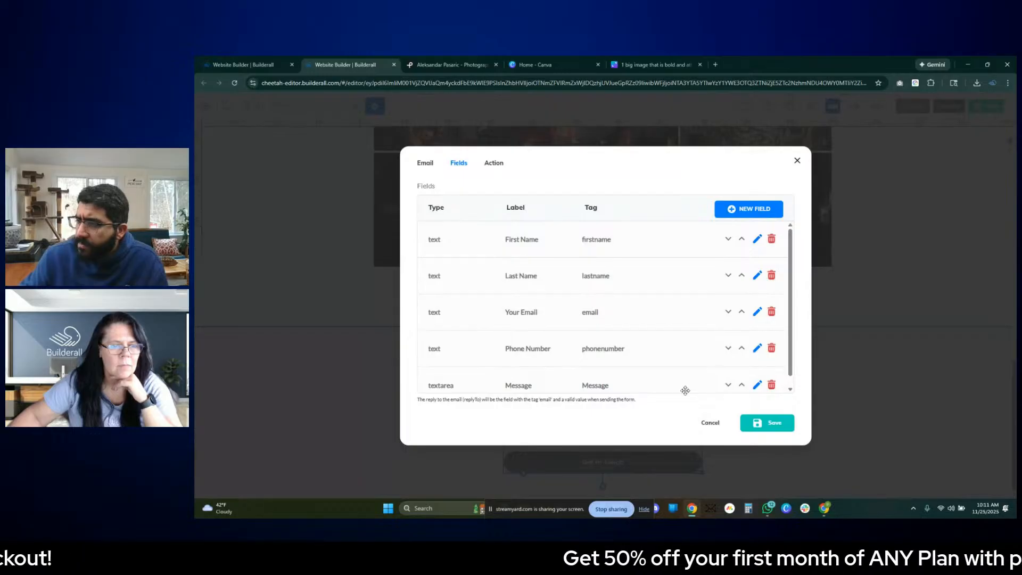
left_click(778, 429)
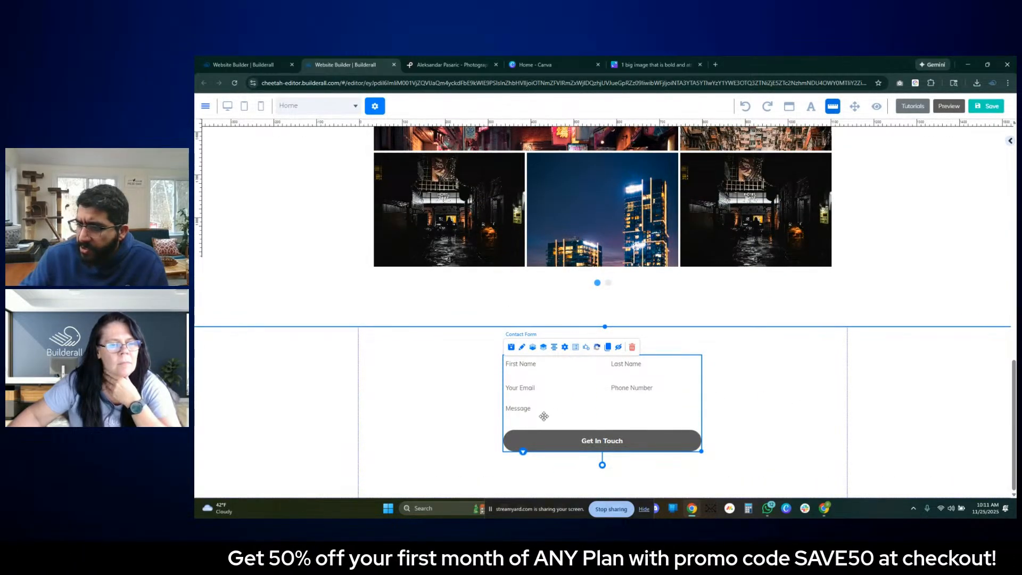
- Cycle through the contact form's grid layouts and leave all fields stacked in a single column
left_click(577, 349)
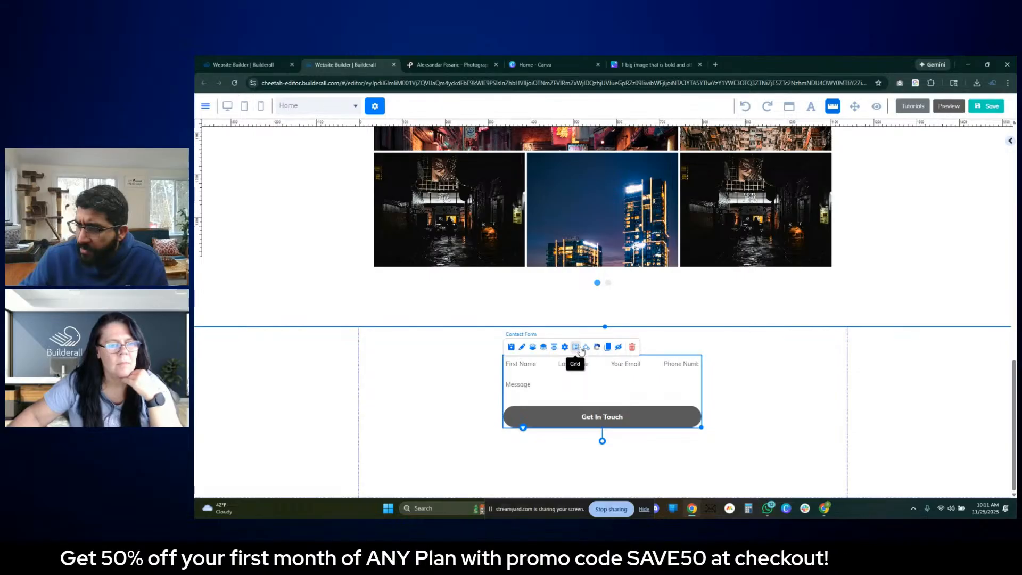
left_click(577, 349)
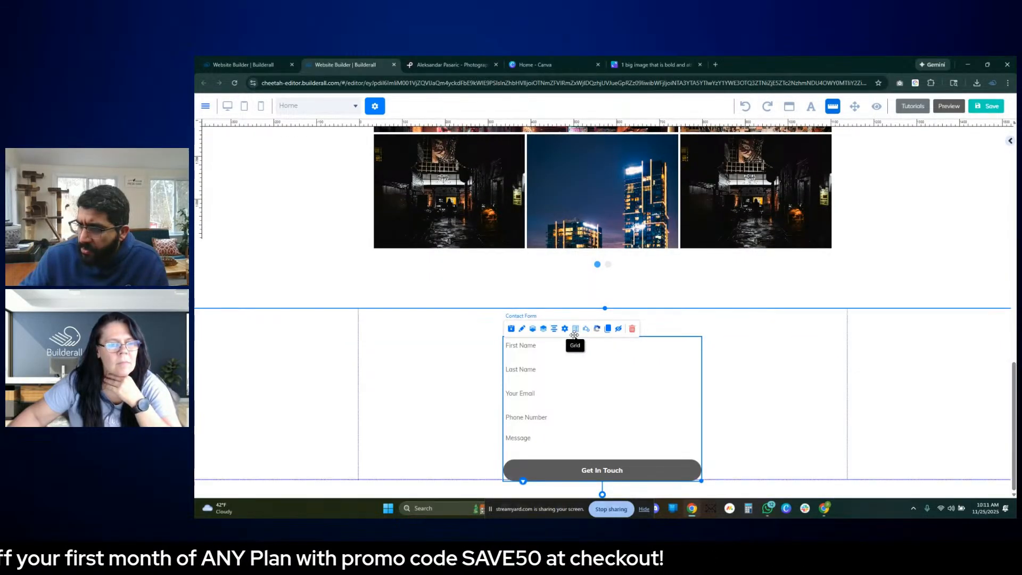
left_click(577, 347)
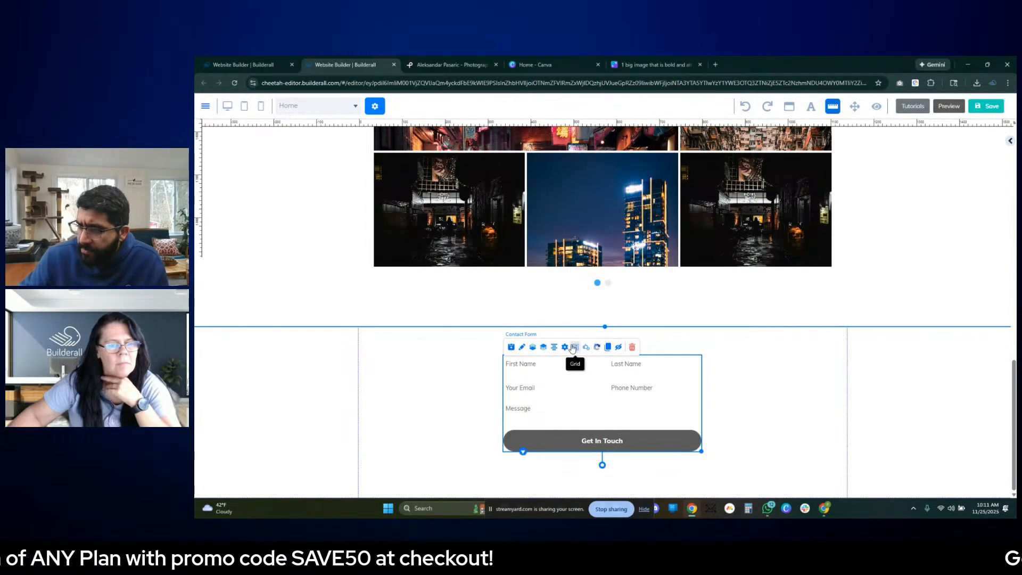
left_click(577, 348)
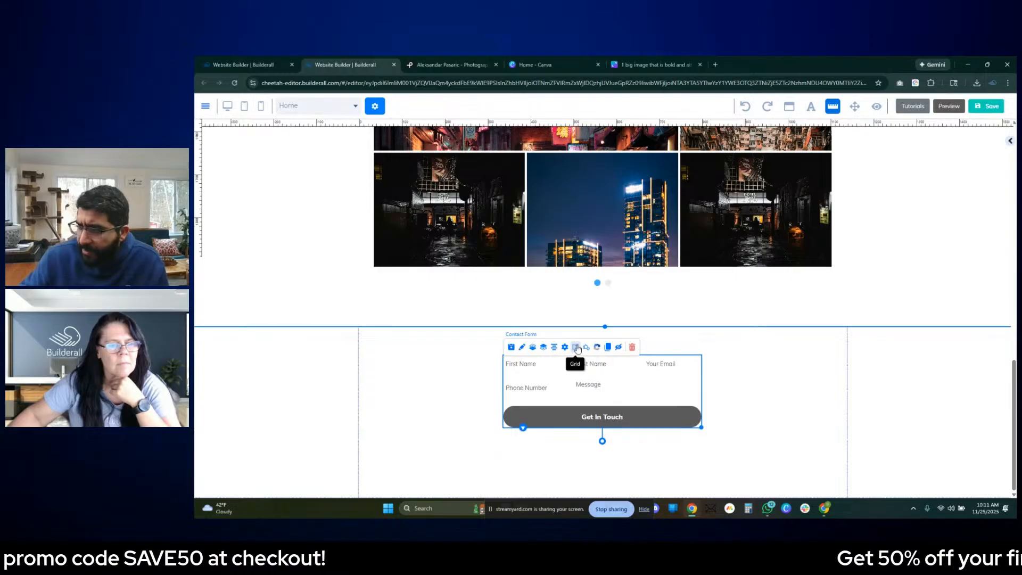
left_click(577, 348)
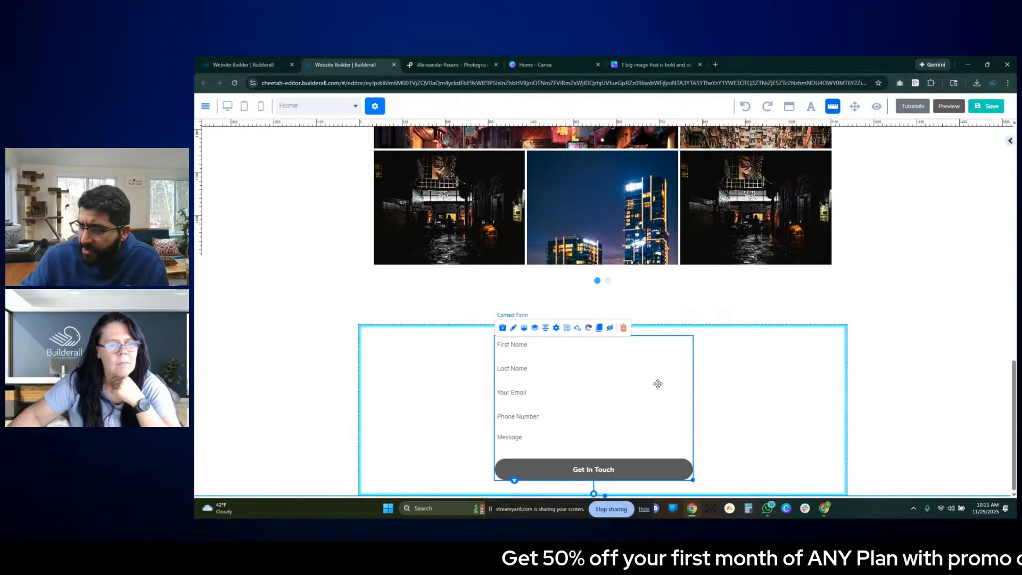
- Widen the contact form slightly and adjust its position within the panel
left_click_drag(690, 480, 720, 489)
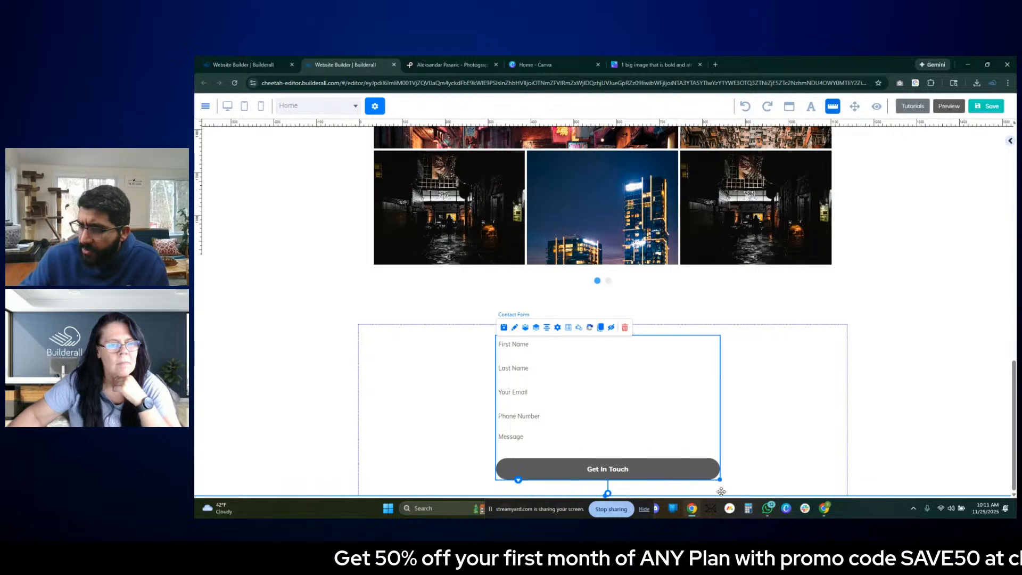
left_click(690, 438)
left_click(668, 467)
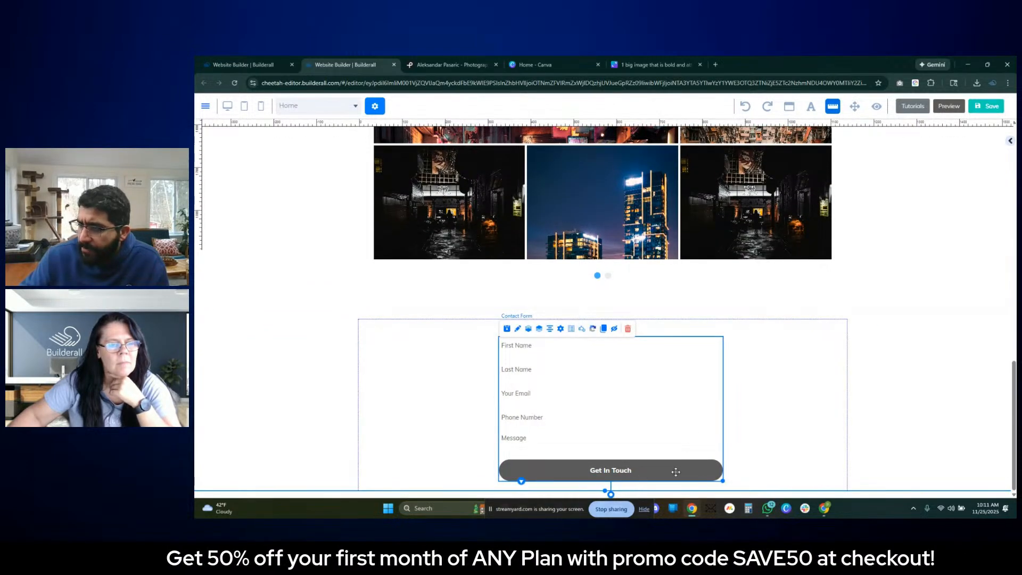
- Open the contact form's element settings at the primary text style and look at its font family options
double_click(644, 472)
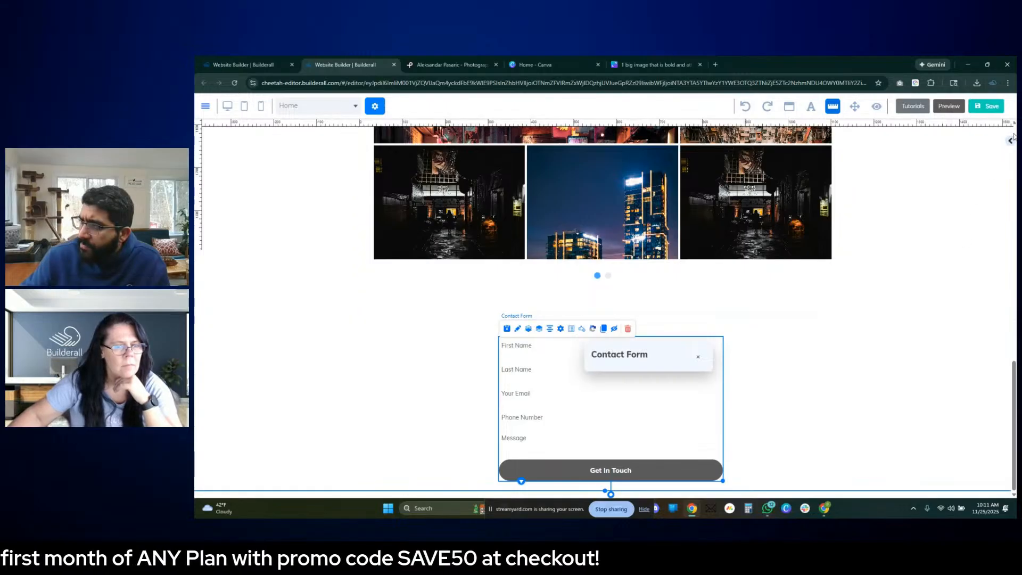
left_click(1010, 143)
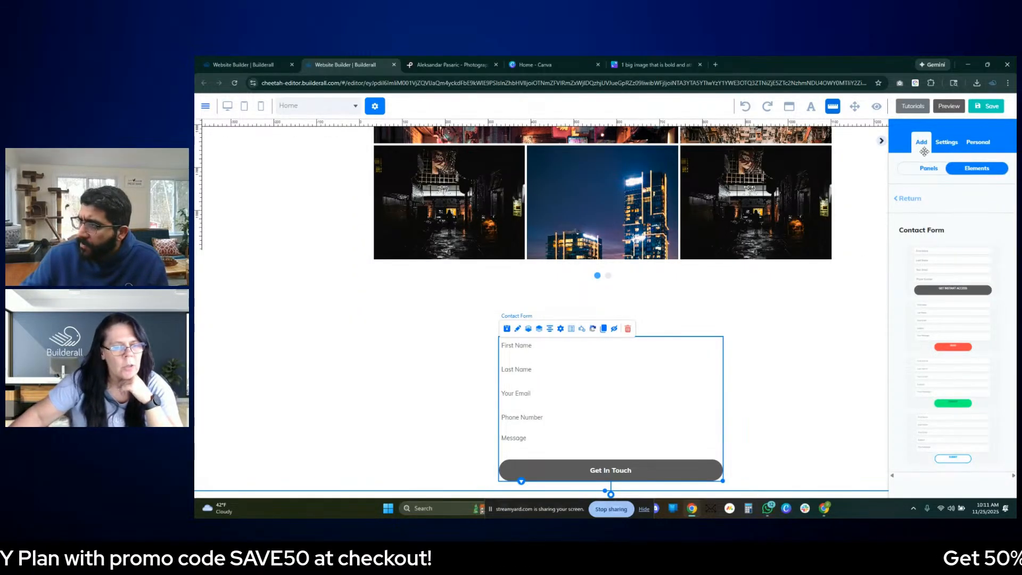
left_click(945, 142)
scroll(932, 296, "down", 3)
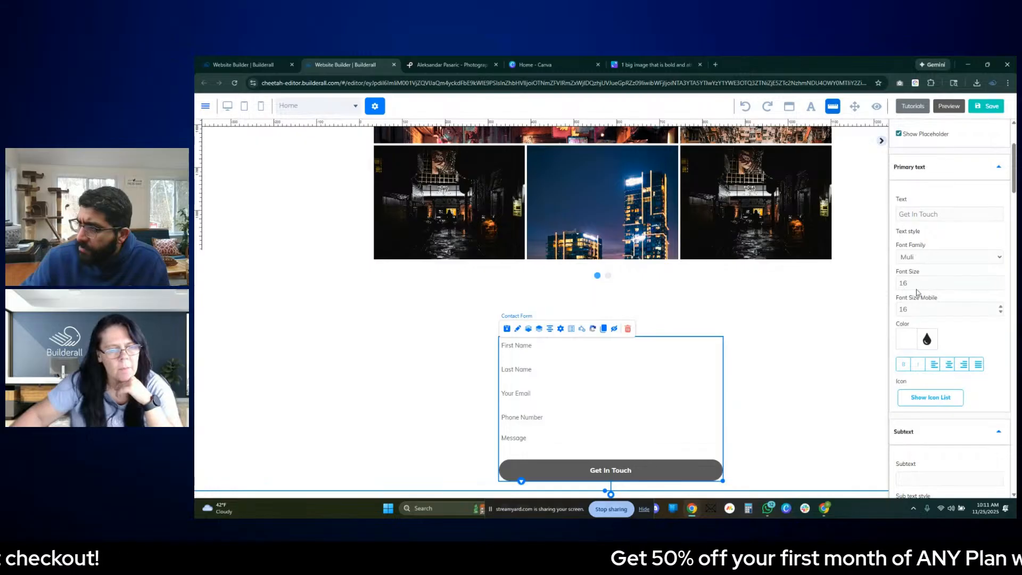
left_click(945, 256)
left_click(946, 256)
- Check which font the "PHOTOGRAPHY" subtitle in the page header uses
scroll(777, 324, "up", 3)
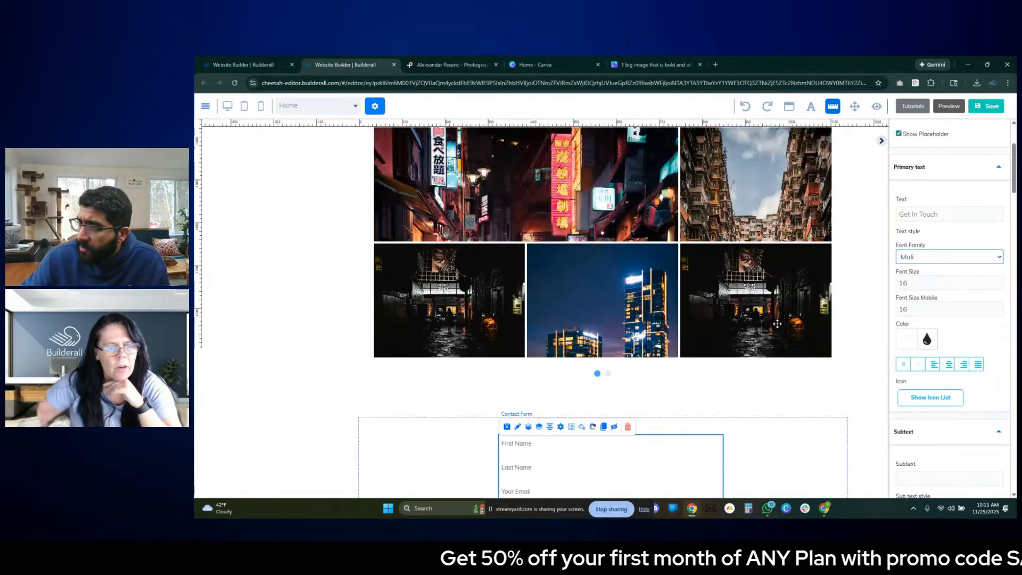
scroll(777, 324, "up", 5)
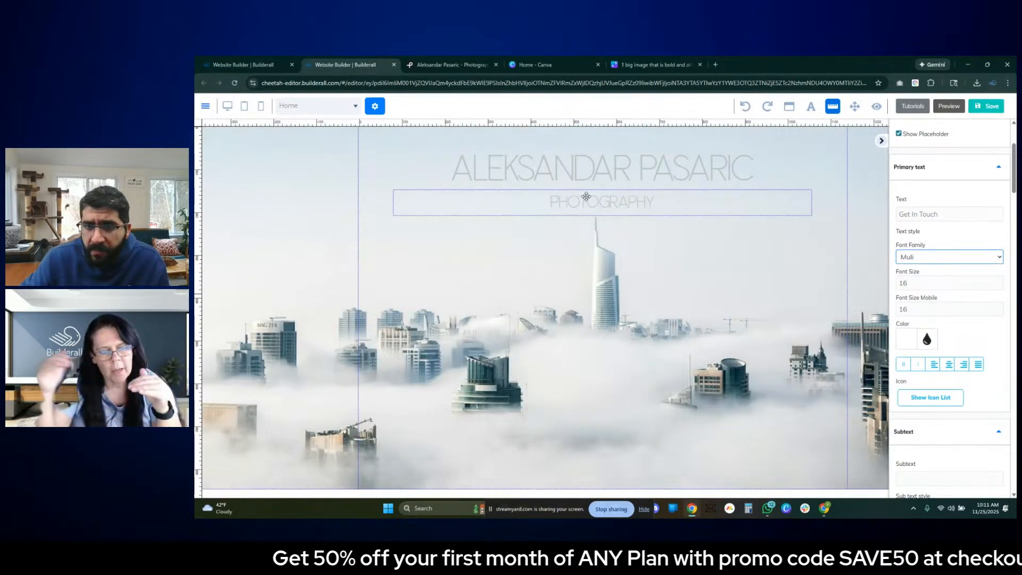
left_click(586, 197)
double_click(586, 196)
double_click(586, 196)
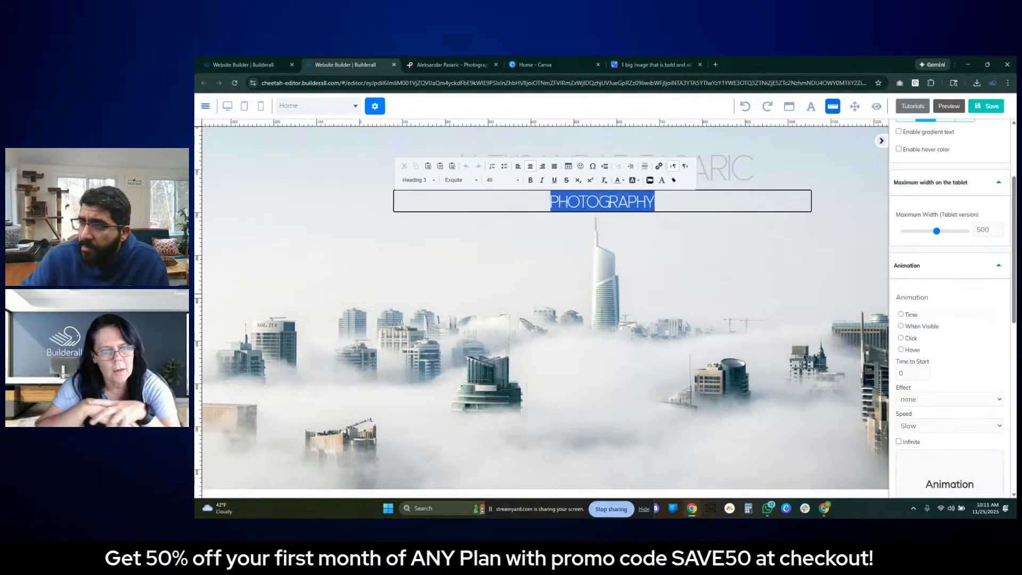
left_click(707, 280)
- Set the font family of the contact form's "Get In Touch" button text to Exquite
scroll(714, 288, "down", 3)
scroll(714, 287, "down", 10)
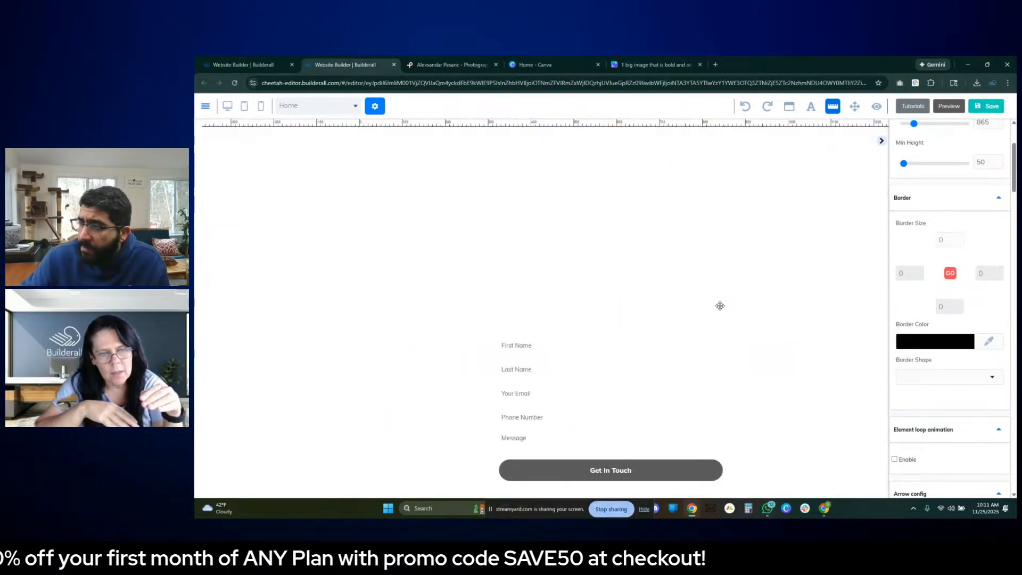
left_click(629, 401)
left_click(958, 258)
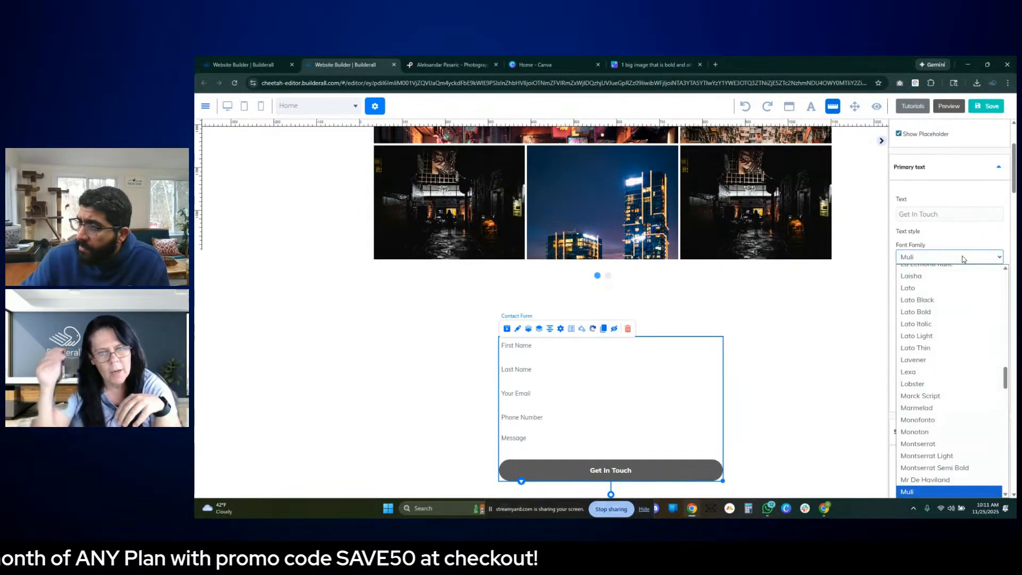
scroll(969, 314, "down", 10)
scroll(974, 339, "down", 4)
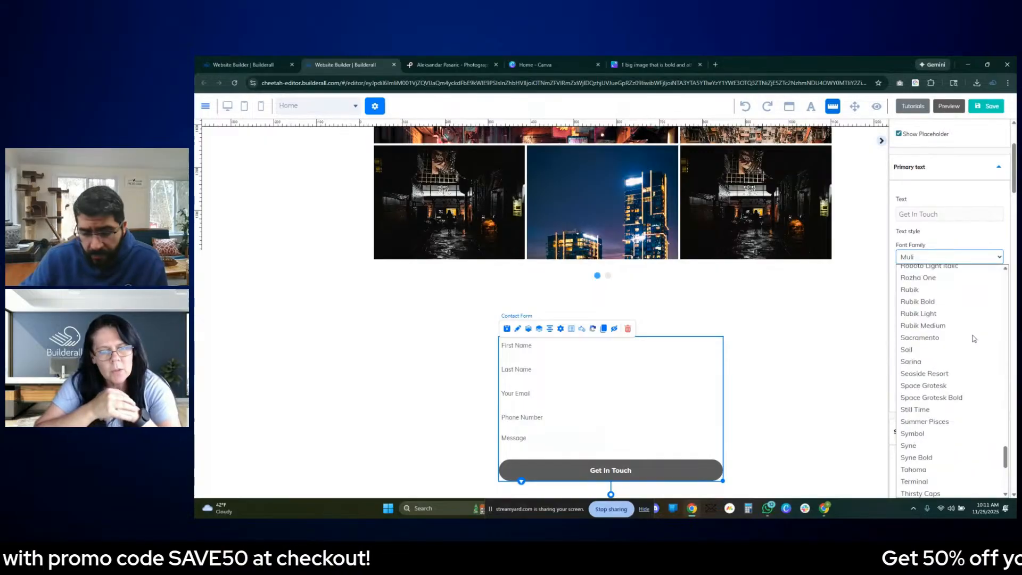
key("e")
key("e")
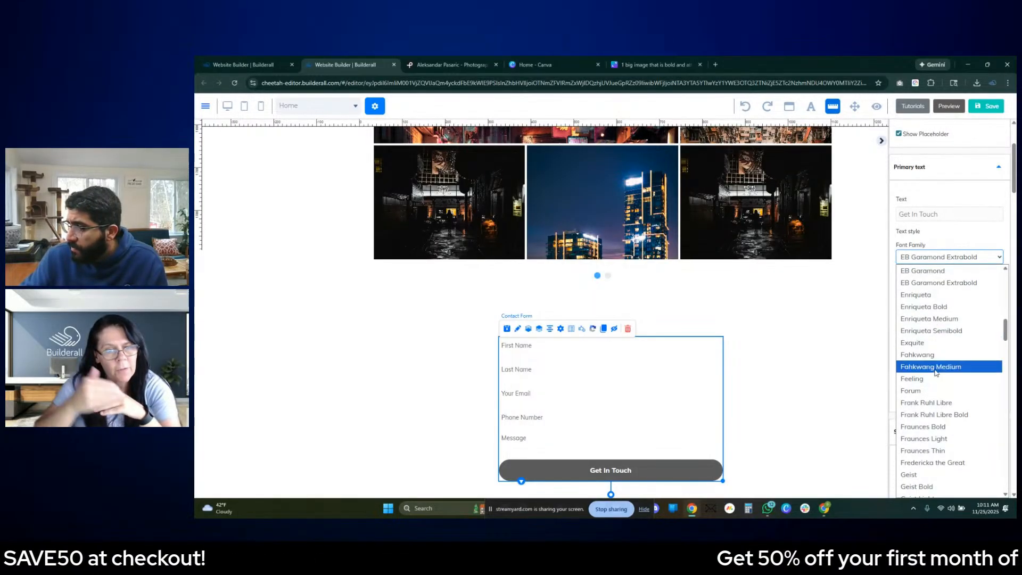
left_click(930, 344)
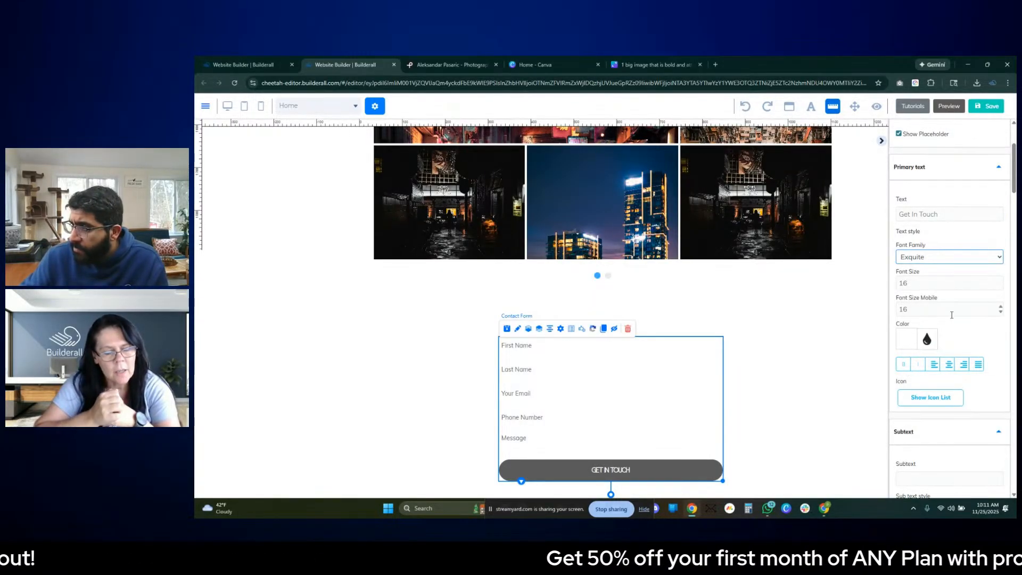
- Set the font family of the contact form's field text to Exquite in the field style settings
scroll(958, 274, "down", 3)
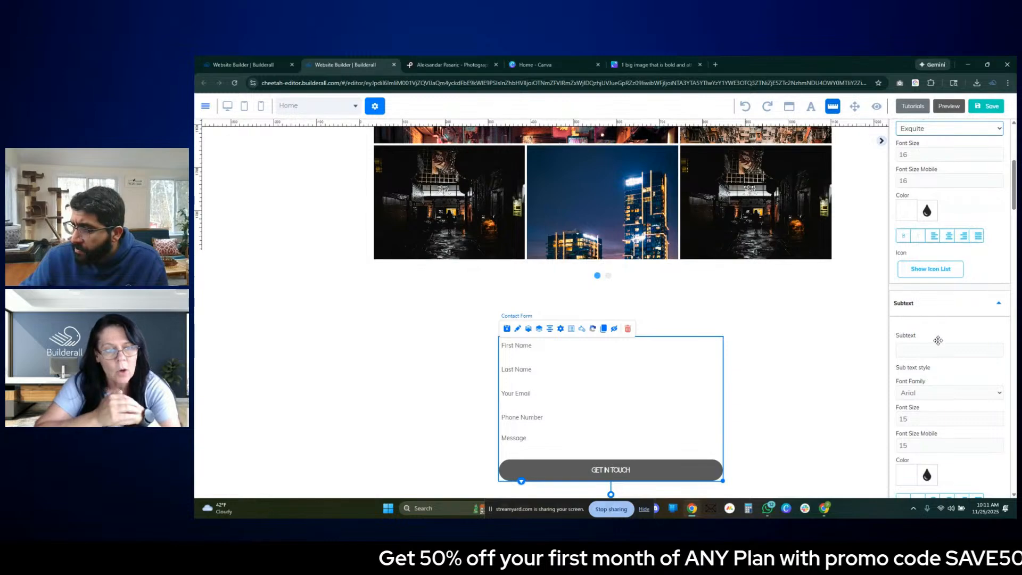
scroll(937, 340, "down", 1)
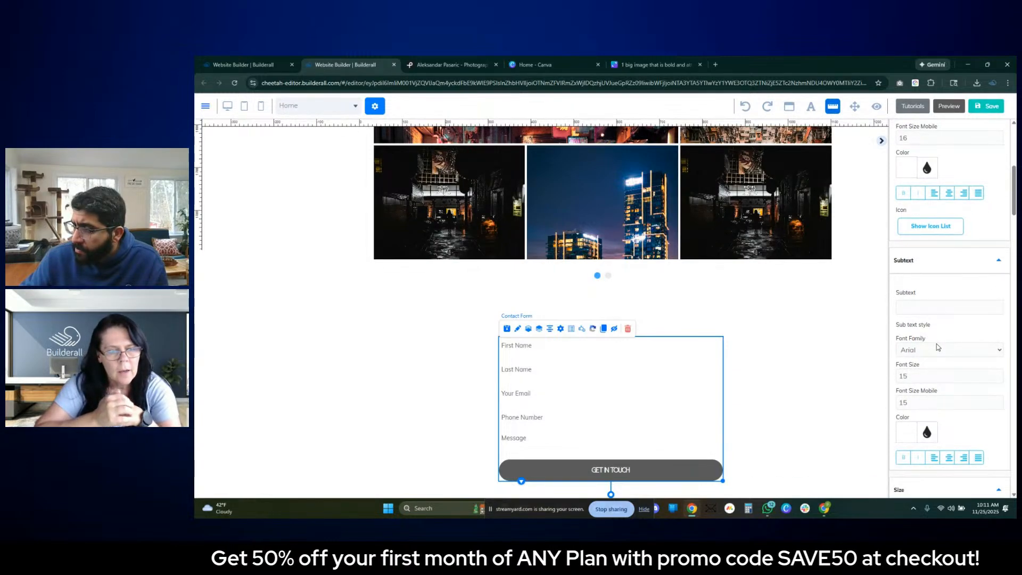
scroll(937, 344, "down", 1)
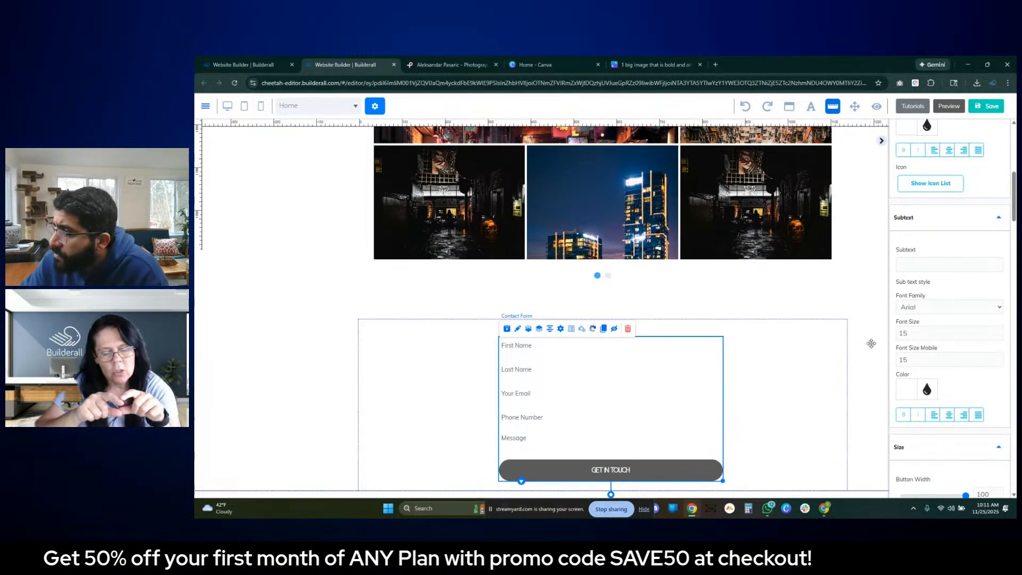
scroll(913, 325, "up", 3)
scroll(913, 323, "down", 4)
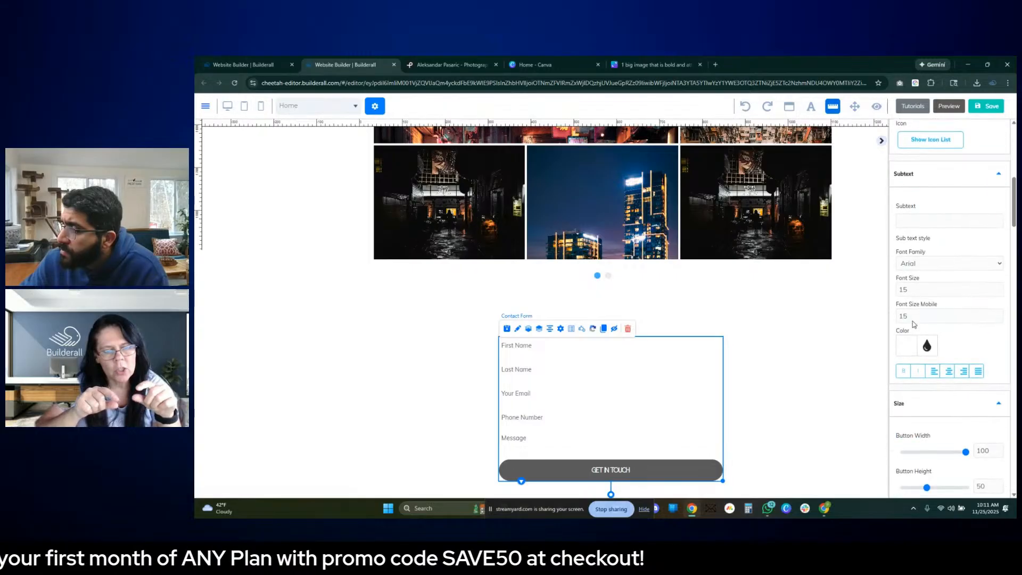
scroll(913, 324, "down", 9)
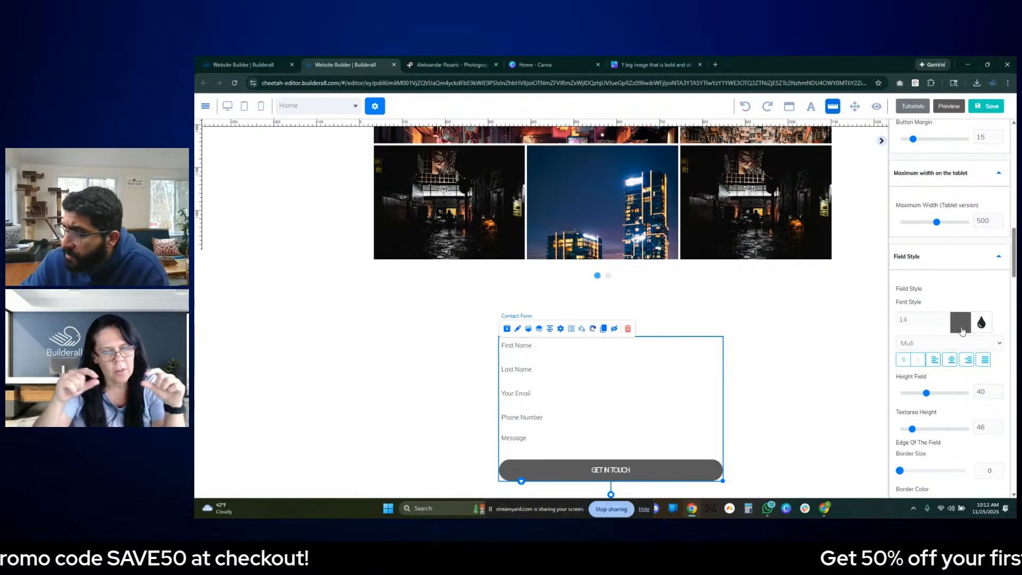
left_click(923, 343)
key("e")
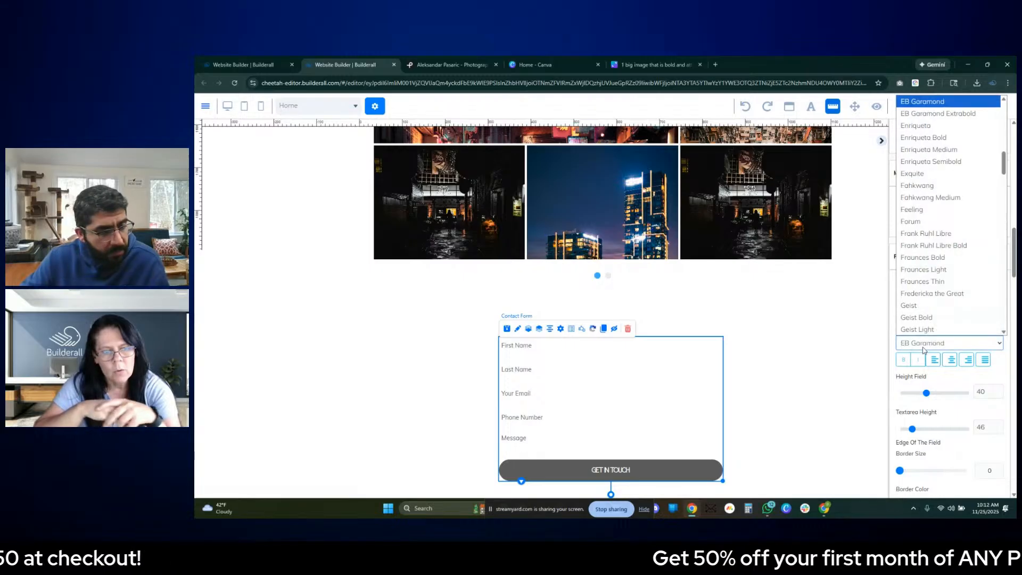
key("x")
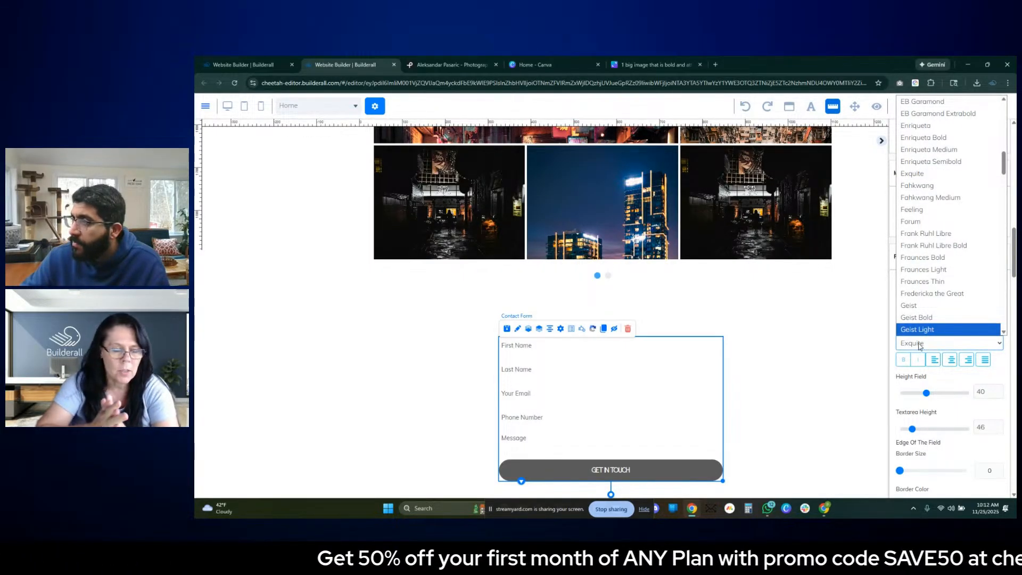
scroll(930, 276, "up", 6)
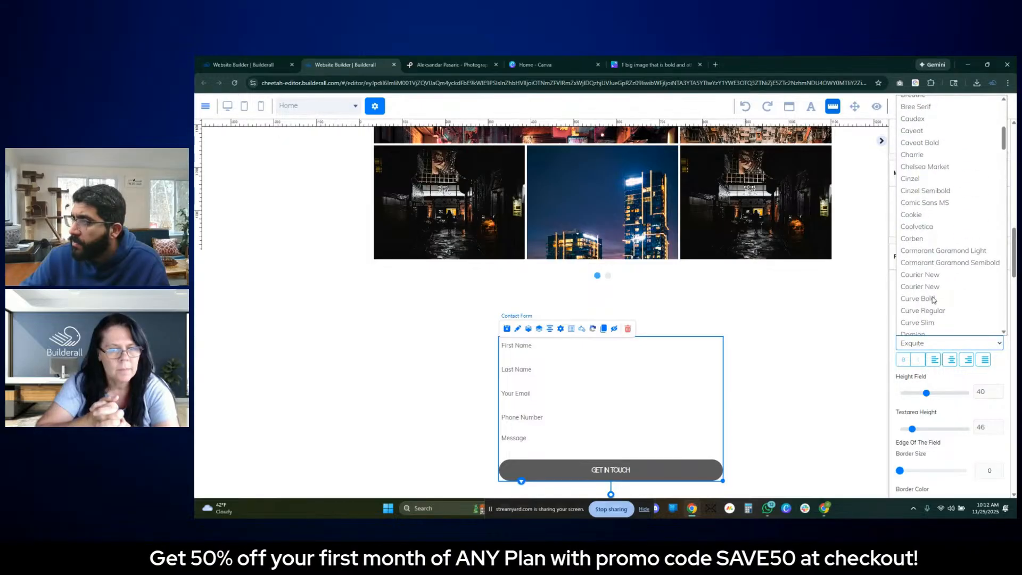
scroll(932, 299, "down", 3)
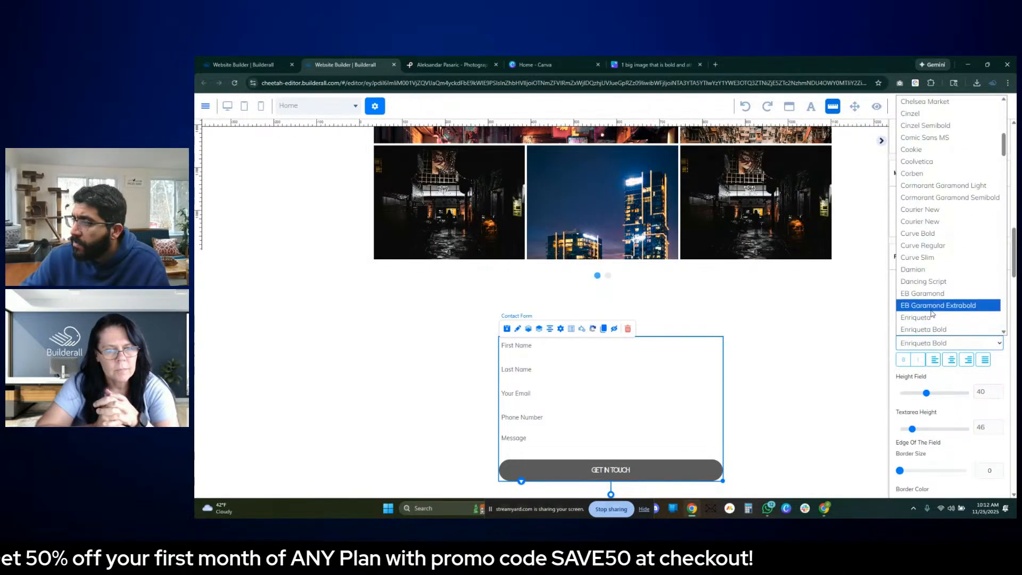
scroll(931, 317, "down", 1)
scroll(929, 326, "down", 2)
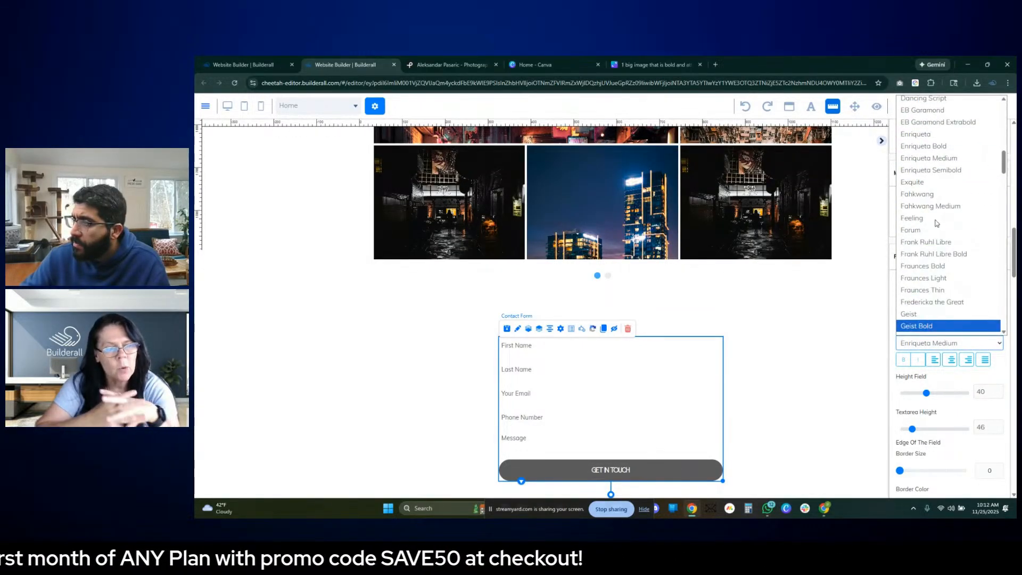
left_click(938, 189)
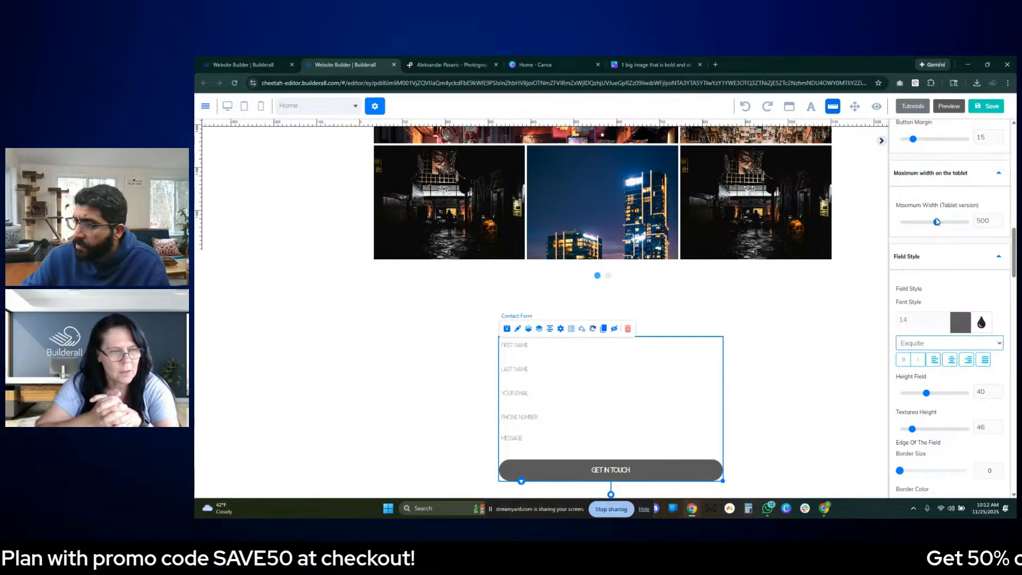
- Increase the font size of the contact form's field text to 24
scroll(965, 235, "up", 2)
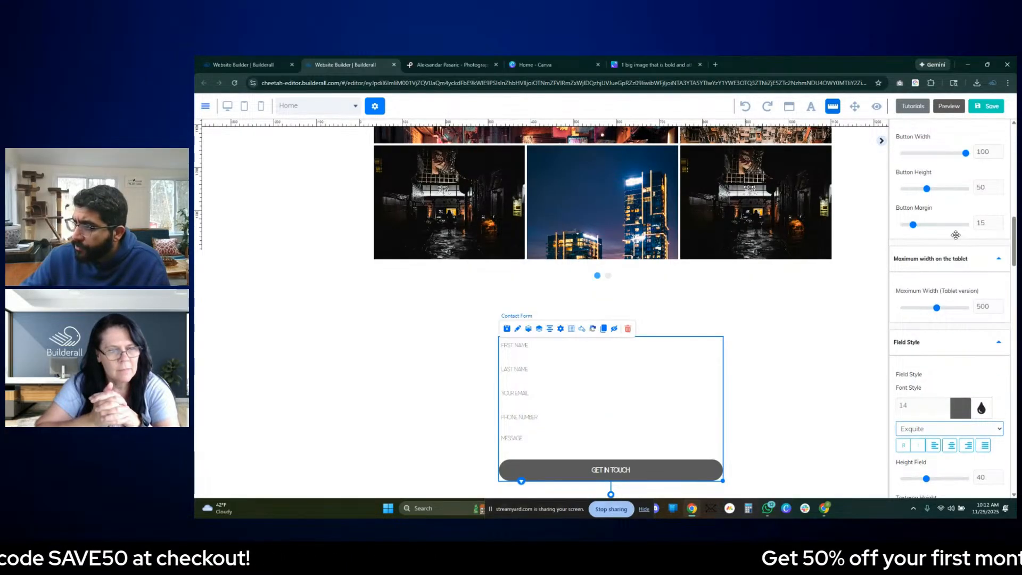
scroll(947, 319, "down", 2)
left_click(947, 318)
left_click(948, 317)
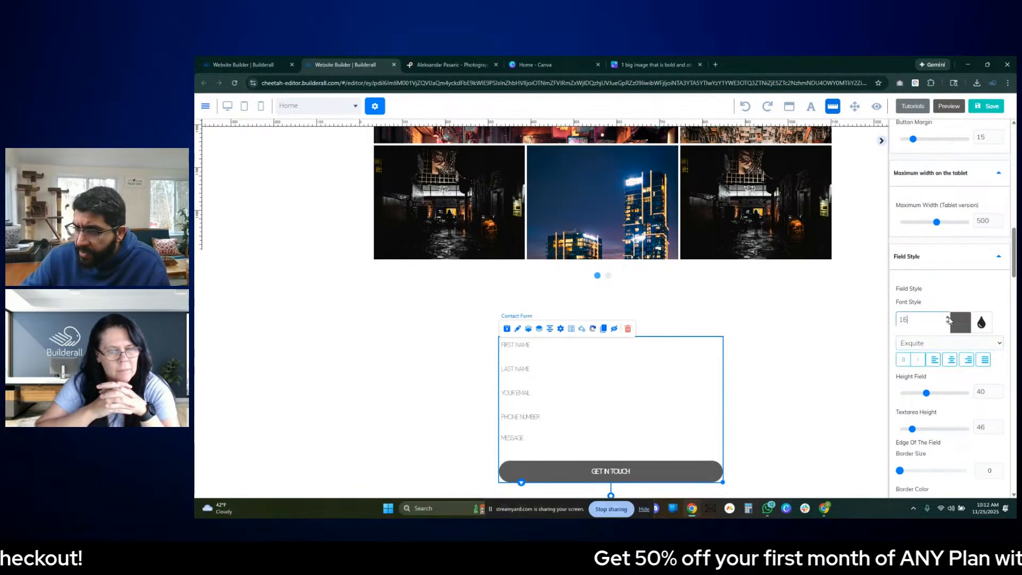
left_click(947, 318)
left_click(947, 318)
left_click(948, 317)
left_click(947, 318)
left_click(948, 317)
left_click(948, 317)
left_click(948, 317)
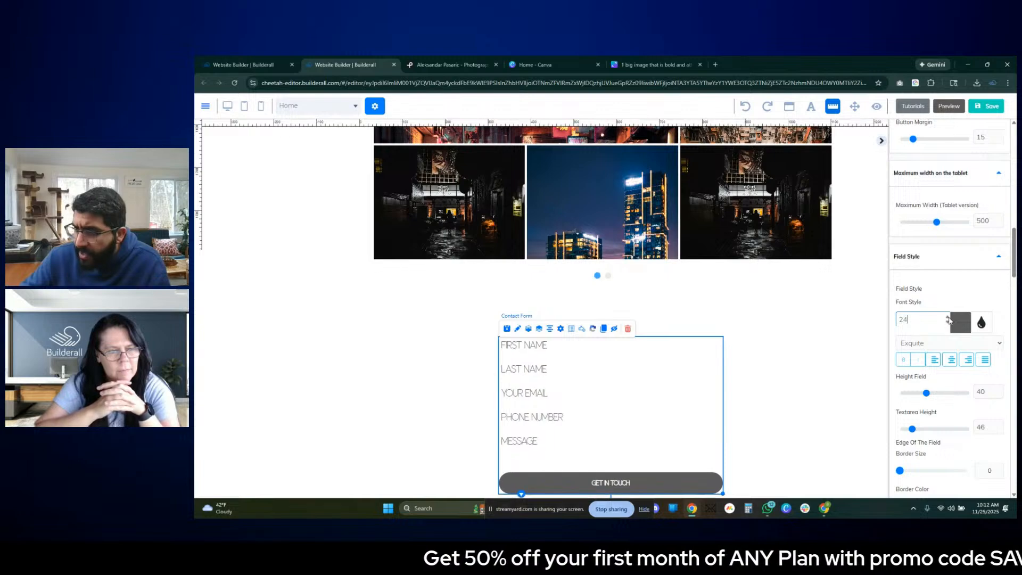
- Extend the panel holding the contact form downward, then widen the form and recentre it slightly lower in the panel
left_click(781, 459)
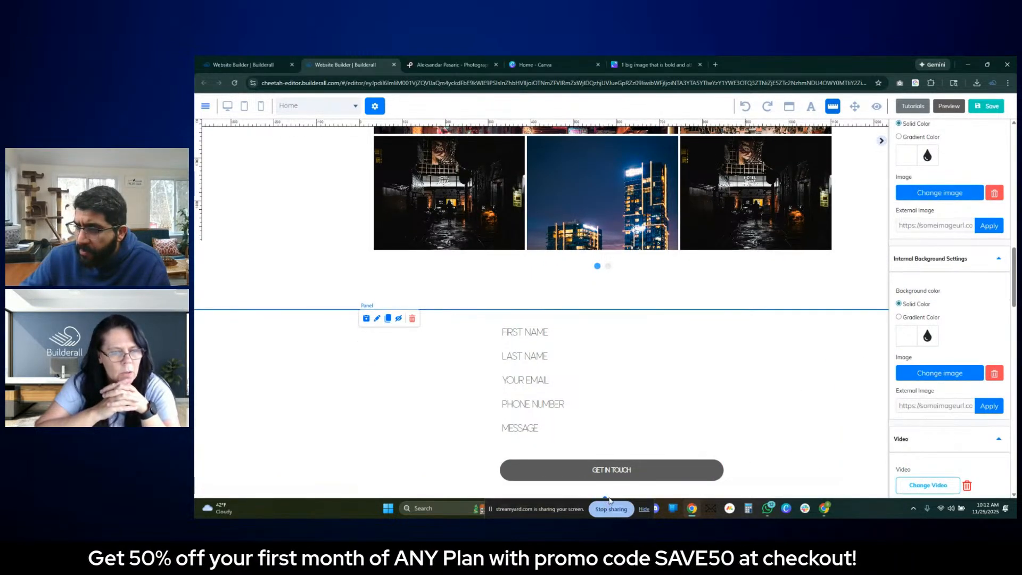
left_click(669, 385)
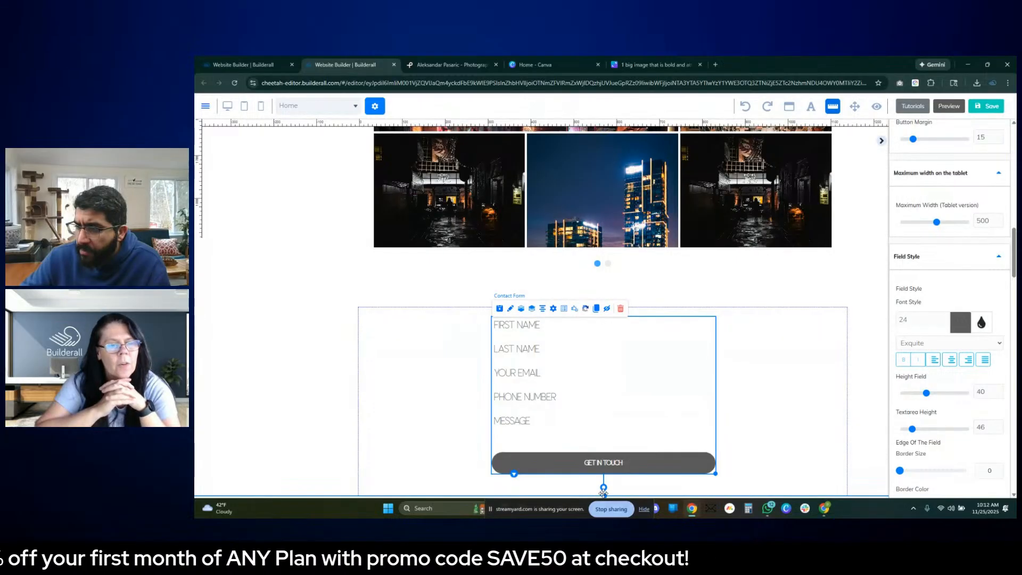
scroll(660, 386, "down", 1)
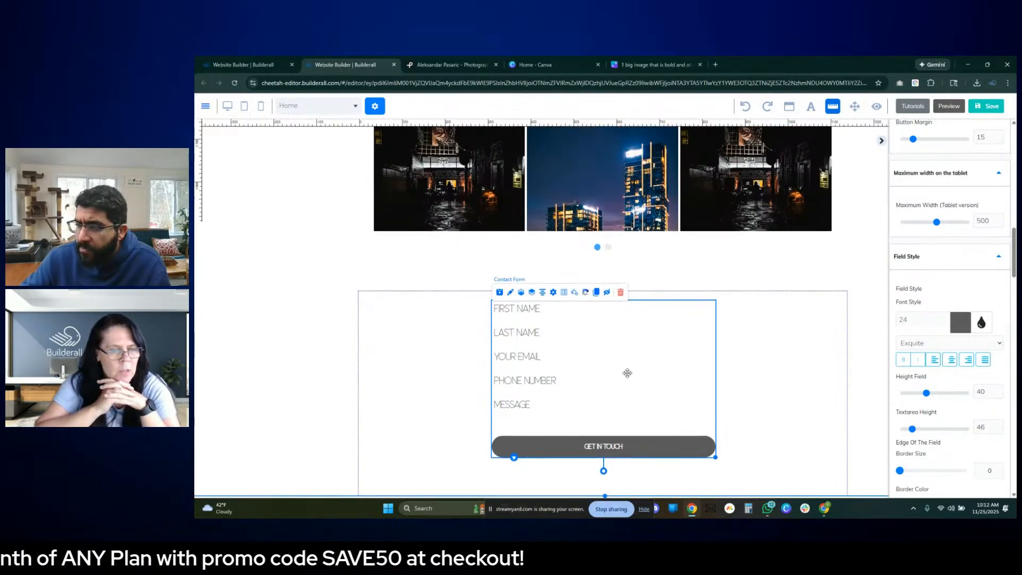
left_click_drag(705, 457, 762, 457)
left_click_drag(667, 359, 648, 374)
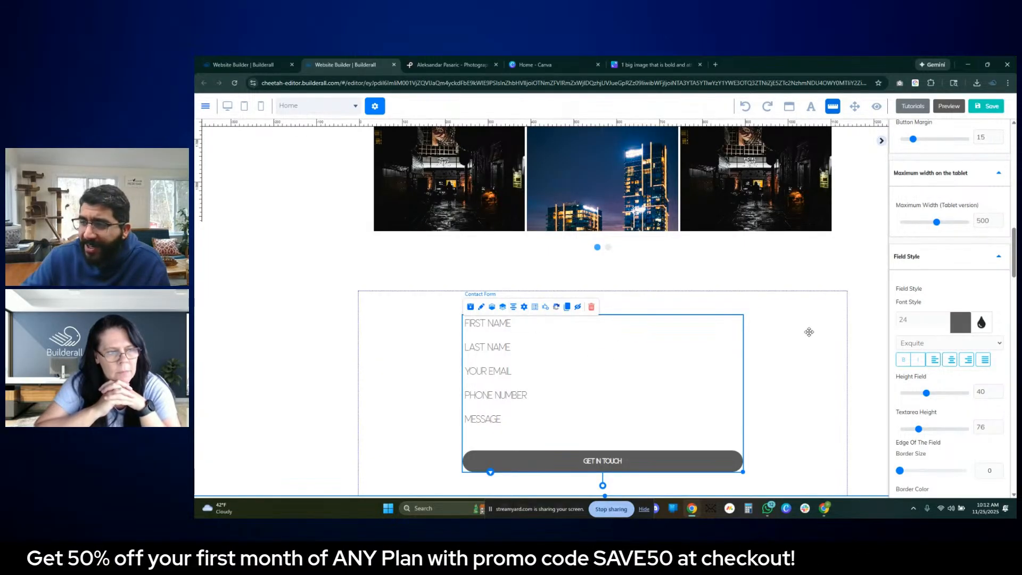
- Collapse the settings sidebar and nudge the header's "PHOTOGRAPHY" subtitle up toward the photographer's name
scroll(809, 332, "up", 2)
scroll(809, 332, "up", 5)
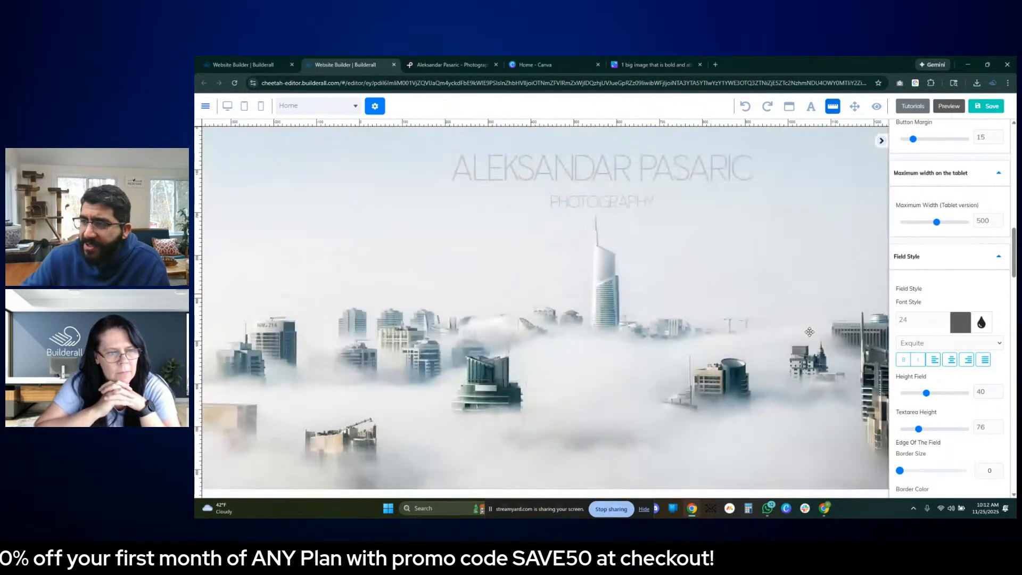
left_click(882, 141)
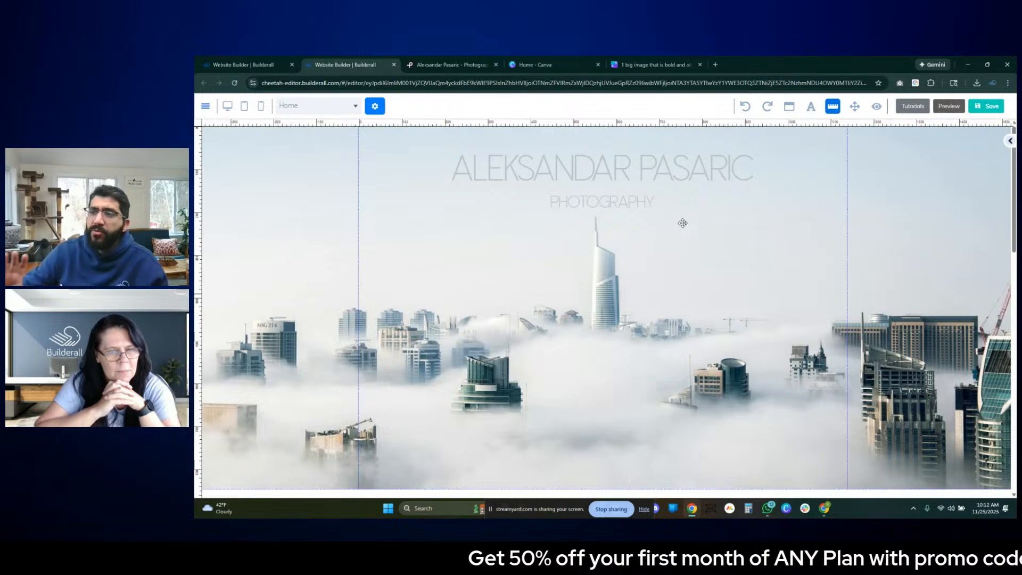
left_click(636, 197)
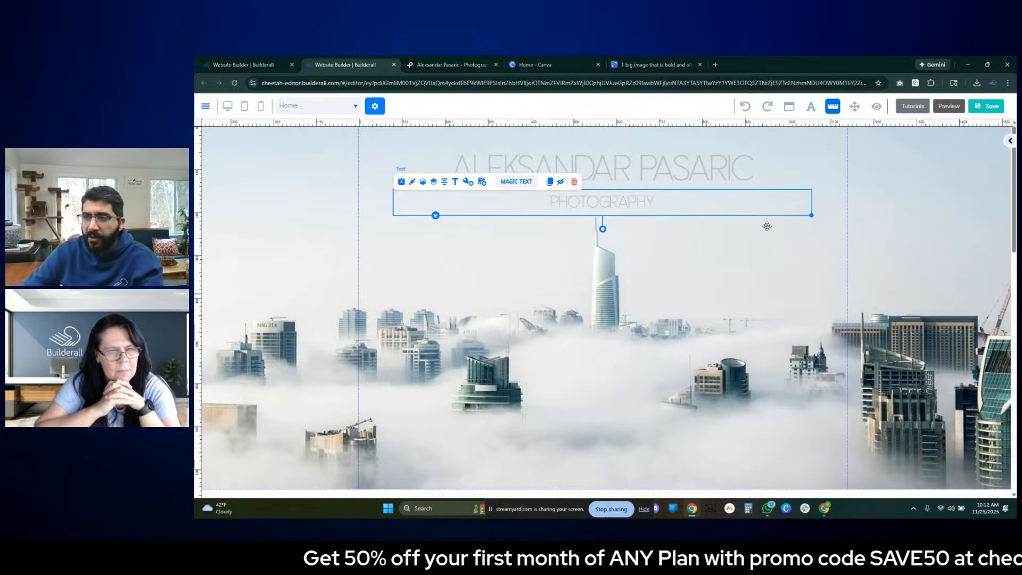
key("Up")
key("Up")
key("Up")
key("Up")
key("Up")
key("Up")
key("Up")
key("Up")
key("Up")
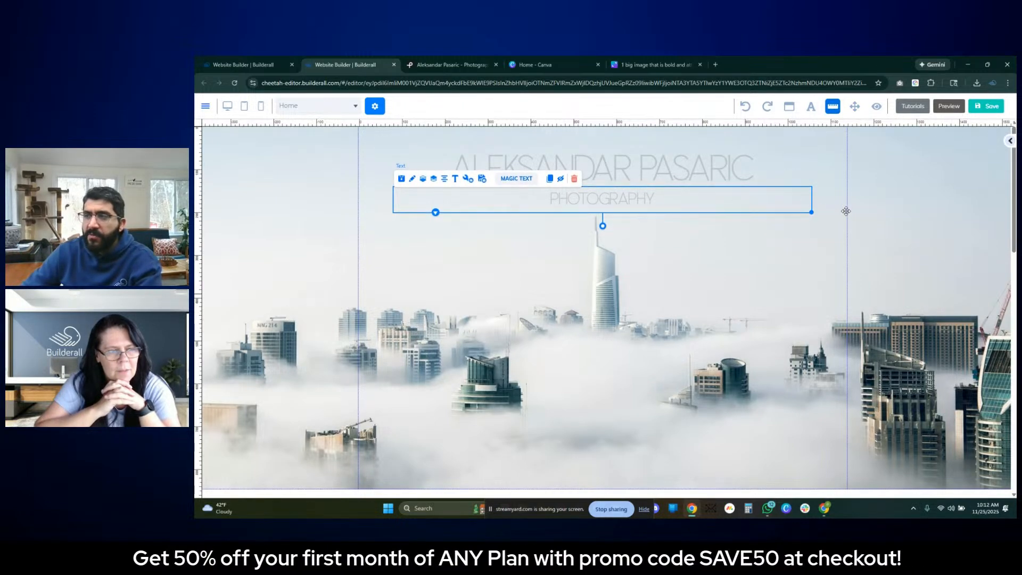
key("Up")
key("Up")
left_click(911, 197)
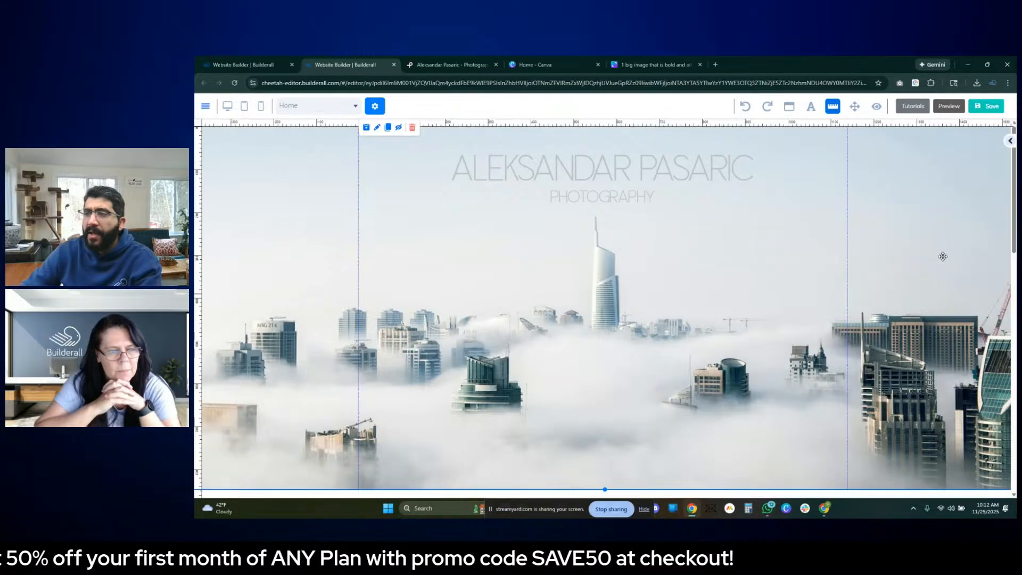
- Nudge the "PHOTOGRAPHY" subtitle further up so it sits tight beneath the name heading
left_click(642, 206)
key("Up")
key("Up")
key("Up")
key("Up")
key("Up")
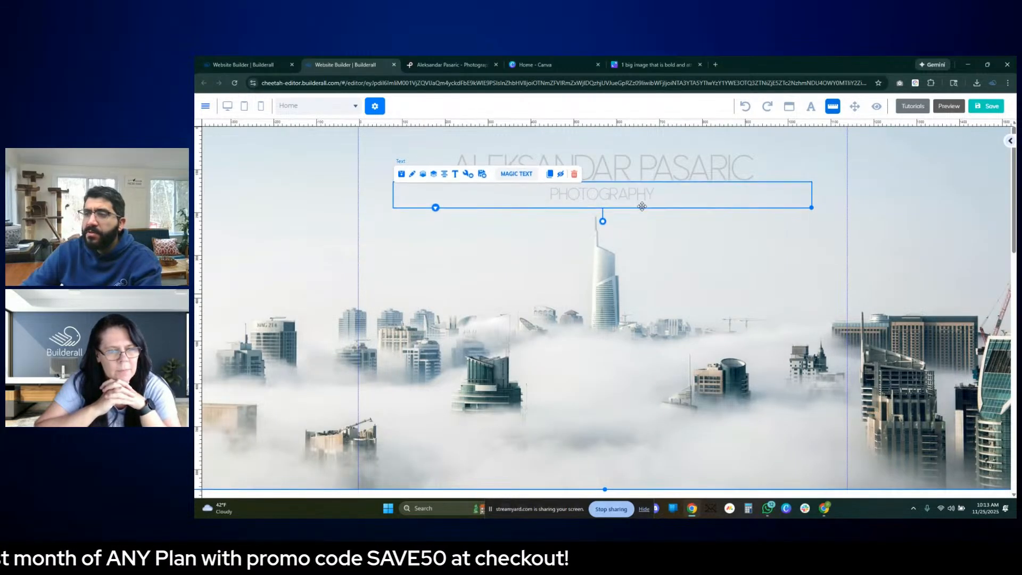
key("Up")
key("Up")
key("Up")
key("Up")
left_click(908, 200)
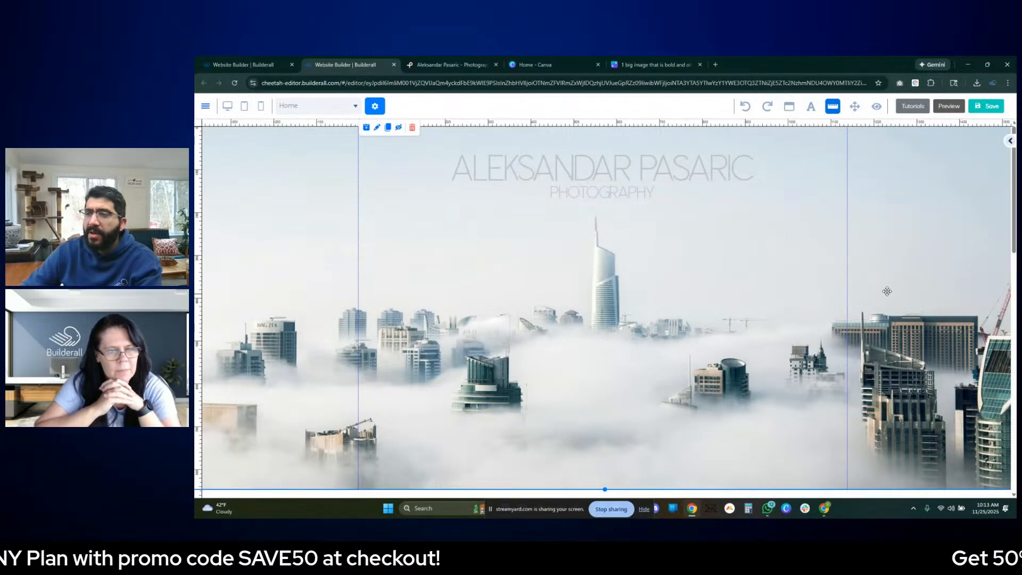
- Lower the "PHOTOGRAPHY" subtitle slightly to leave a small gap below the name heading
left_click(594, 191)
left_click(644, 207)
key("Down")
key("Down")
key("Down")
left_click(931, 180)
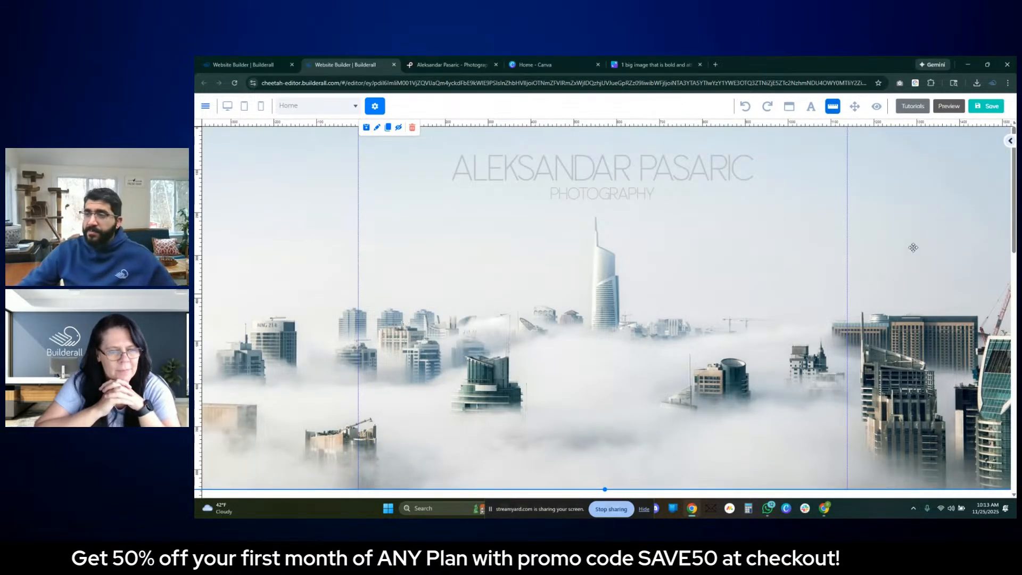
- Open the Cityscapes card image's settings and look through its border, shadow, source and size options
scroll(938, 302, "down", 10)
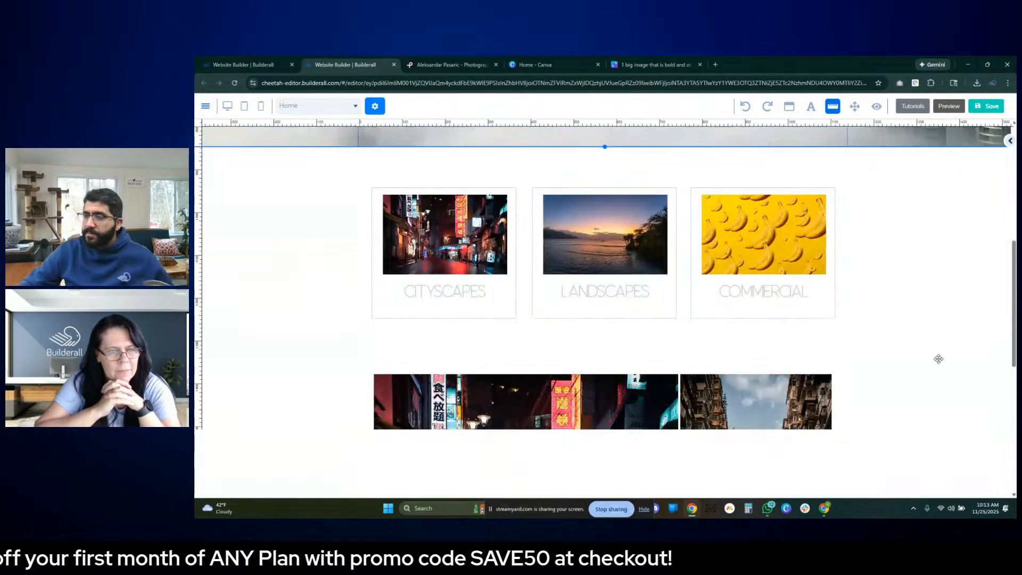
scroll(516, 333, "up", 5)
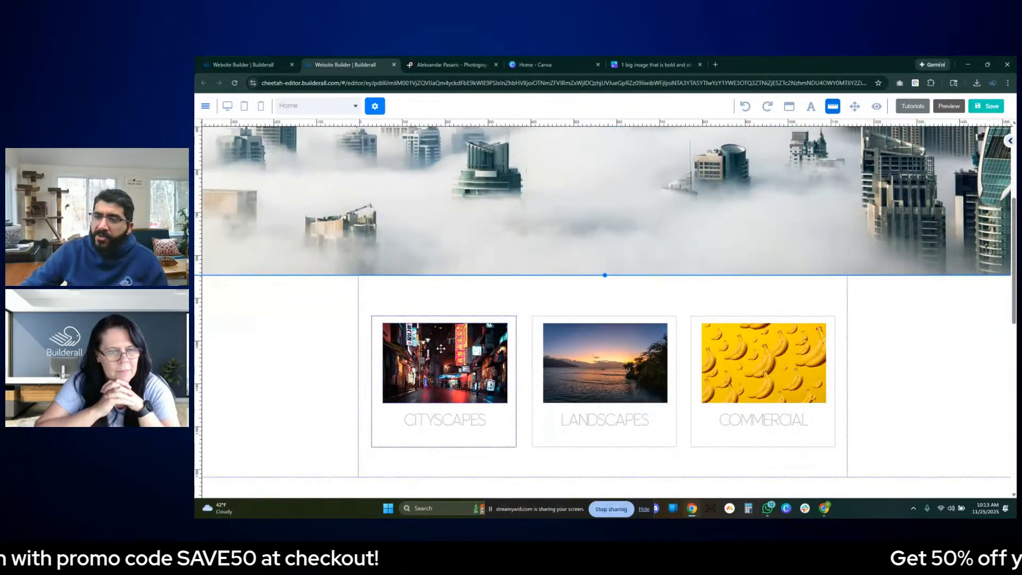
double_click(441, 348)
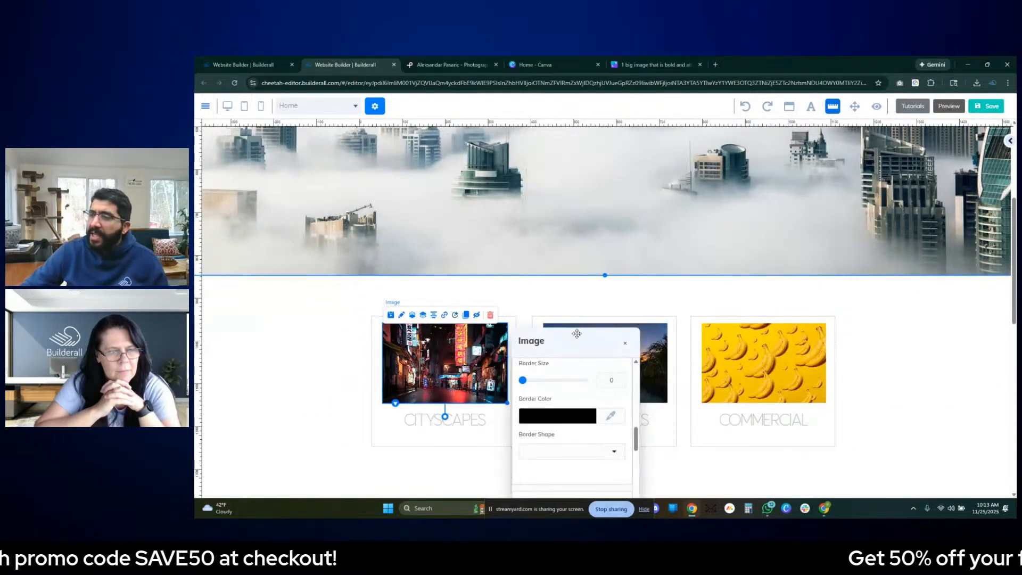
left_click_drag(564, 342, 706, 214)
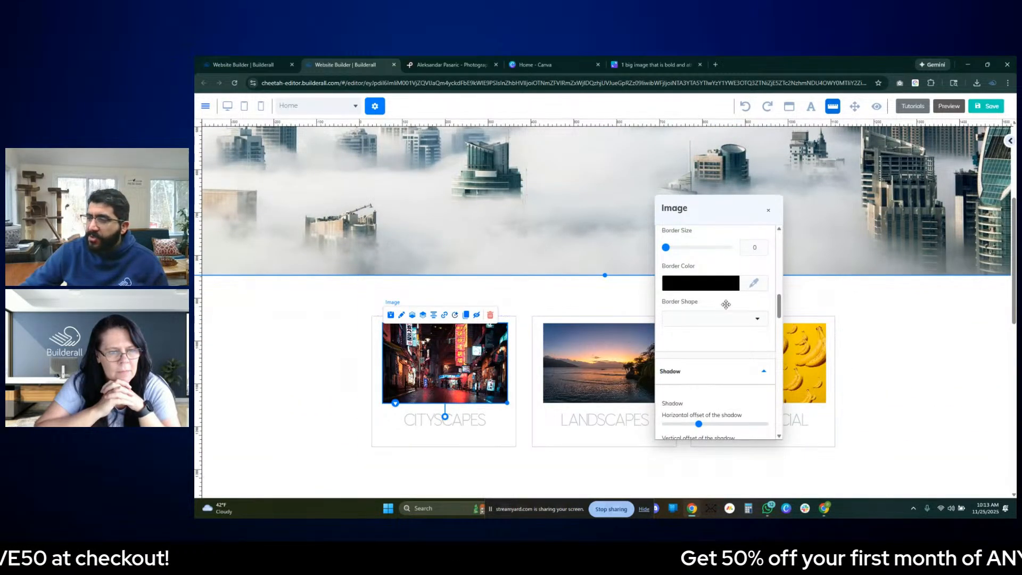
scroll(714, 323, "up", 8)
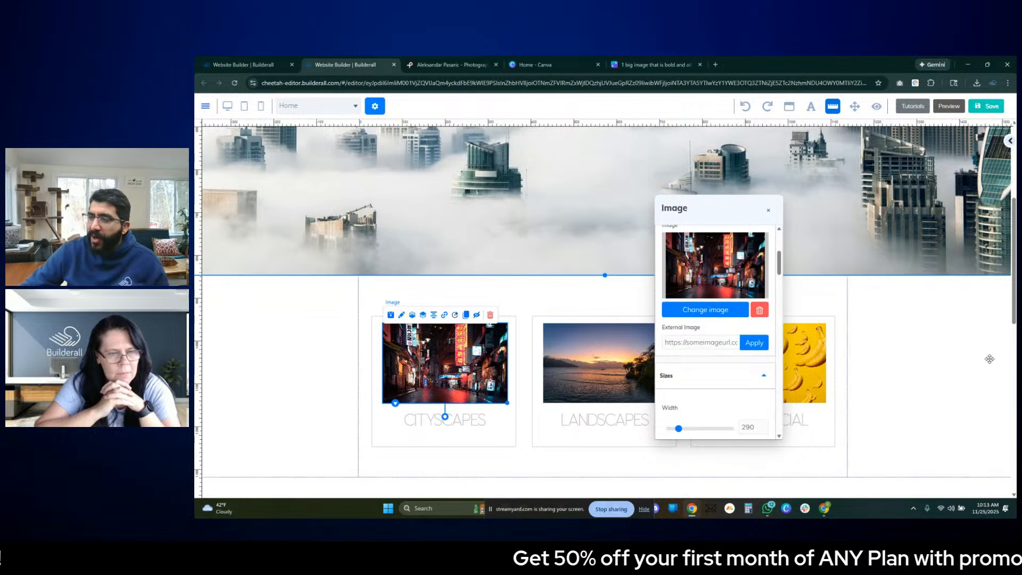
scroll(810, 223, "up", 5)
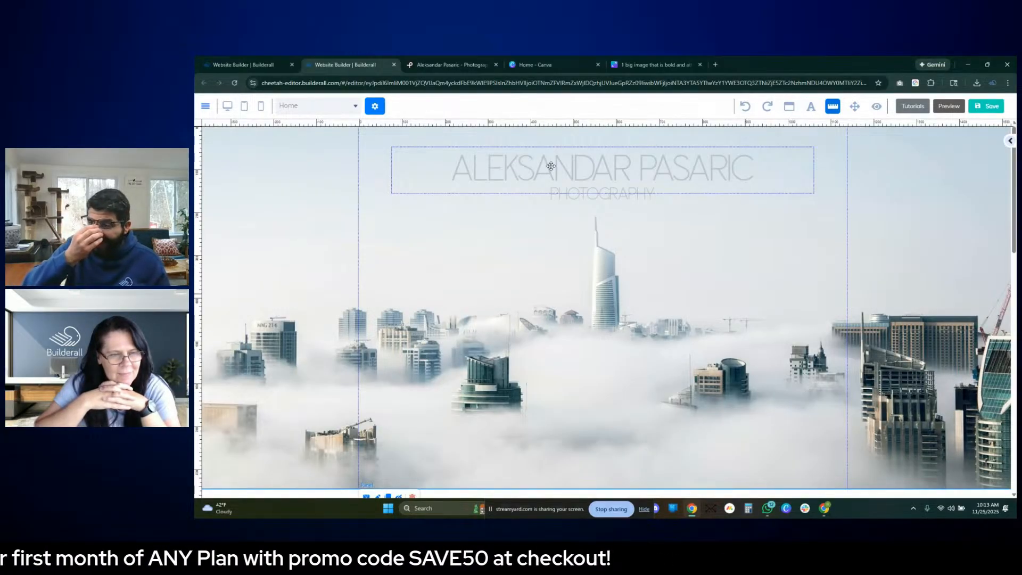
- Replace the Cityscapes card's image with pexels-apasaric-3324487.jpg from the stored files
scroll(553, 213, "down", 6)
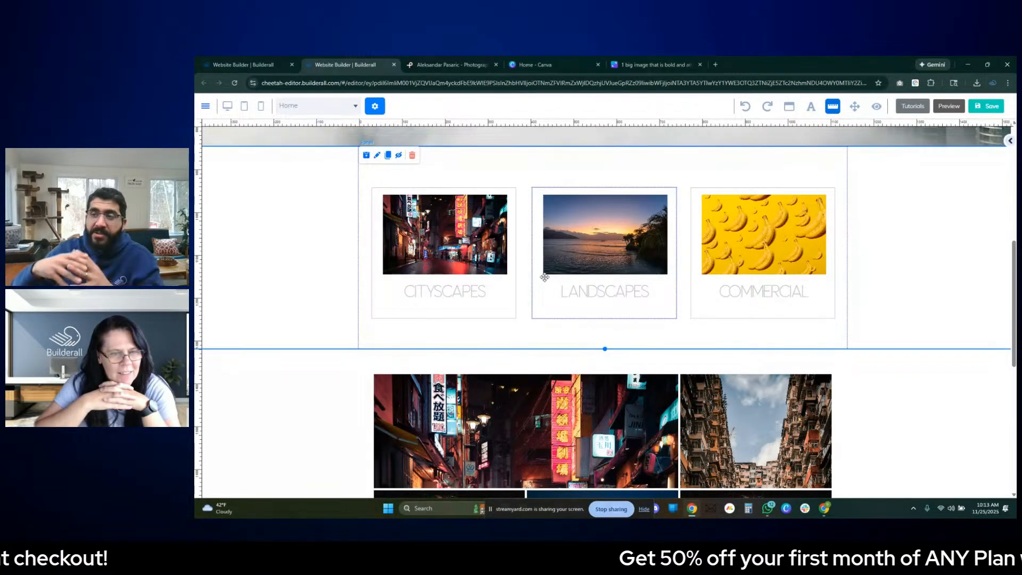
double_click(439, 238)
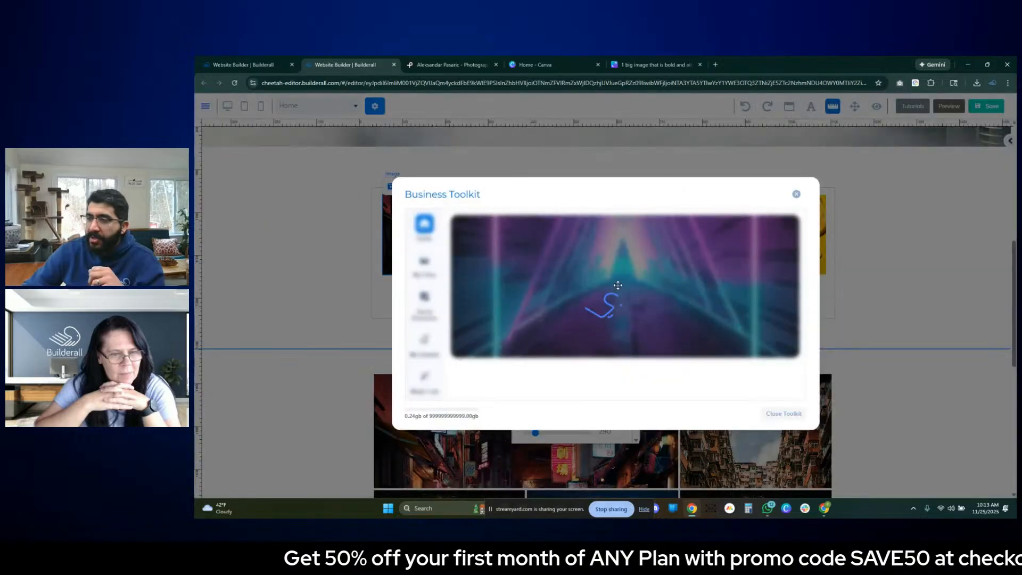
left_click(687, 353)
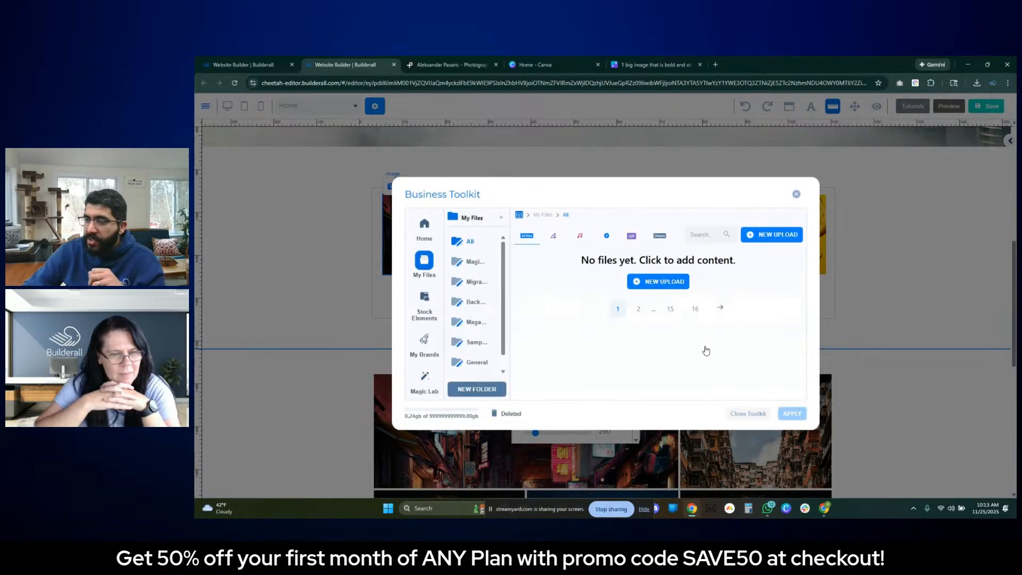
left_click(564, 287)
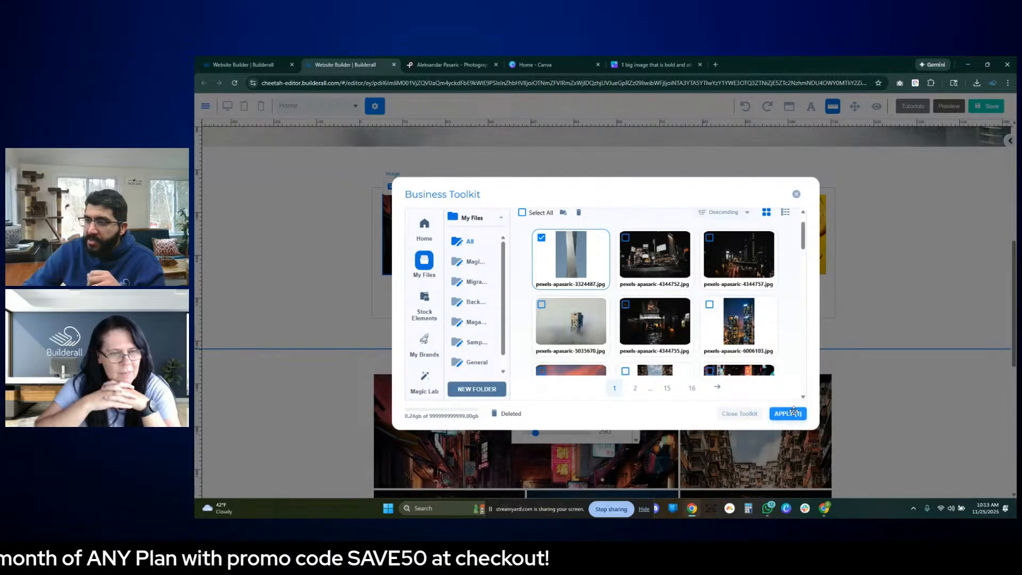
left_click(788, 413)
left_click(891, 265)
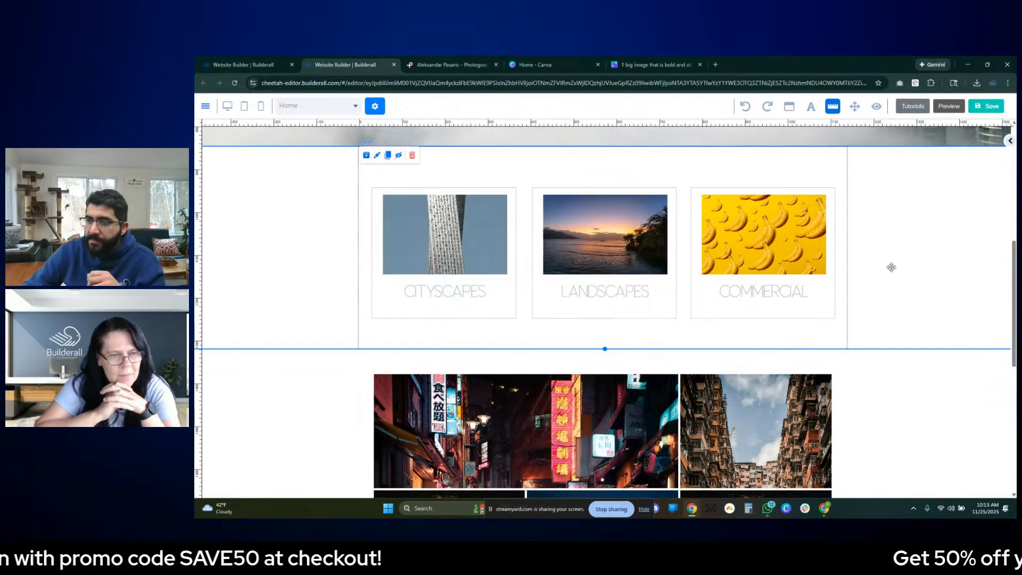
- Review the hero banner and the three category cards with the replaced Cityscapes image
scroll(891, 267, "up", 3)
scroll(872, 274, "down", 3)
scroll(831, 292, "up", 5)
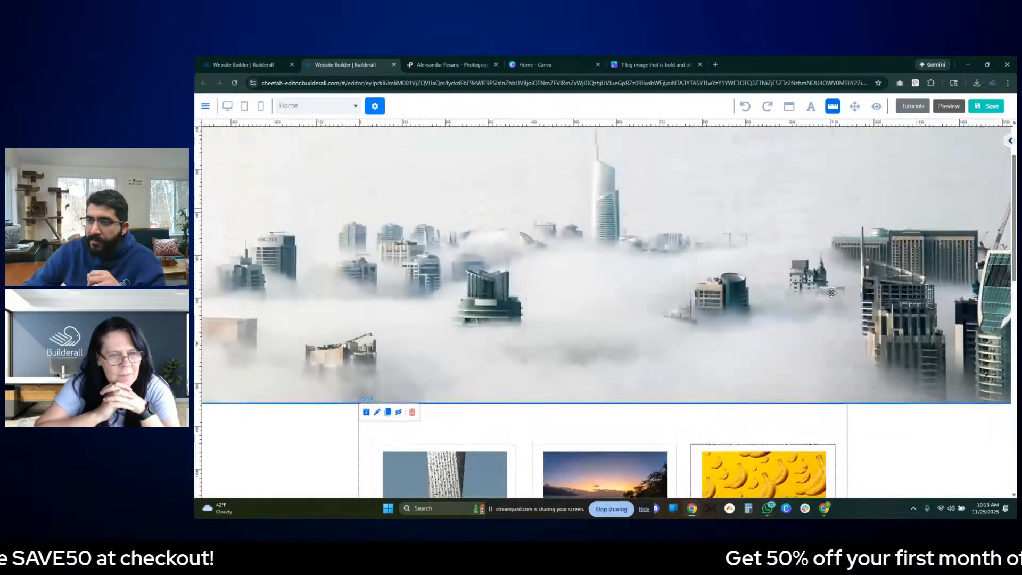
scroll(831, 292, "down", 3)
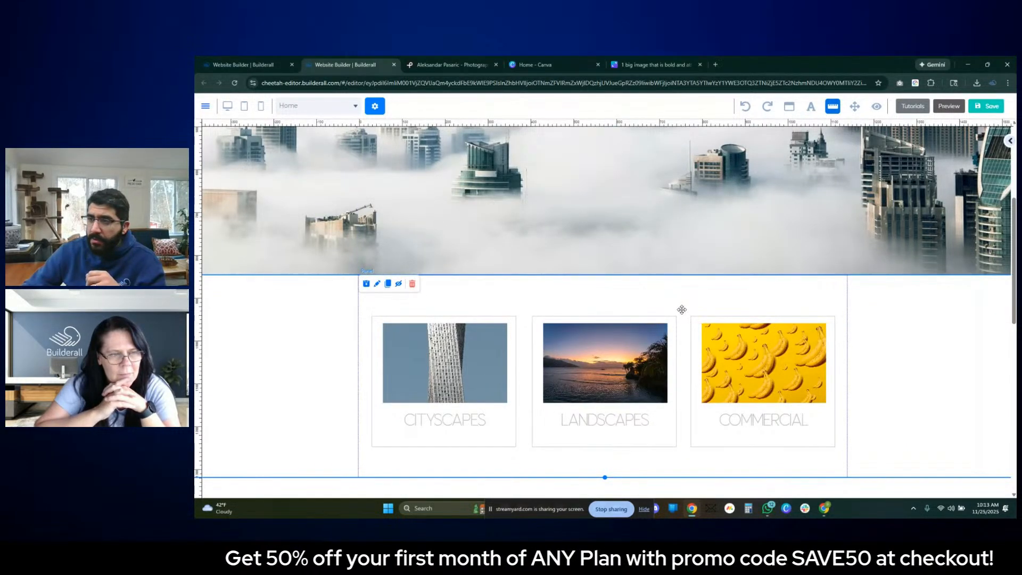
scroll(682, 309, "down", 1)
scroll(680, 310, "down", 1)
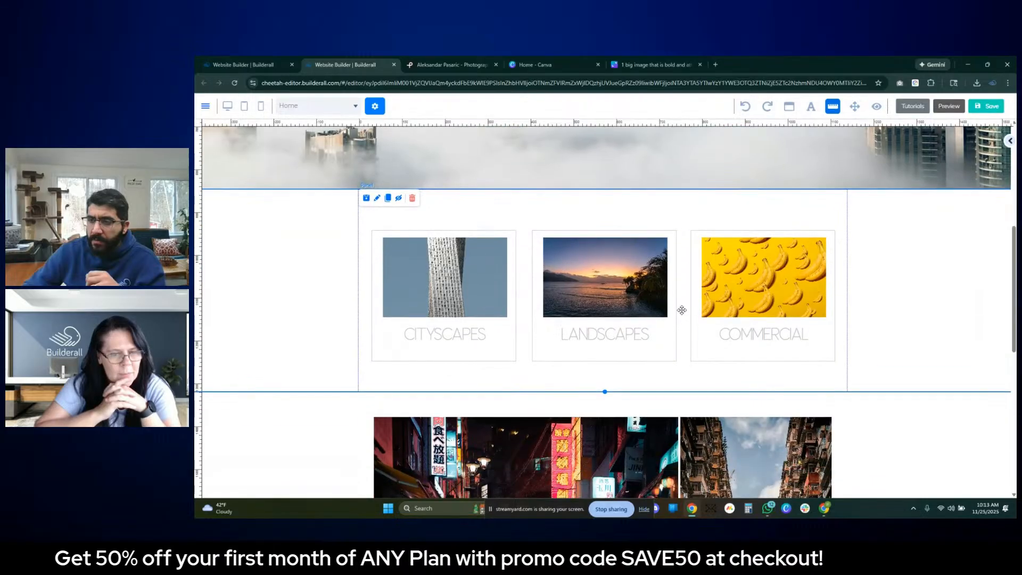
key("alt+Tab")
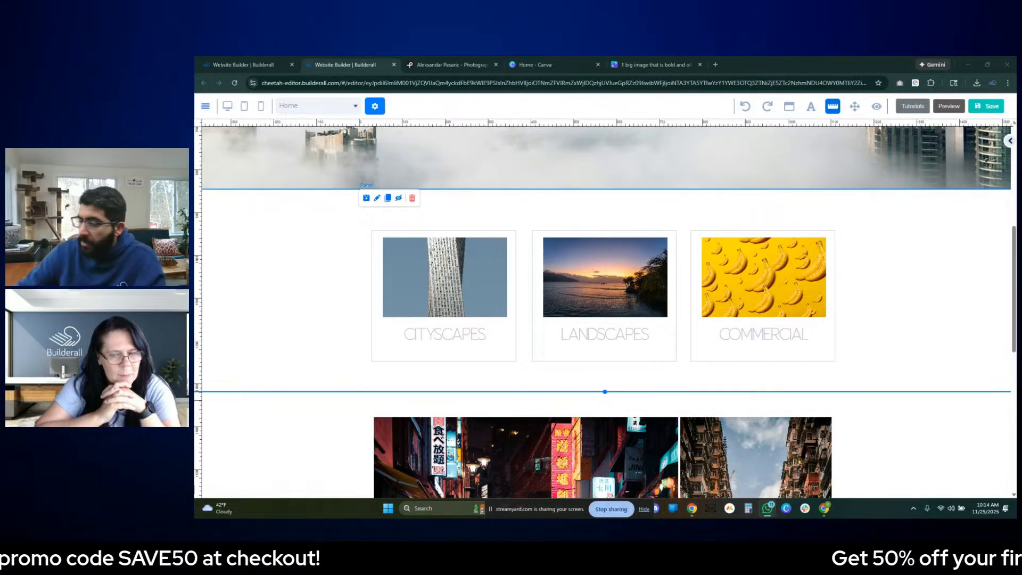
left_click(929, 275)
- Open the contact form's full settings and centre-align its primary text and subtext
scroll(929, 275, "down", 5)
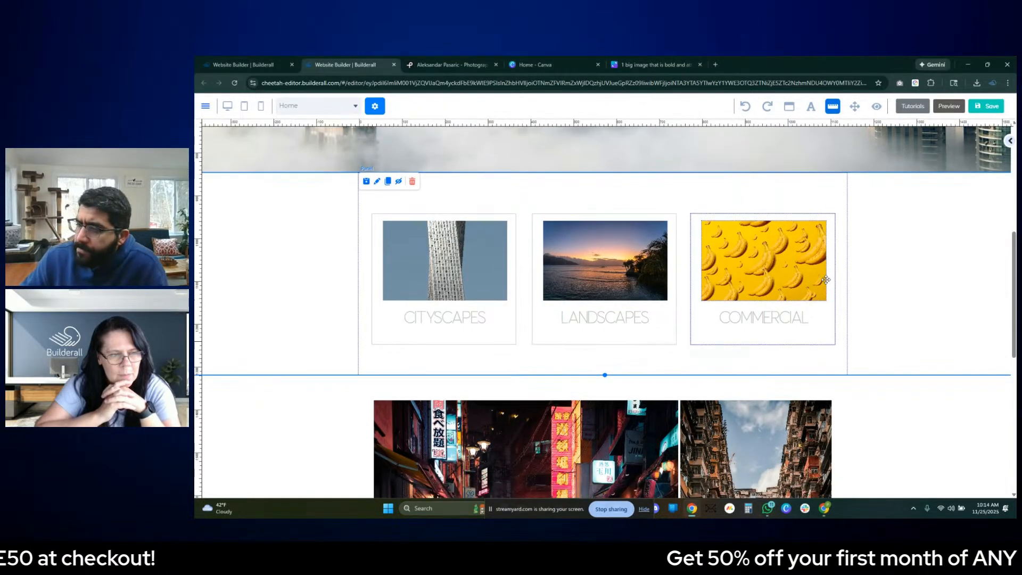
scroll(602, 371, "down", 4)
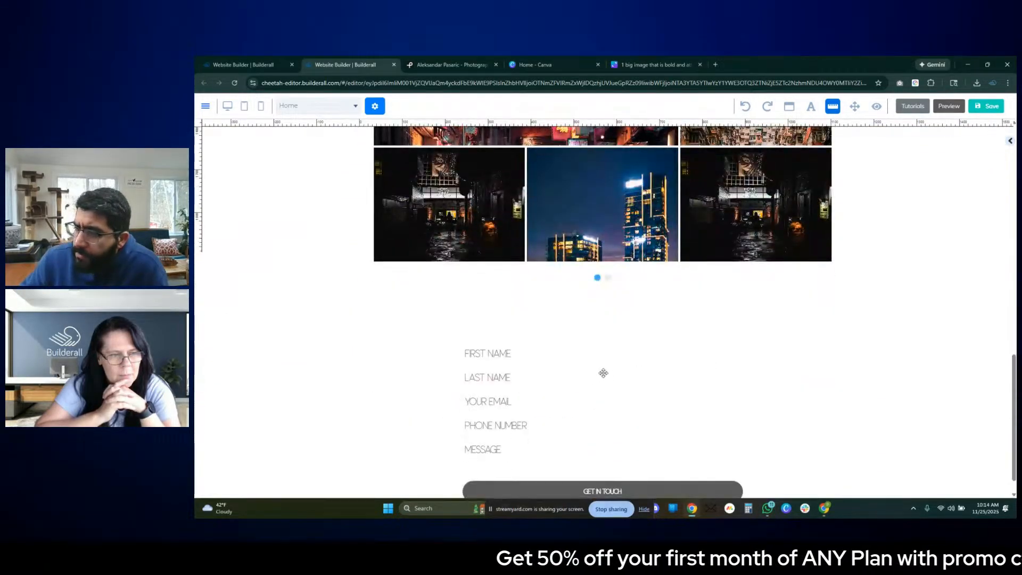
left_click(533, 343)
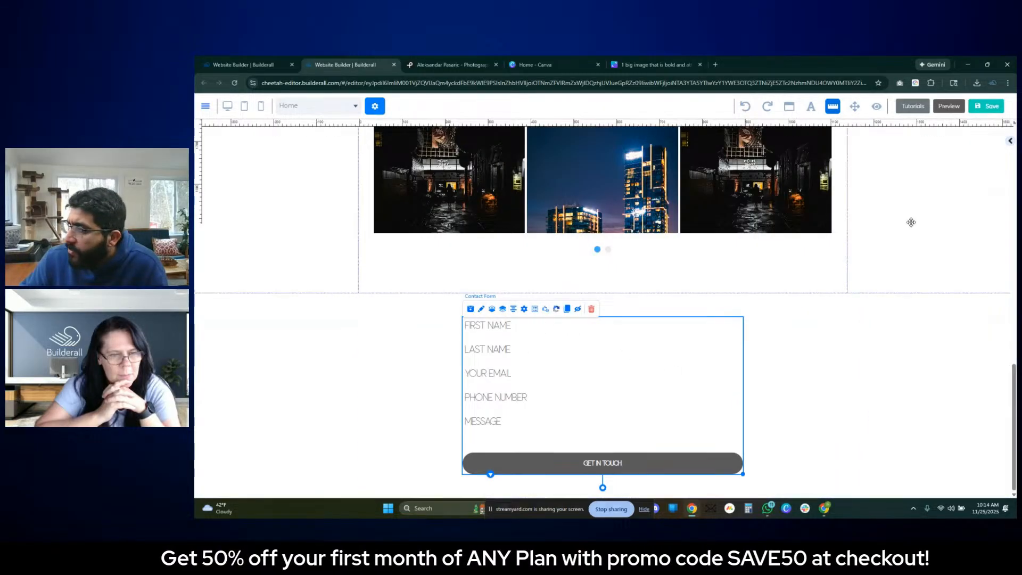
double_click(594, 332)
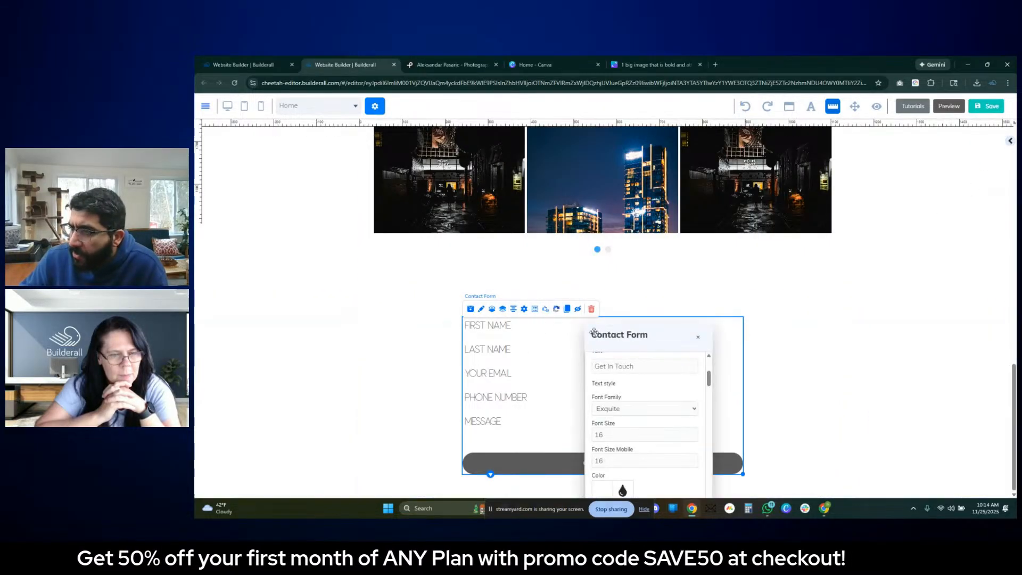
left_click(1010, 141)
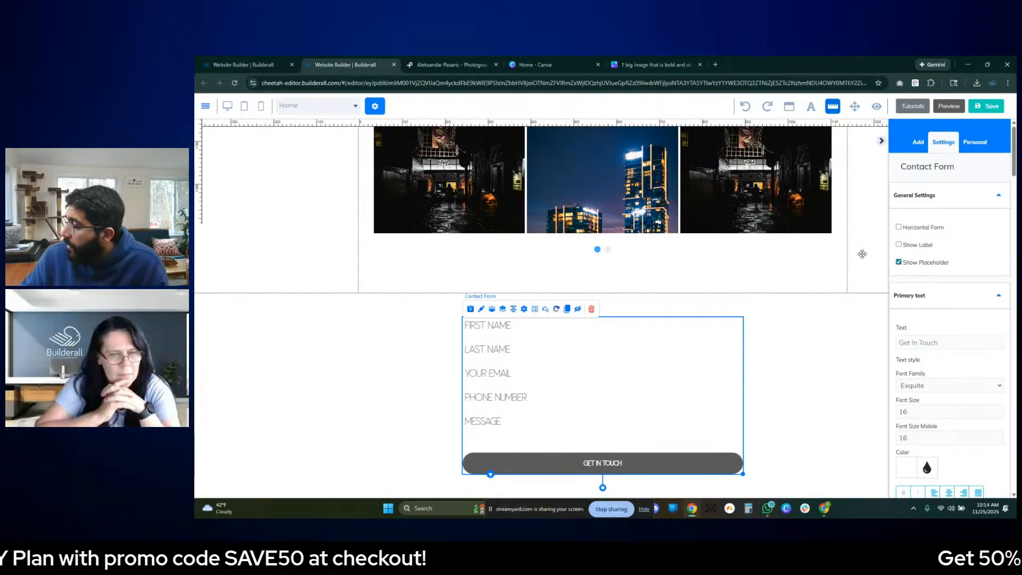
scroll(938, 246, "down", 3)
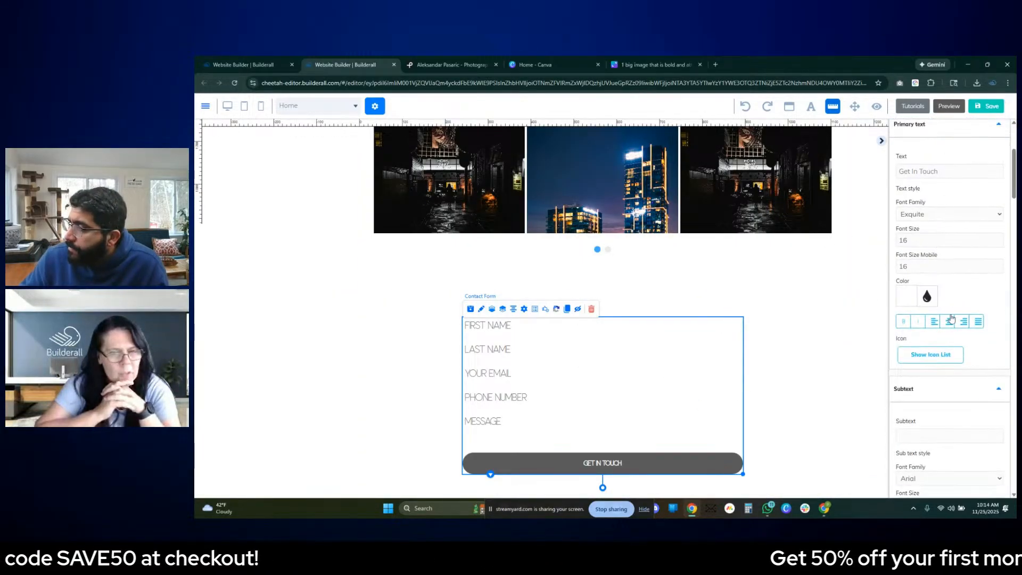
left_click(948, 322)
scroll(948, 326, "down", 5)
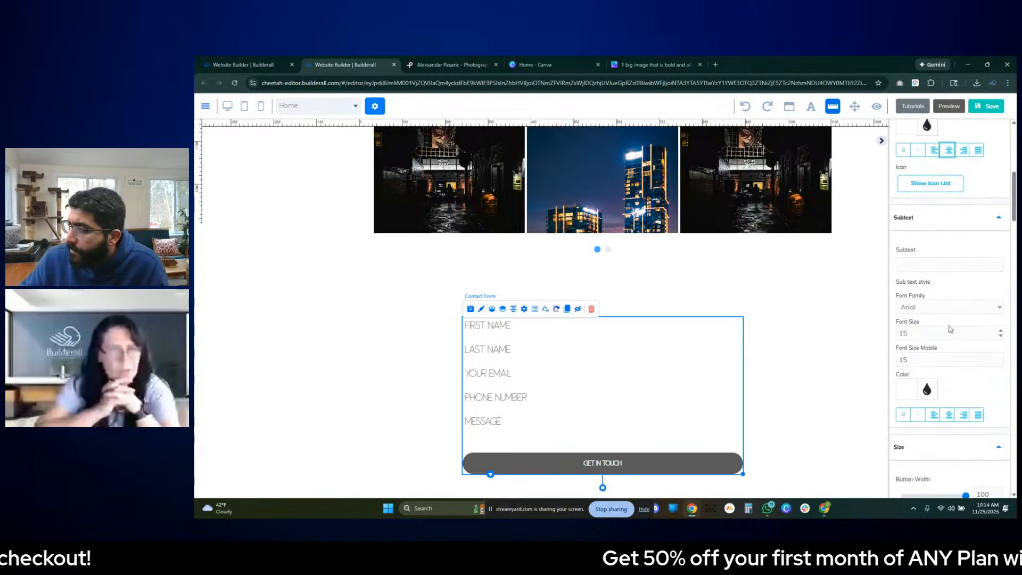
left_click(948, 336)
scroll(949, 337, "down", 1)
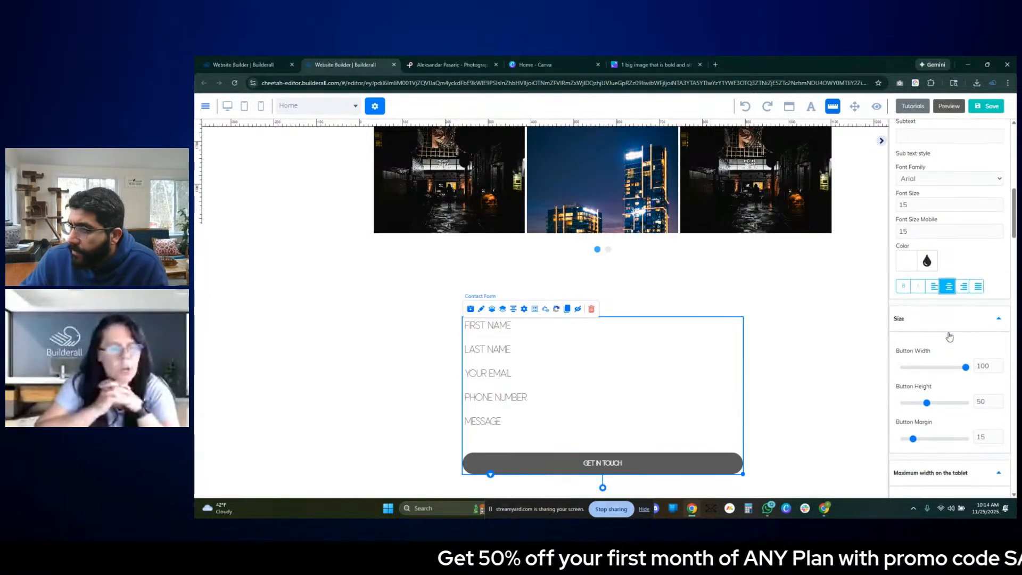
- Centre-align the text inside the contact form's input fields
scroll(922, 303, "up", 2)
scroll(924, 304, "down", 2)
scroll(926, 306, "down", 7)
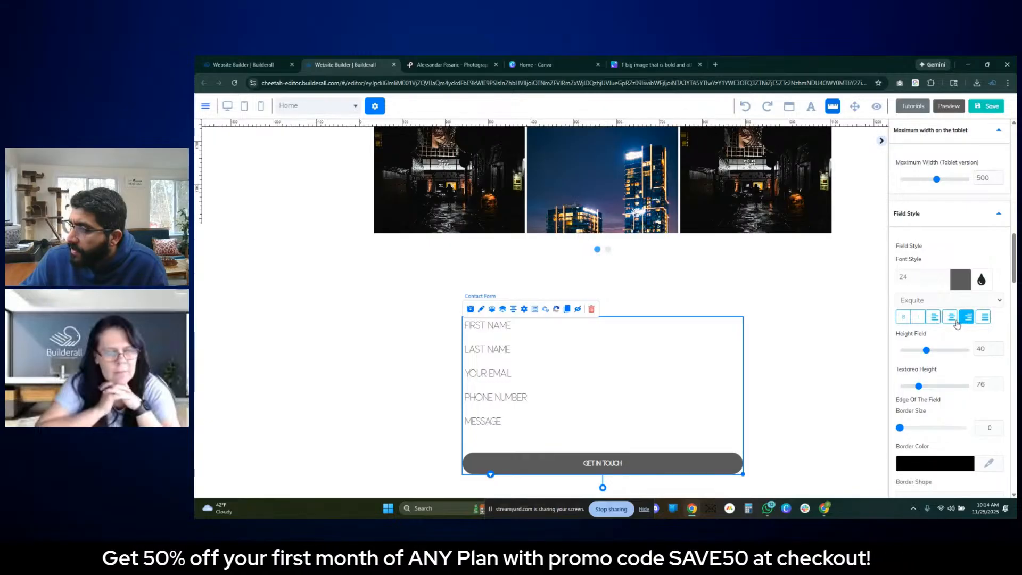
left_click(951, 319)
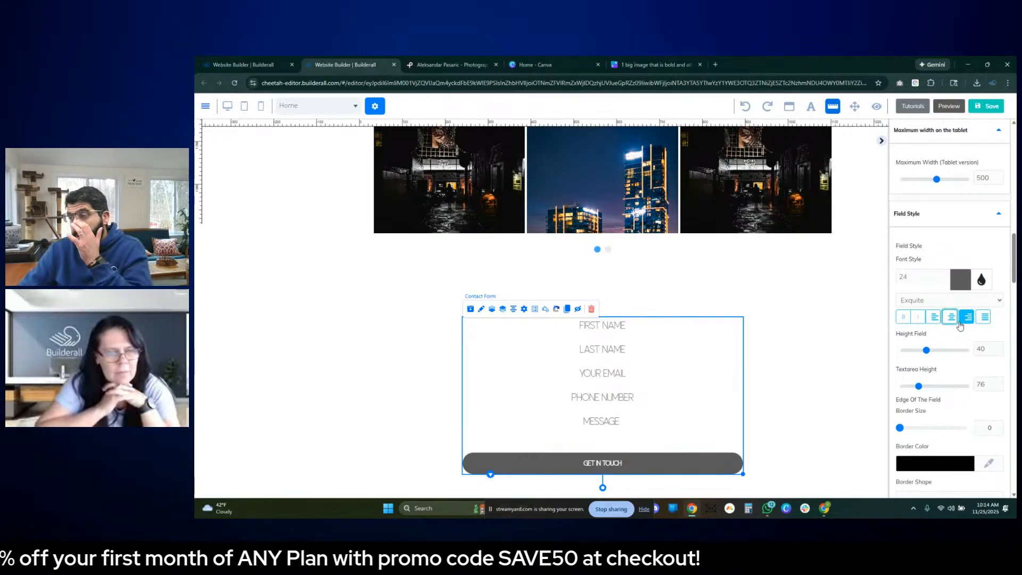
- Give the contact form's fields a border of size 1 in light grey BDC3C7
scroll(952, 351, "down", 3)
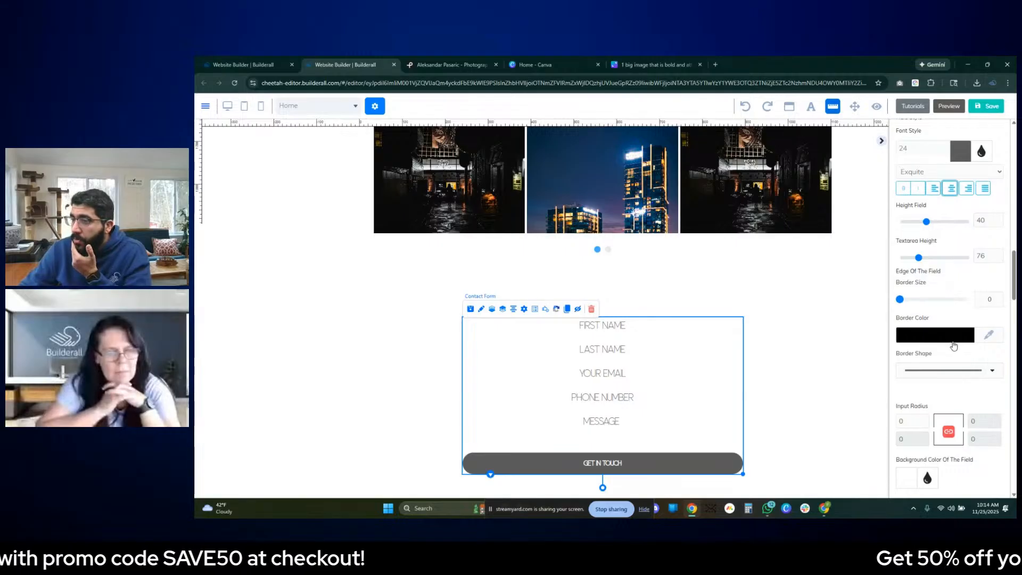
scroll(961, 362, "down", 1)
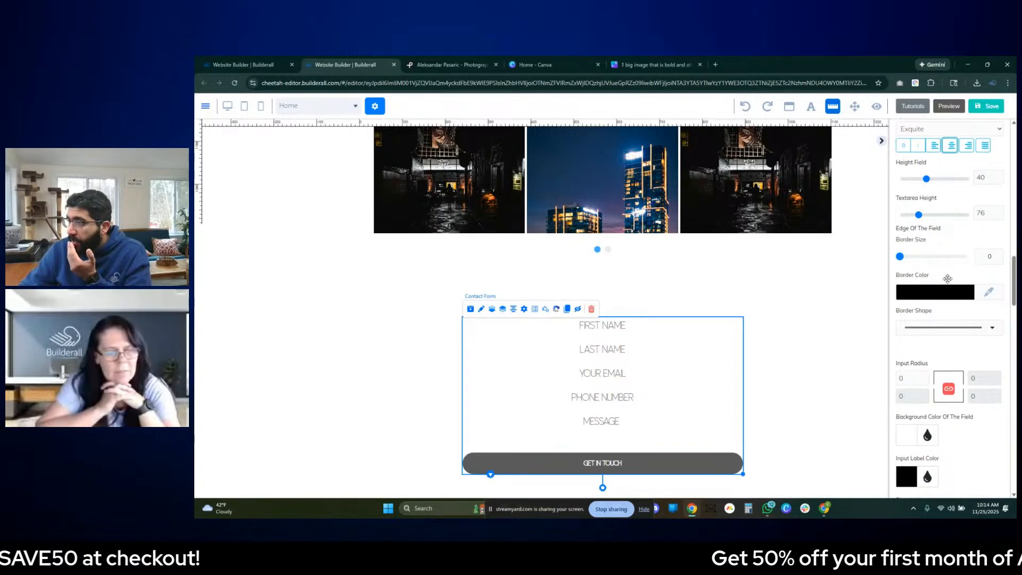
left_click(994, 255)
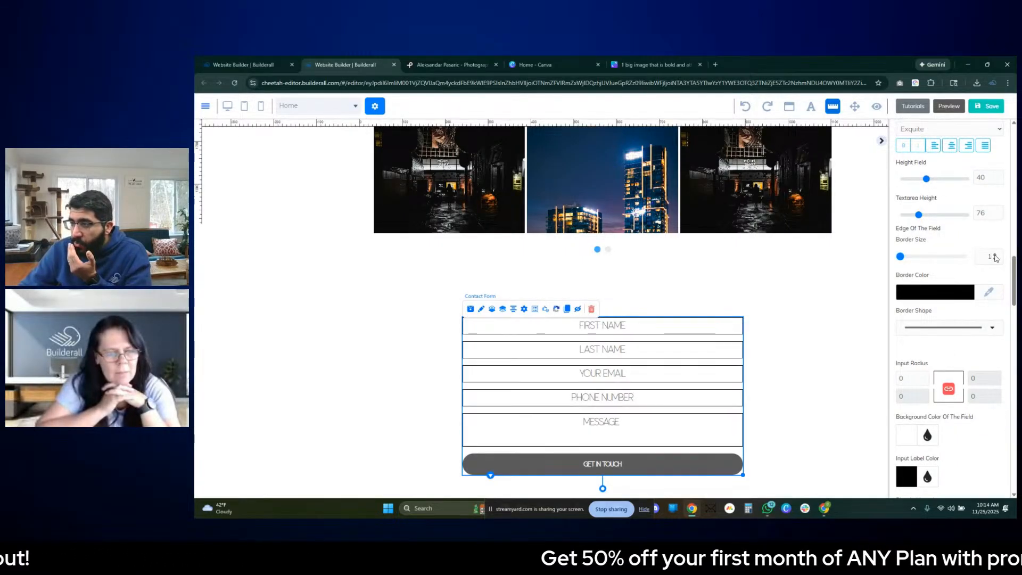
left_click(930, 296)
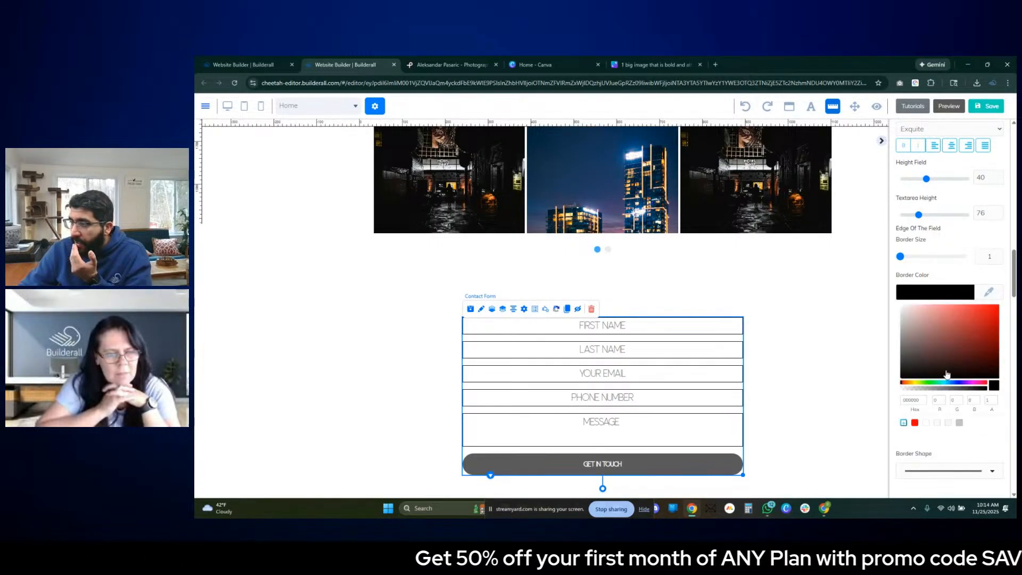
left_click(959, 423)
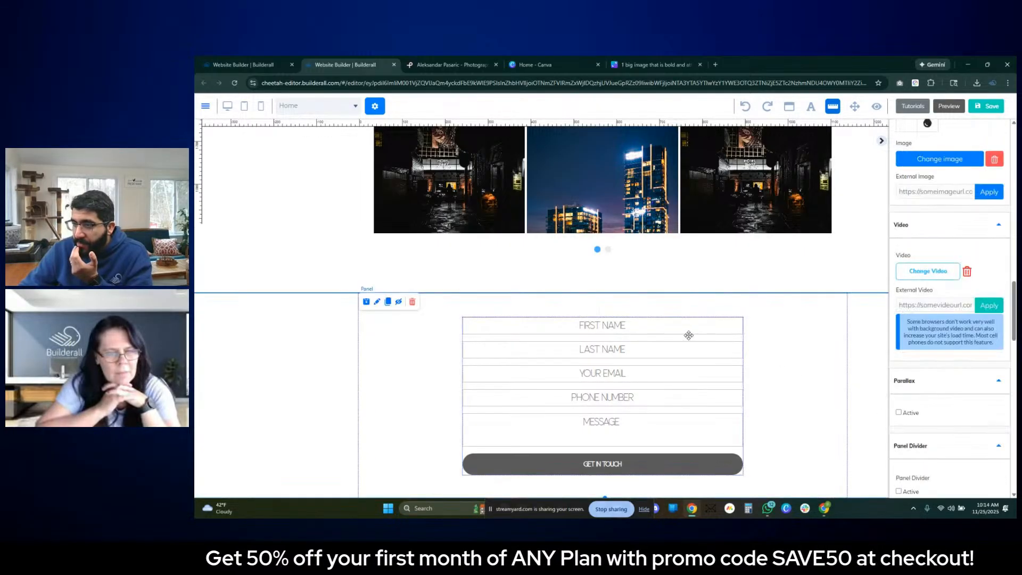
left_click(825, 350)
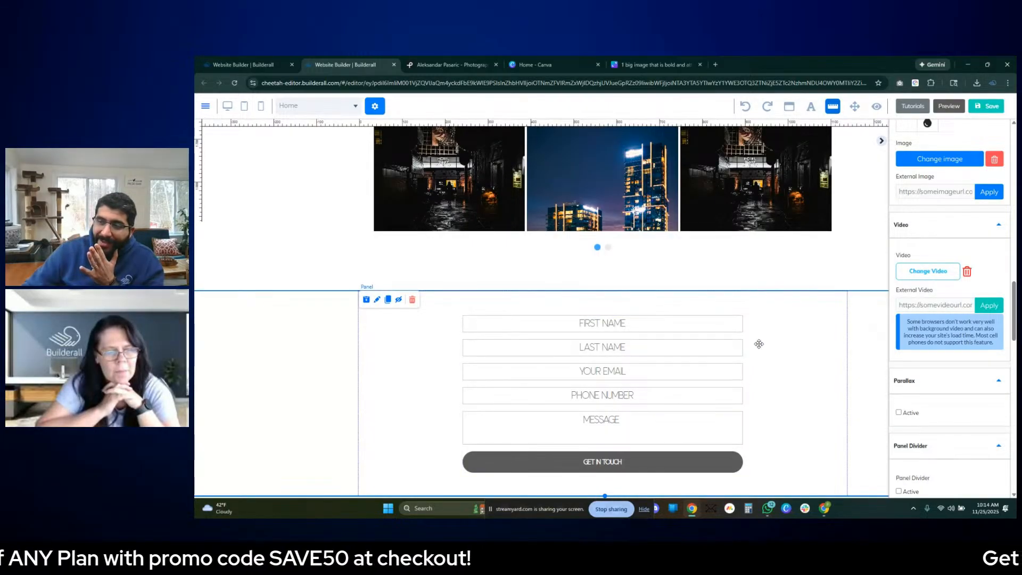
left_click(690, 469)
left_click(784, 395)
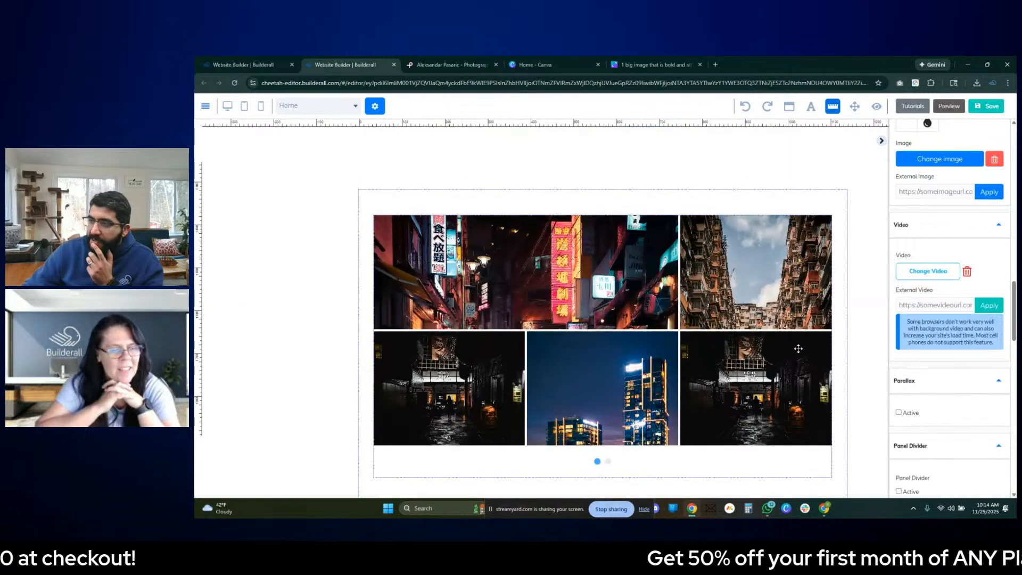
- Change the contact form's field text colour to the light grey BDC3C7
left_click(649, 464)
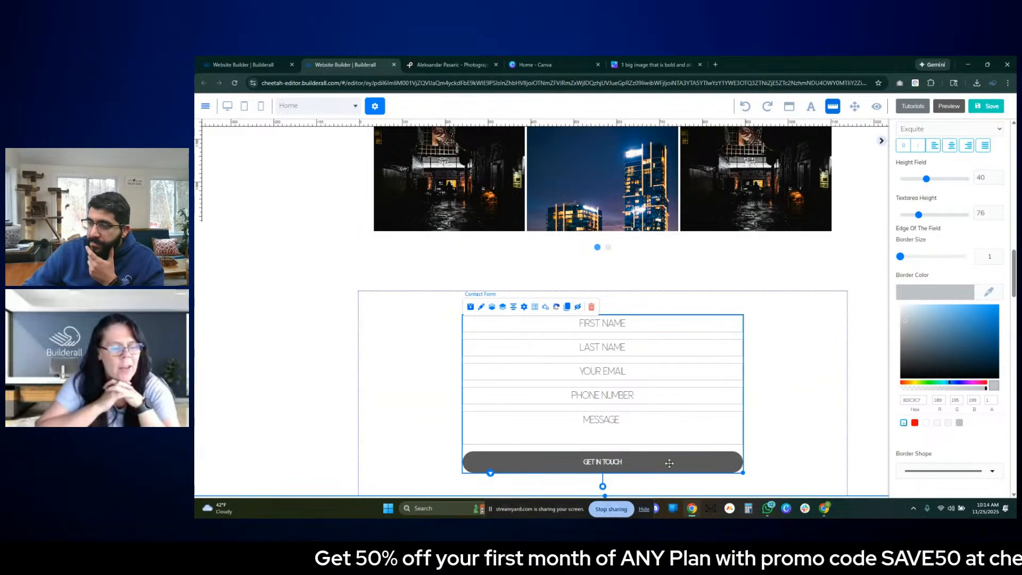
left_click(669, 463)
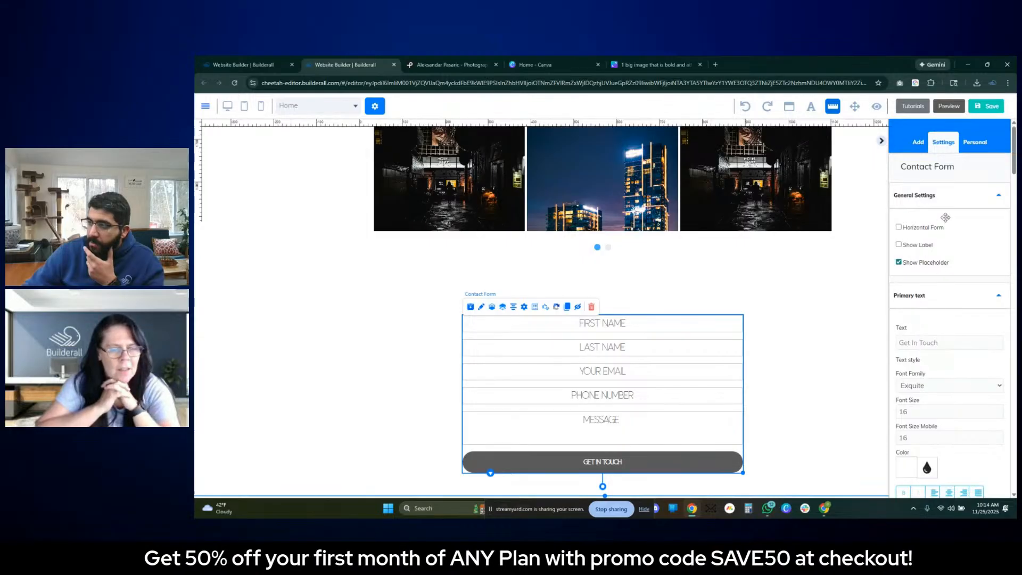
scroll(942, 240, "down", 3)
scroll(938, 261, "down", 6)
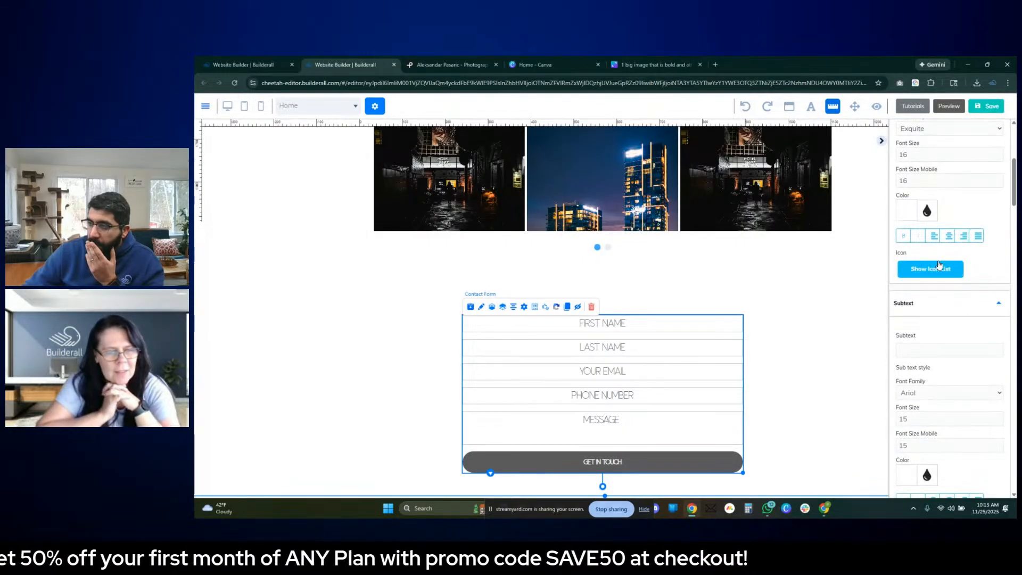
scroll(937, 275, "down", 7)
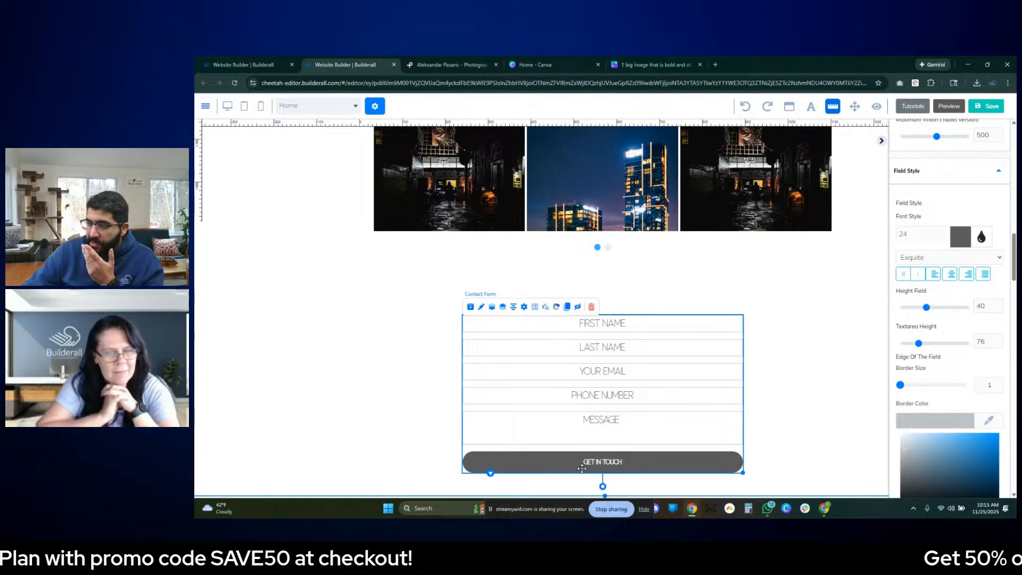
left_click(959, 238)
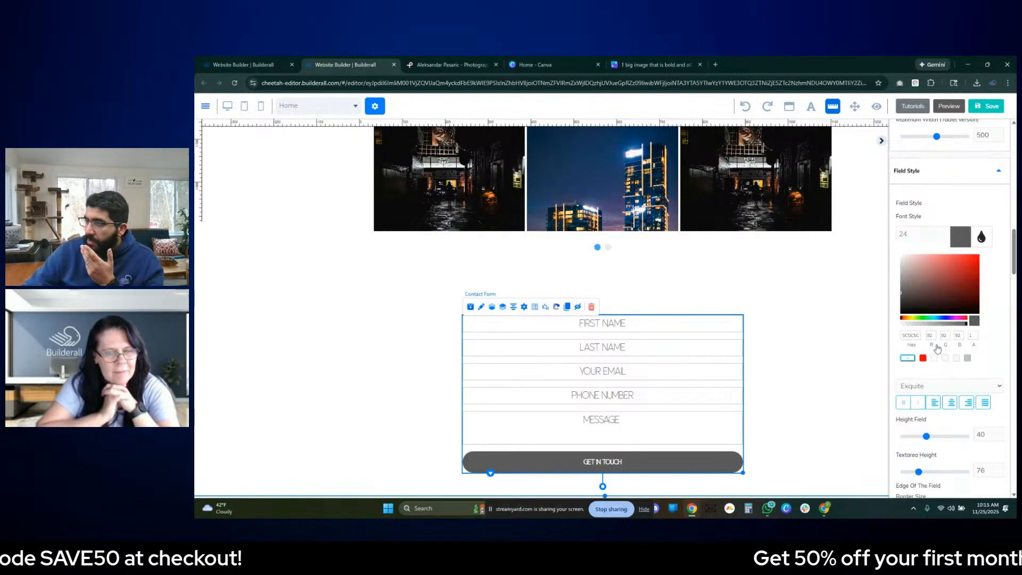
left_click(968, 358)
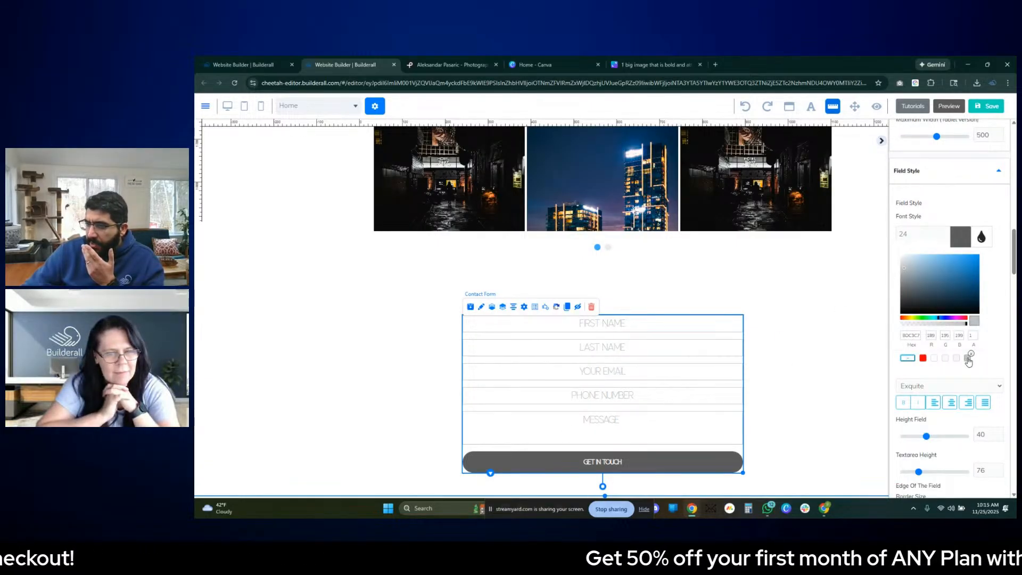
left_click(966, 360)
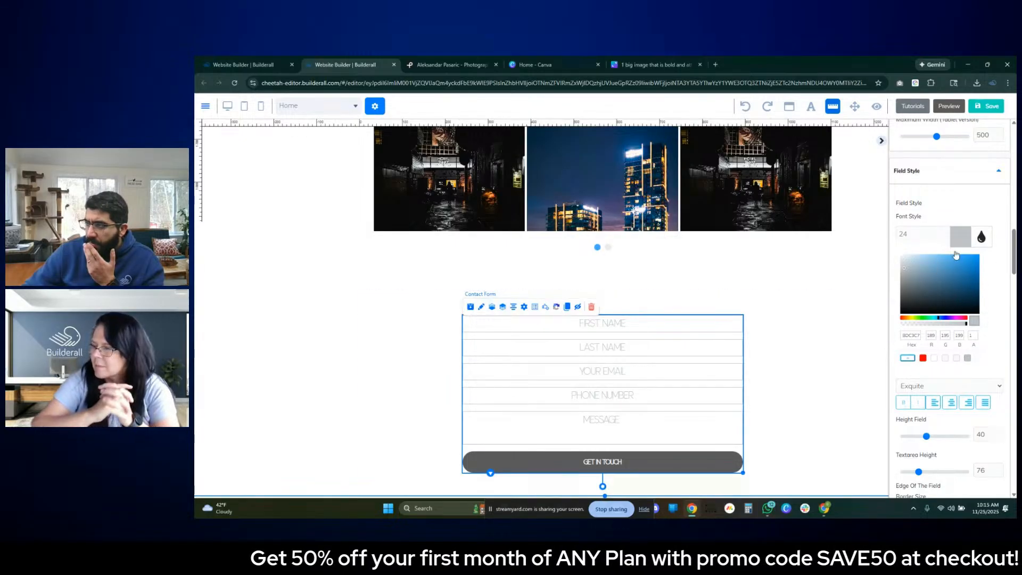
scroll(962, 275, "up", 3)
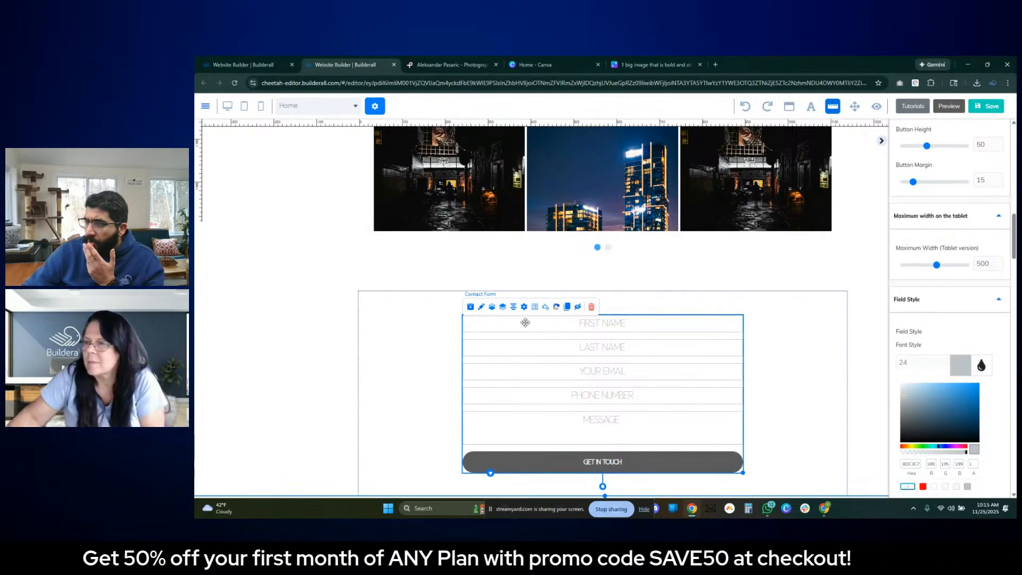
scroll(950, 320, "down", 5)
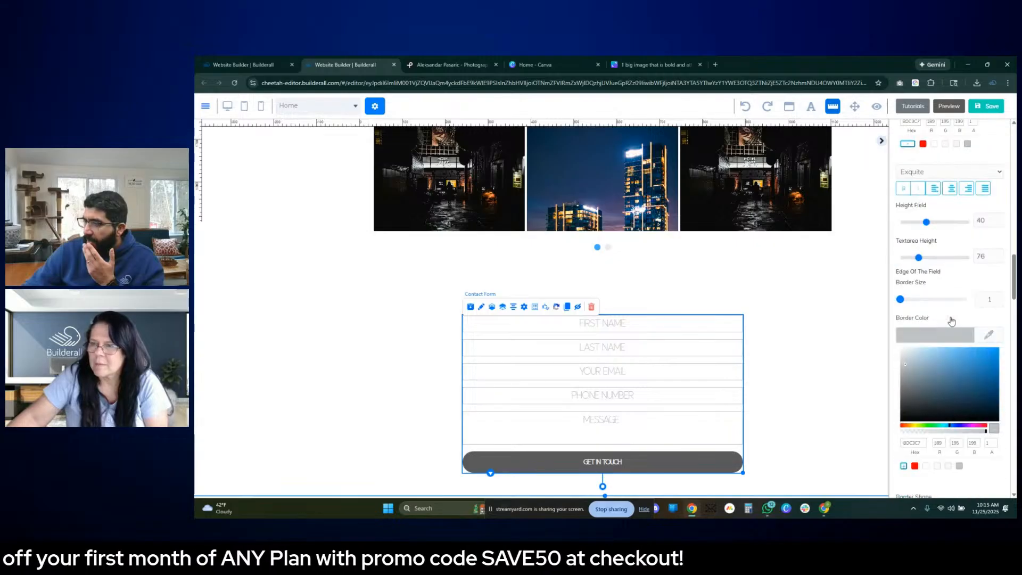
- Set the background colour of the contact form's GET IN TOUCH button to the light grey BDC3C7
scroll(949, 319, "down", 1)
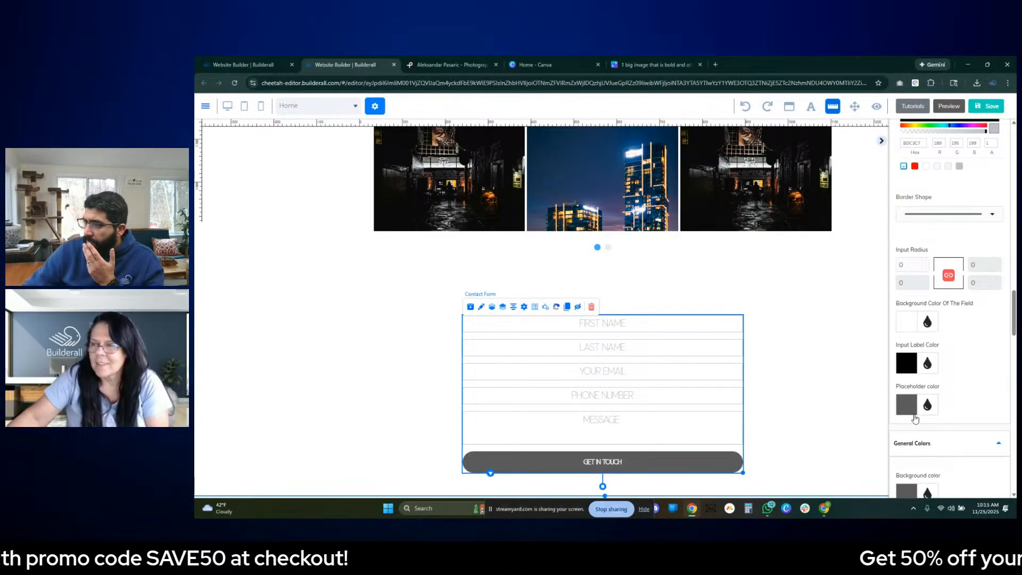
scroll(928, 394, "down", 4)
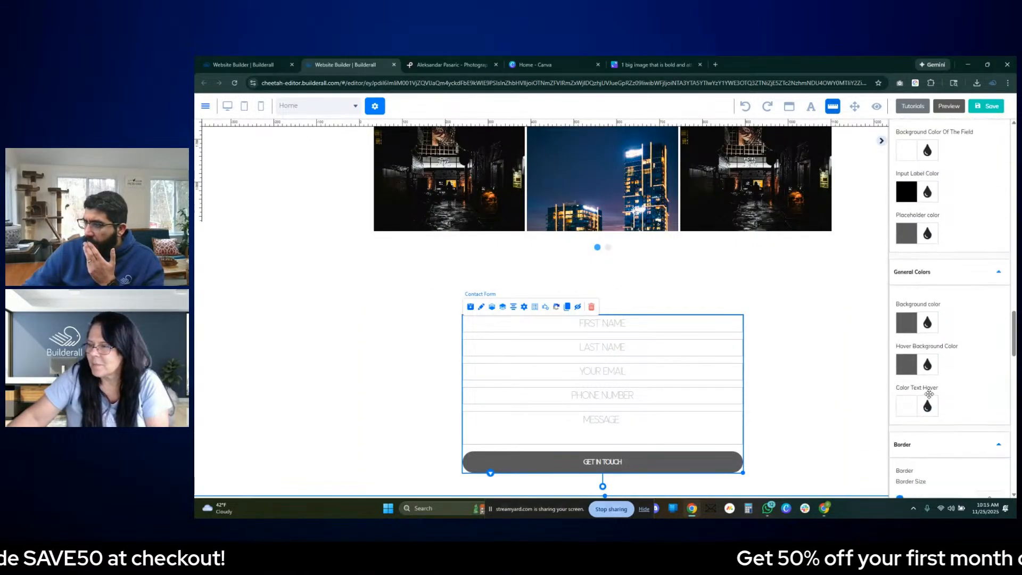
left_click(907, 322)
left_click(959, 460)
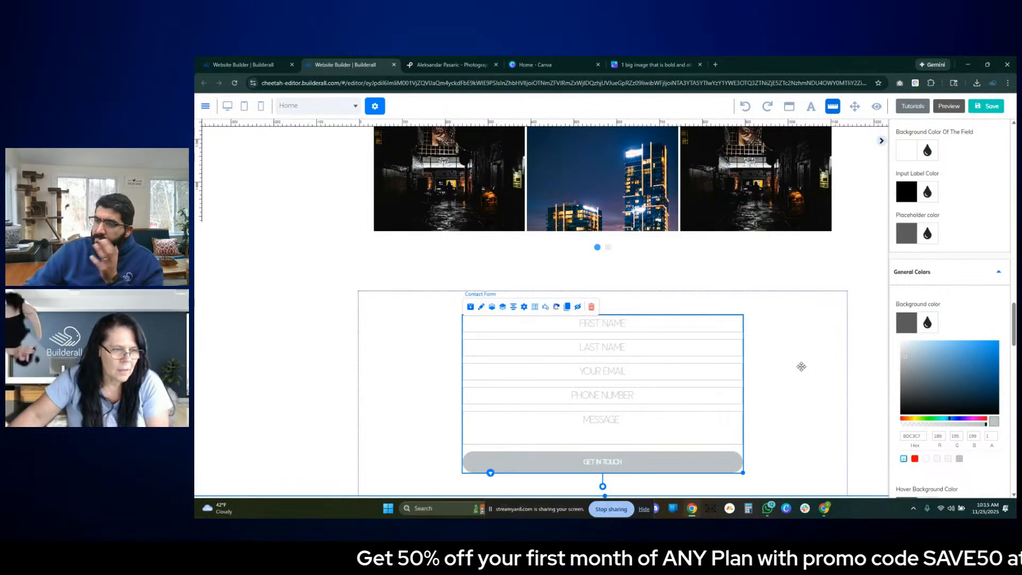
left_click(801, 366)
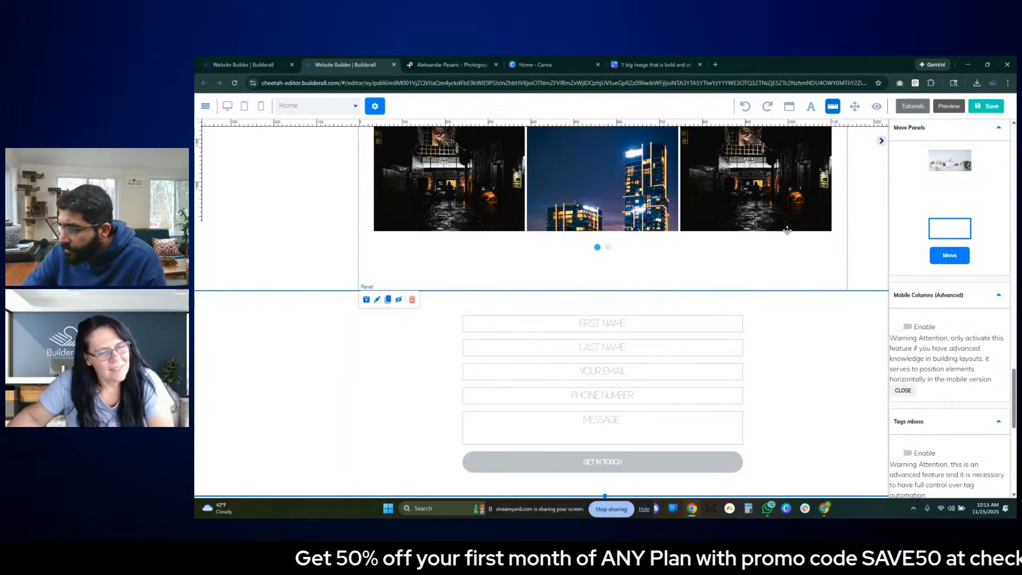
- Square off the GET IN TOUCH button's corners by setting its round border to 0
left_click(702, 464)
scroll(961, 307, "down", 6)
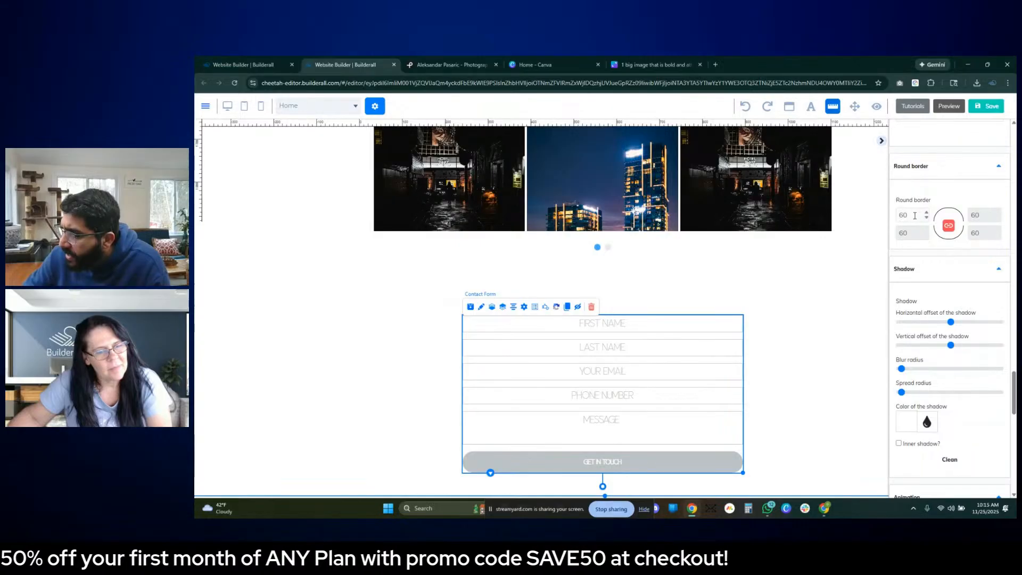
double_click(914, 215)
type("0")
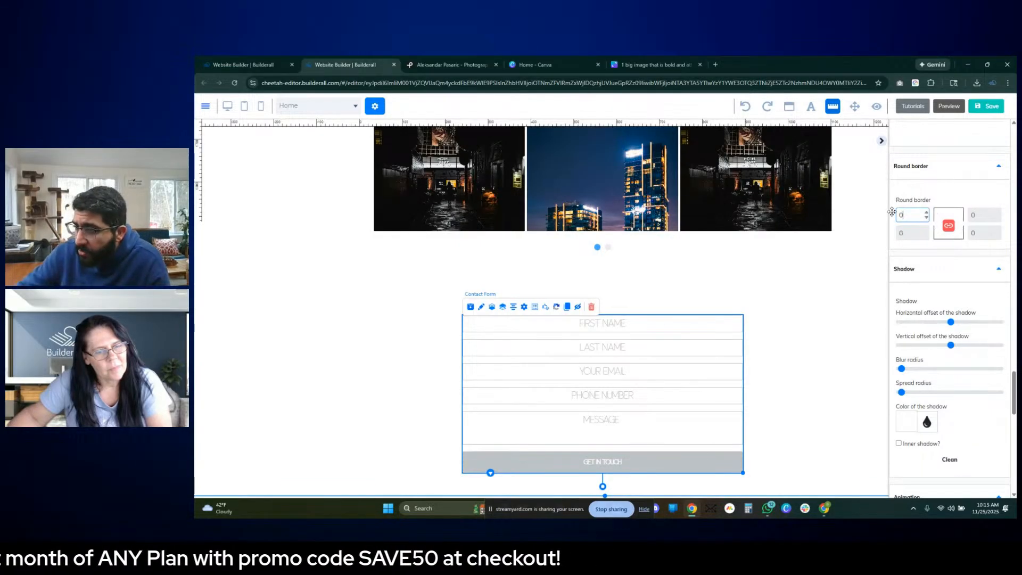
scroll(944, 266, "up", 3)
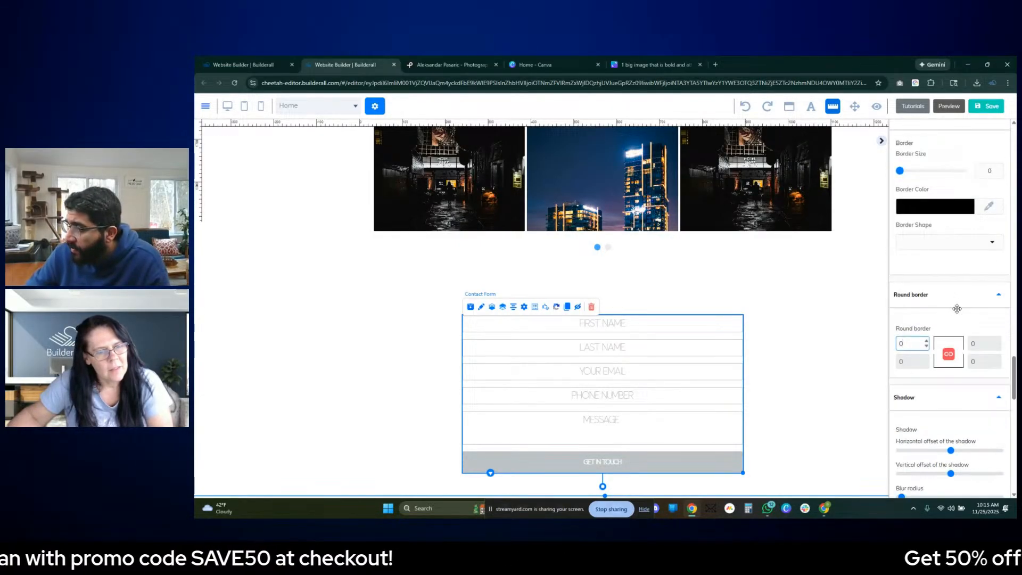
scroll(958, 309, "down", 5)
scroll(958, 319, "down", 2)
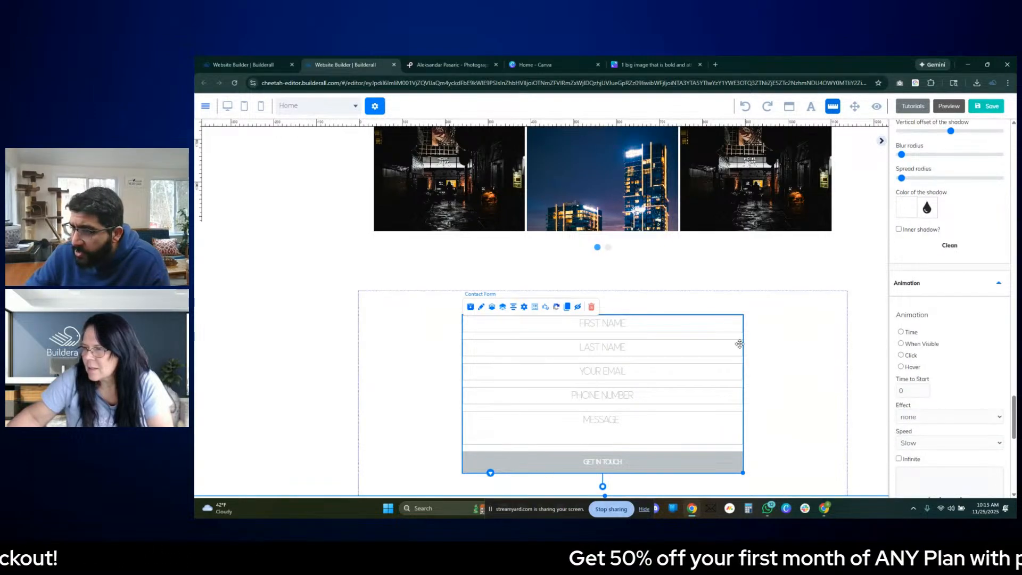
- Review the category cards, gallery and contact form on the page, and examine the form's animation, shadow, colour and field style settings
left_click(712, 195)
scroll(716, 347, "up", 12)
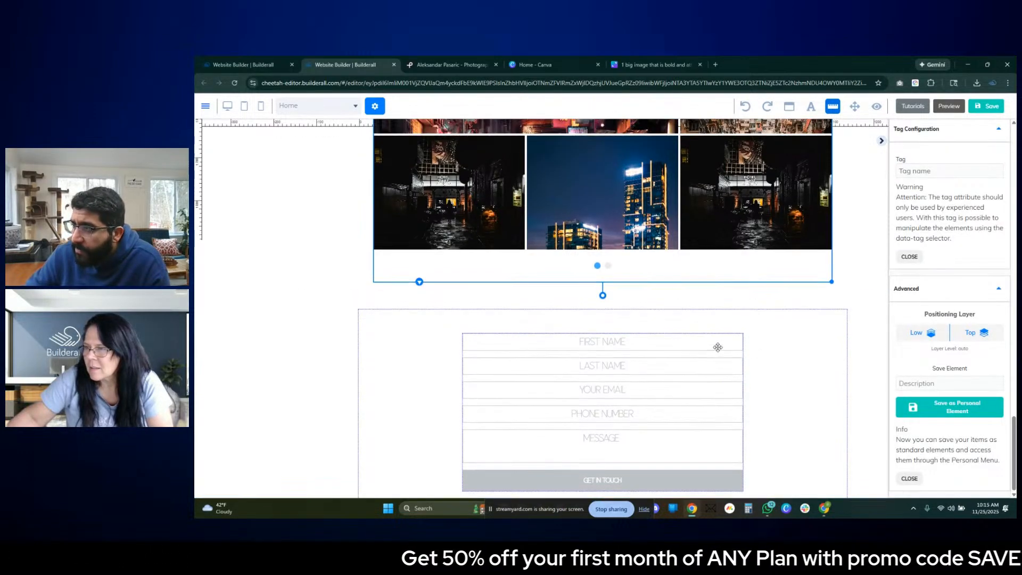
scroll(734, 354, "down", 5)
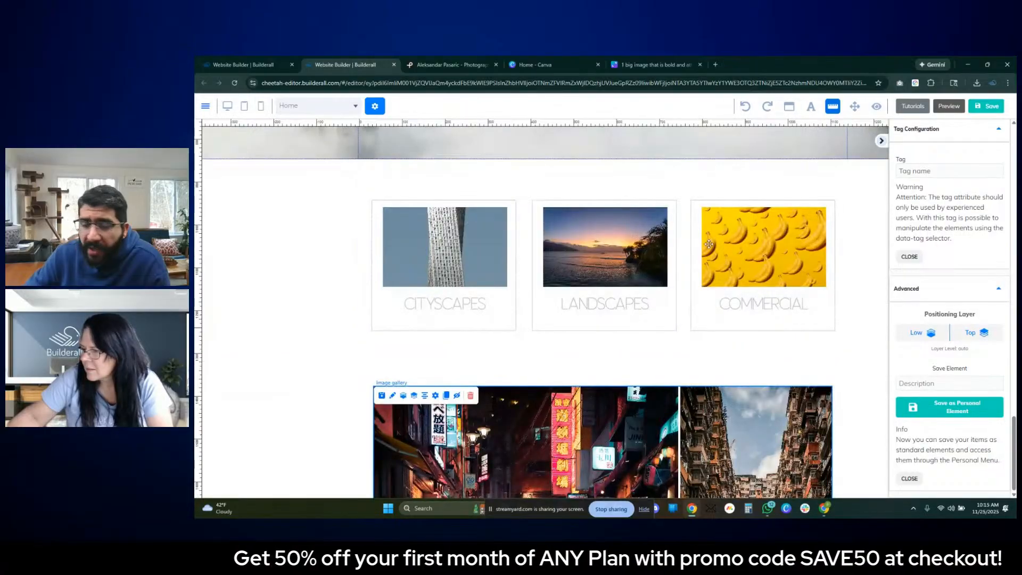
scroll(698, 335, "down", 6)
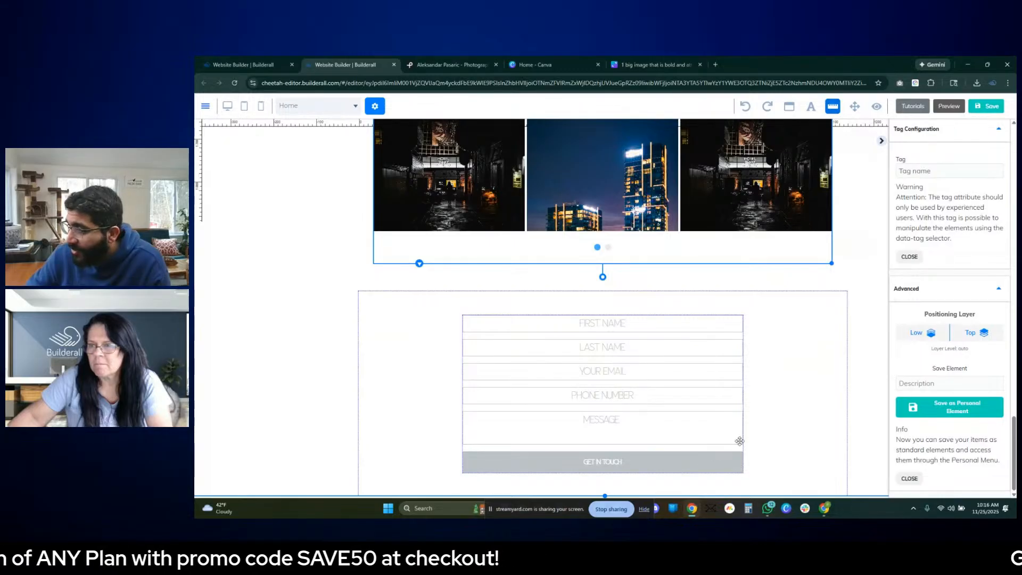
left_click(679, 458)
scroll(974, 367, "down", 5)
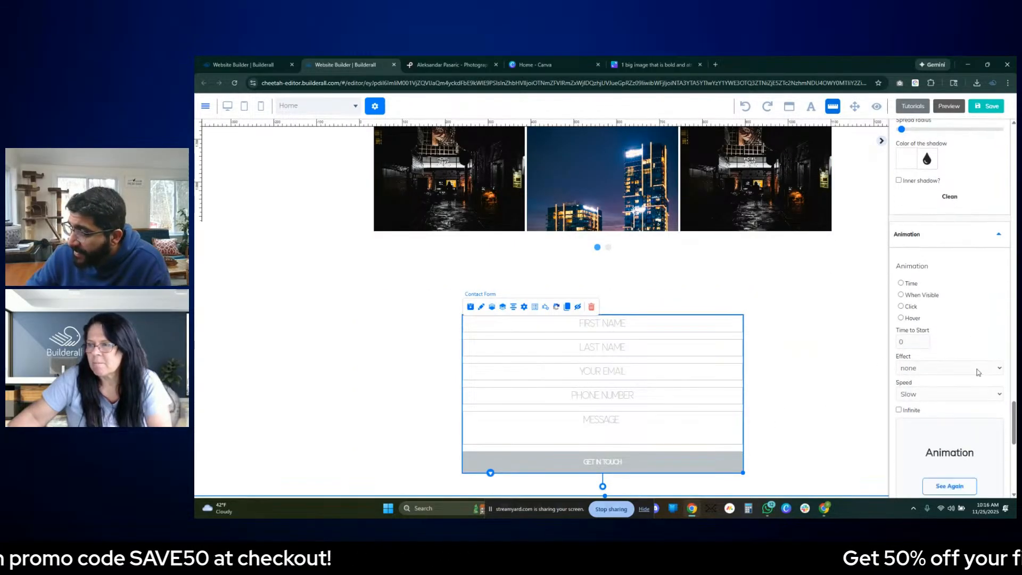
scroll(976, 371, "down", 4)
scroll(977, 378, "up", 6)
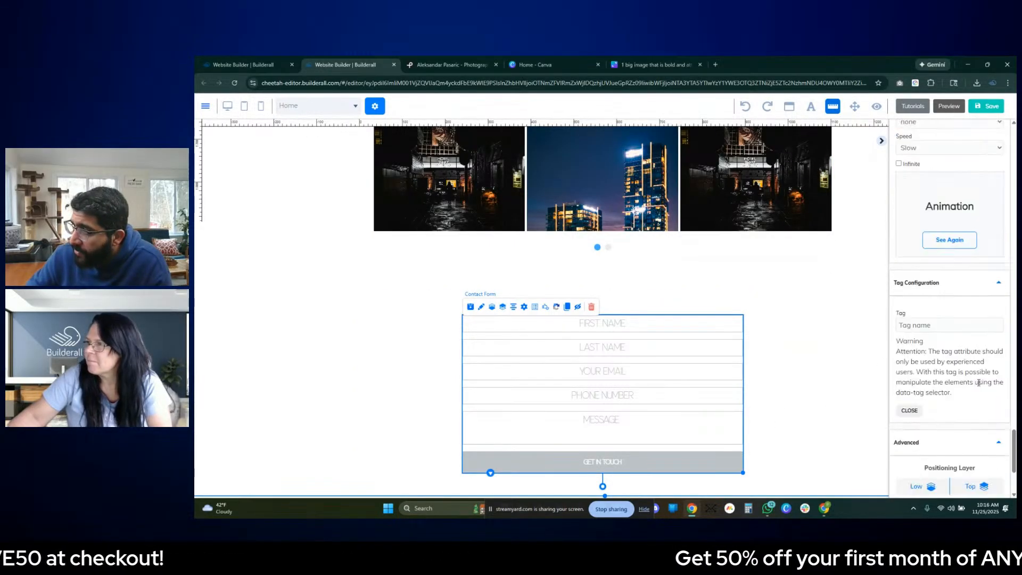
scroll(977, 383, "up", 8)
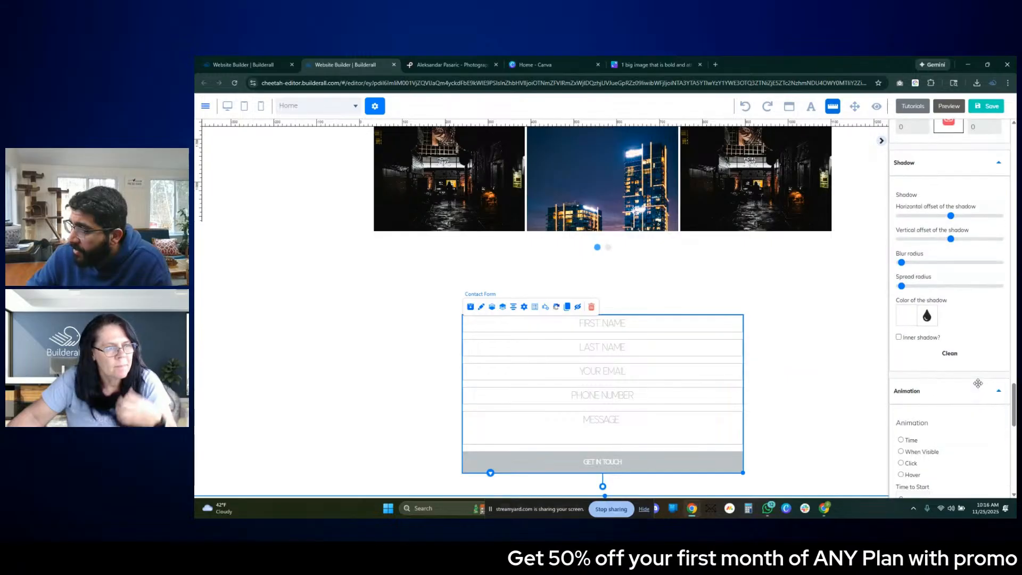
scroll(978, 386, "up", 5)
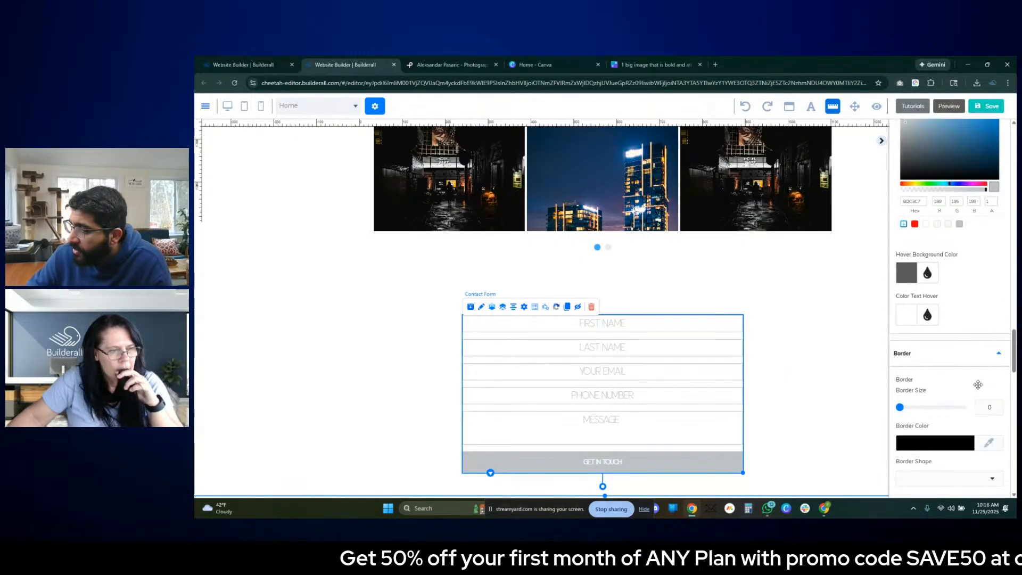
scroll(978, 385, "up", 4)
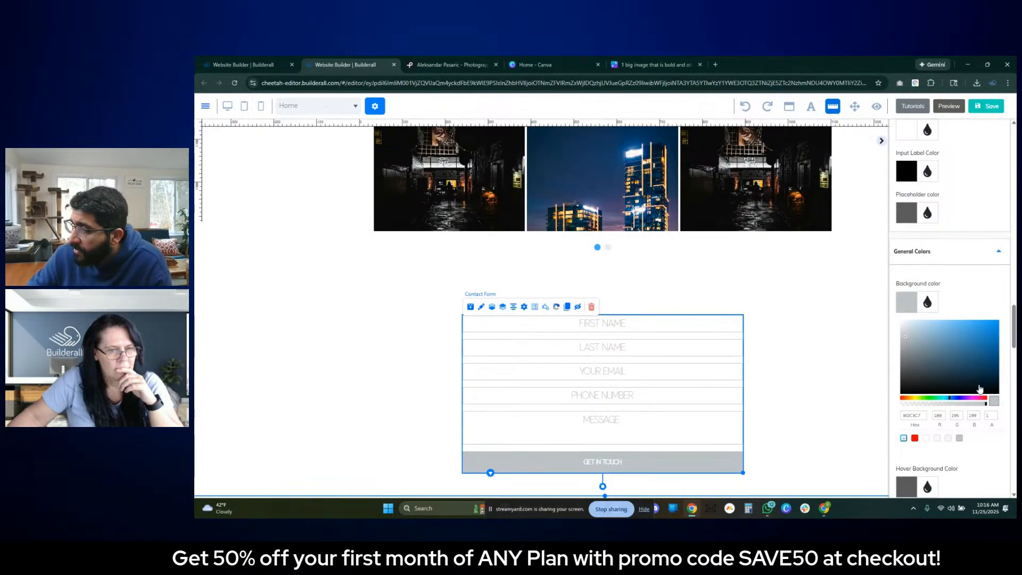
scroll(979, 389, "up", 5)
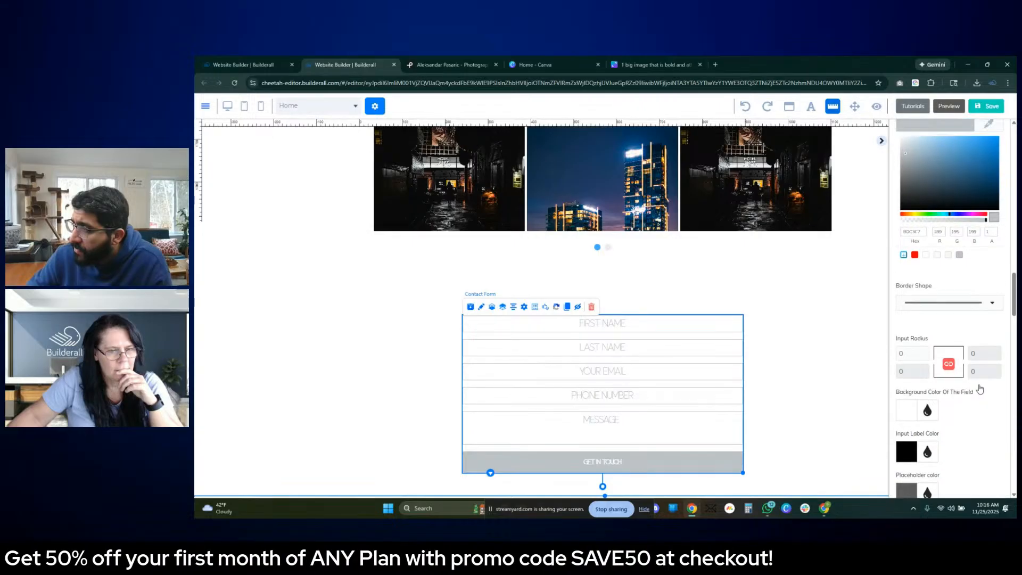
scroll(980, 389, "up", 3)
scroll(980, 389, "down", 4)
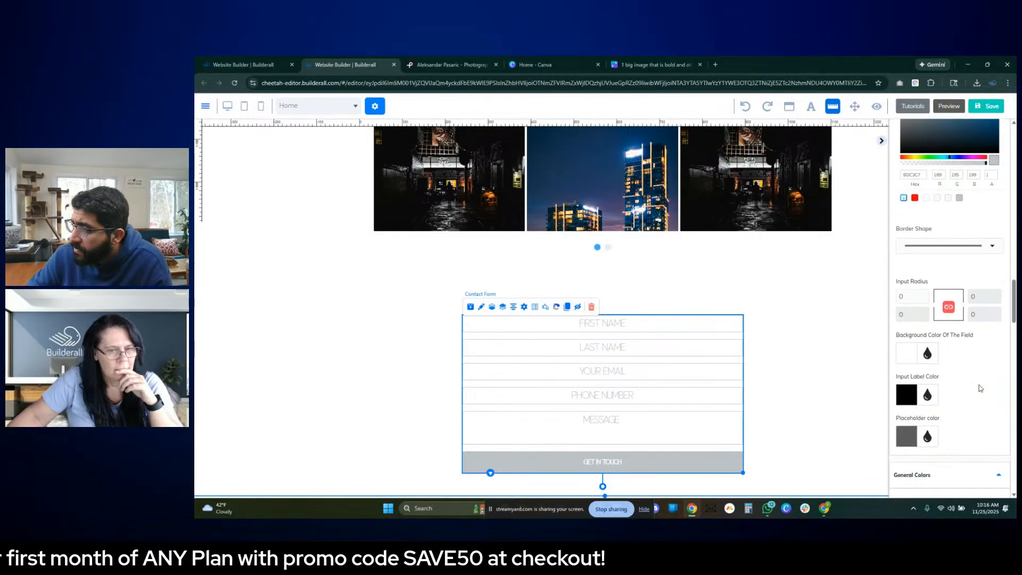
scroll(980, 389, "down", 1)
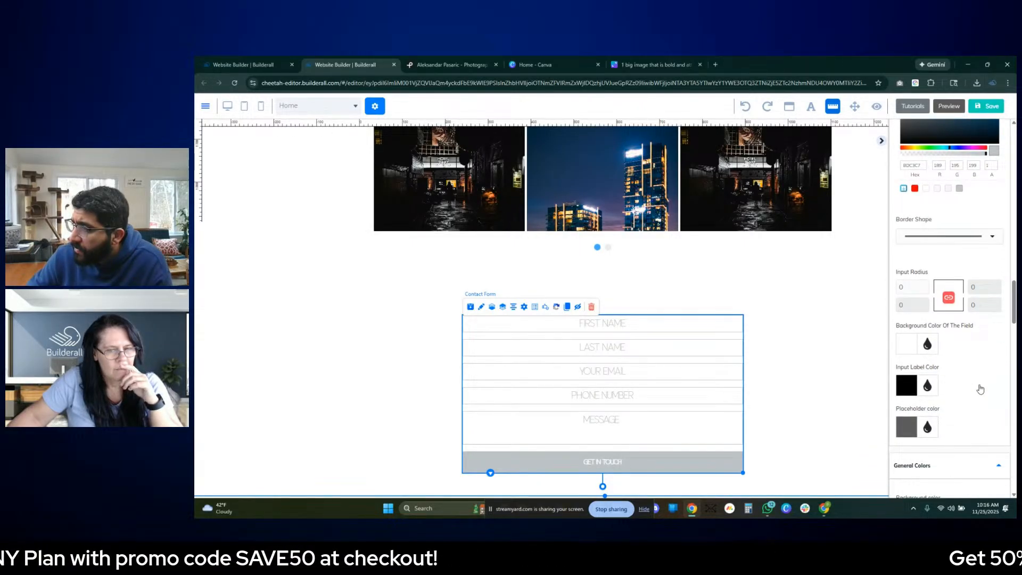
scroll(979, 389, "up", 6)
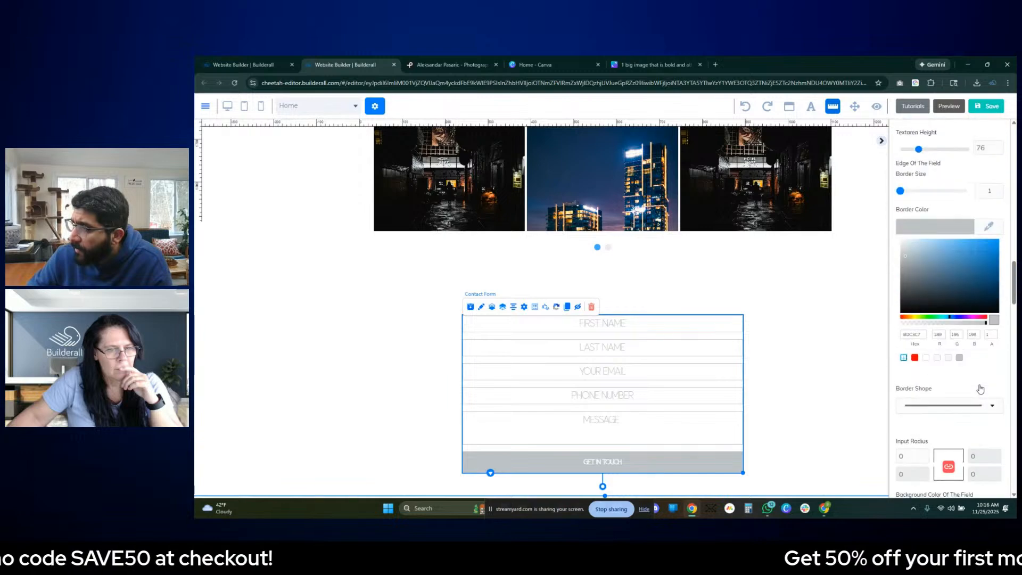
scroll(958, 380, "up", 3)
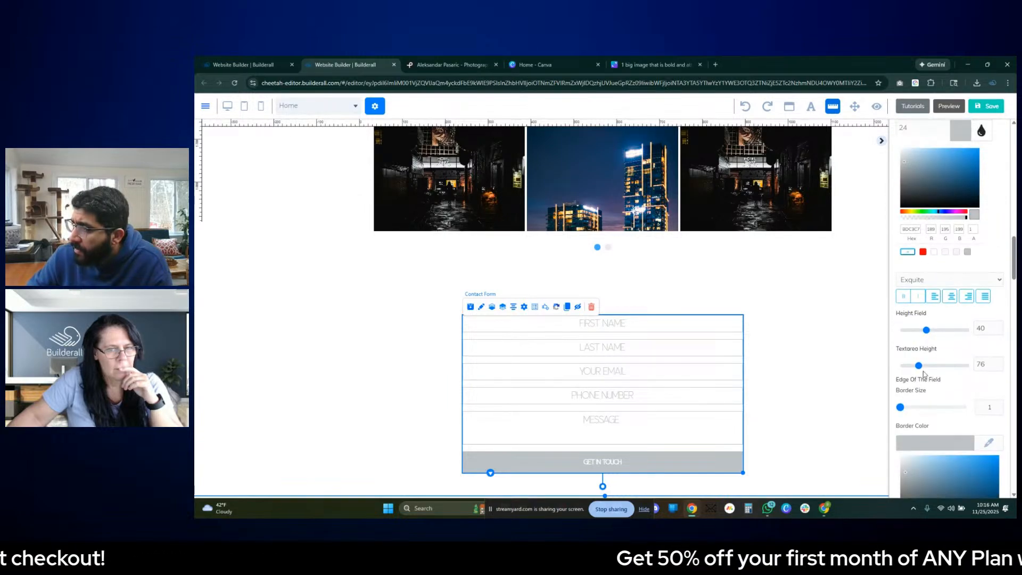
- Increase the contact form's textarea height to 117, and shift the form up slightly while making it narrower
left_click_drag(919, 366, 928, 369)
left_click_drag(690, 373, 689, 363)
left_click_drag(743, 479, 689, 478)
- Try the contact form's two-column grid arrangement and return to the single-column layout
left_click(534, 297)
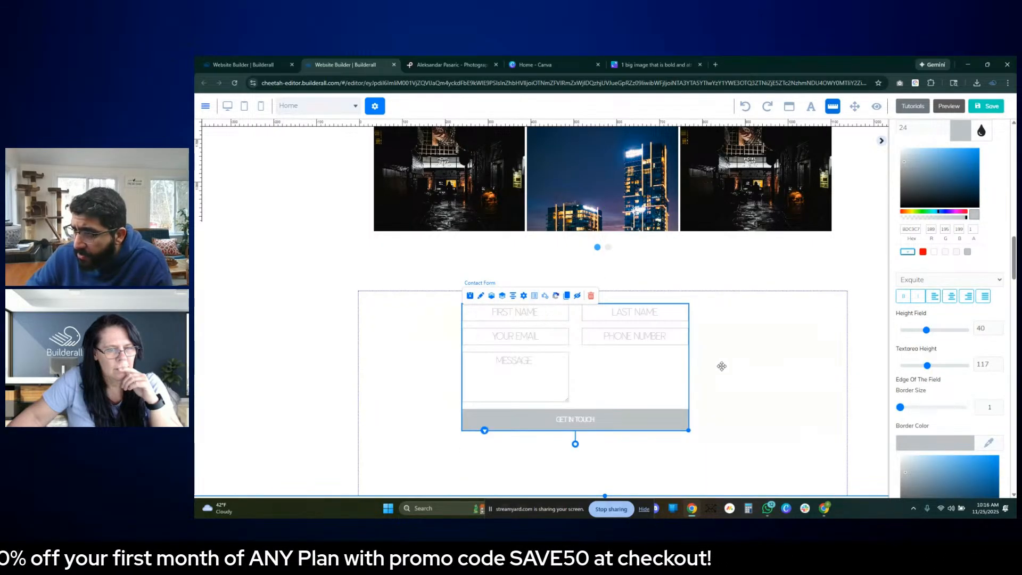
left_click(535, 298)
left_click(534, 297)
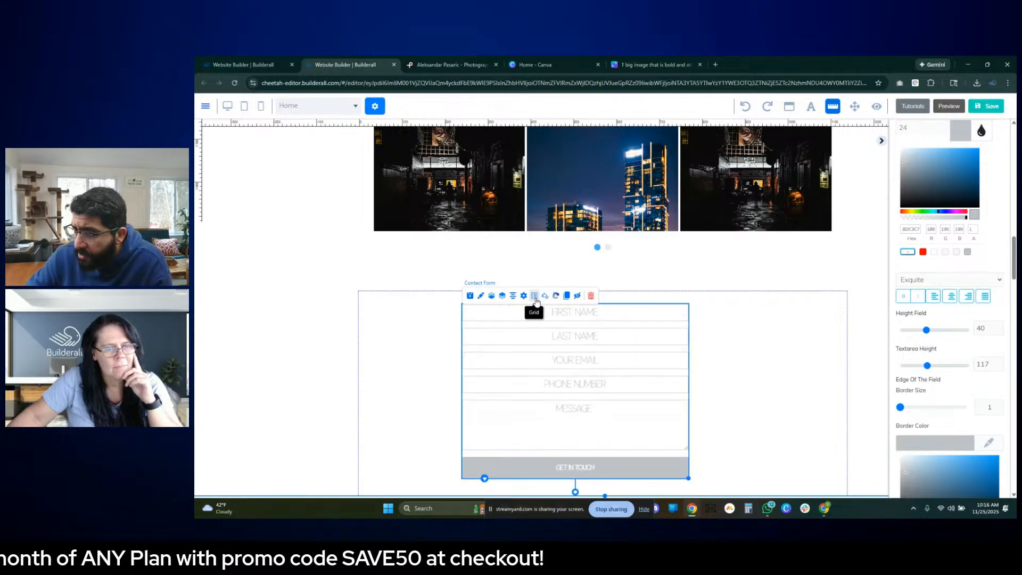
- Centre the narrowed contact form in its panel and set its field height to 41 and textarea height to 113
left_click_drag(597, 389, 624, 391)
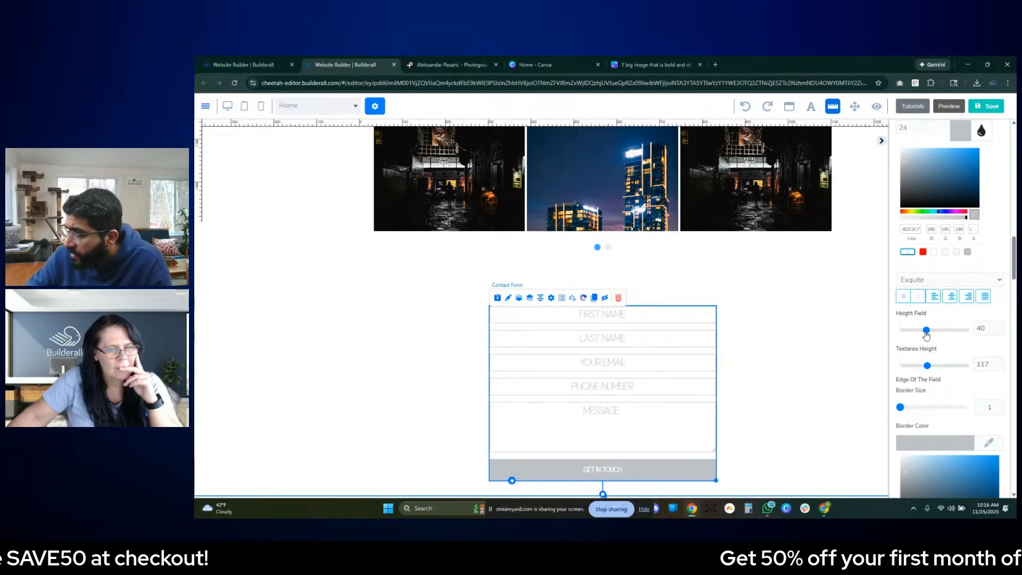
left_click_drag(925, 333, 929, 336)
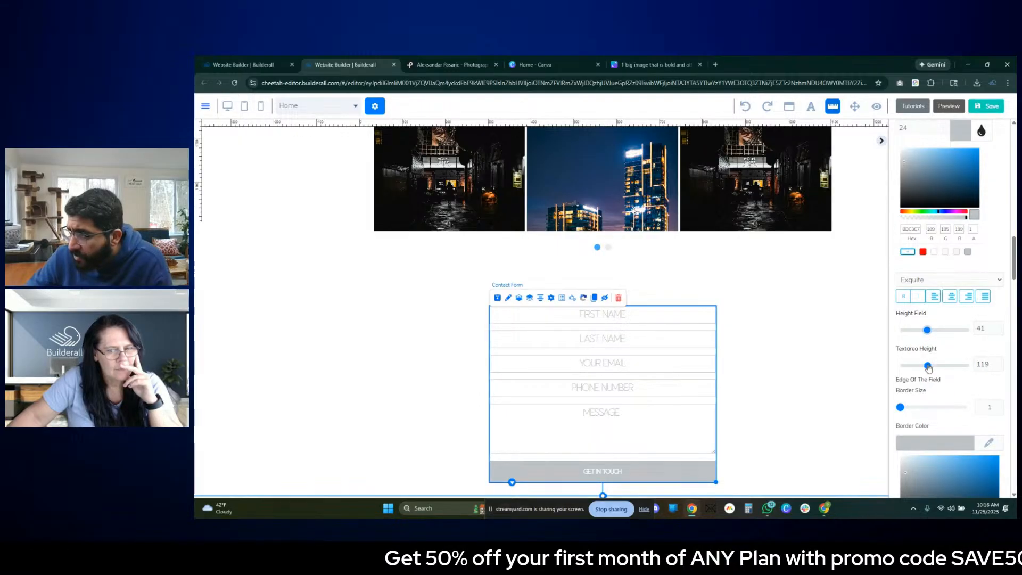
left_click_drag(927, 365, 927, 369)
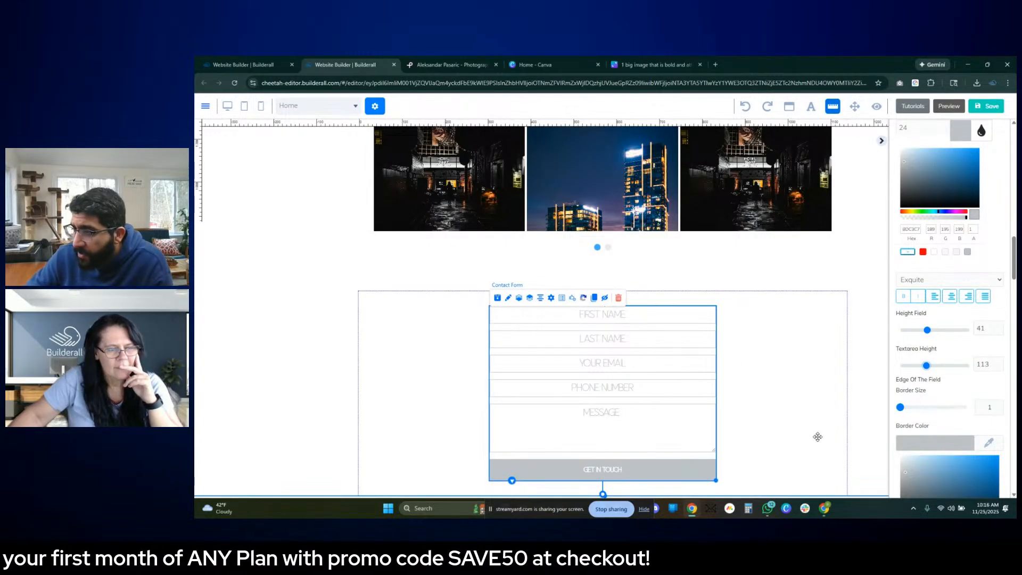
scroll(952, 370, "down", 5)
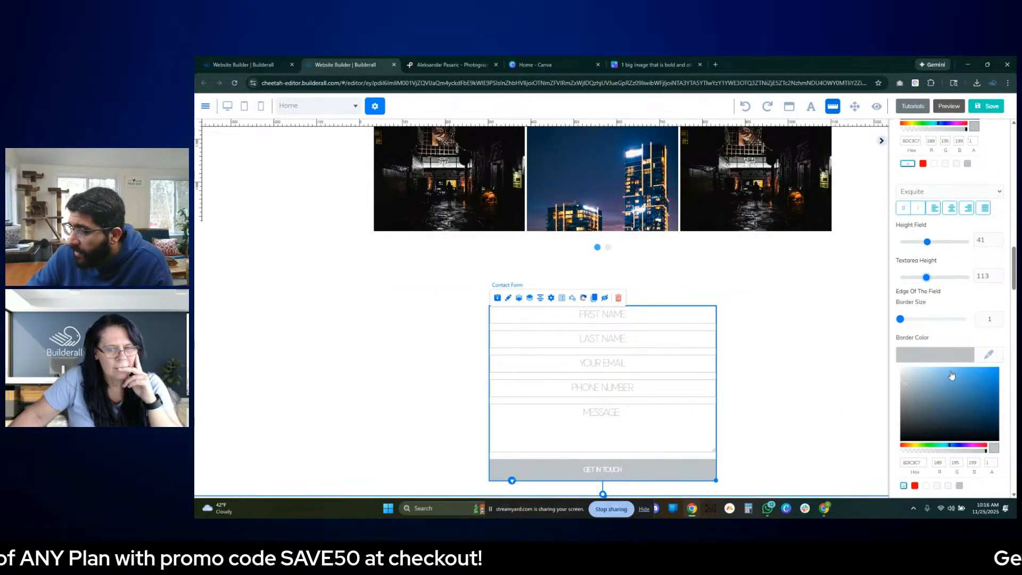
scroll(952, 375, "down", 3)
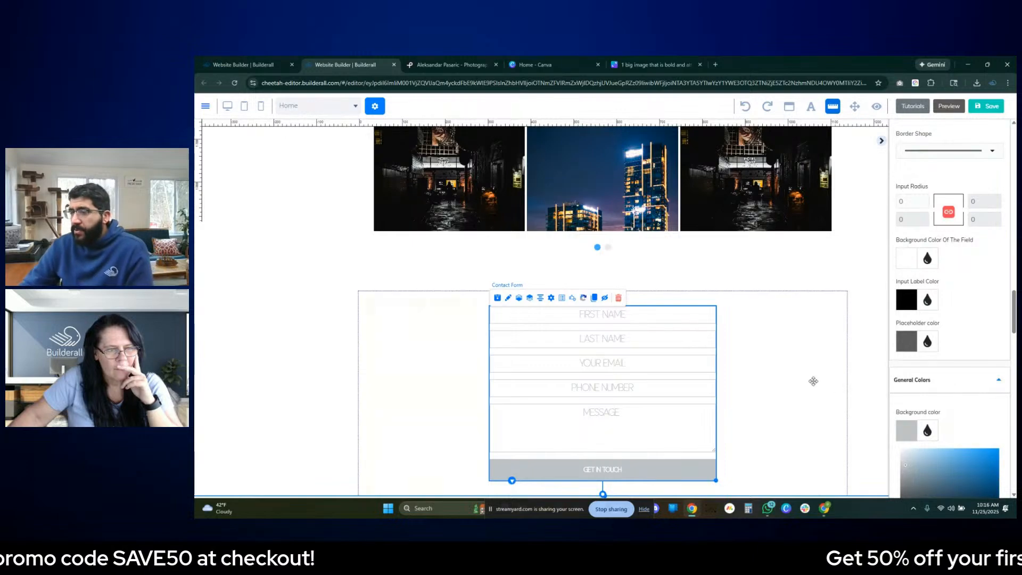
left_click(718, 373)
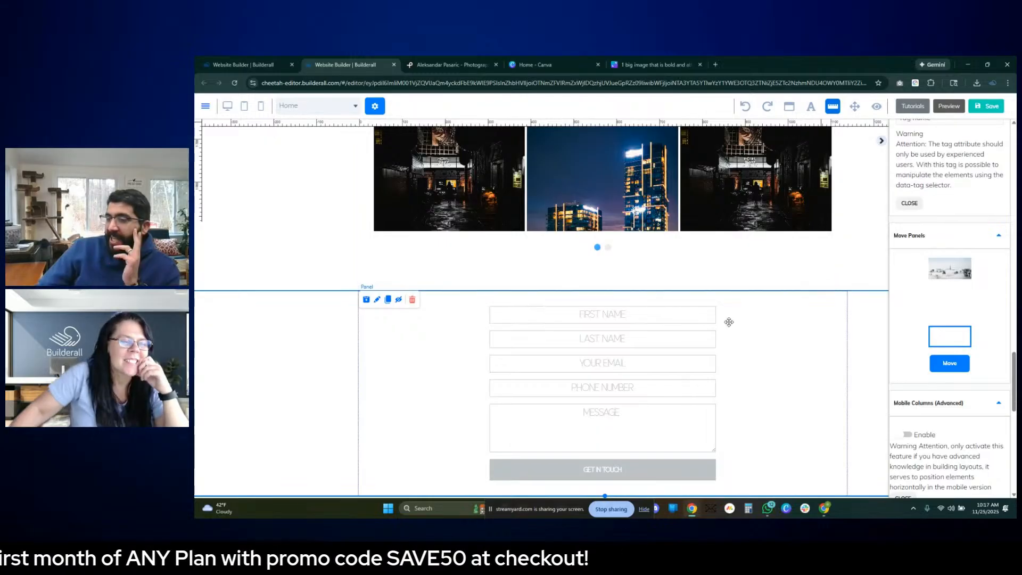
- Reduce the width of the contact form's GET IN TOUCH button to 50
left_click(670, 393)
left_click(970, 268)
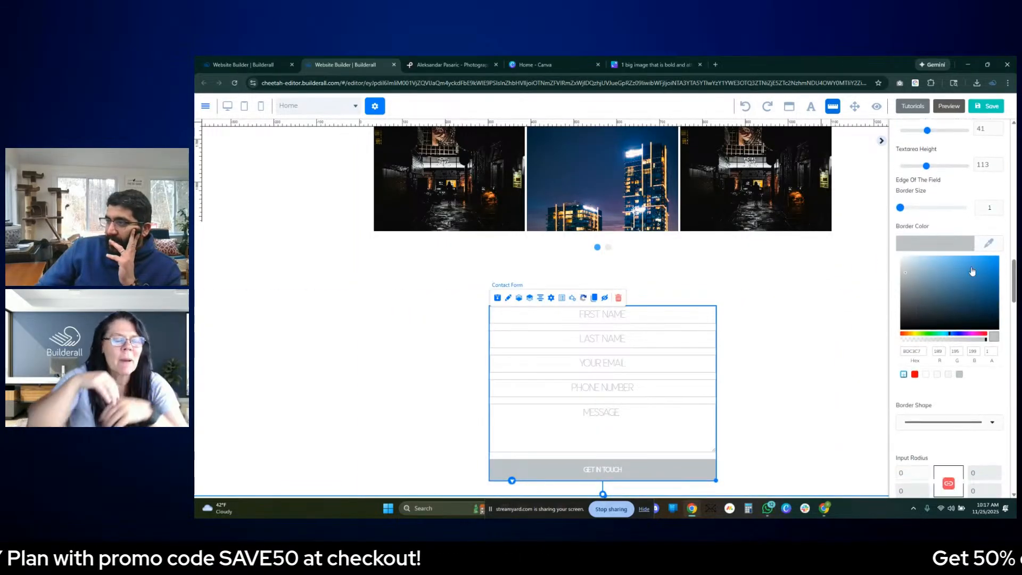
scroll(972, 271, "up", 1)
scroll(972, 271, "up", 8)
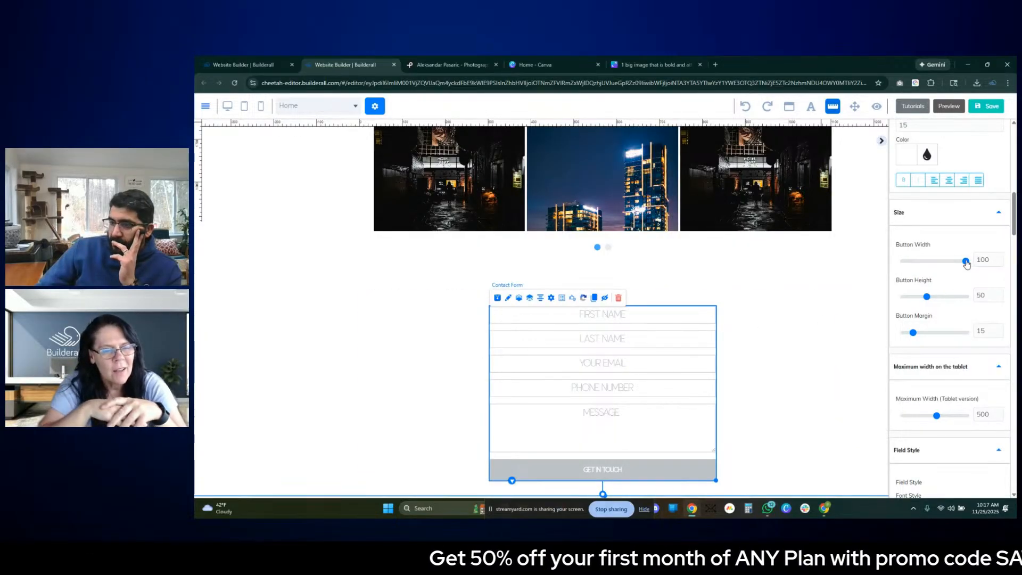
left_click_drag(966, 262, 923, 264)
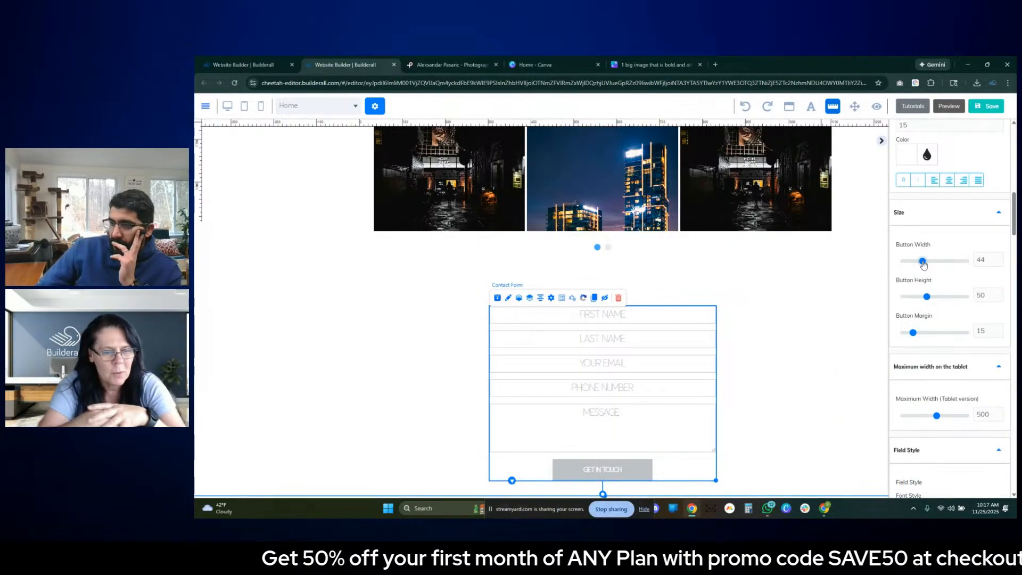
left_click_drag(923, 262, 927, 263)
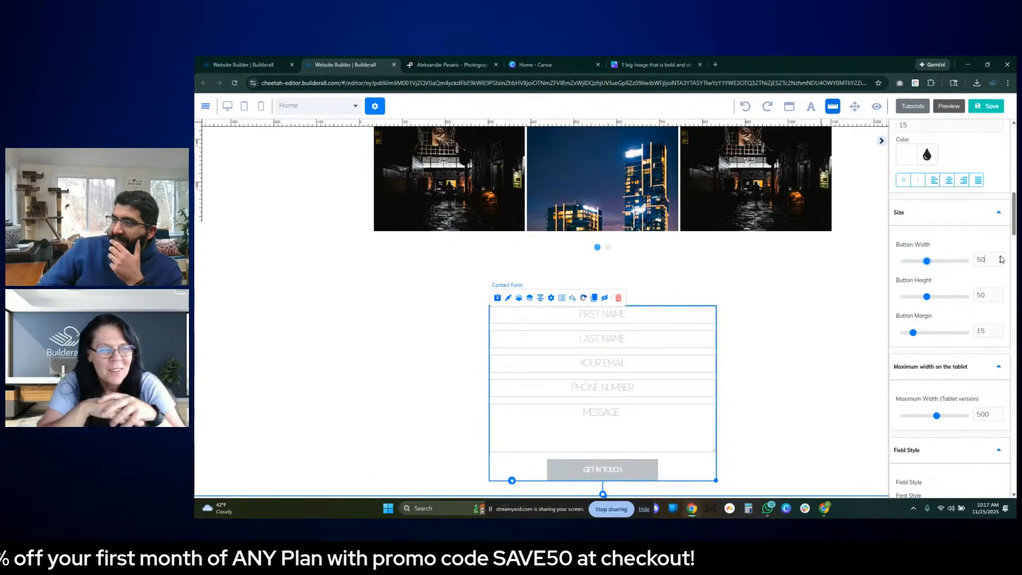
left_click(865, 306)
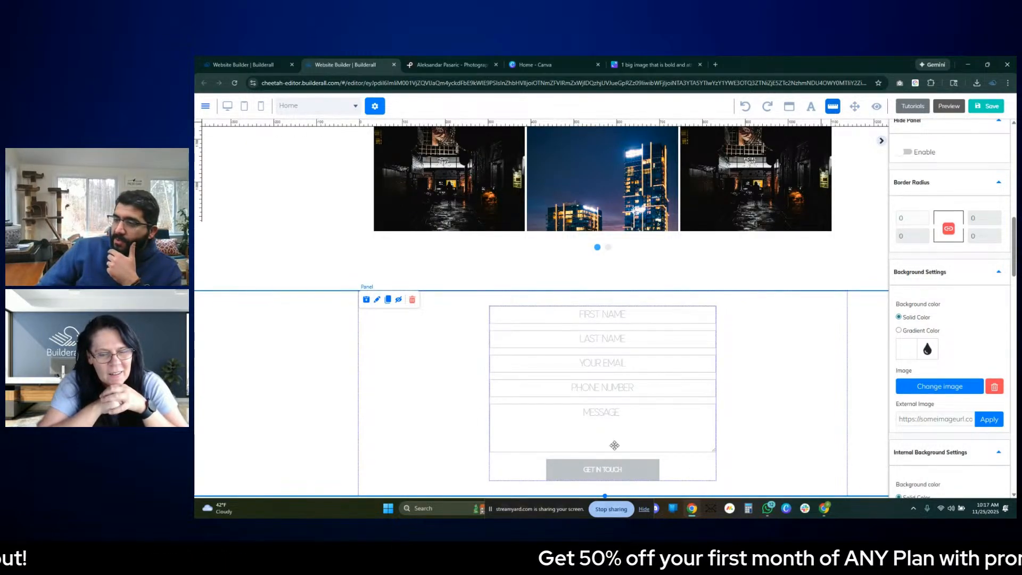
left_click(638, 468)
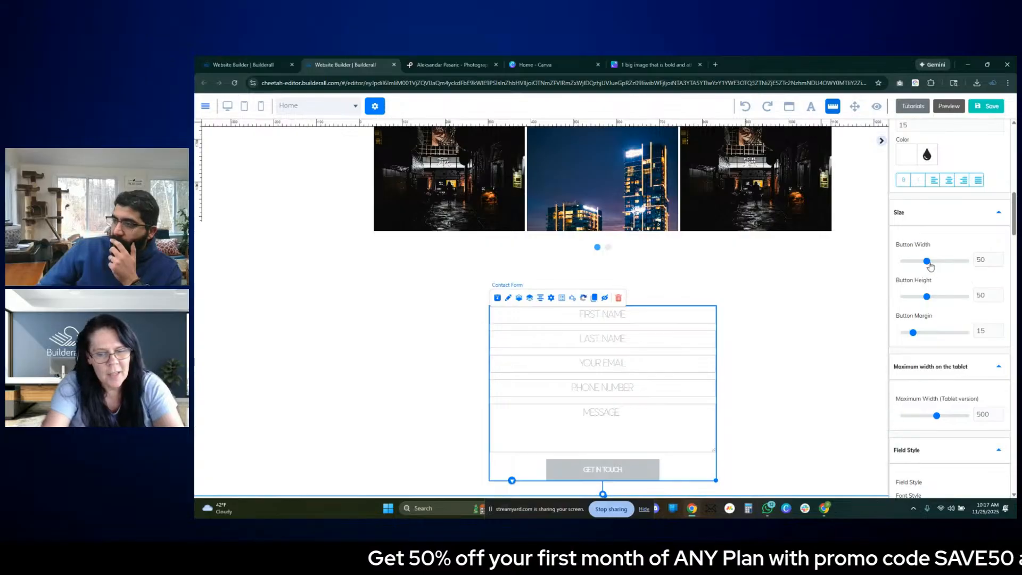
- Try the GET IN TOUCH button at a width of 100, and set its width back to 50
left_click_drag(927, 261, 966, 261)
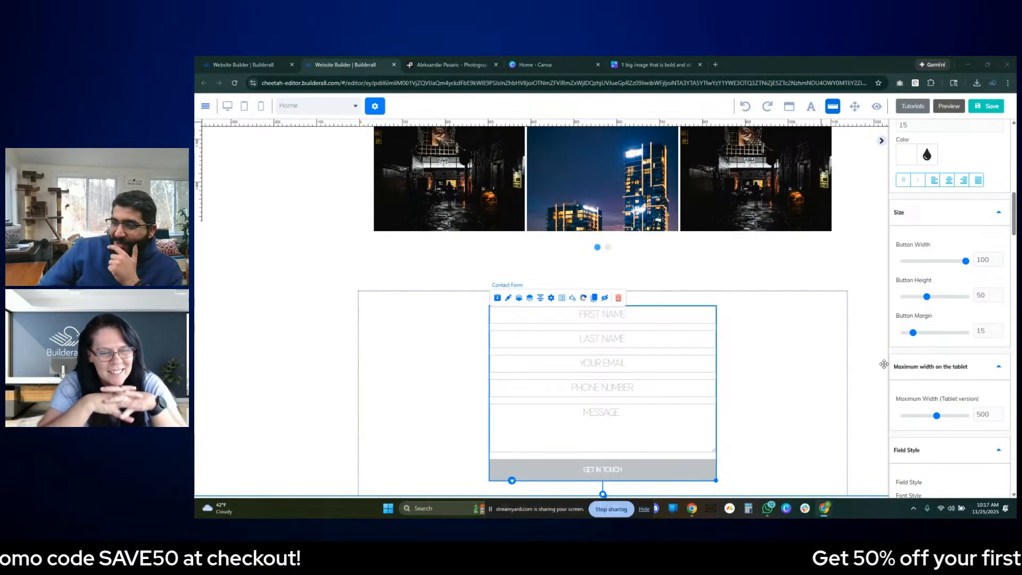
left_click(869, 299)
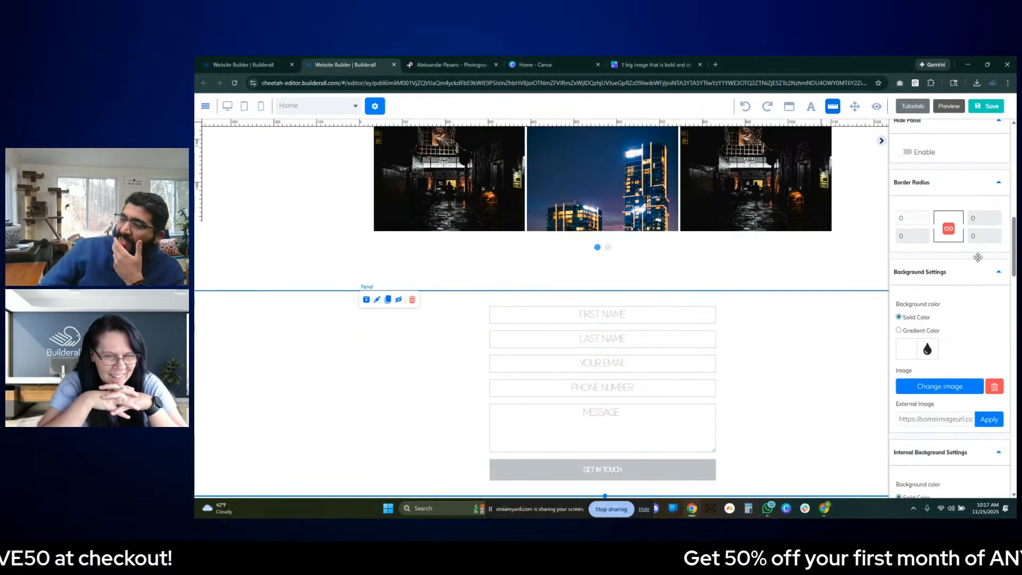
left_click(613, 418)
double_click(983, 259)
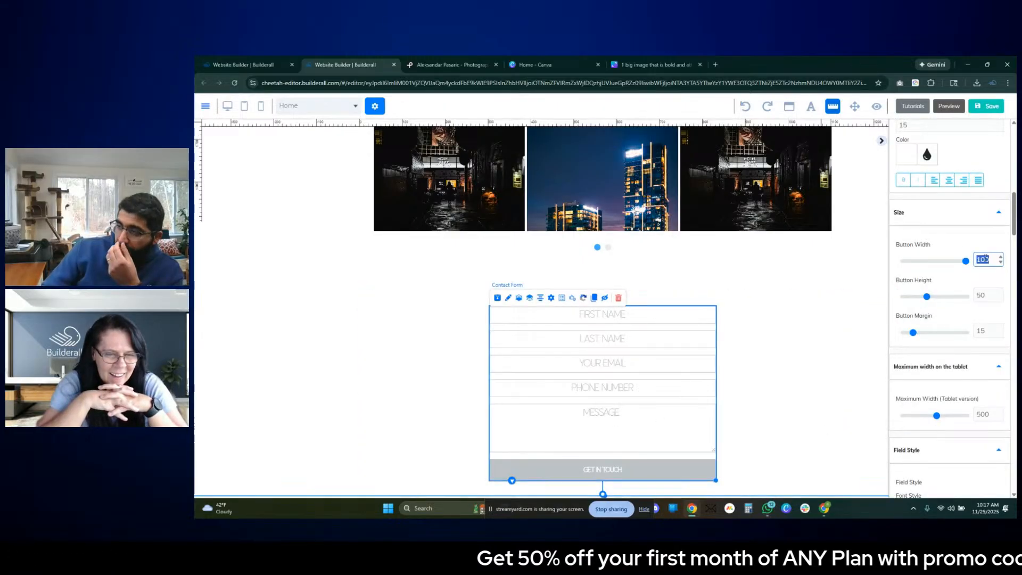
type("50")
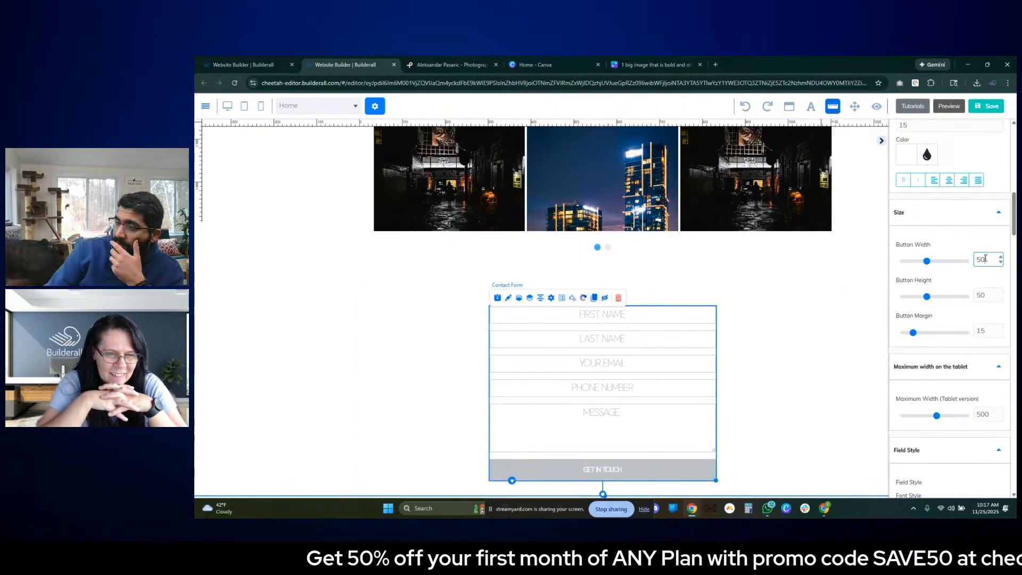
left_click(817, 288)
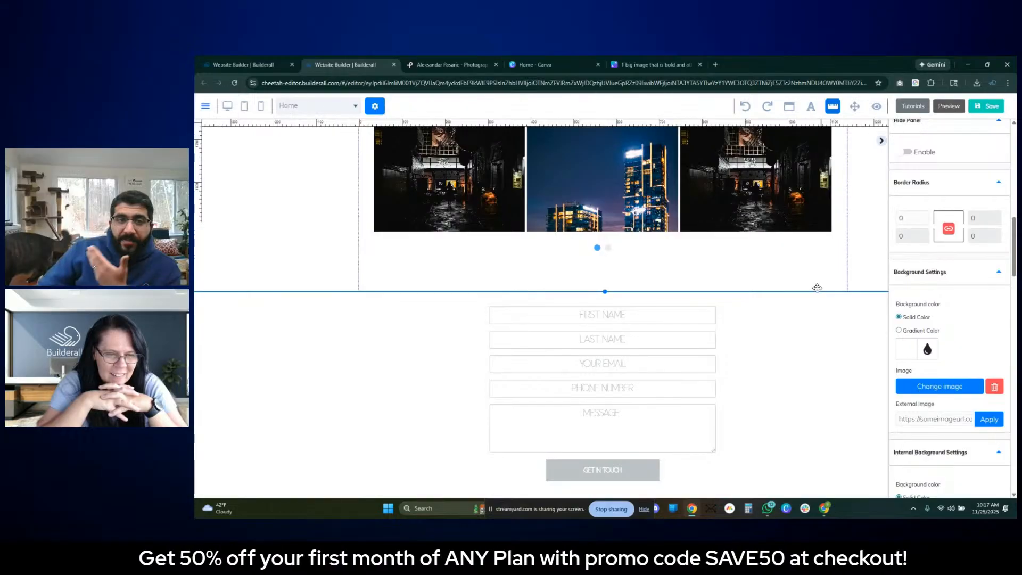
left_click(762, 373)
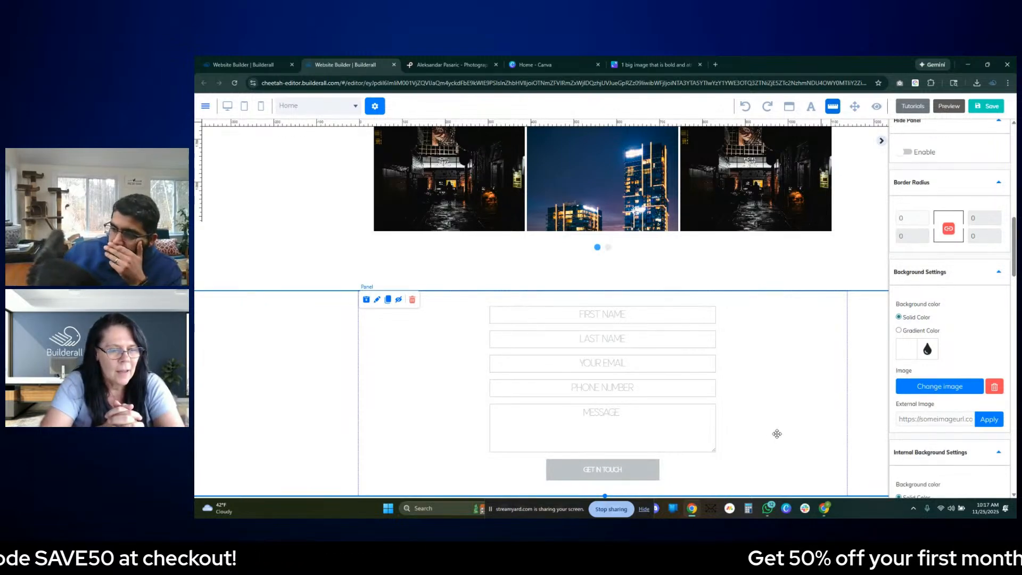
scroll(784, 424, "up", 3)
scroll(828, 310, "down", 3)
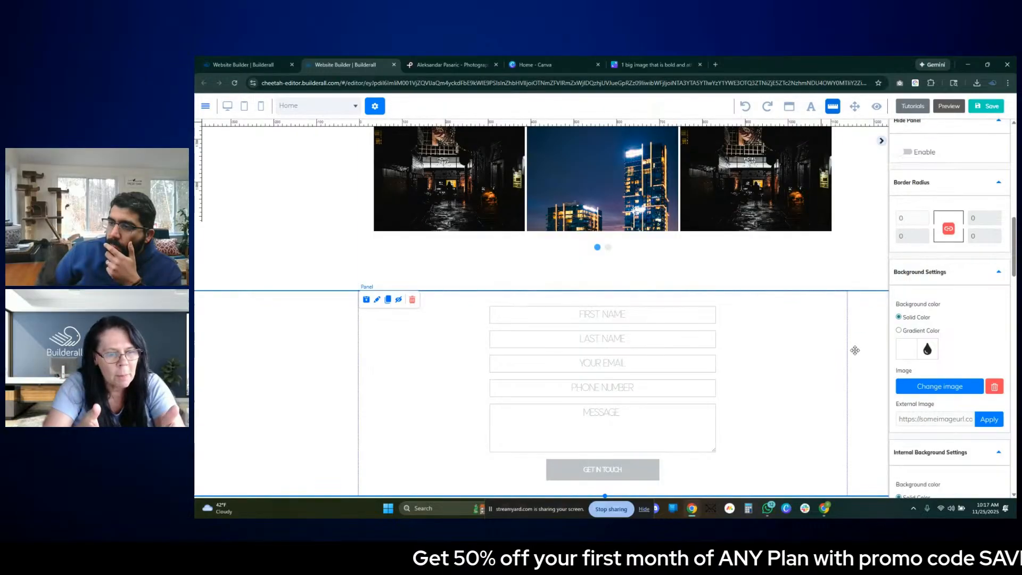
scroll(858, 345, "up", 6)
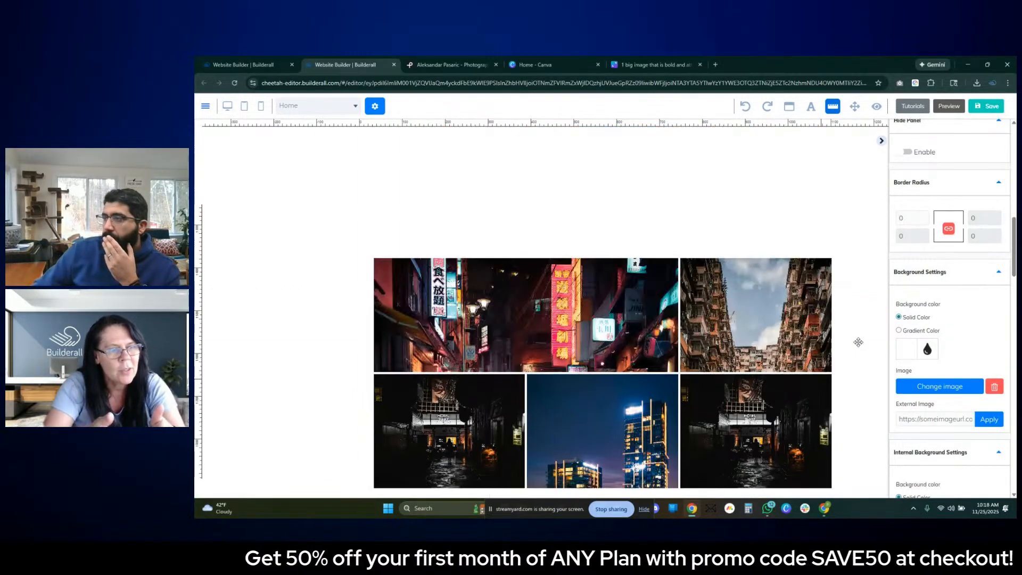
scroll(858, 345, "down", 6)
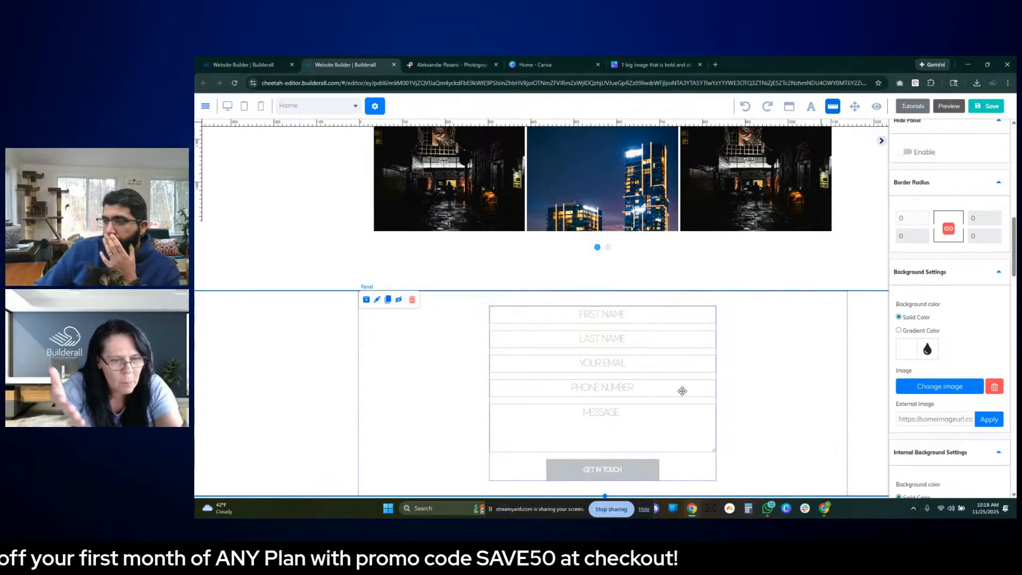
scroll(838, 304, "up", 6)
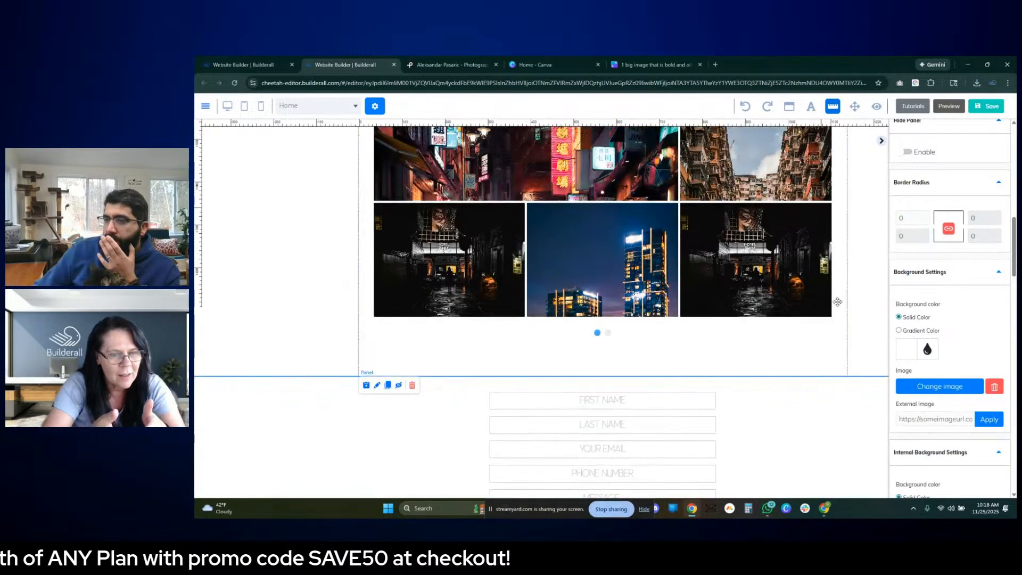
scroll(844, 299, "down", 6)
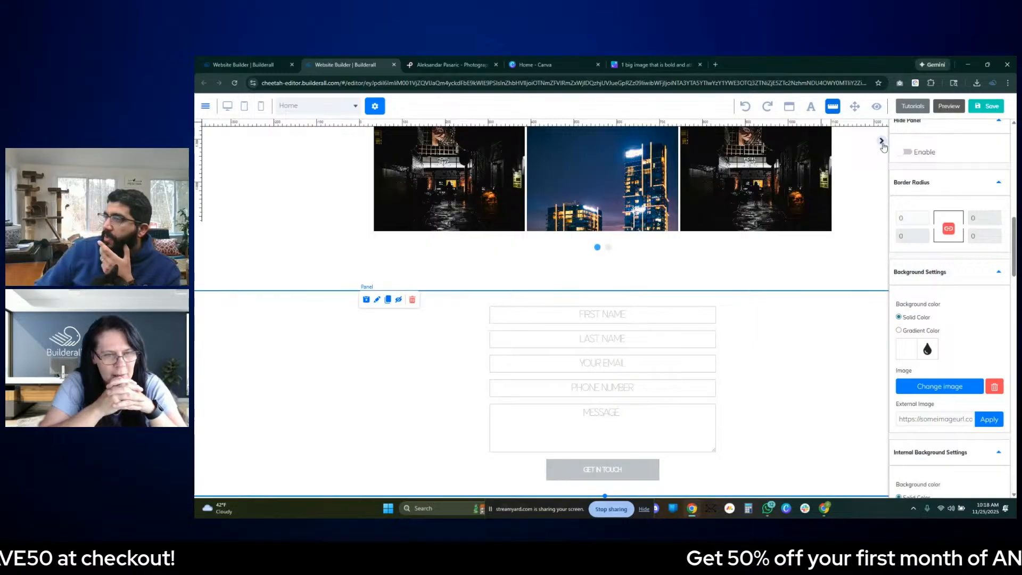
- Add a blank panel below the contact form and delete its placeholder text box
scroll(932, 157, "up", 5)
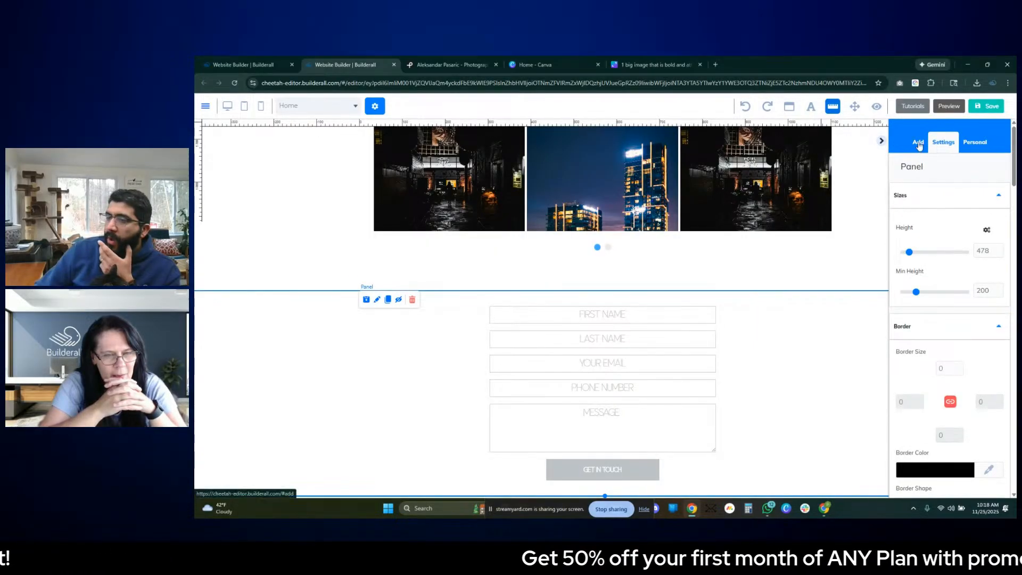
left_click(919, 150)
left_click(929, 168)
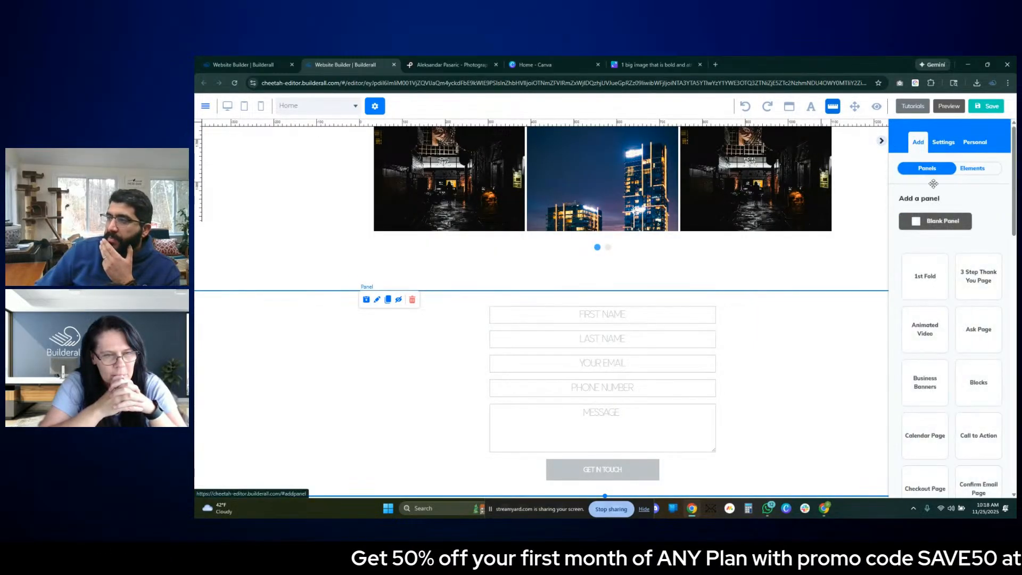
left_click(931, 229)
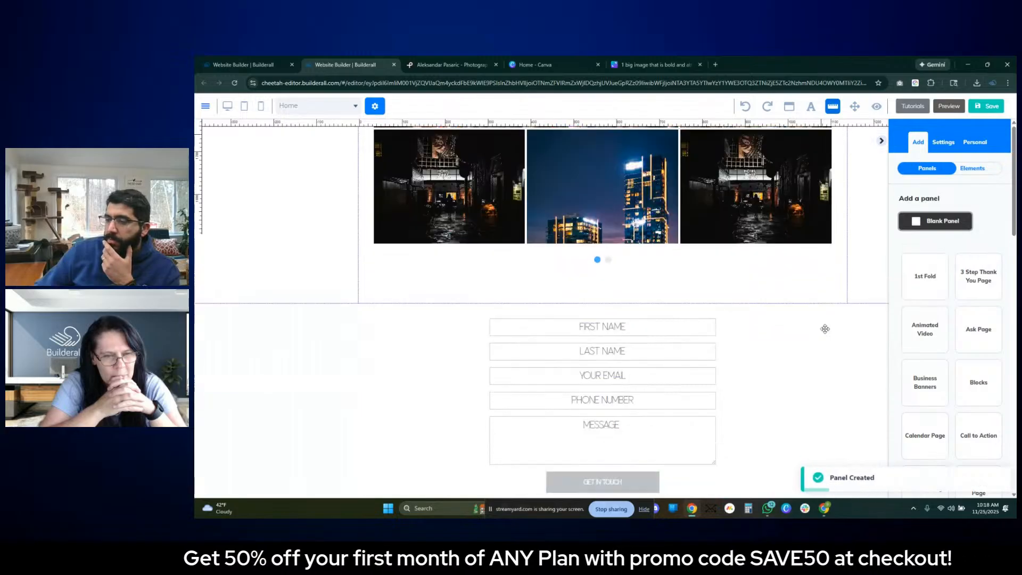
left_click(527, 371)
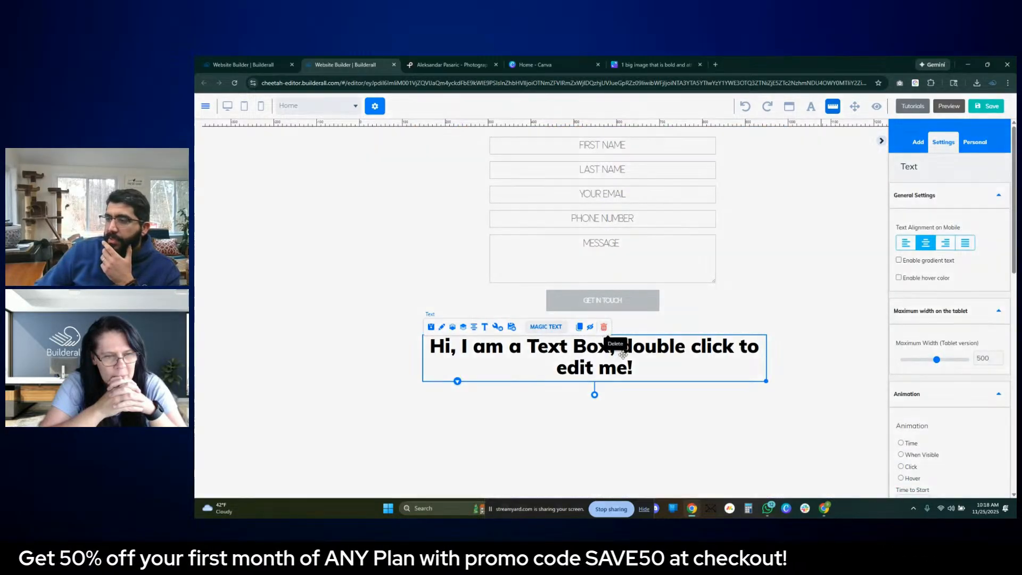
key("Delete")
- Shorten the new blank panel to a height of 280 and set its solid background colour to the saved grey BDC3C7
left_click(597, 307)
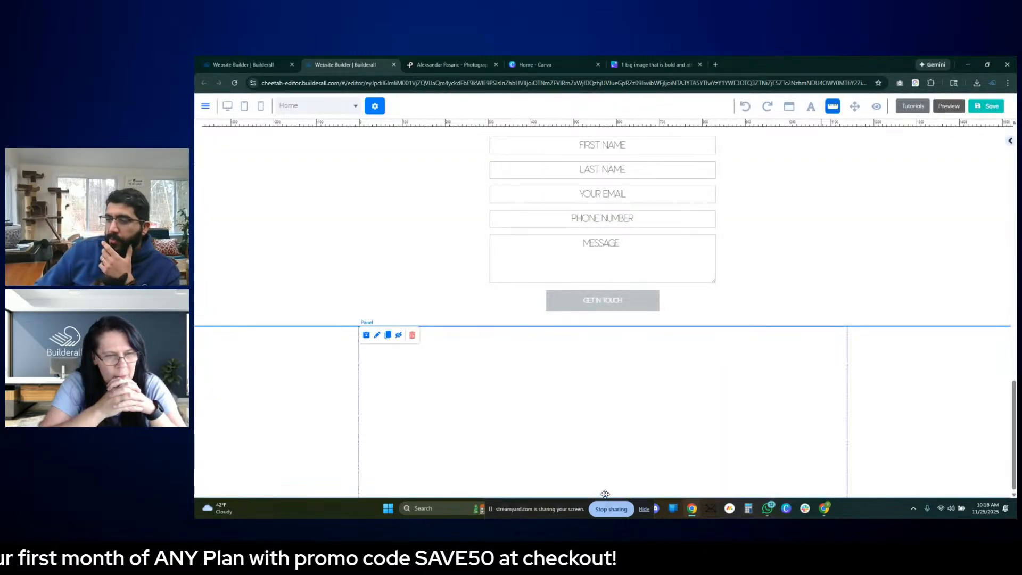
left_click_drag(605, 481, 600, 445)
left_click(377, 384)
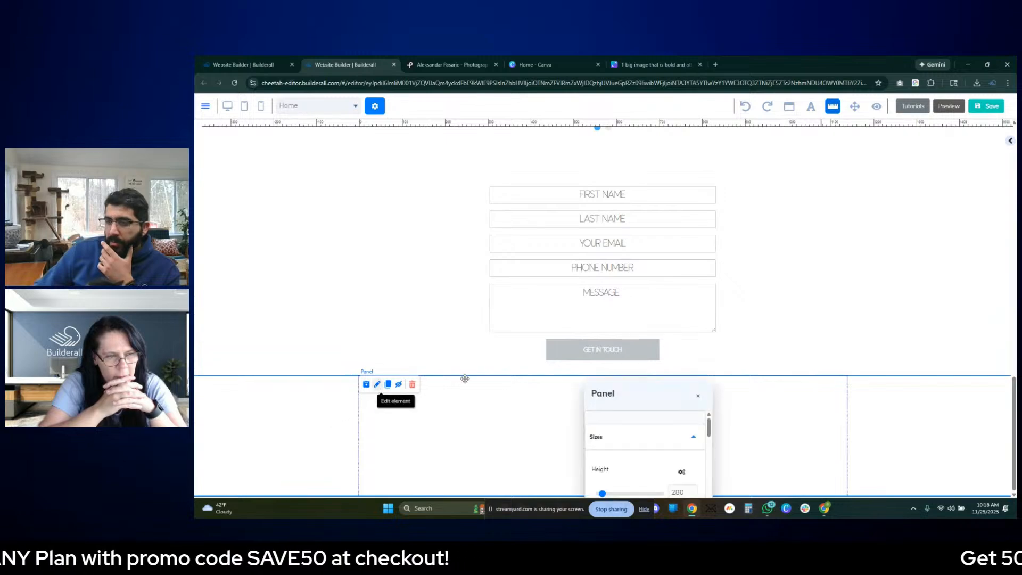
left_click_drag(657, 393, 855, 168)
scroll(837, 312, "down", 2)
scroll(838, 312, "down", 4)
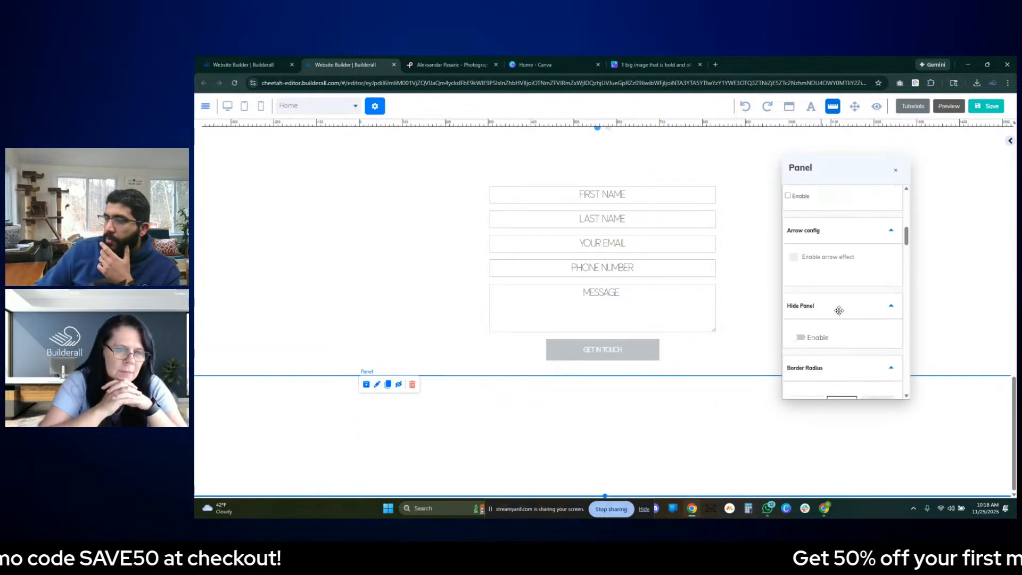
scroll(823, 325, "down", 4)
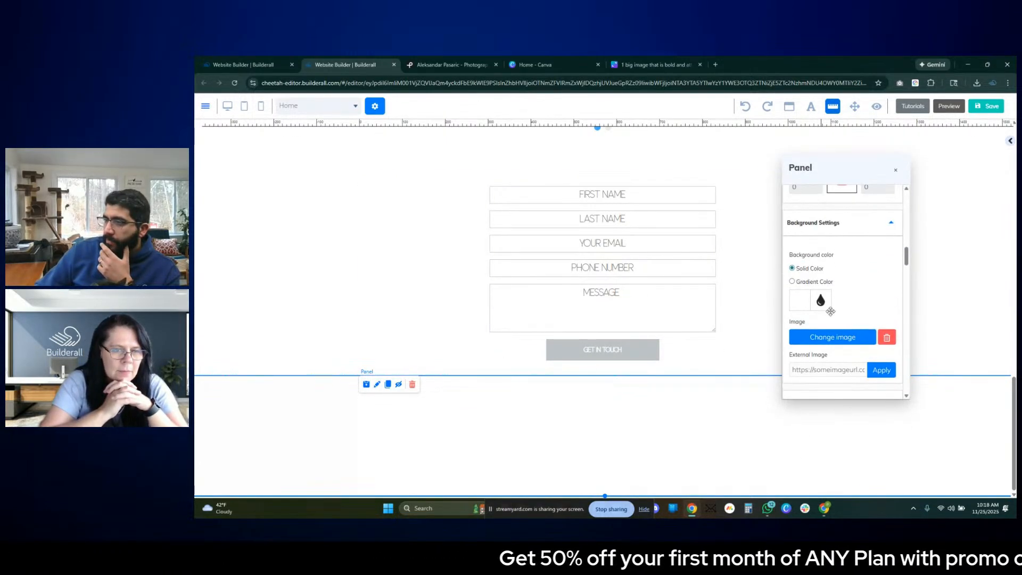
left_click(796, 301)
scroll(862, 317, "down", 2)
left_click(852, 308)
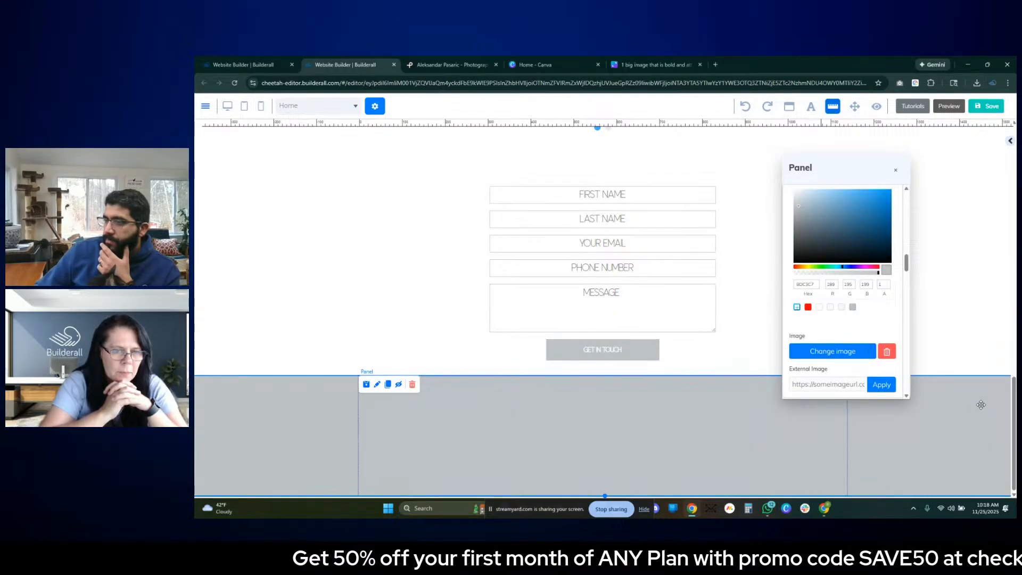
- Extend the contact form's panel slightly downward to leave more space between the GET IN TOUCH button and the grey panel
left_click(703, 374)
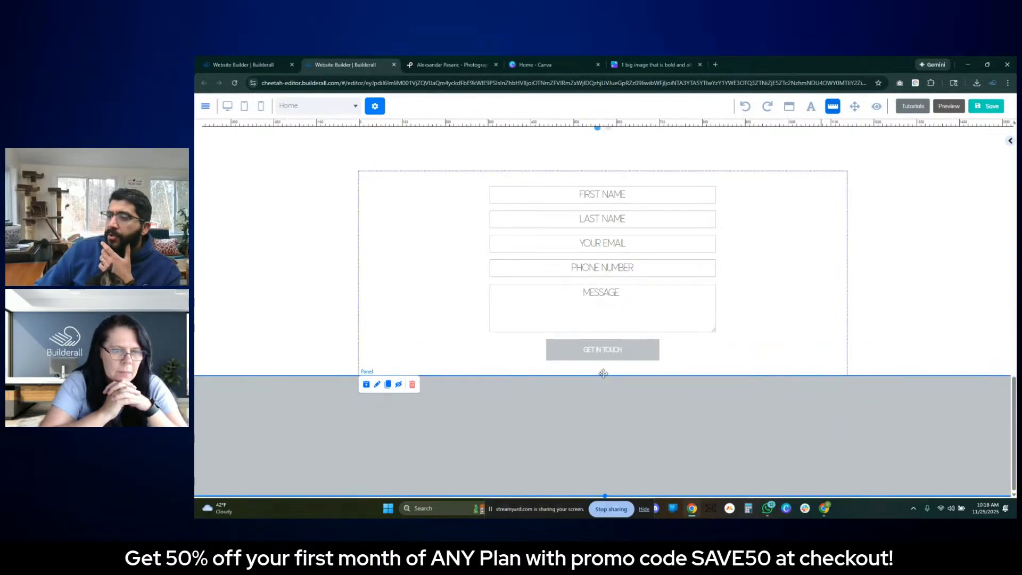
left_click_drag(605, 376, 607, 395)
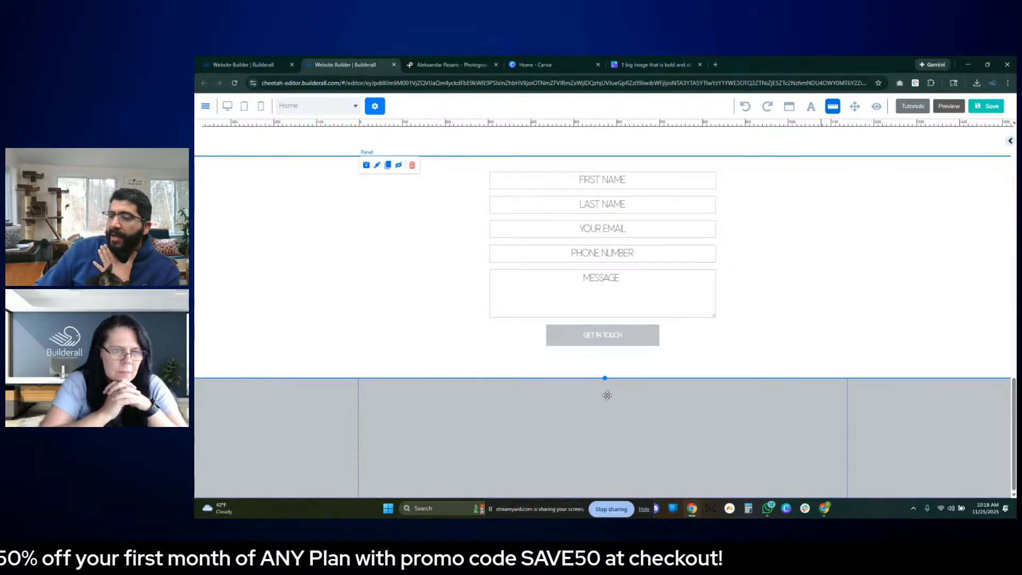
left_click(862, 394)
- Save and republish the website, opening its live page, and return to the editor
scroll(755, 386, "up", 6)
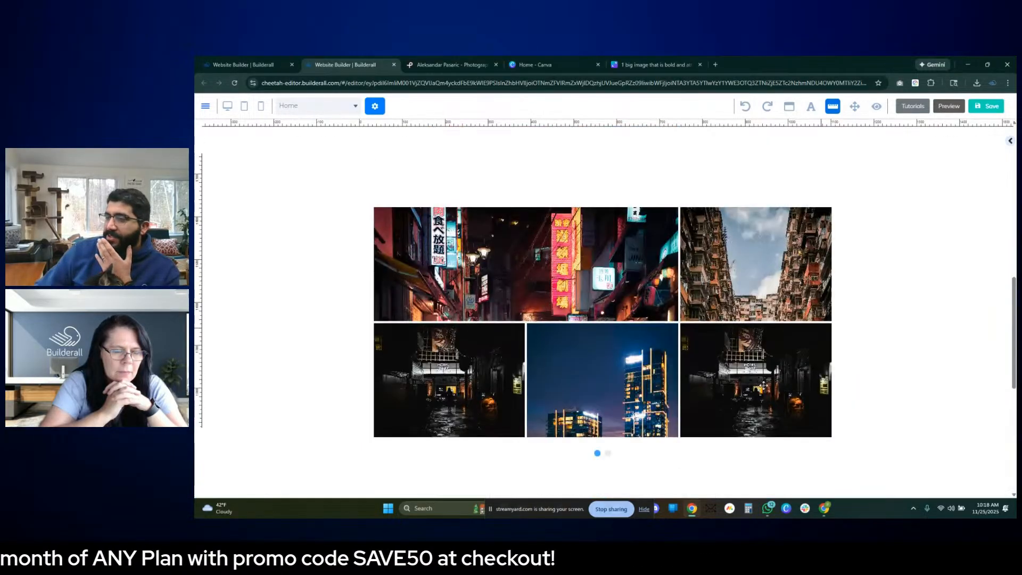
scroll(763, 384, "up", 6)
left_click(982, 106)
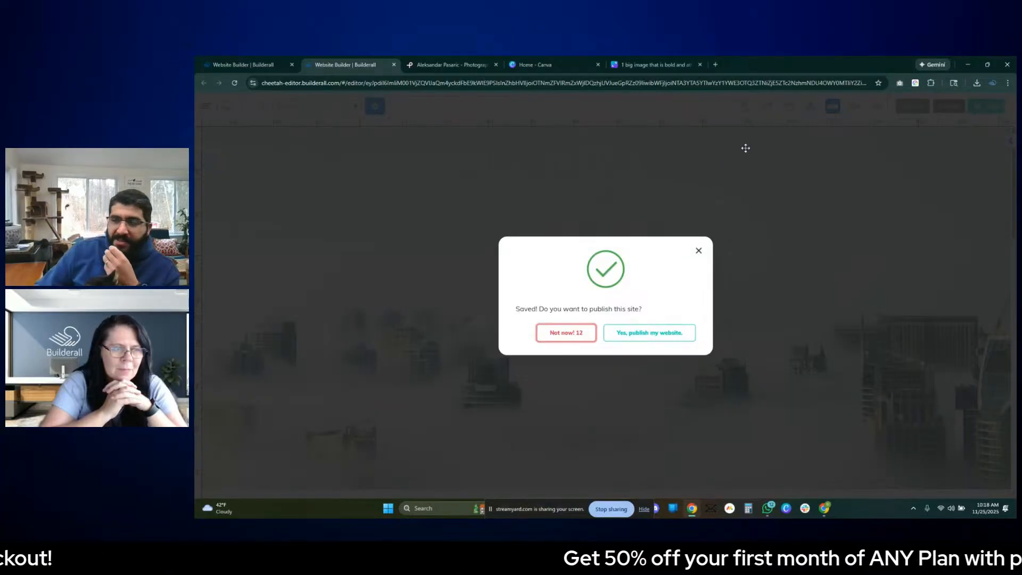
left_click(665, 334)
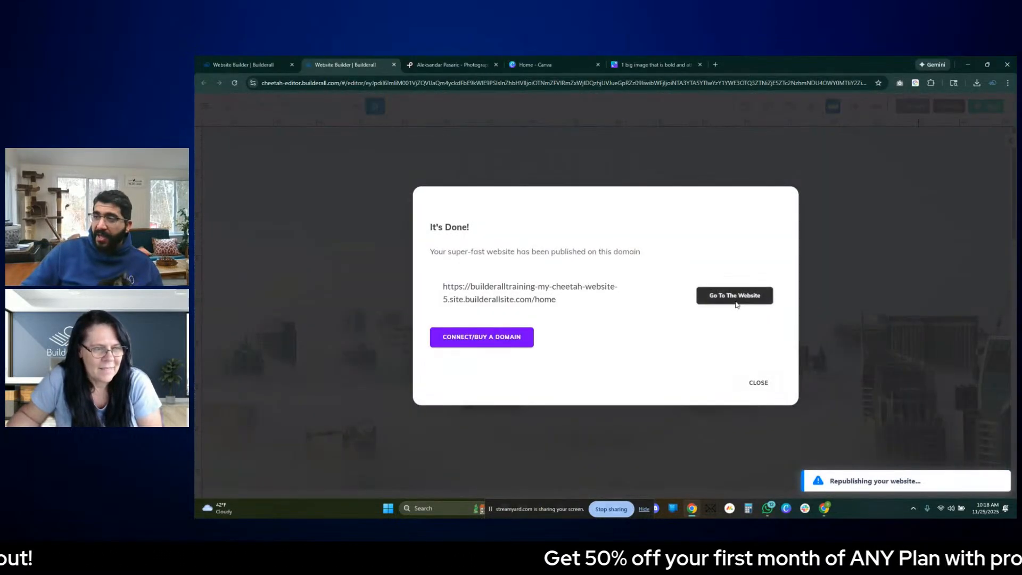
left_click(735, 296)
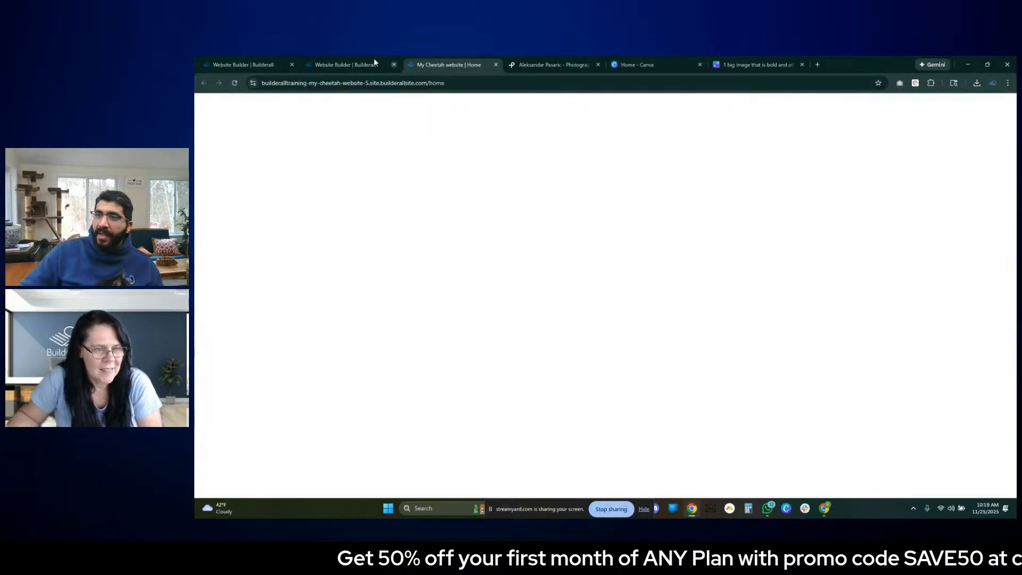
left_click(373, 60)
left_click(758, 383)
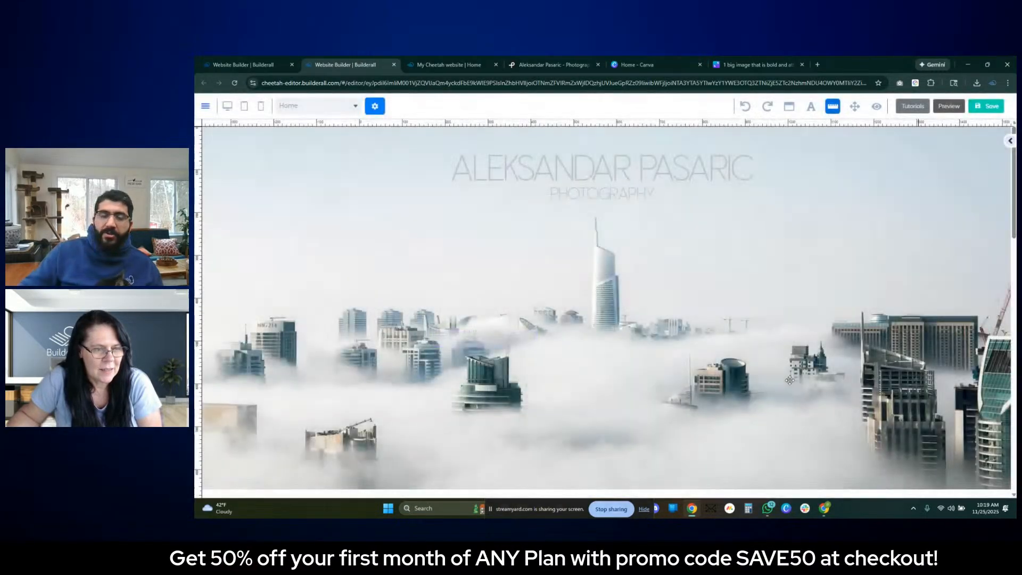
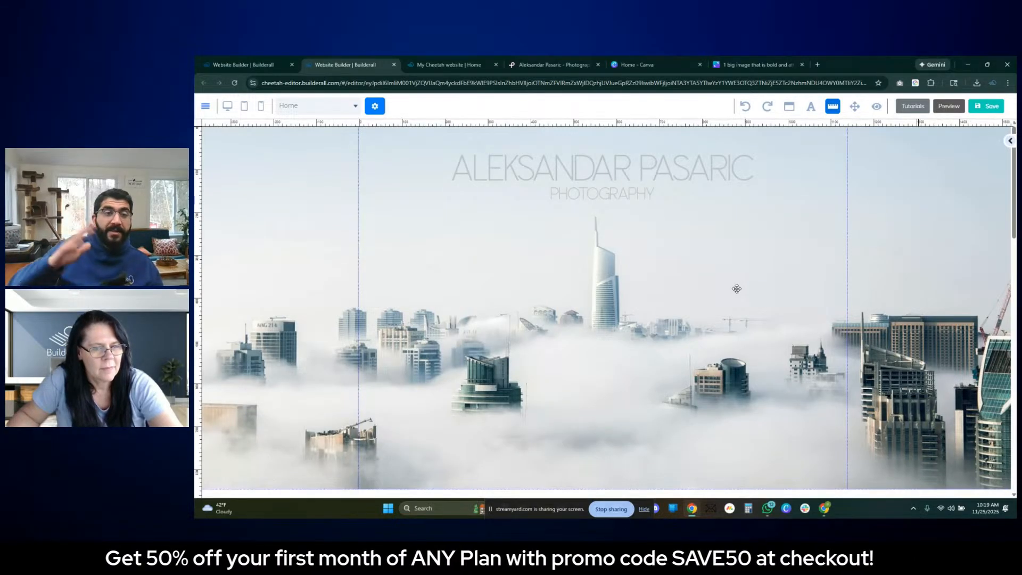
- Switch to the published website and inspect the photographer's name heading and the PHOTOGRAPHY subtitle in the header
scroll(754, 302, "down", 12)
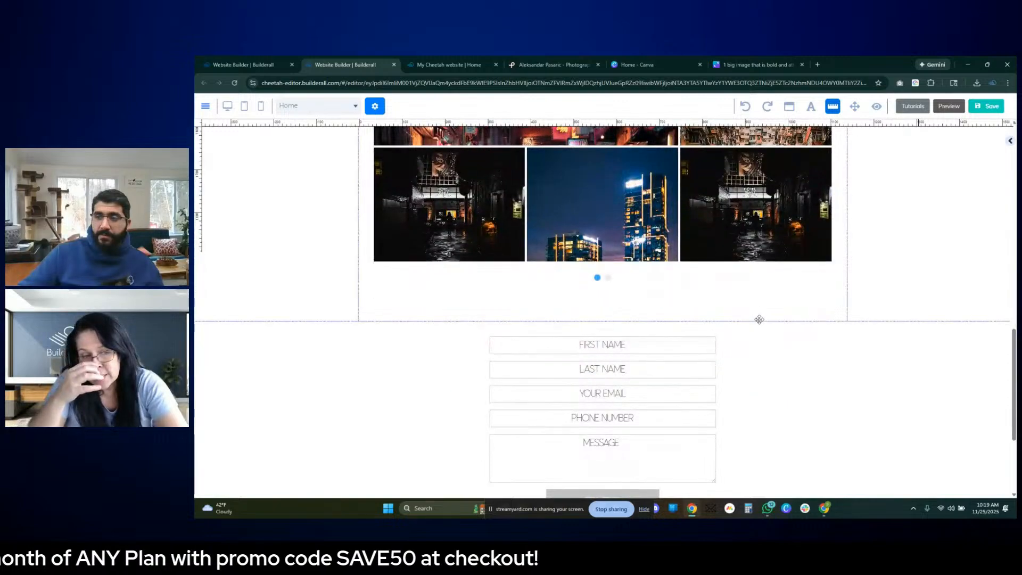
scroll(760, 320, "down", 3)
left_click(462, 69)
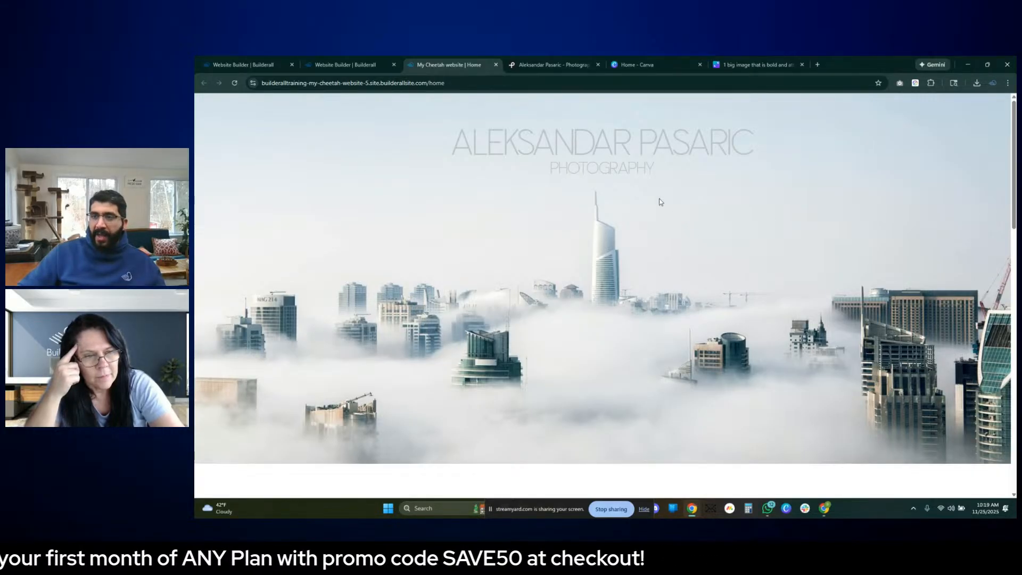
left_click_drag(452, 140, 779, 162)
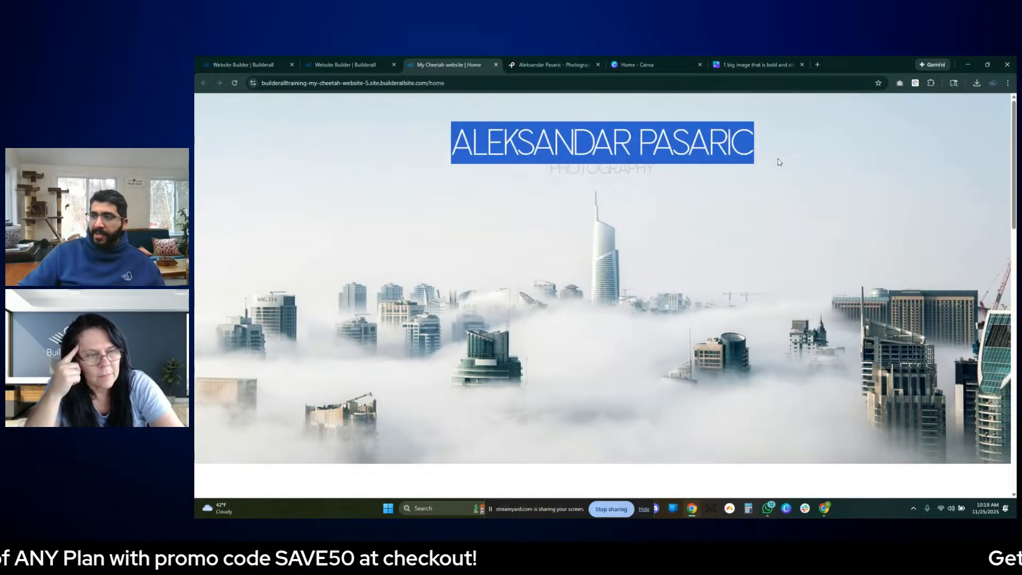
left_click(774, 170)
left_click_drag(658, 169, 549, 168)
left_click(766, 403)
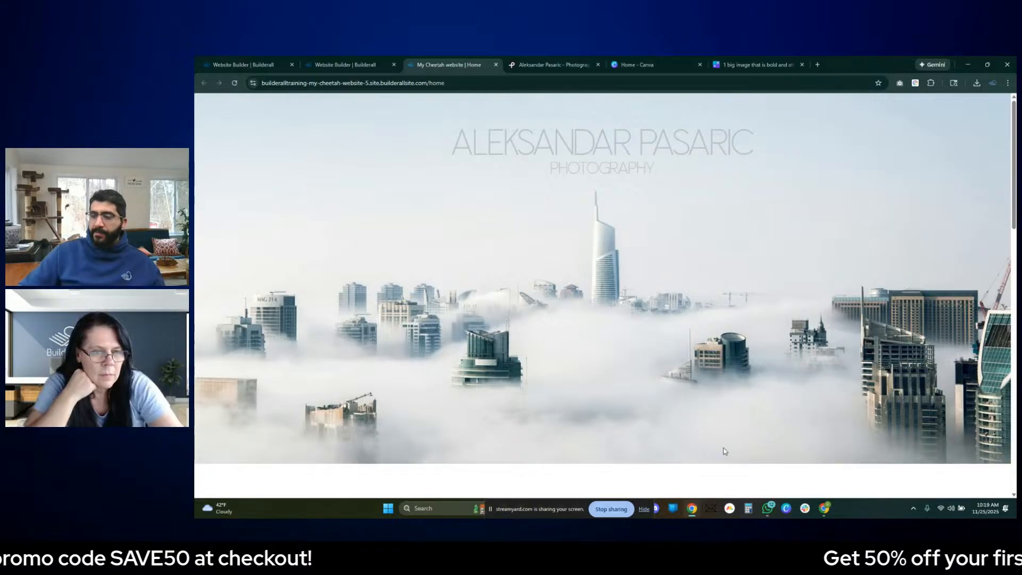
- Review the live page's hero image and the CITYSCAPES, LANDSCAPES and COMMERCIAL category cards
scroll(723, 451, "down", 2)
scroll(713, 439, "up", 2)
scroll(715, 435, "down", 1)
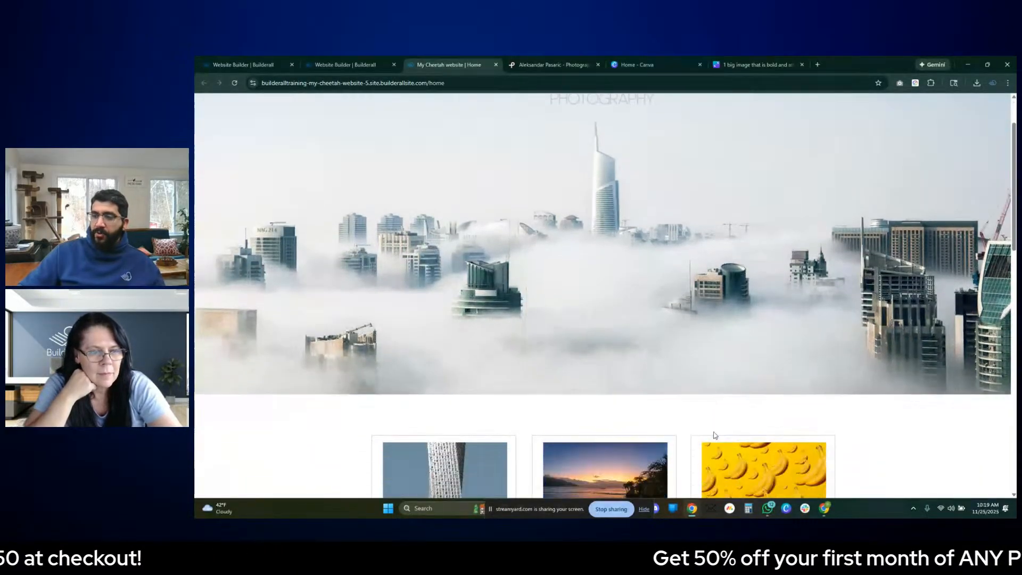
scroll(715, 436, "down", 4)
scroll(494, 286, "up", 1)
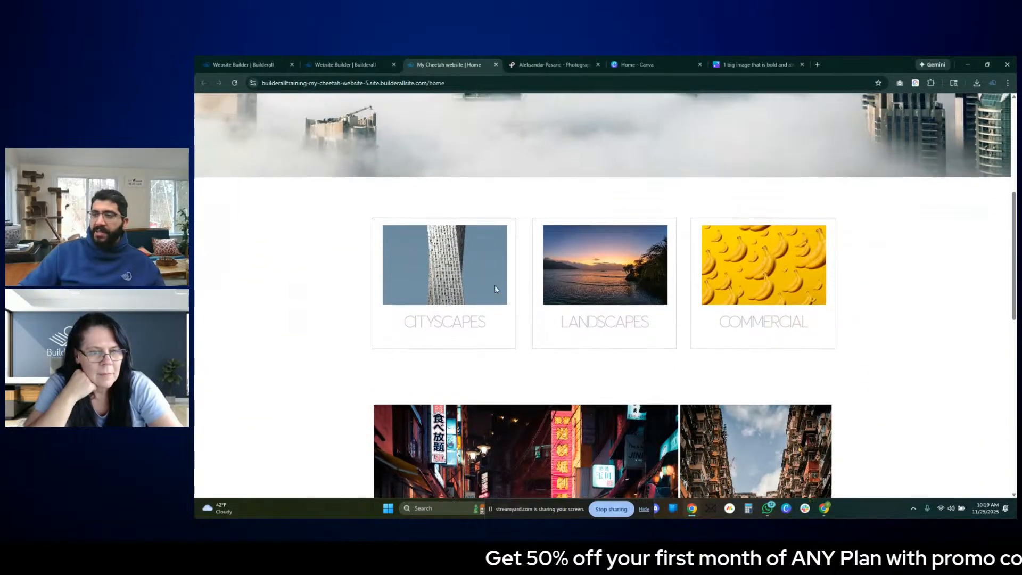
scroll(595, 325, "up", 6)
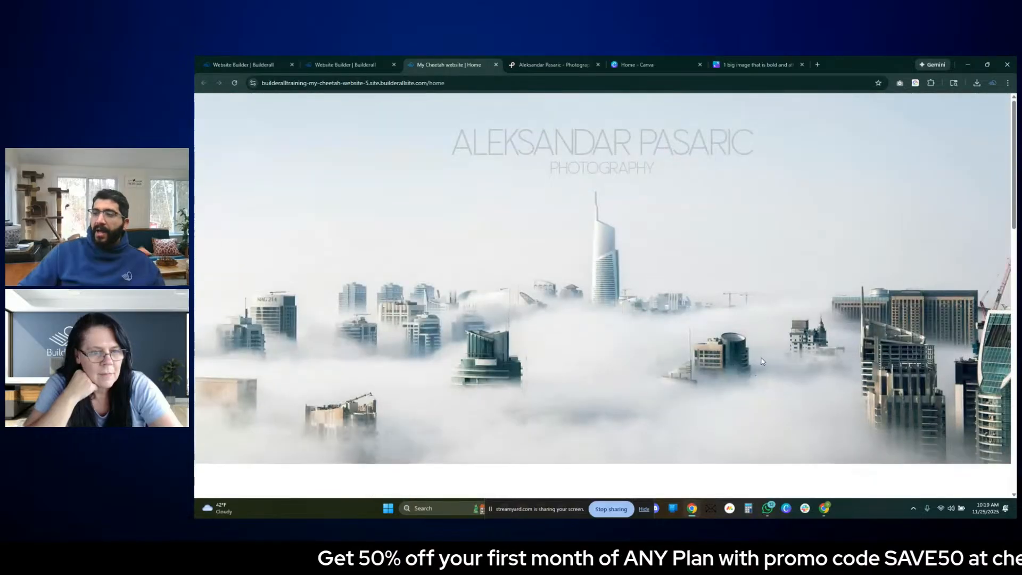
scroll(735, 375, "down", 5)
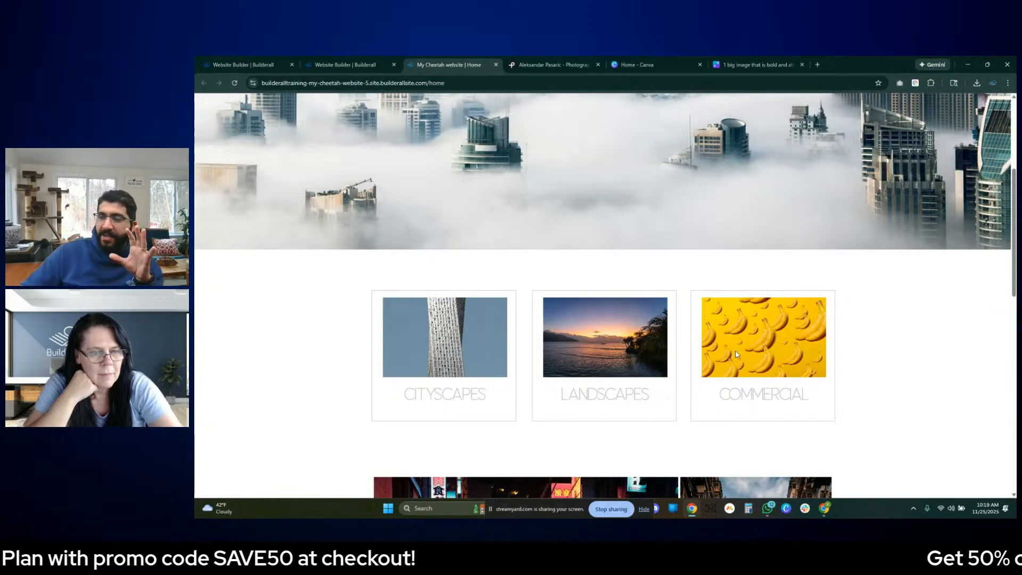
scroll(617, 337, "up", 4)
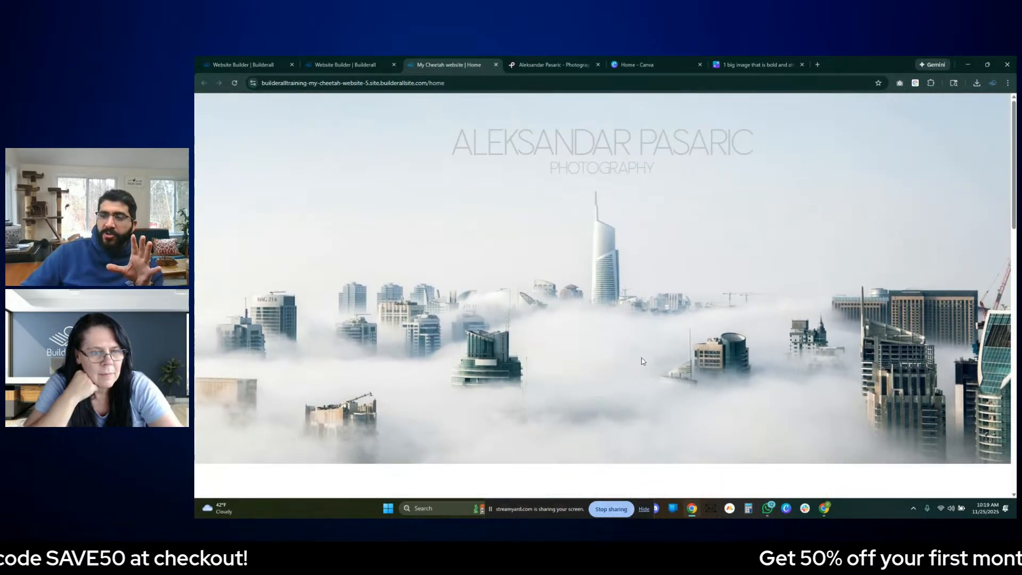
scroll(491, 209, "down", 8)
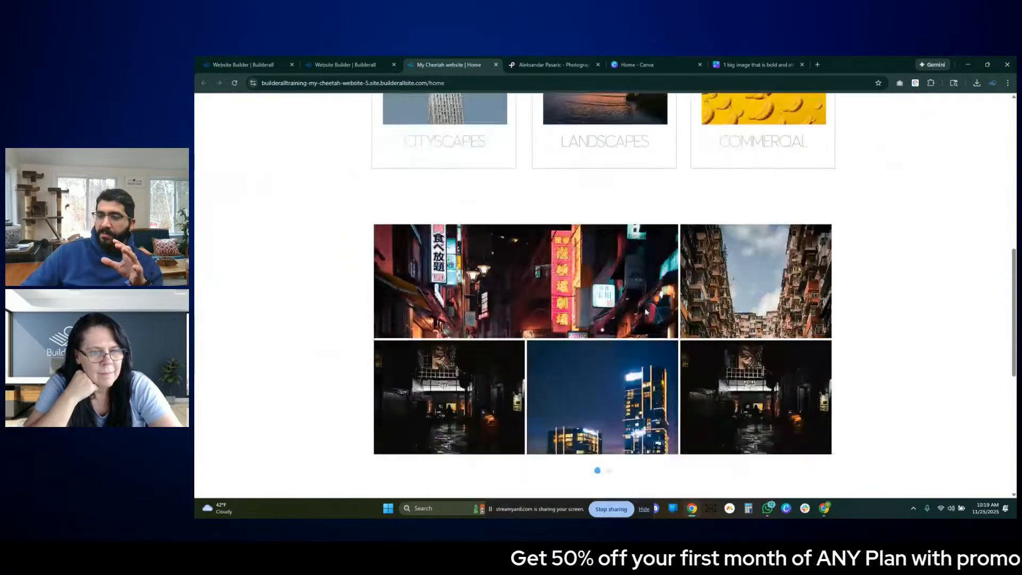
- Preview the neon street and lit twin towers photos enlarged from the gallery's first page, closing each one
left_click(631, 258)
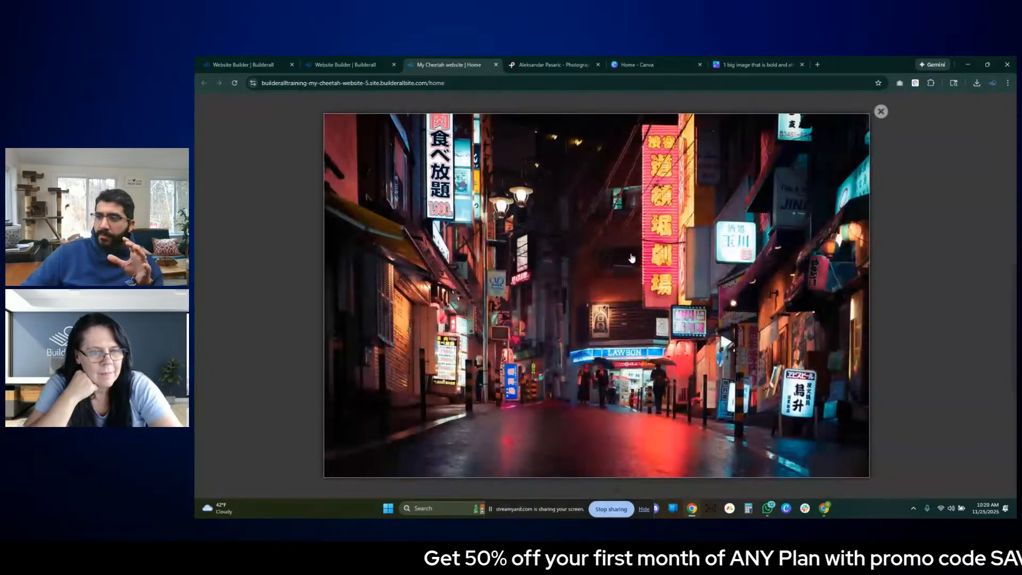
left_click(909, 240)
left_click(613, 359)
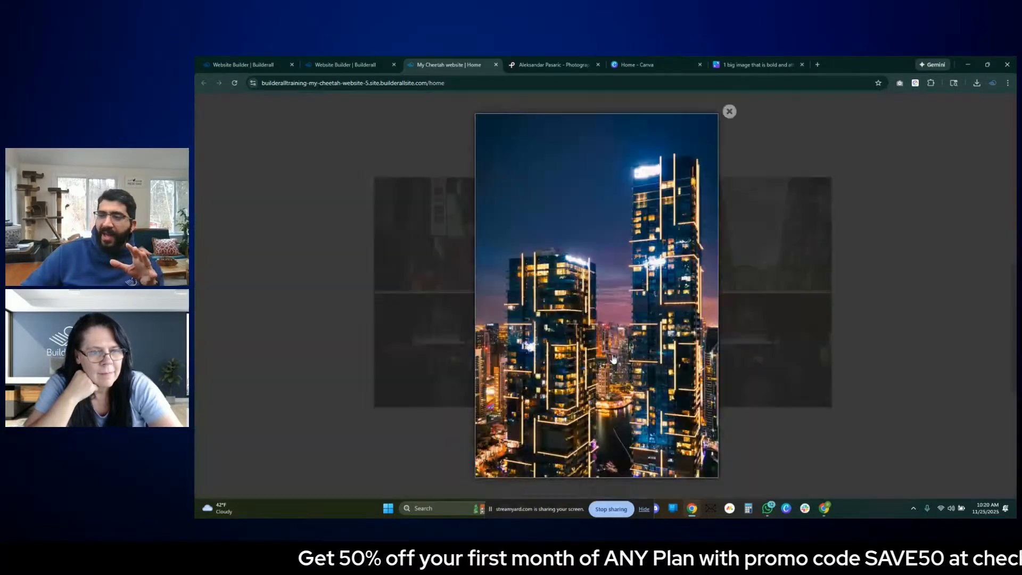
left_click(797, 281)
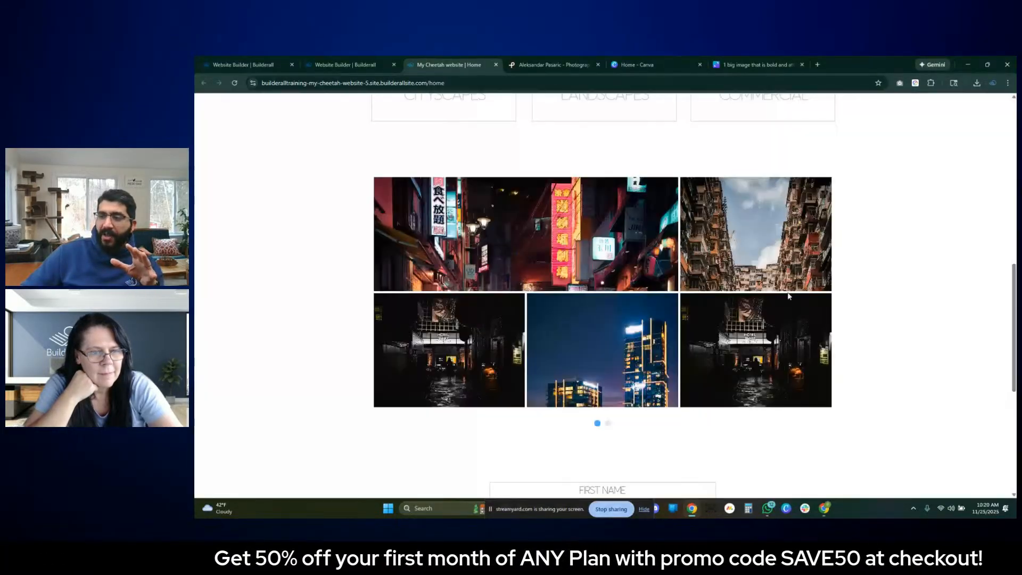
- Preview the foggy tower, night traffic and illuminated billboards photos on the gallery's second page, then return to its first page
left_click(608, 423)
left_click(560, 258)
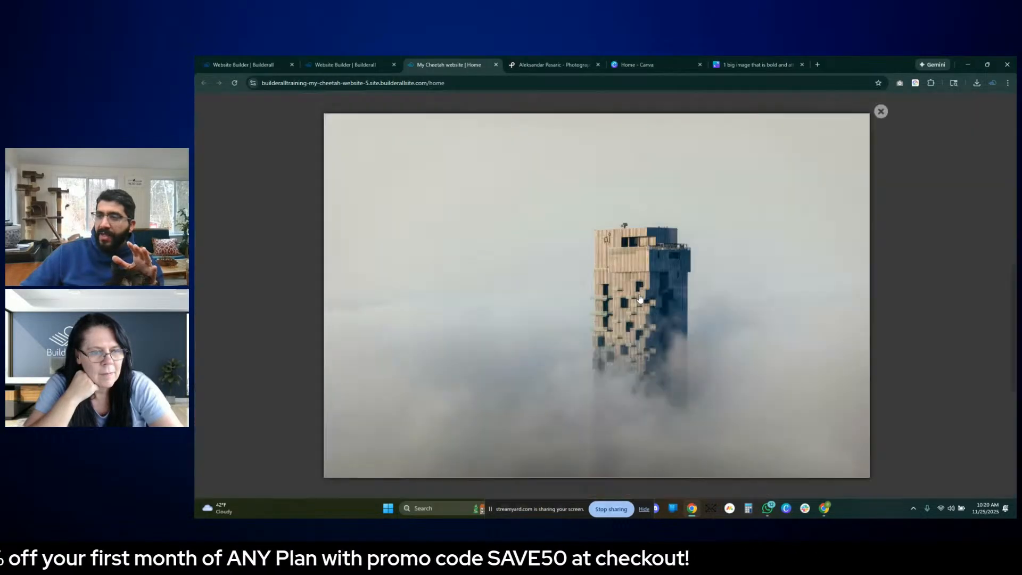
left_click(918, 265)
left_click(755, 250)
left_click(899, 282)
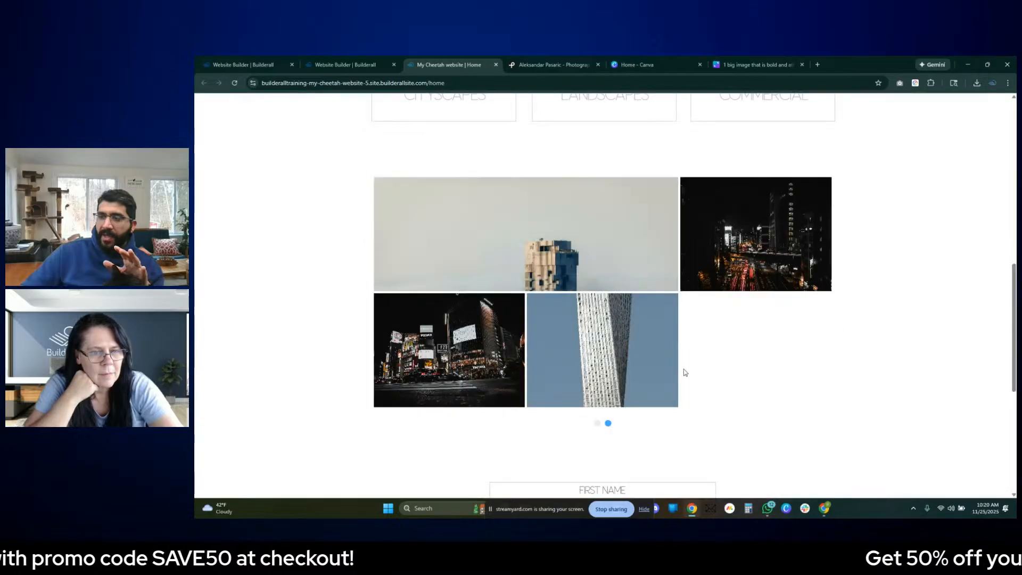
left_click(517, 349)
left_click(912, 318)
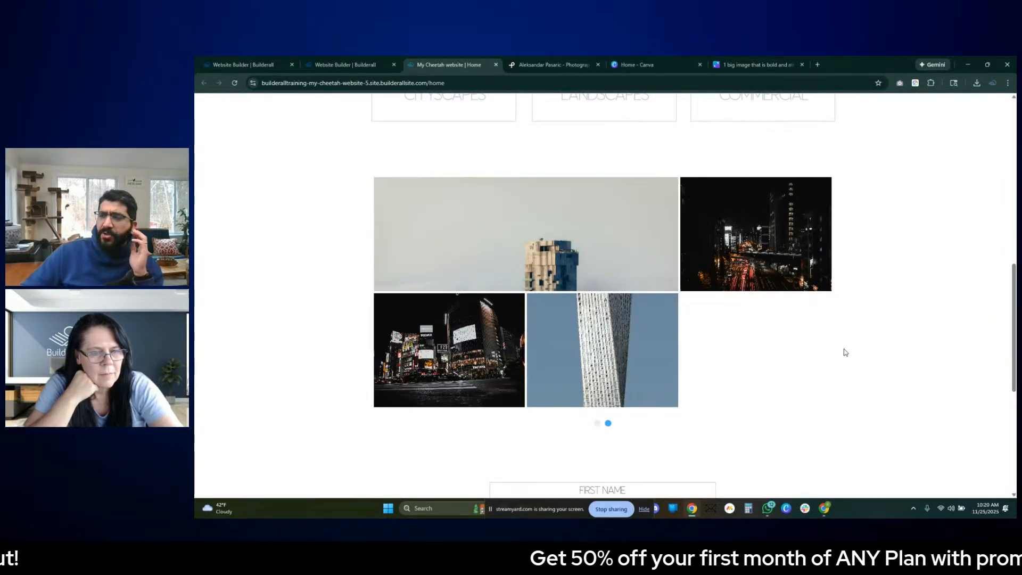
left_click(597, 425)
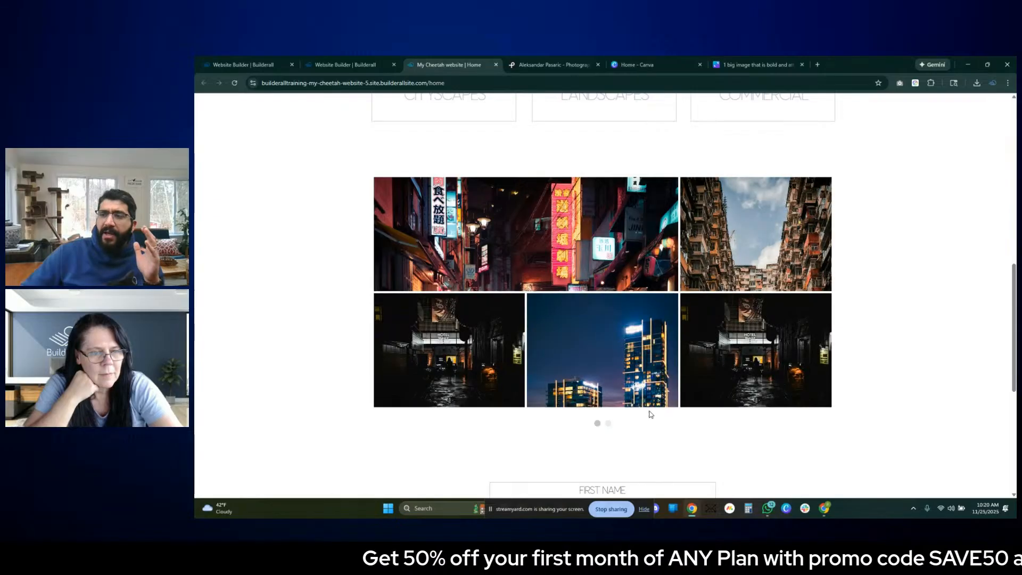
- Review the whole live page from the hero image through the category cards and gallery to the contact form
scroll(763, 356, "up", 2)
scroll(763, 356, "up", 1)
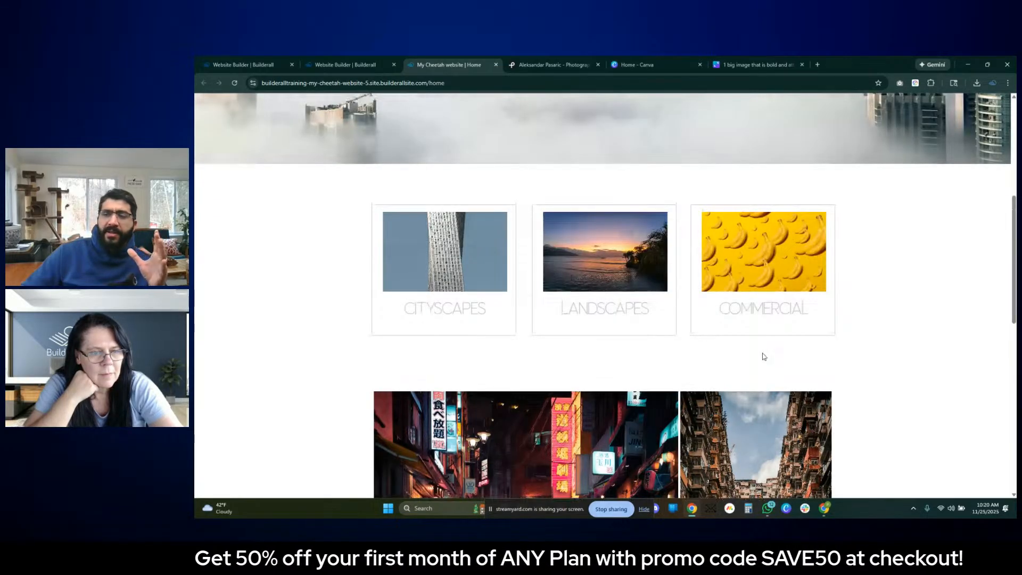
scroll(755, 379, "up", 4)
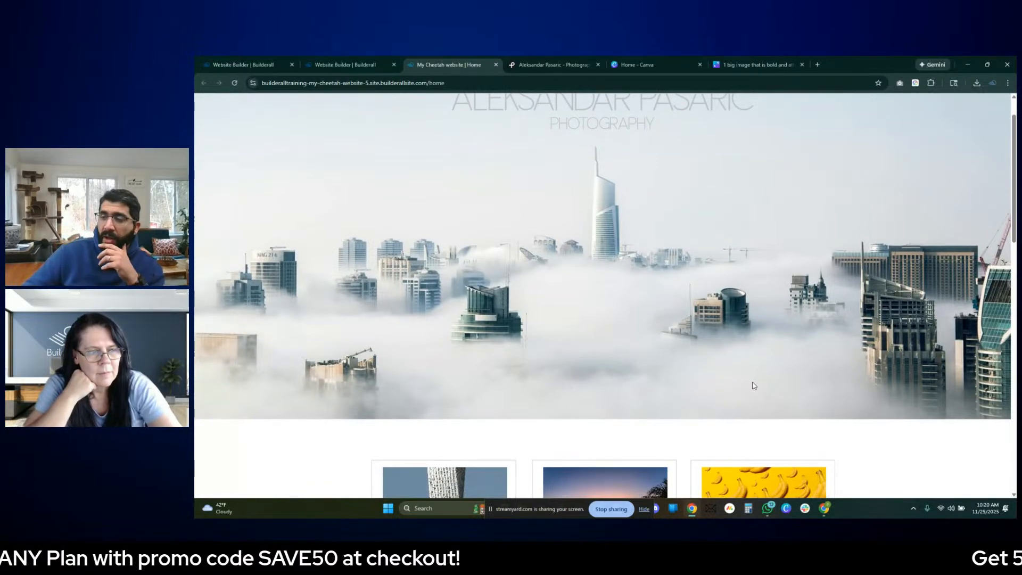
scroll(756, 386, "down", 5)
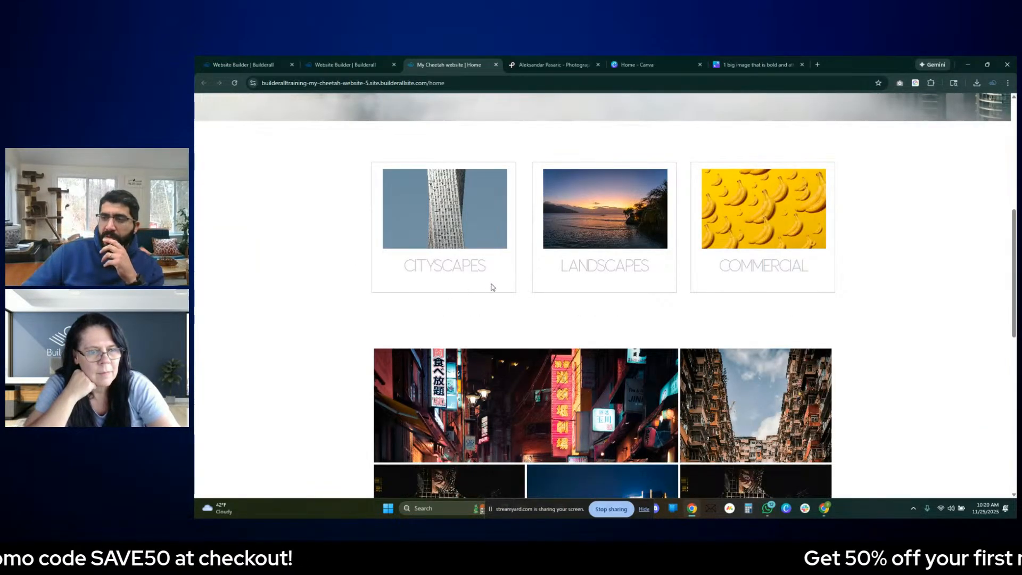
scroll(698, 292, "down", 3)
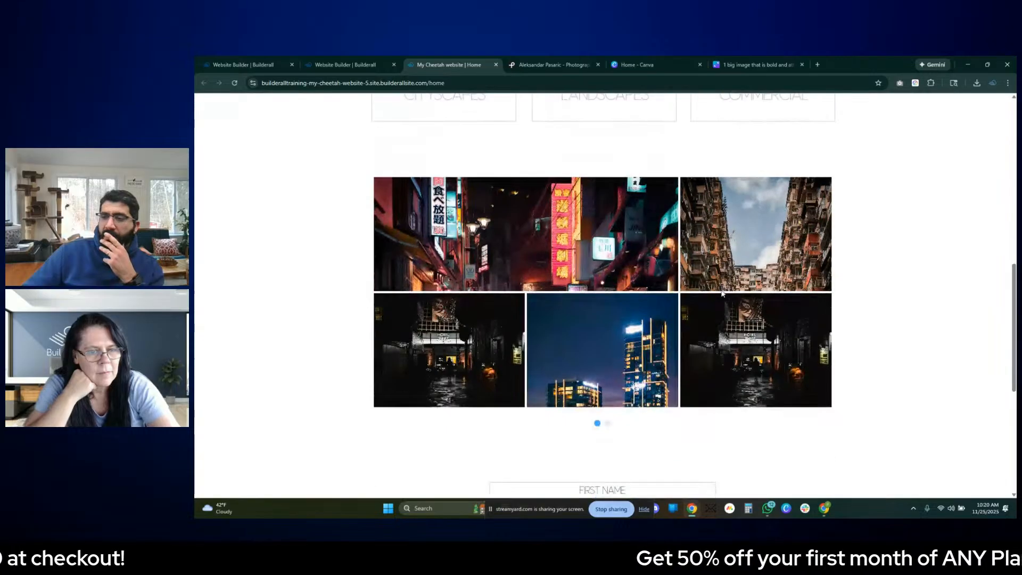
scroll(674, 291, "down", 4)
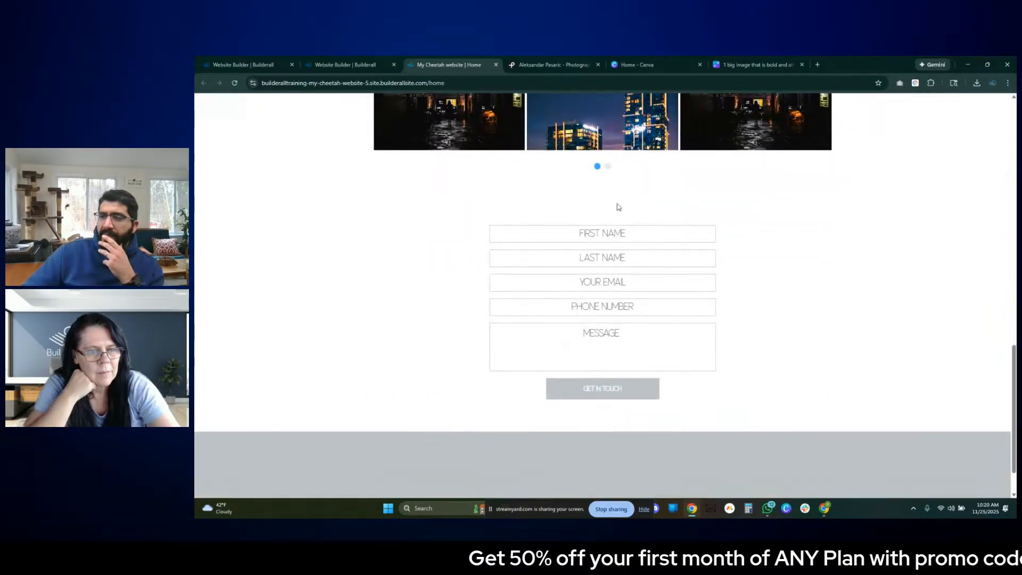
- Test the live contact form by submitting it with empty fields, and close the validation message
left_click(618, 232)
left_click(793, 266)
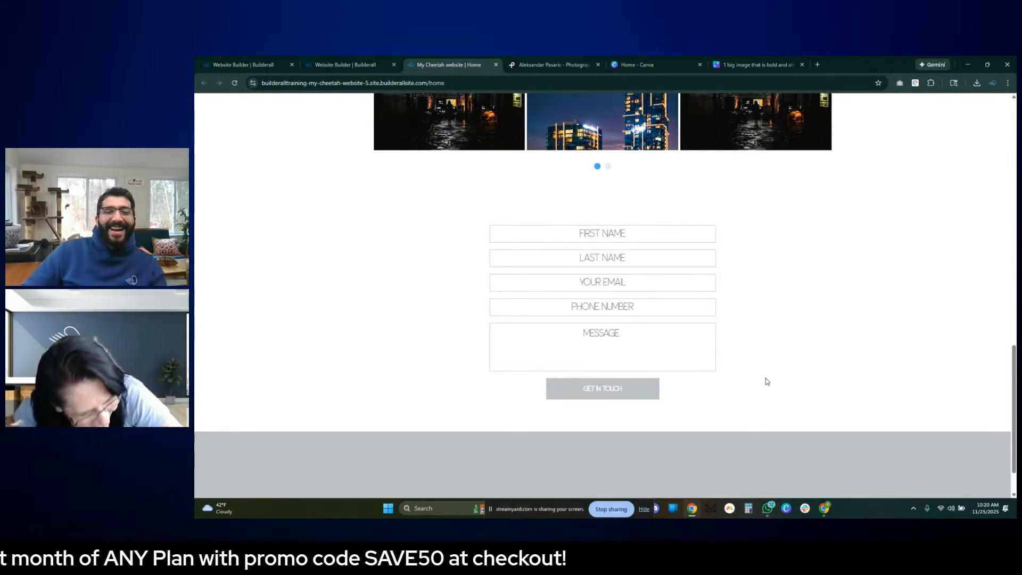
scroll(666, 389, "down", 1)
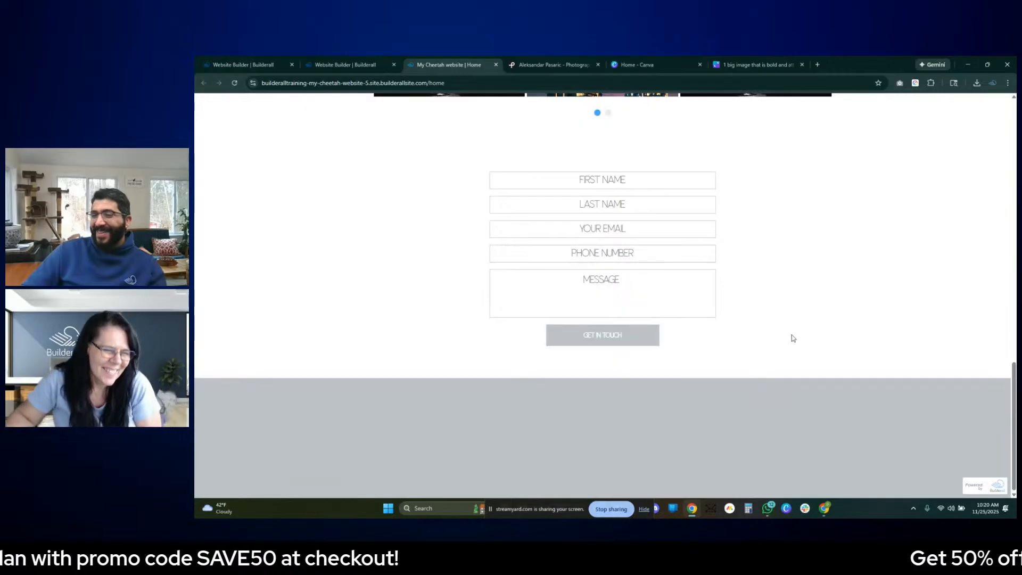
left_click(615, 335)
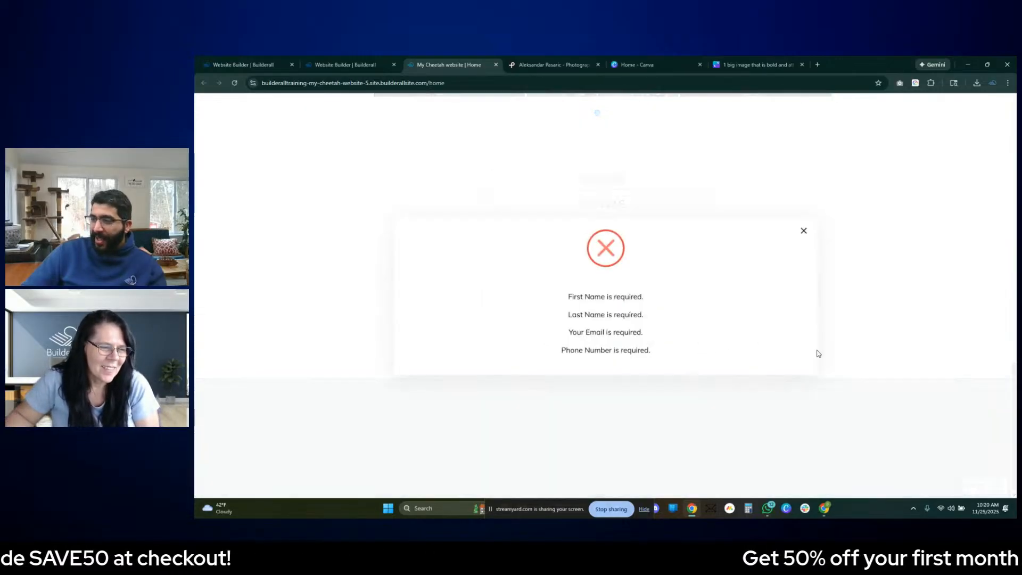
left_click(804, 232)
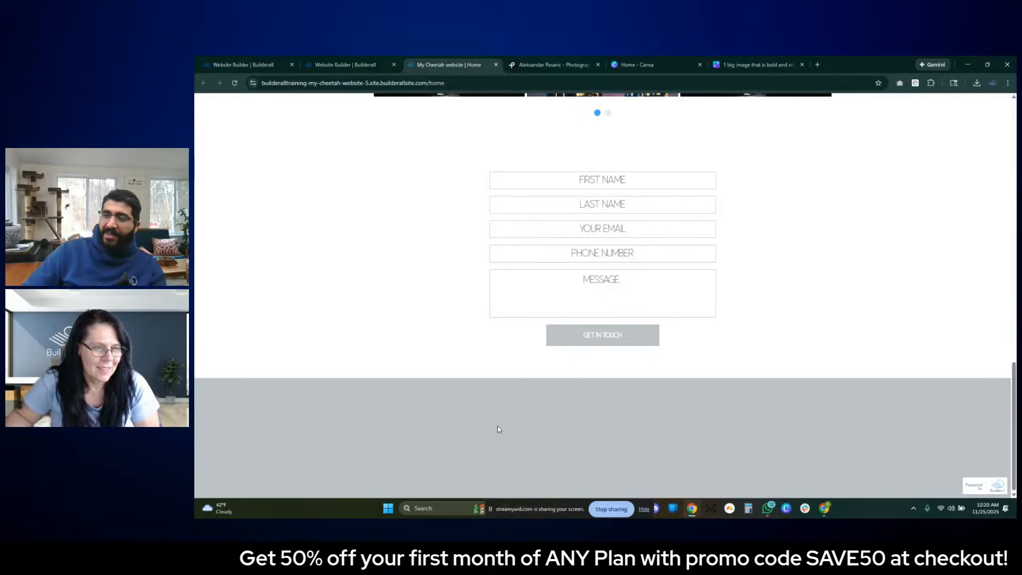
- Return to the top of the live page and check the photographer's name heading by highlighting its text
scroll(499, 429, "up", 20)
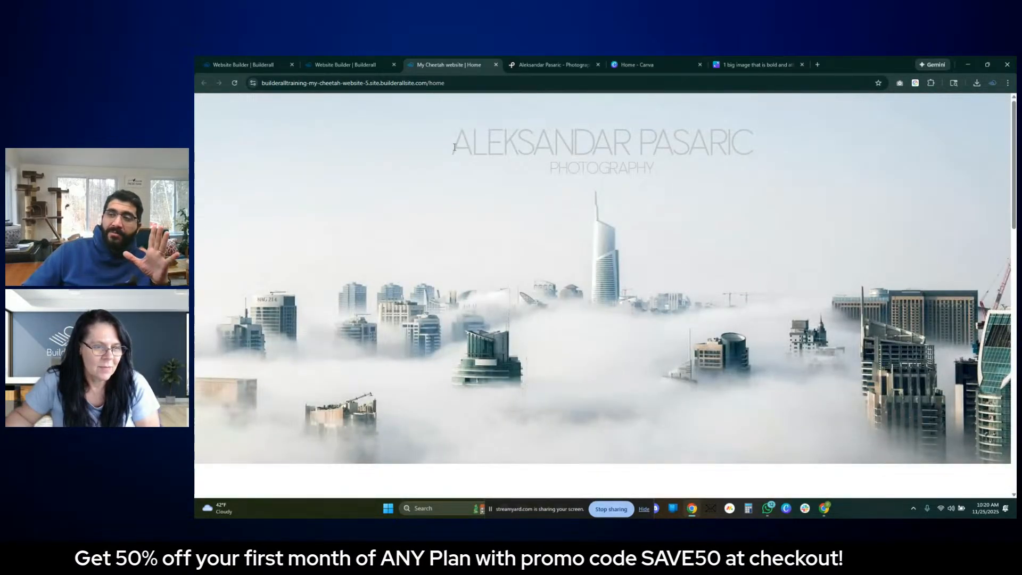
left_click_drag(454, 147, 760, 135)
left_click(826, 179)
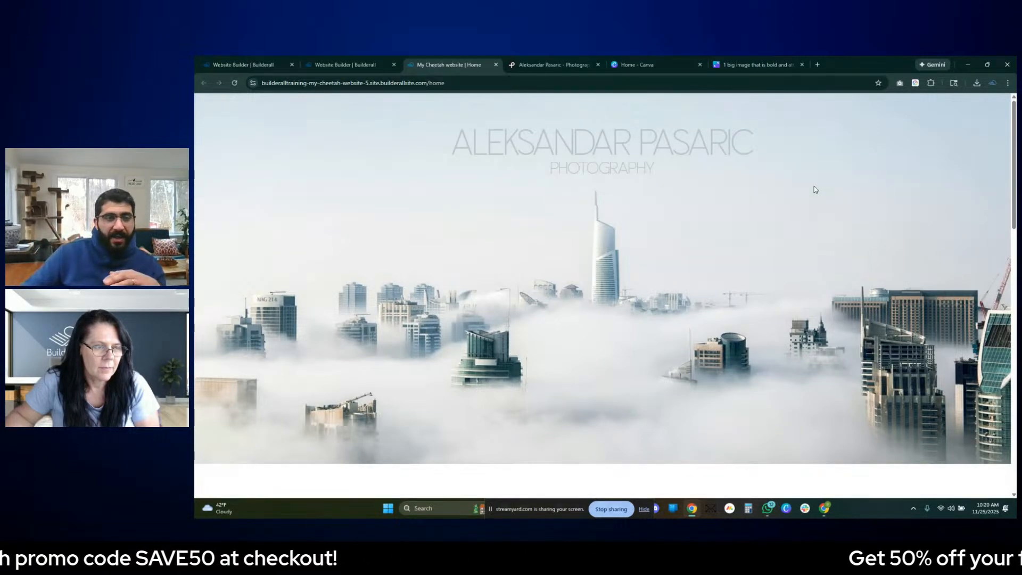
- Return to the page editor, open the contact form's settings, and examine its general, primary text and subtext options
left_click(351, 64)
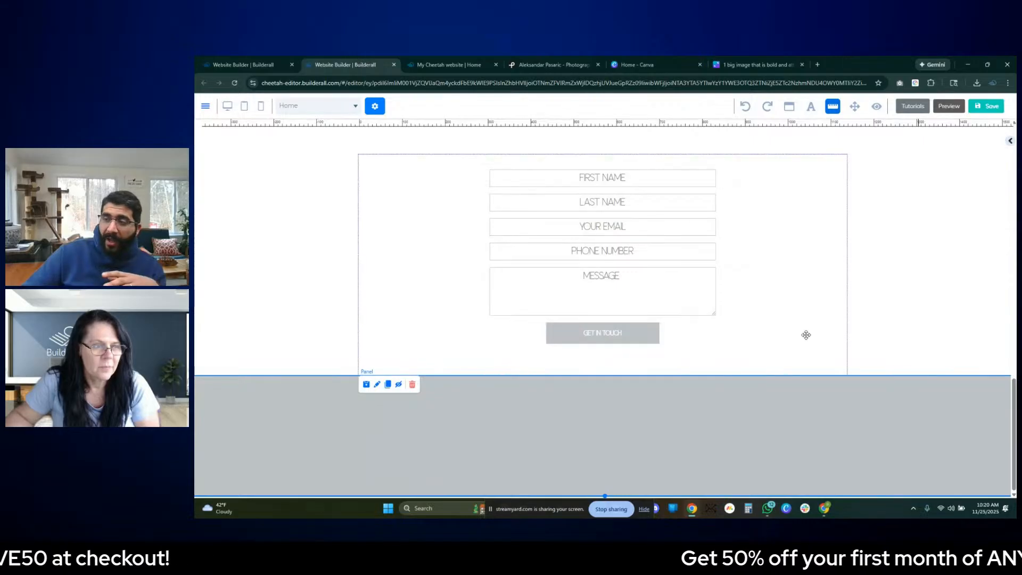
left_click(695, 253)
double_click(695, 254)
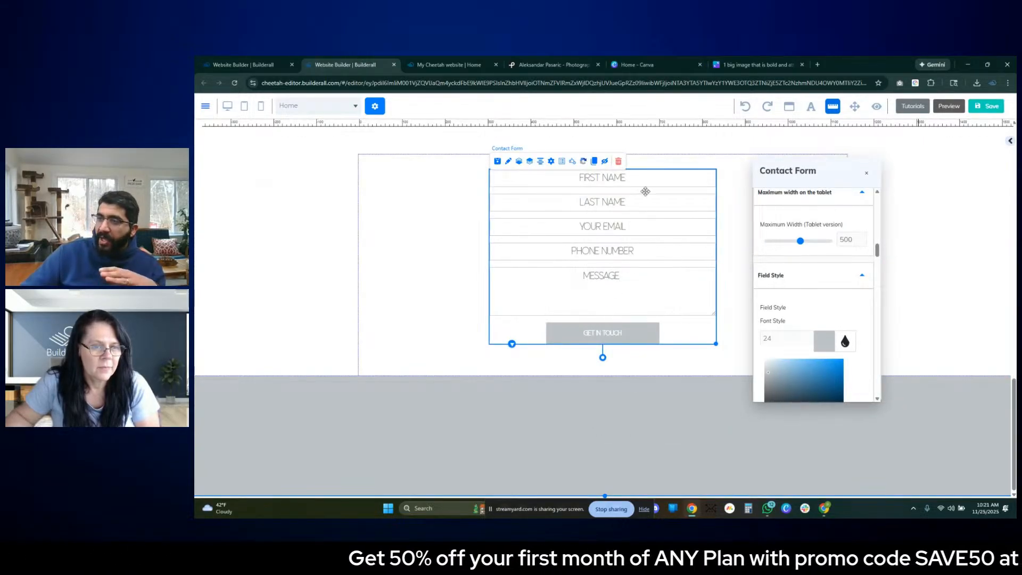
scroll(812, 263, "up", 10)
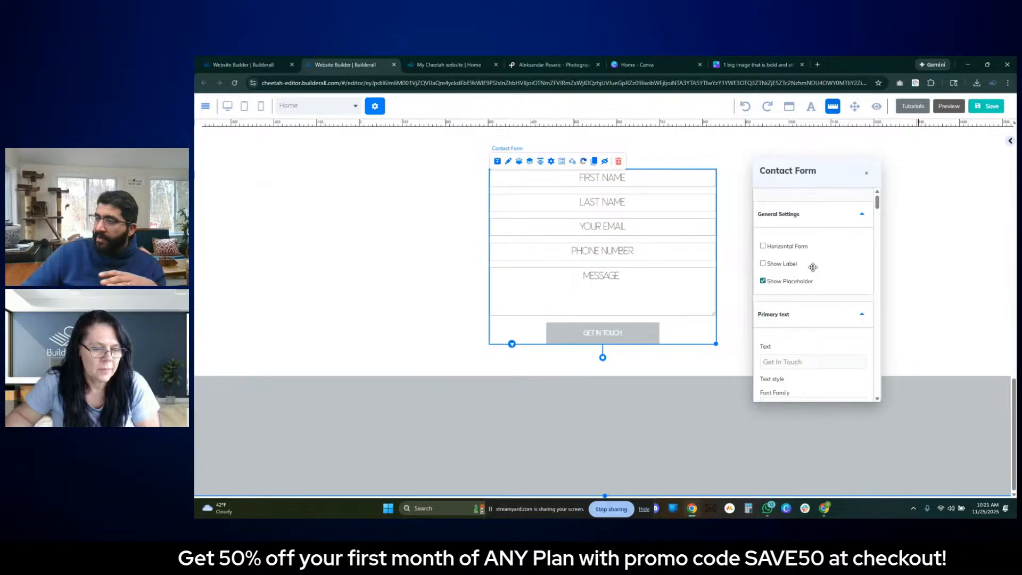
scroll(813, 267, "down", 8)
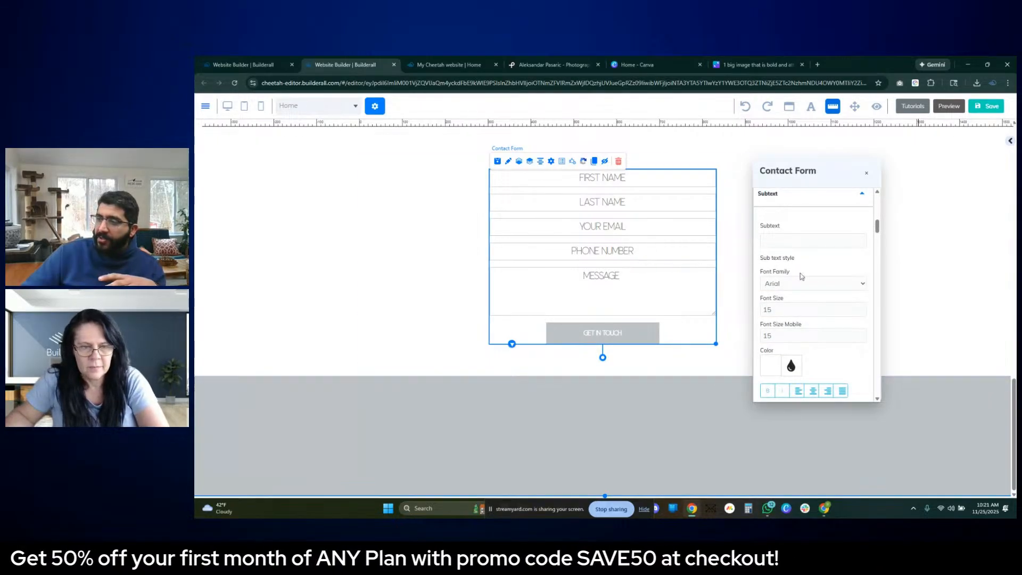
scroll(801, 276, "down", 10)
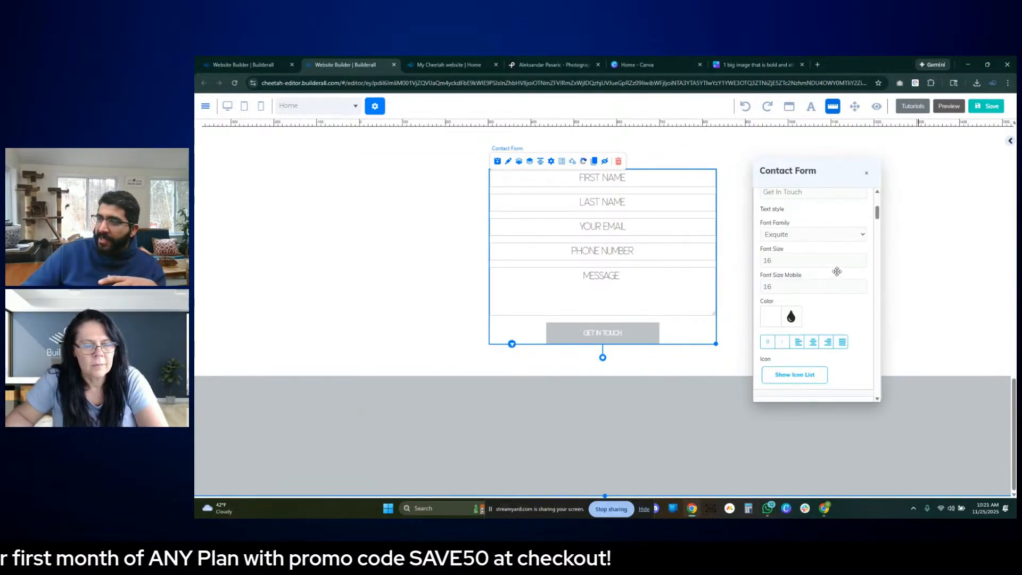
scroll(837, 272, "up", 2)
scroll(837, 271, "up", 2)
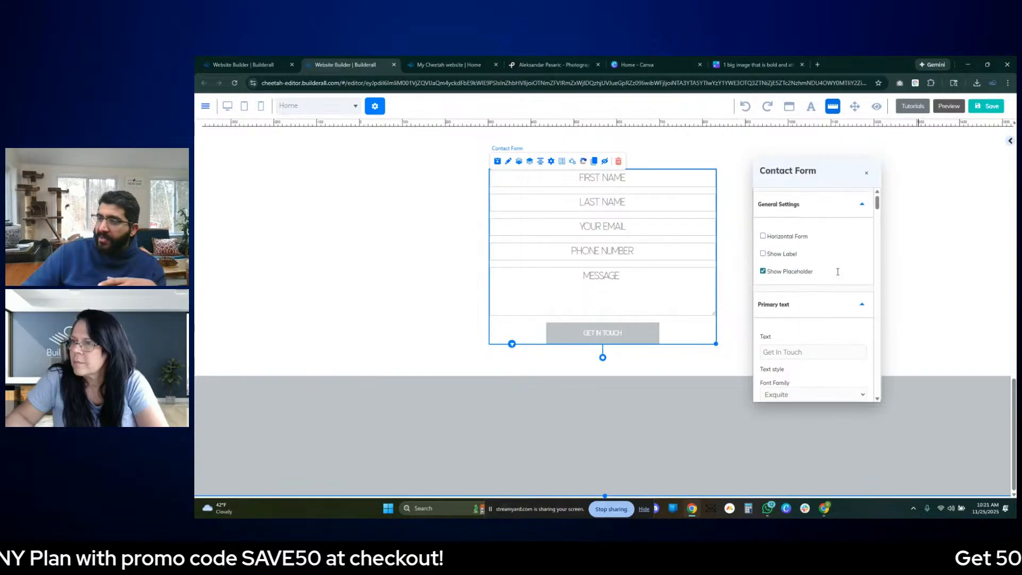
- Set the contact form's input label color to the saved gray swatch, BDC3C7
scroll(836, 271, "down", 7)
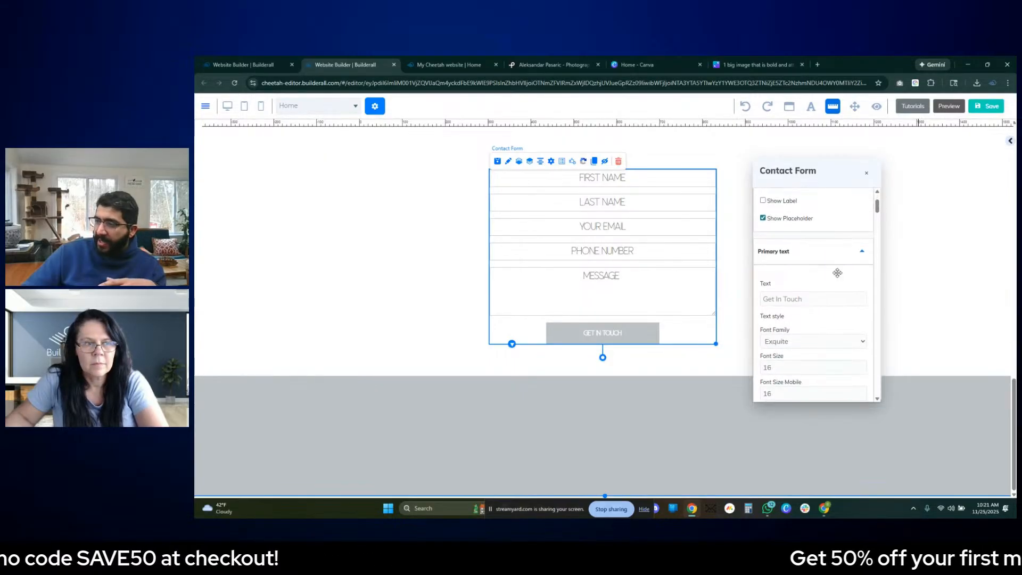
scroll(852, 279, "down", 5)
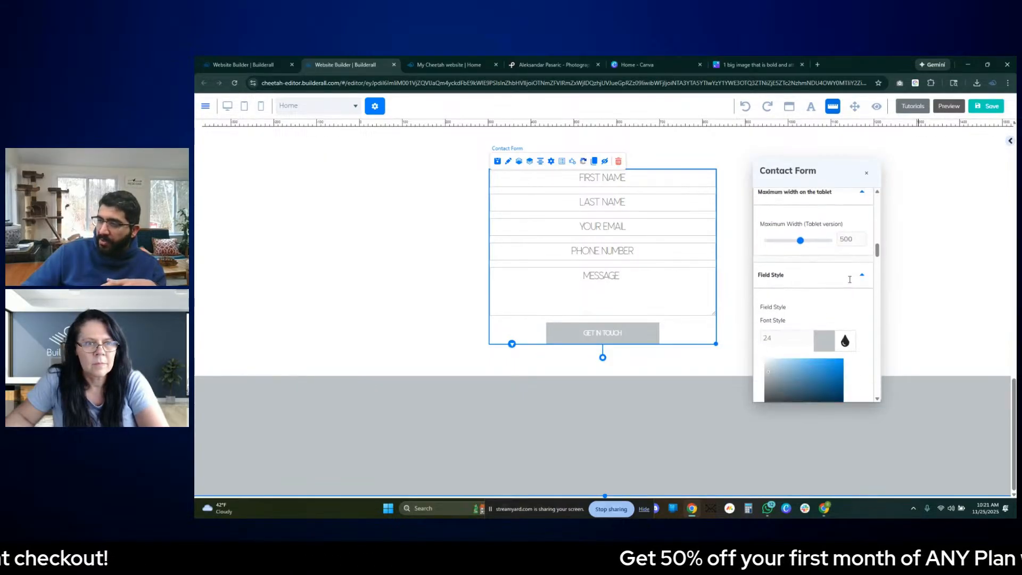
scroll(850, 283, "down", 8)
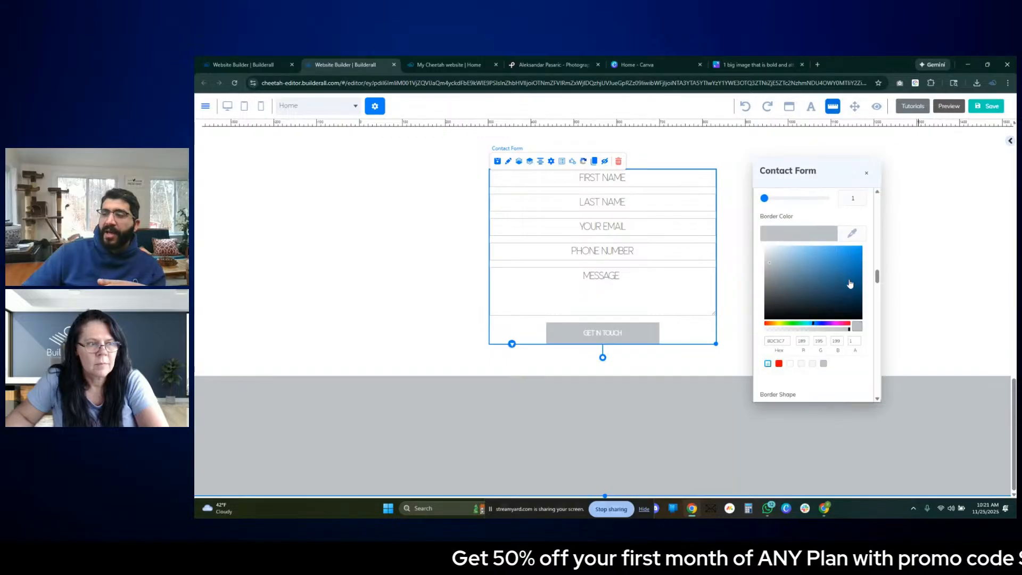
scroll(849, 283, "down", 3)
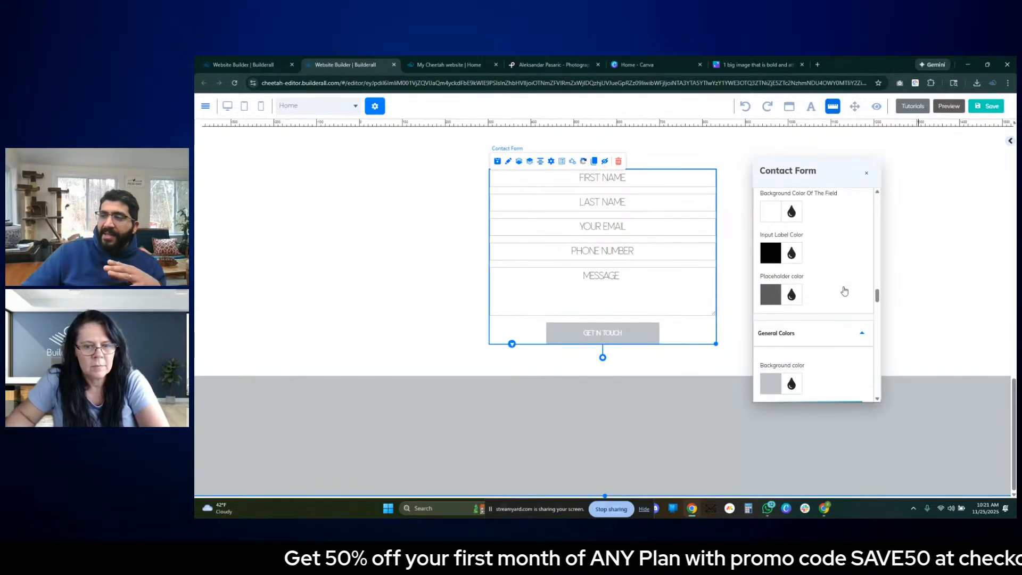
scroll(844, 290, "up", 1)
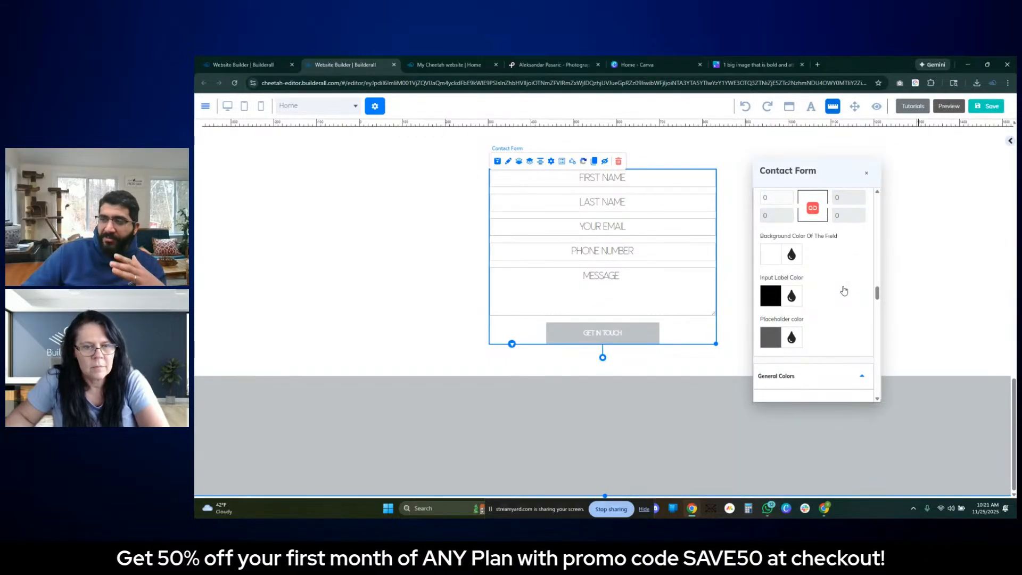
left_click(776, 300)
scroll(835, 353, "down", 2)
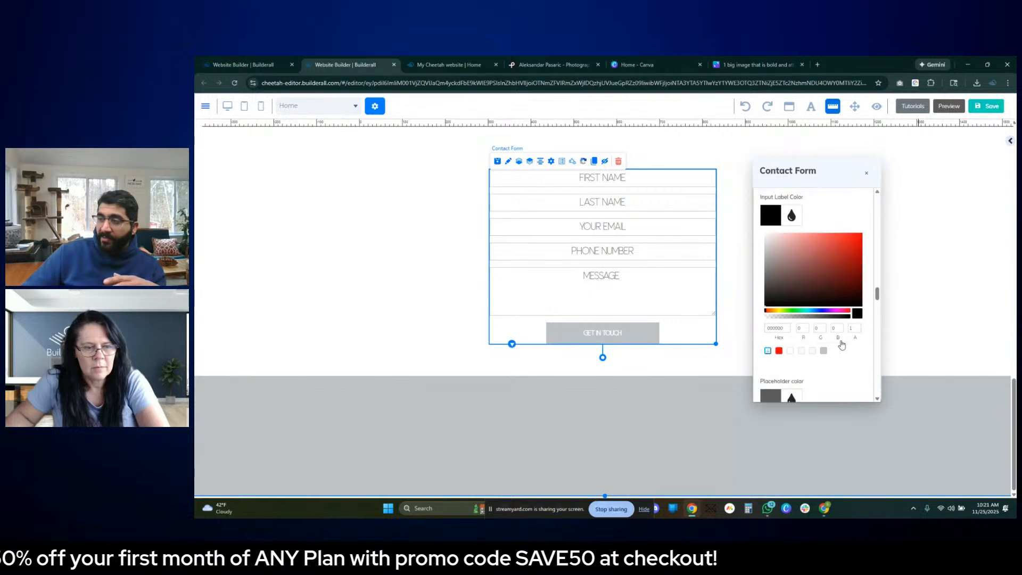
left_click(823, 346)
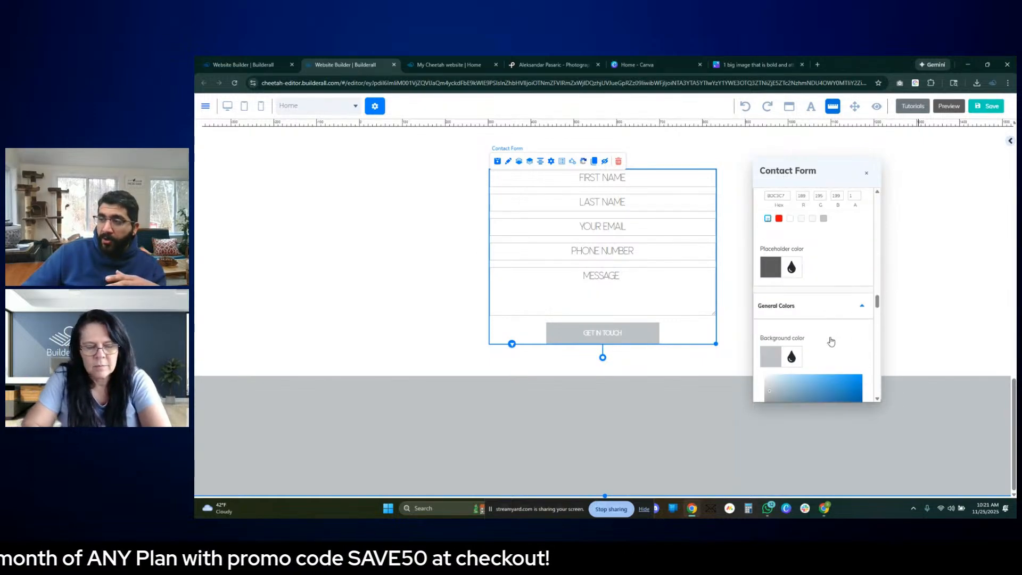
- Examine the form's general and hover colors, and check the form and its submit button on the live page
scroll(830, 346, "down", 5)
scroll(833, 335, "down", 2)
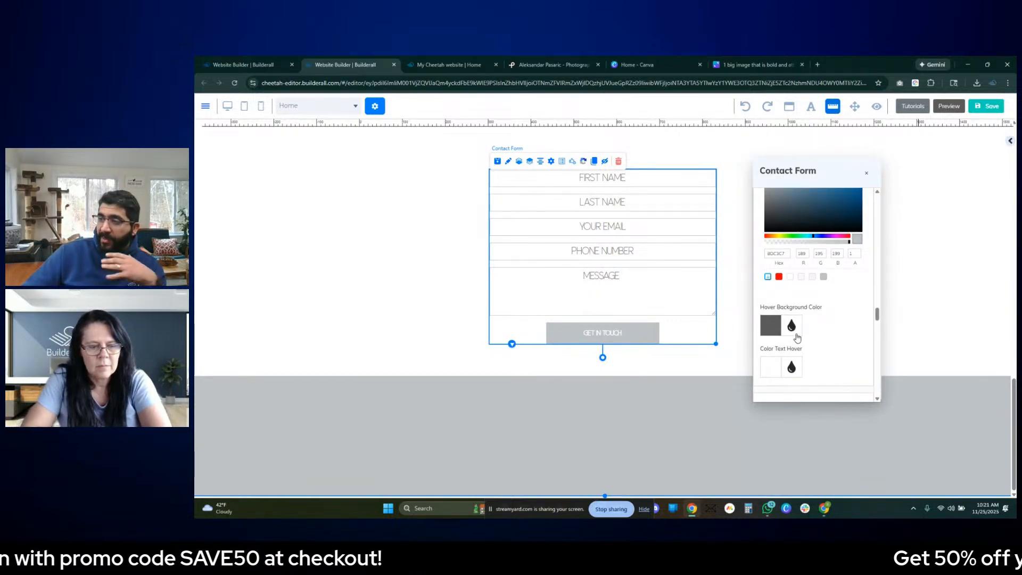
left_click(450, 65)
scroll(684, 361, "down", 5)
scroll(683, 363, "down", 5)
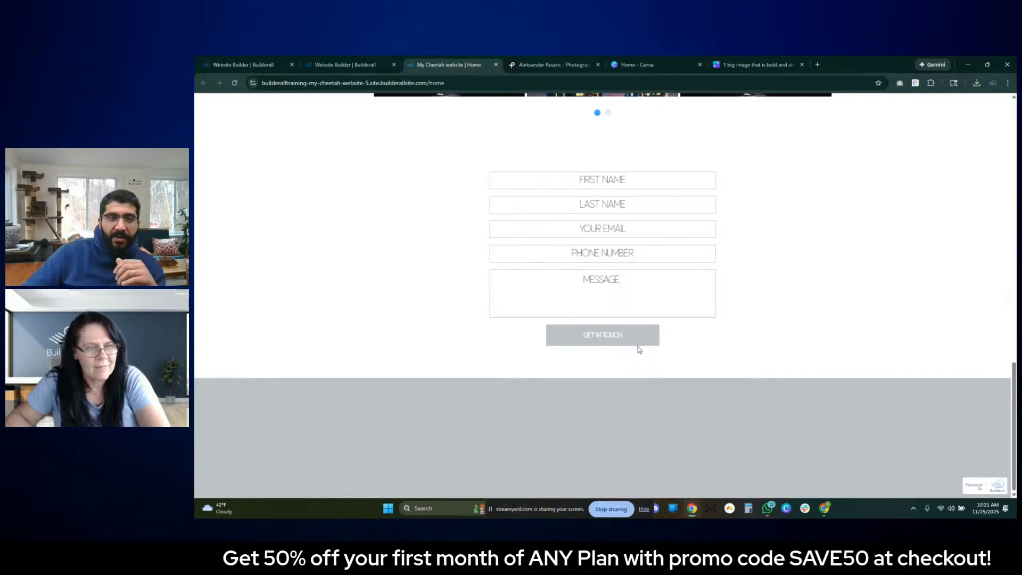
scroll(638, 347, "up", 3)
- Back in the editor, set the contact form's placeholder color to the saved gray swatch, BDC3C7, and close its settings
left_click(366, 65)
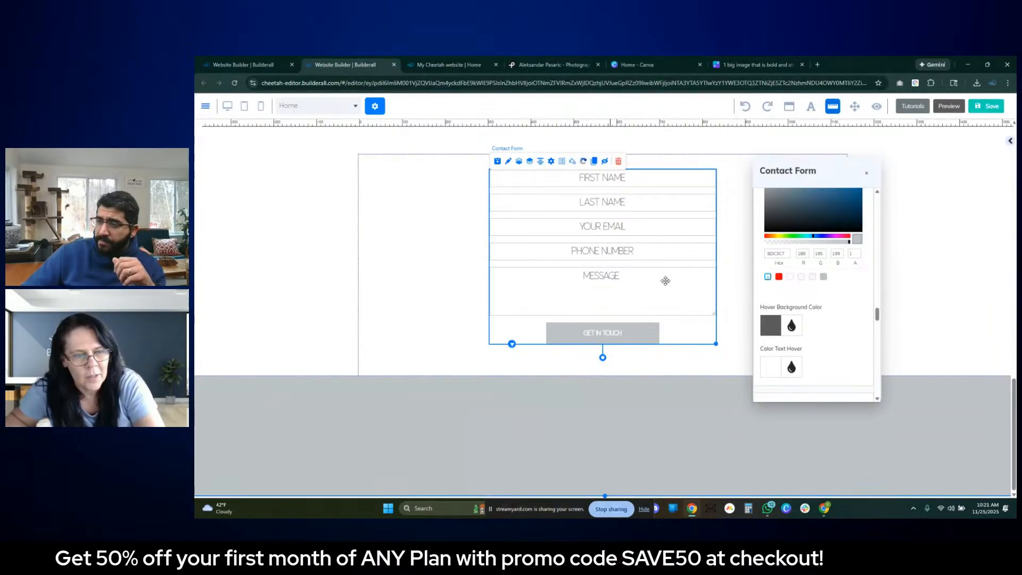
scroll(824, 326, "down", 3)
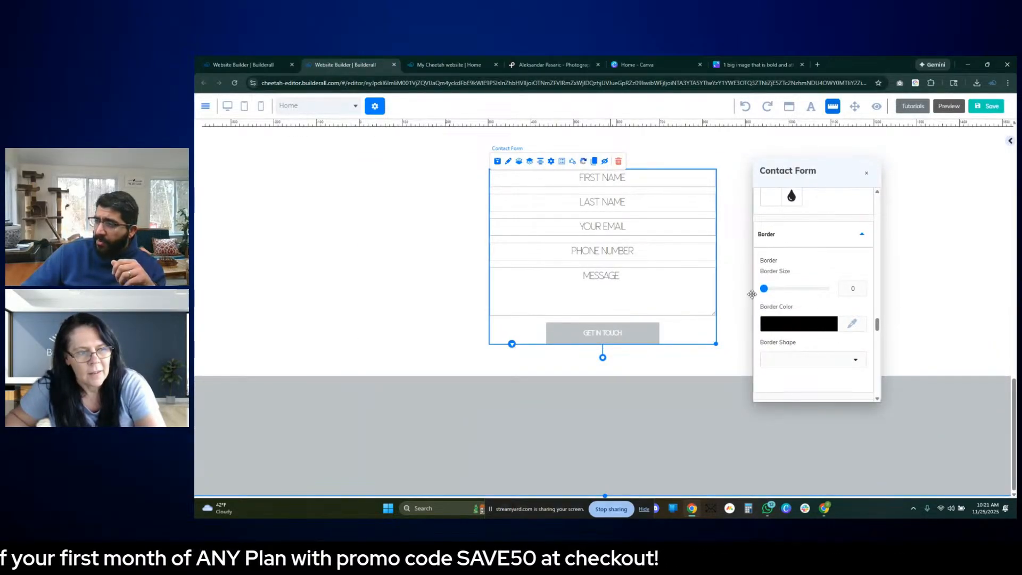
scroll(759, 276, "down", 5)
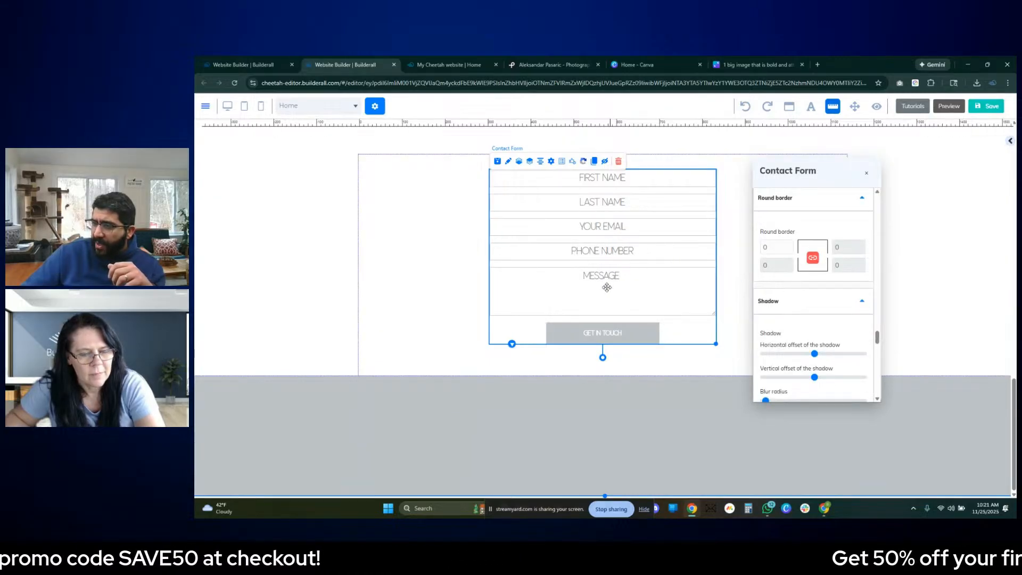
scroll(793, 296, "down", 10)
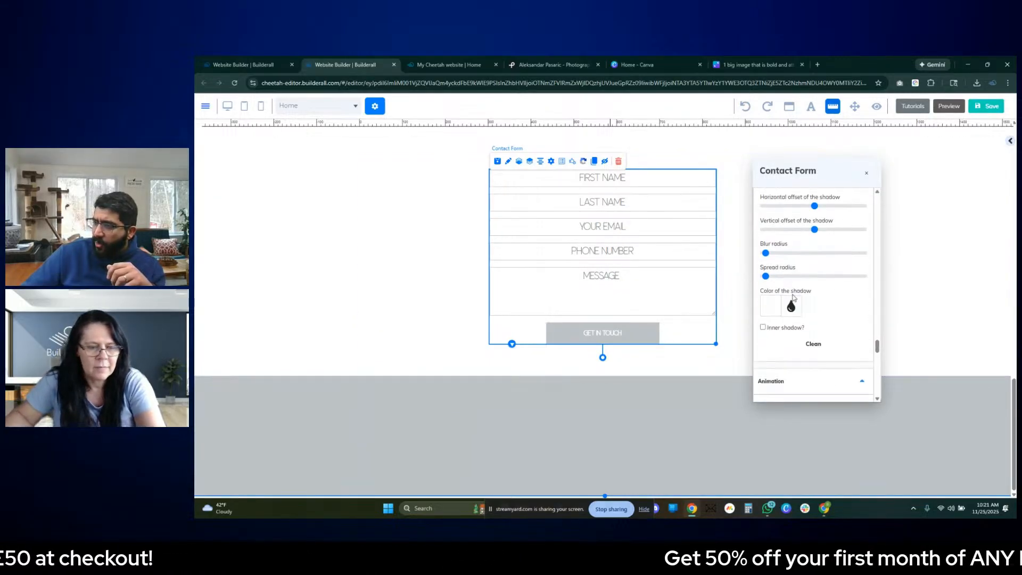
scroll(793, 296, "up", 10)
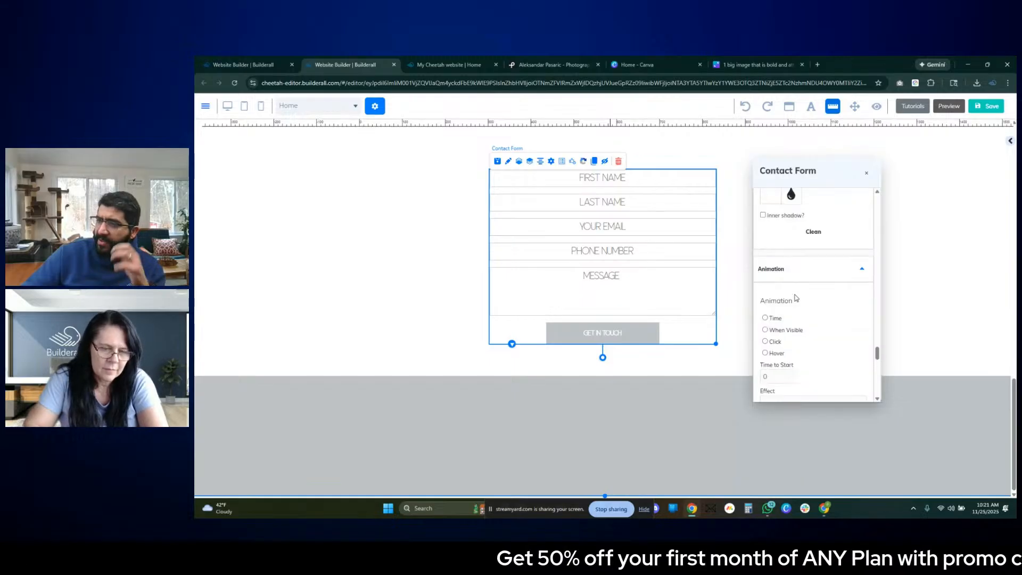
scroll(787, 294, "up", 5)
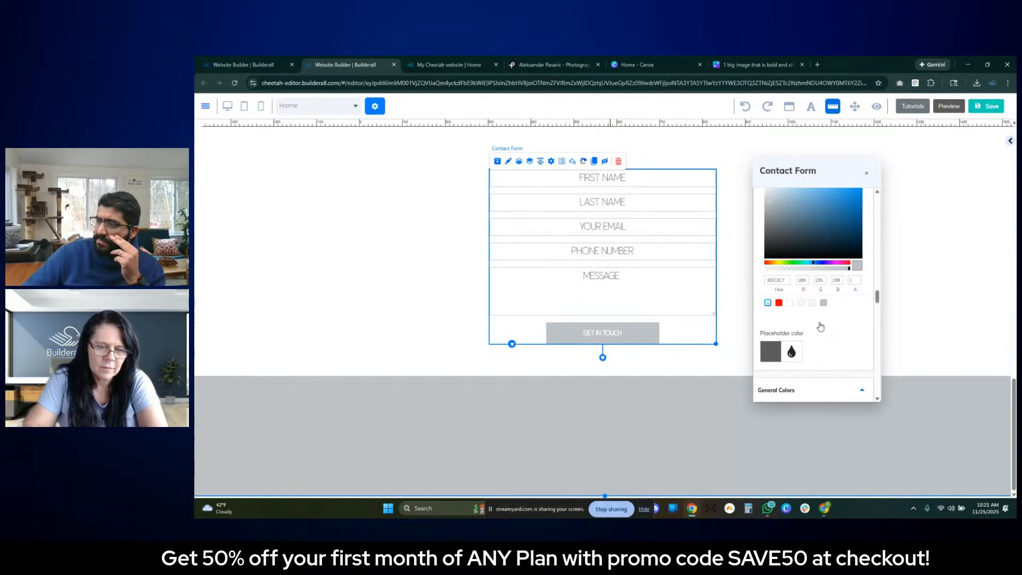
scroll(820, 327, "up", 3)
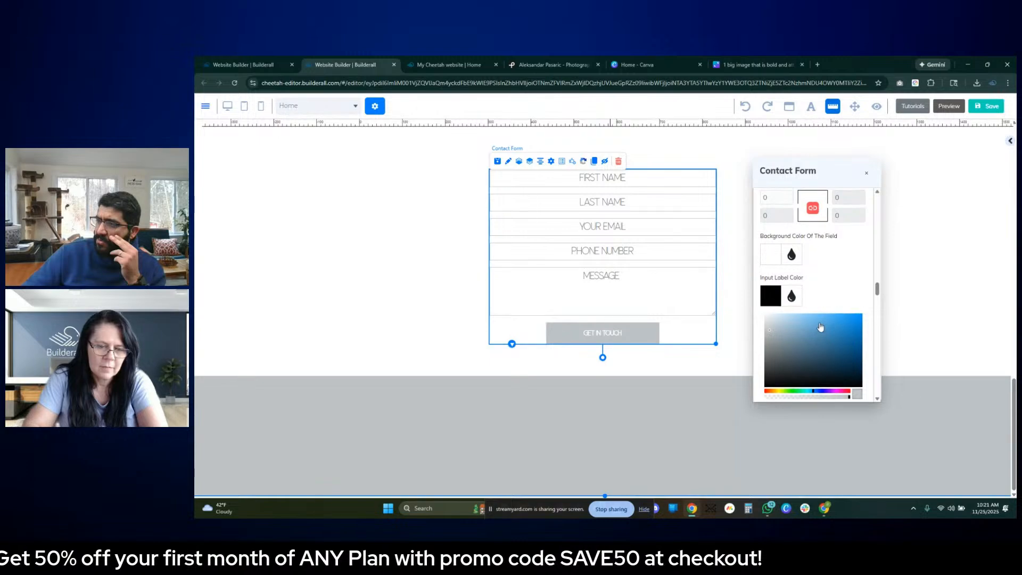
scroll(820, 327, "down", 3)
left_click(771, 352)
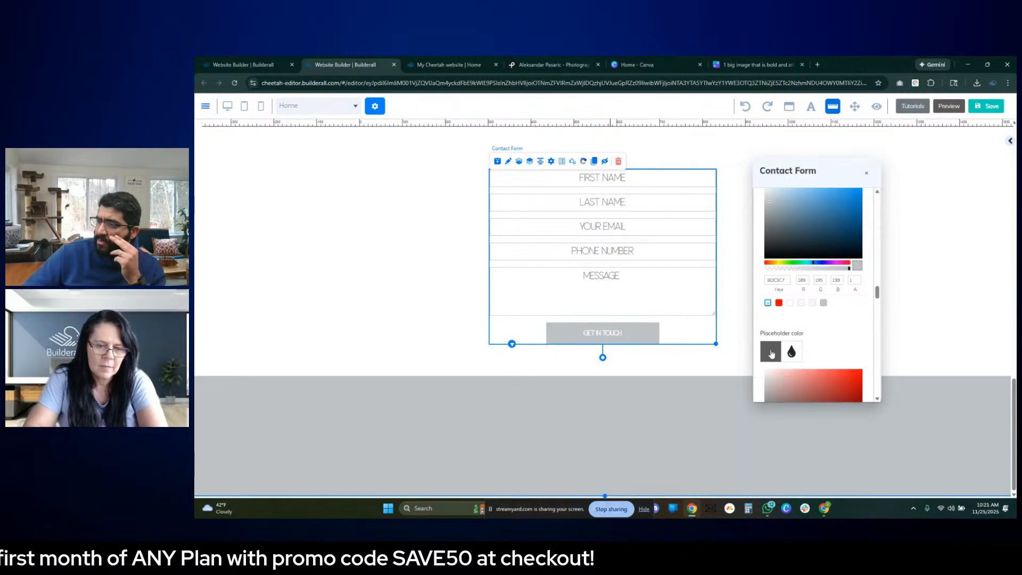
scroll(814, 339, "down", 3)
left_click(822, 360)
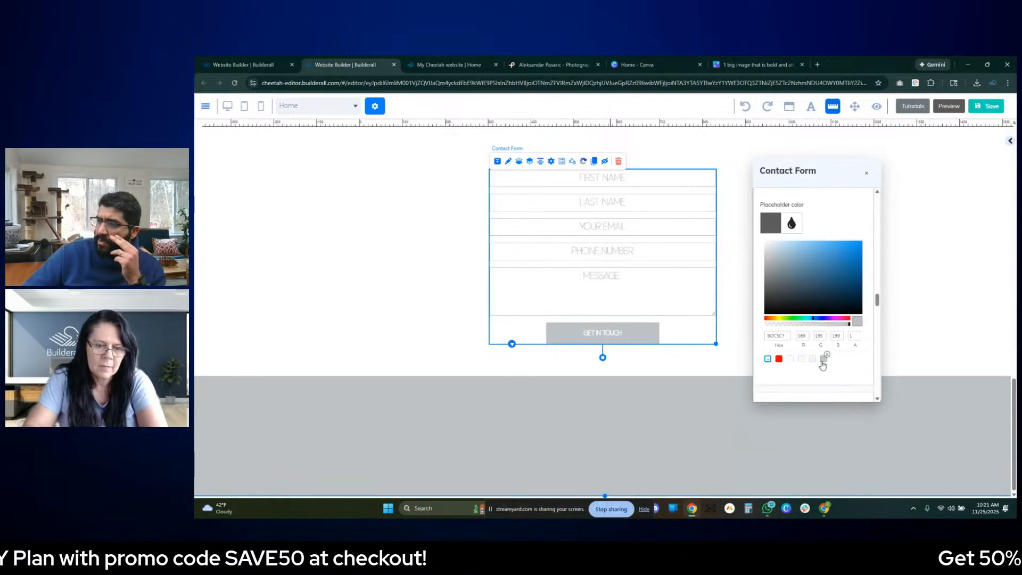
left_click(910, 175)
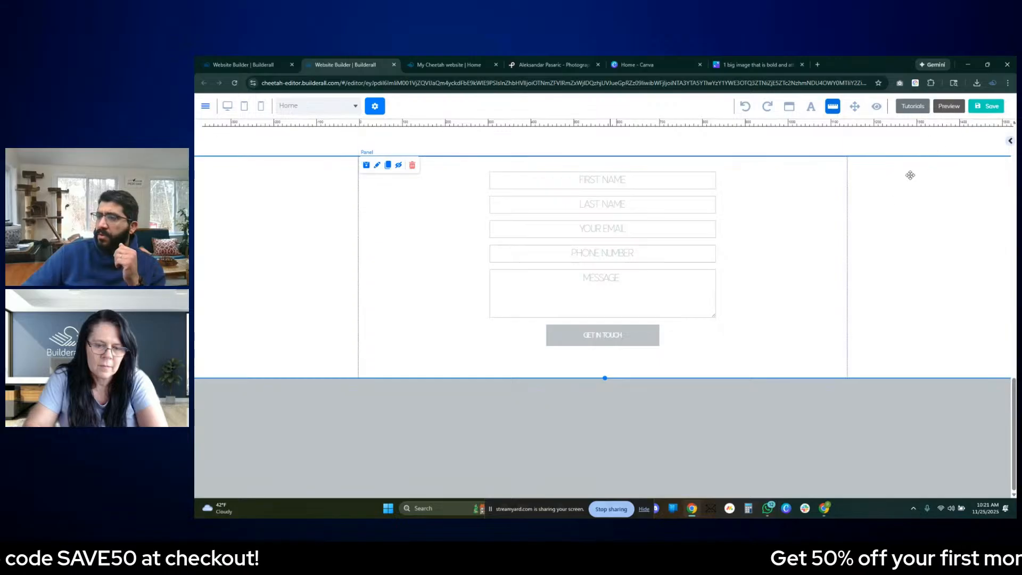
- Save the page, republish the website, and dismiss the publishing confirmation
left_click(984, 107)
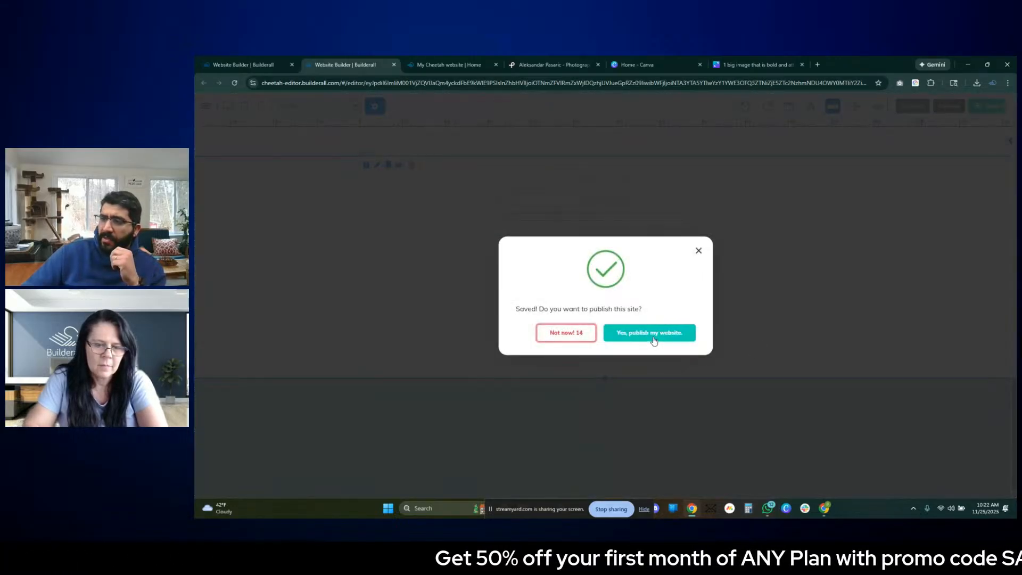
left_click(652, 336)
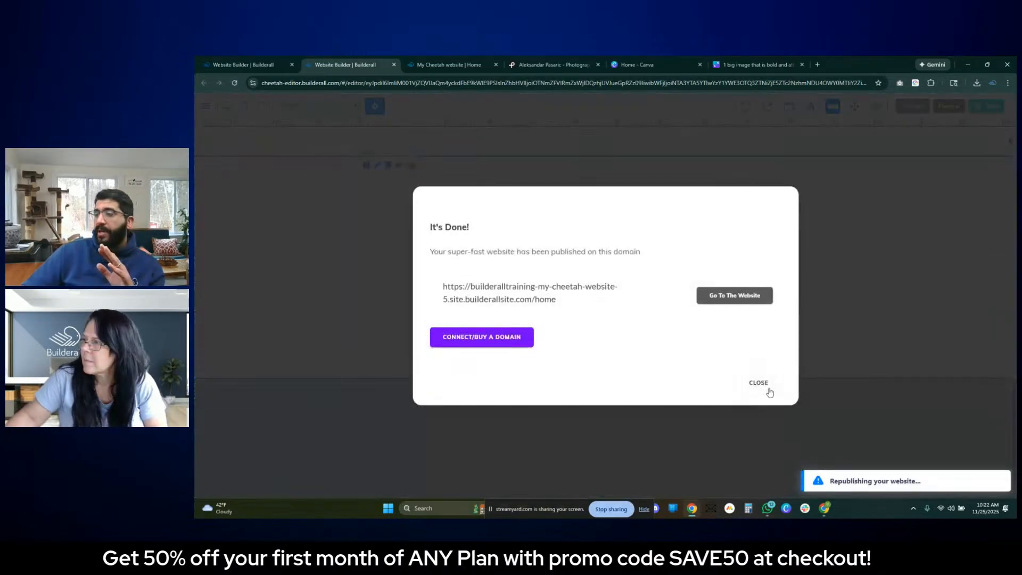
left_click(762, 389)
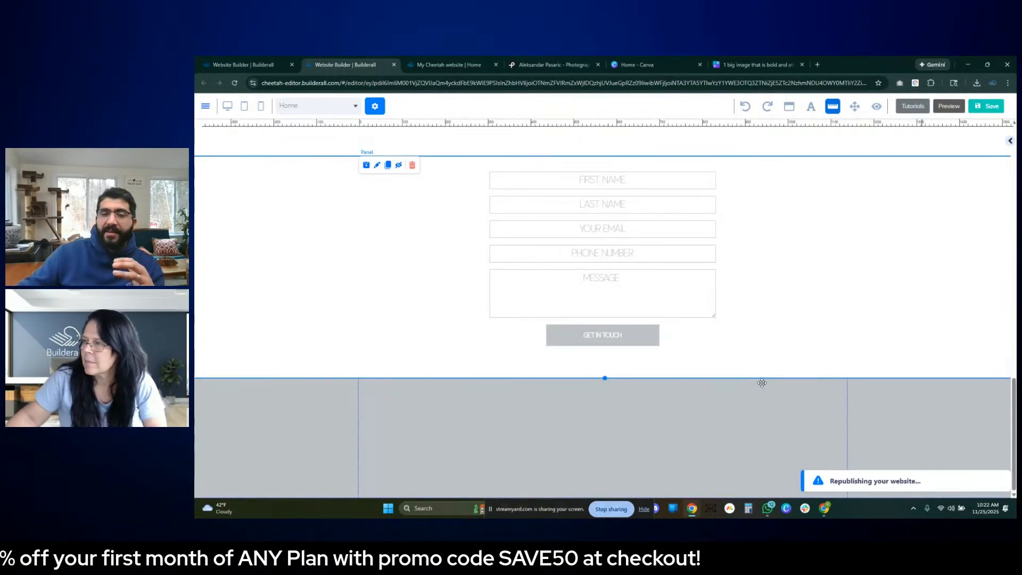
- Review the page layout in the editor, from the contact form and gallery up to the category cards and hero image
scroll(767, 382, "up", 9)
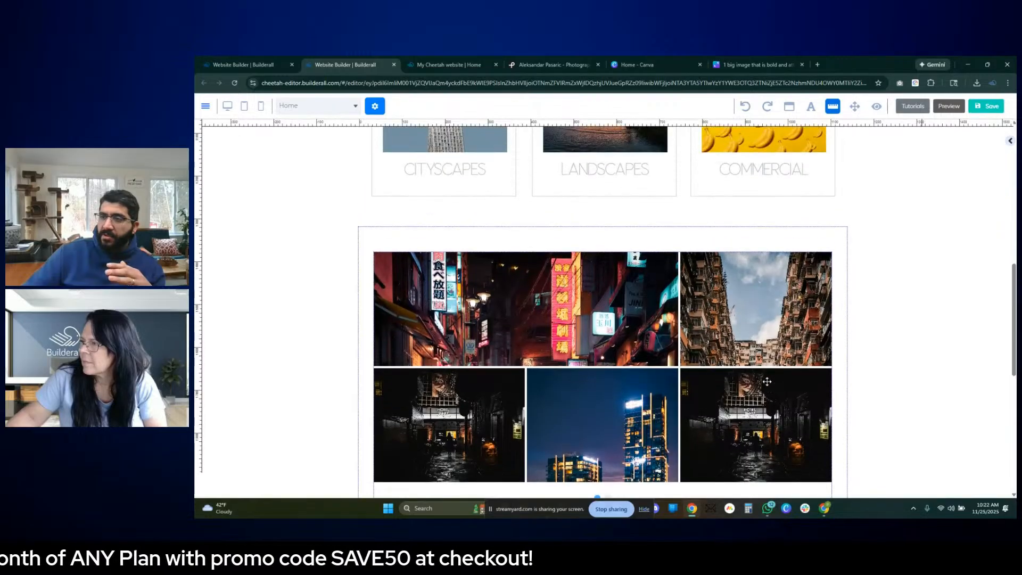
scroll(767, 384, "down", 3)
scroll(767, 384, "down", 1)
scroll(605, 271, "up", 3)
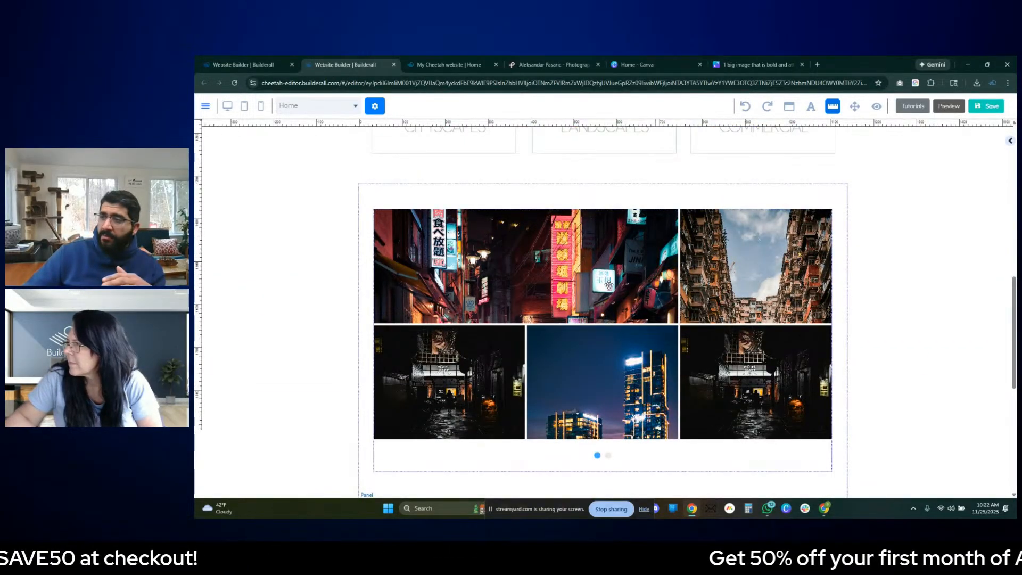
scroll(669, 359, "down", 5)
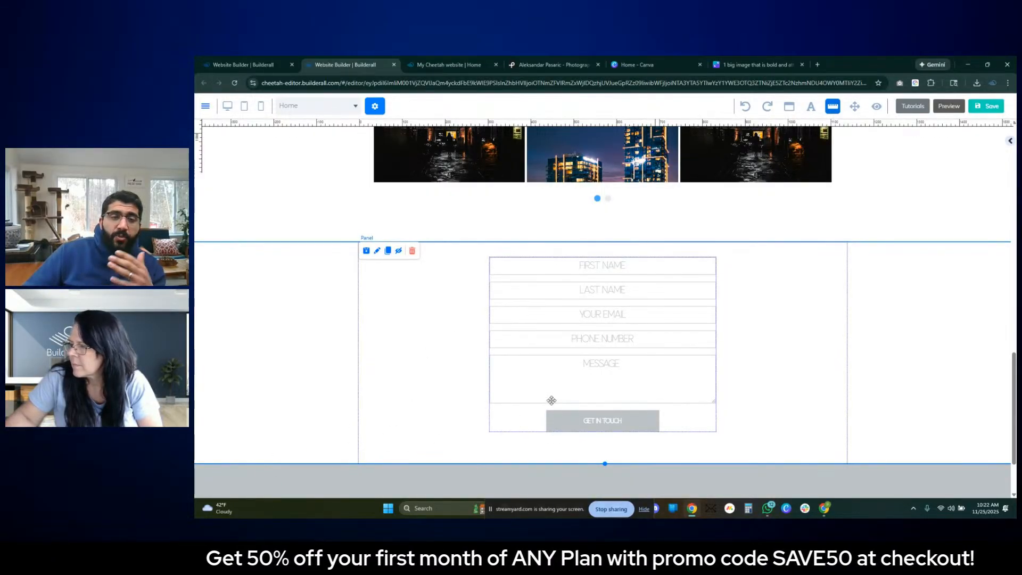
scroll(591, 405, "up", 5)
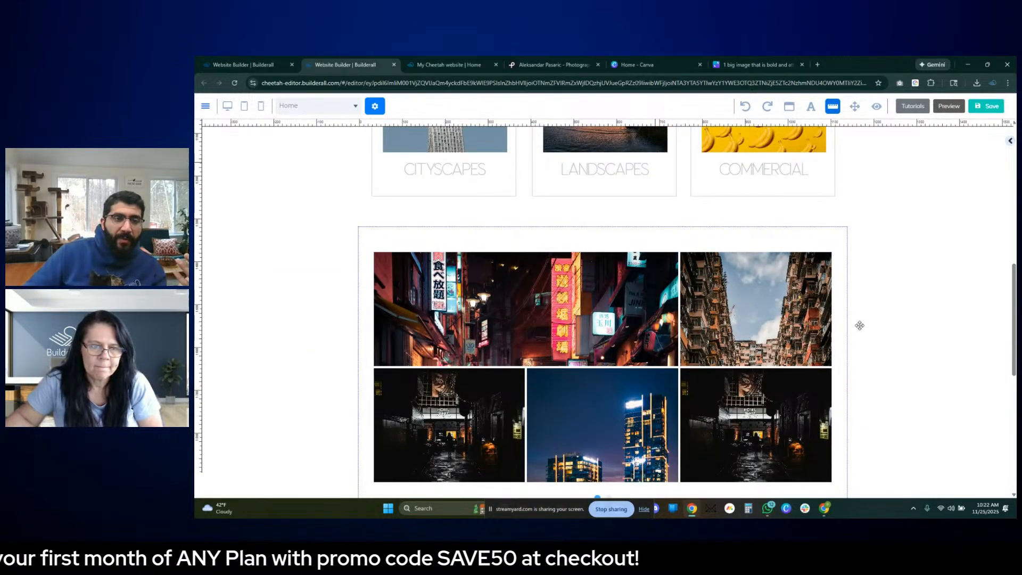
scroll(859, 325, "up", 4)
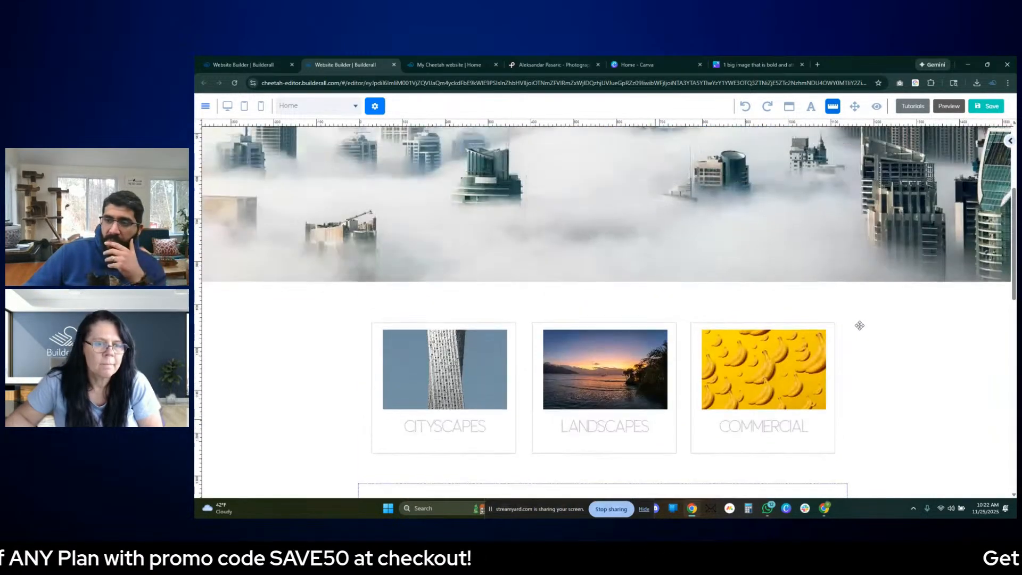
scroll(859, 333, "down", 2)
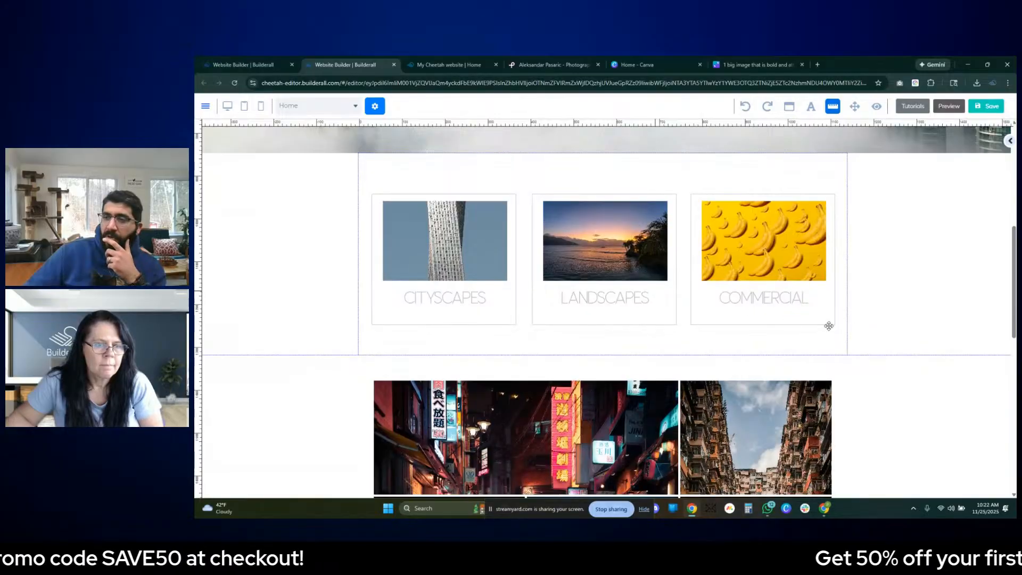
scroll(828, 325, "up", 3)
scroll(764, 365, "down", 1)
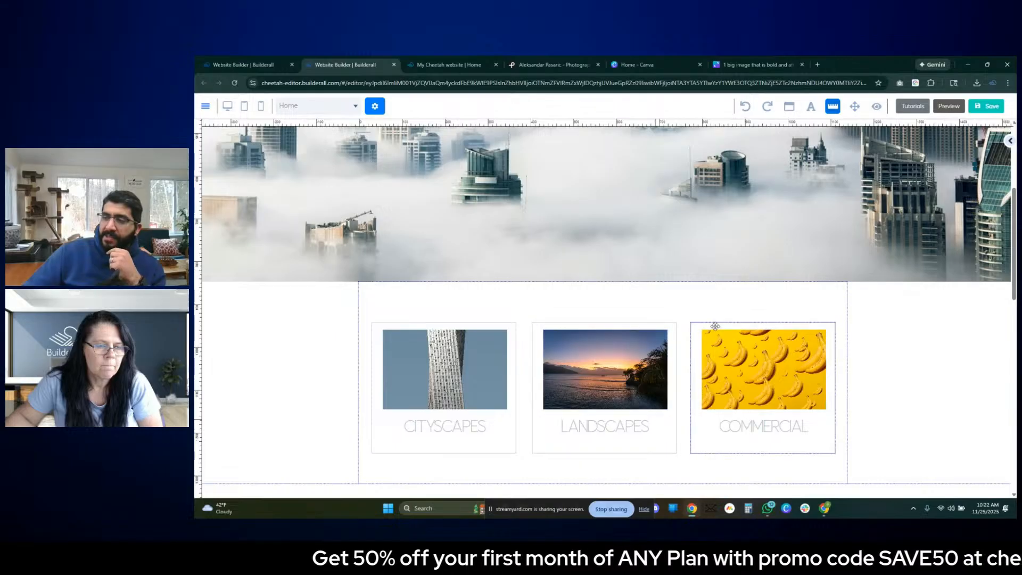
- Examine the page layout between the category cards and the photo gallery in the editor
scroll(462, 404, "down", 3)
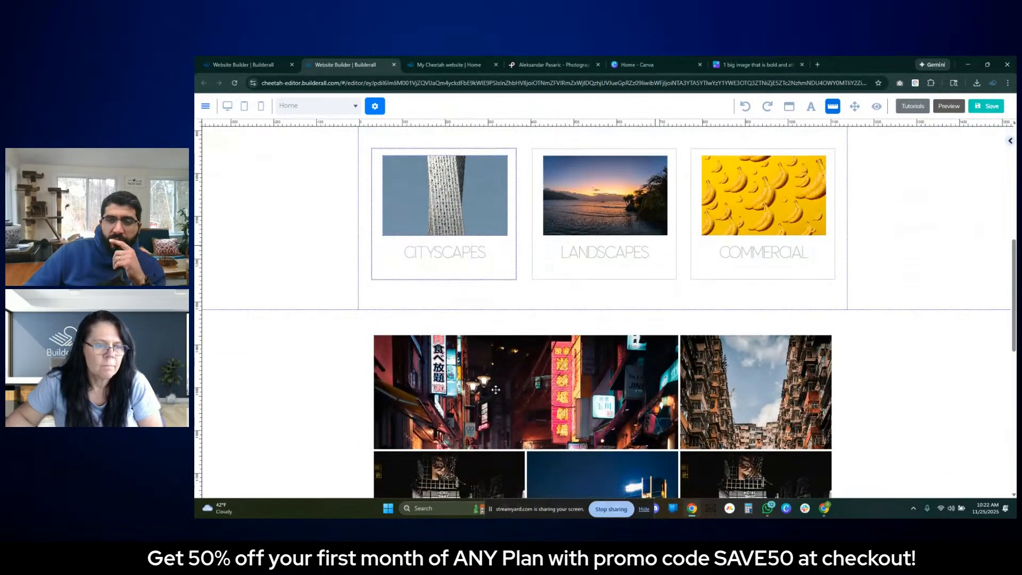
scroll(288, 282, "down", 2)
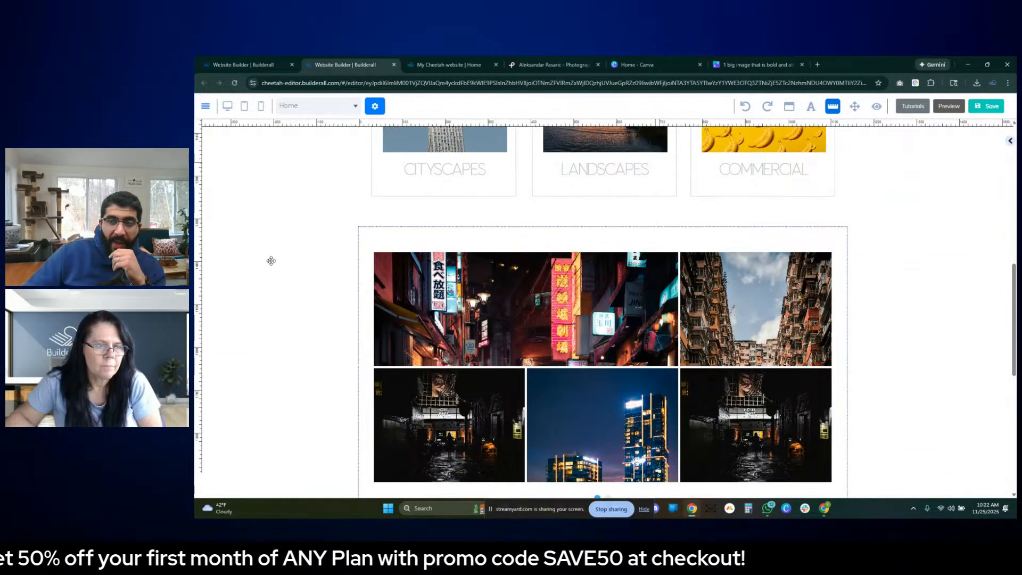
left_click(437, 237)
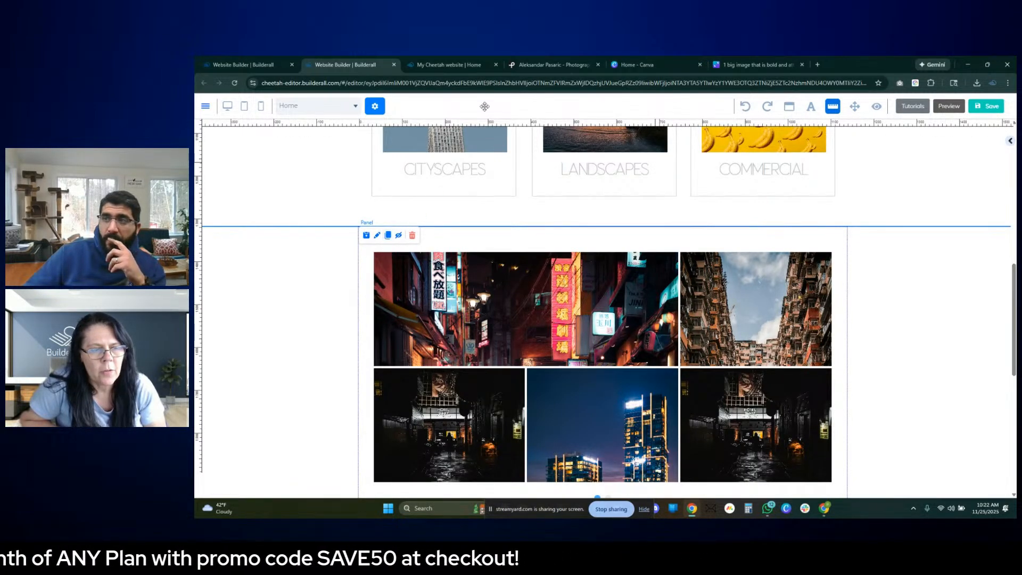
left_click(554, 64)
left_click(371, 66)
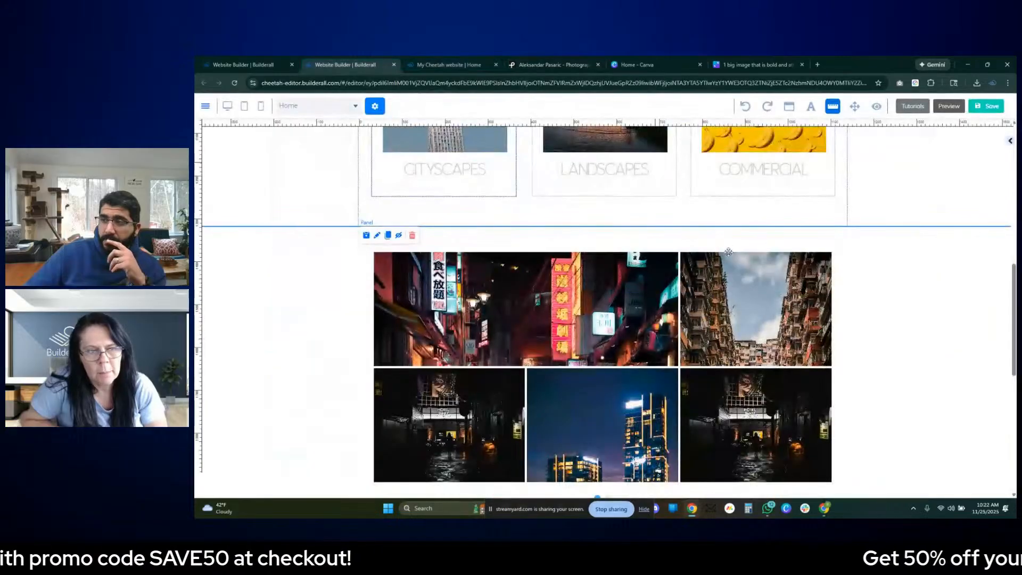
scroll(555, 230, "up", 3)
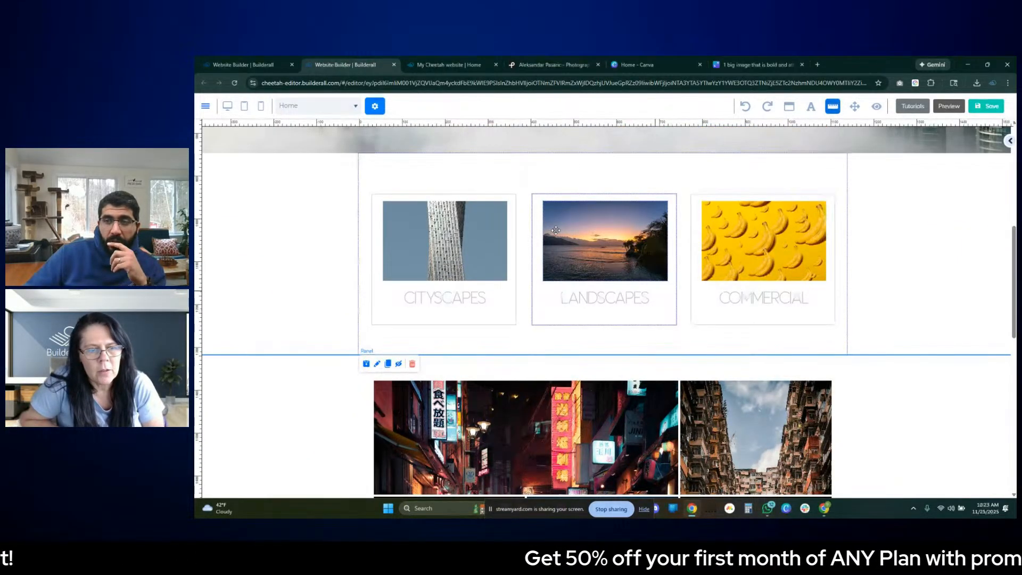
scroll(556, 230, "down", 3)
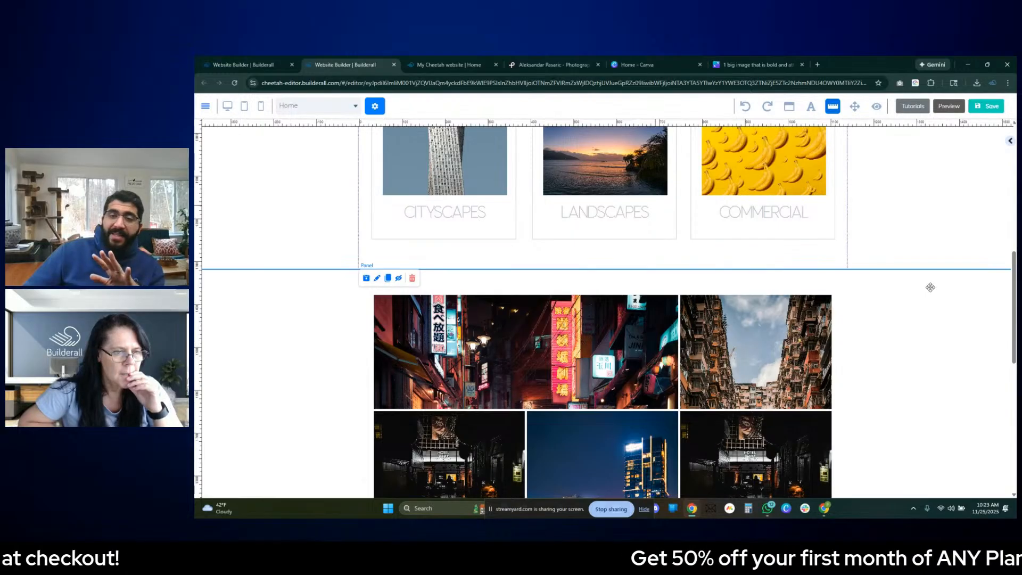
- Open the library of elements that can be added to the page
left_click(1009, 141)
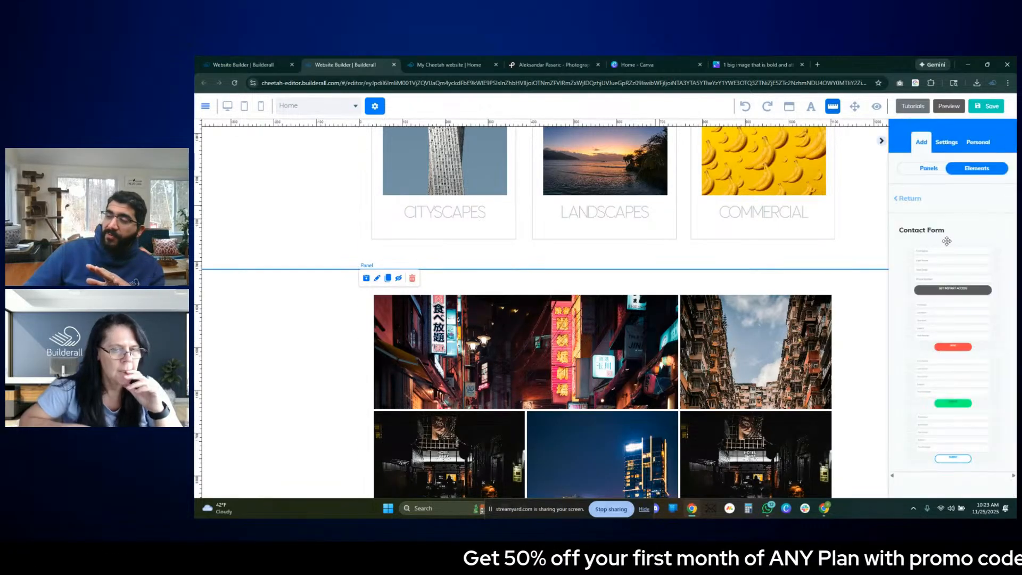
left_click(953, 143)
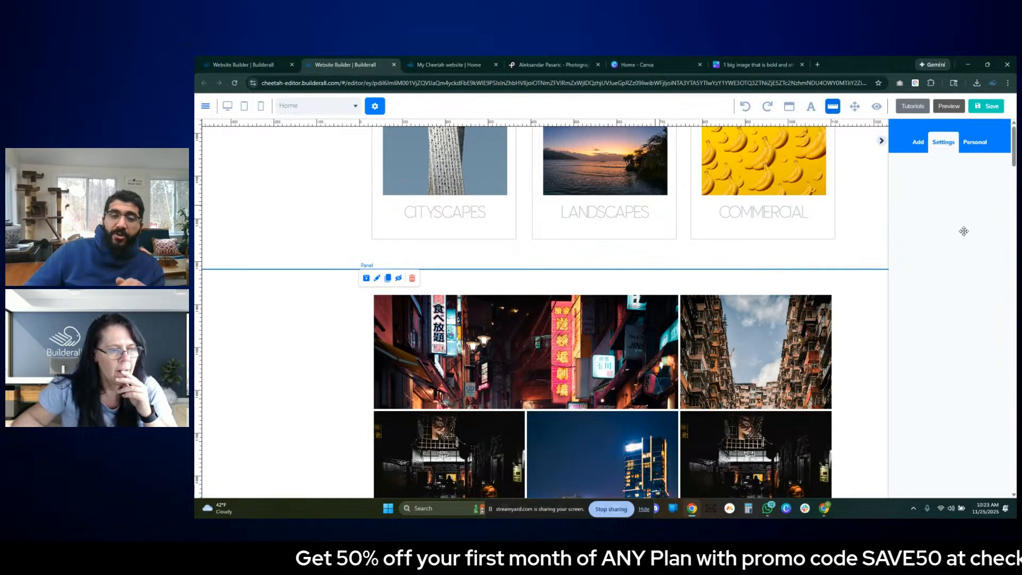
left_click(915, 149)
left_click(947, 147)
left_click(922, 146)
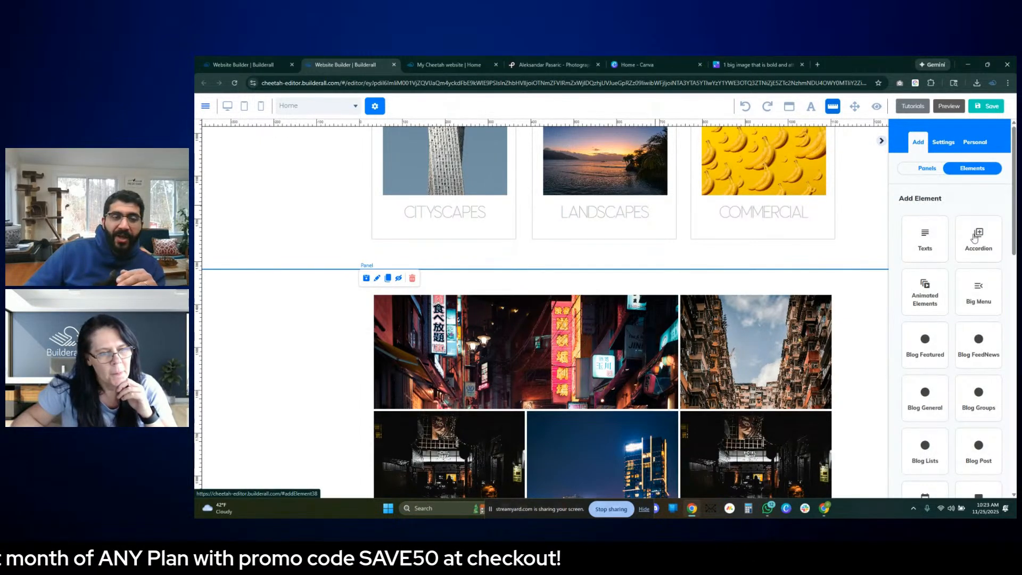
scroll(976, 237, "down", 1)
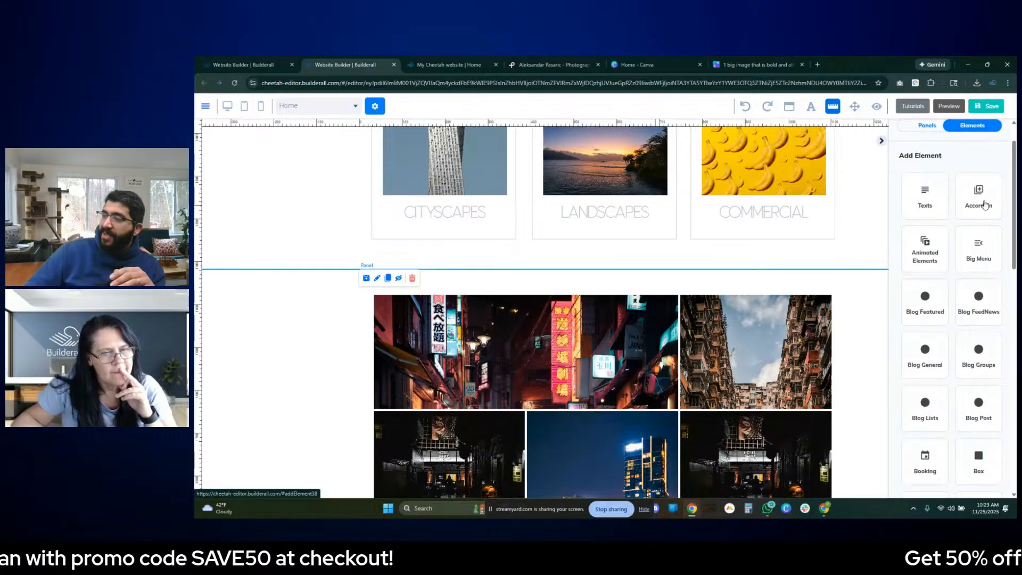
scroll(926, 255, "down", 1)
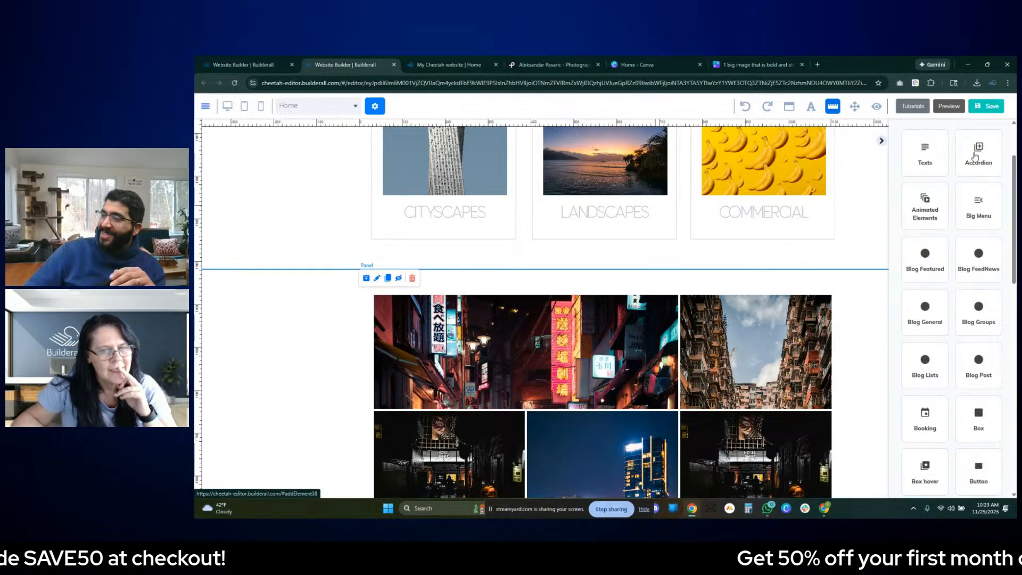
scroll(976, 256, "down", 1)
scroll(976, 261, "up", 2)
left_click(976, 191)
left_click(928, 172)
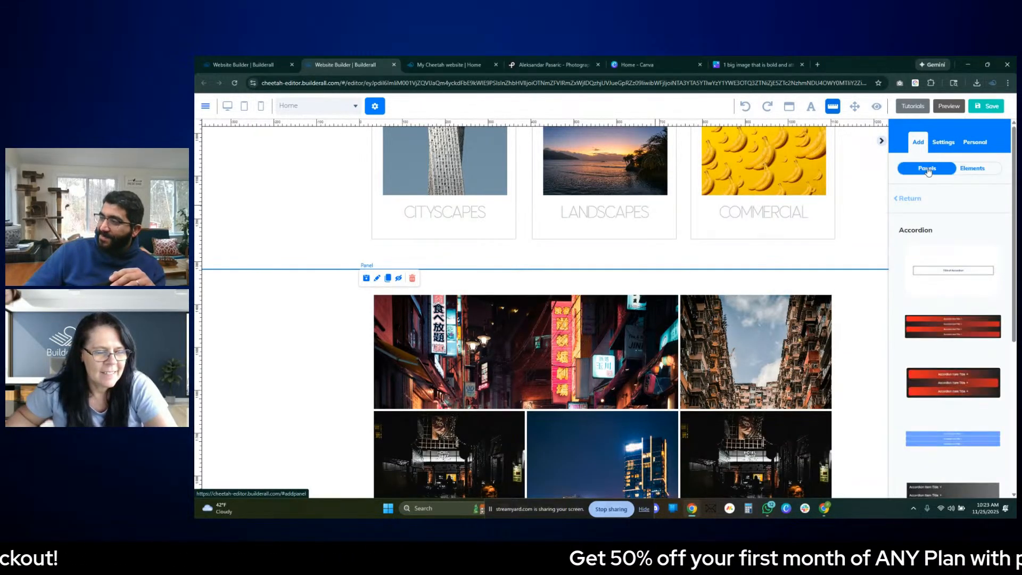
left_click(972, 168)
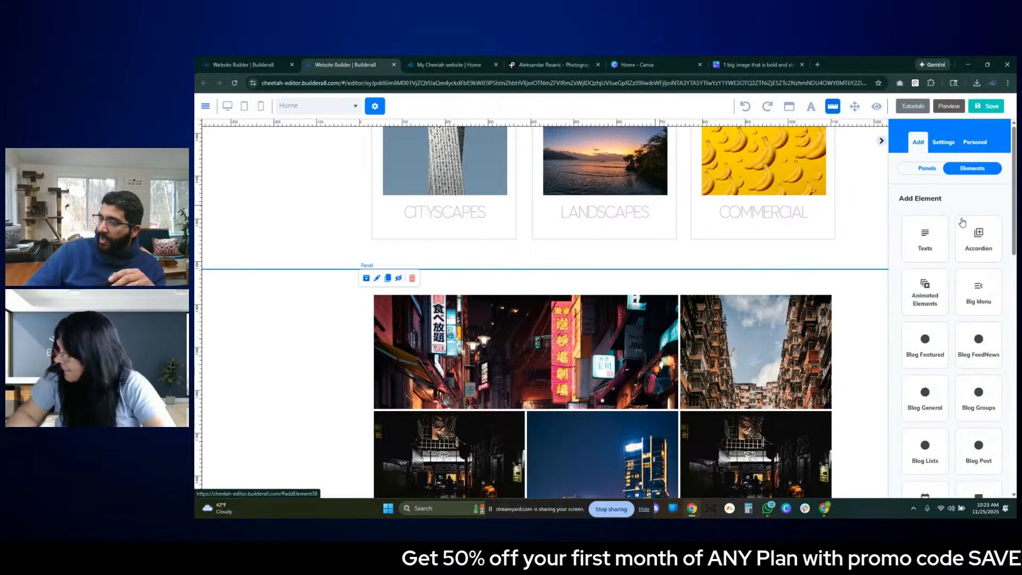
- Find the Rotation Banner element and place its first template, the white one with the multi-armed man, over the photo gallery section
scroll(961, 234, "down", 1)
scroll(963, 245, "down", 2)
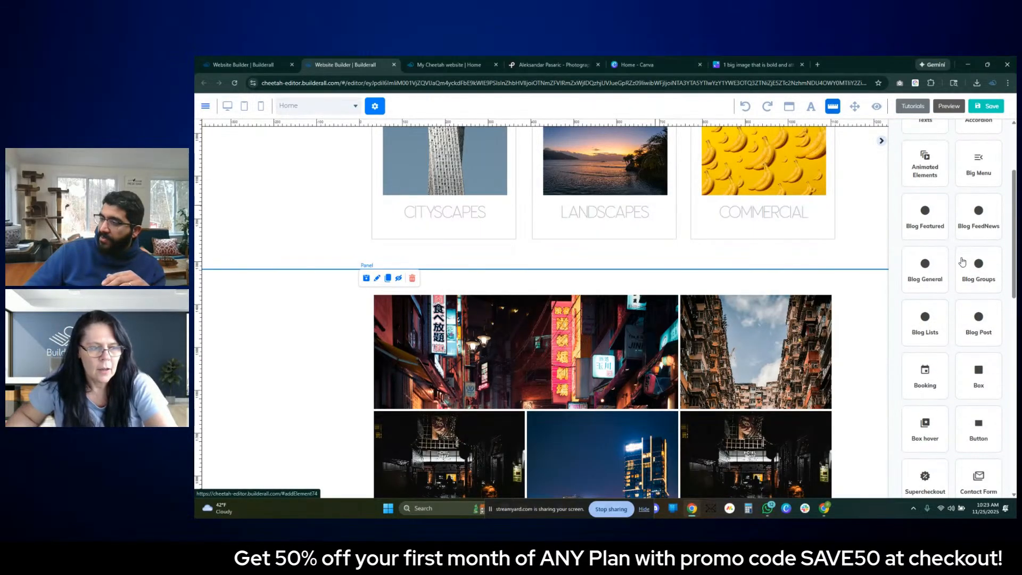
scroll(974, 290, "down", 5)
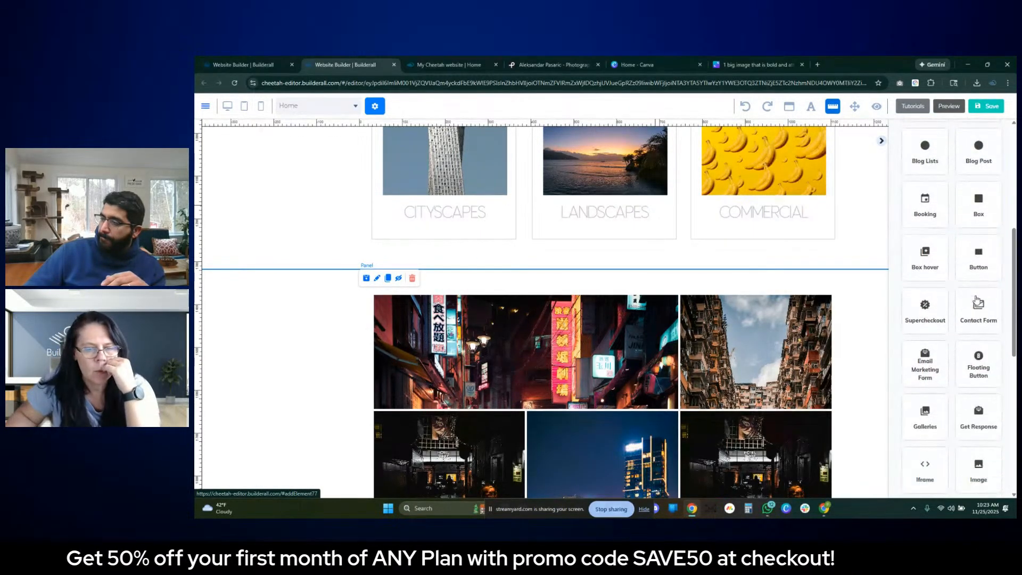
scroll(990, 322, "down", 2)
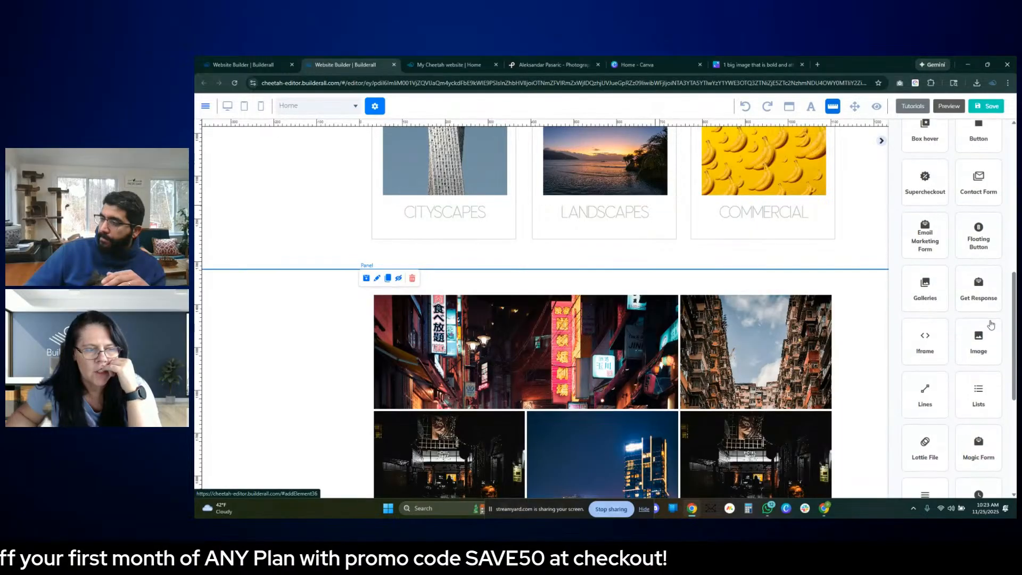
scroll(990, 322, "down", 1)
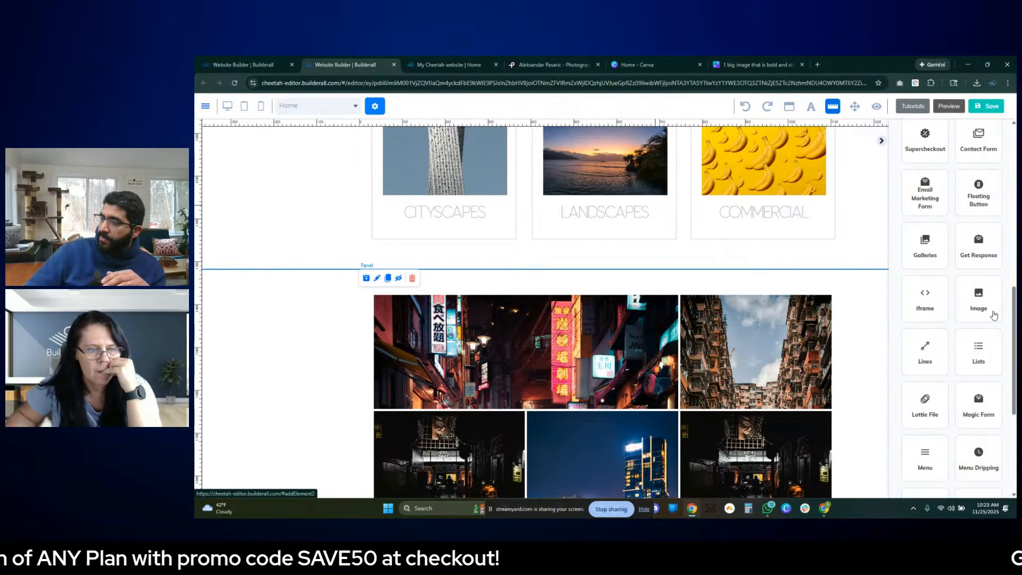
scroll(993, 315, "down", 1)
scroll(993, 315, "down", 4)
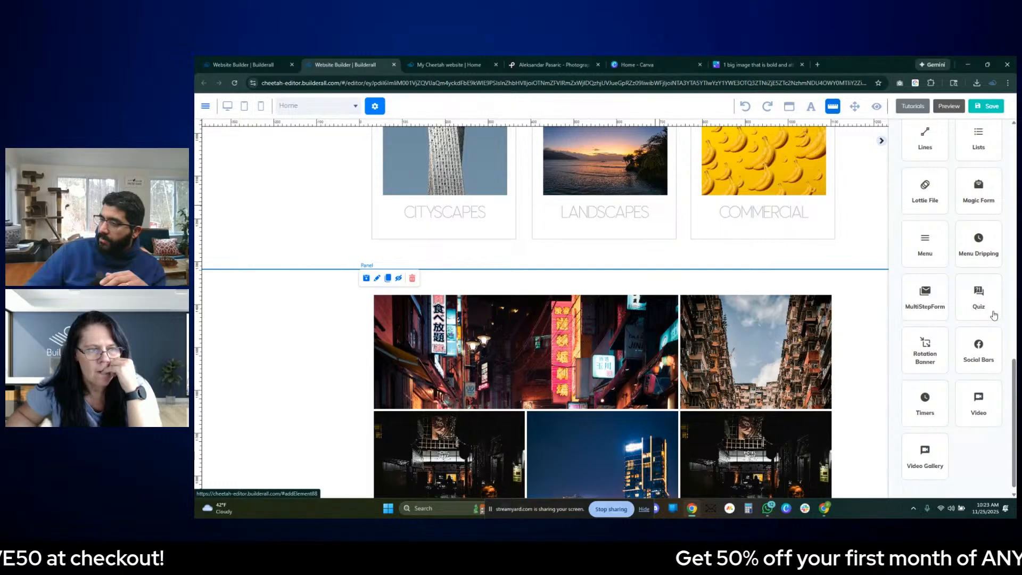
left_click(936, 338)
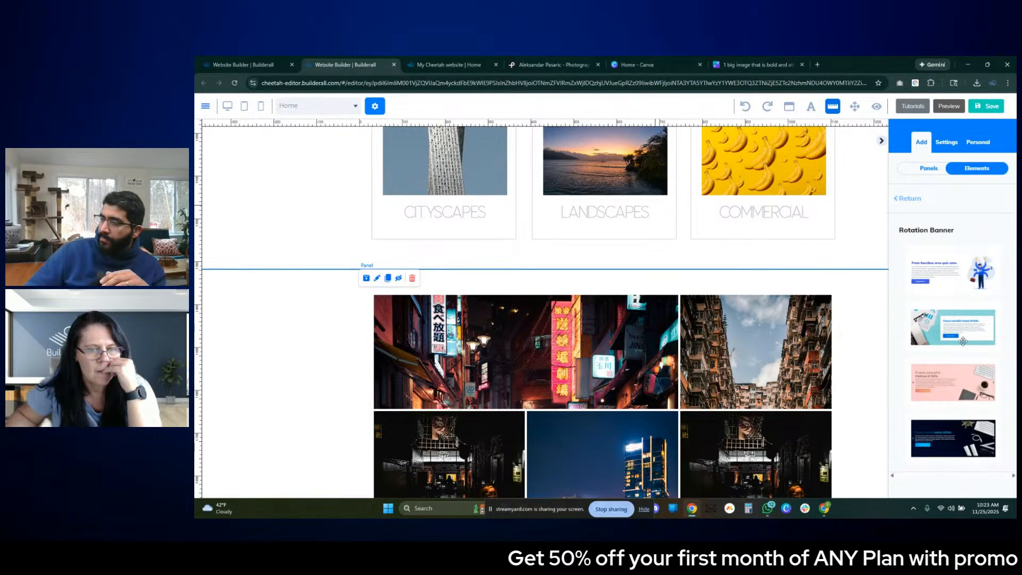
scroll(844, 366, "down", 5)
scroll(763, 356, "up", 4)
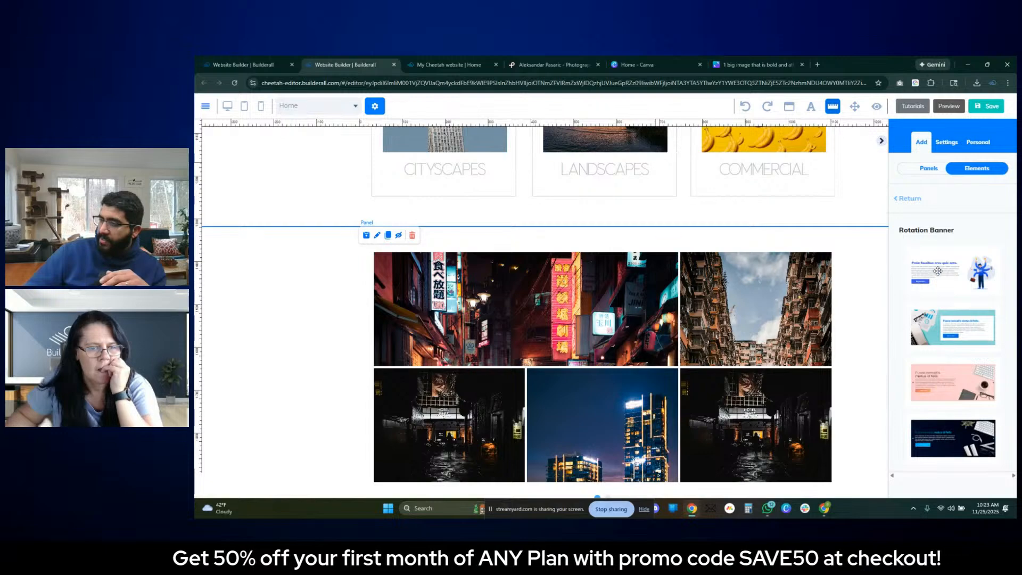
left_click_drag(942, 272, 453, 248)
left_click_drag(585, 299, 590, 296)
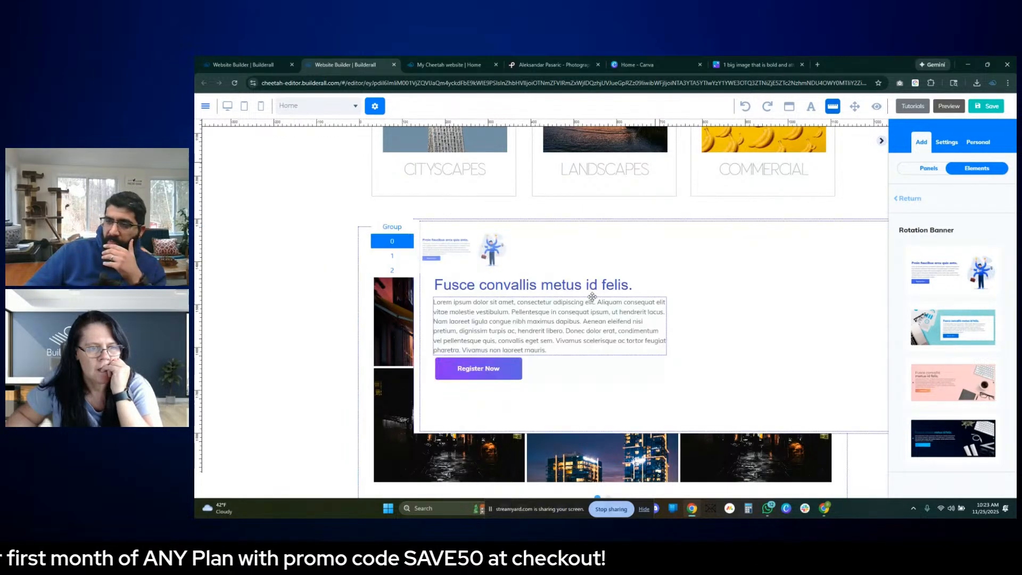
- Delete all the template slider pages from the rotation banner so that only its empty frame is left
left_click(453, 228)
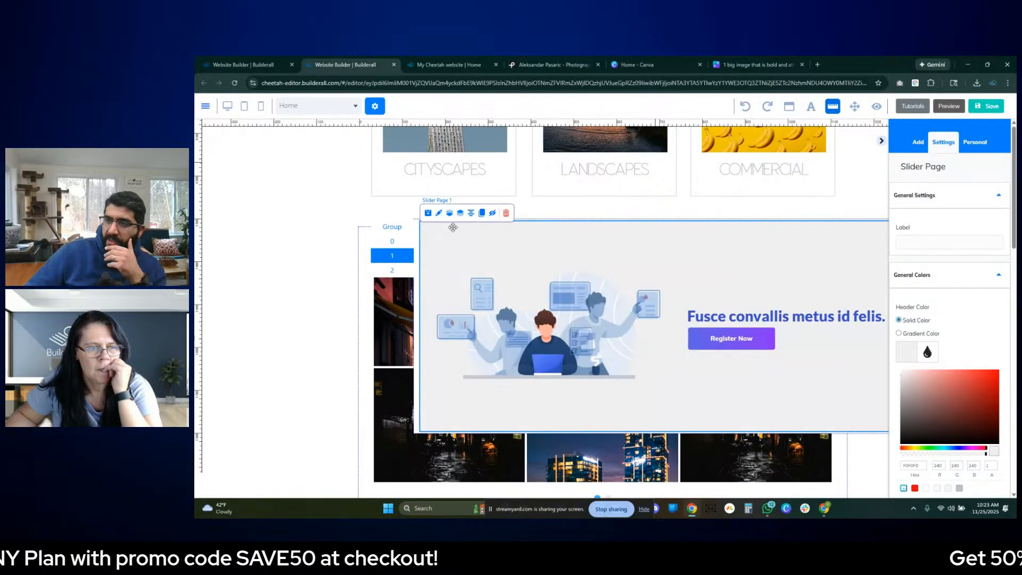
left_click(505, 214)
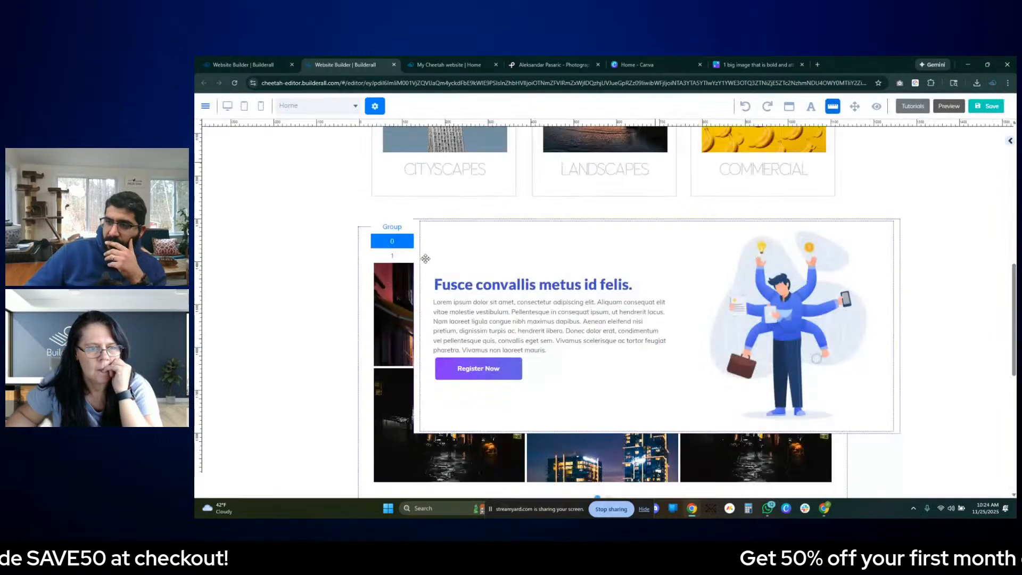
left_click(405, 256)
left_click(507, 214)
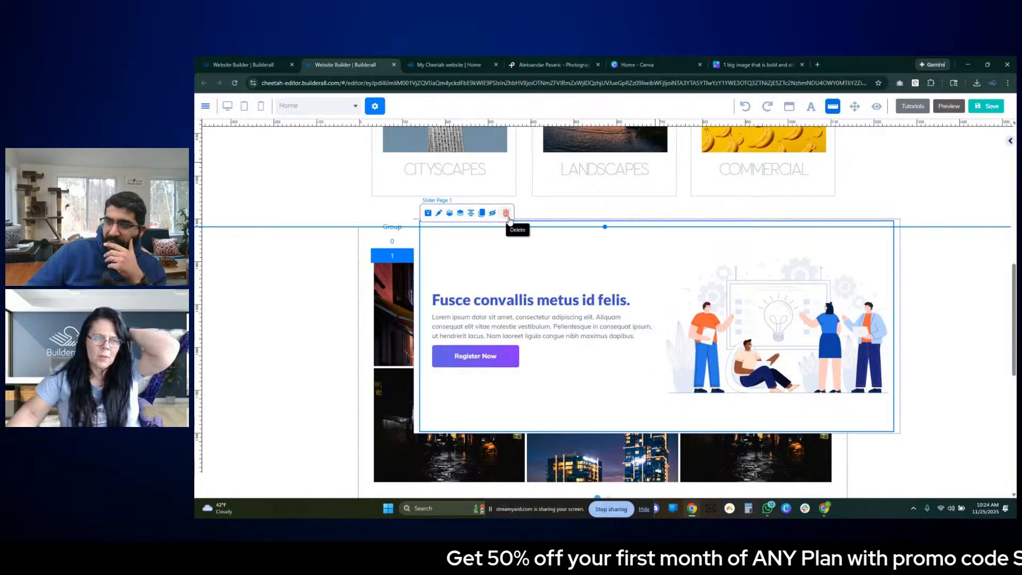
left_click(506, 214)
left_click(598, 309)
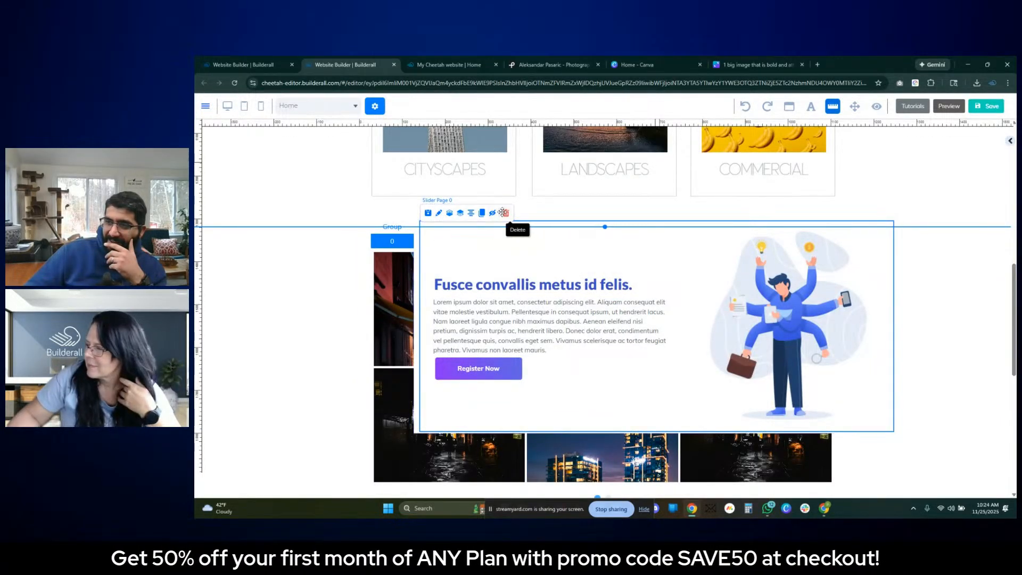
left_click(506, 213)
left_click(596, 304)
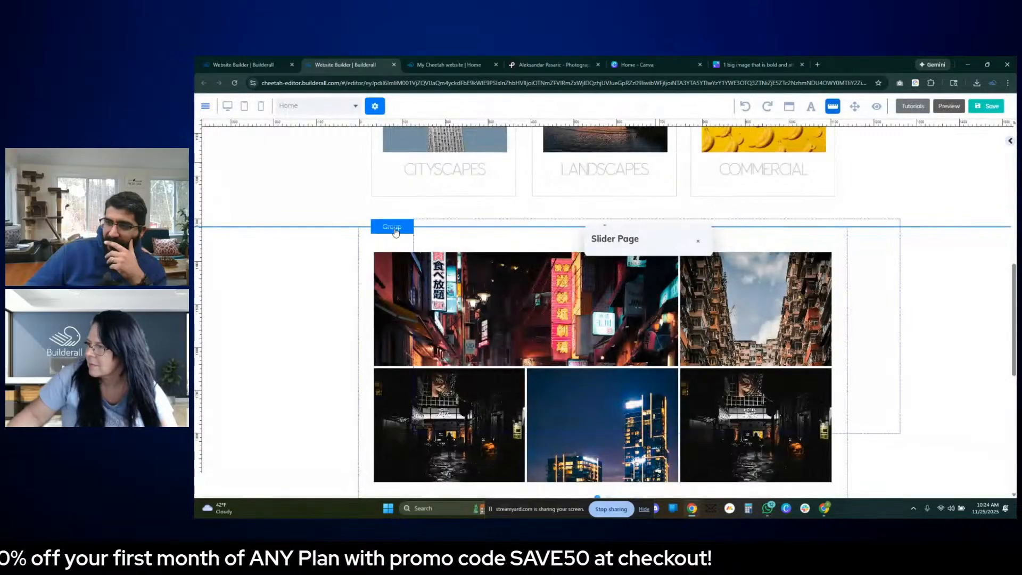
- Separate the empty rotation banner from the image gallery, shifting the gallery sideways past the banner's left edge
left_click(394, 229)
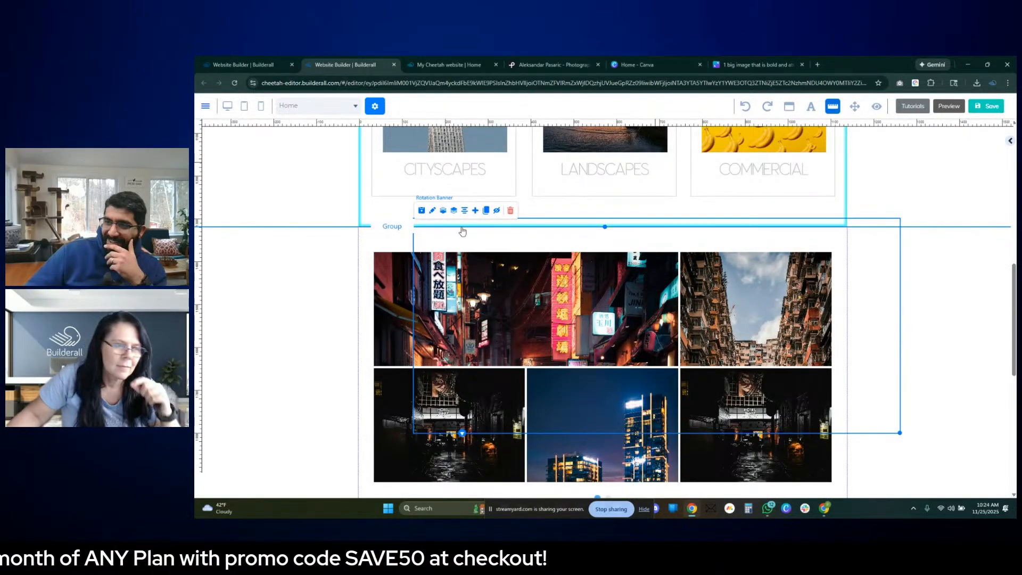
left_click(378, 260)
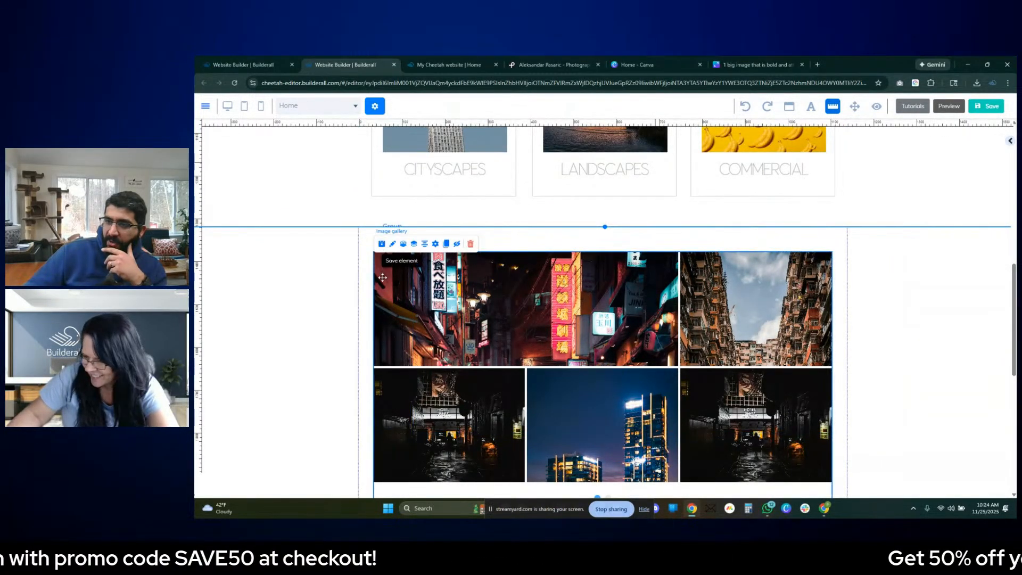
left_click_drag(382, 278, 317, 290)
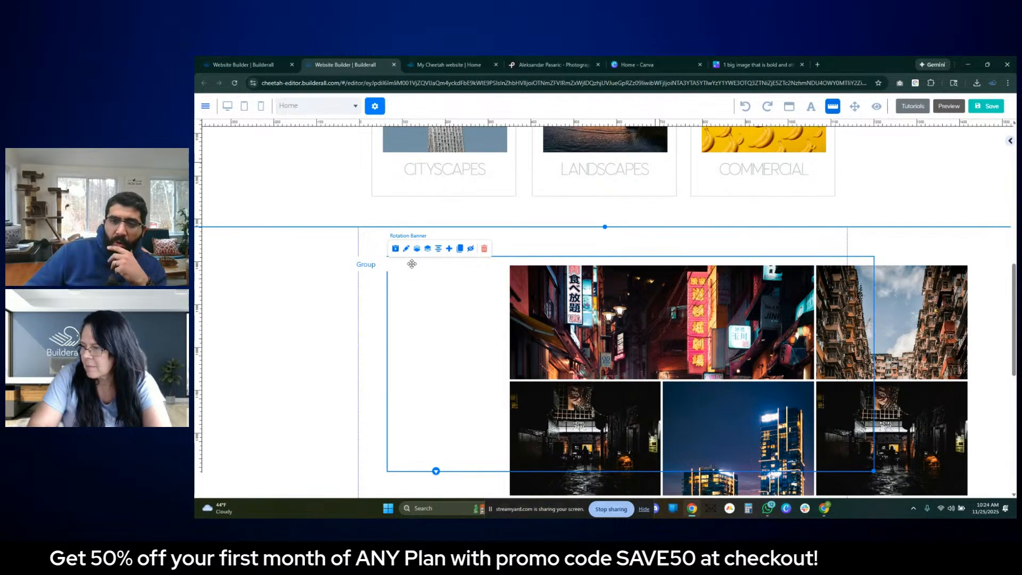
mouse_move(661, 313)
left_mouse_down()
mouse_move(489, 326)
mouse_move(600, 324)
mouse_move(670, 298)
left_mouse_up()
left_click(391, 261)
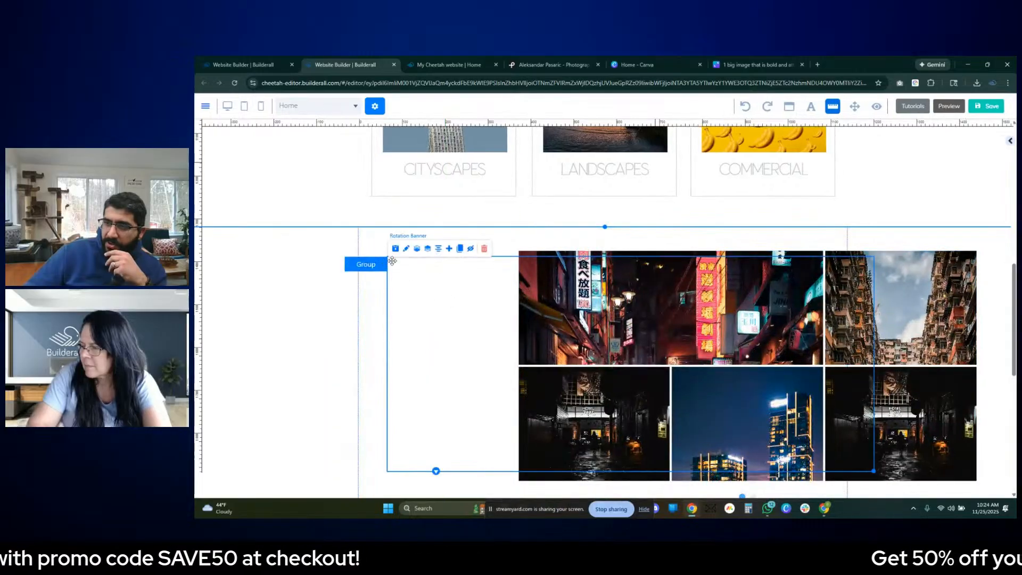
- Add a blank page to the rotation banner and move the image gallery onto it
left_click(447, 248)
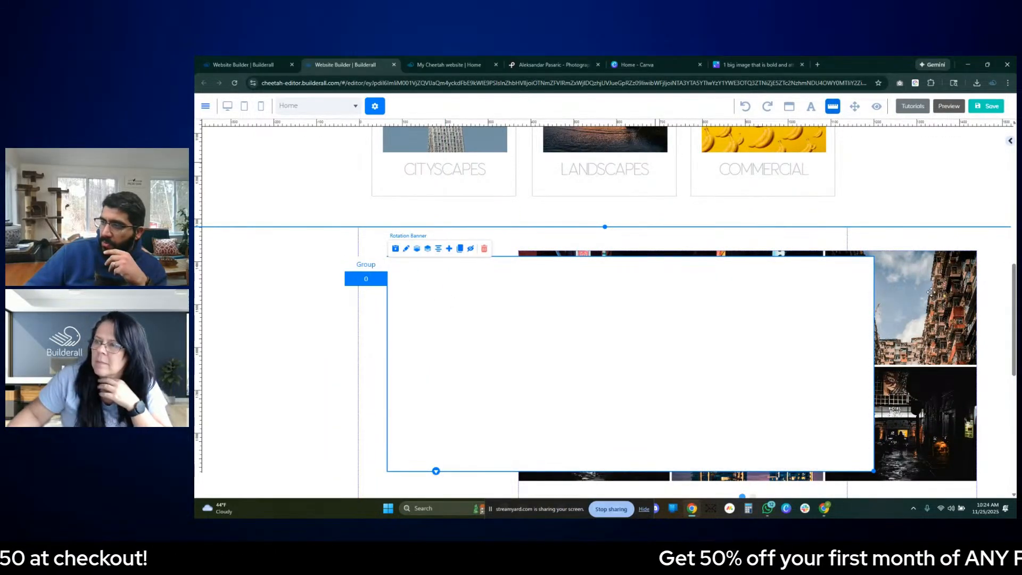
left_click_drag(895, 345, 819, 329)
left_click_drag(503, 293, 527, 298)
scroll(539, 309, "down", 3)
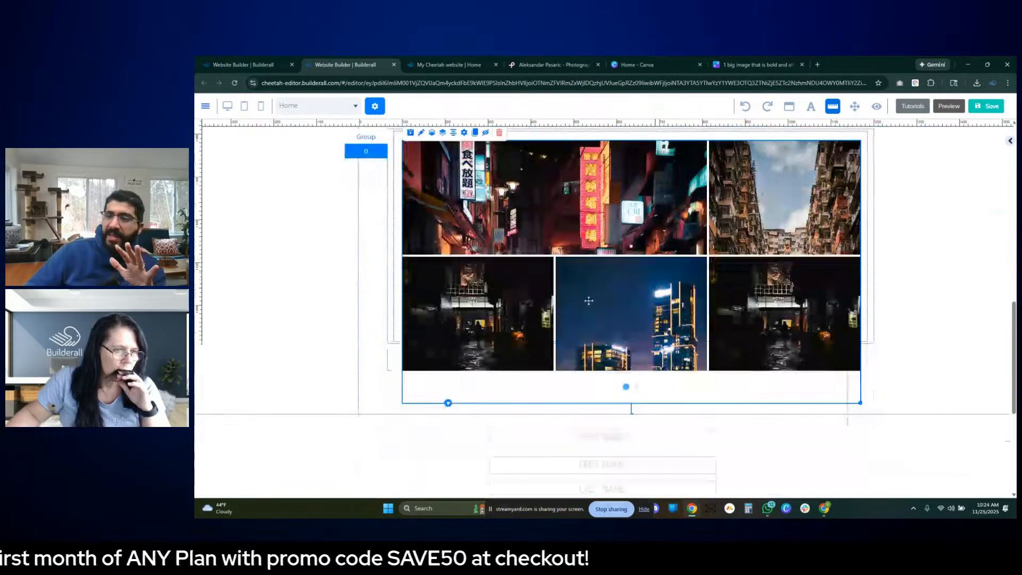
scroll(435, 274, "up", 2)
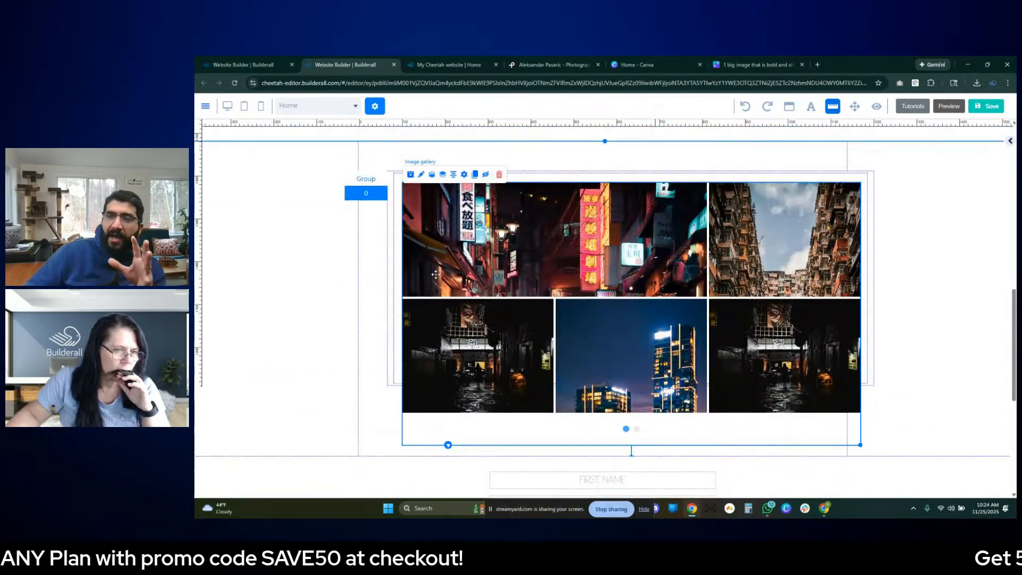
- Move the rotation banner up toward the section's left margin and enlarge it until it fully encloses the image gallery
left_click(387, 232)
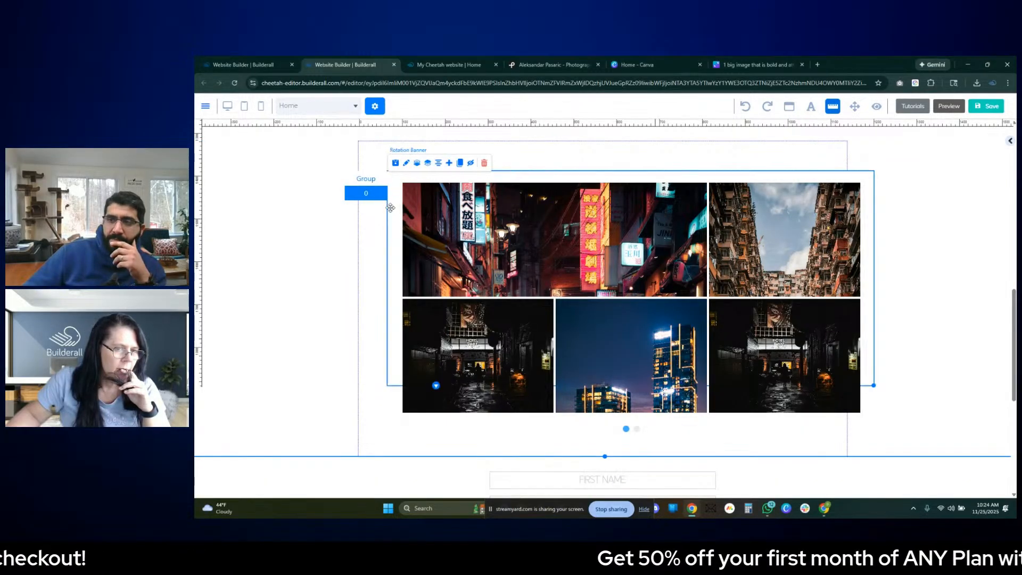
left_click_drag(390, 208, 340, 192)
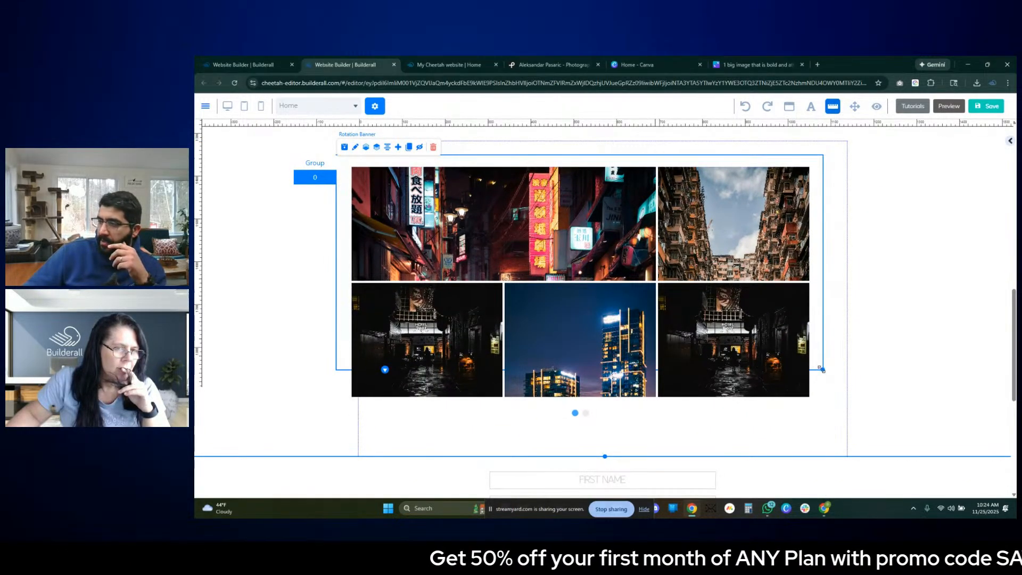
left_click_drag(822, 370, 875, 442)
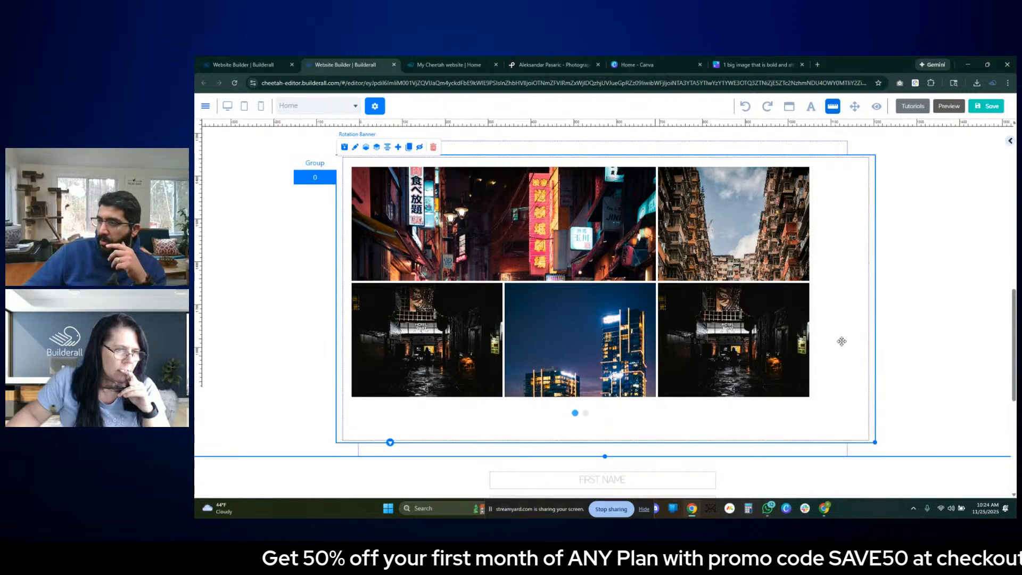
- Center the rotation banner horizontally in the section and center the image gallery horizontally inside it
left_click(809, 322)
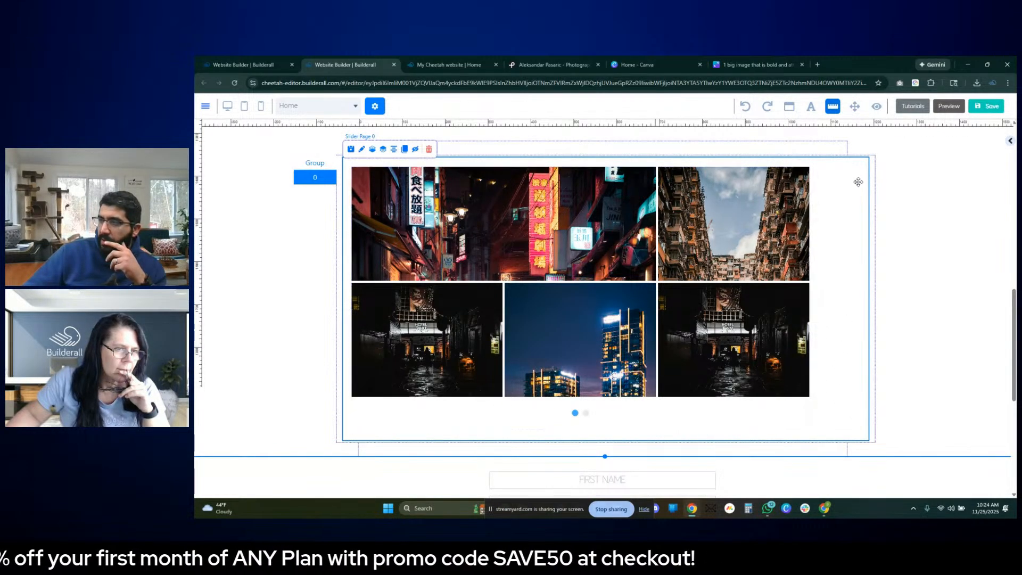
left_click(873, 172)
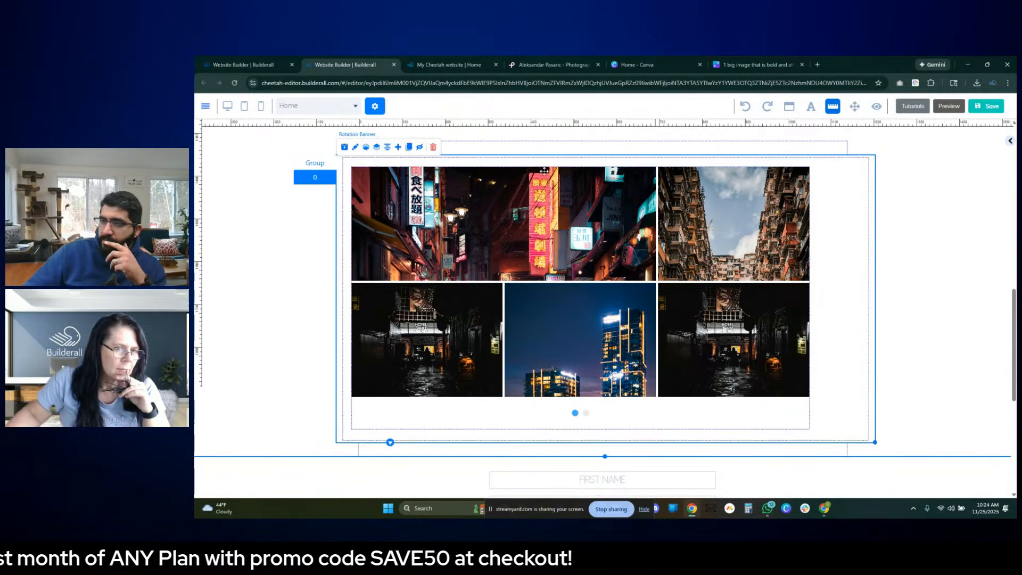
left_click(388, 154)
left_click(693, 218)
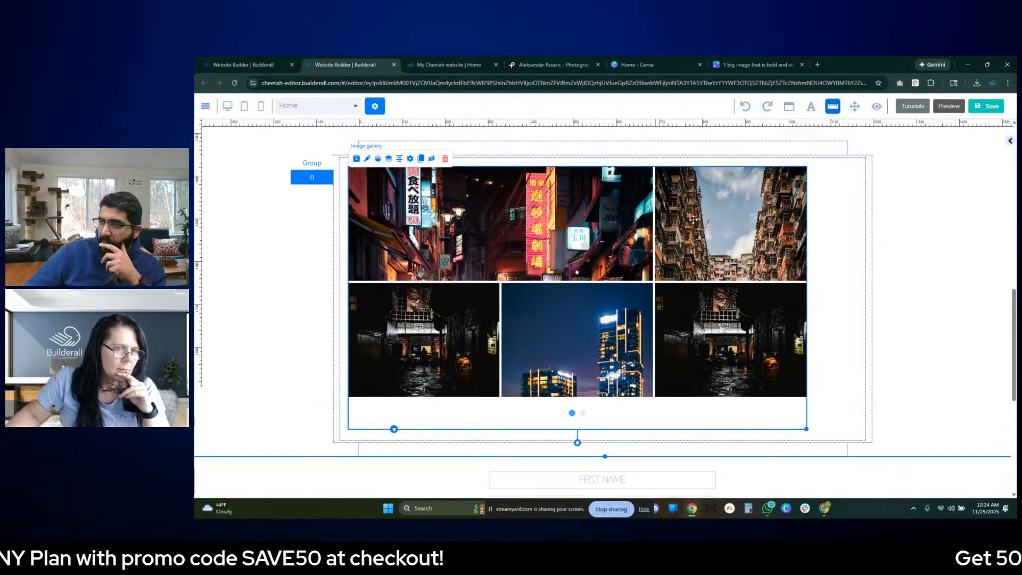
left_click(398, 160)
scroll(841, 279, "up", 1)
left_click(943, 303)
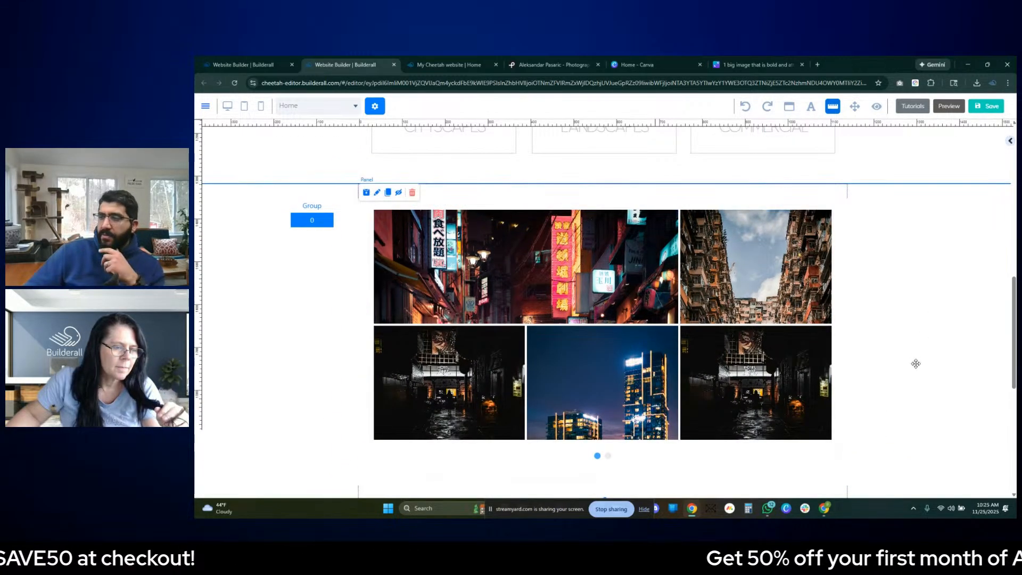
- Nudge the rotation banner slightly upward and review the slider page's color settings
left_click(851, 216)
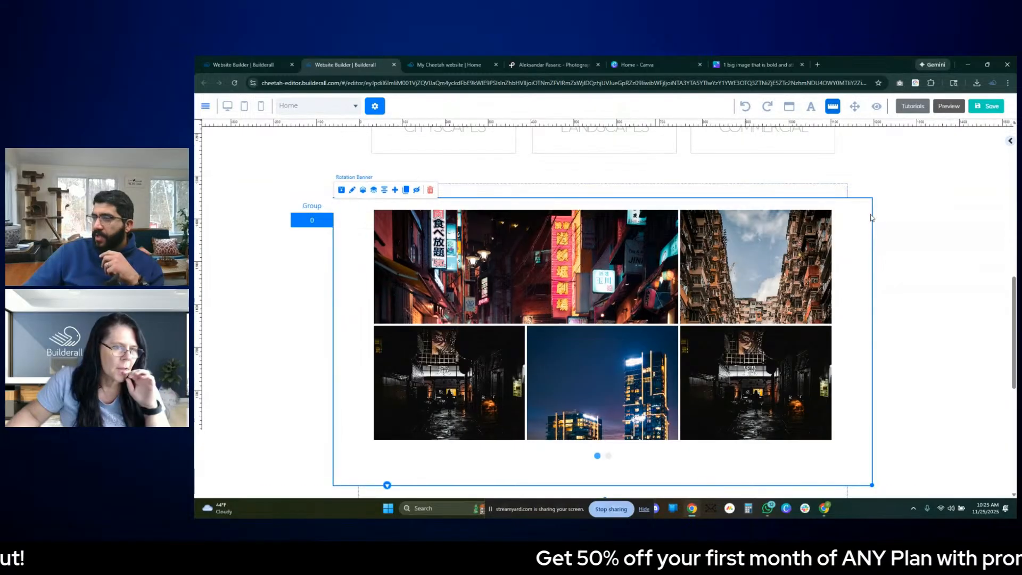
left_click_drag(871, 217, 870, 211)
double_click(847, 214)
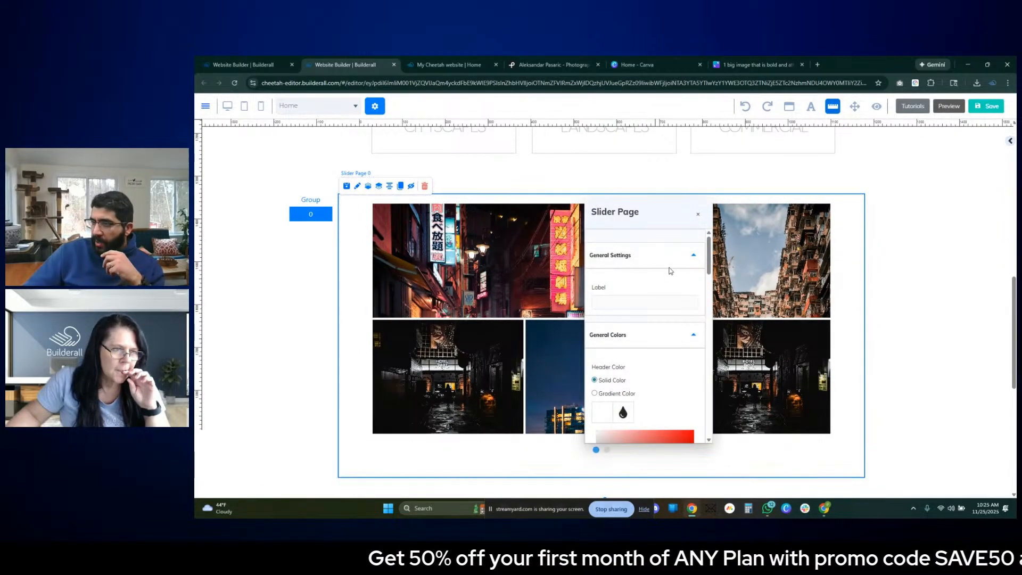
scroll(663, 319, "down", 2)
scroll(649, 346, "down", 1)
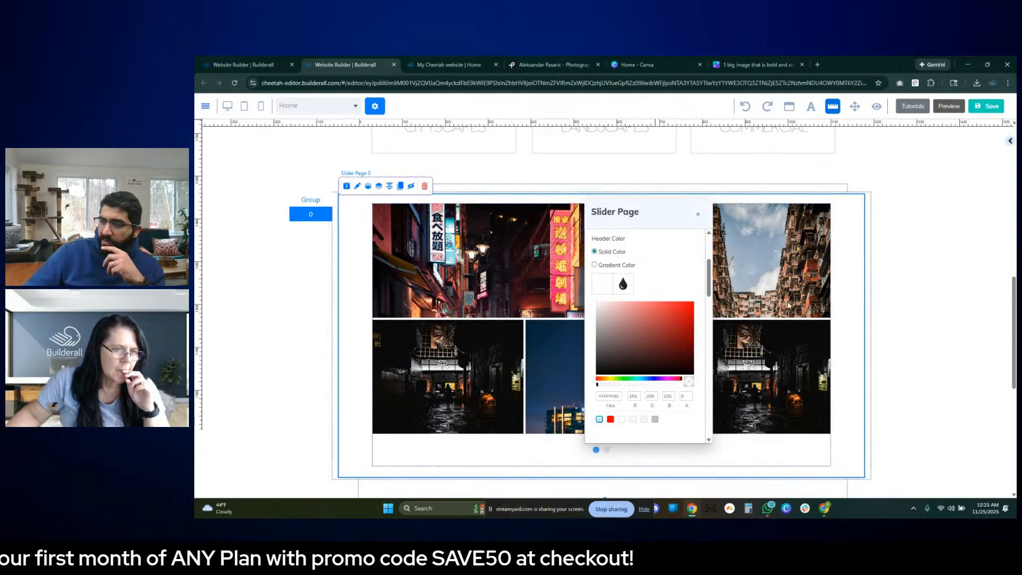
- Set the rotation banner's arrow color to the gray swatch BDC3C7 and close its settings
left_click(870, 295)
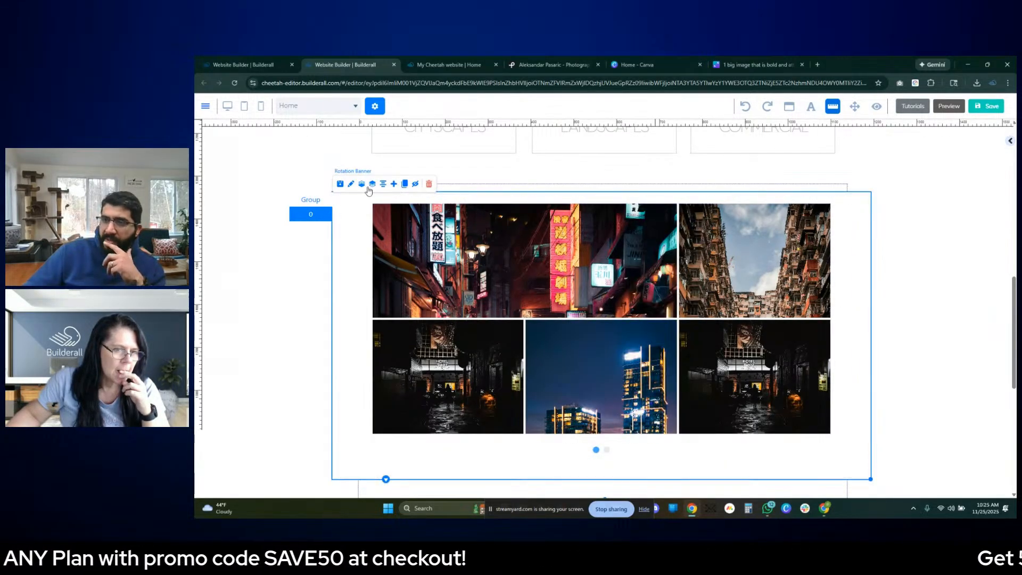
double_click(869, 226)
scroll(641, 299, "up", 3)
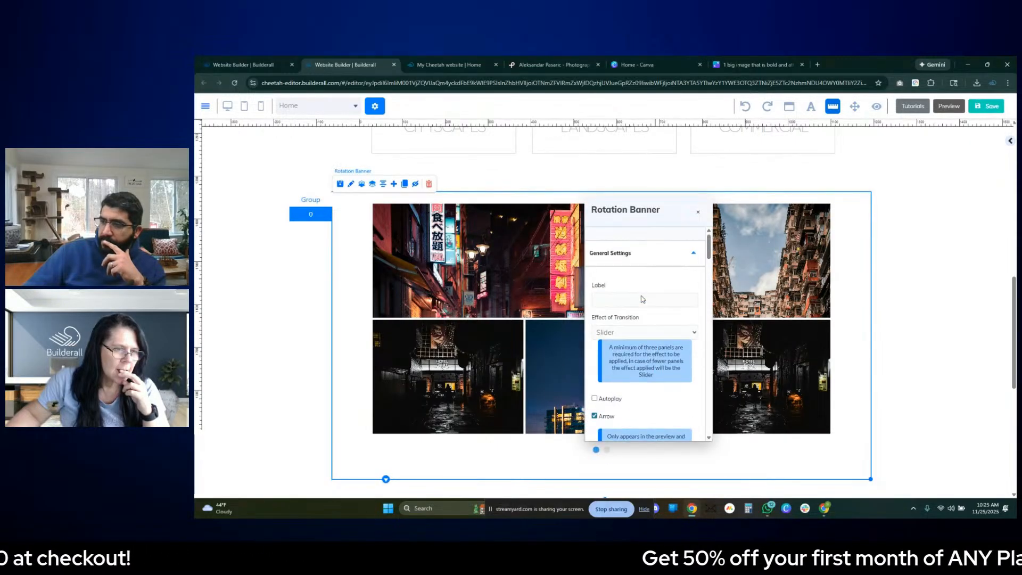
scroll(641, 299, "down", 5)
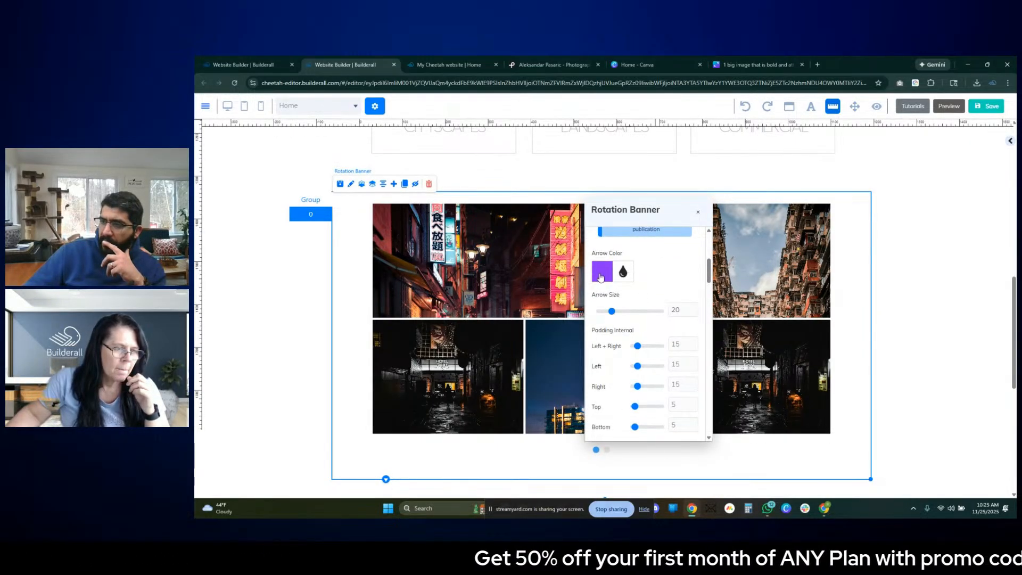
left_click(600, 277)
left_click(655, 407)
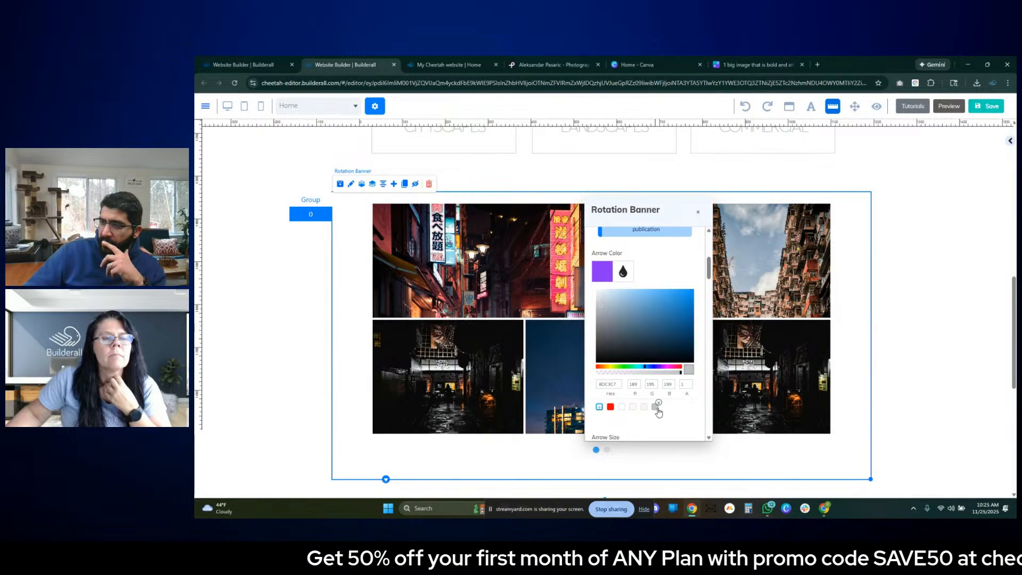
scroll(671, 421, "down", 5)
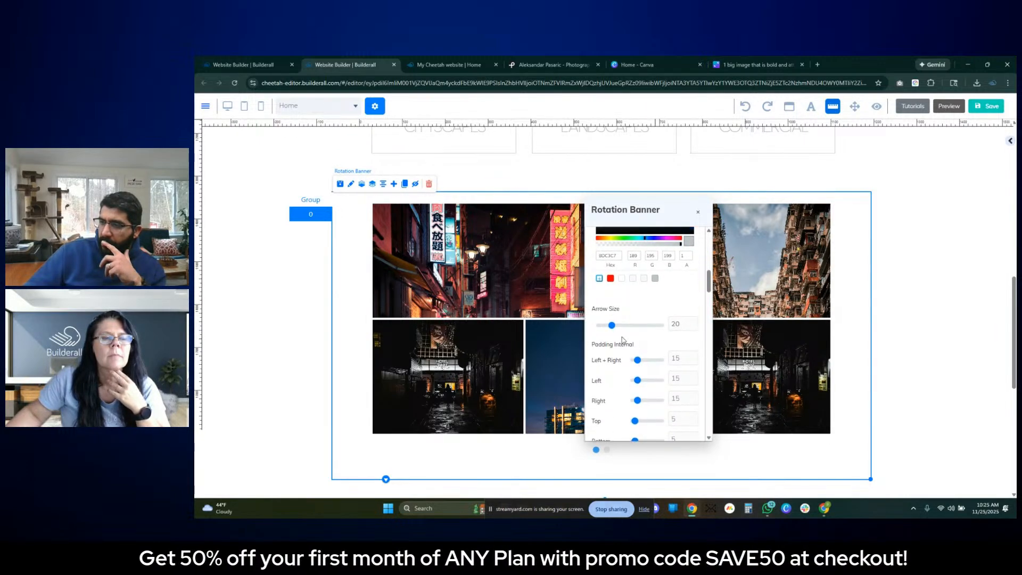
scroll(683, 365, "down", 3)
left_click(698, 215)
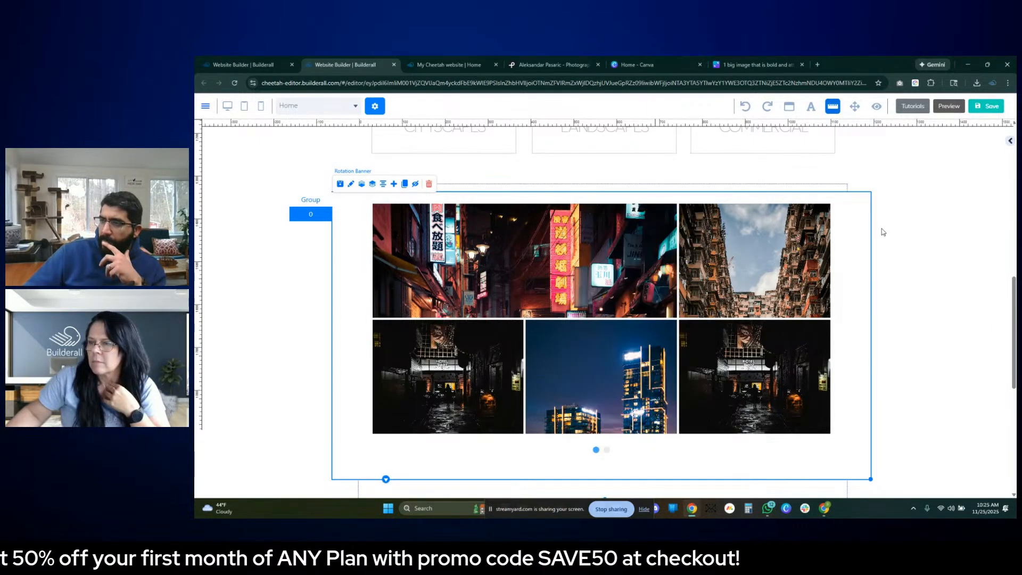
- Clone the slider page that holds the image gallery and switch the banner to the copied page 1
left_click(325, 213)
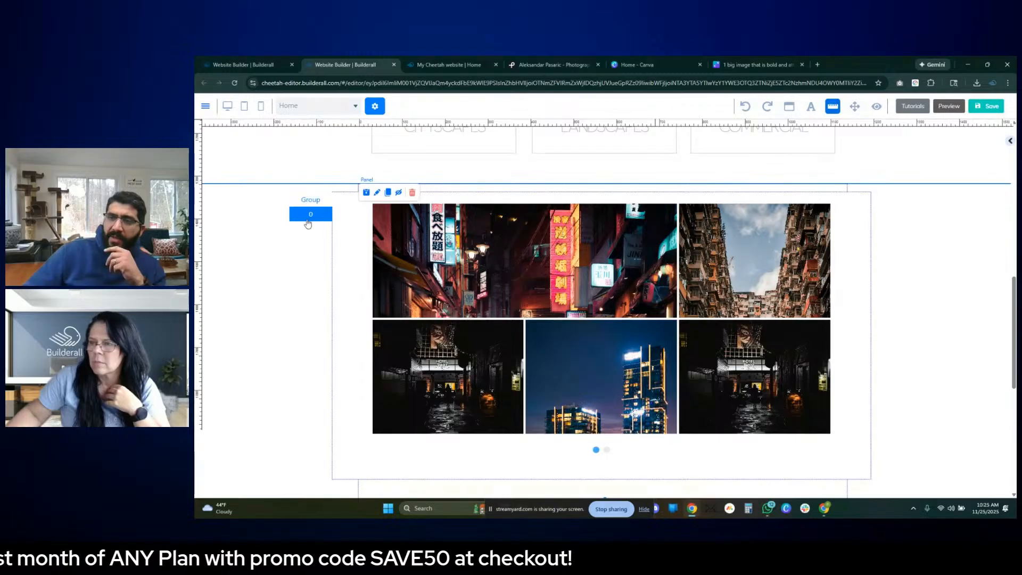
left_click(378, 203)
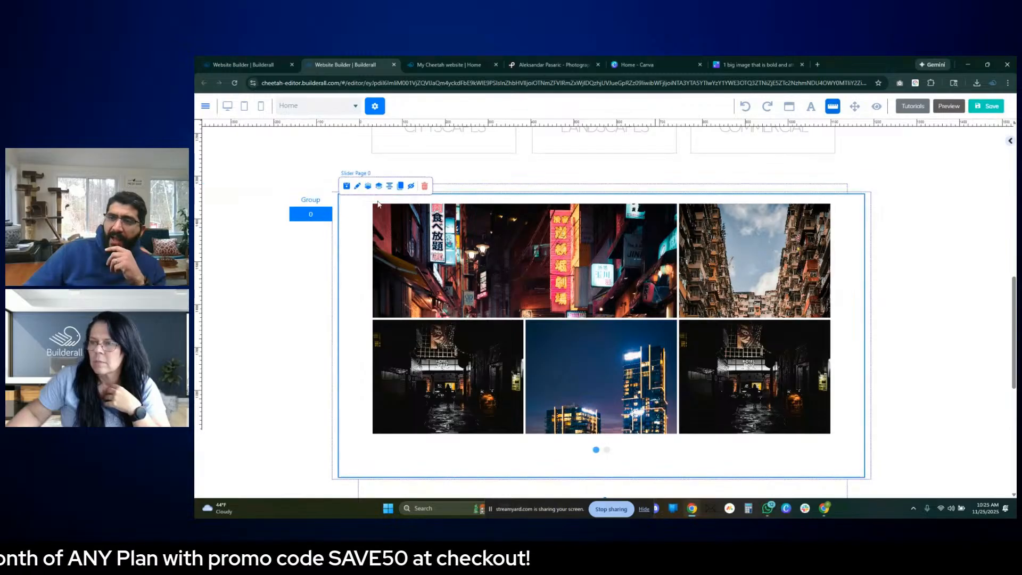
left_click(310, 221)
left_click(320, 232)
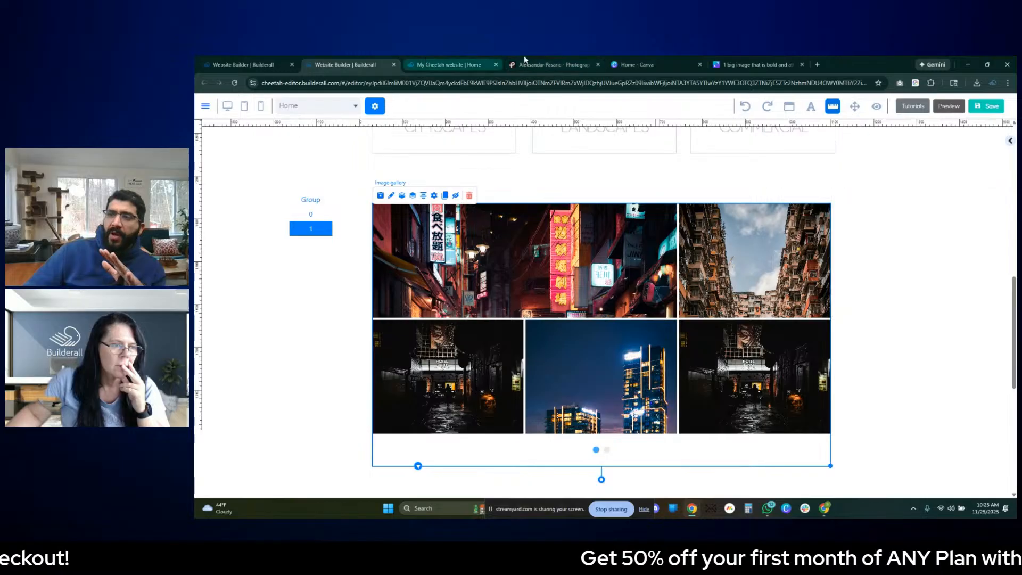
- Switch to the photographer's Pexels gallery and download the black-and-white photo of the striped human figure
left_click(539, 61)
scroll(732, 249, "down", 4)
scroll(732, 249, "down", 4)
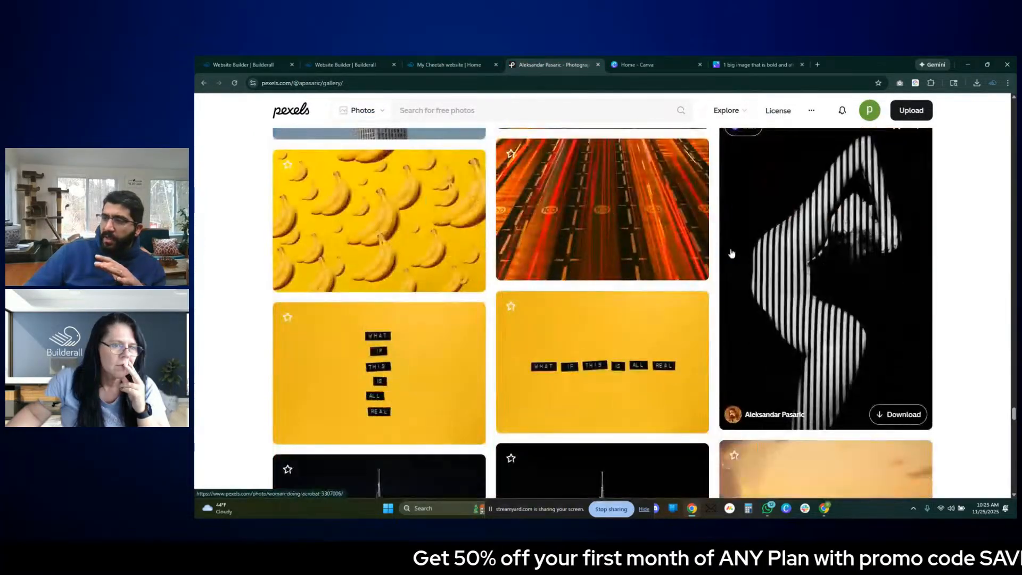
scroll(729, 250, "up", 4)
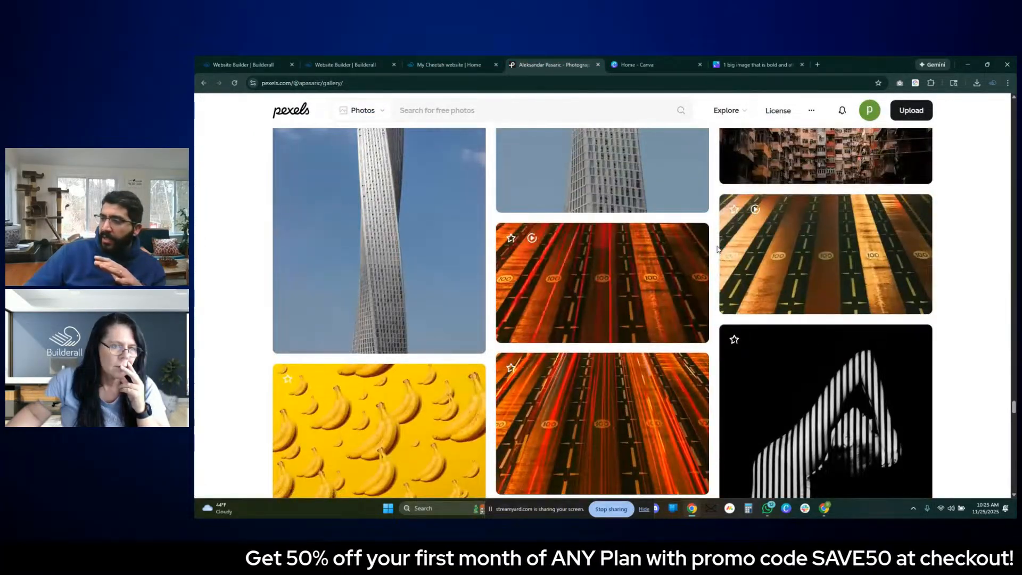
scroll(717, 249, "down", 4)
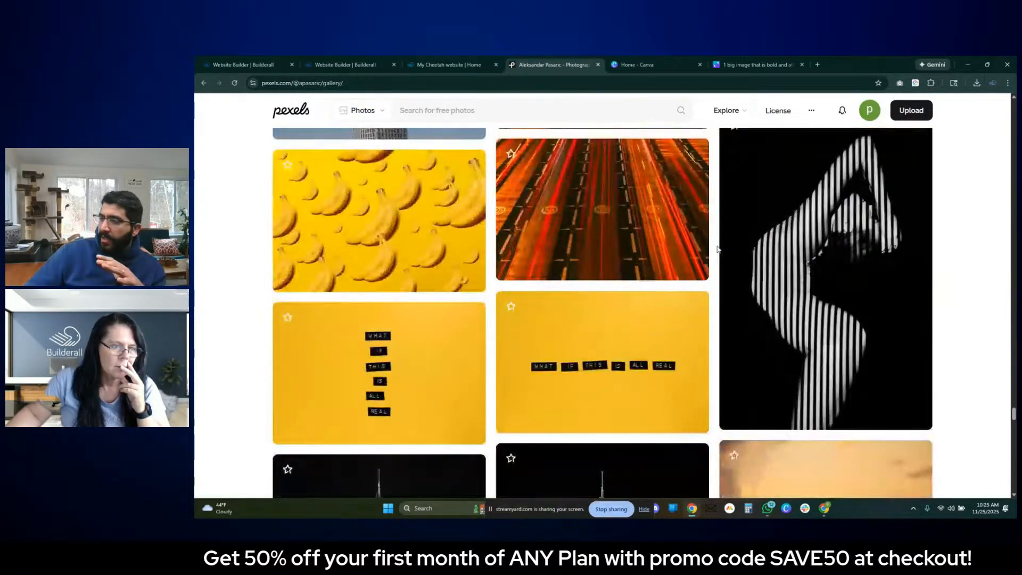
left_click(900, 414)
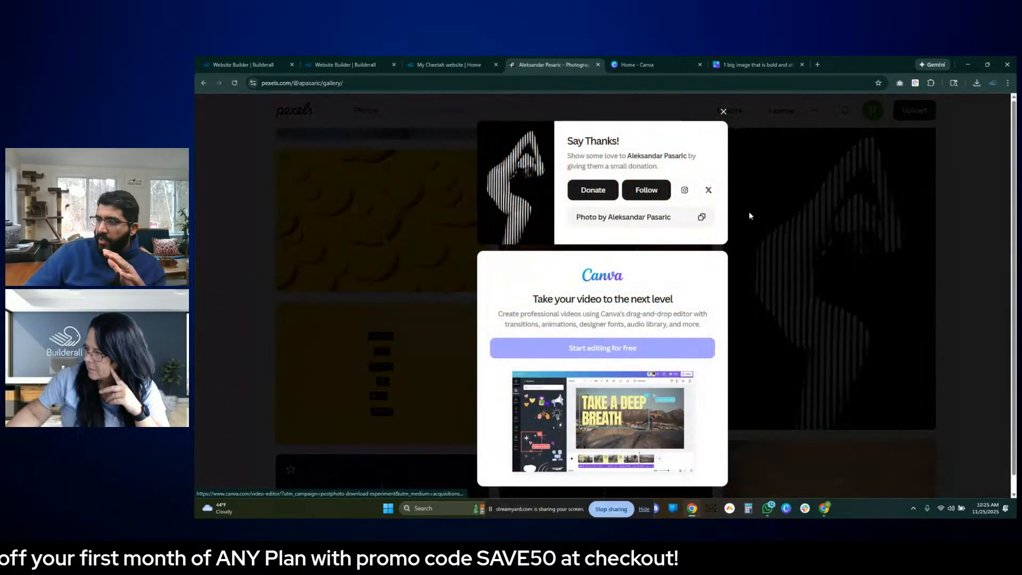
left_click(773, 188)
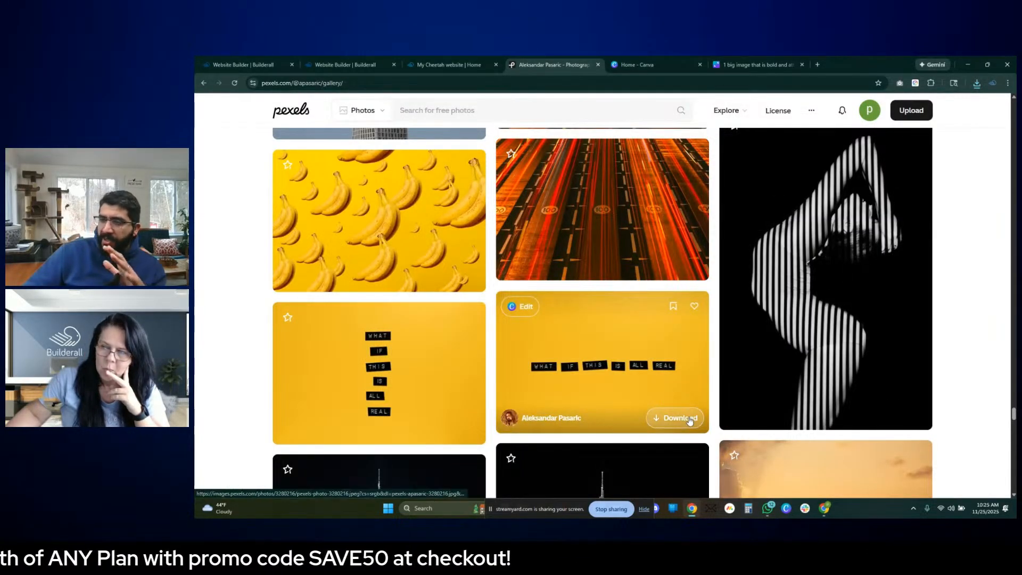
- Download both yellow "WHAT IF THIS IS ALL REAL" photos and the photo of the blue seats
left_click(689, 419)
left_click(814, 382)
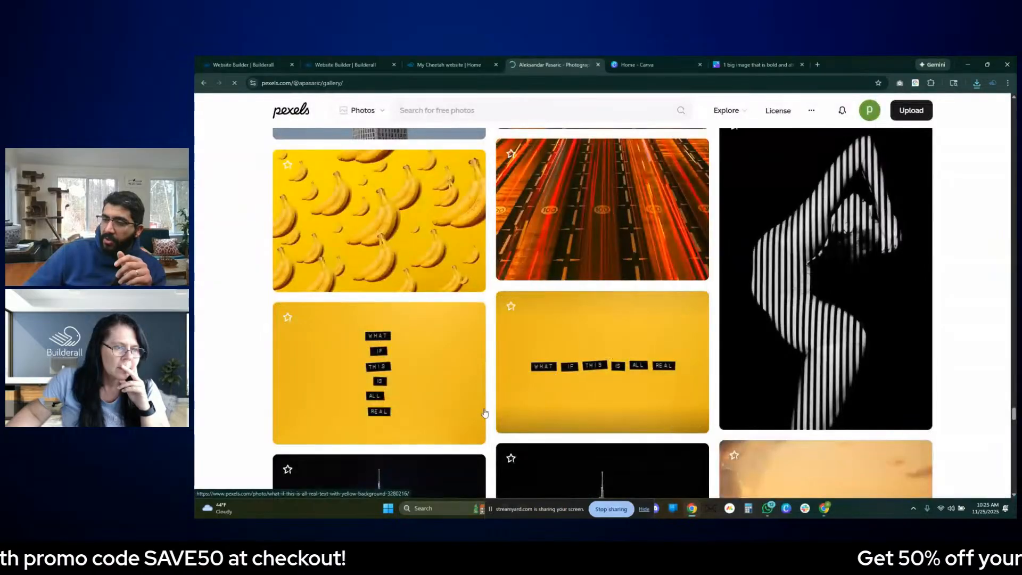
left_click(452, 426)
left_click(812, 390)
scroll(865, 403, "down", 2)
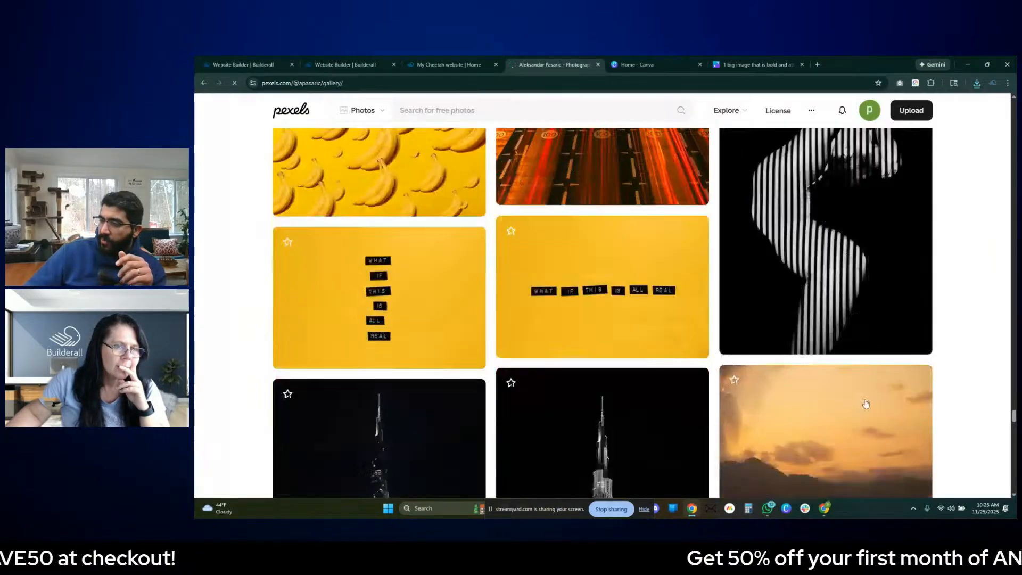
scroll(865, 403, "down", 9)
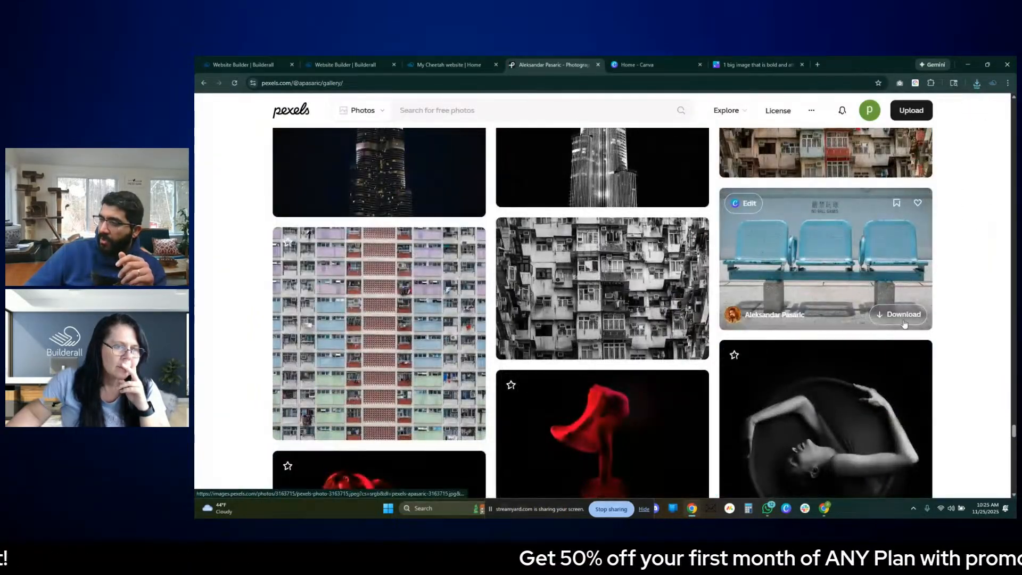
left_click(902, 316)
left_click(825, 377)
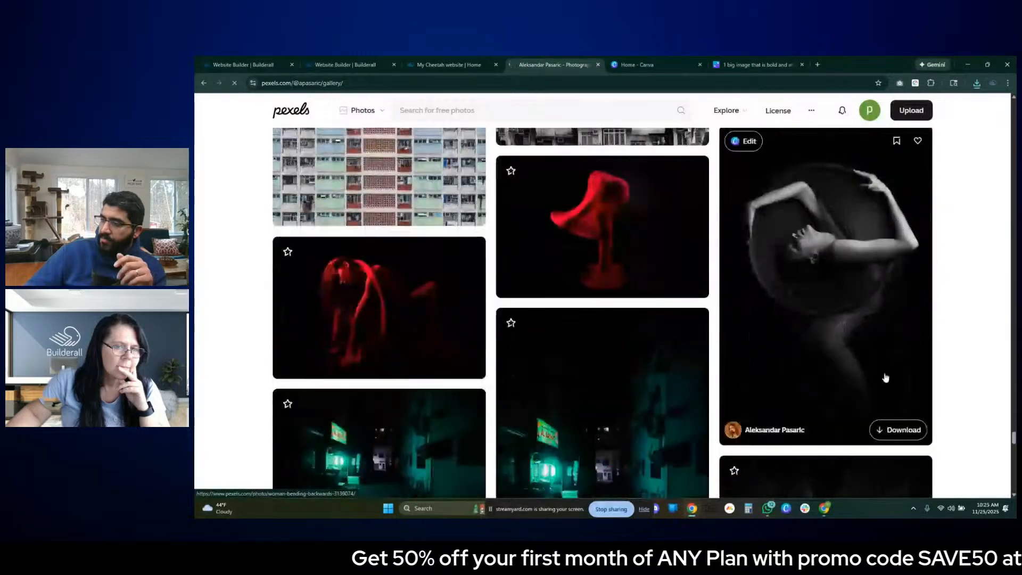
- Browse more of the photographer's Pexels gallery and preview the photo of the gray container near a wall
scroll(883, 375, "down", 10)
scroll(907, 365, "down", 4)
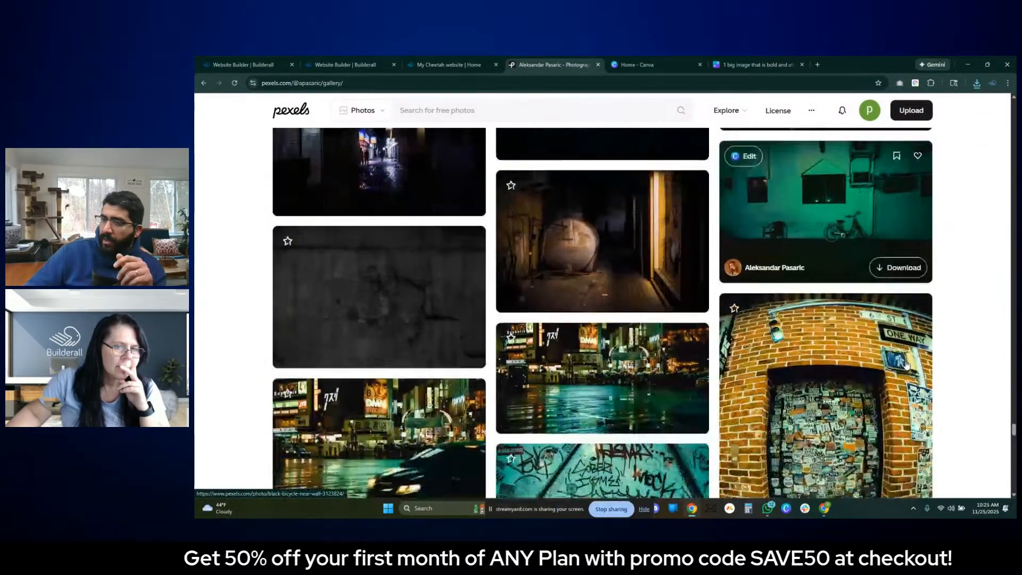
scroll(637, 260, "up", 3)
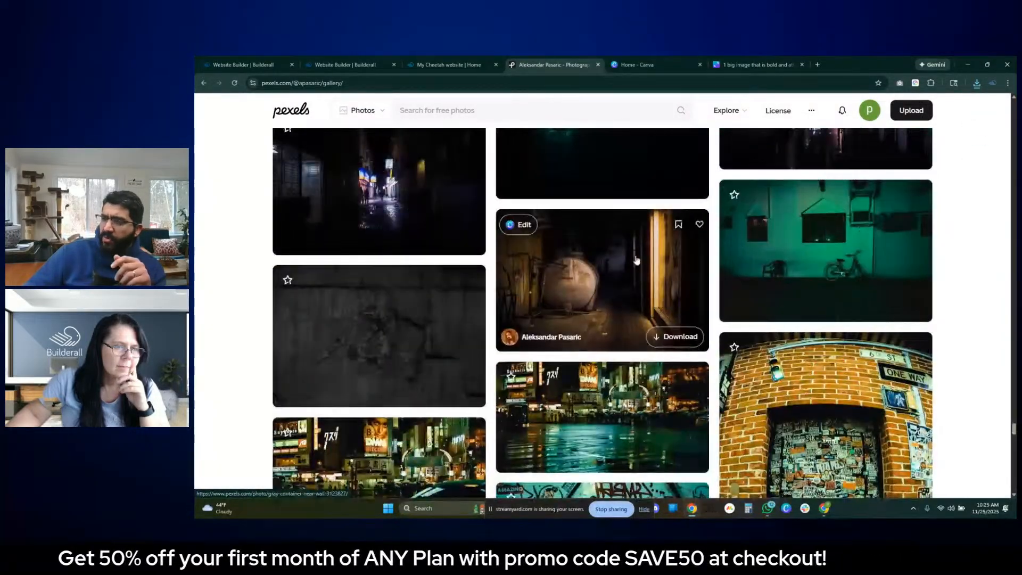
left_click(610, 268)
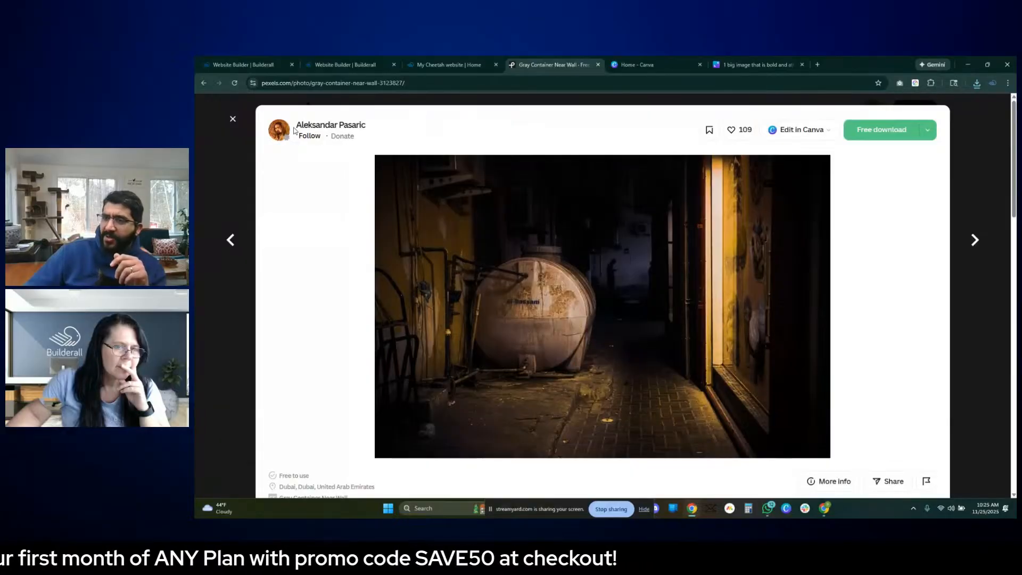
left_click(991, 333)
scroll(945, 404, "down", 10)
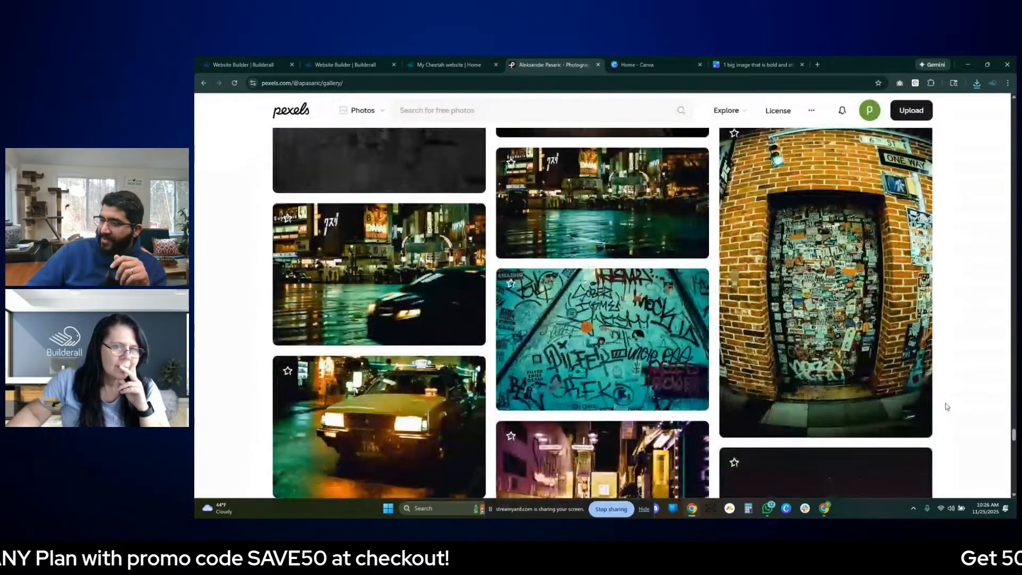
scroll(937, 415, "down", 10)
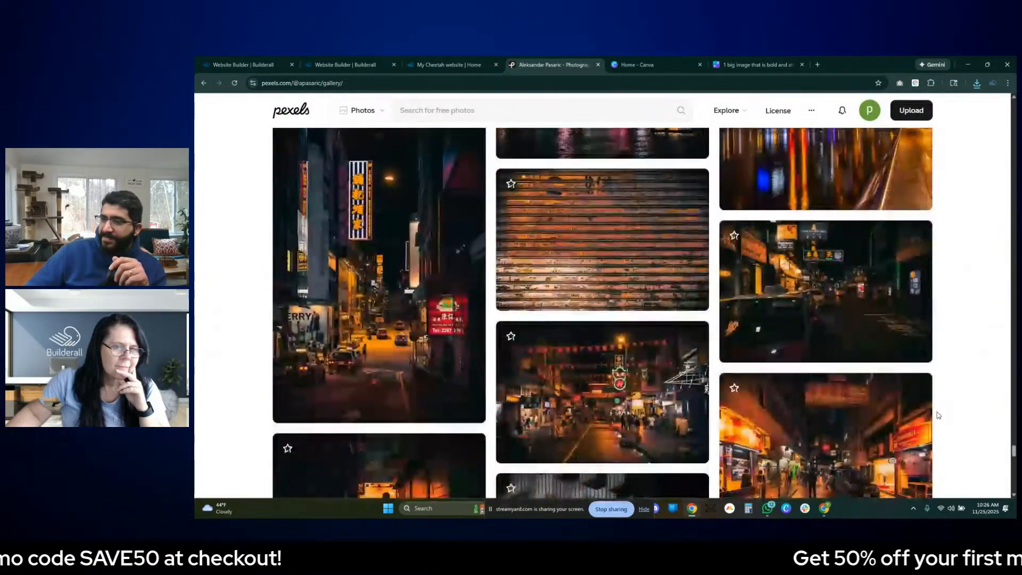
scroll(938, 415, "down", 3)
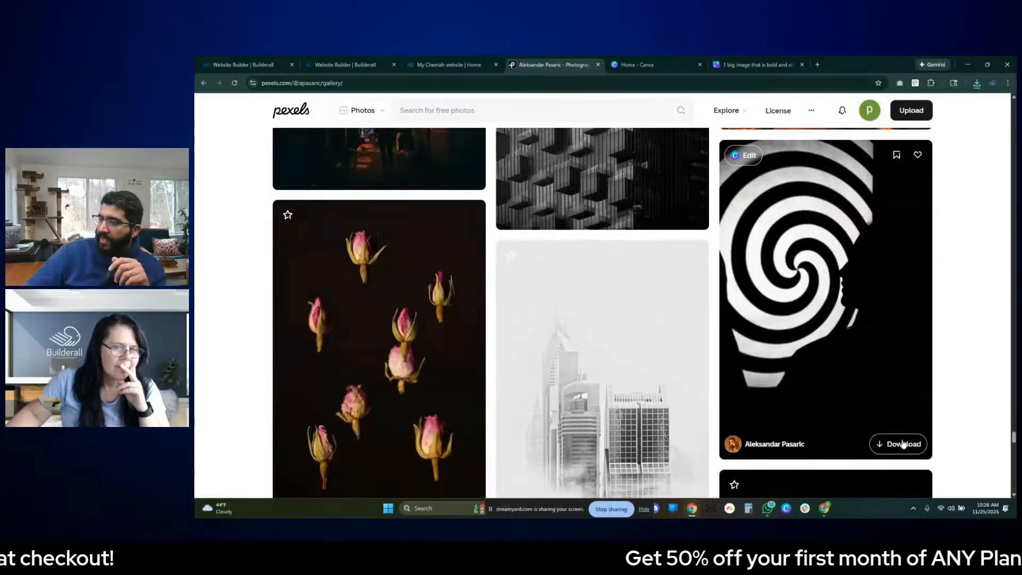
- Download the photo of the face in profile covered with blue and purple light dots
scroll(874, 409, "down", 5)
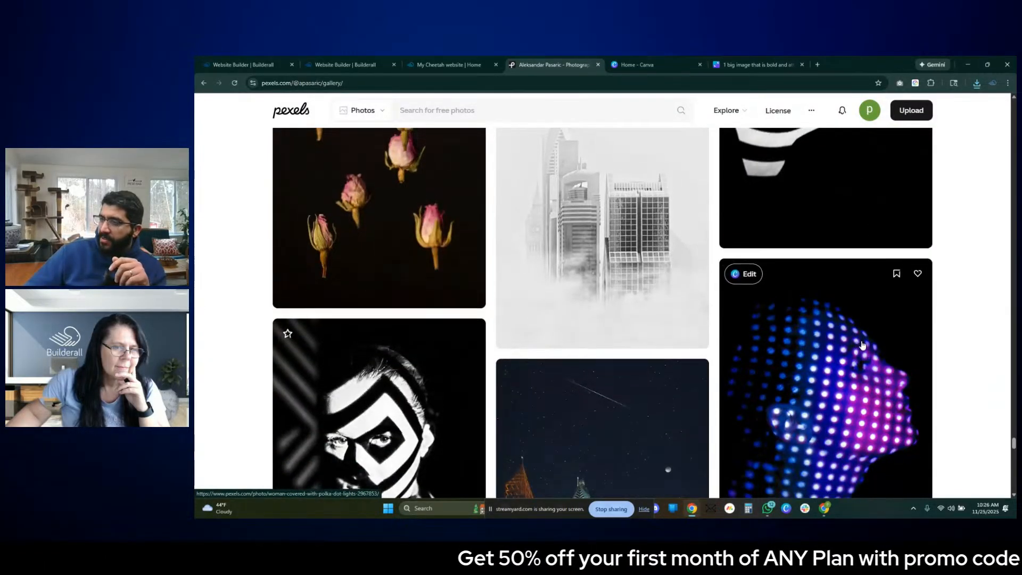
left_click(876, 439)
left_click(913, 362)
scroll(913, 378, "down", 6)
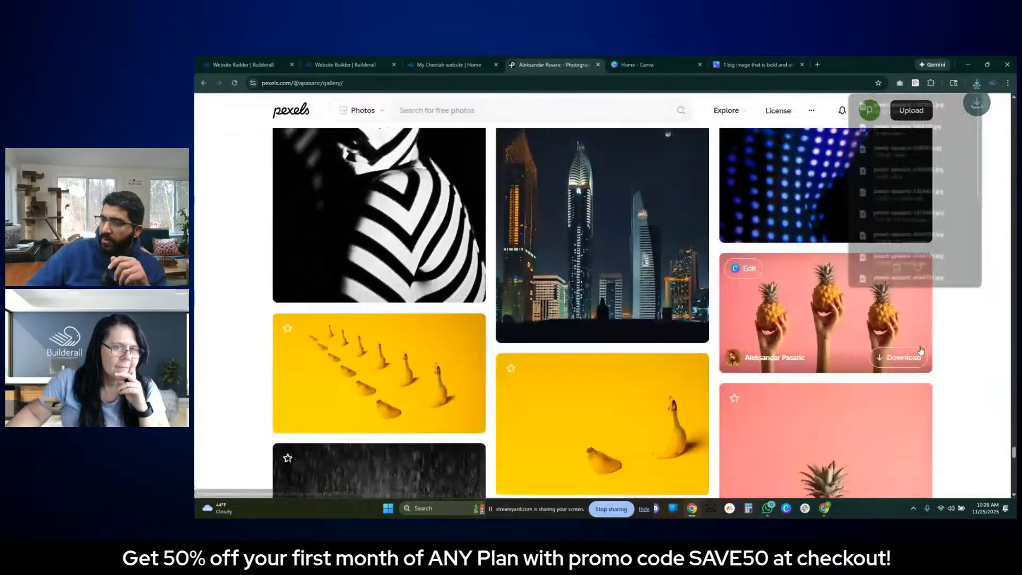
- Download the photo of three hands holding pineapples on pink and both banana photos on yellow
scroll(914, 395, "up", 4)
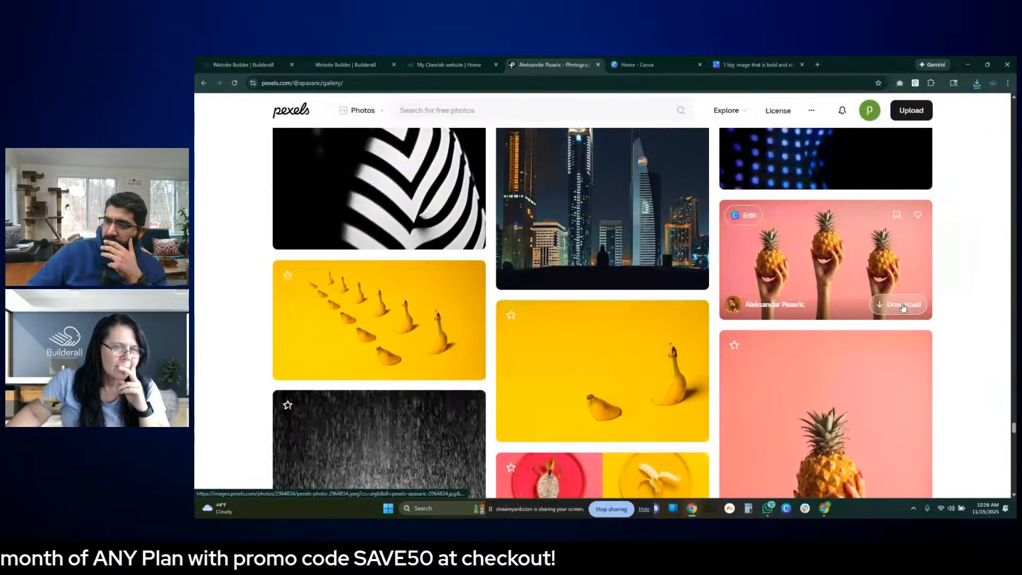
left_click(903, 308)
key("Escape")
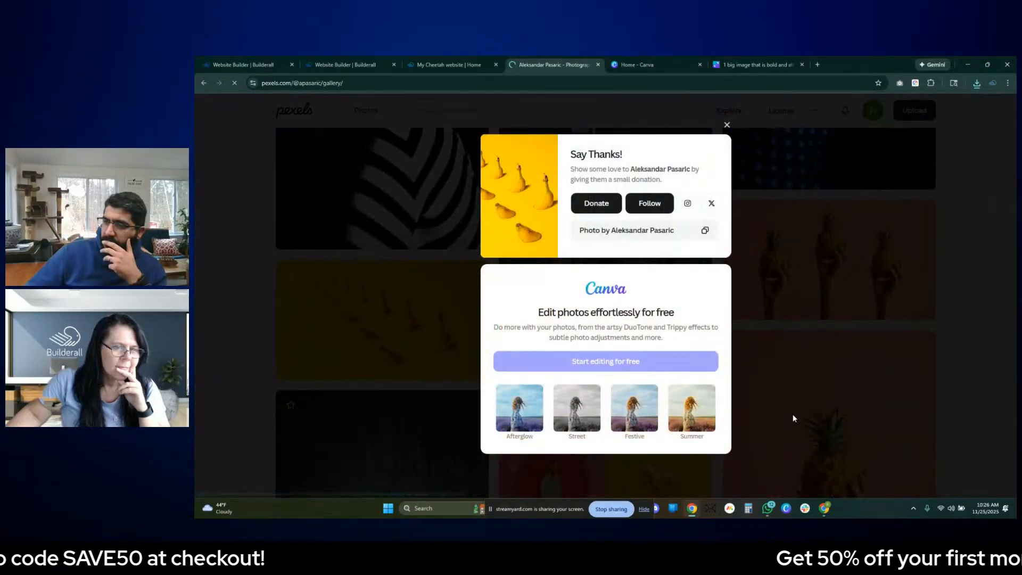
left_click(793, 417)
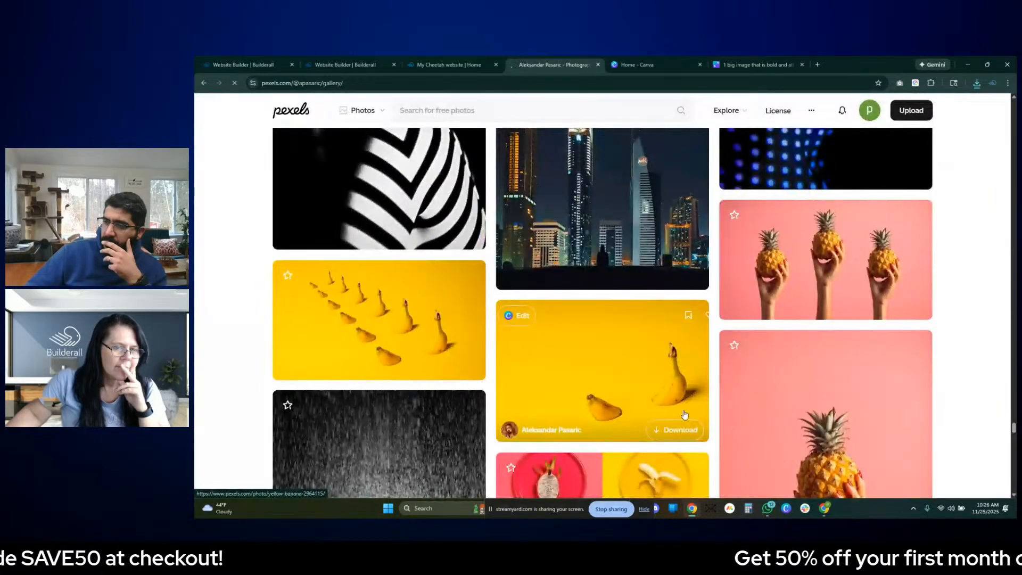
left_click(686, 427)
left_click(805, 384)
- Download the tall pink-and-yellow grid photo of bananas and dragon fruits on plates
scroll(686, 417, "down", 3)
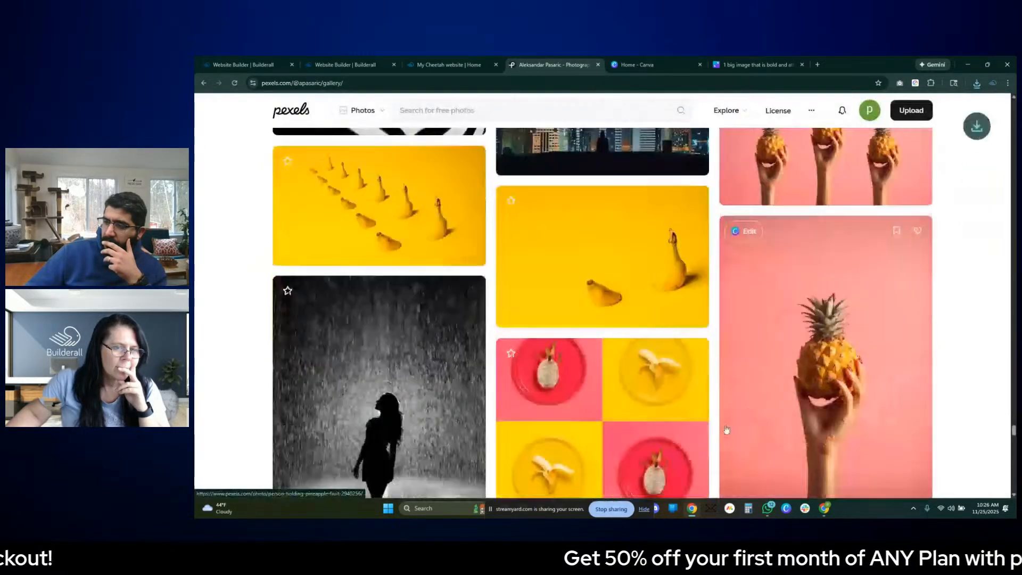
scroll(687, 417, "down", 5)
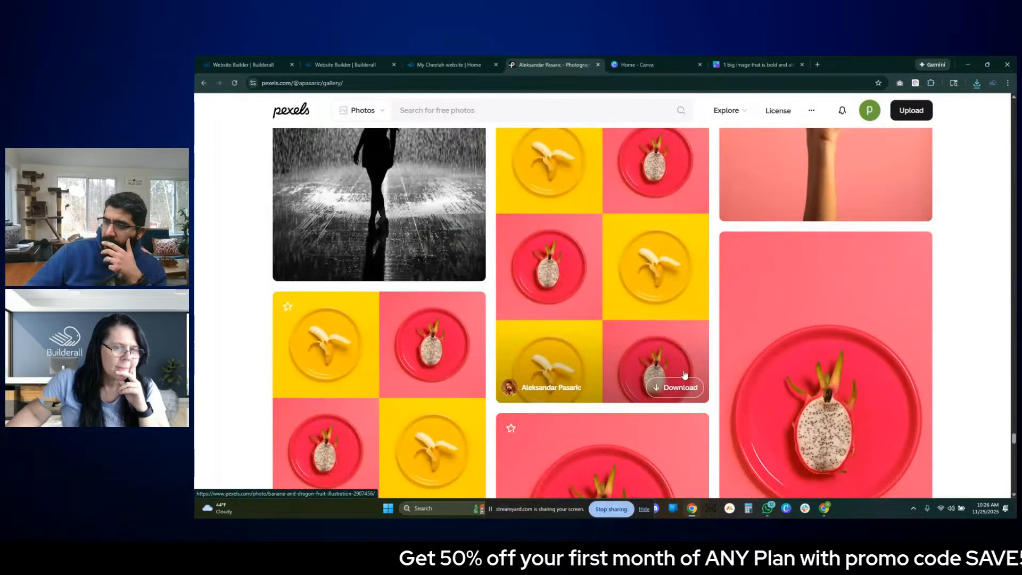
left_click(683, 384)
left_click(813, 272)
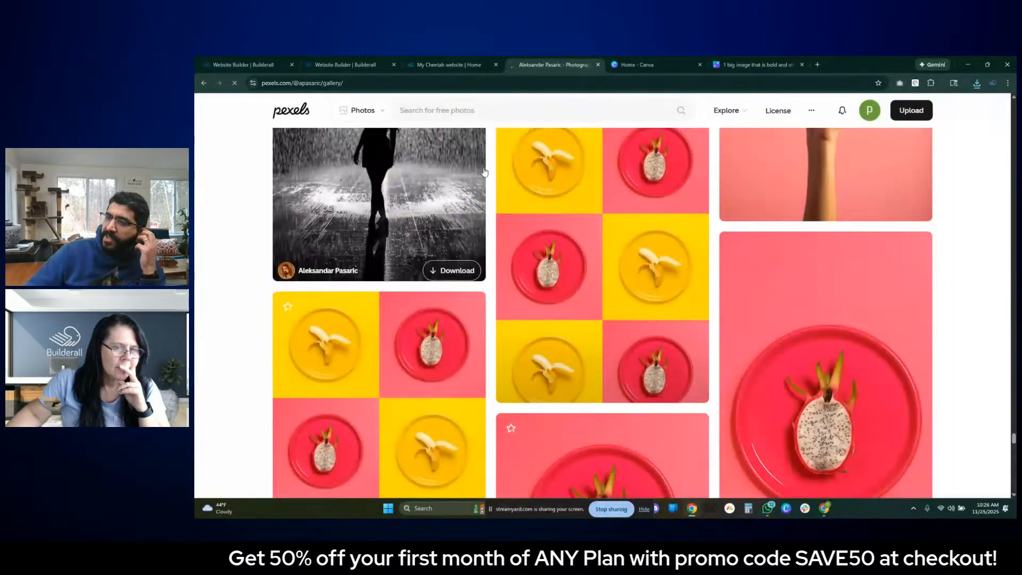
- Switch to the published website and check how an image from the gallery opens enlarged
left_click(449, 65)
scroll(694, 255, "up", 3)
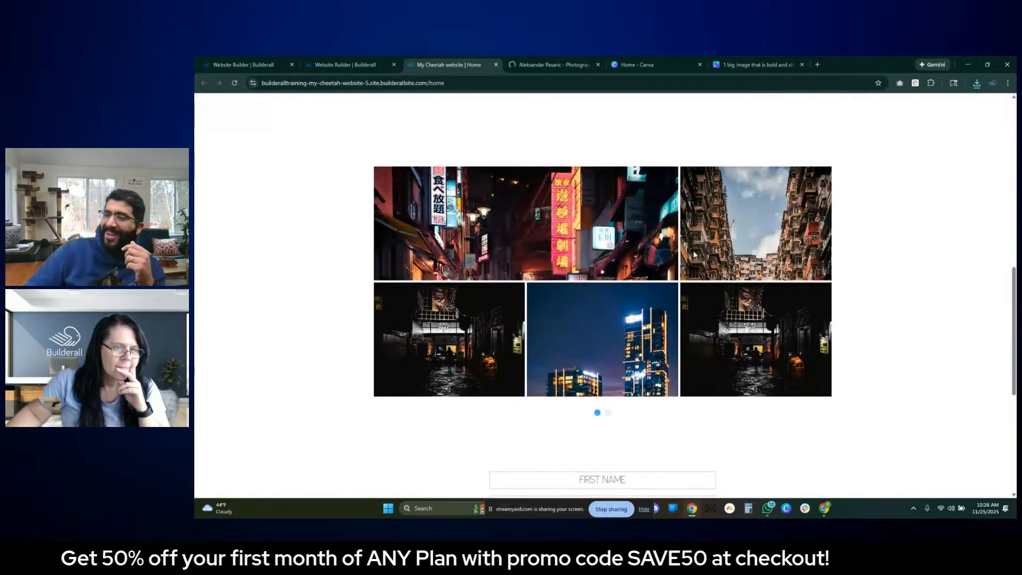
left_click(462, 208)
left_click(879, 110)
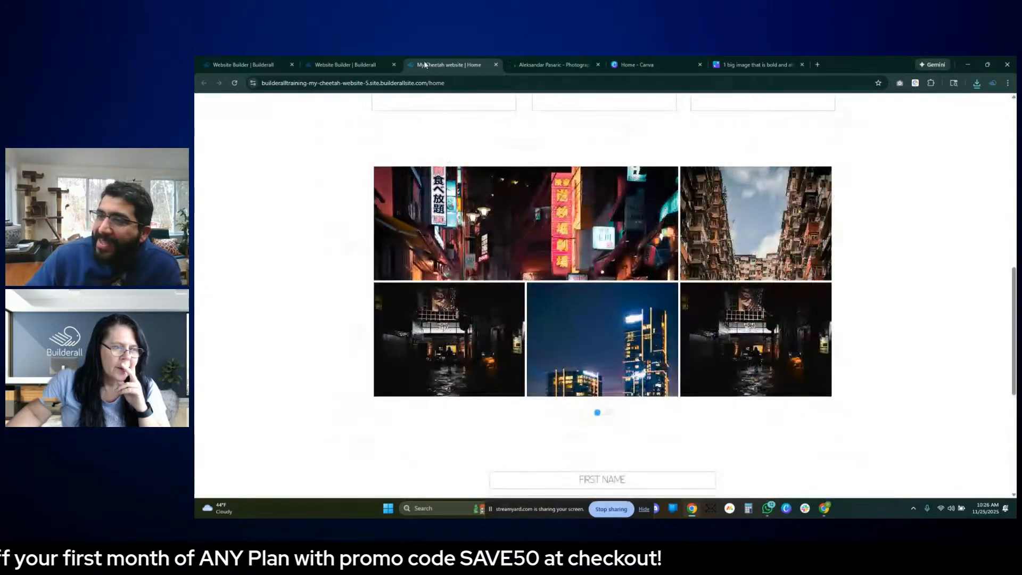
- Return to the website editor and open the stored files for adding images to the gallery on slider page 1
left_click(341, 65)
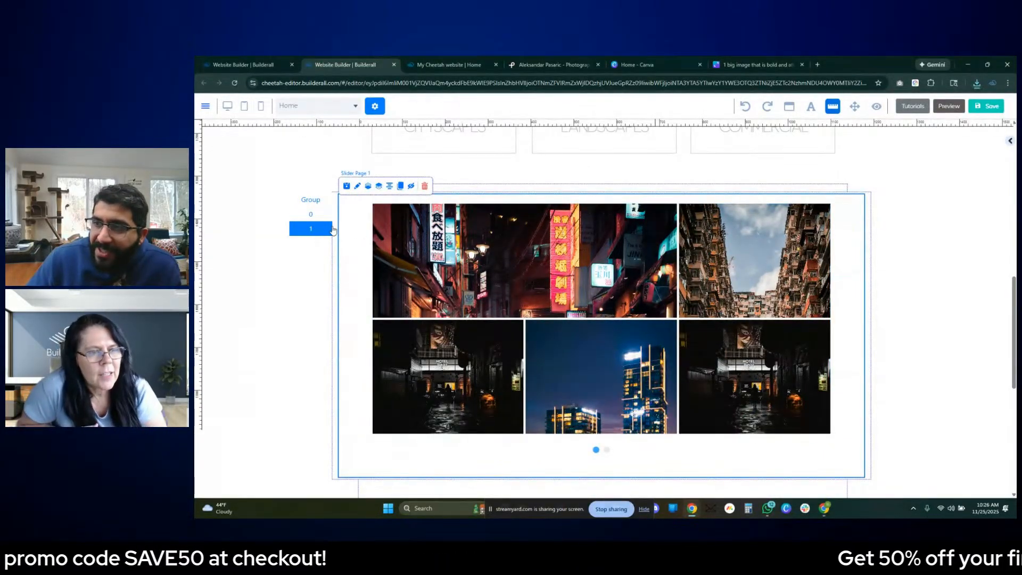
left_click(389, 226)
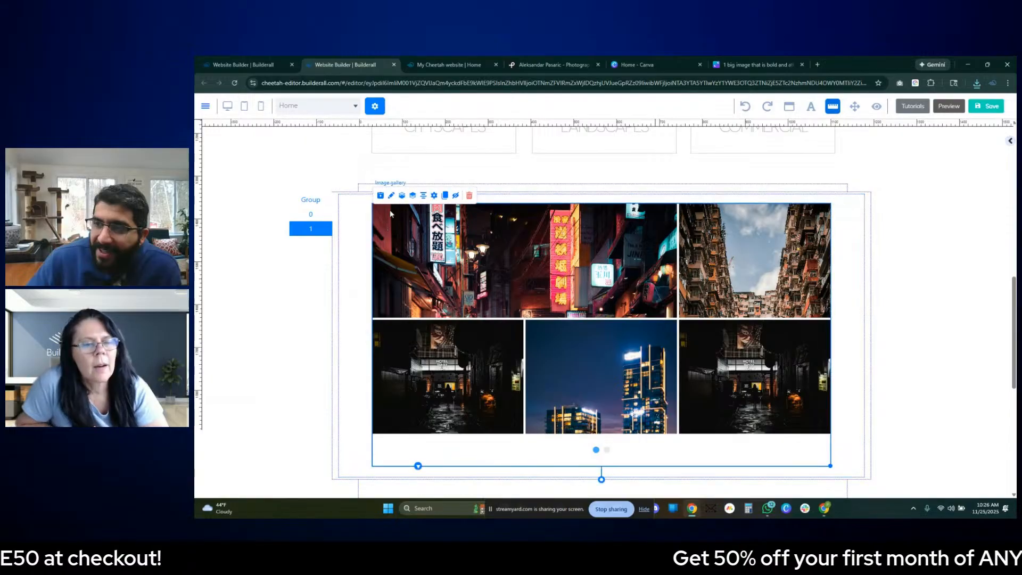
left_click(435, 196)
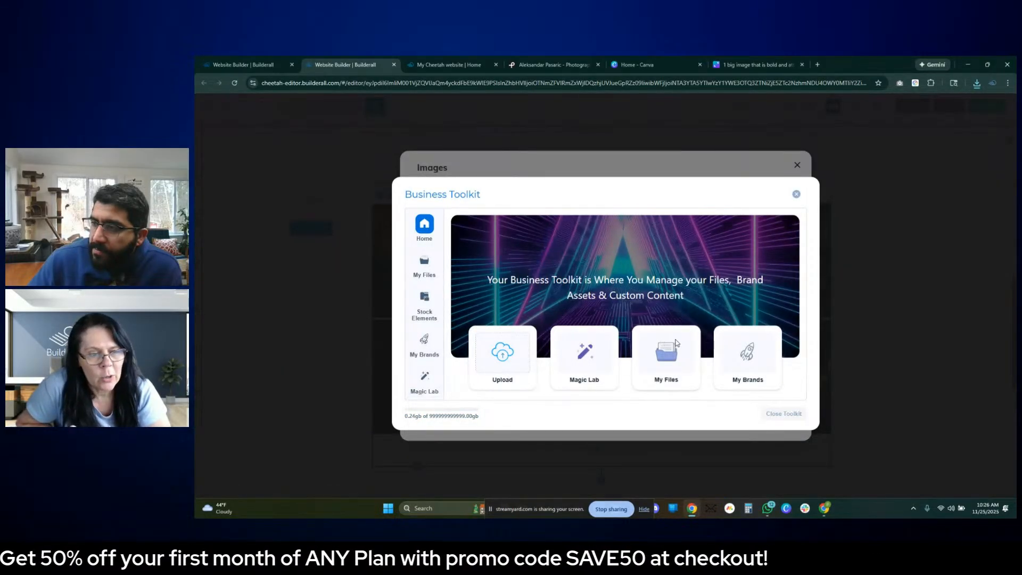
left_click(676, 342)
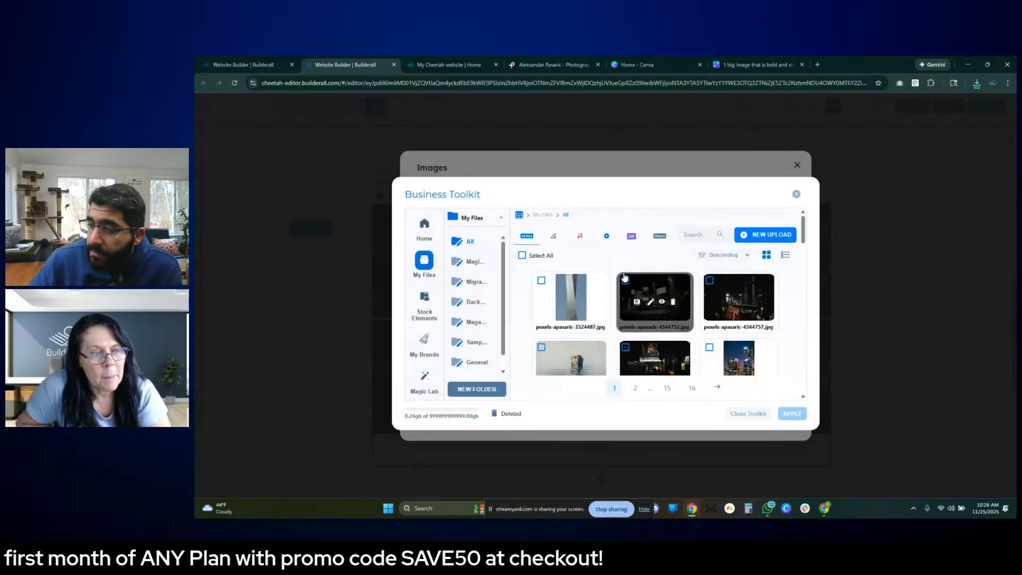
- Upload the eight newly downloaded Pexels photos from the Downloads folder, leaving out the older tower photo
left_click(761, 237)
left_click(605, 251)
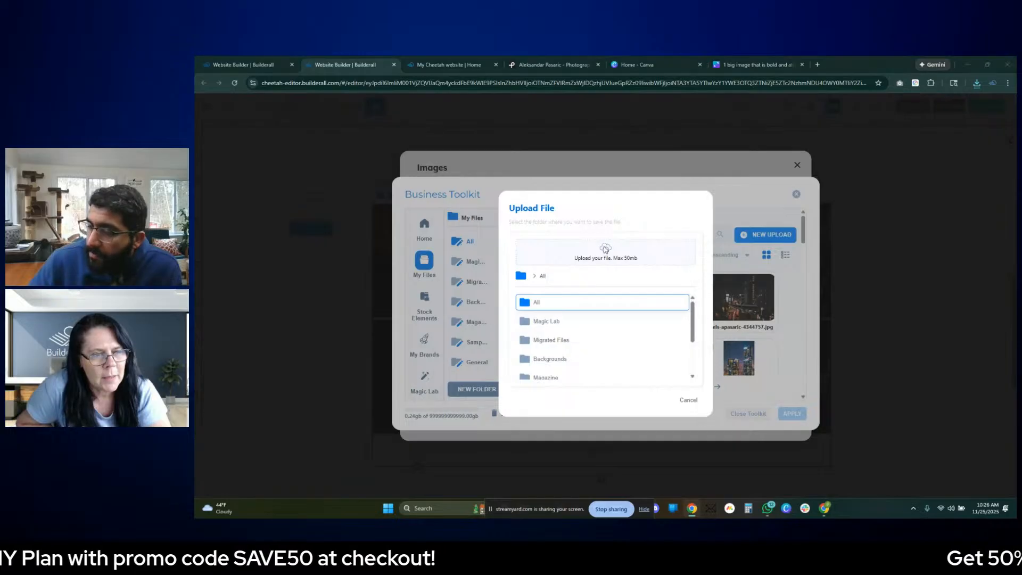
left_click(294, 142)
left_click(344, 142, "ctrl")
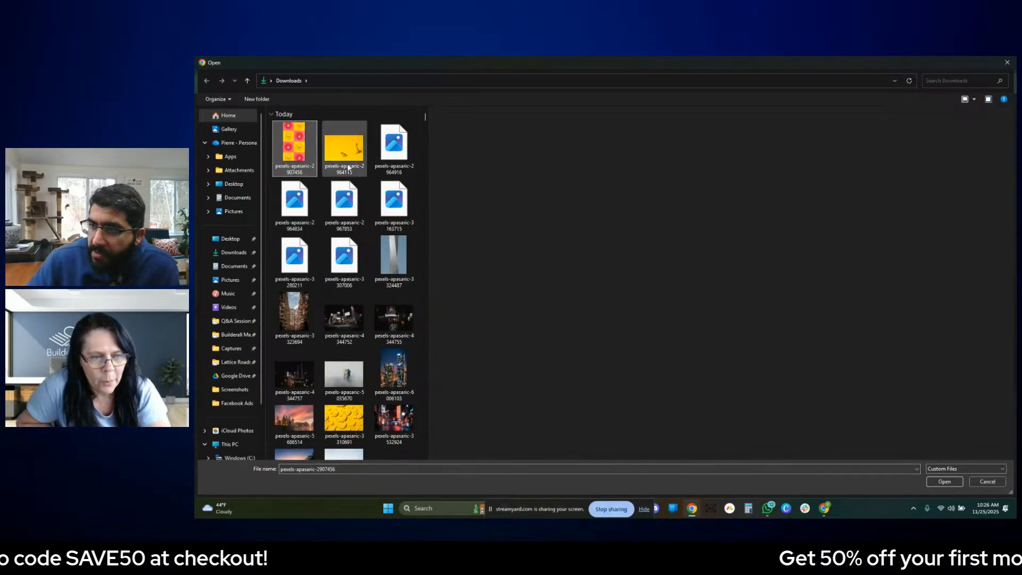
left_click(394, 142, "ctrl")
left_click(301, 195, "ctrl")
left_click(345, 202, "ctrl")
left_click(394, 205, "ctrl")
left_click(294, 261, "ctrl")
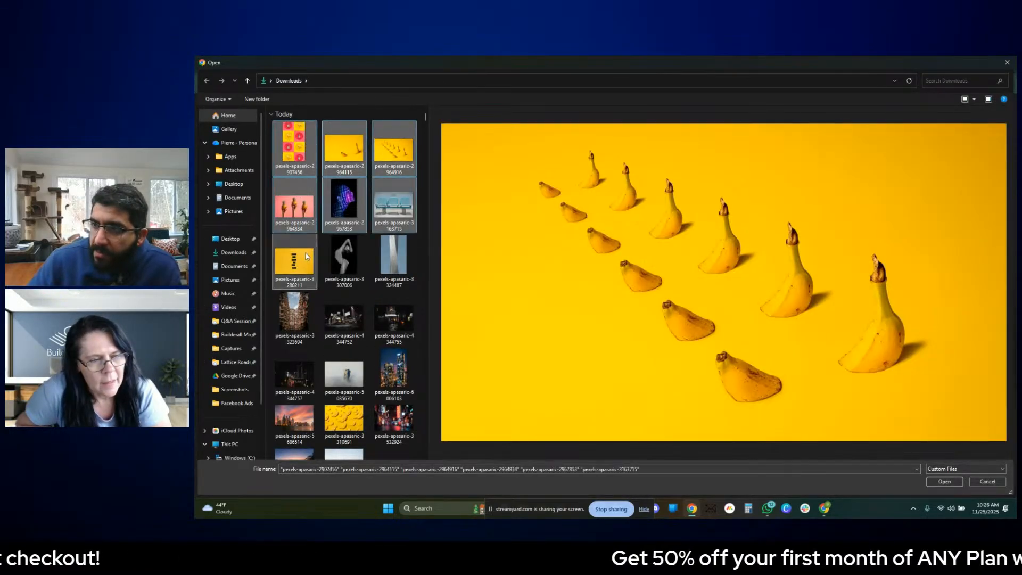
left_click(345, 261, "ctrl")
left_click(396, 258, "ctrl")
left_click(410, 265, "ctrl")
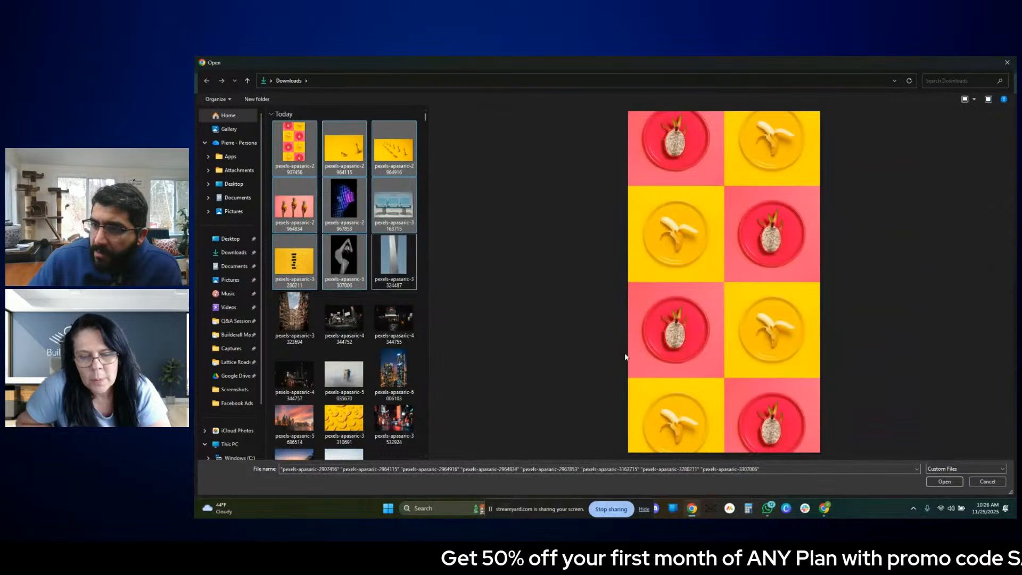
left_click(944, 482)
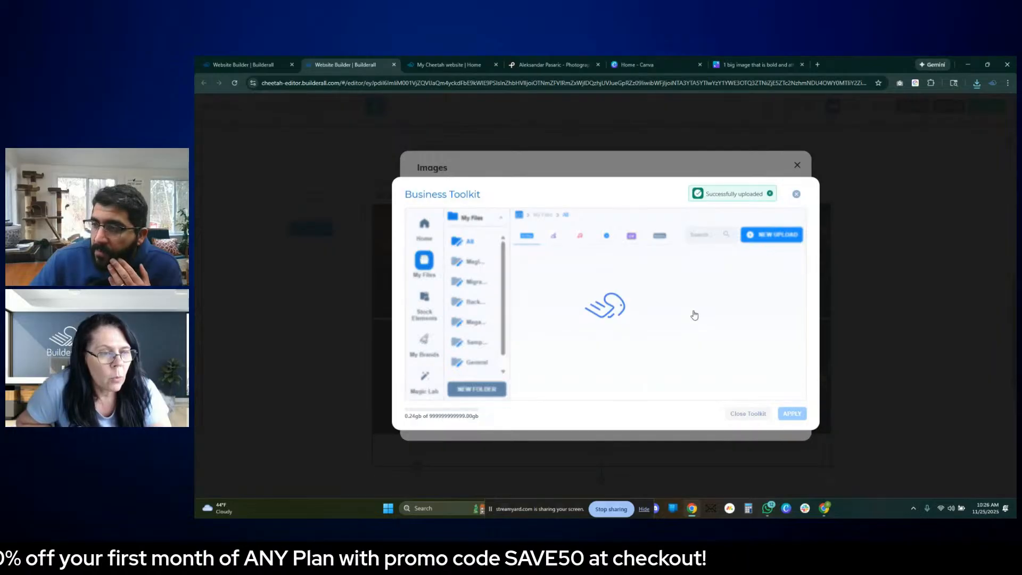
- Add the uploaded yellow photo with two bananas to the image gallery
scroll(693, 314, "down", 2)
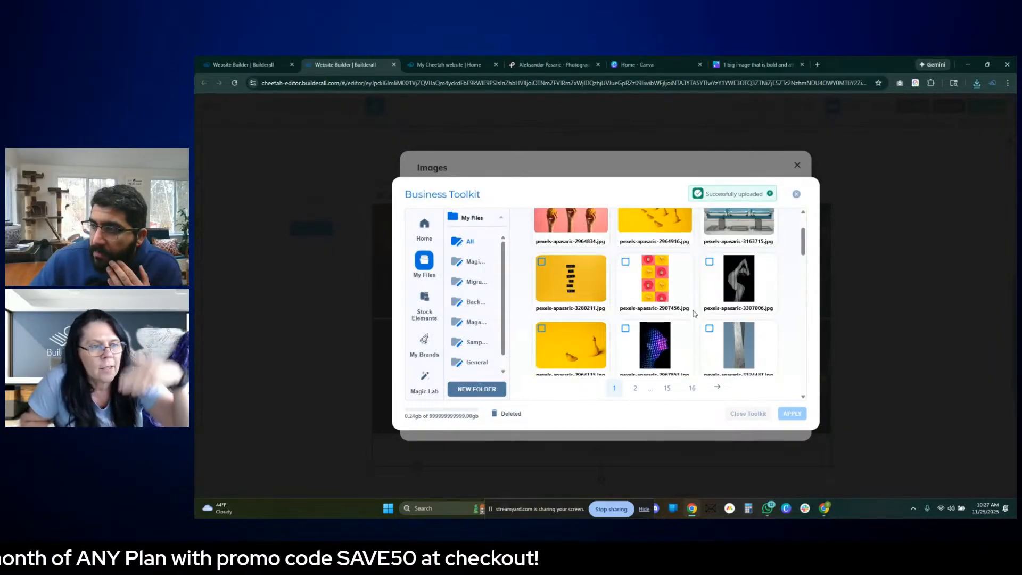
left_click(569, 338)
left_click(786, 415)
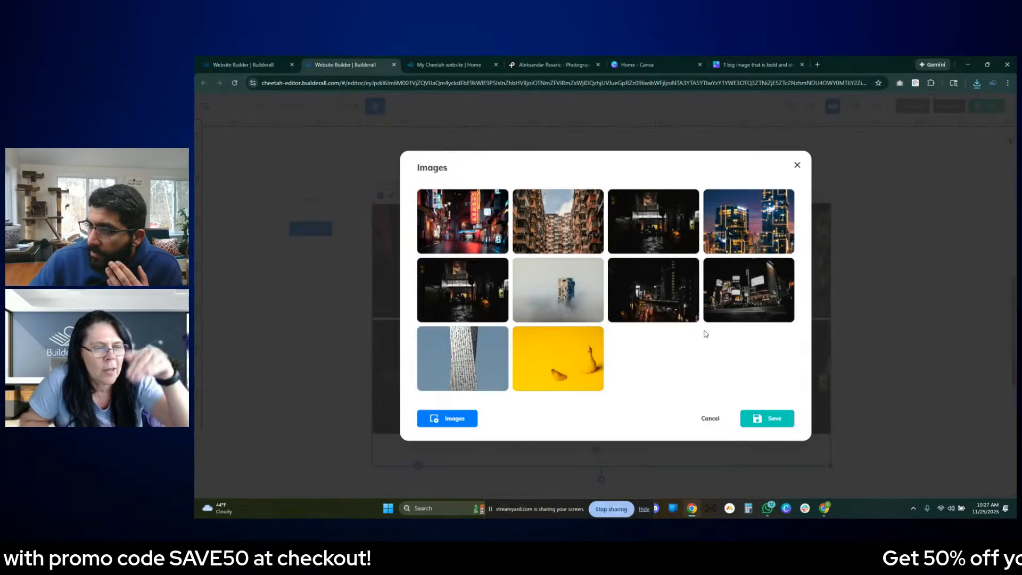
- Add the uploaded pink-and-yellow banana and dragon fruit grid photo to the image gallery
left_click(467, 418)
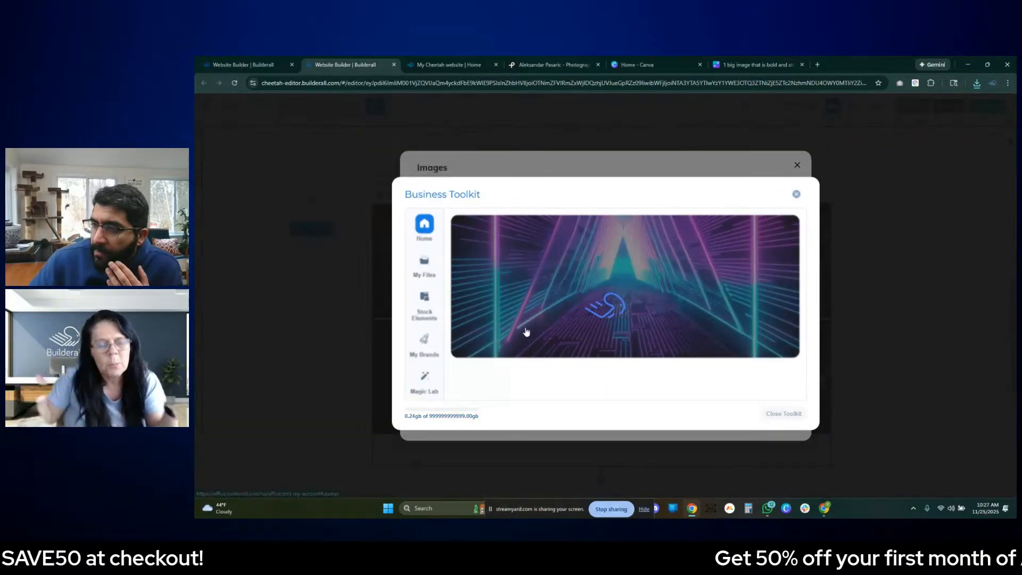
left_click(660, 346)
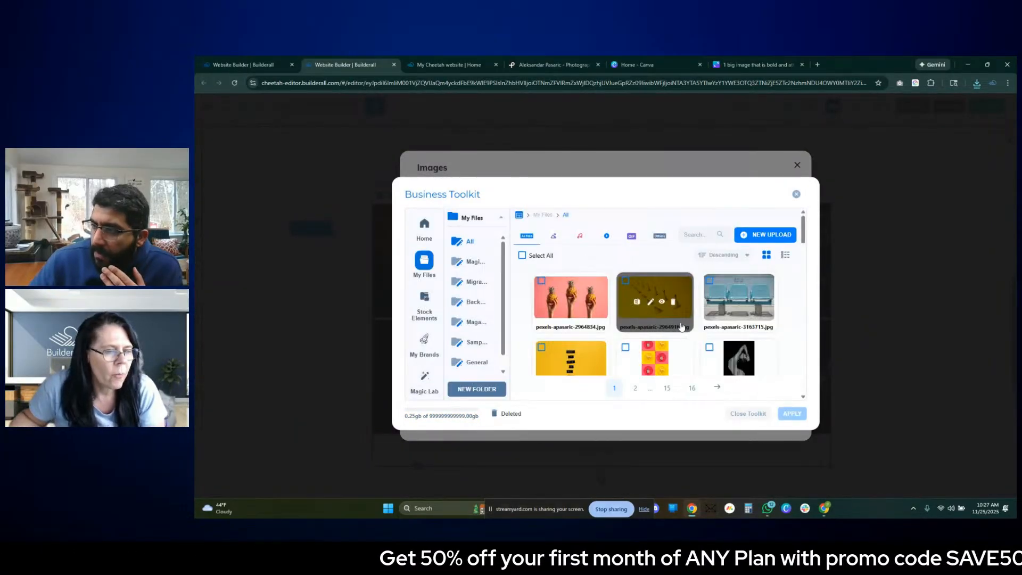
scroll(689, 324, "down", 1)
scroll(676, 310, "down", 2)
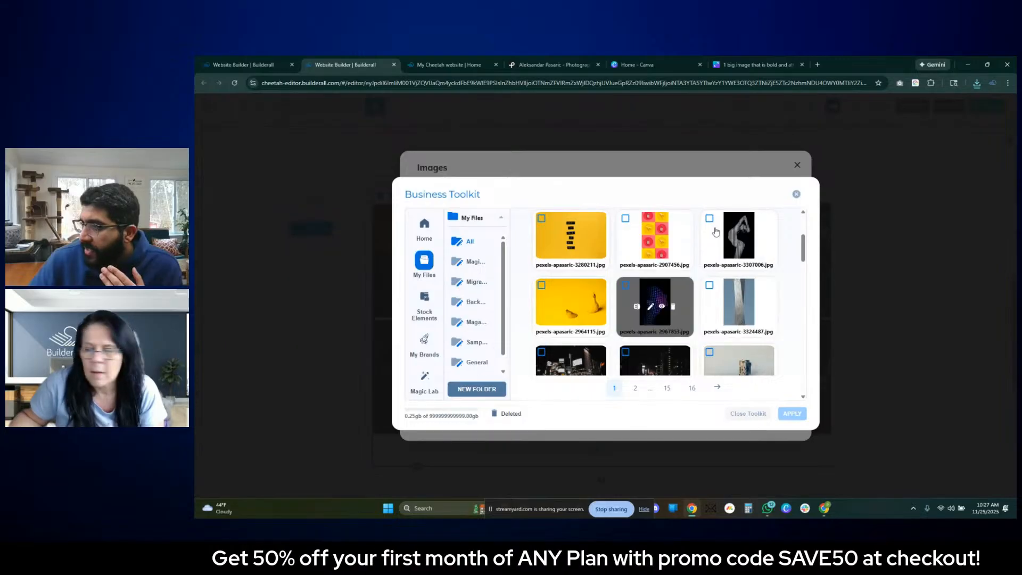
left_click(666, 234)
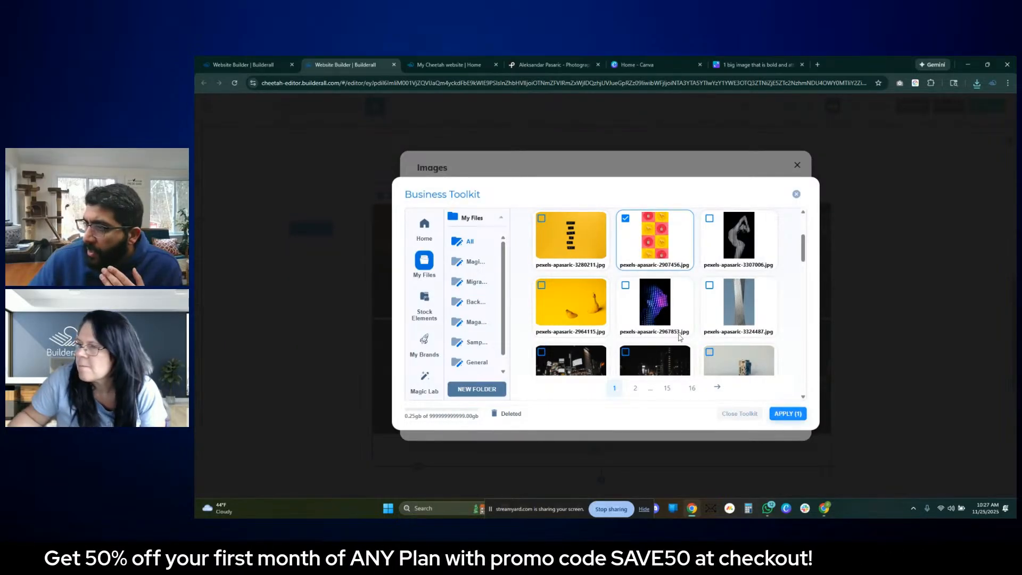
left_click(788, 413)
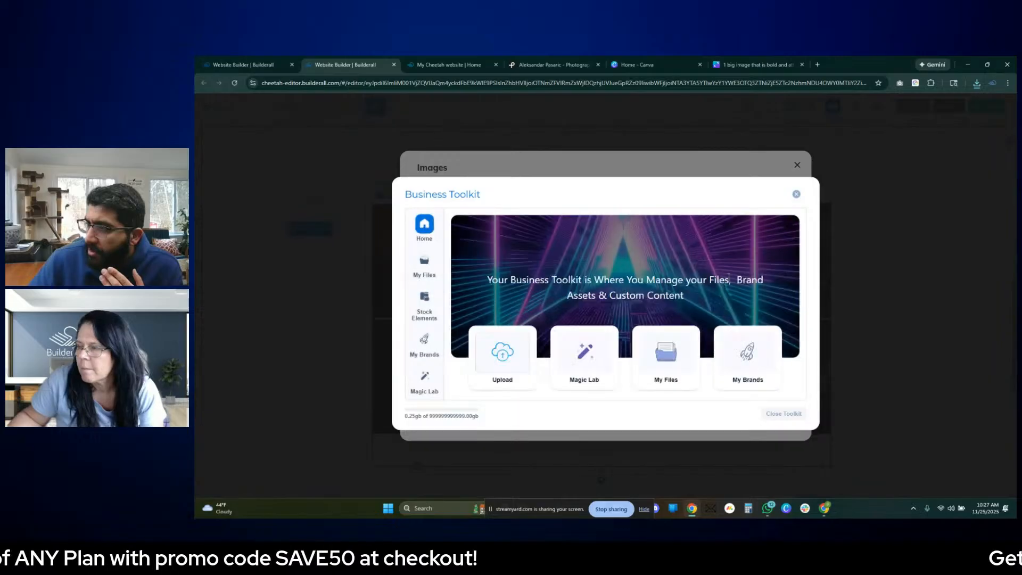
- Add the stored black-and-white striped figure photo and the yellow photo with rows of bananas to the image gallery
left_click(663, 349)
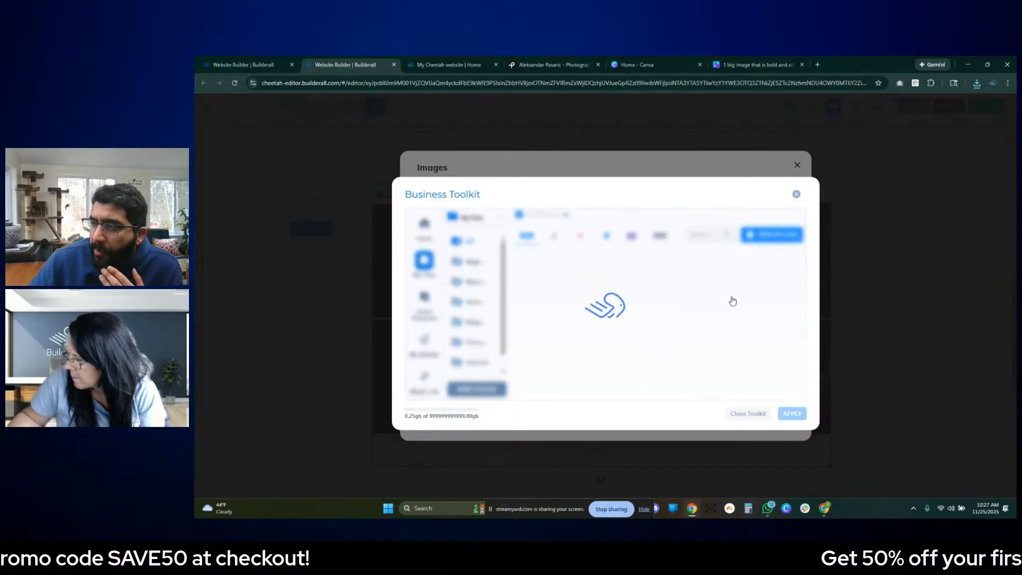
scroll(720, 306, "down", 1)
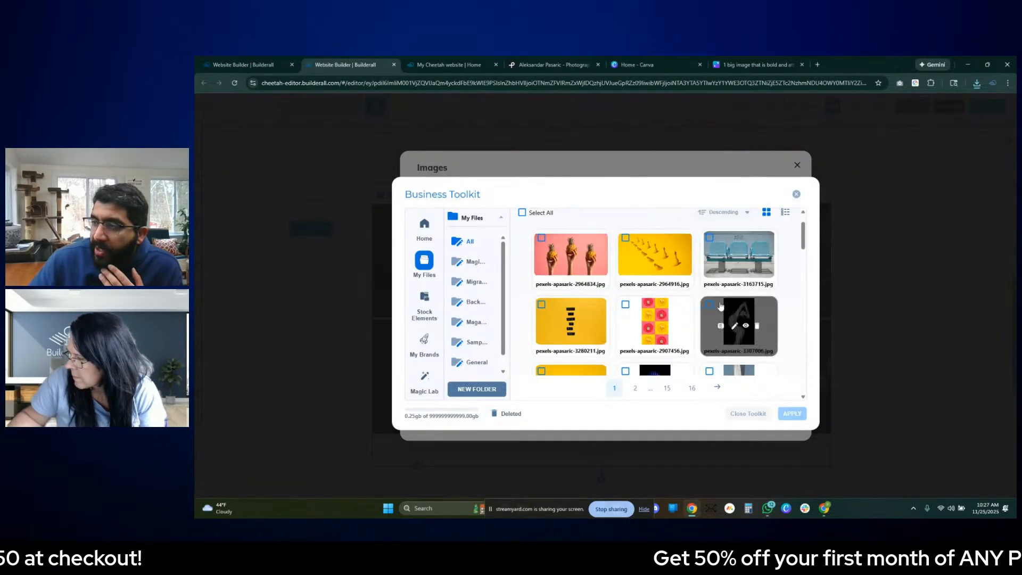
left_click(709, 304)
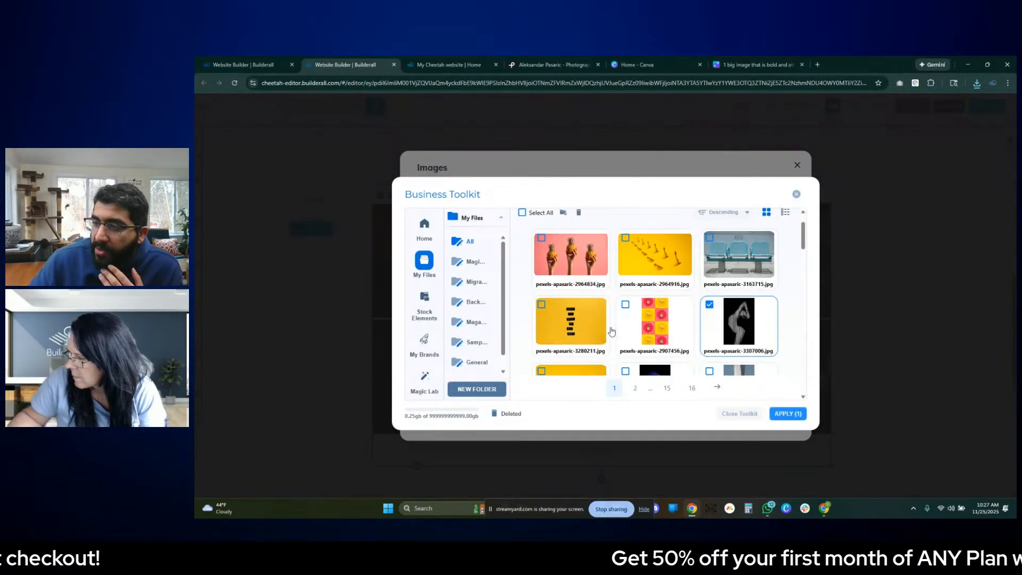
left_click(789, 414)
left_click(447, 418)
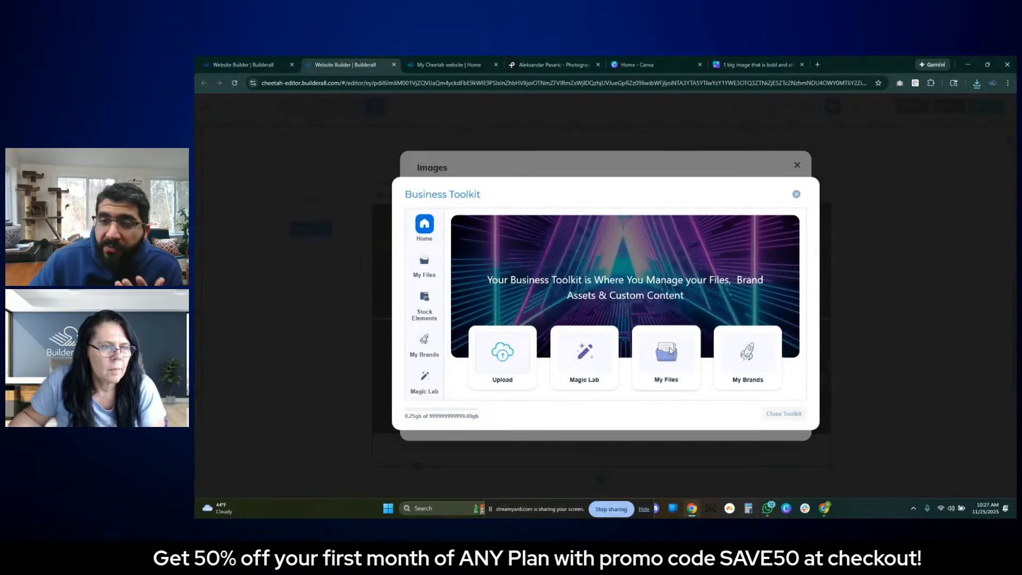
left_click(669, 346)
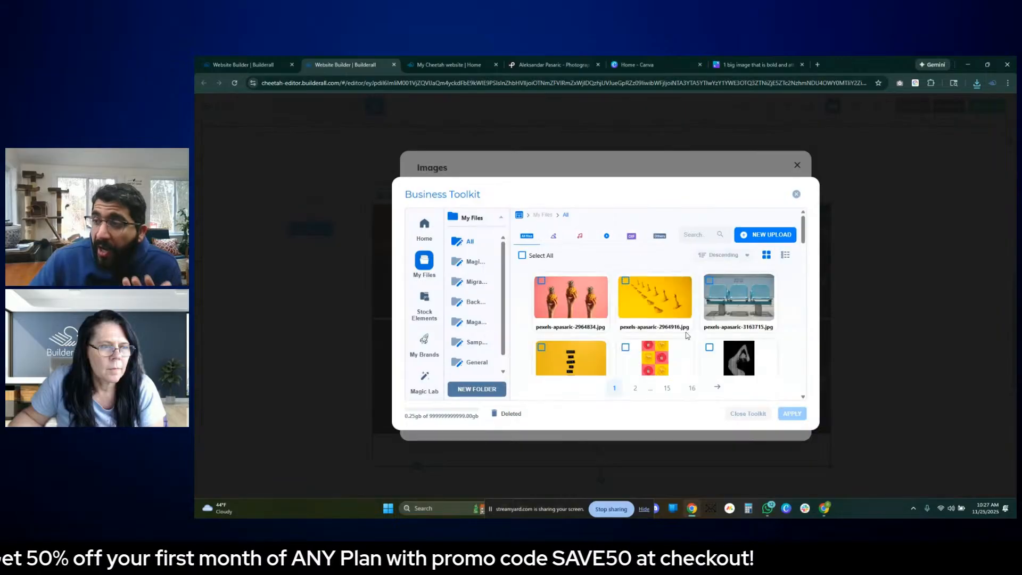
left_click(655, 297)
left_click(786, 417)
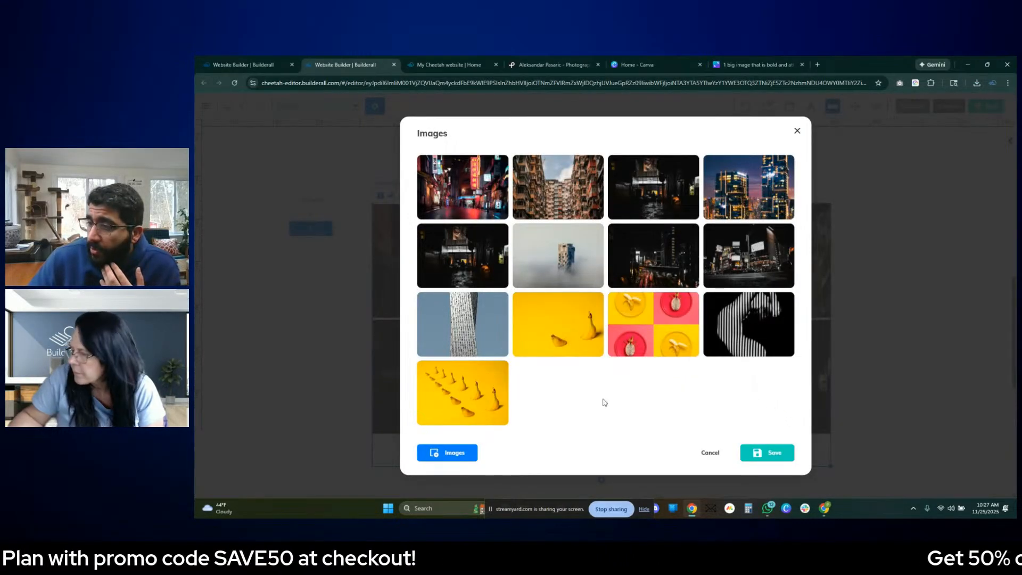
- Add the stored photo of three hand-held pineapples and the photo of blue seats to the image gallery
left_click(466, 452)
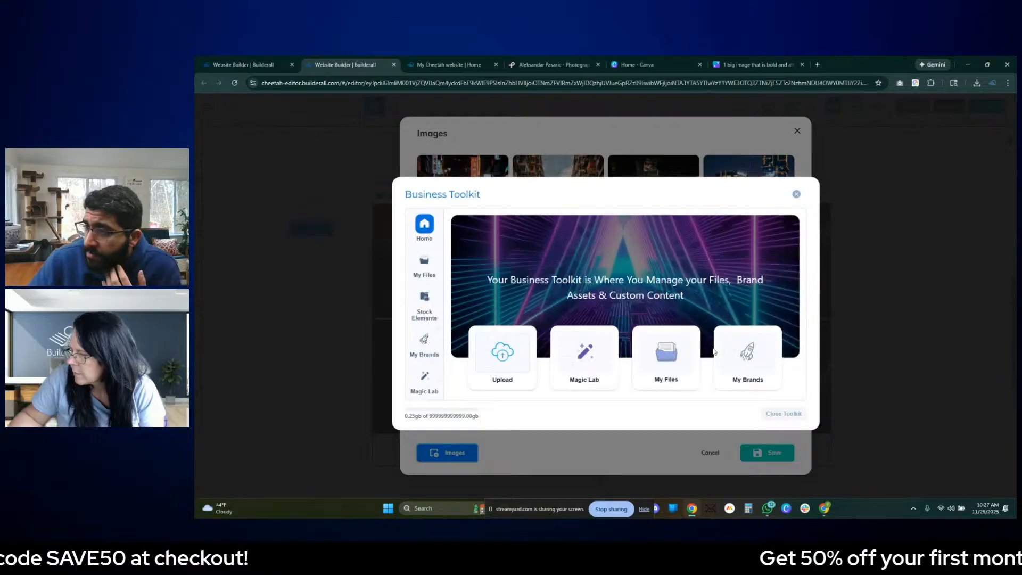
left_click(675, 342)
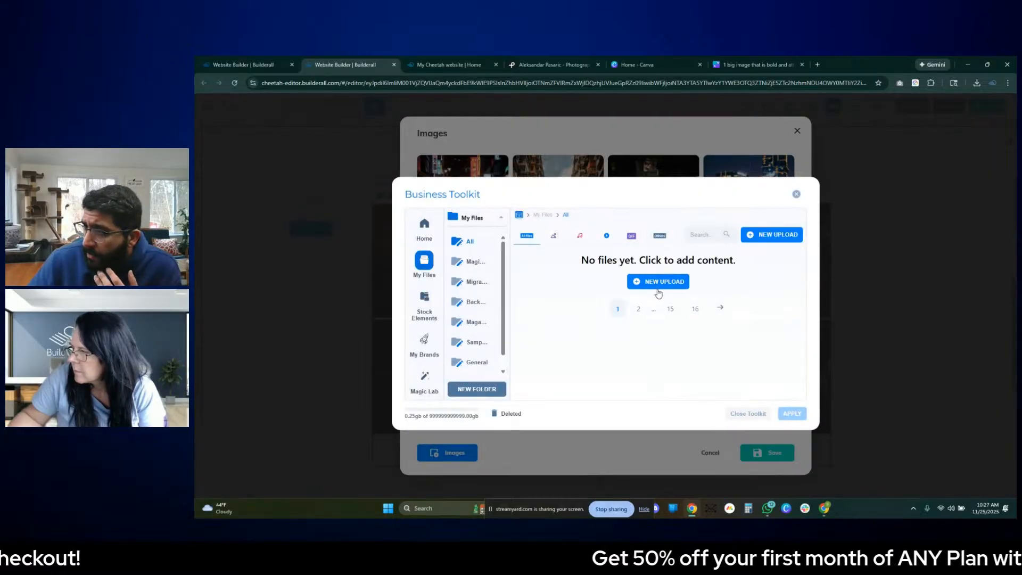
left_click(570, 298)
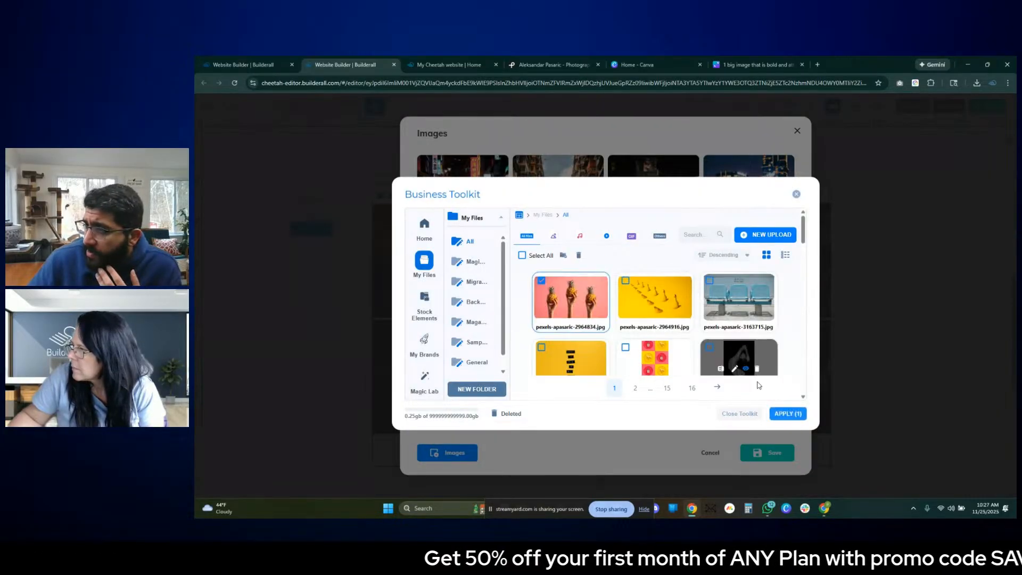
left_click(788, 413)
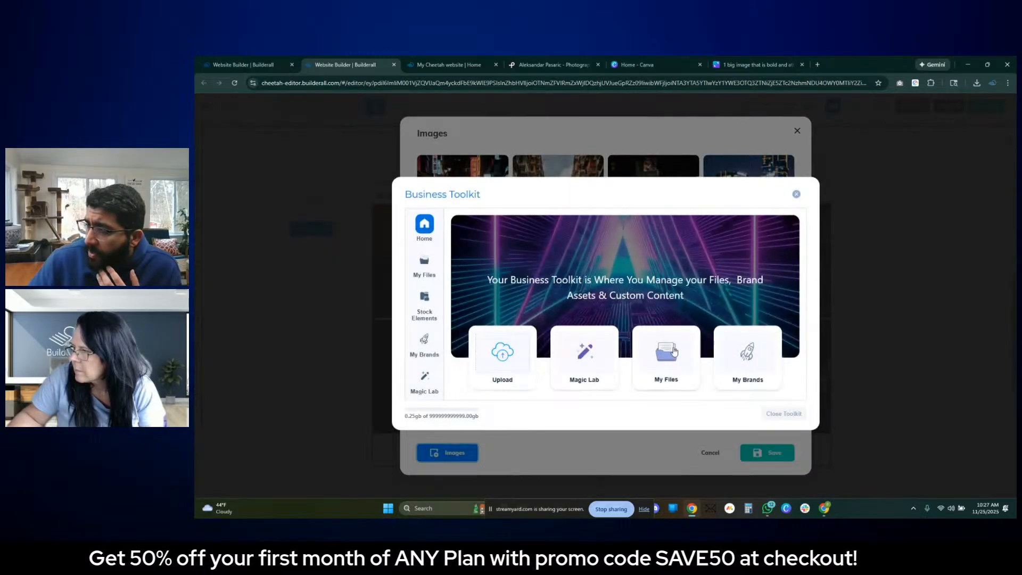
left_click(676, 351)
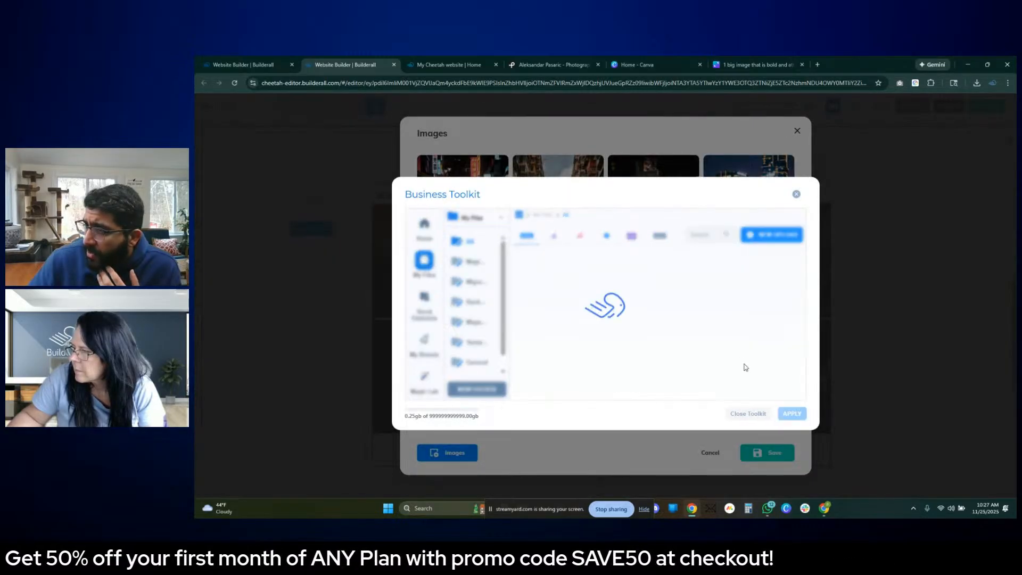
left_click(746, 291)
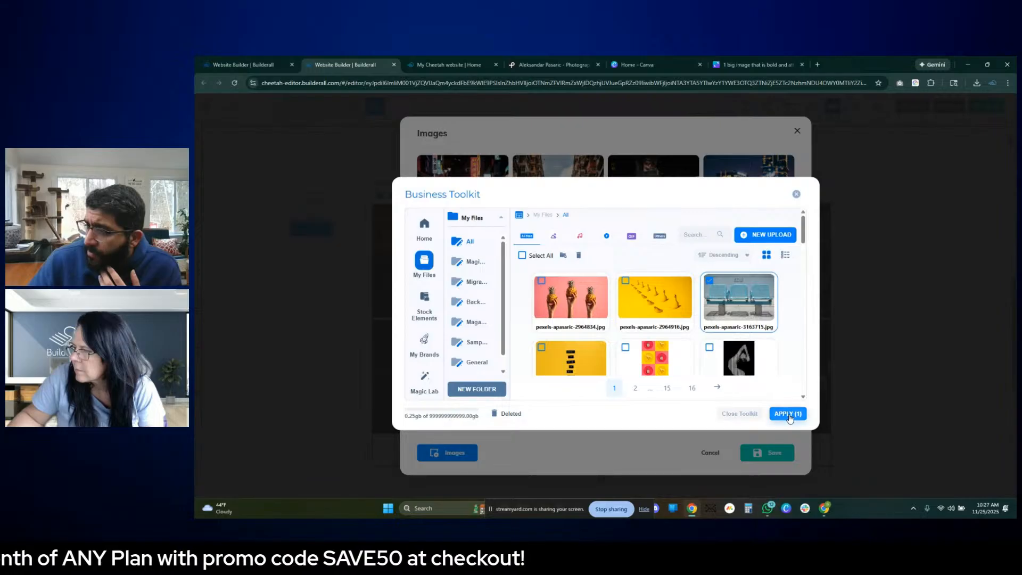
left_click(788, 414)
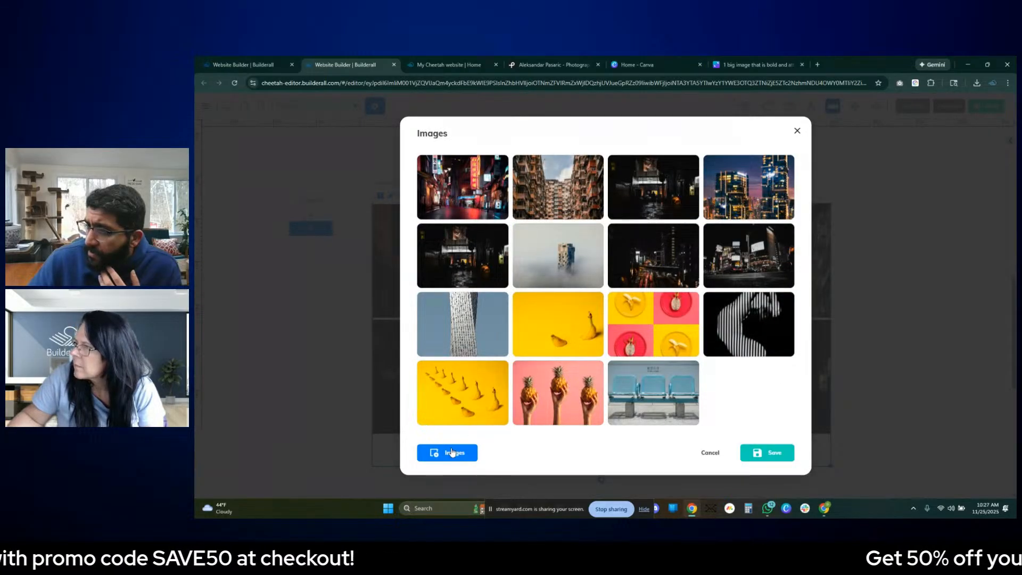
- Add the stored yellow photo with stacked black word strips, pexels-apasaric-3280211.jpg, to the image gallery
left_click(672, 277)
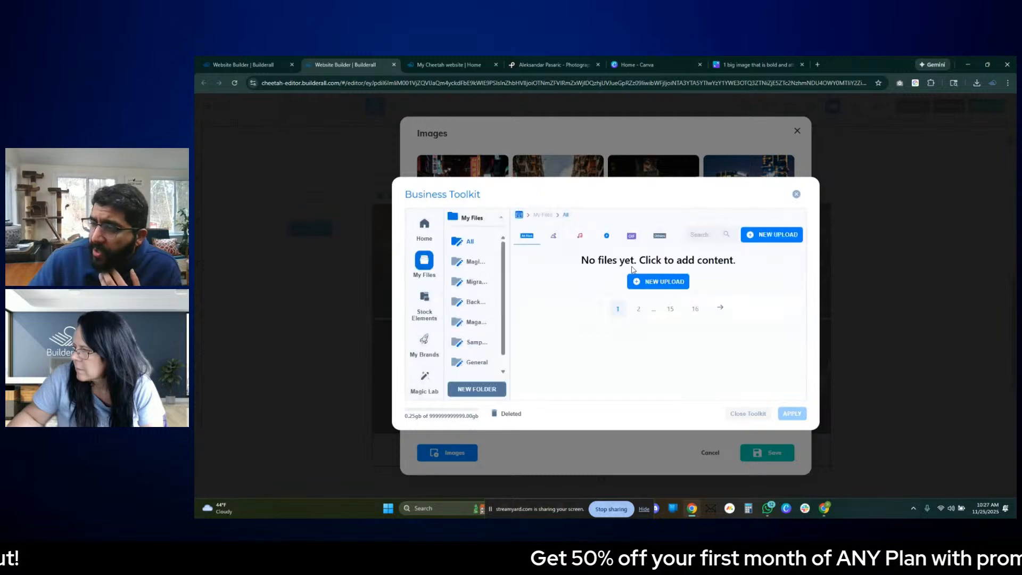
scroll(612, 277, "down", 2)
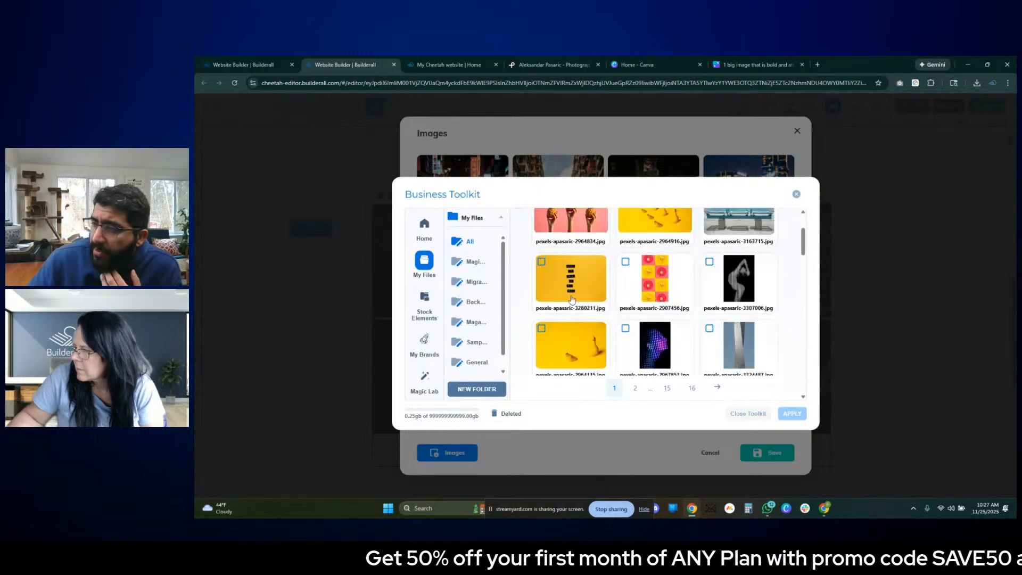
left_click(576, 257)
left_click(786, 413)
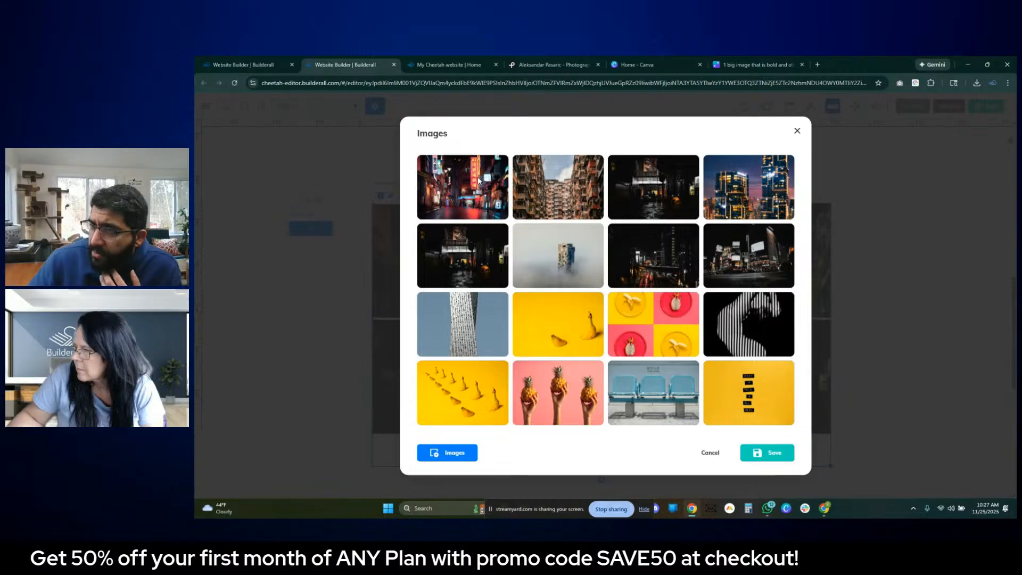
- Delete the nine city and building photos from the start of the gallery's image list and save the image selection
mouse_move(496, 167)
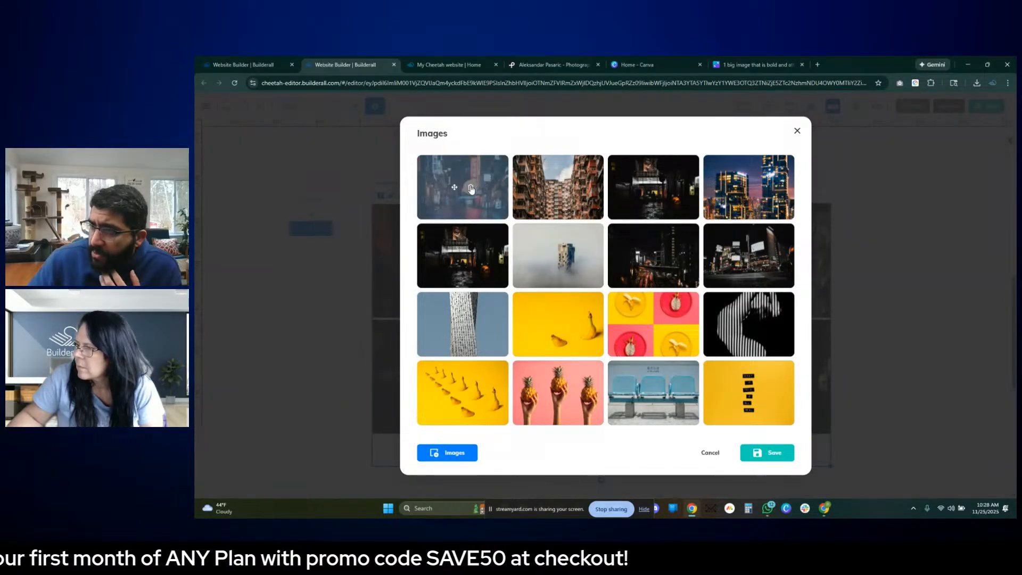
left_click(471, 189)
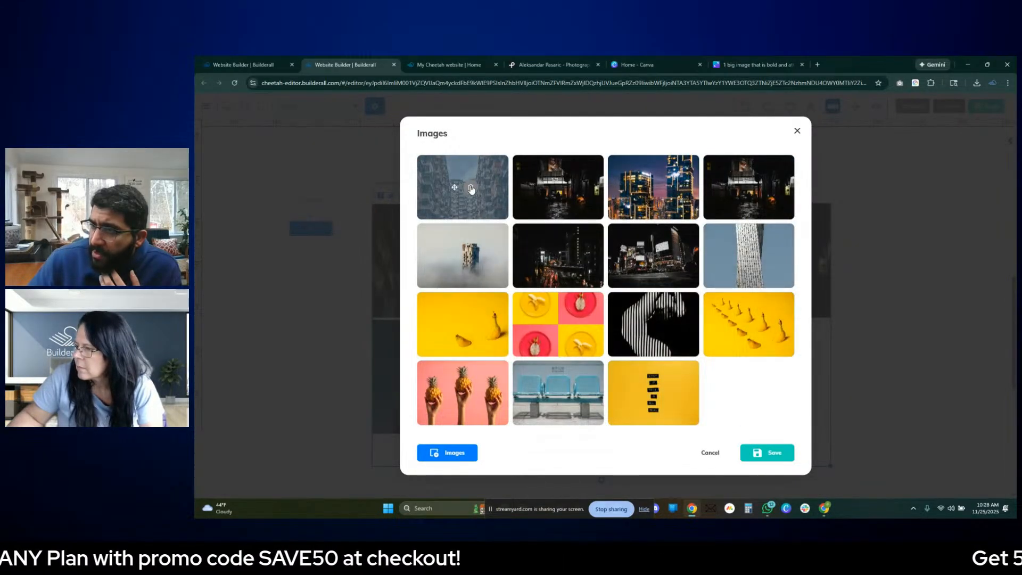
left_click(471, 189)
left_click(471, 188)
left_click(471, 189)
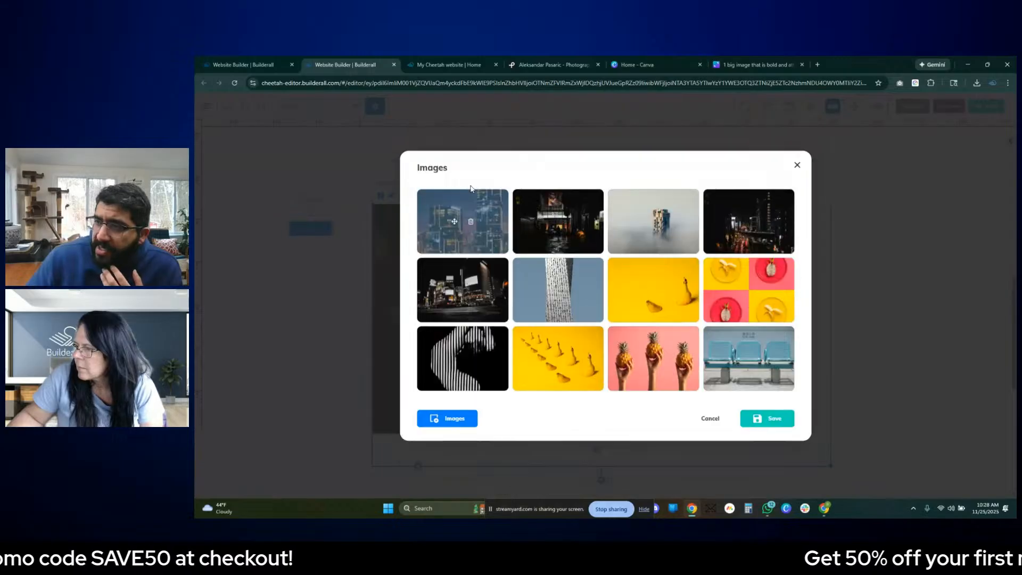
left_click(471, 222)
left_click(470, 223)
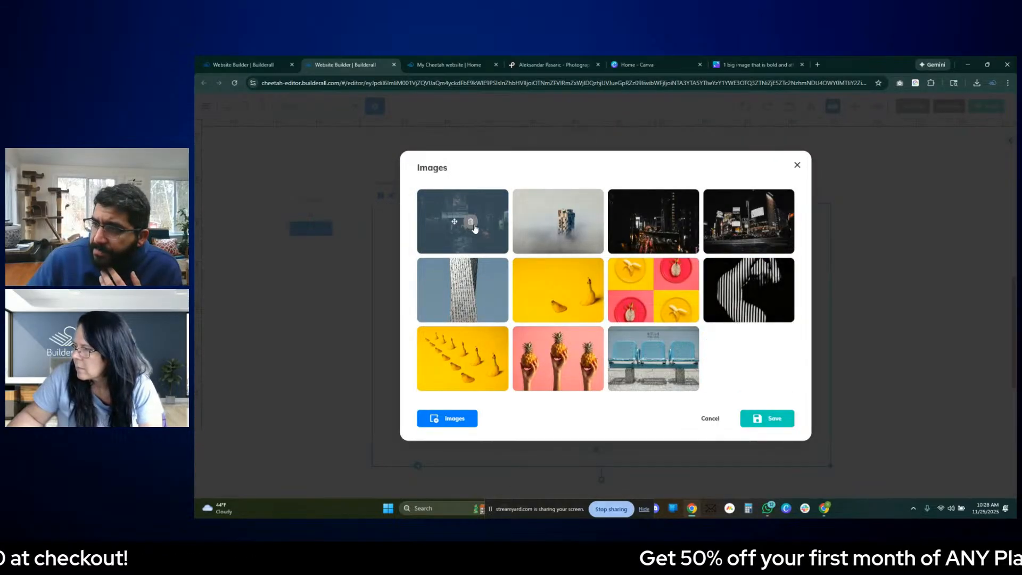
left_click(471, 222)
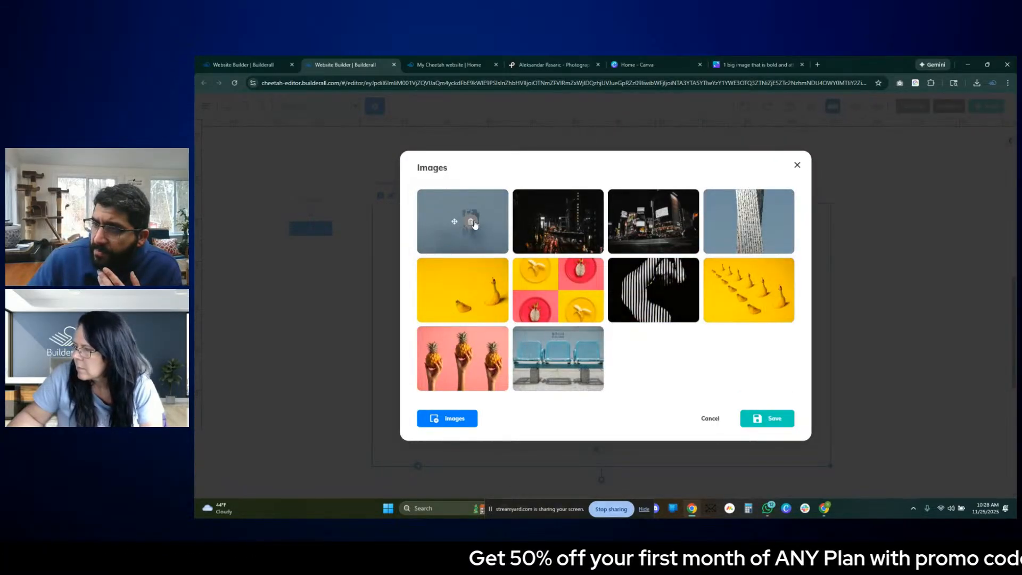
left_click(471, 222)
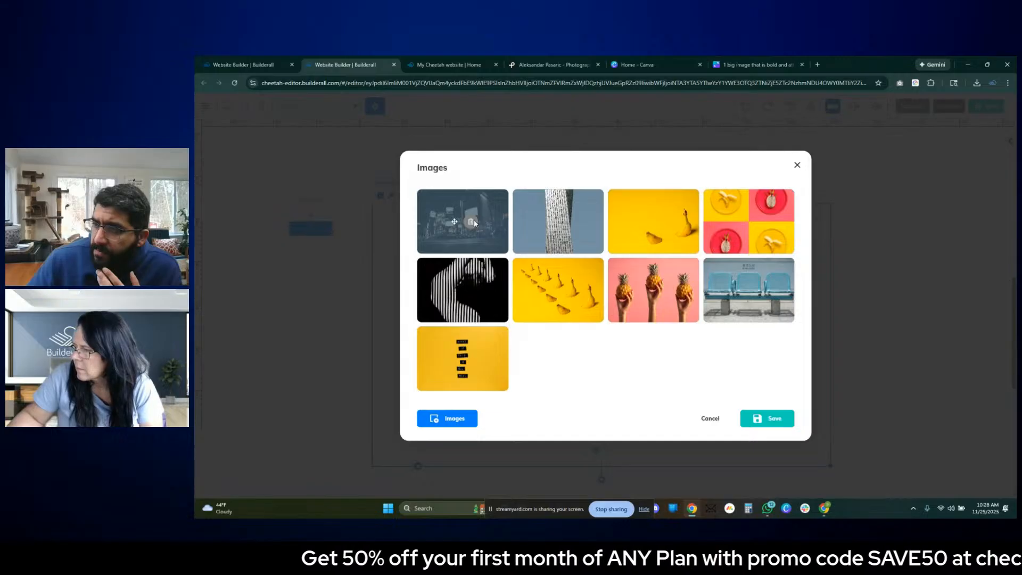
left_click(472, 222)
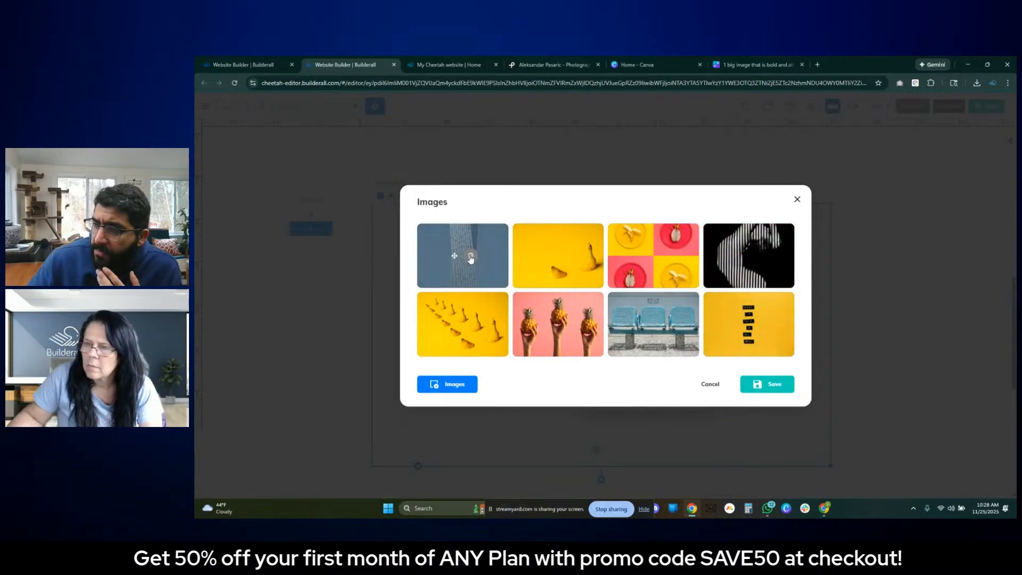
left_click(471, 258)
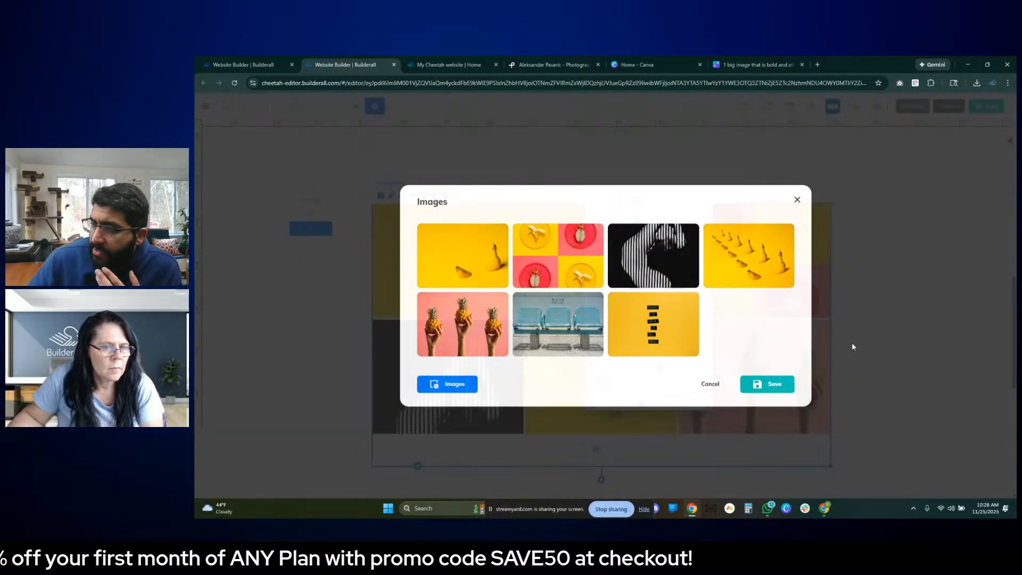
left_click(767, 384)
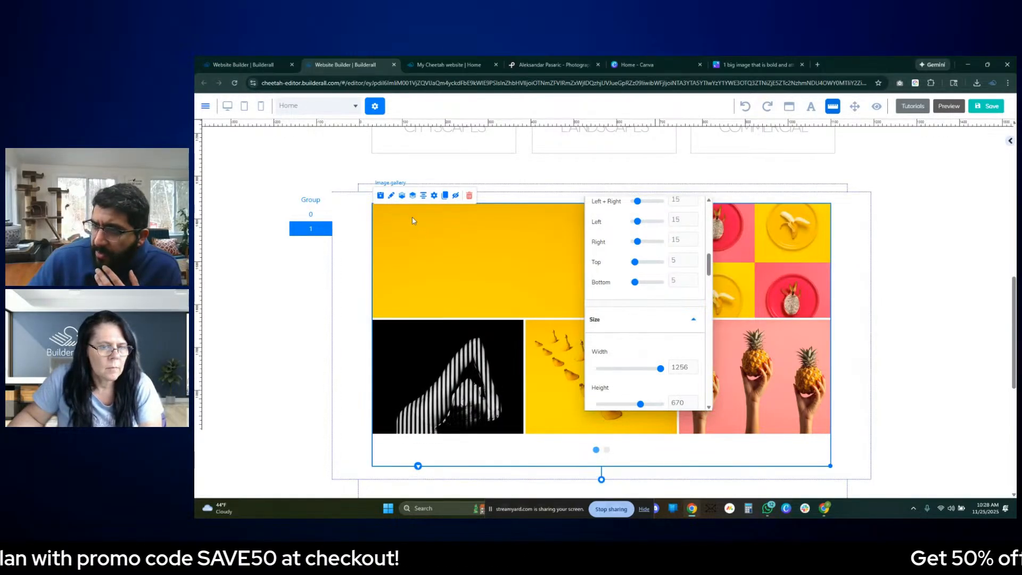
- Reopen the gallery's image list, move the striped figure photo to the end and the yellow word-strip photo to second place
left_click(434, 196)
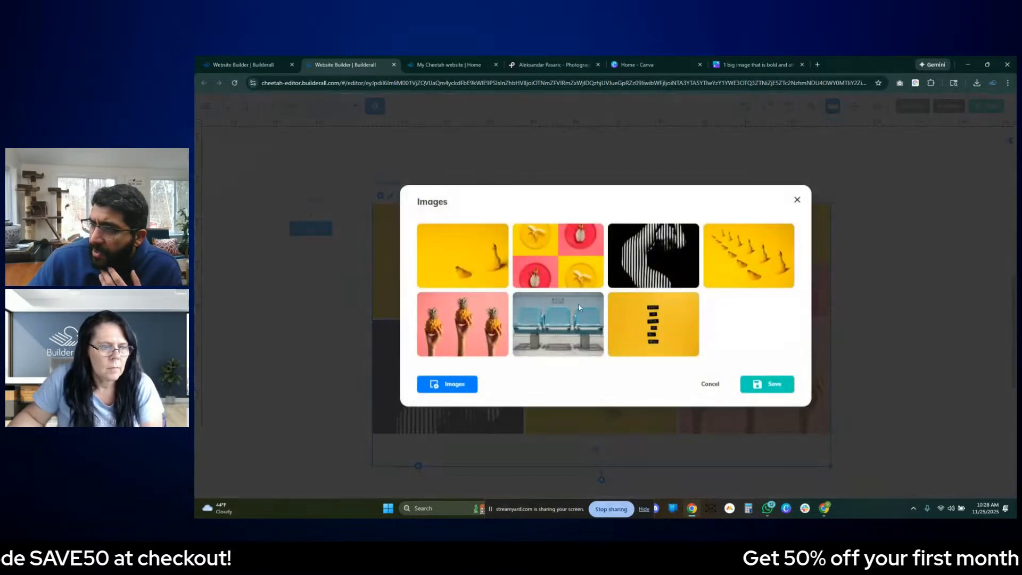
left_click_drag(644, 255, 732, 335)
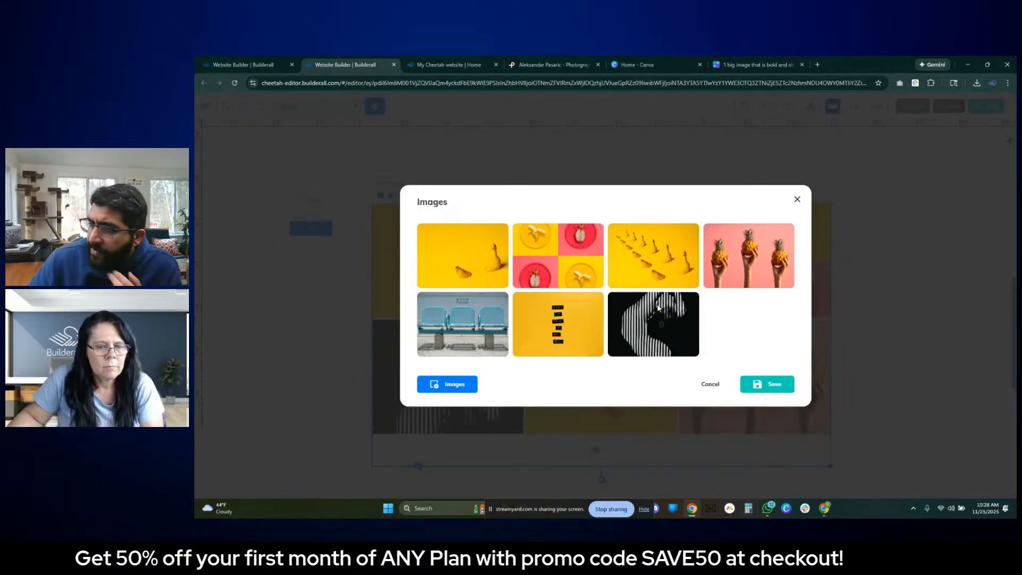
mouse_move(658, 307)
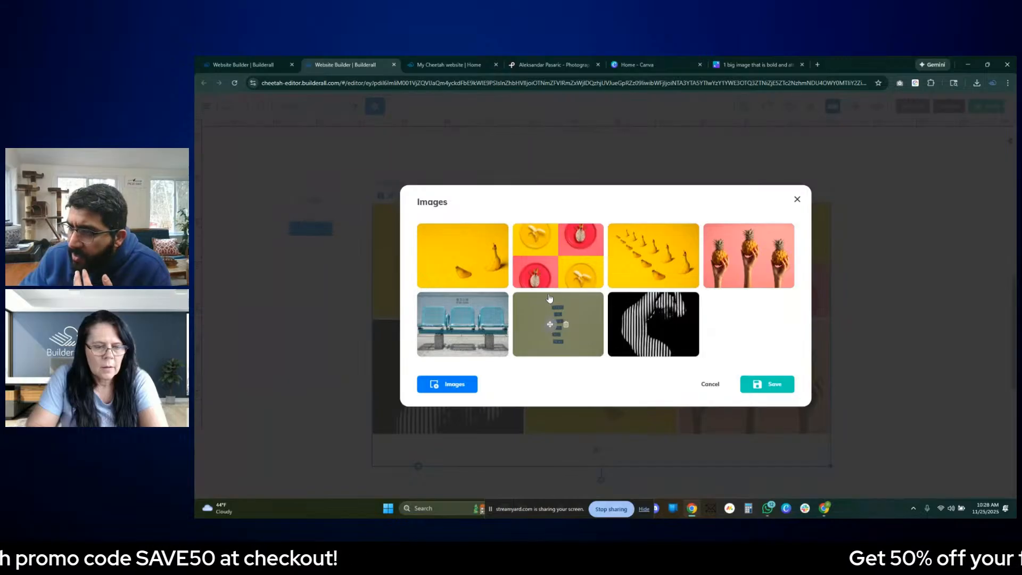
left_click_drag(549, 298, 557, 256)
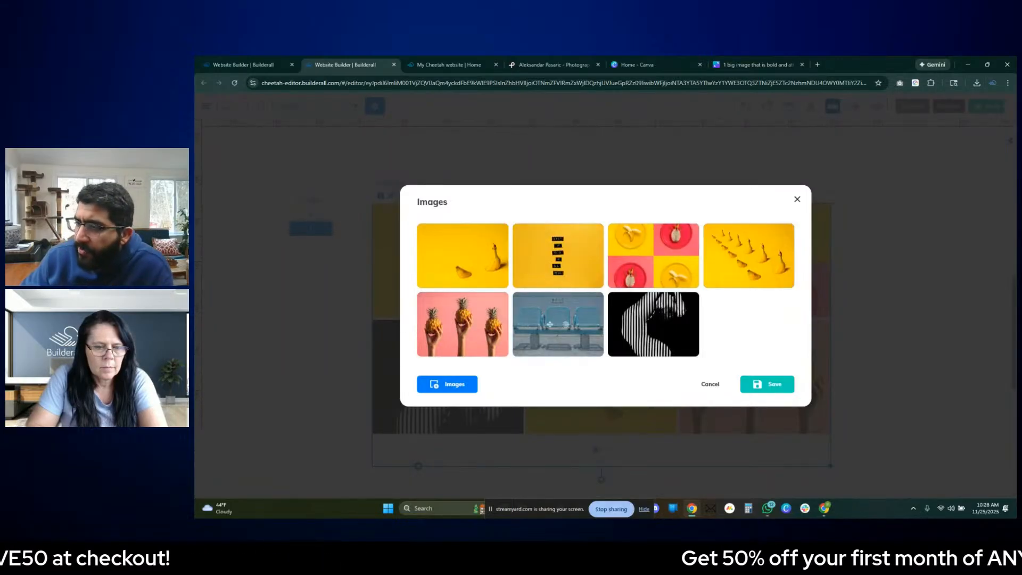
- Remove the blue seats photo and the black-and-white striped figure photo from the gallery's image list
left_click(567, 325)
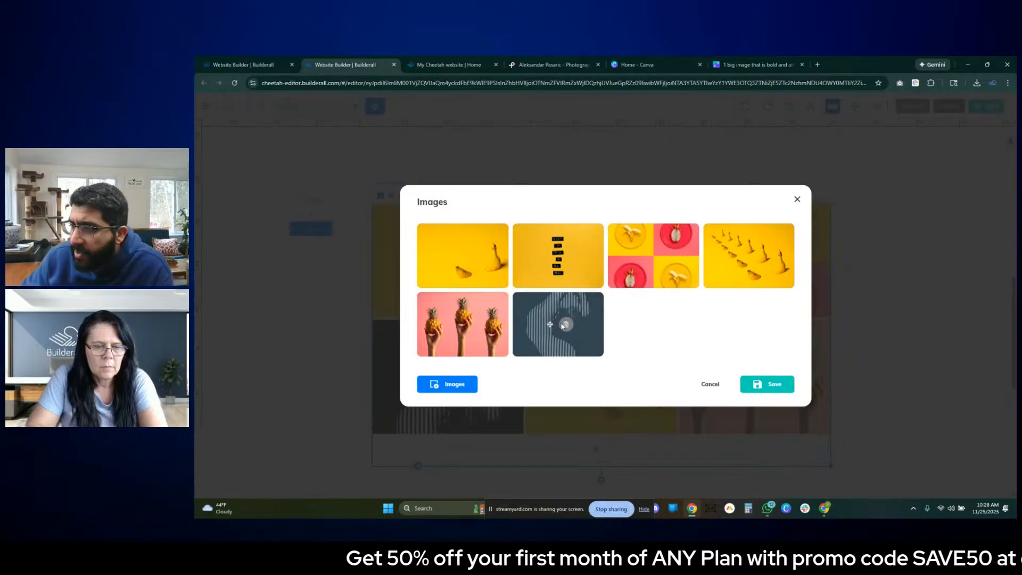
left_click(567, 325)
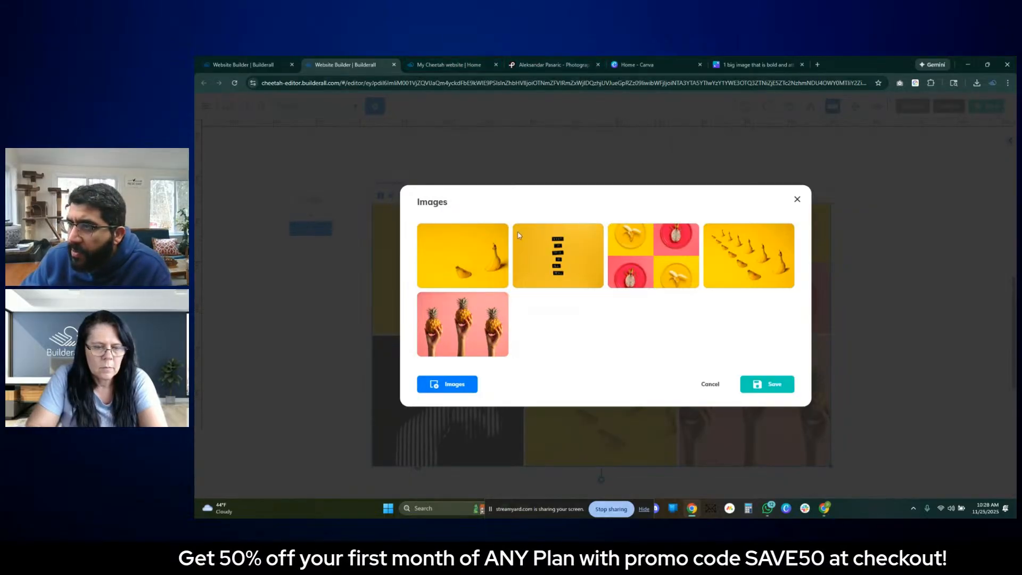
- Switch to the photographer's Pexels gallery and download the portrait photo of a halved dragon fruit on a pink plate
left_click(556, 67)
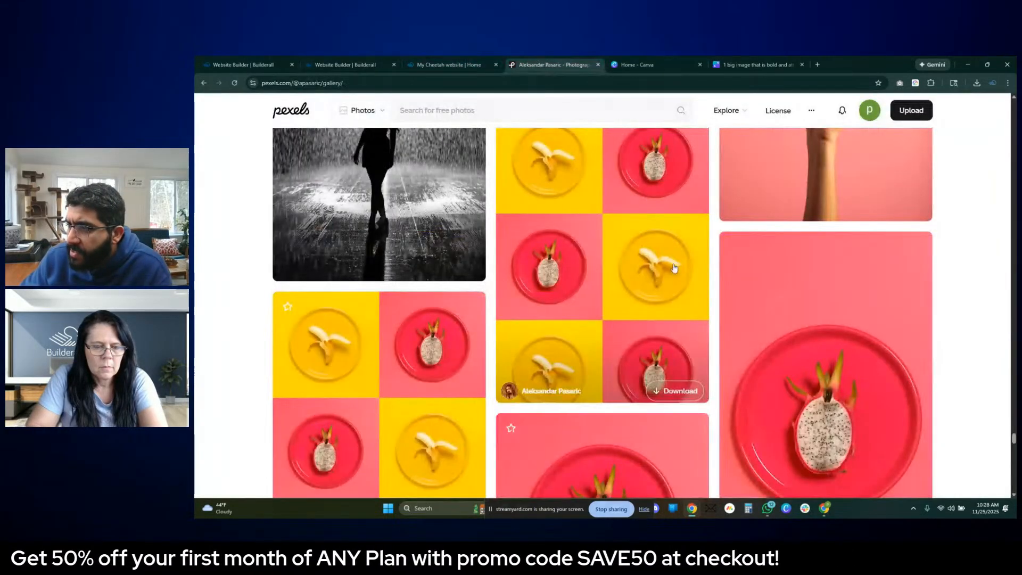
scroll(712, 298, "down", 5)
scroll(712, 298, "up", 3)
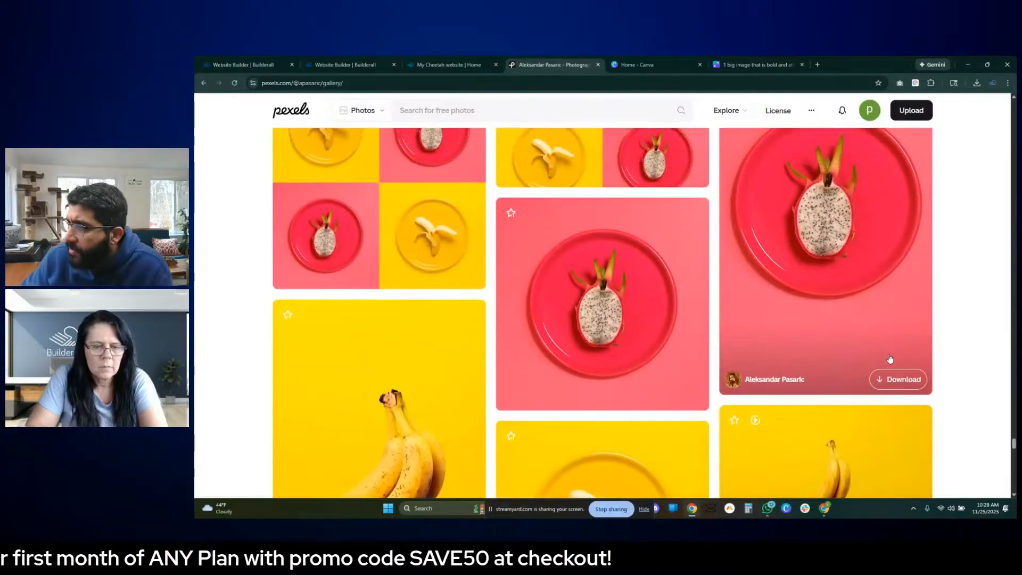
left_click(900, 380)
left_click(796, 334)
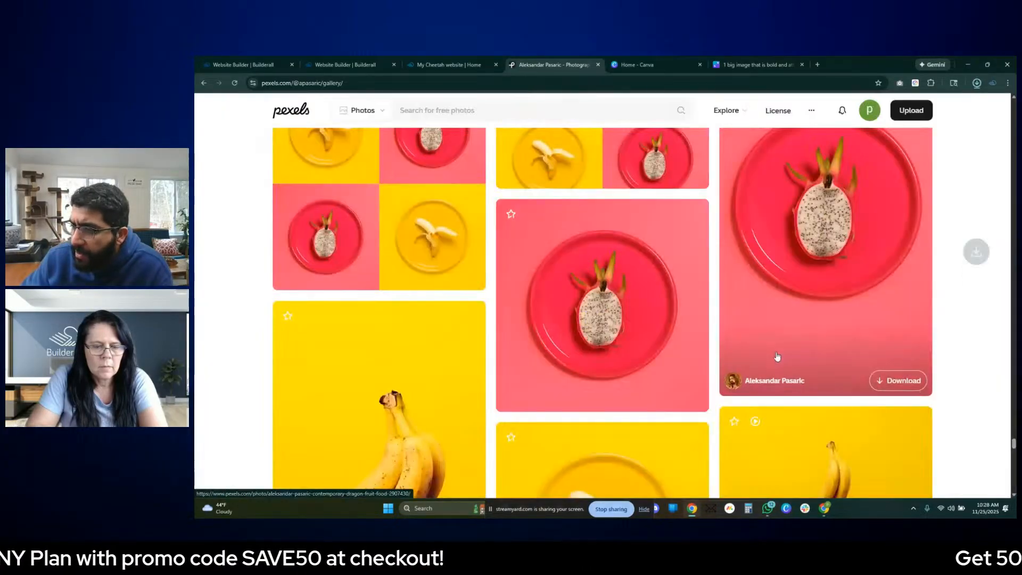
scroll(830, 239, "down", 3)
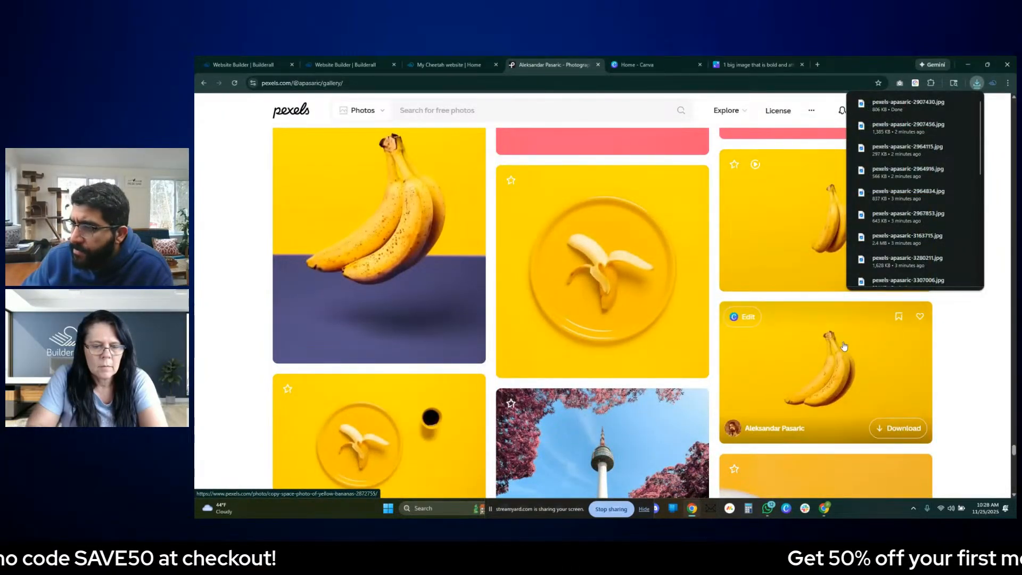
- Download the Pexels photo of a peeled banana on a yellow plate beside a small cup of coffee
scroll(452, 415, "down", 2)
left_click(451, 415)
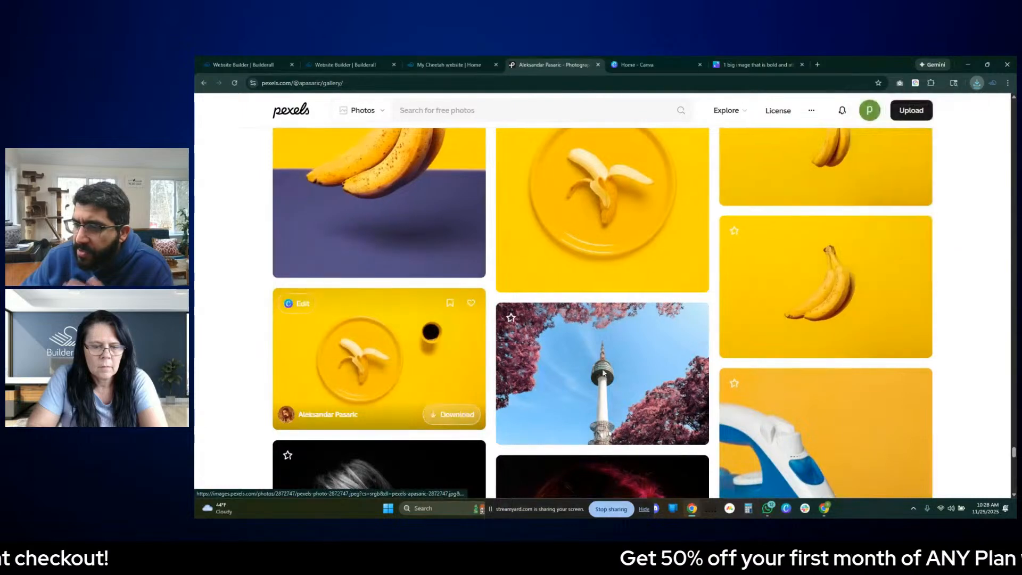
left_click(804, 242)
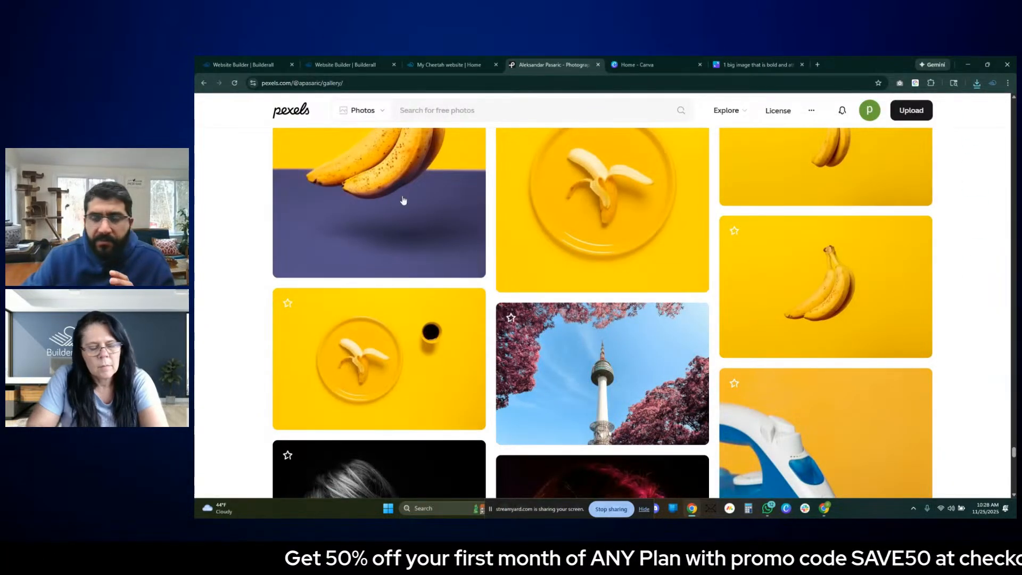
- Switch back to the Builderall editor and upload pexels-apasaric-2872747, pexels-apasaric-2907430 and pexels-apasaric-2907456 to the All folder of the media files
left_click(428, 61)
left_click(383, 63)
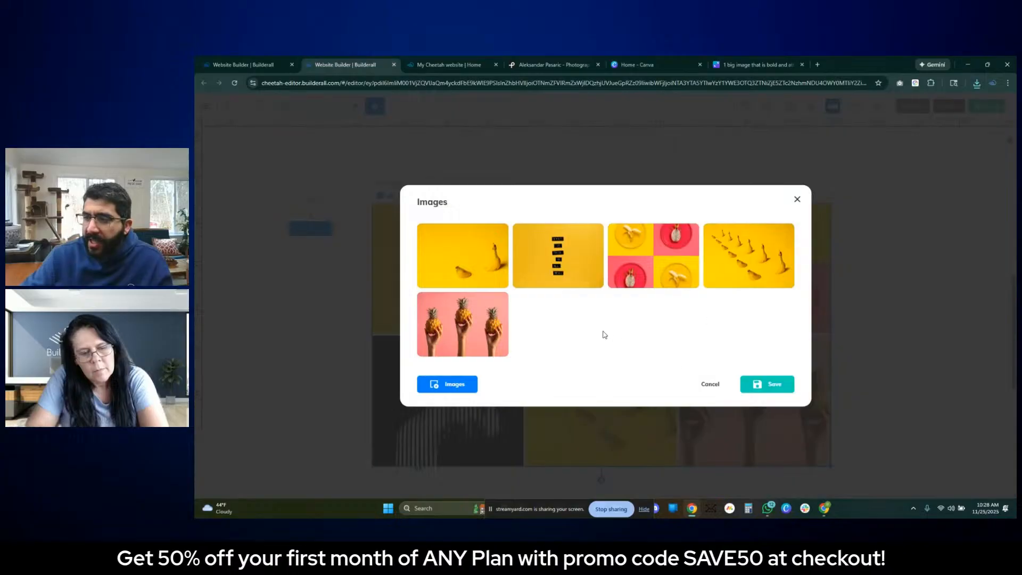
left_click(455, 383)
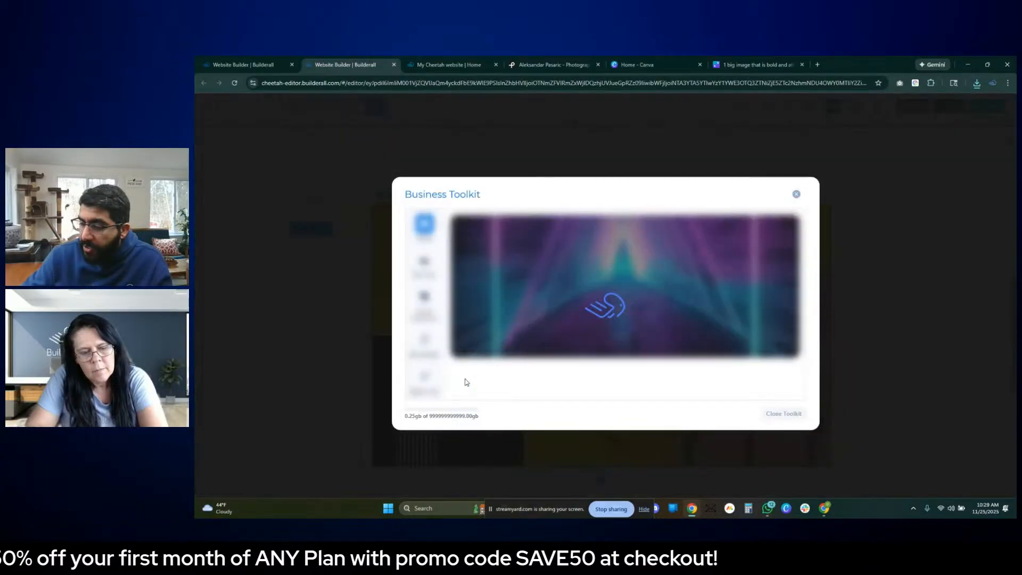
left_click(668, 354)
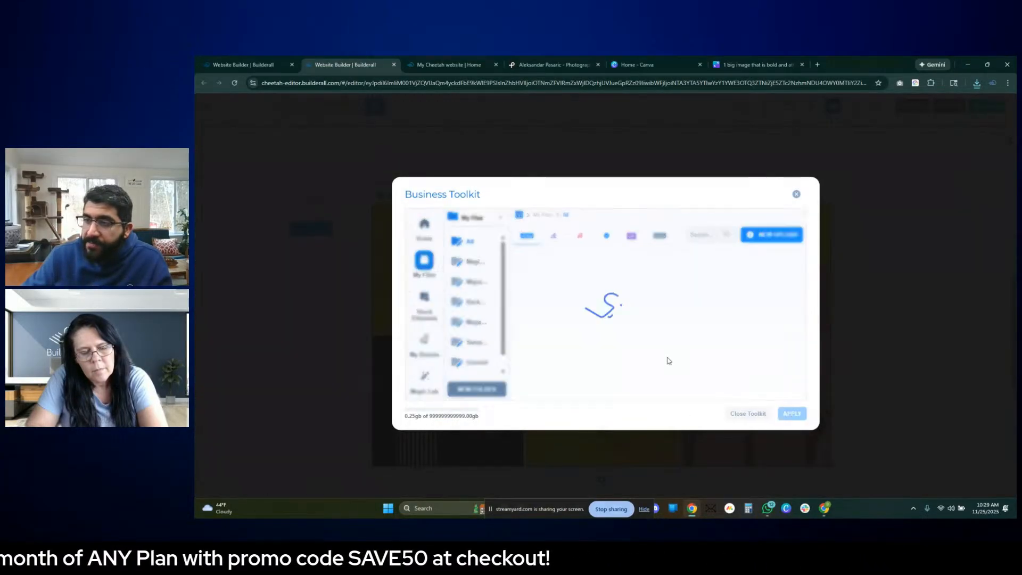
left_click(767, 234)
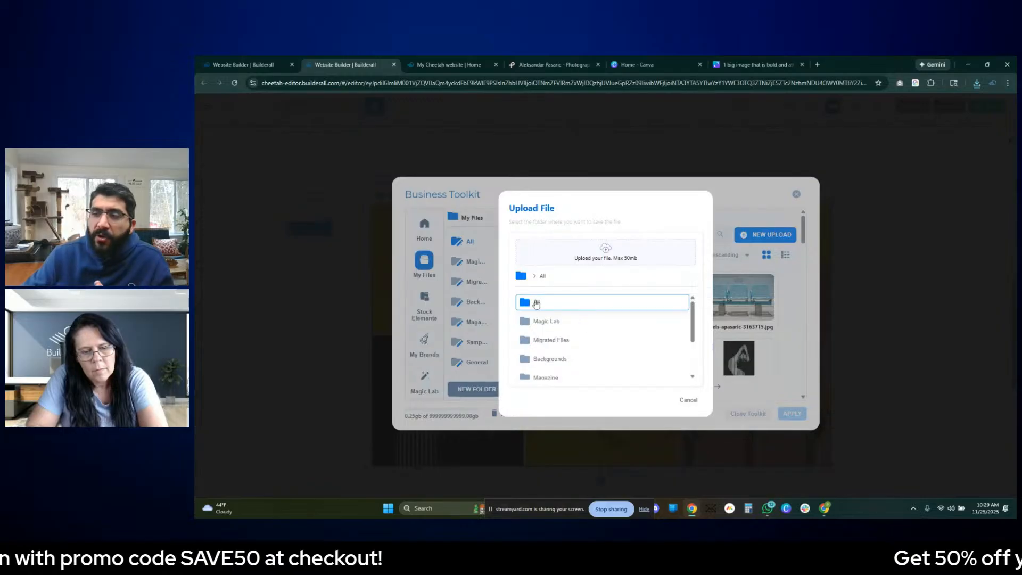
left_click(605, 258)
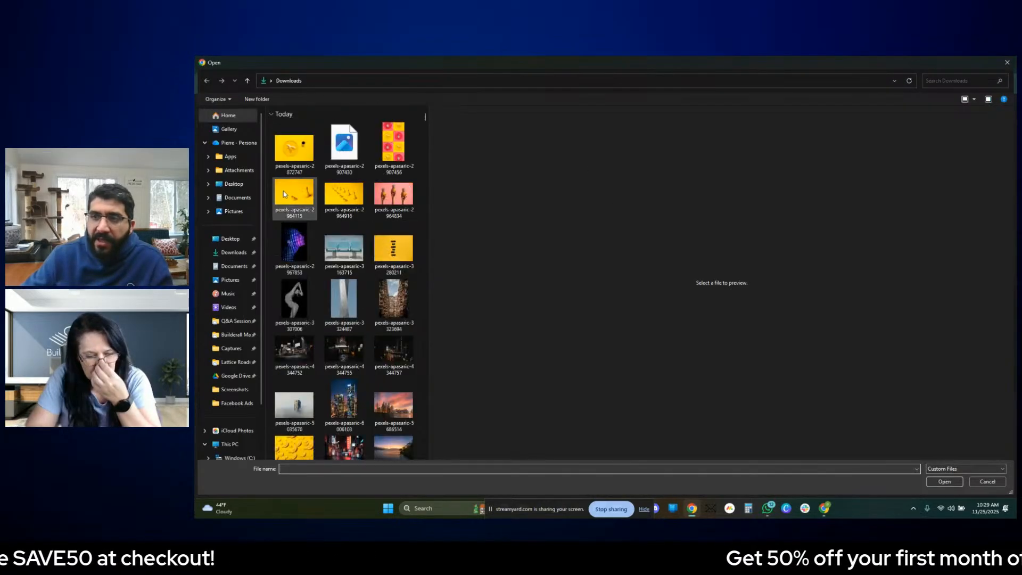
left_click(295, 146)
left_click(349, 144, "ctrl")
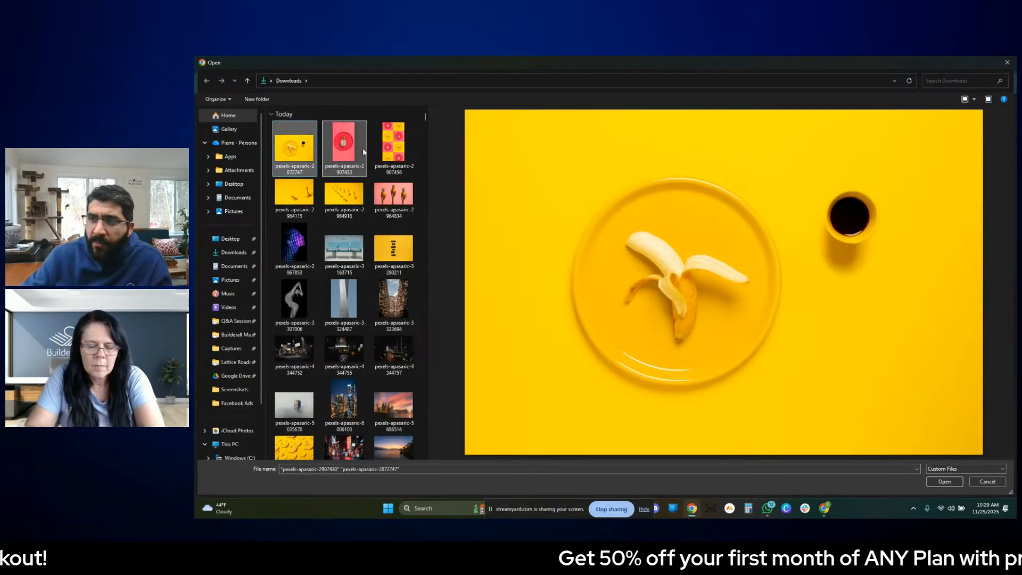
left_click(392, 156, "ctrl")
left_click(392, 156, "ctrl")
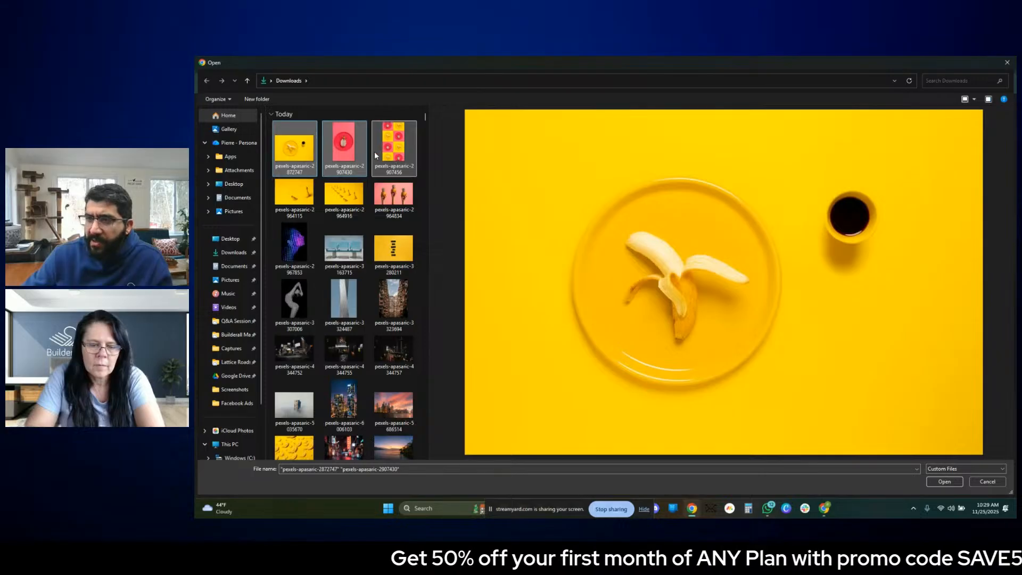
left_click(393, 156, "ctrl")
left_click(949, 481)
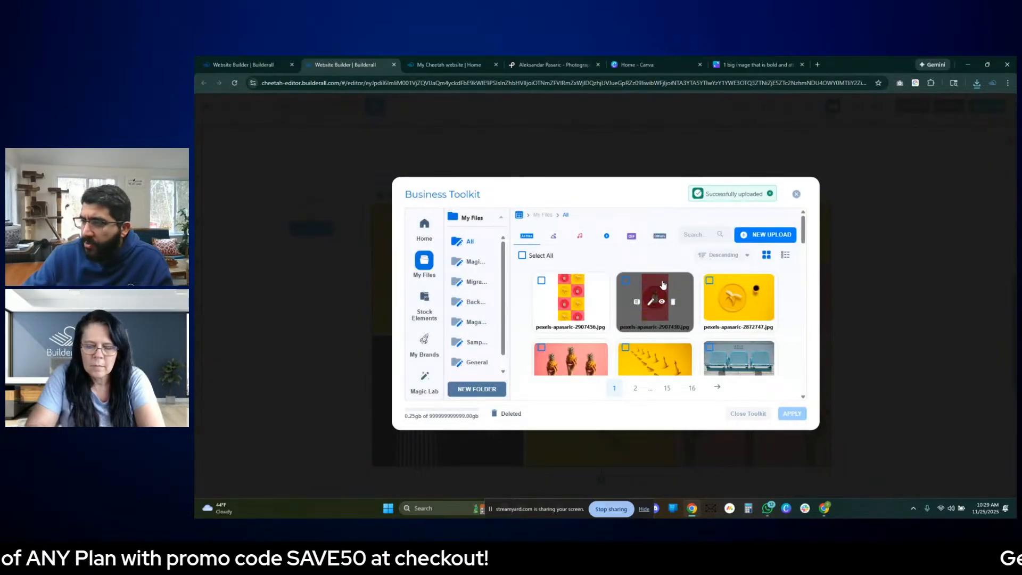
- Delete pexels-apasaric-2907456.jpg from the media files and add the dragon fruit photo pexels-apasaric-2907430.jpg to the gallery's images
left_click(589, 302)
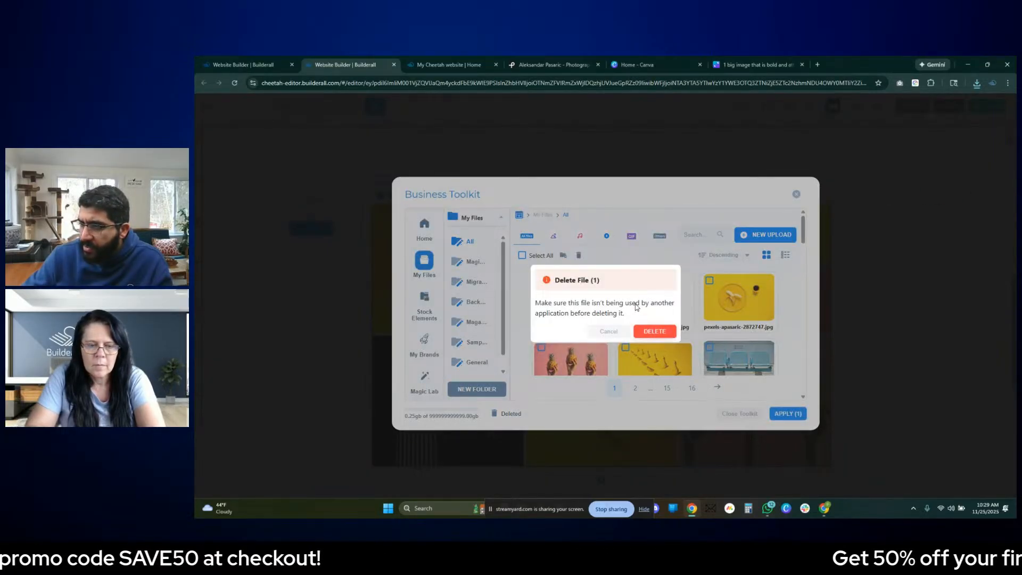
left_click(654, 331)
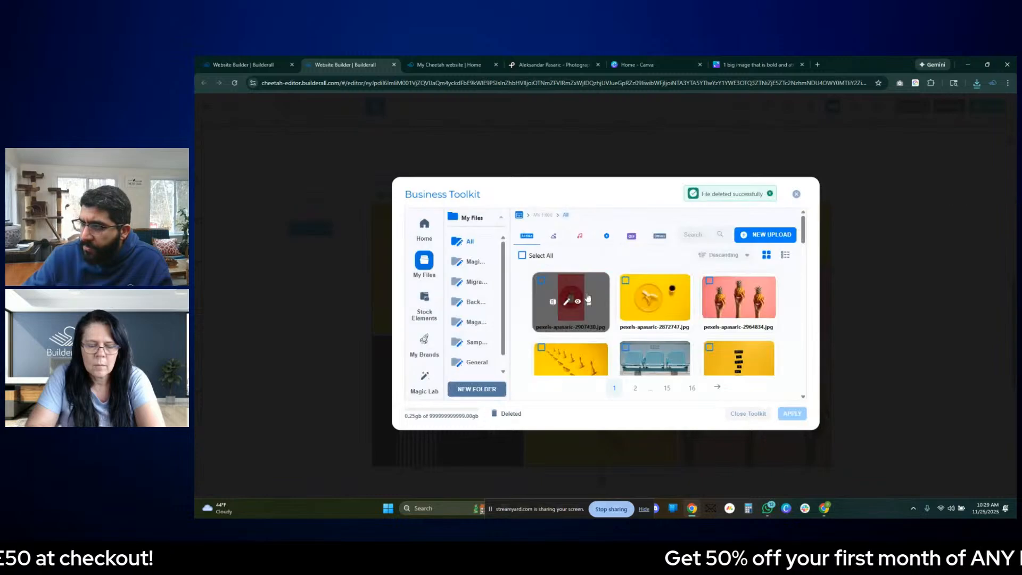
left_click(675, 319)
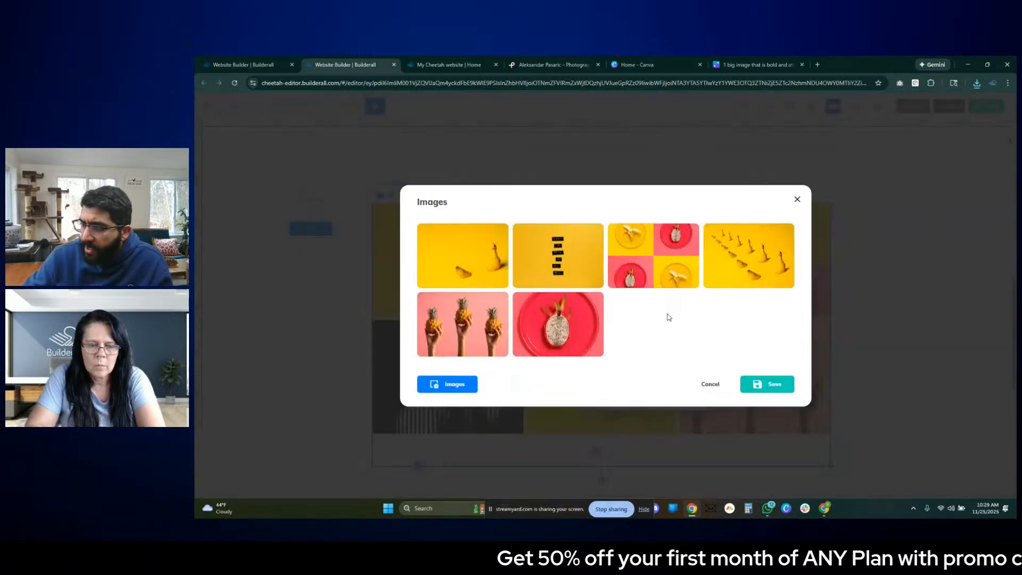
- Add the peeled banana photo pexels-apasaric-2872747.jpg to the gallery's images and remove it from the list again
left_click(447, 384)
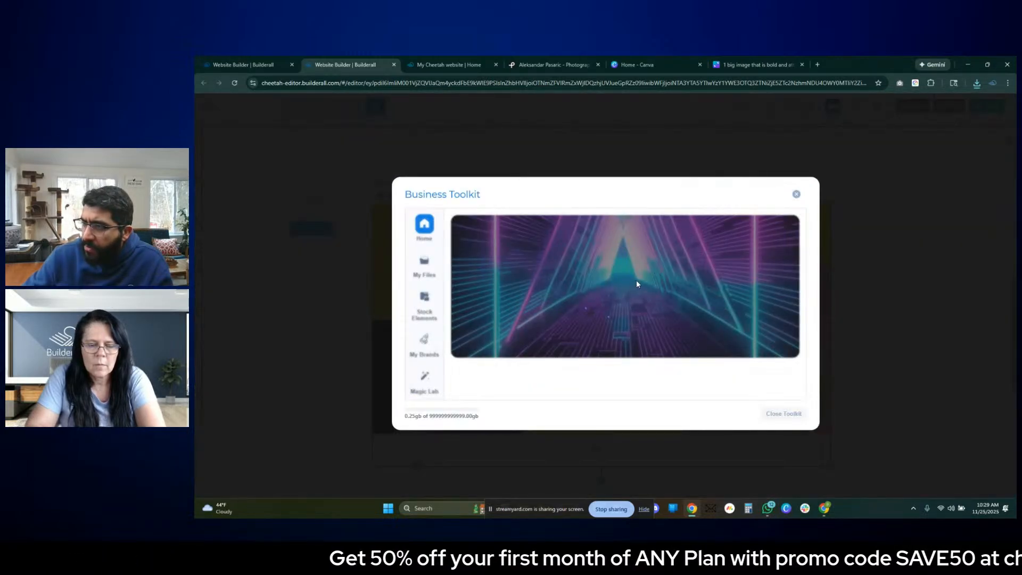
left_click(690, 318)
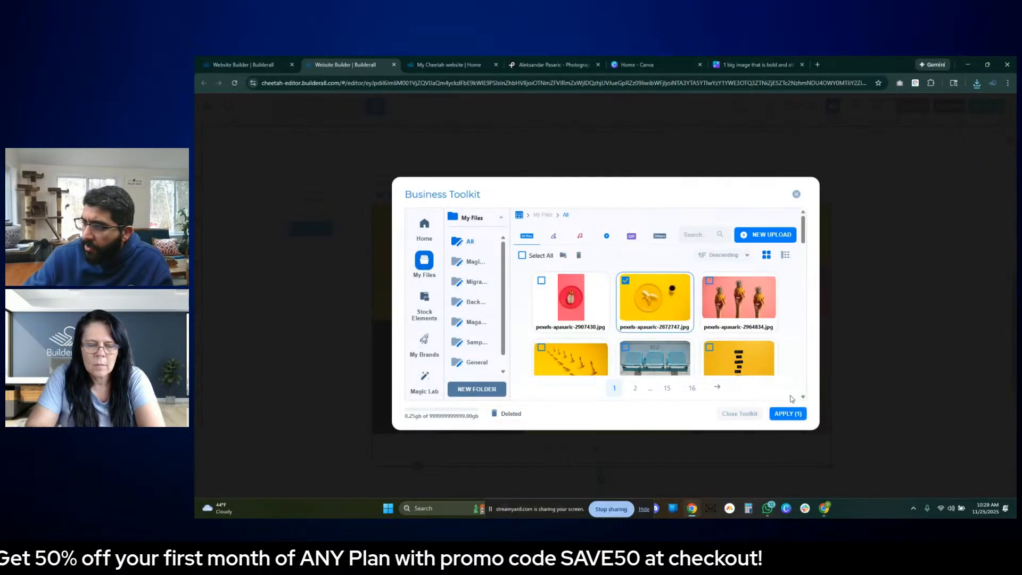
left_click(787, 414)
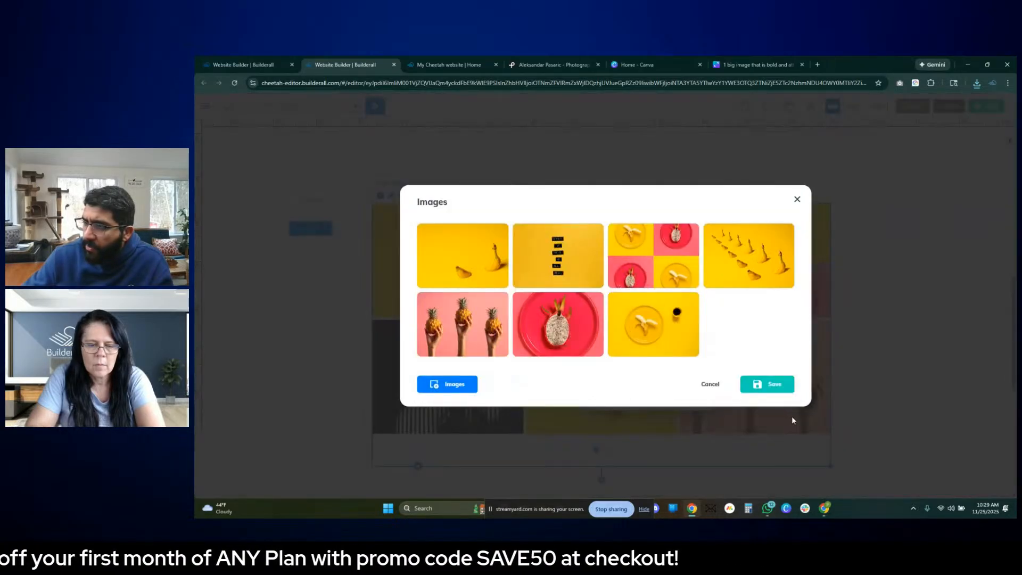
left_click(661, 326)
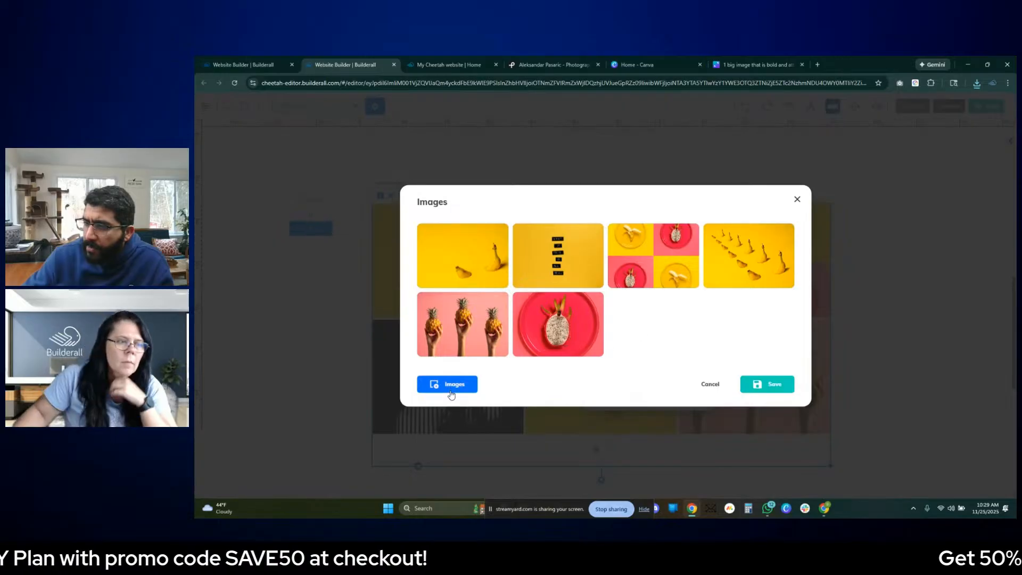
- Add the peeled banana photo pexels-apasaric-2872747.jpg from My Files to the gallery's images and save the selection
left_click(449, 389)
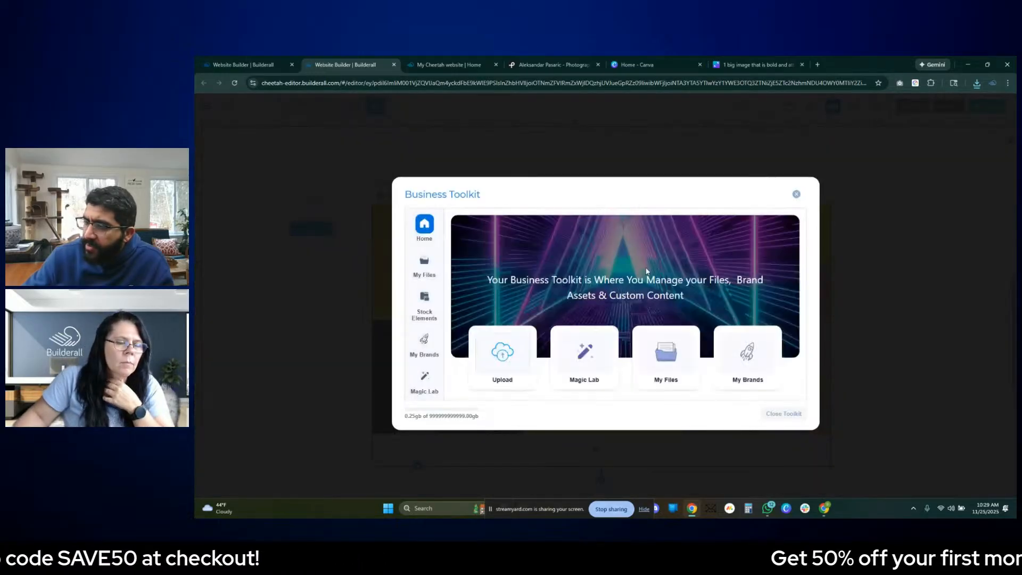
left_click(667, 355)
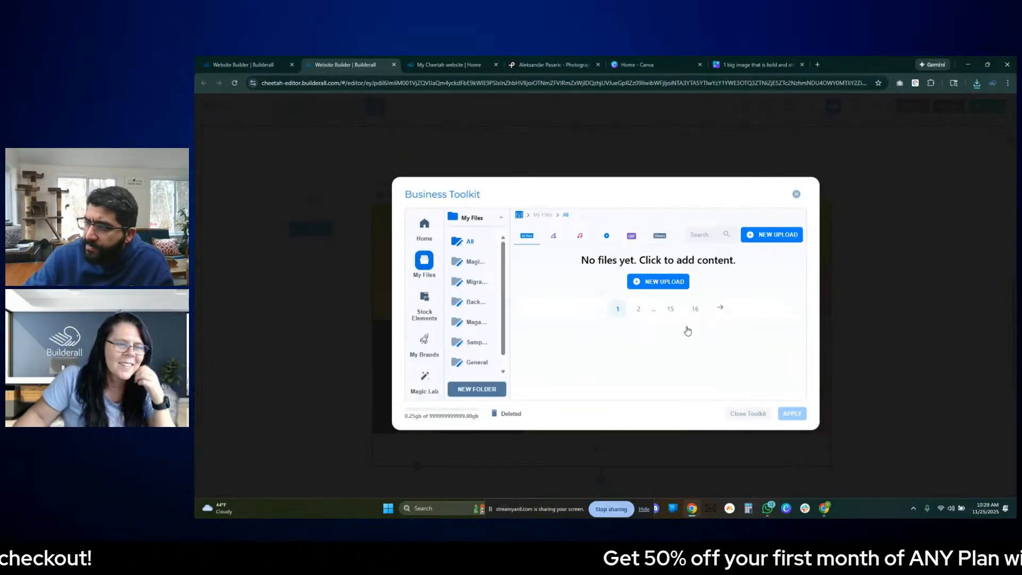
left_click(660, 304)
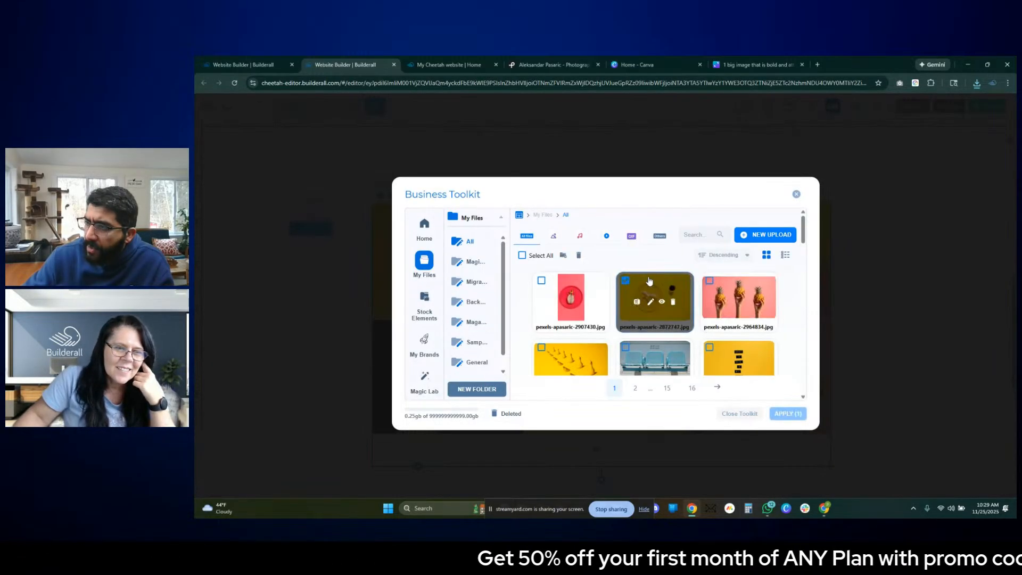
left_click(788, 413)
left_click(787, 385)
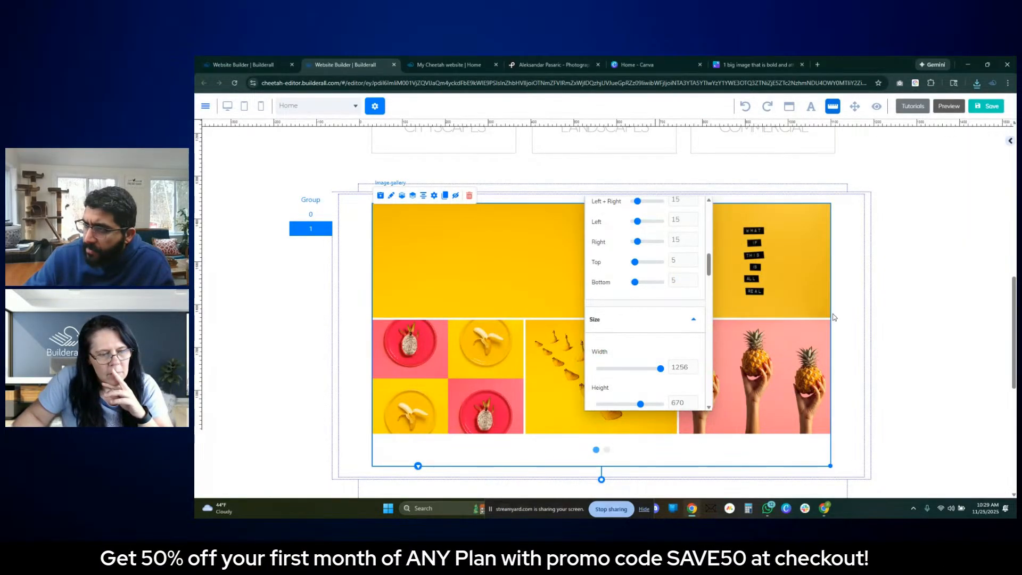
left_click(903, 298)
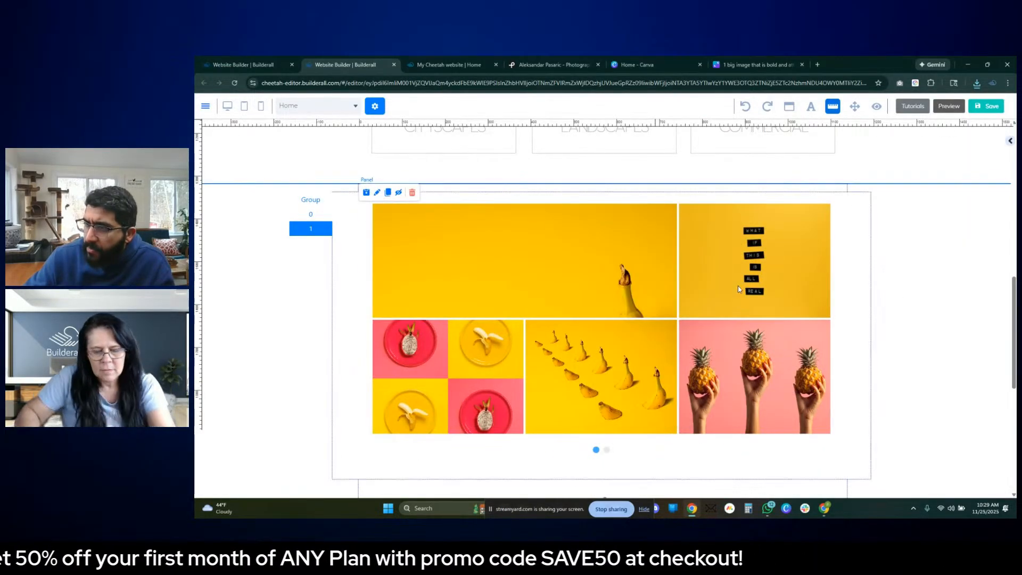
- Reopen the gallery's image list, delete the photo with rows of bananas and add it again from My Files
double_click(584, 273)
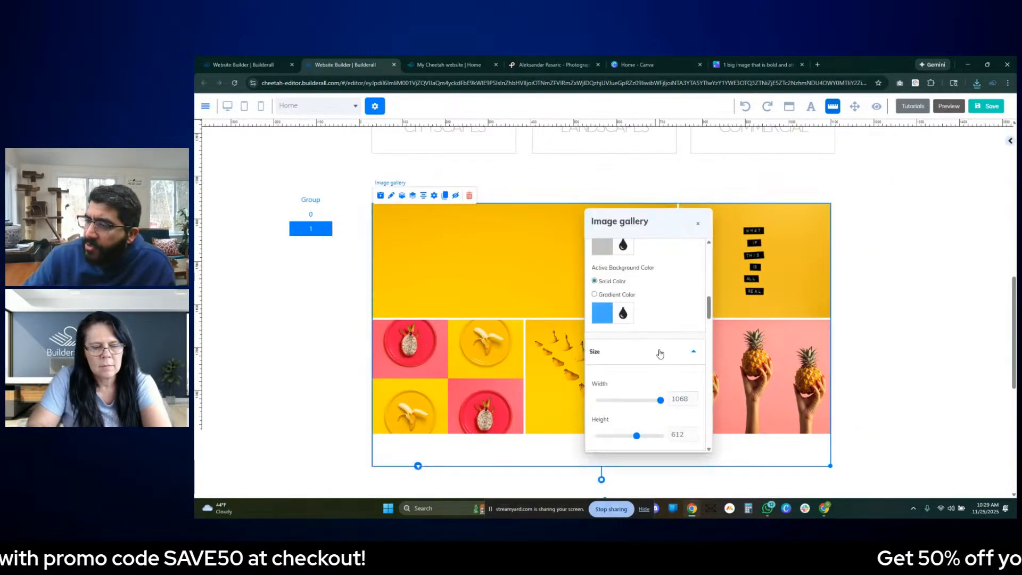
scroll(660, 387, "up", 1)
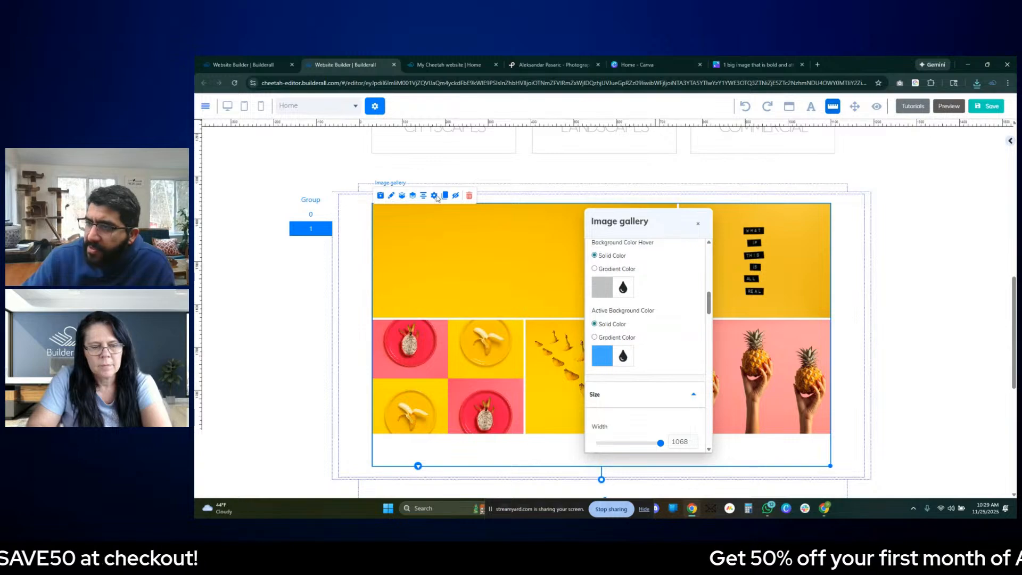
double_click(558, 351)
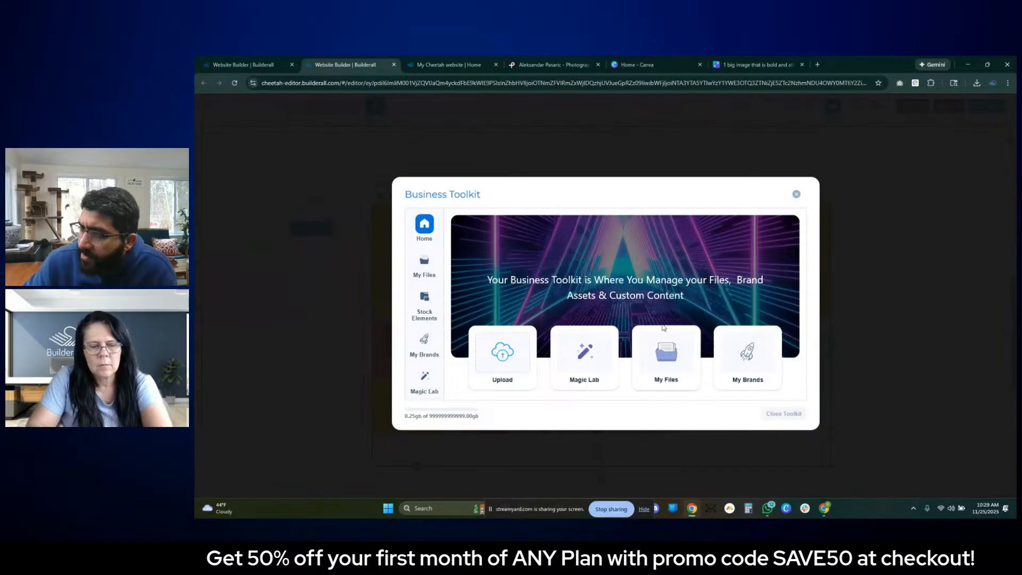
left_click(664, 330)
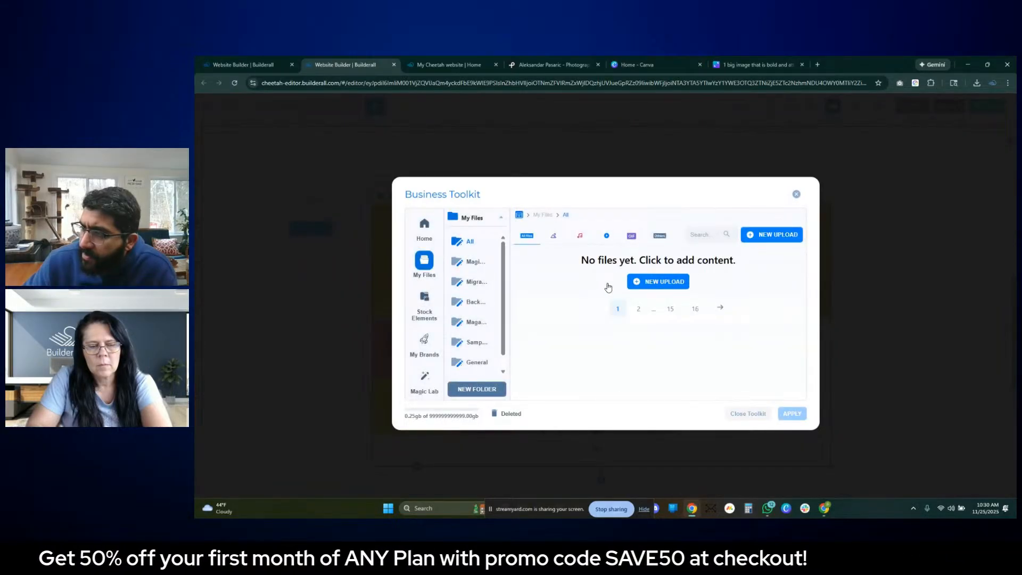
left_click(572, 355)
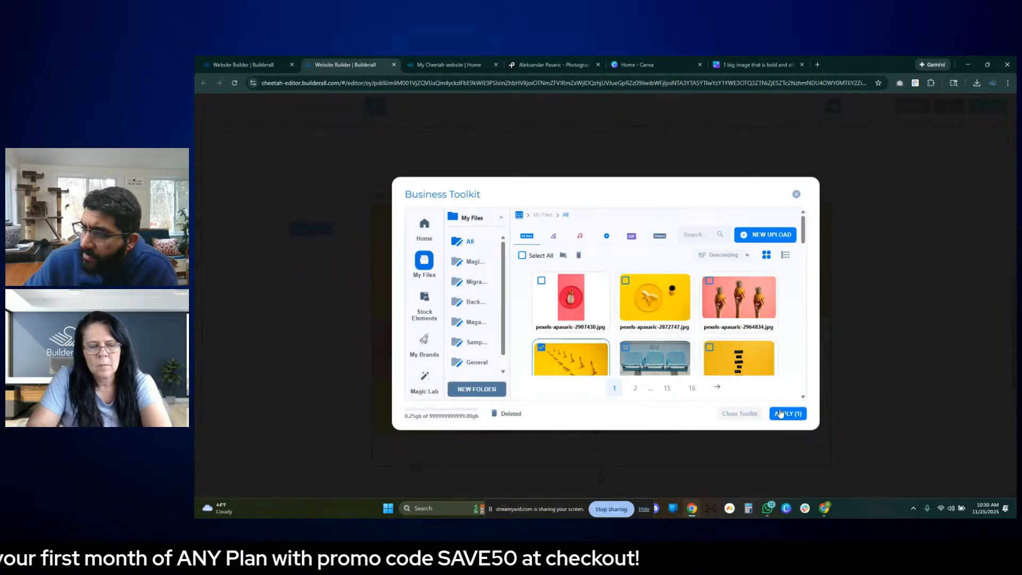
left_click(780, 414)
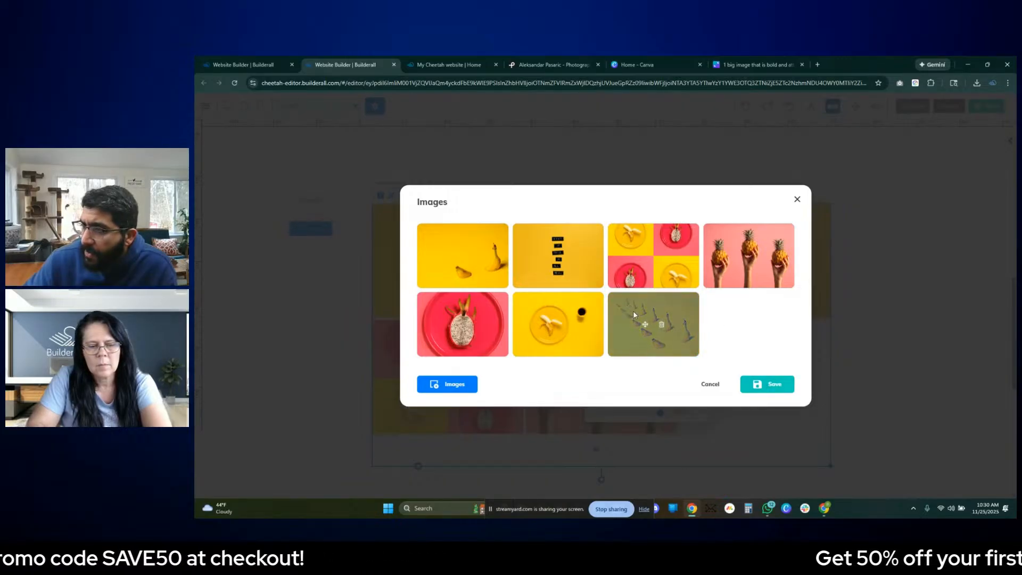
- Move the photo with rows of bananas to first place in the gallery's image list and save the order
left_click_drag(634, 324, 432, 257)
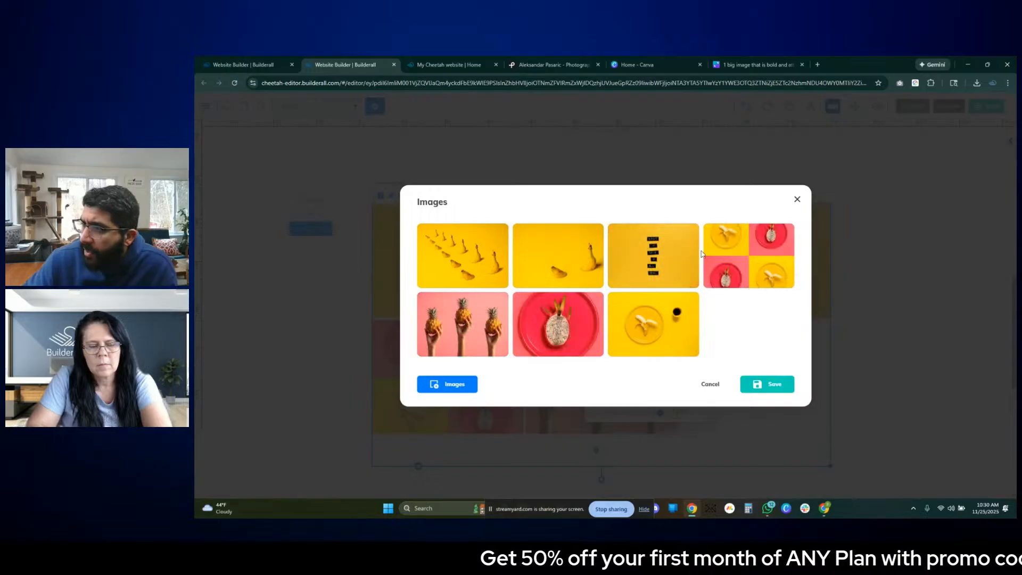
left_click(787, 381)
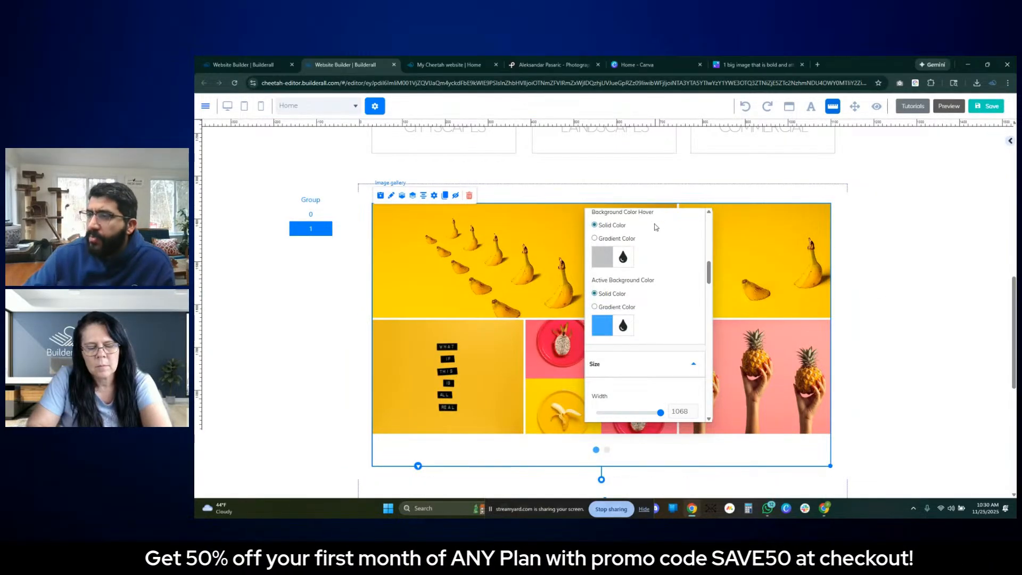
left_click(852, 291)
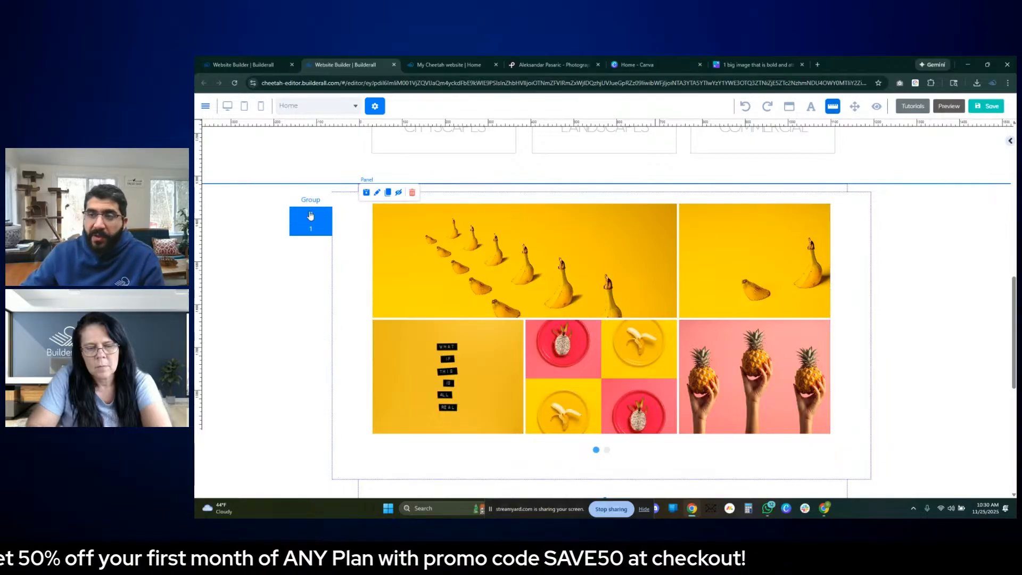
- Show page 0 of the rotation banner with the city photos and check the banner's own settings
left_click(310, 214)
scroll(304, 226, "up", 5)
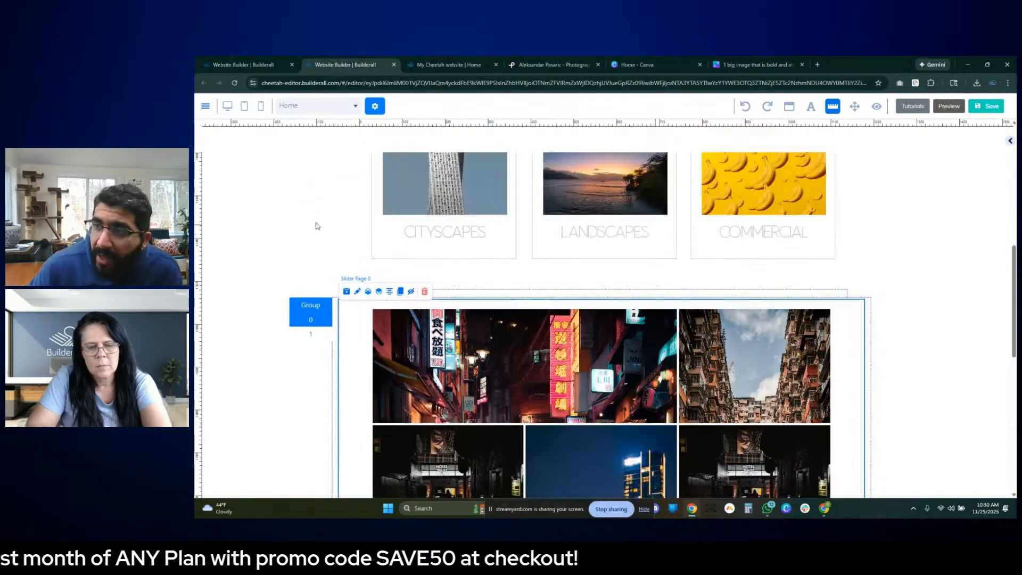
scroll(338, 234, "down", 3)
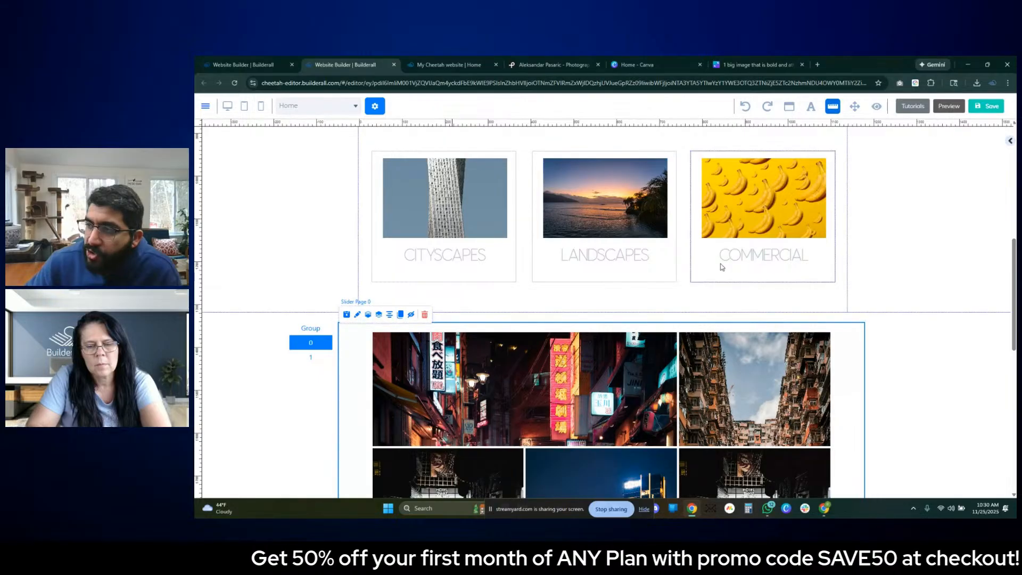
left_click(312, 353)
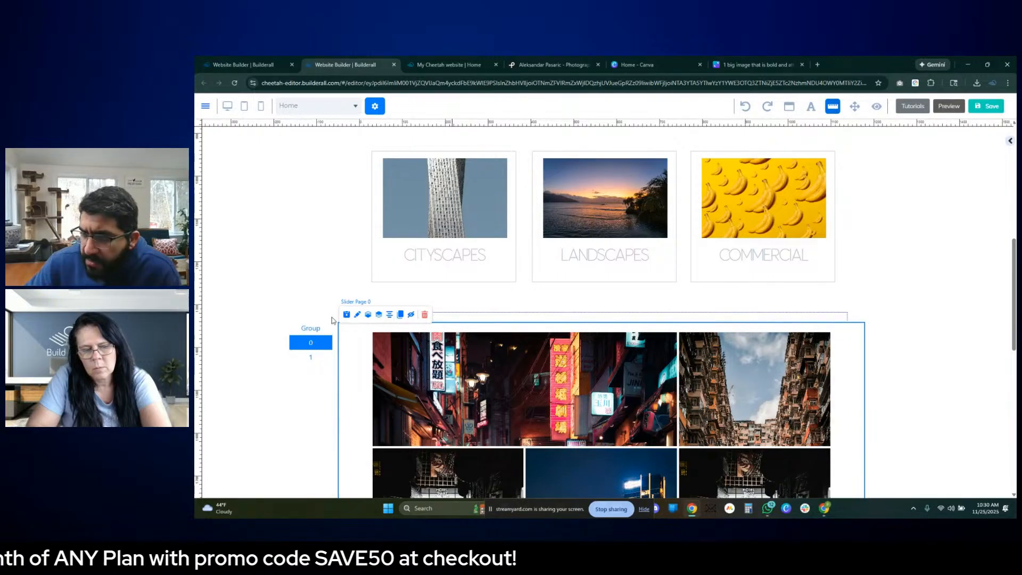
left_click(304, 331)
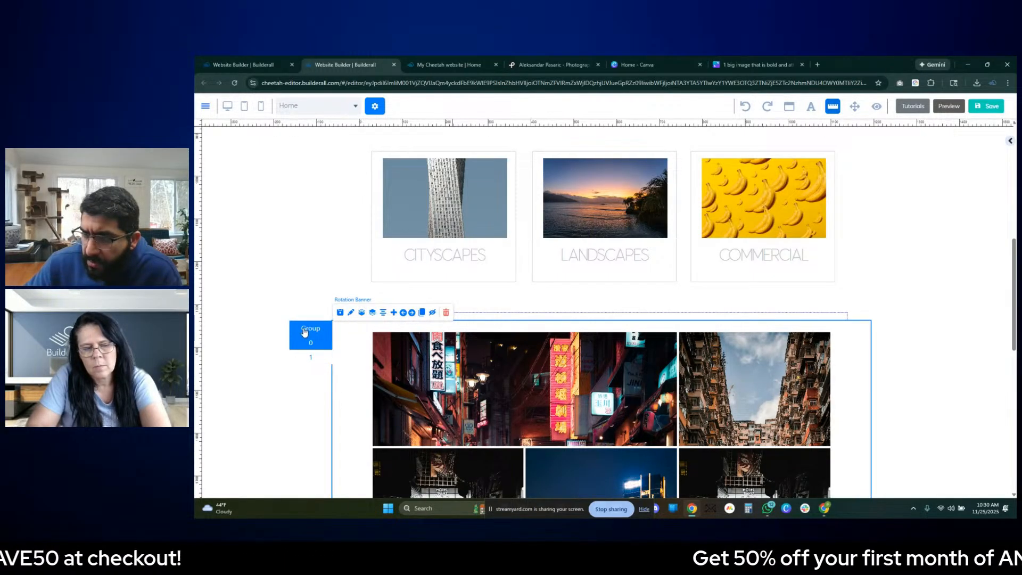
left_click(352, 314)
left_click(700, 342)
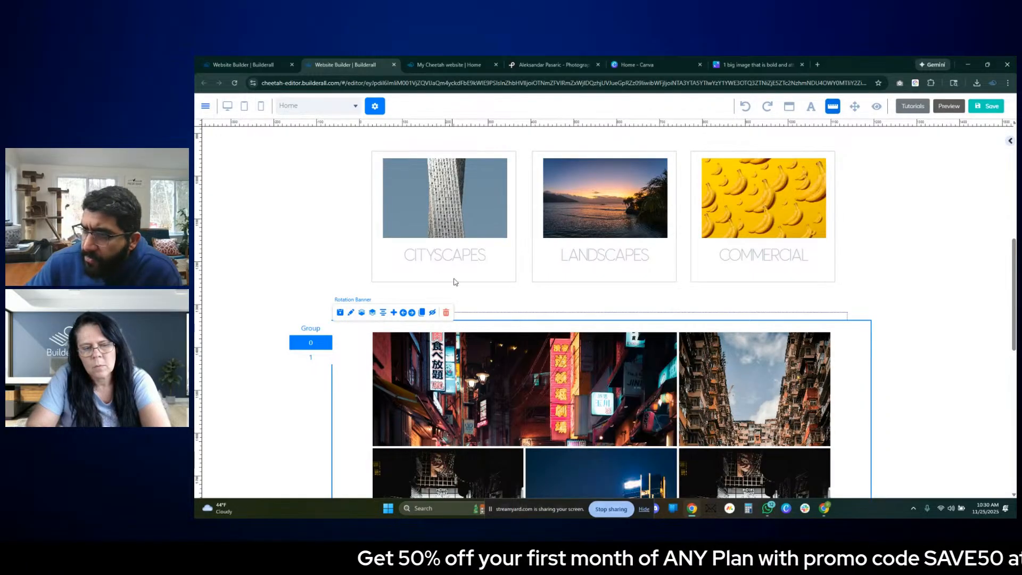
- Link the Cityscapes box to Page 0 of the rotation banner and save the link
left_click(409, 175)
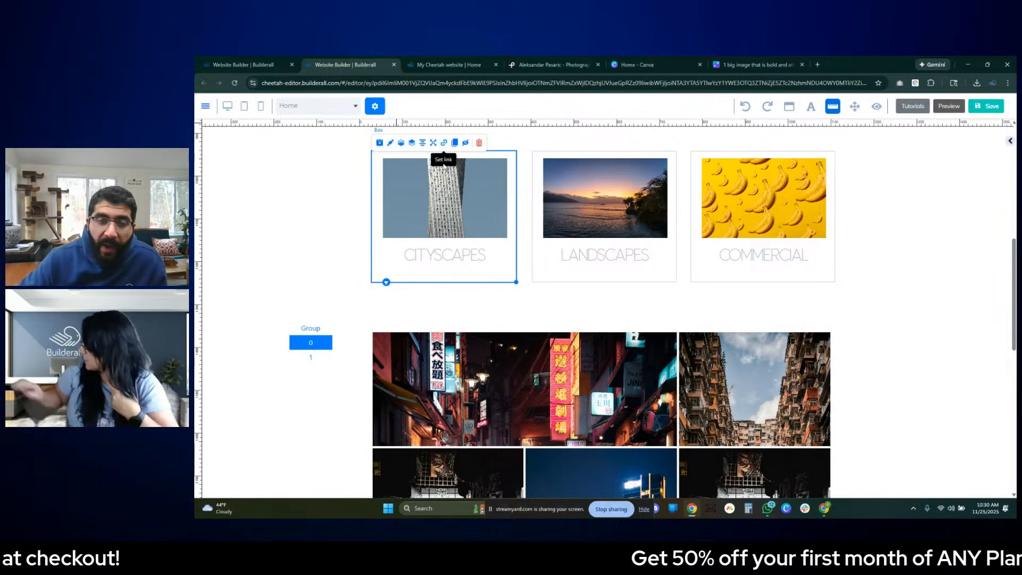
left_click(443, 142)
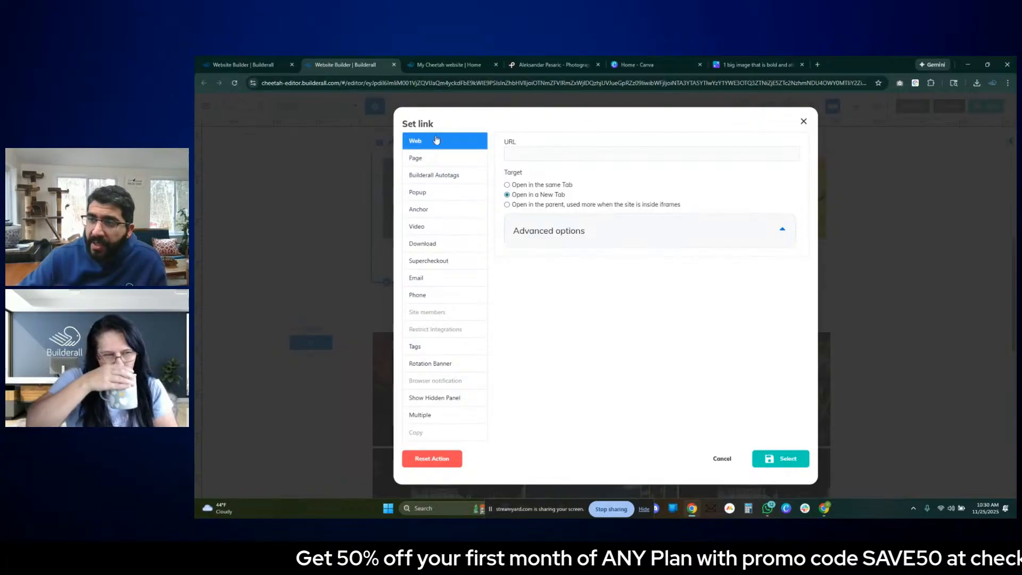
left_click(438, 365)
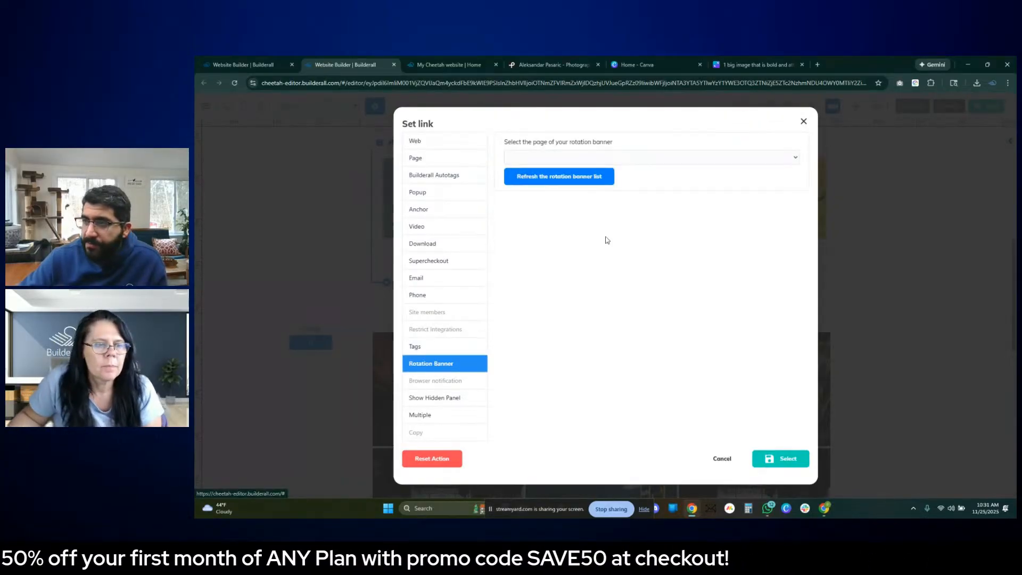
left_click(637, 158)
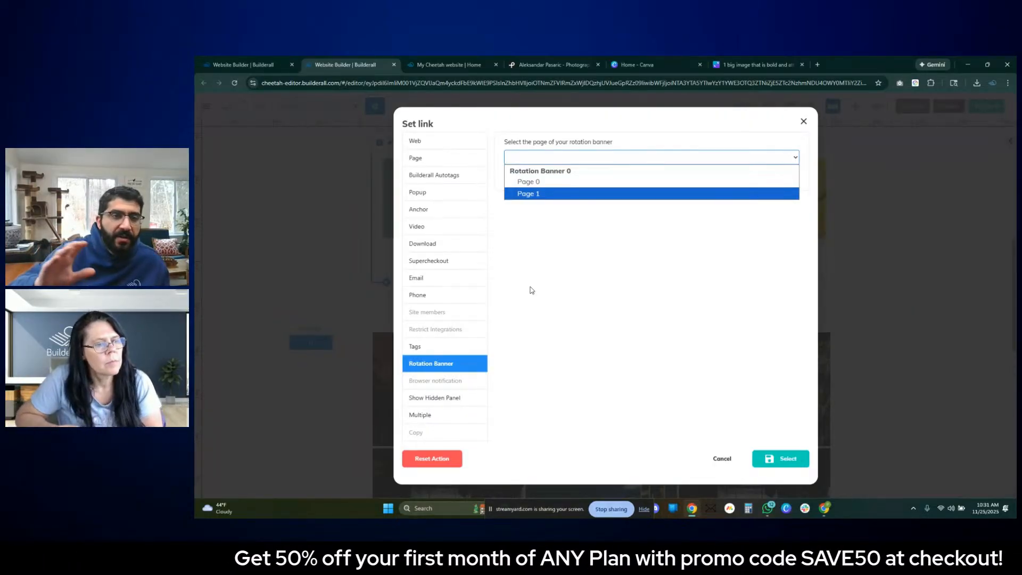
left_click(543, 183)
left_click(785, 462)
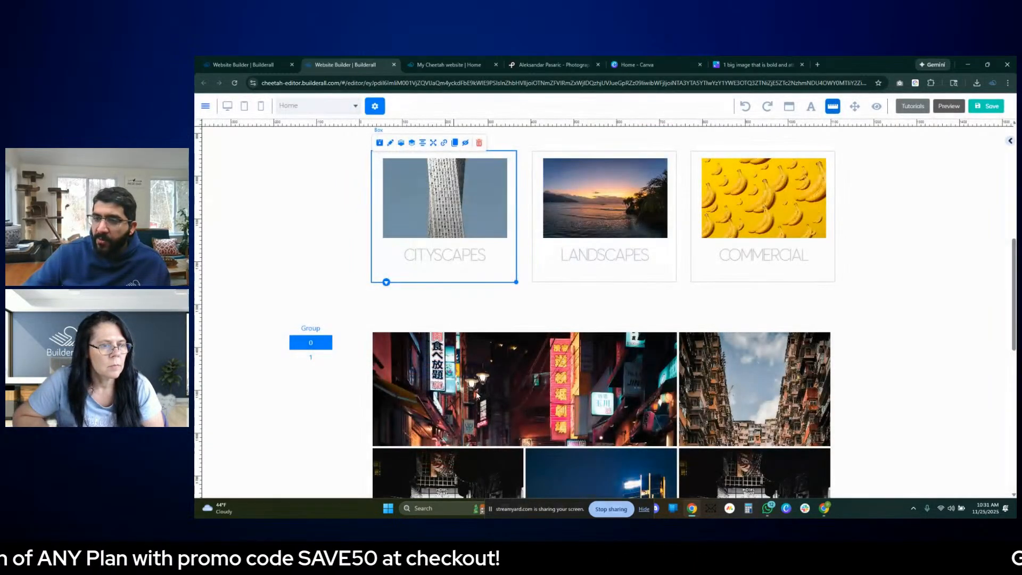
- Link the Commercial box to Page 1 of the rotation banner and save the link
left_click(707, 266)
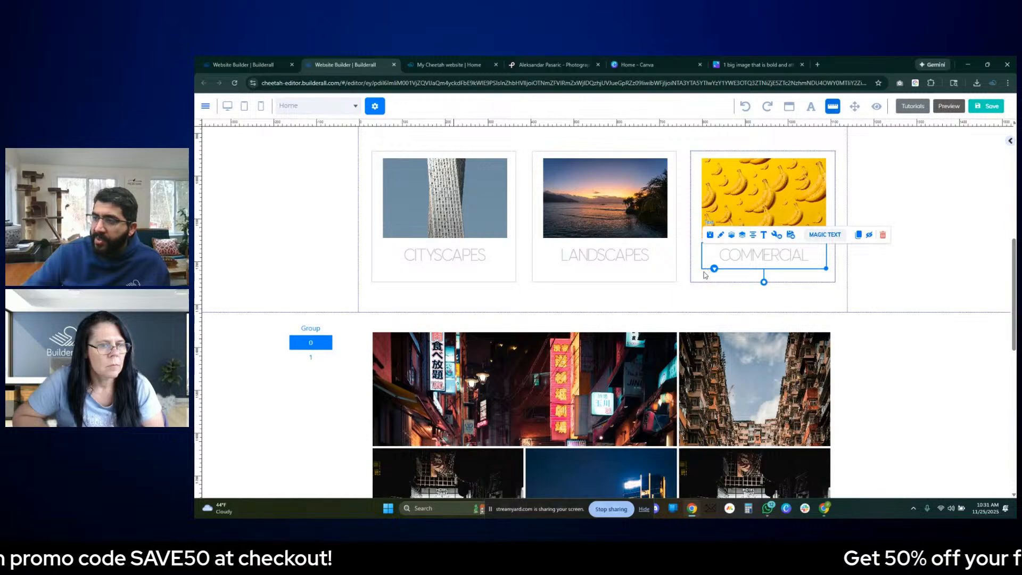
left_click(705, 275)
left_click(762, 142)
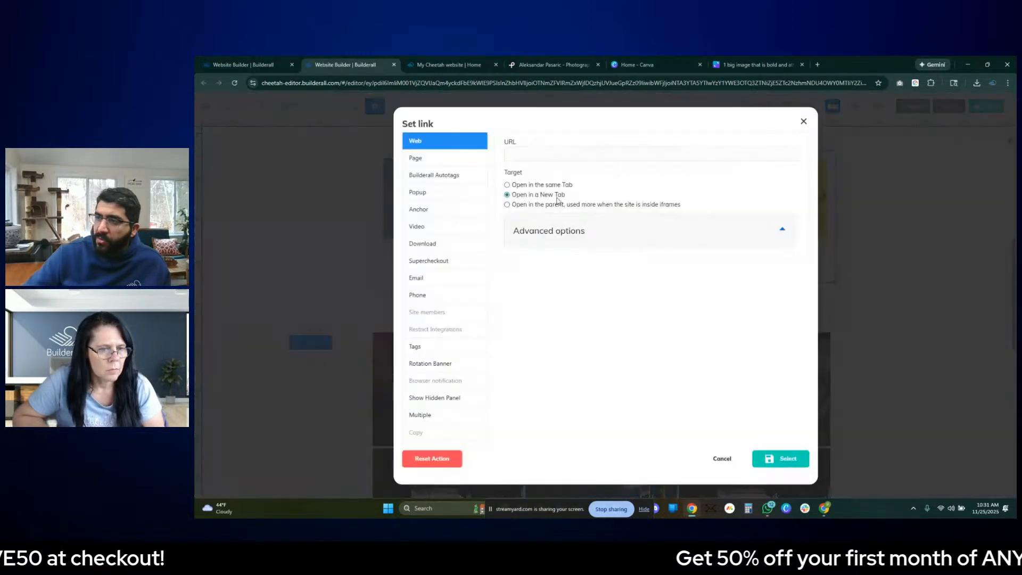
left_click(554, 154)
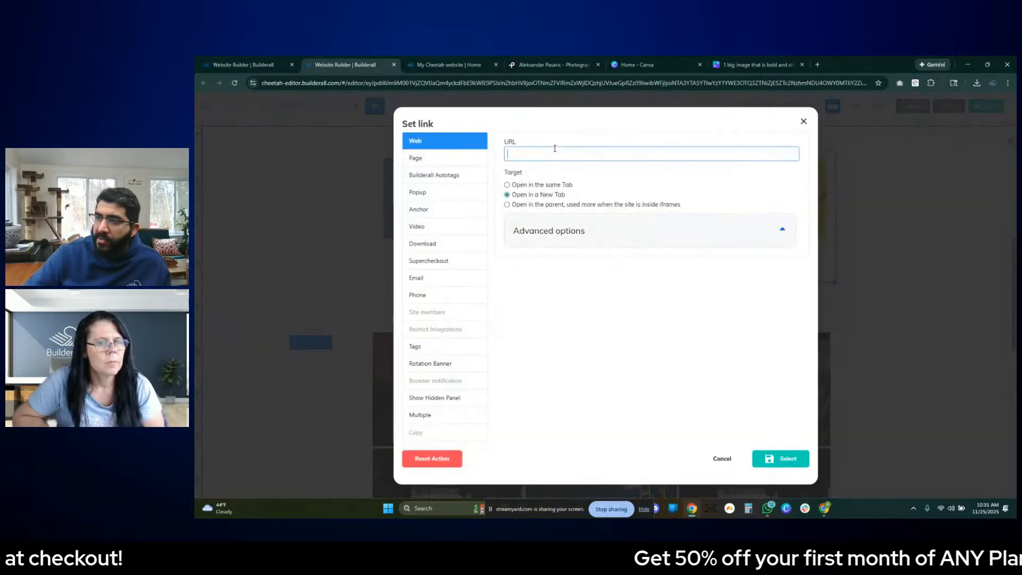
left_click(434, 367)
left_click(653, 158)
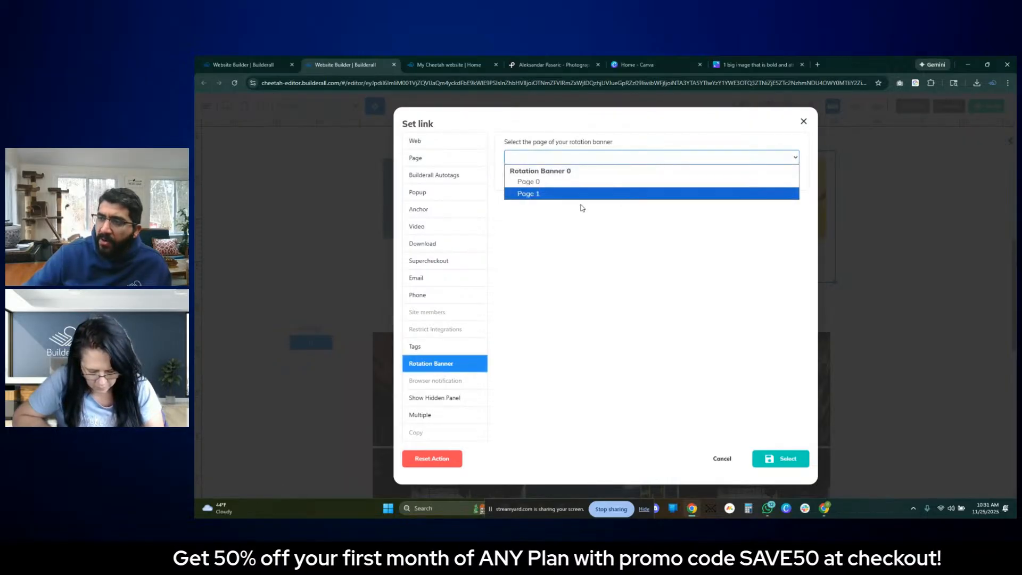
left_click(538, 193)
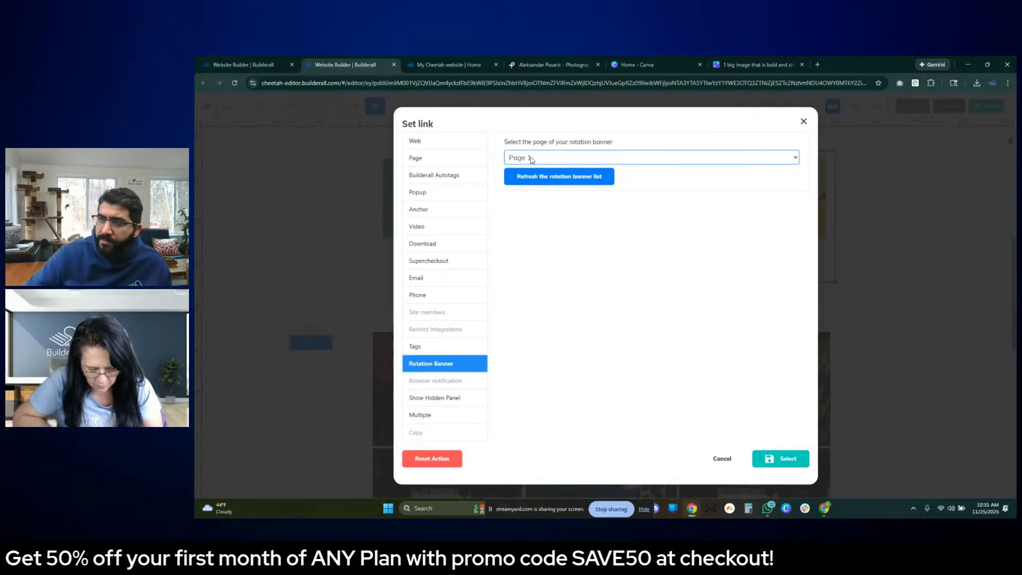
left_click(785, 459)
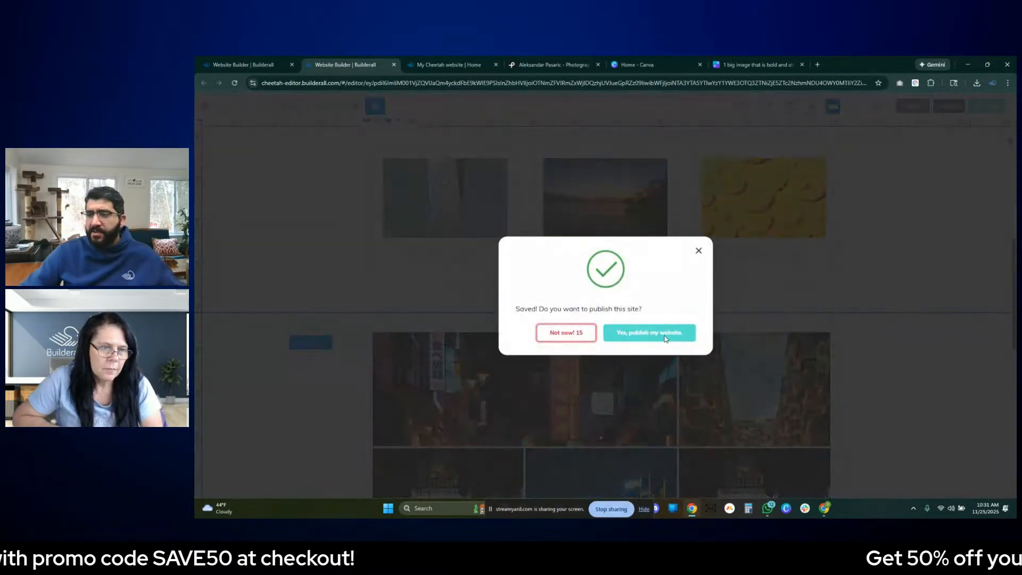
- Publish the website with the new box links and reload its live home page
left_click(665, 339)
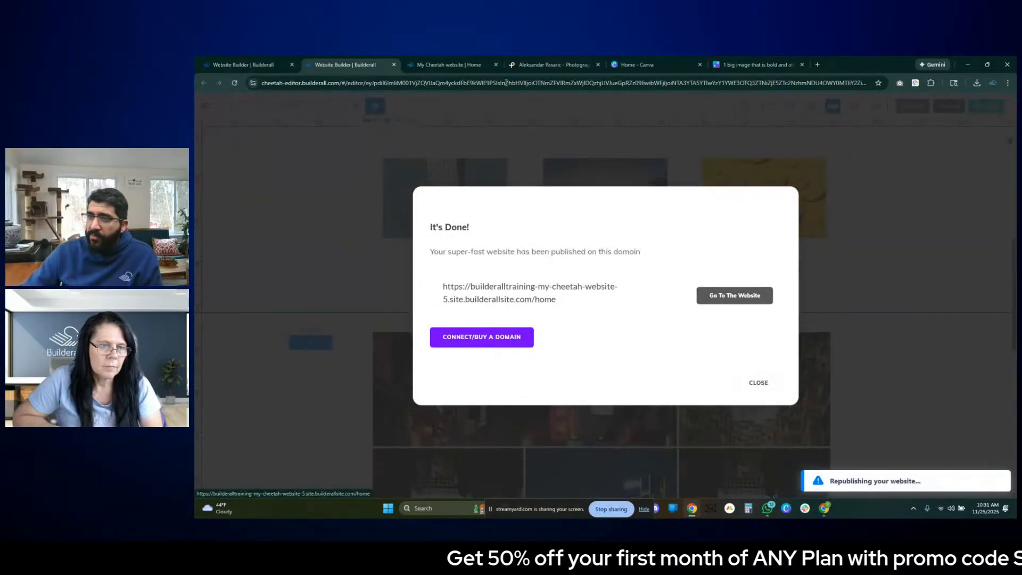
left_click(756, 383)
left_click(451, 64)
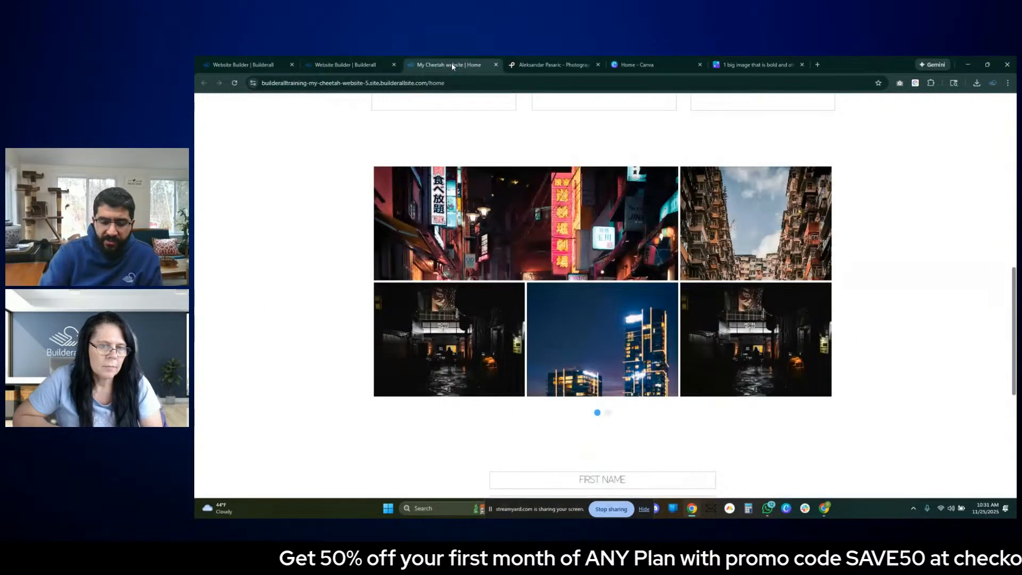
key("F5")
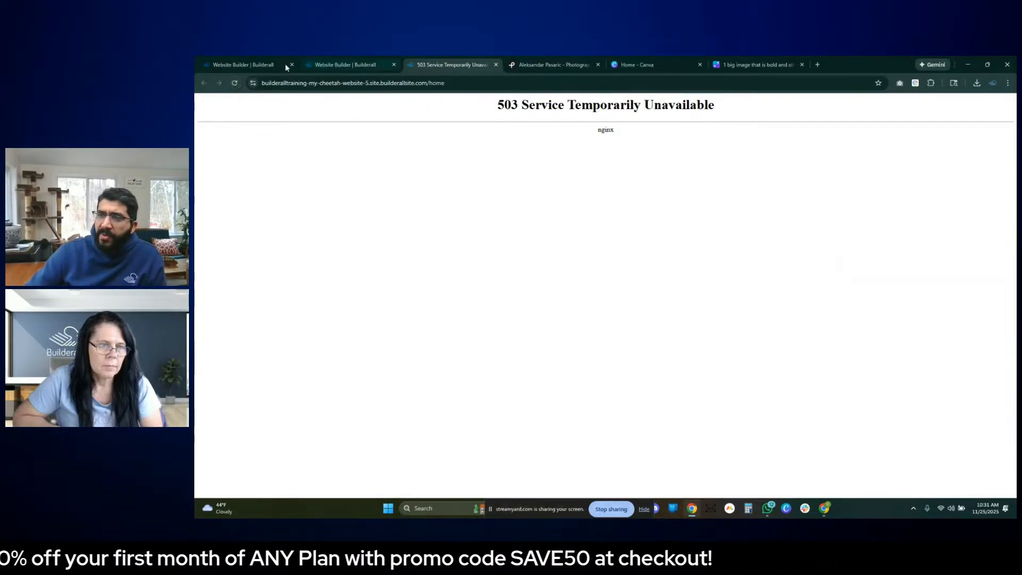
- Check the publishing status in the editor, close the live site's browser tab and return to the editor
left_click(343, 64)
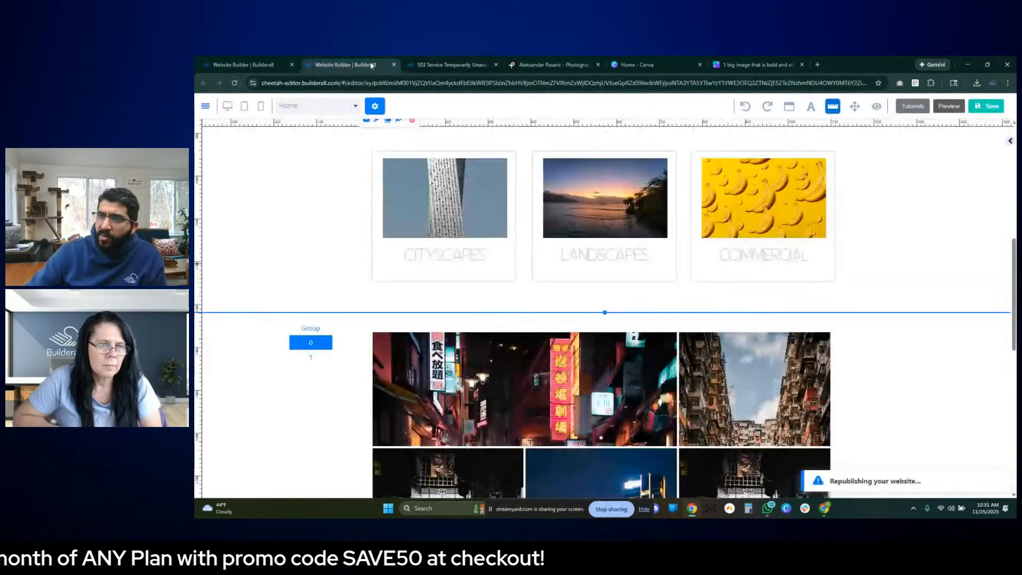
left_click(415, 64)
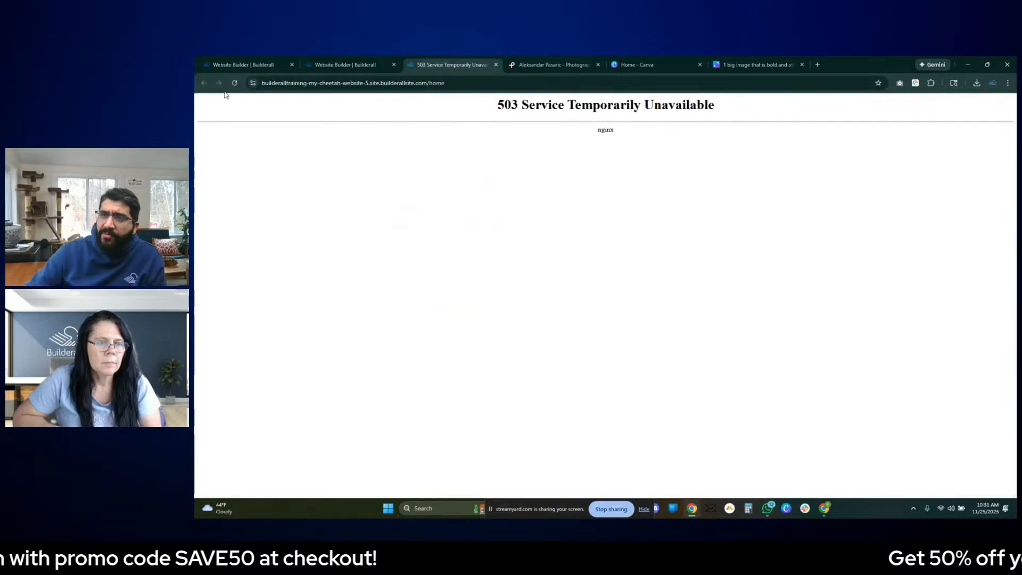
left_click(495, 65)
left_click(345, 65)
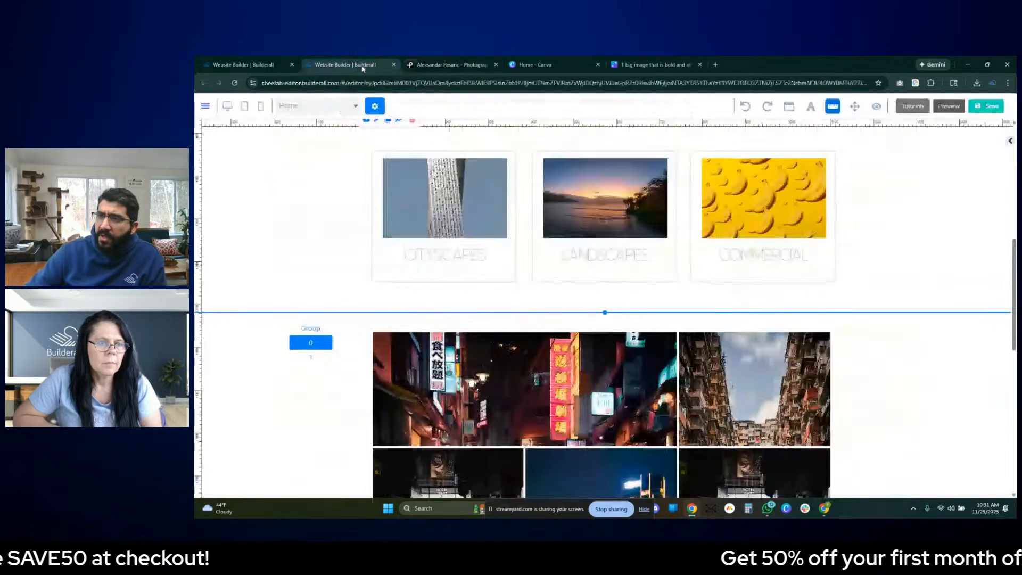
- Save and publish the website again, open its live page and dismiss the publishing dialog in the editor
left_click(990, 106)
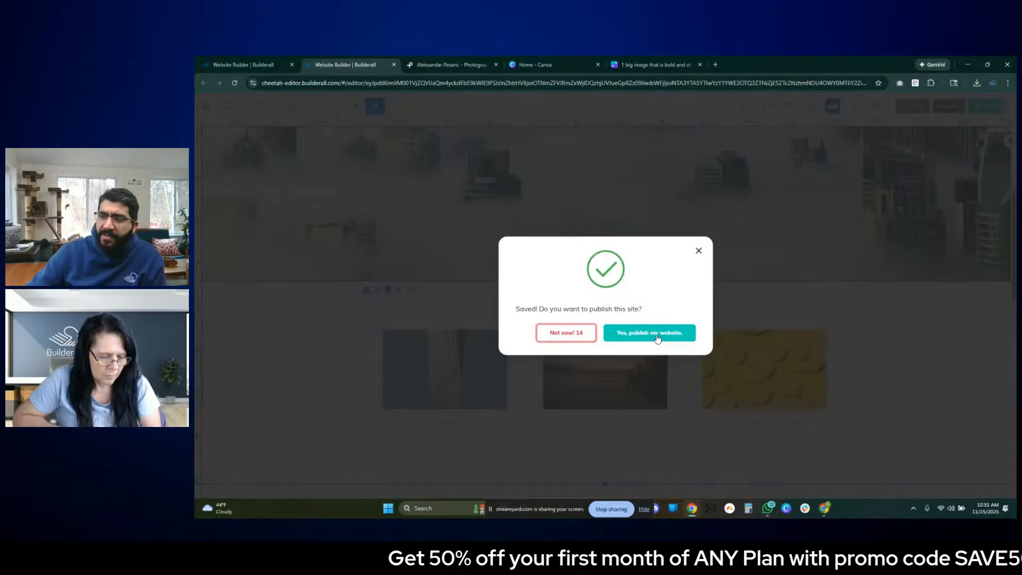
left_click(657, 338)
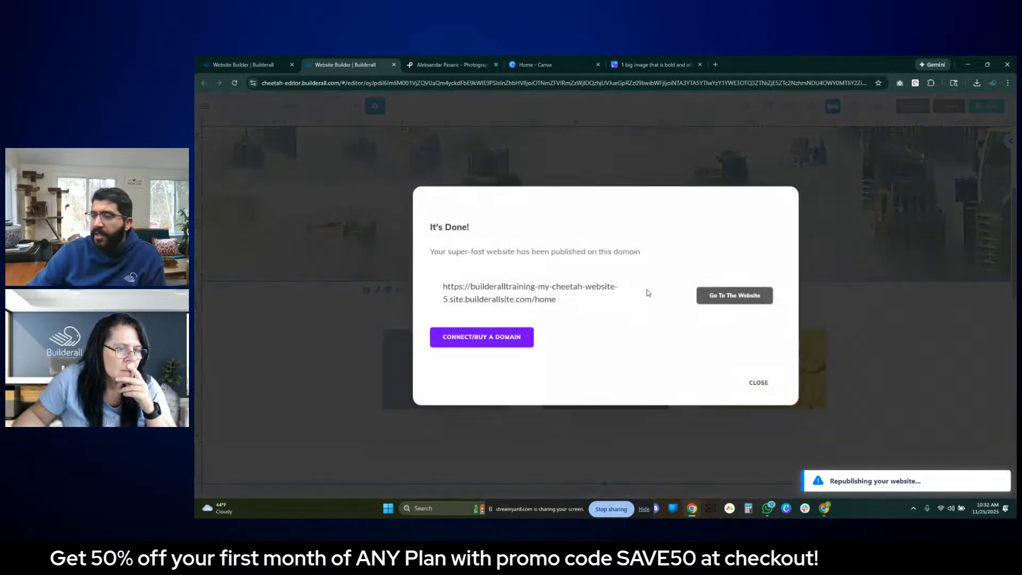
left_click(734, 295)
left_click(455, 84)
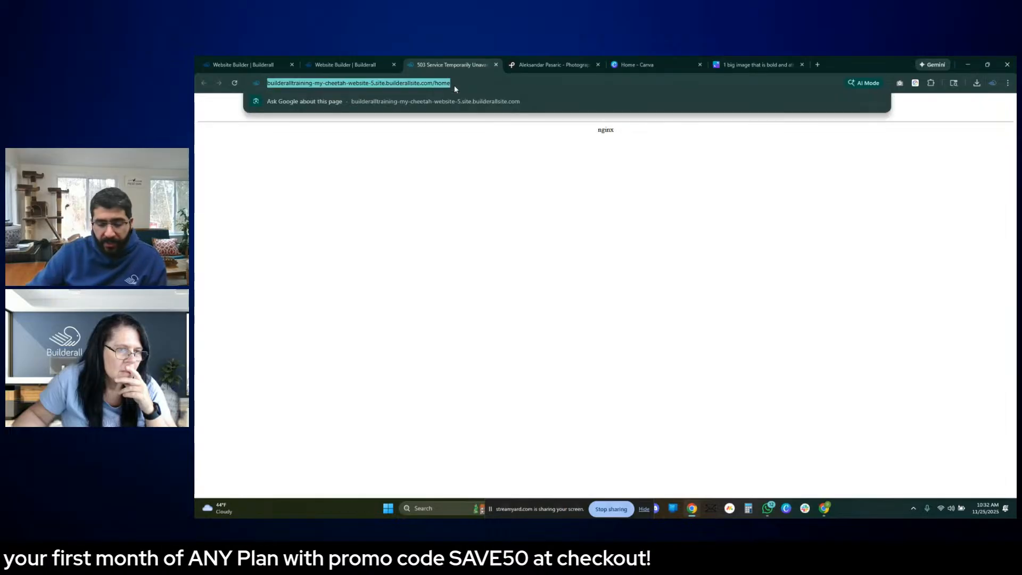
left_click(334, 59)
key("alt+Tab")
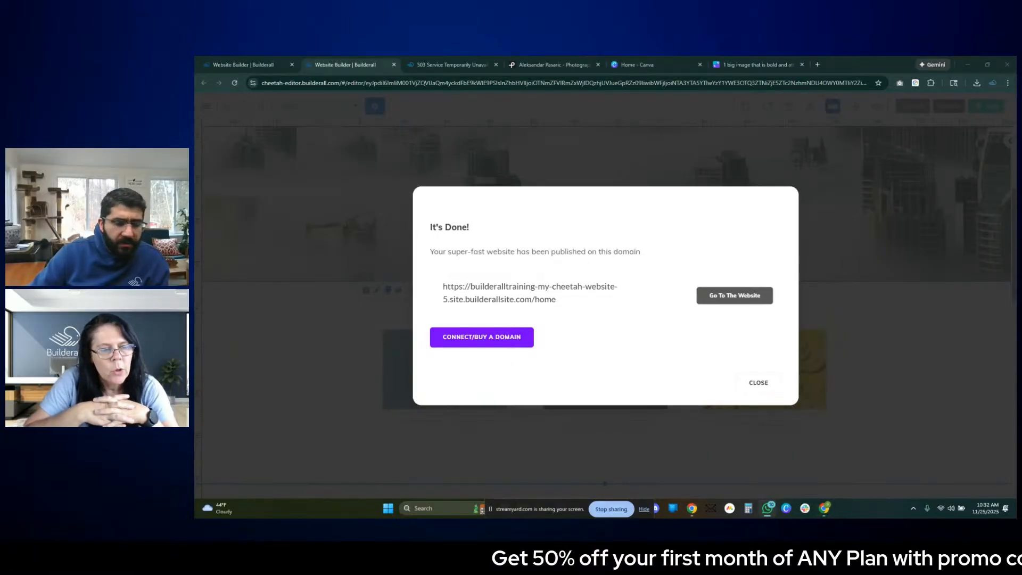
left_click(758, 381)
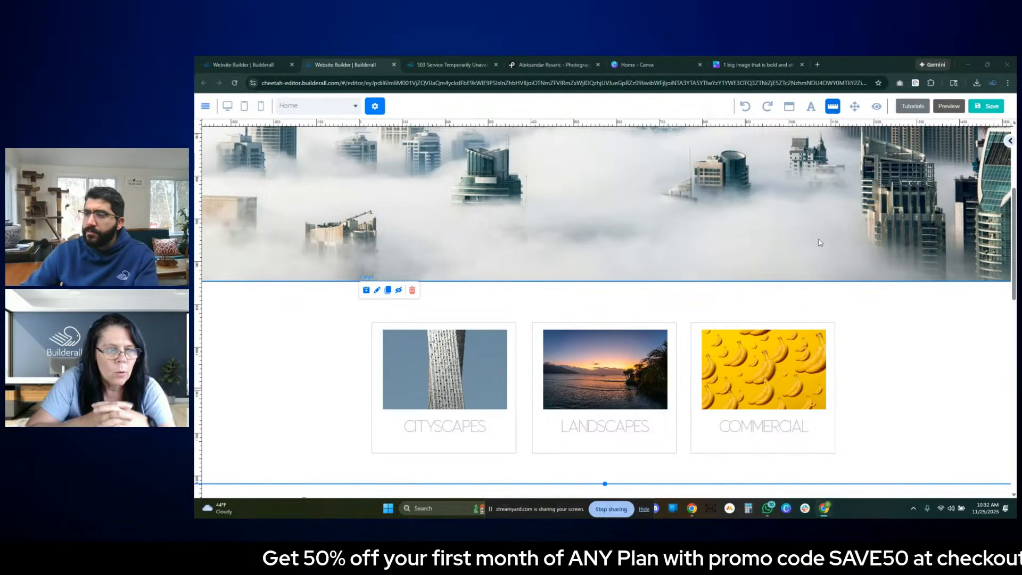
- Recheck the live home page, return to the editor and close the live page's tab
scroll(819, 242, "down", 4)
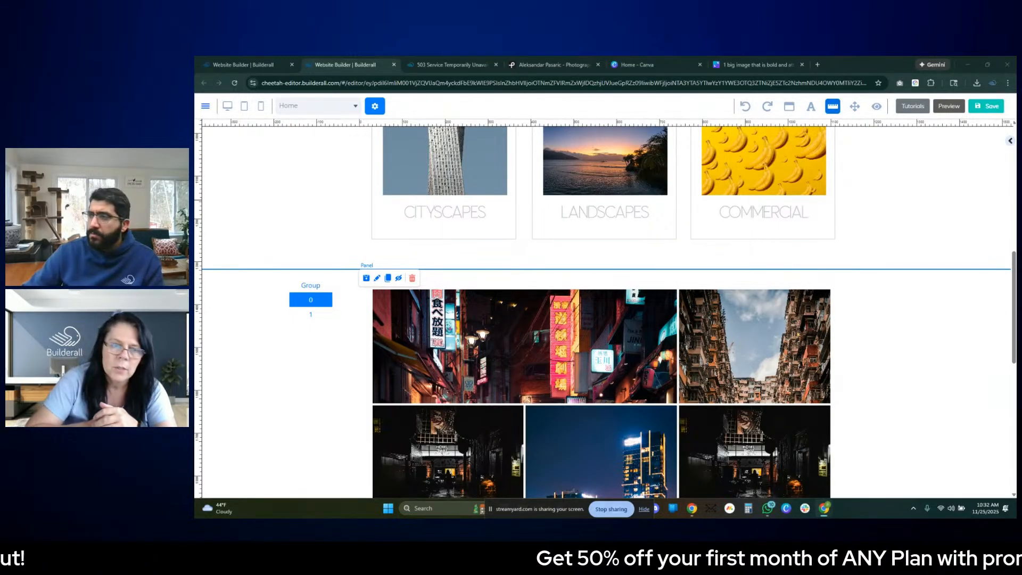
left_click(990, 313)
scroll(981, 219, "up", 5)
left_click(452, 64)
left_click(376, 84)
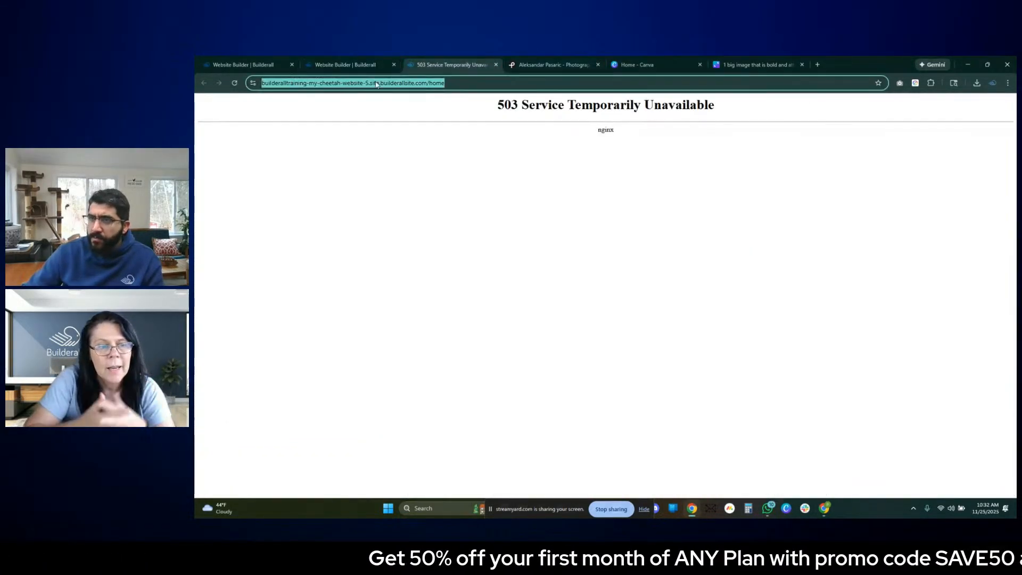
left_click(346, 64)
left_click(496, 65)
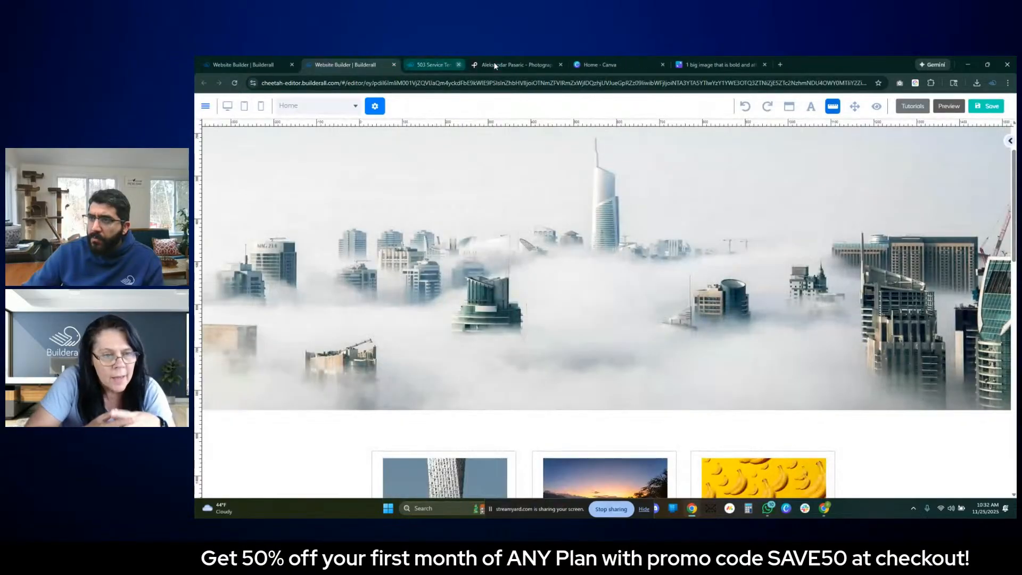
- Preview the home page within the builder, look over the category boxes and city gallery, and return to editing
scroll(570, 261, "down", 10)
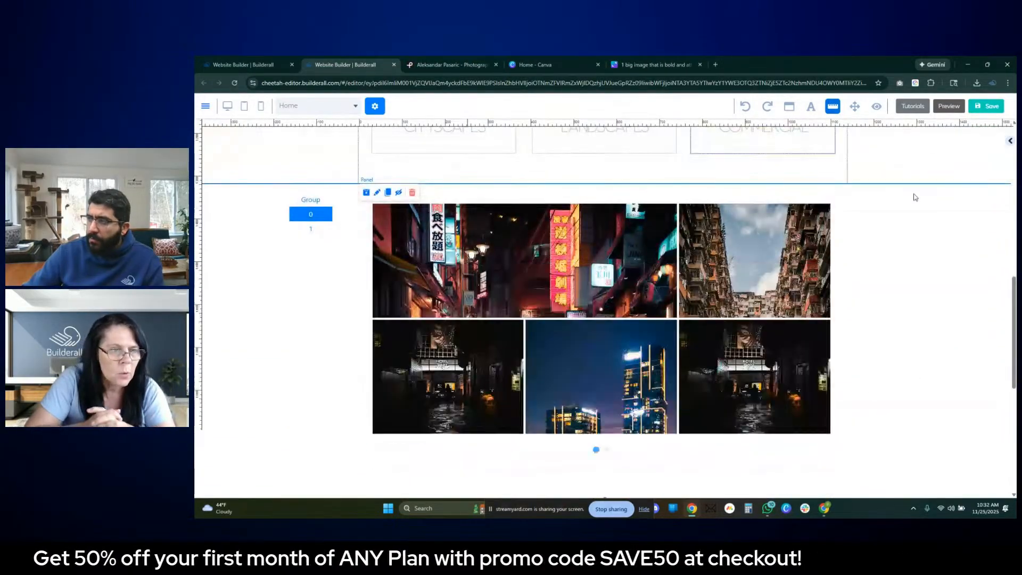
left_click(944, 103)
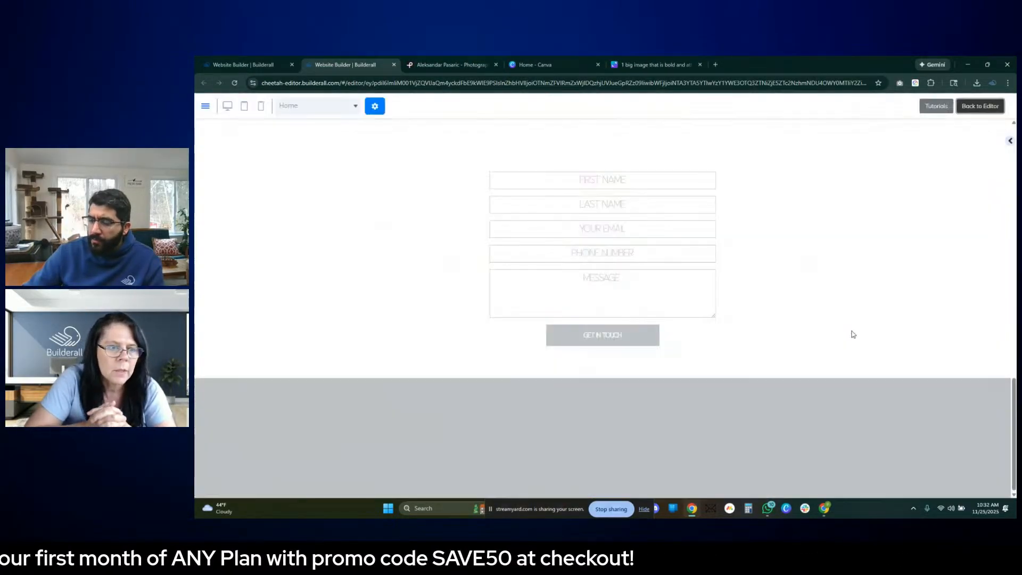
scroll(830, 320, "up", 15)
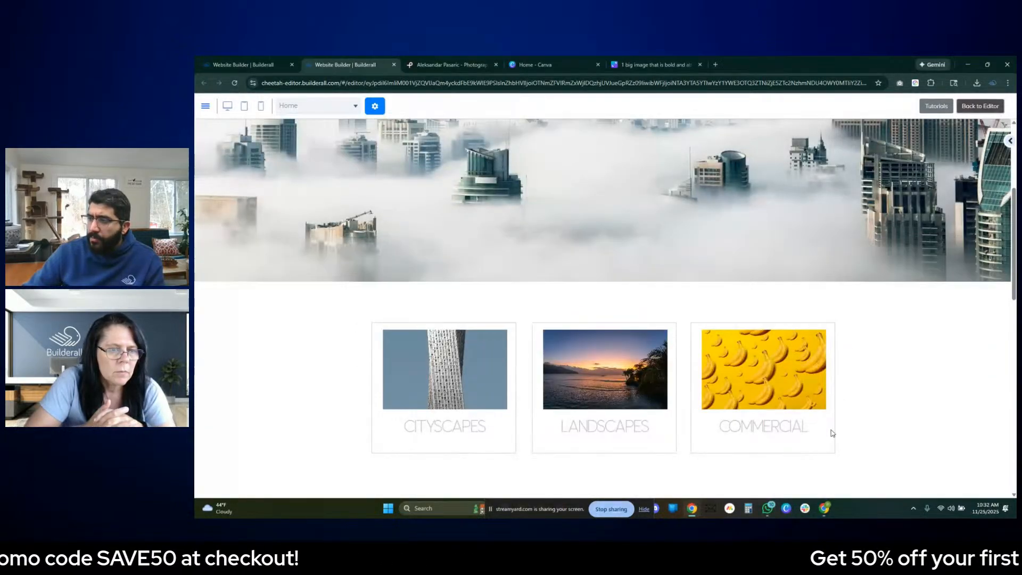
scroll(663, 204, "down", 4)
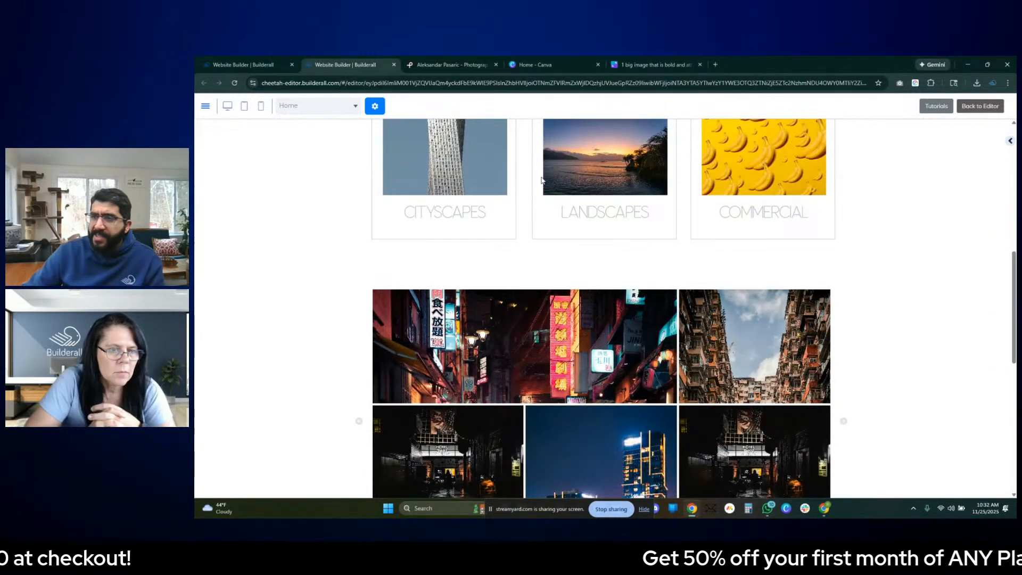
left_click(980, 106)
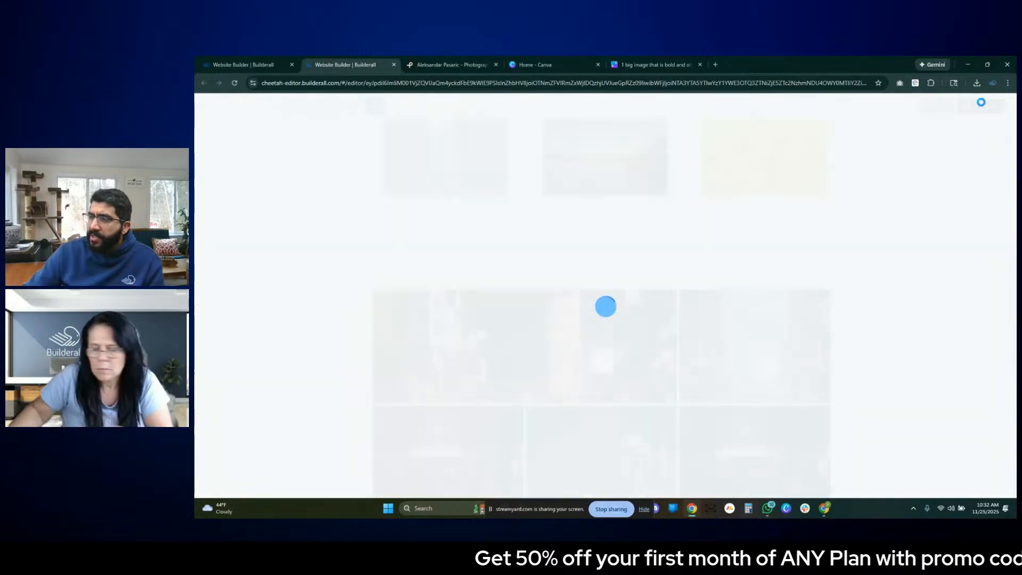
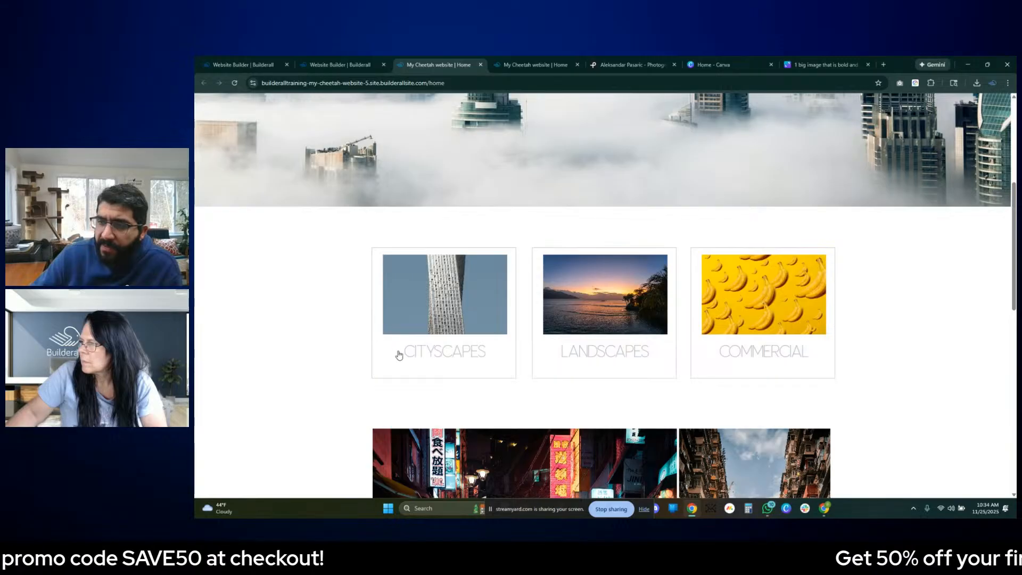
- Review the published home page's category cards and browse through the slides of the photo gallery
scroll(514, 322, "down", 1)
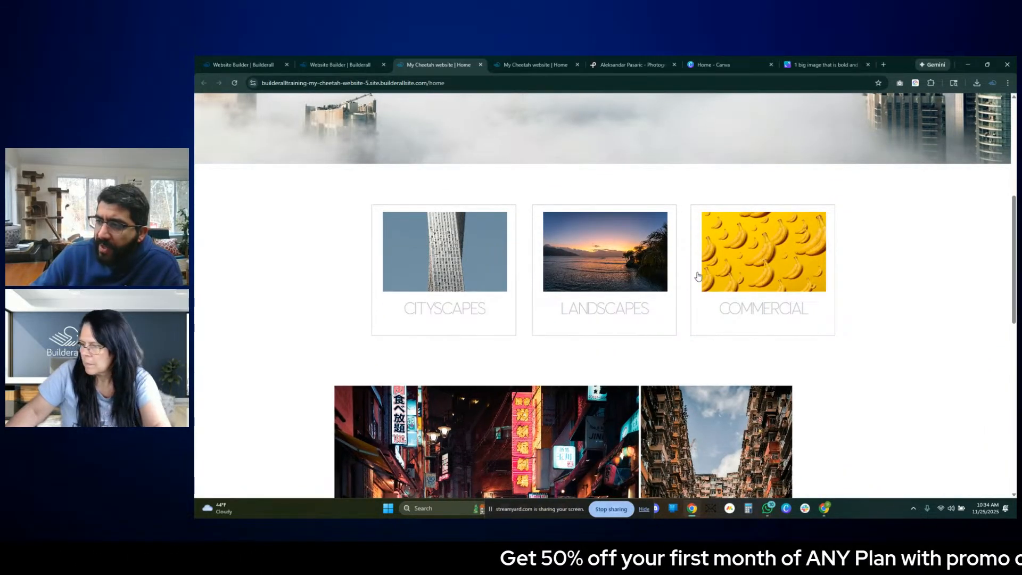
scroll(697, 276, "down", 2)
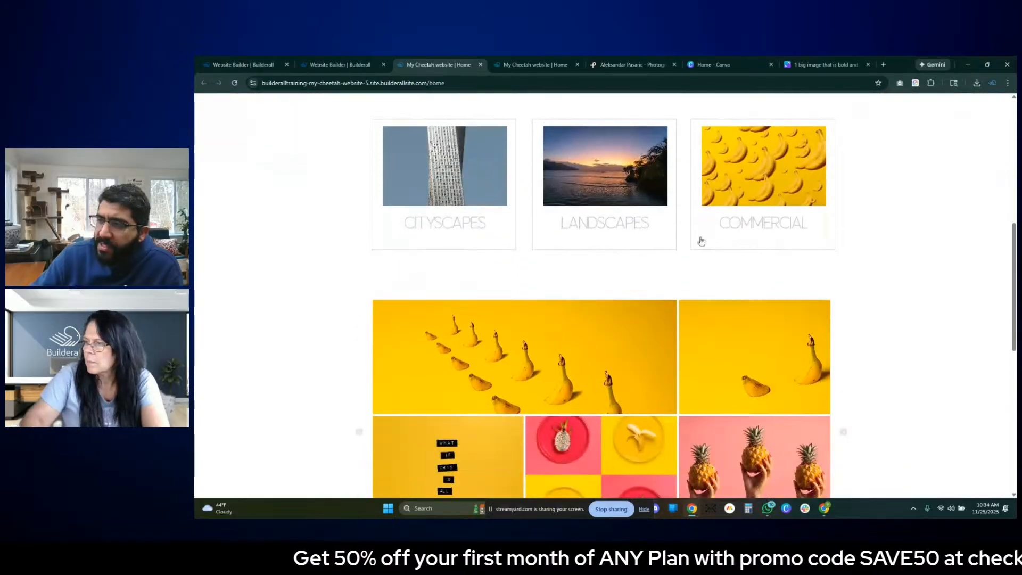
scroll(693, 195, "down", 3)
left_click(608, 419)
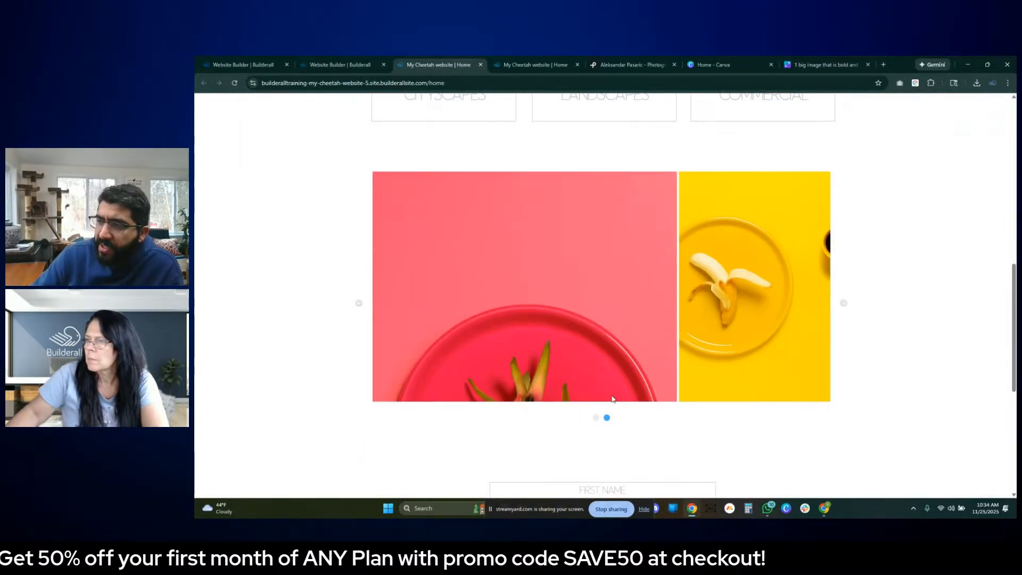
left_click(567, 304)
left_click(771, 207)
left_click(768, 289)
left_click(909, 267)
left_click(844, 303)
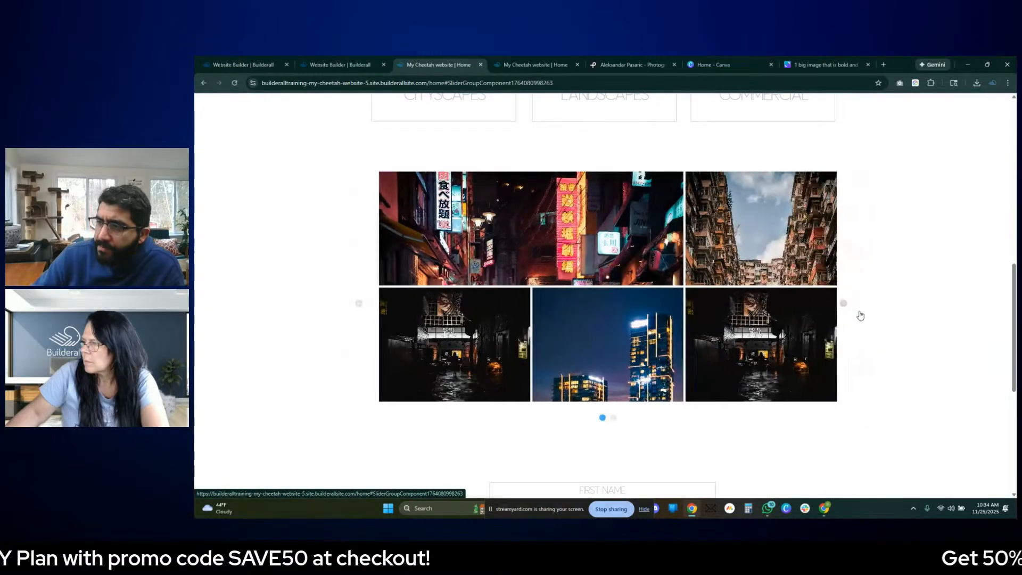
- Test switching the gallery between the Commercial and Cityscapes cards, and inspect the contact form on the published page
scroll(425, 207, "up", 3)
left_click(694, 181)
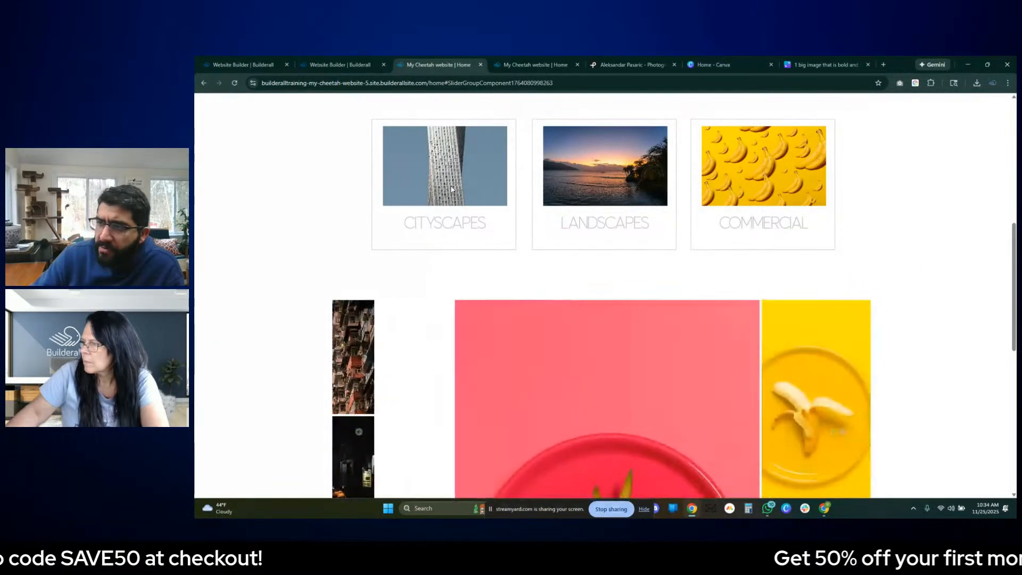
left_click(377, 171)
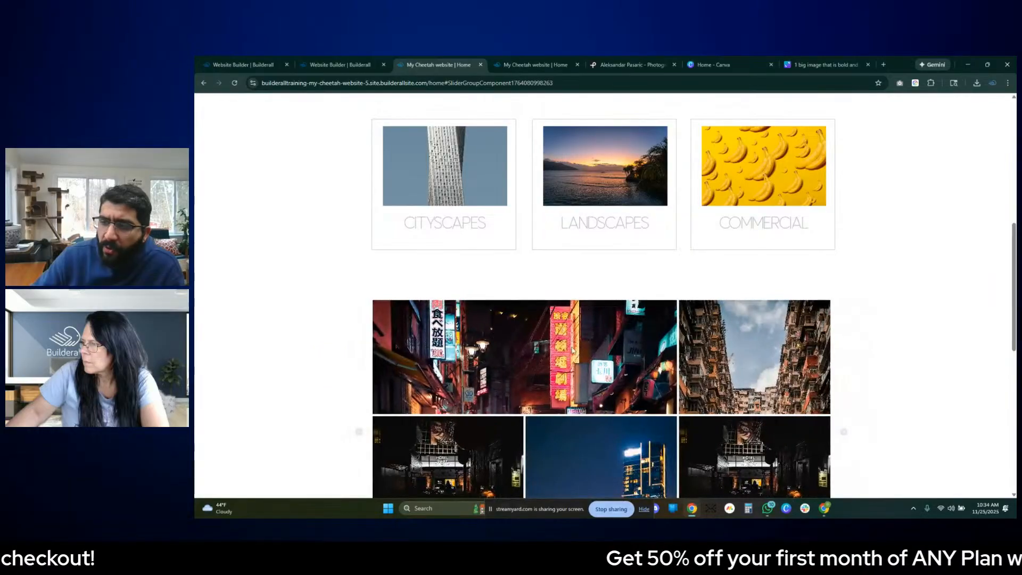
scroll(694, 356, "down", 2)
scroll(695, 357, "down", 5)
left_click(599, 275)
left_click(769, 292)
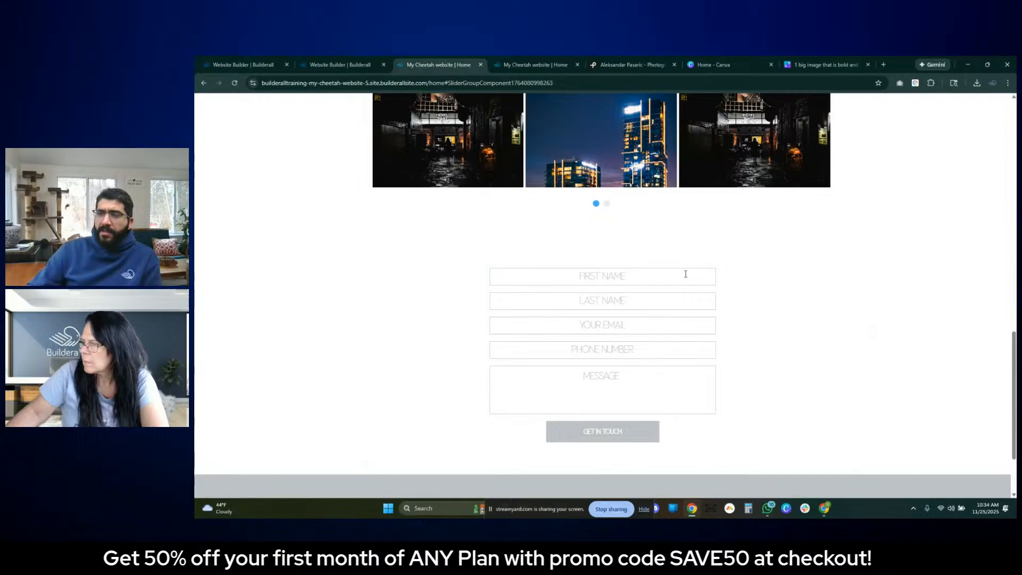
- Return to the page editor, duplicate the photographer-name heading from the hero image, and place the copy above the contact form
scroll(686, 273, "up", 10)
left_click(340, 61)
left_click(759, 403)
scroll(724, 324, "up", 10)
left_click(644, 176)
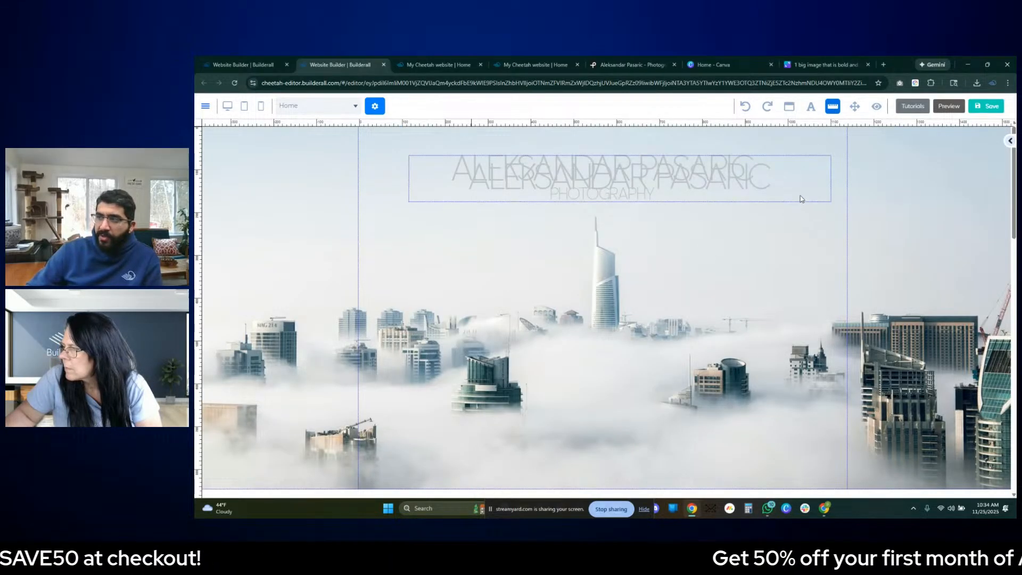
left_click_drag(825, 197, 823, 288)
scroll(815, 394, "down", 15)
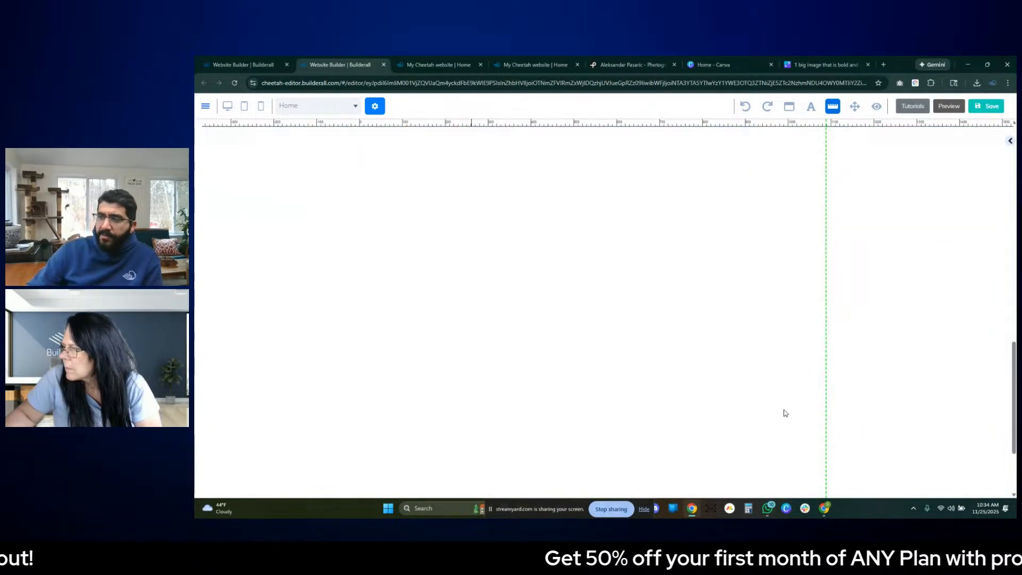
left_click_drag(782, 389, 767, 294)
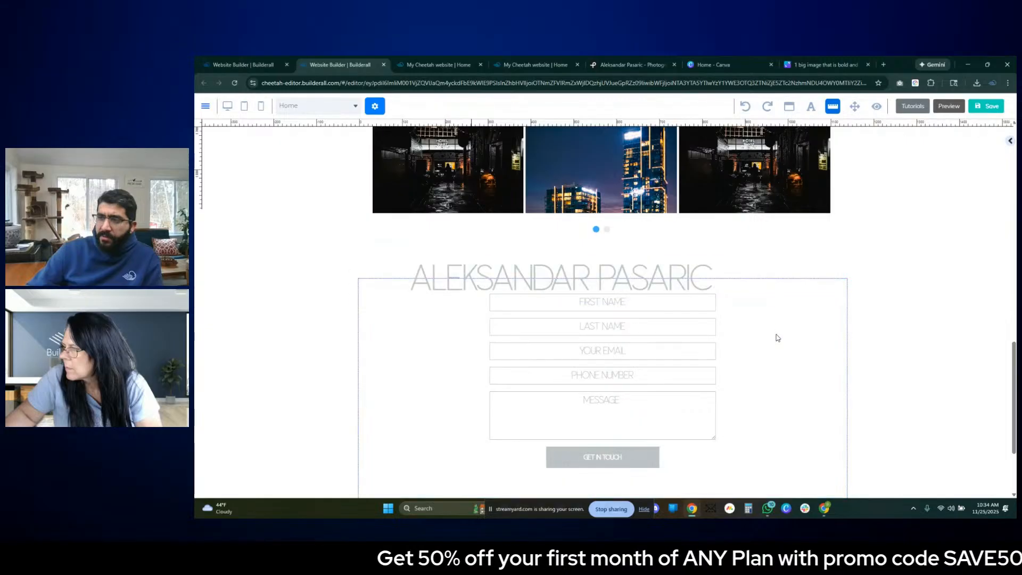
- Make the contact form panel taller, shift the form down, and position the copied heading centred above it
scroll(708, 372, "down", 2)
left_click(807, 346)
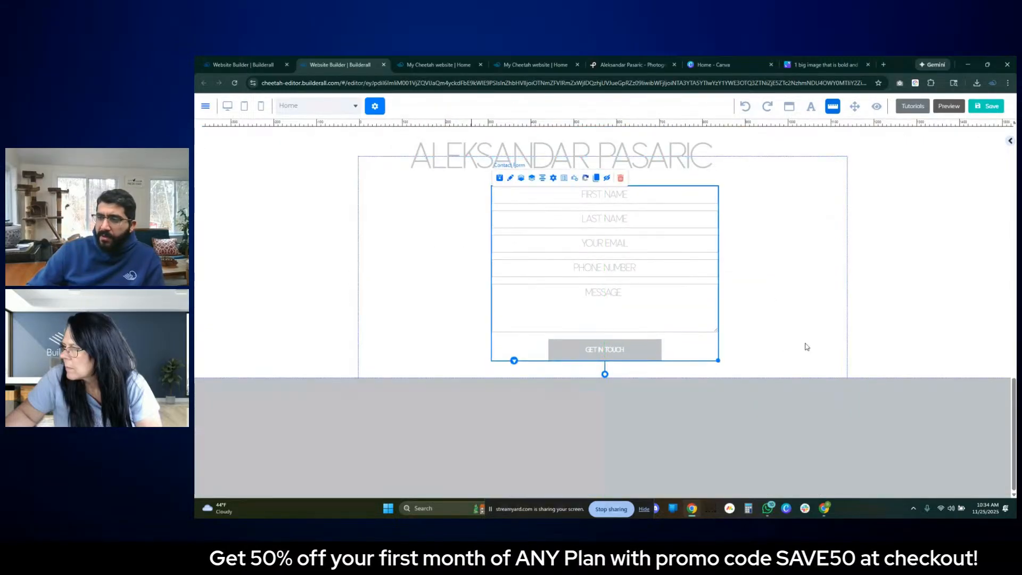
left_click_drag(604, 379, 604, 425)
left_click_drag(665, 274, 672, 322)
left_click_drag(558, 160, 587, 193)
left_click(430, 159)
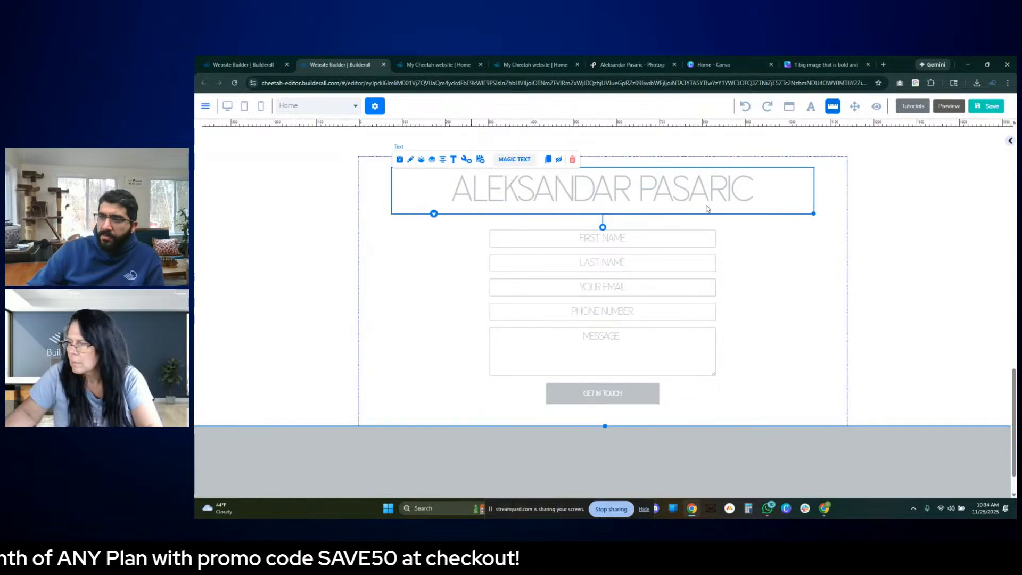
- Change the copied heading above the contact form to "GET IN TOUCH"
double_click(681, 183)
triple_click(681, 182)
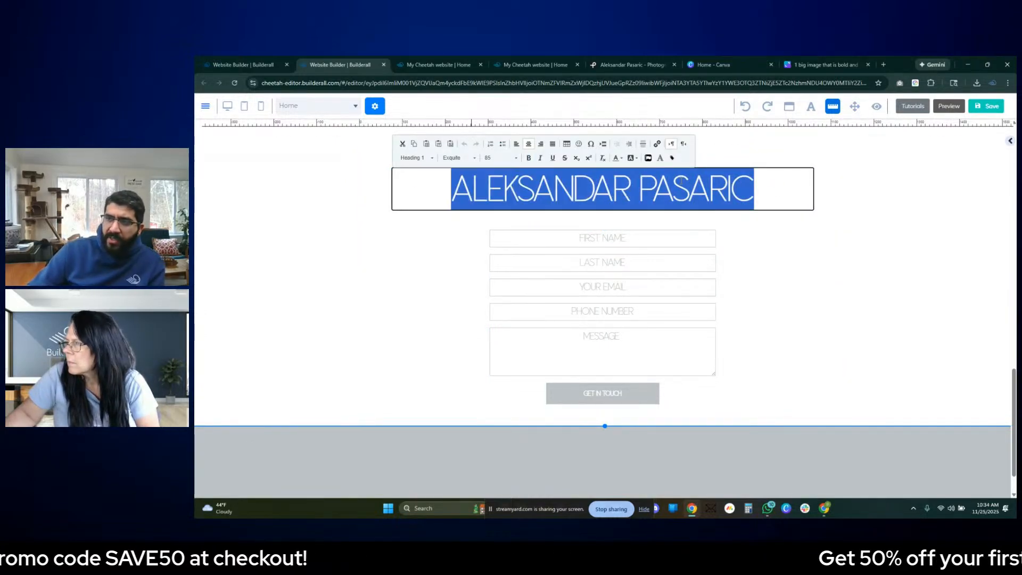
type("GET")
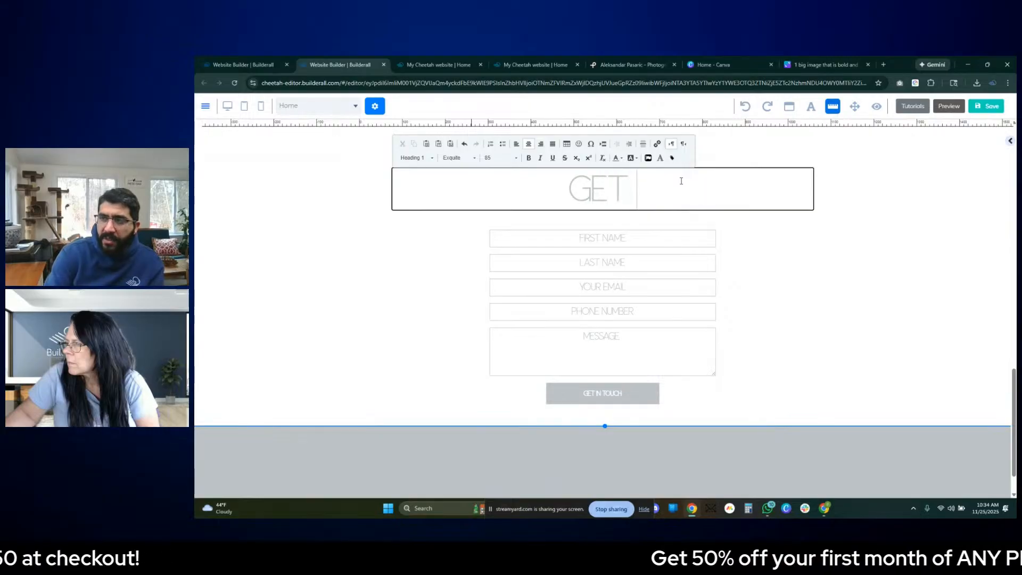
type(" IN TOUCH")
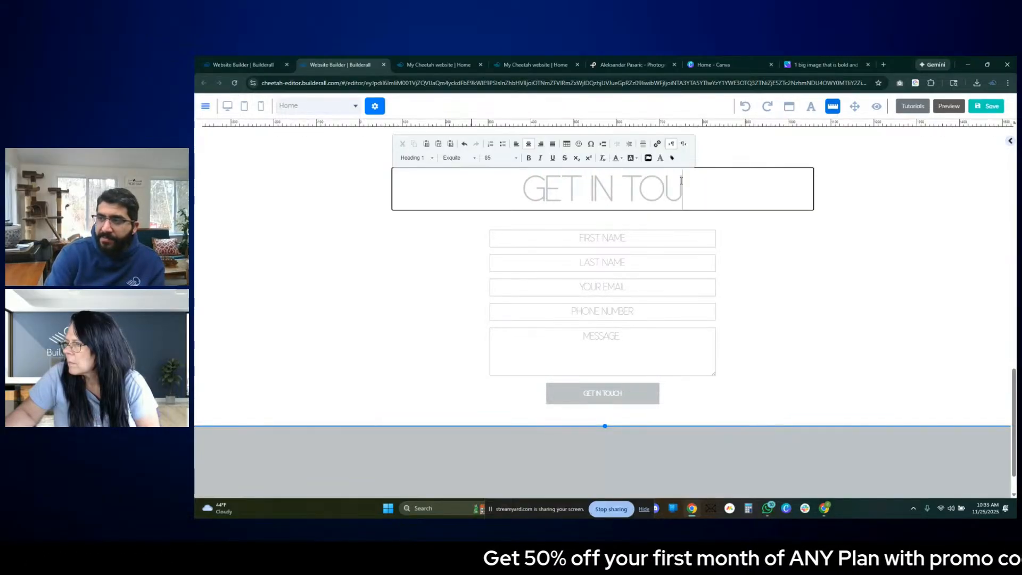
left_click(921, 278)
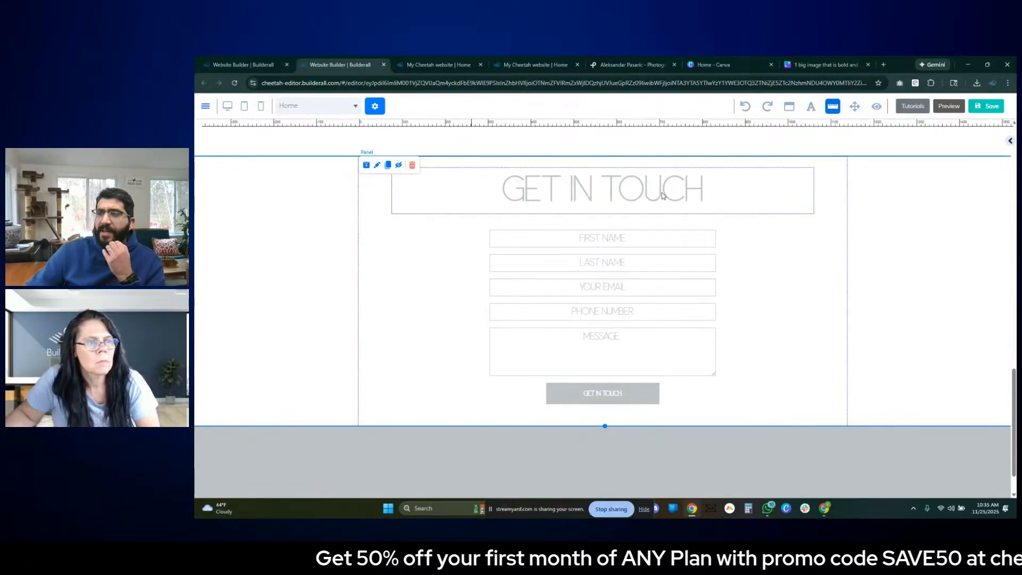
left_click(511, 186)
left_click(837, 284)
- Save the page, publish the website, and open the published site
left_click(973, 103)
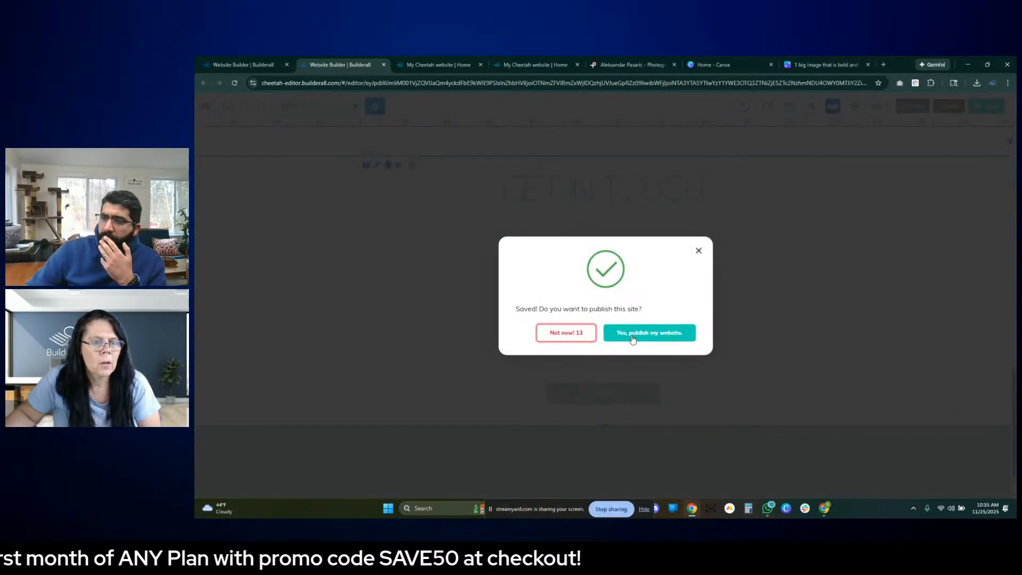
left_click(657, 335)
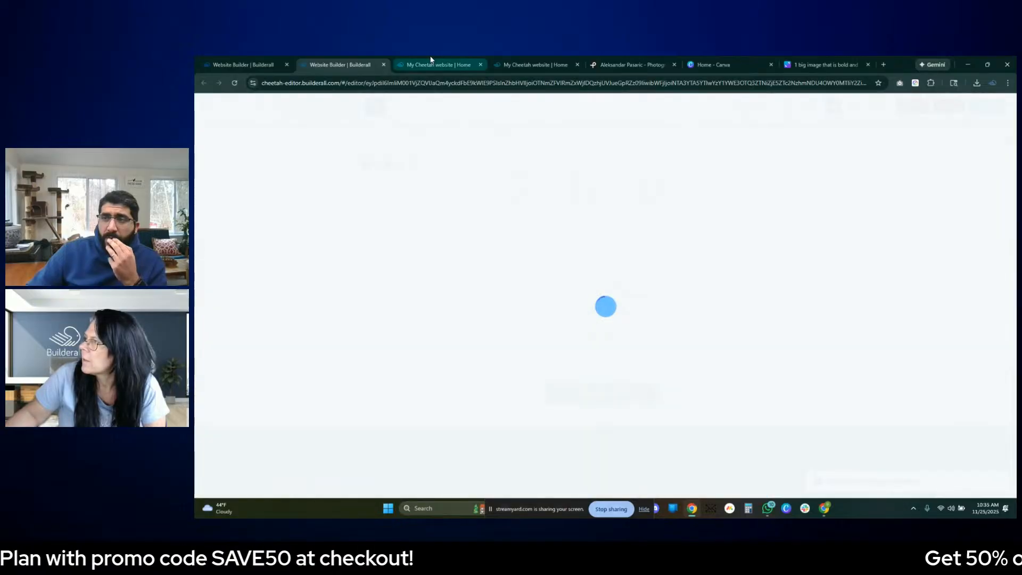
left_click(431, 63)
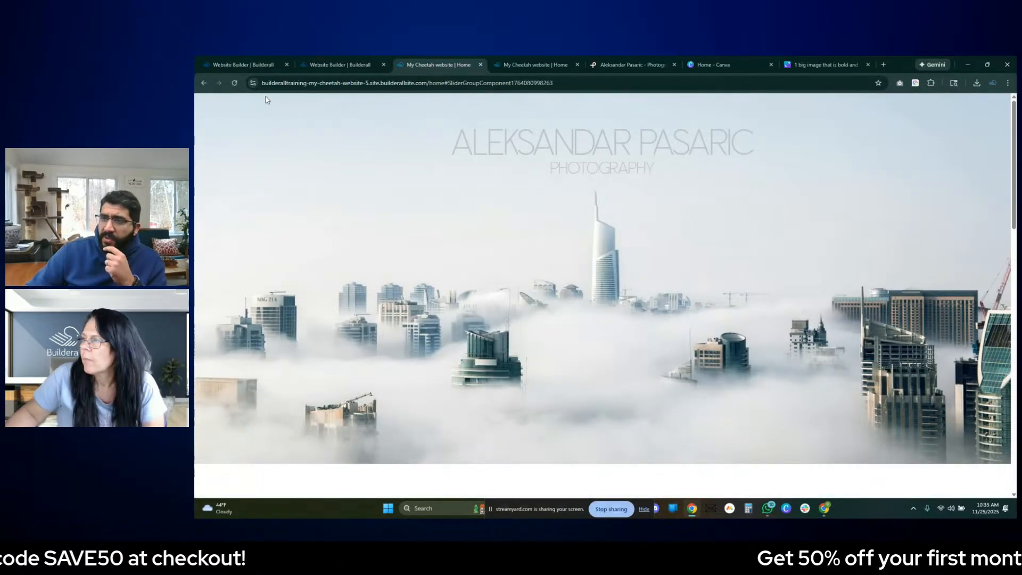
left_click(338, 65)
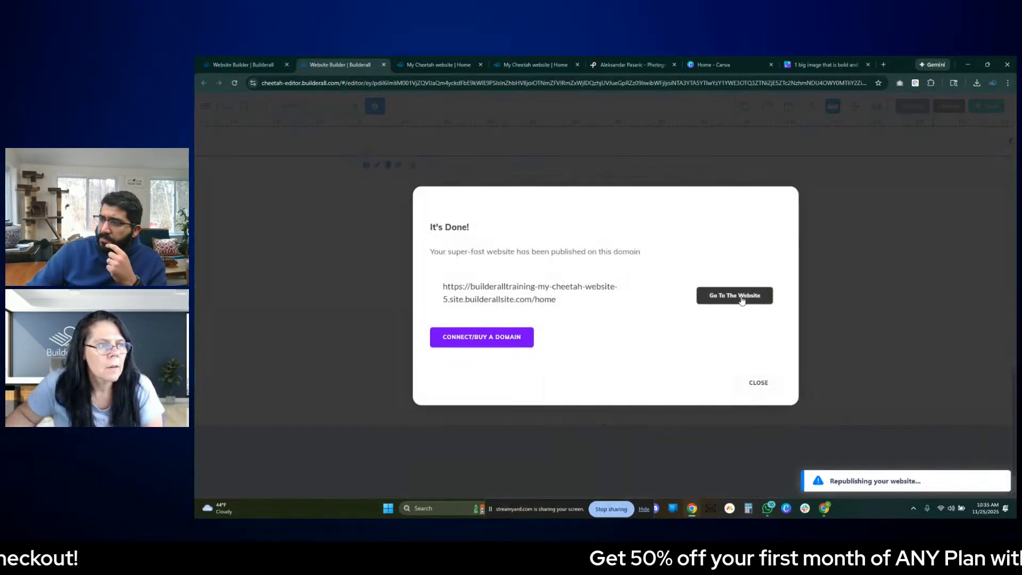
left_click(735, 295)
- Check the category cards, gallery slides and Get in Touch section on the republished page
left_click(528, 65)
scroll(681, 271, "down", 8)
scroll(682, 272, "up", 4)
scroll(681, 271, "down", 3)
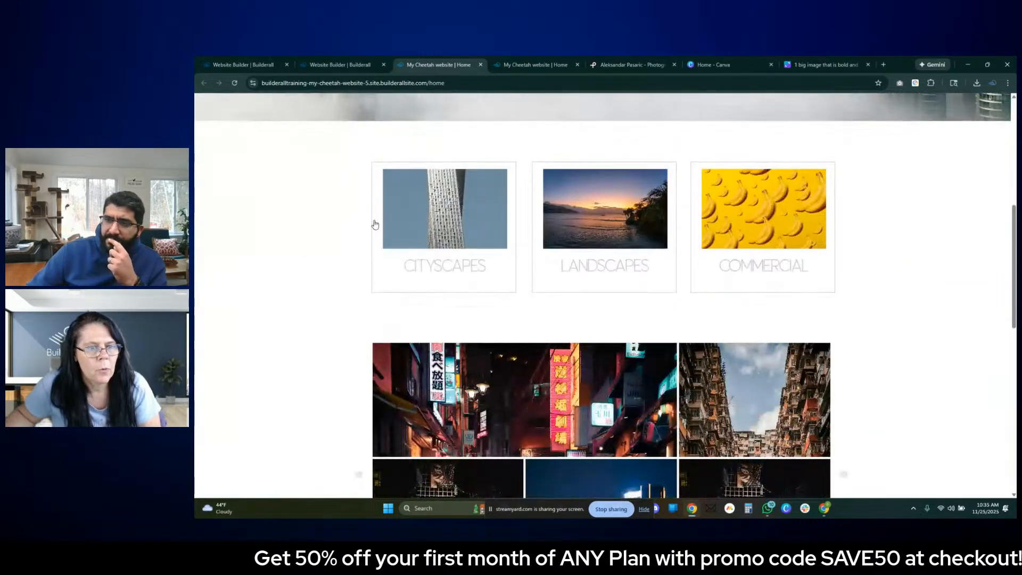
left_click(694, 209)
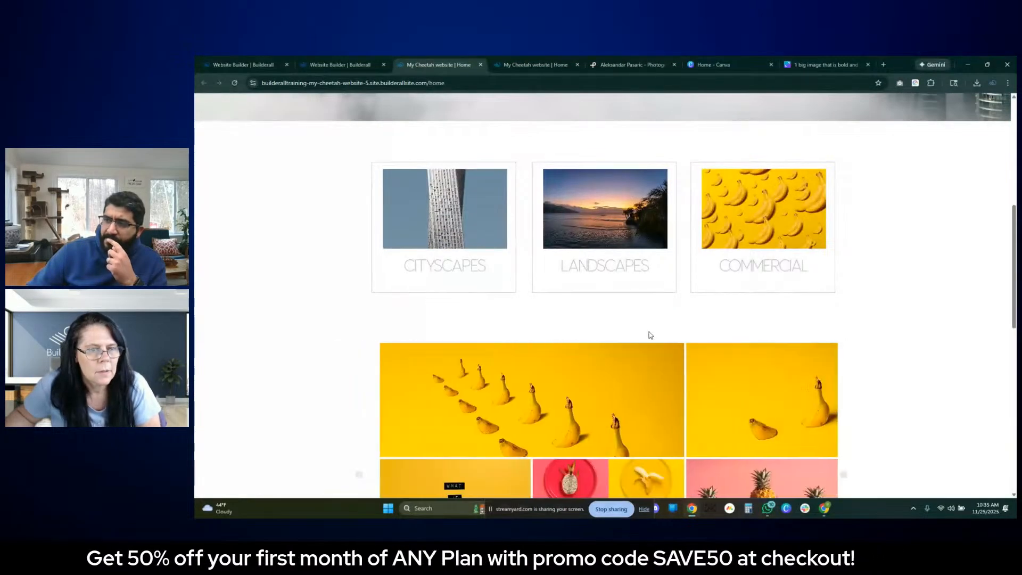
scroll(646, 335, "down", 3)
scroll(391, 196, "up", 2)
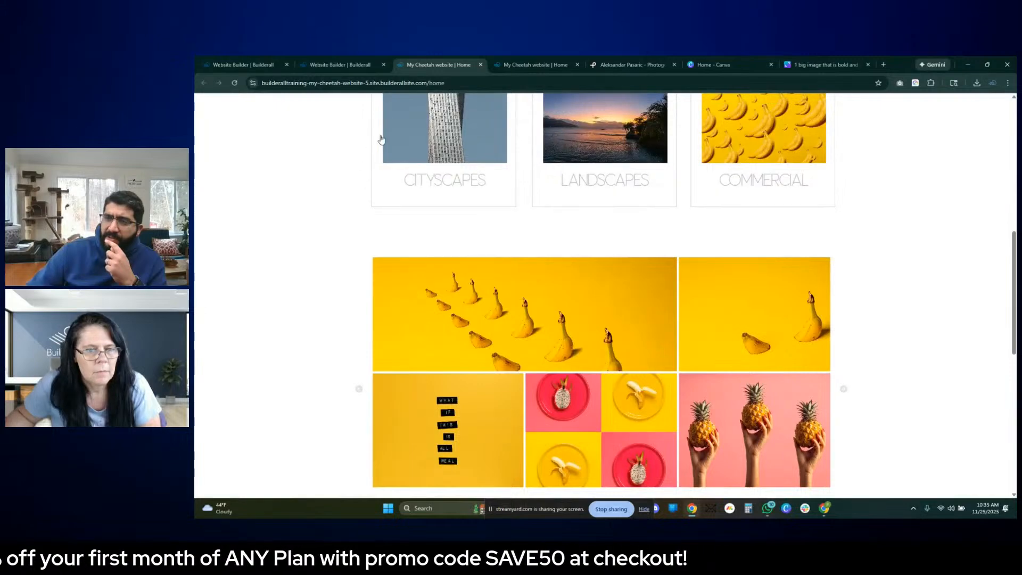
scroll(615, 246, "down", 8)
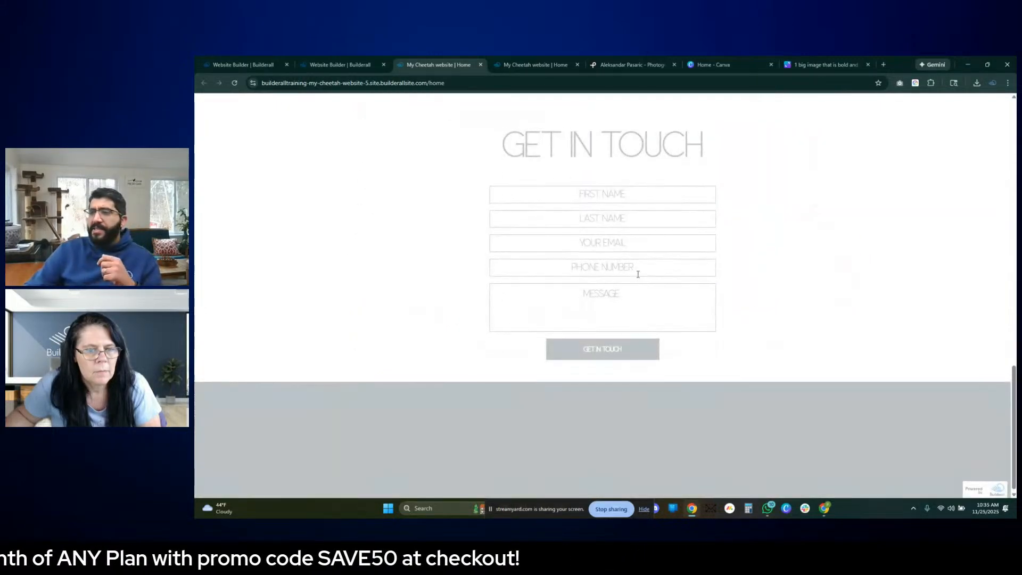
scroll(712, 264, "up", 5)
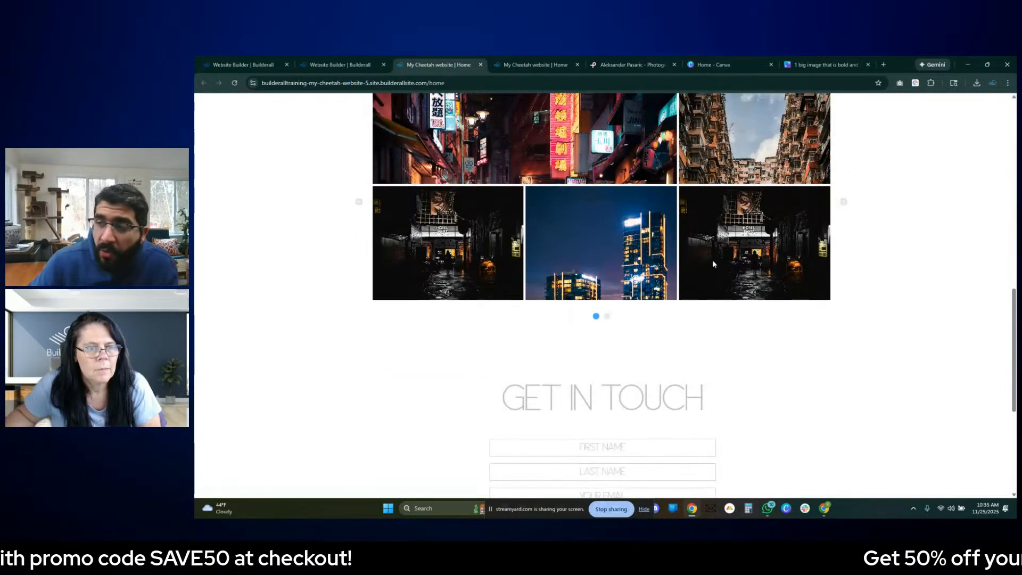
- Back in the editor, reduce the gallery panel's height to tighten the gap above the Get in Touch section
left_click(335, 65)
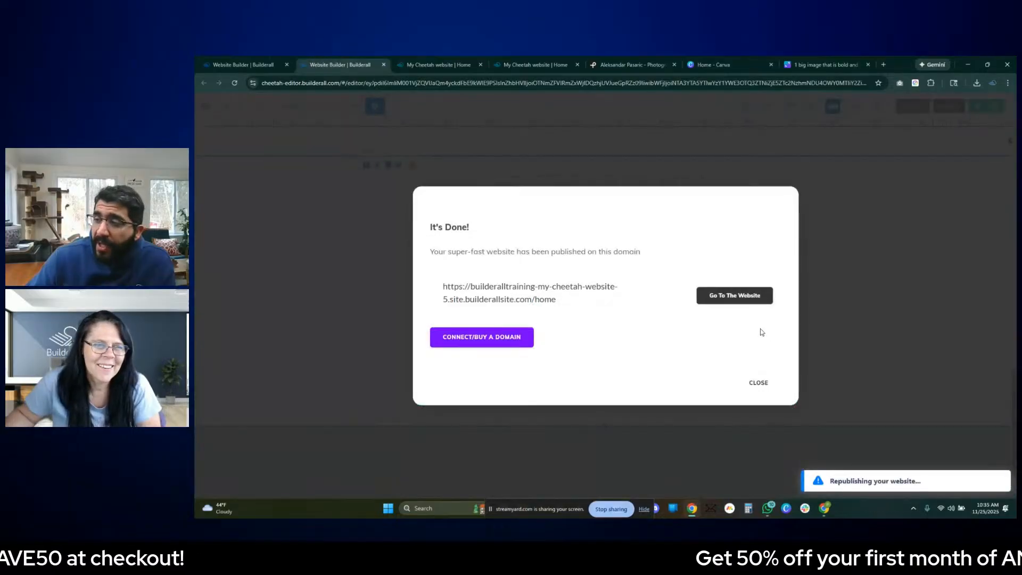
left_click(756, 382)
scroll(672, 404, "up", 4)
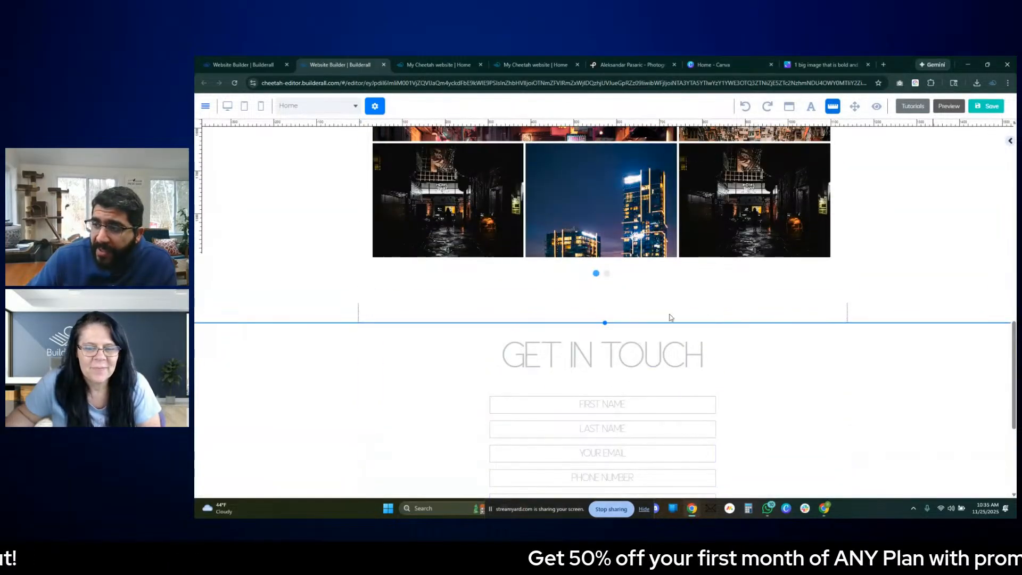
left_click_drag(611, 325, 607, 304)
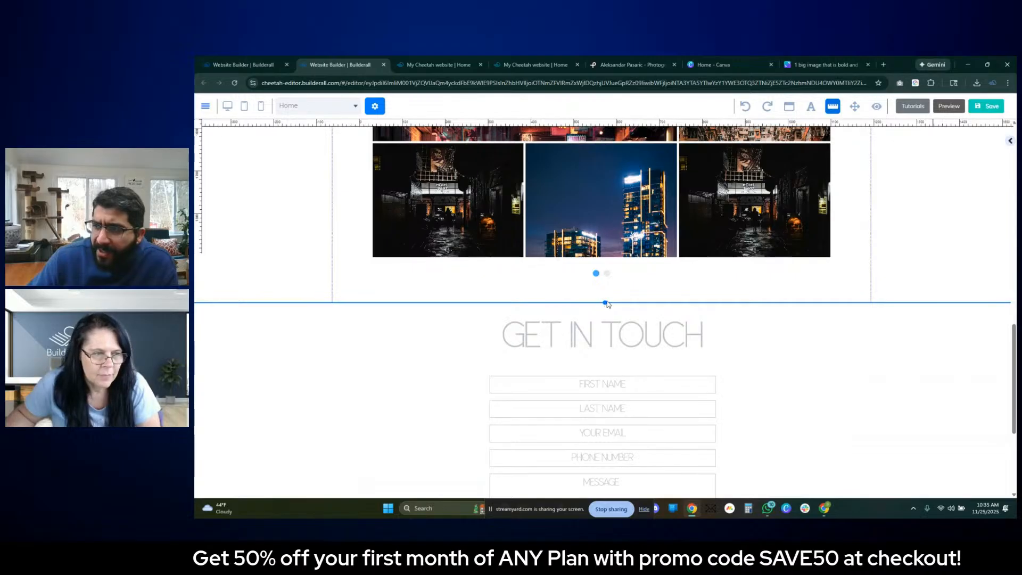
left_click(898, 274)
left_click(803, 330)
left_click(843, 338)
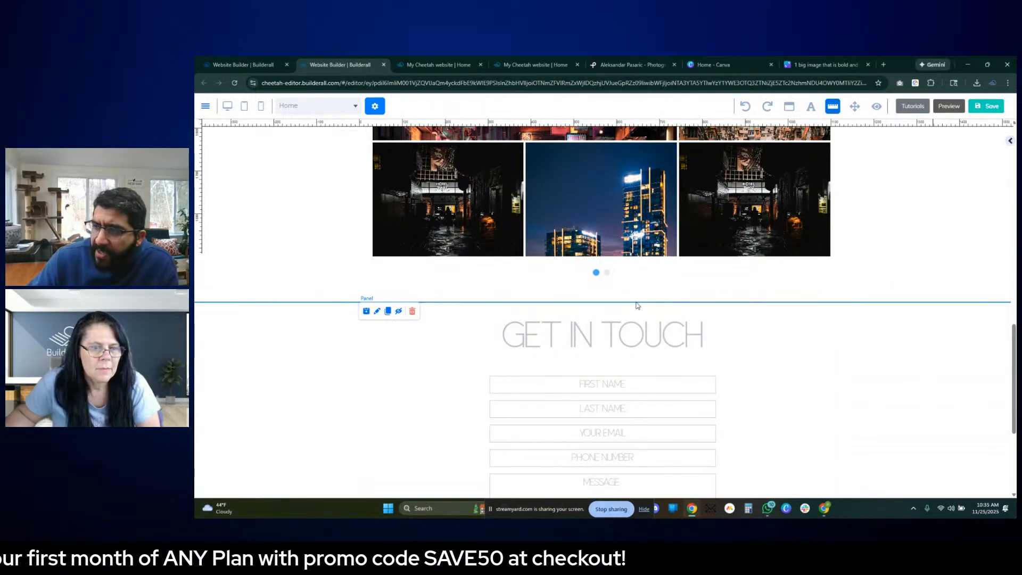
left_click(881, 271)
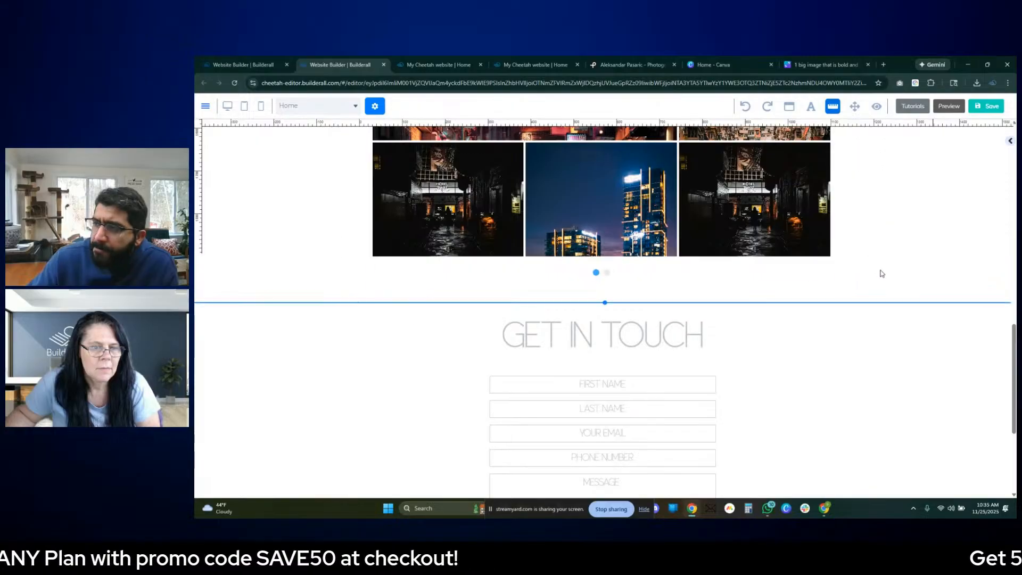
left_click(884, 337)
- Save the adjusted page layout and republish the website
scroll(750, 364, "up", 2)
scroll(750, 364, "up", 1)
left_click(992, 107)
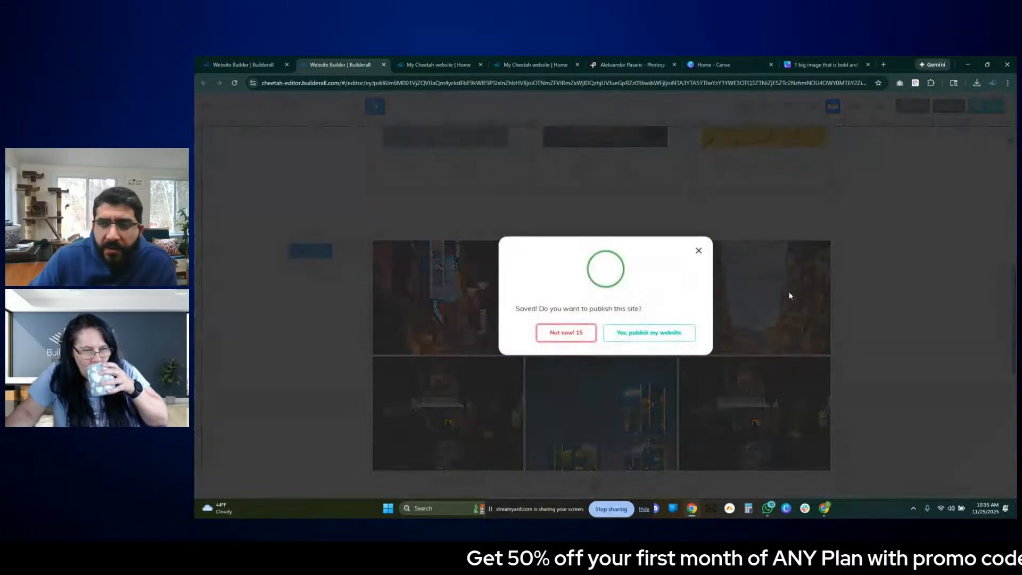
left_click(654, 335)
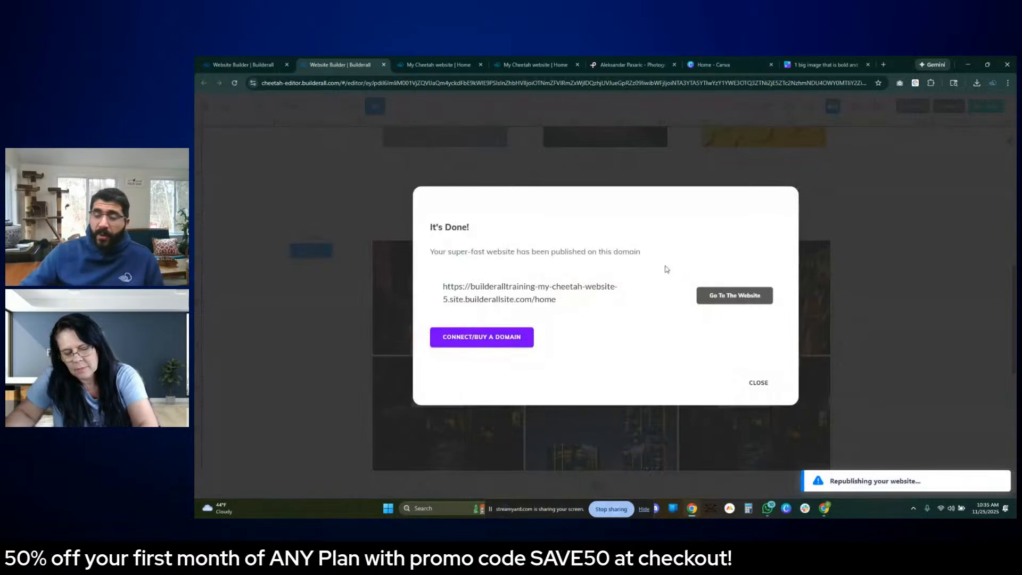
left_click(800, 398)
- Review the published page from the hero image down to the contact form to check the section spacing
left_click(428, 63)
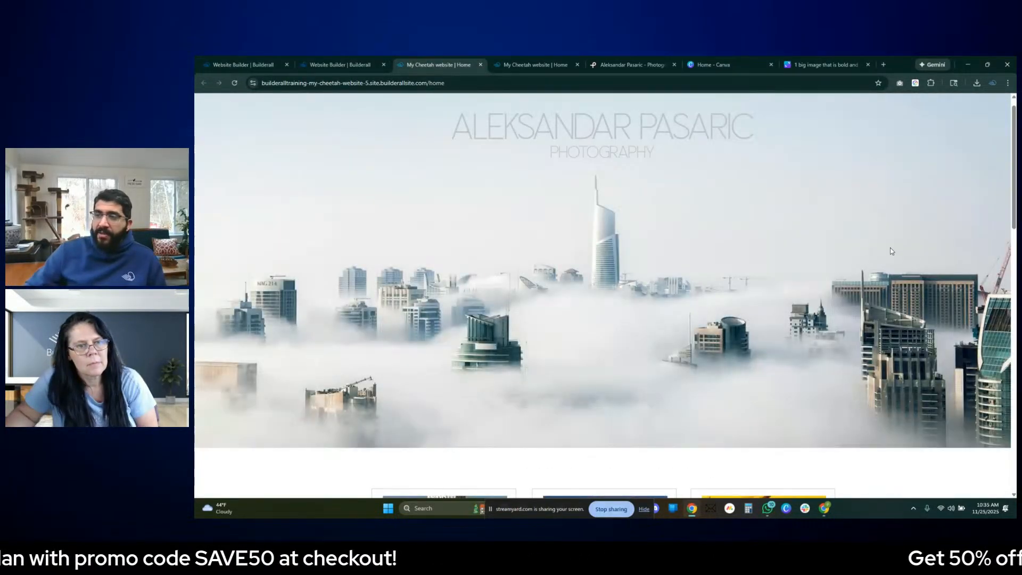
scroll(887, 251, "down", 5)
scroll(887, 255, "down", 6)
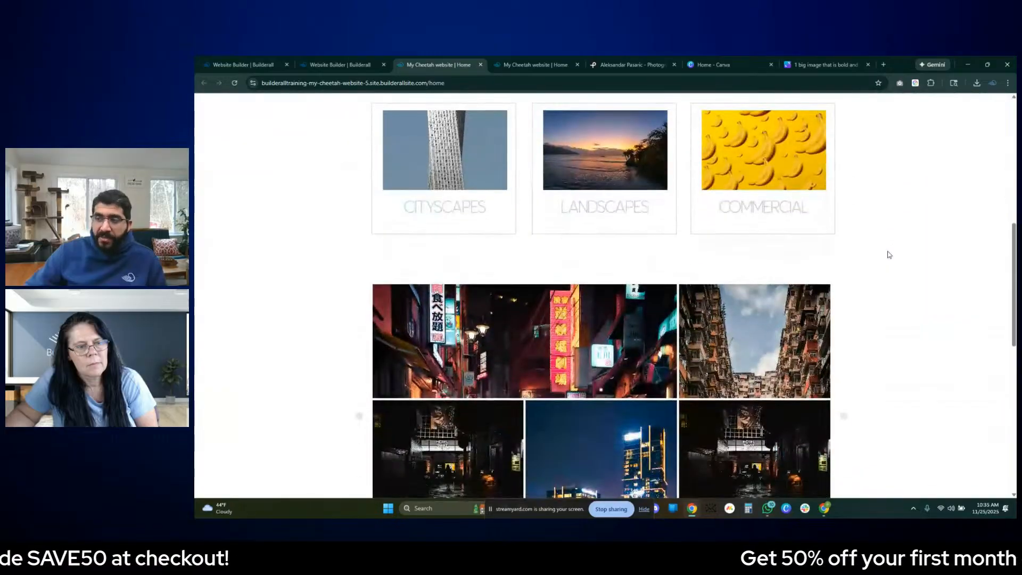
scroll(621, 234, "down", 3)
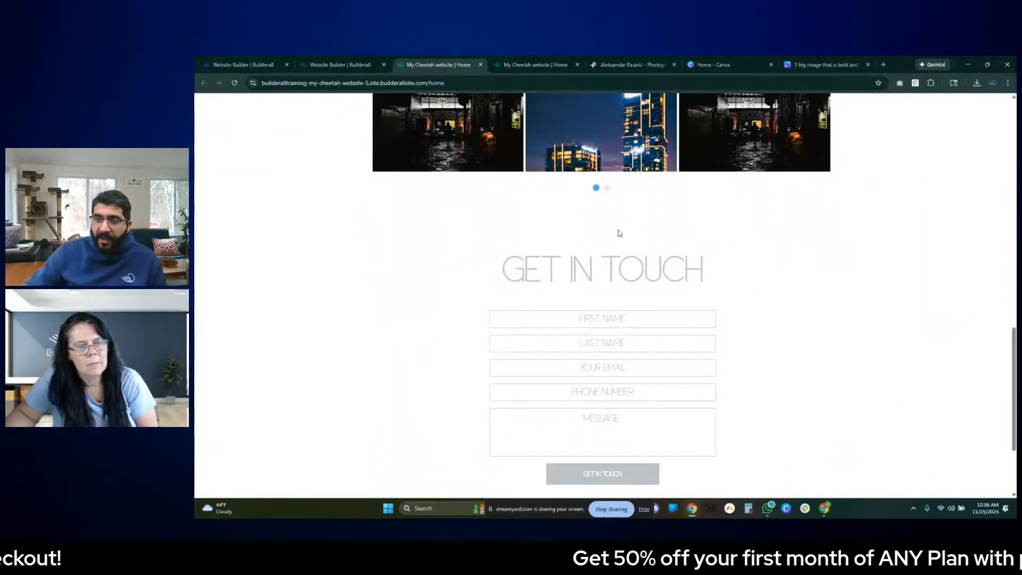
- Reload the published page and check the spacing between the gallery slider and the Get in Touch section
left_click(234, 83)
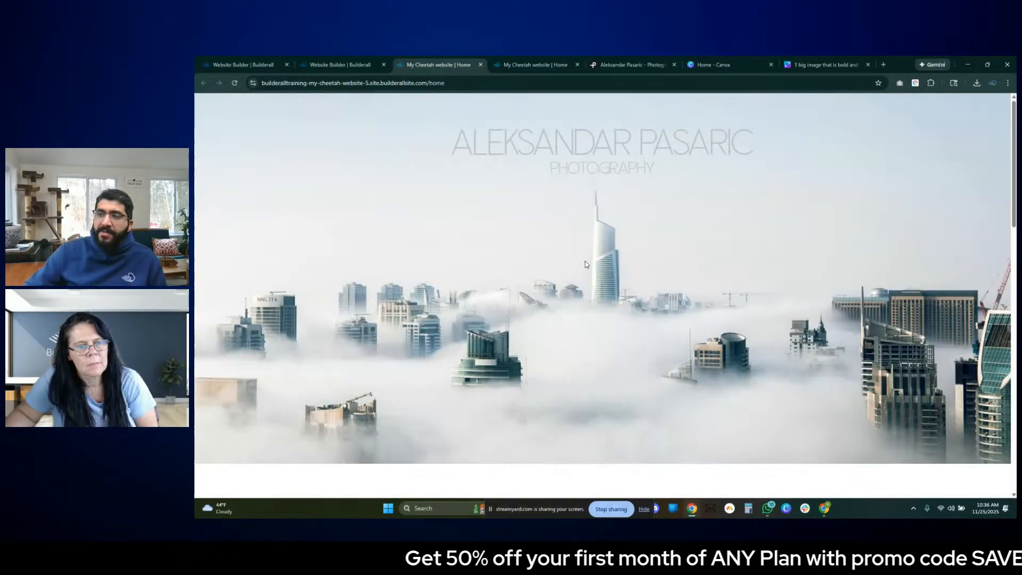
scroll(631, 320, "down", 10)
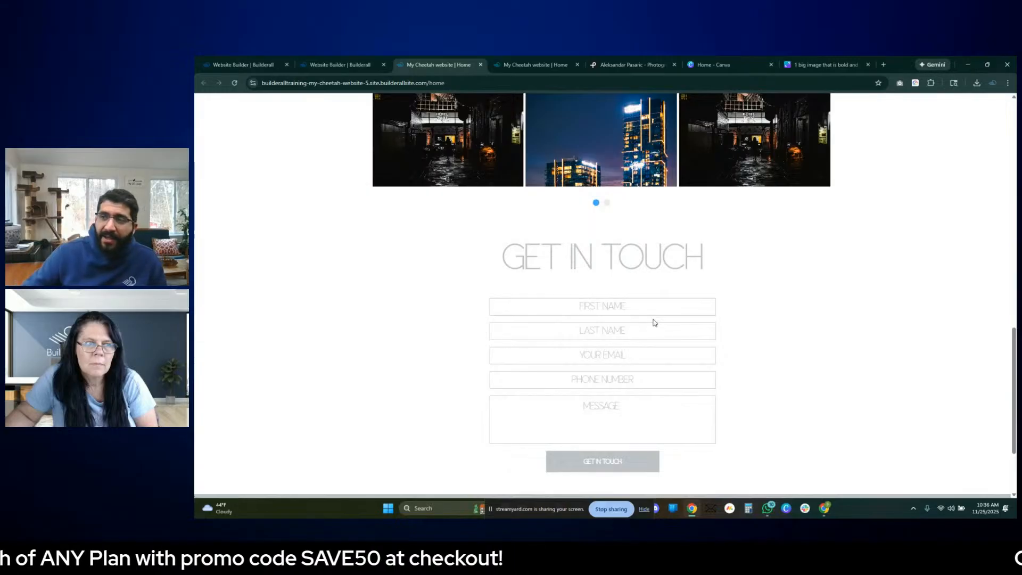
scroll(654, 322, "up", 5)
- Test the Cityscapes and Commercial category cards to check that each brings up its own gallery slide
left_click(691, 152)
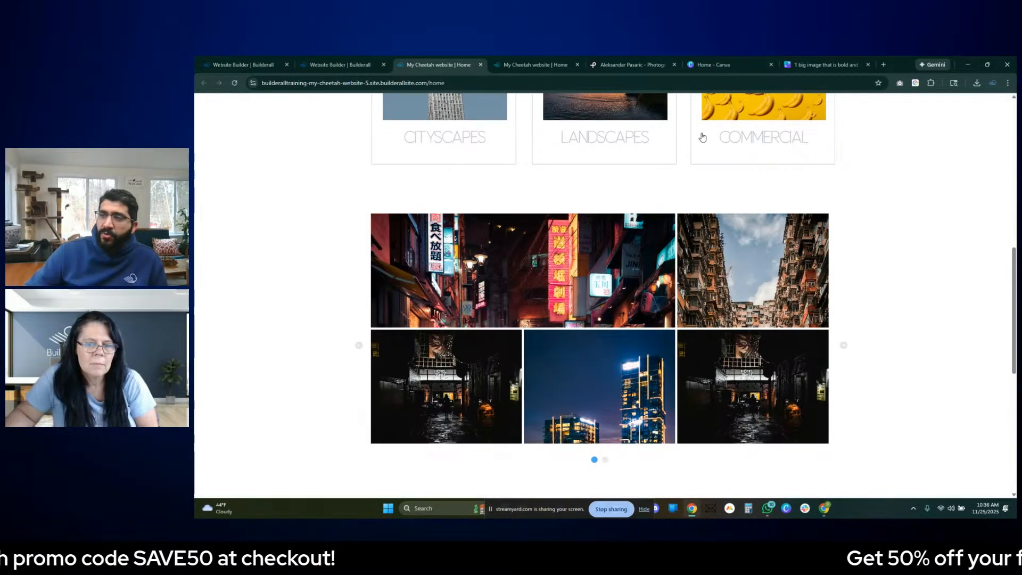
left_click(403, 155)
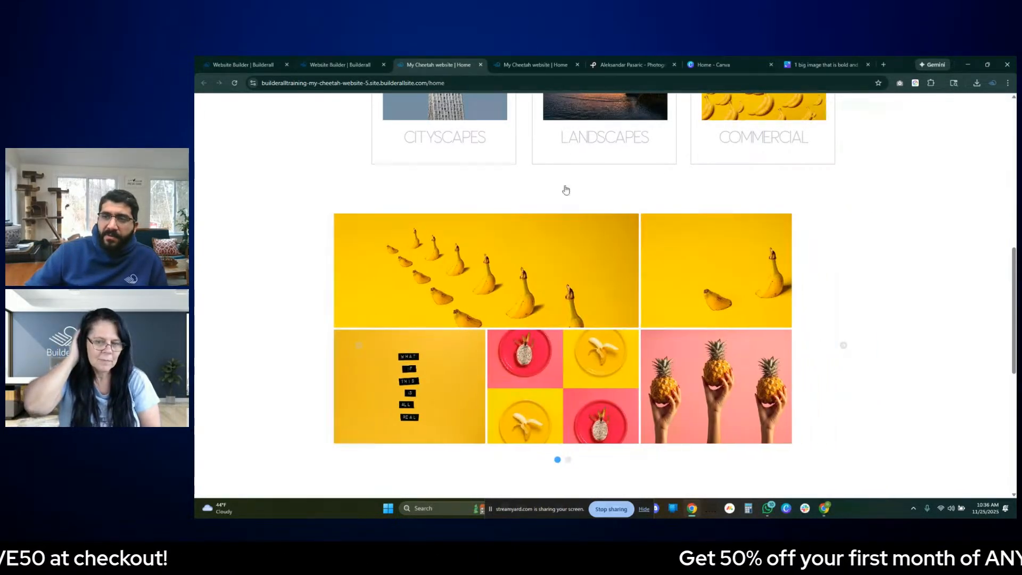
left_click(710, 143)
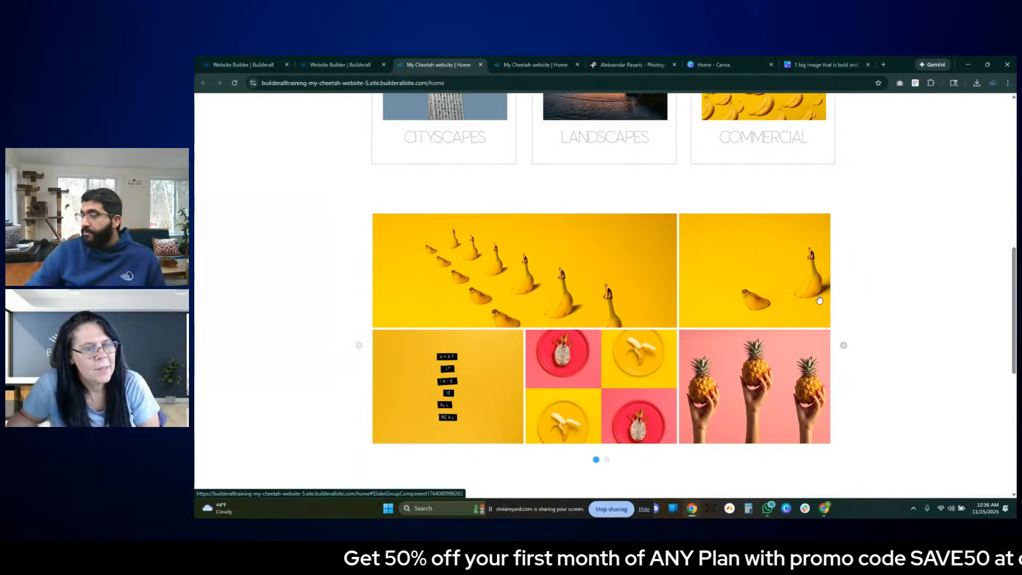
- Review the Commercial gallery images and the contact form below them, and return to the hero image
scroll(846, 324, "down", 5)
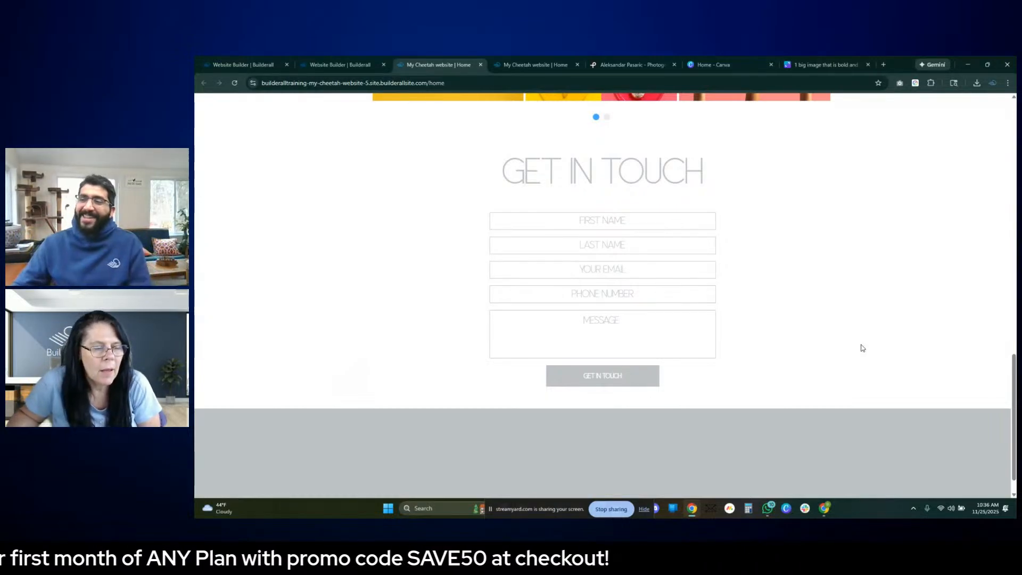
scroll(836, 324, "up", 7)
scroll(638, 267, "down", 4)
scroll(513, 236, "up", 1)
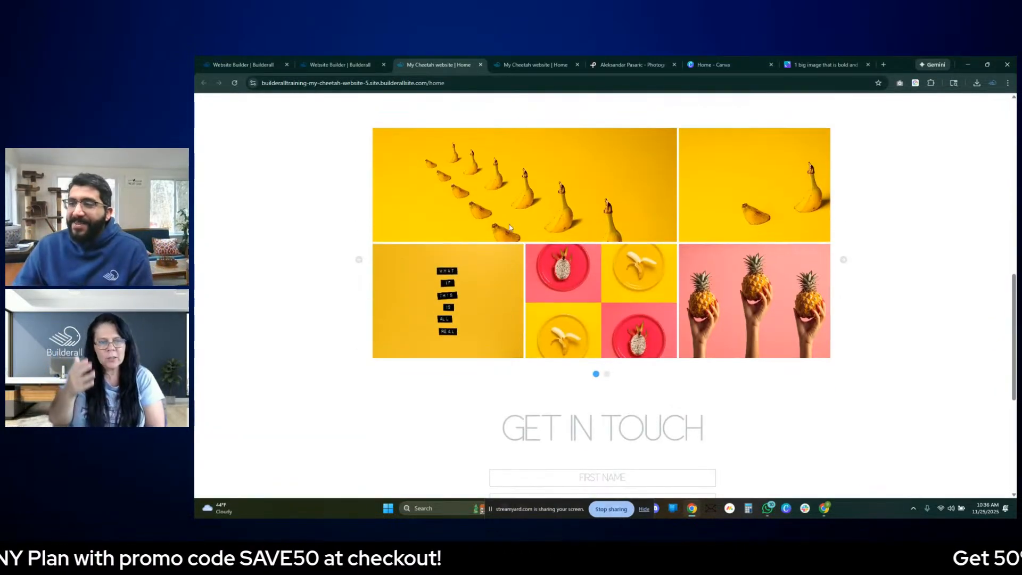
left_click(514, 235)
left_click(958, 198)
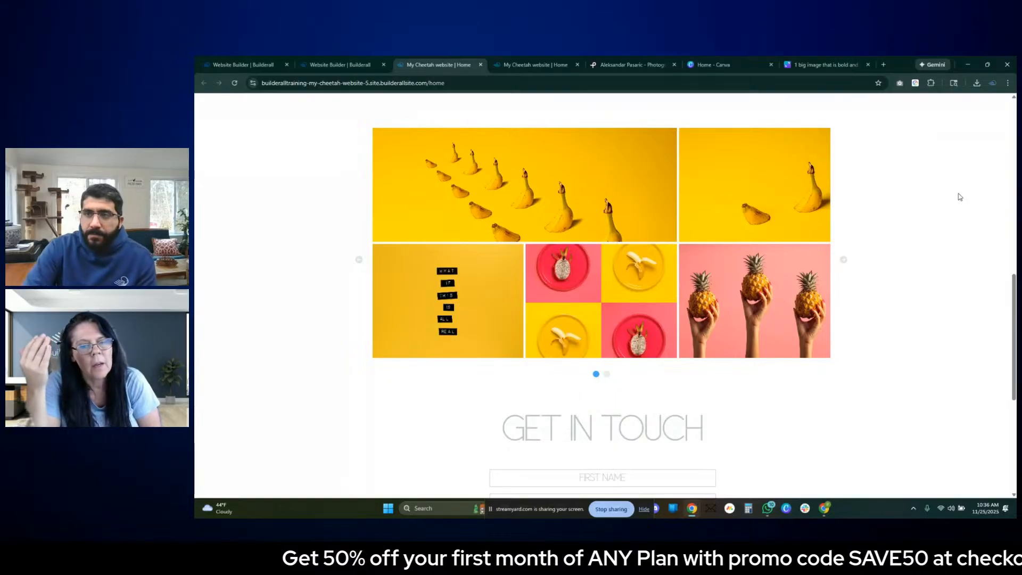
scroll(880, 200, "up", 10)
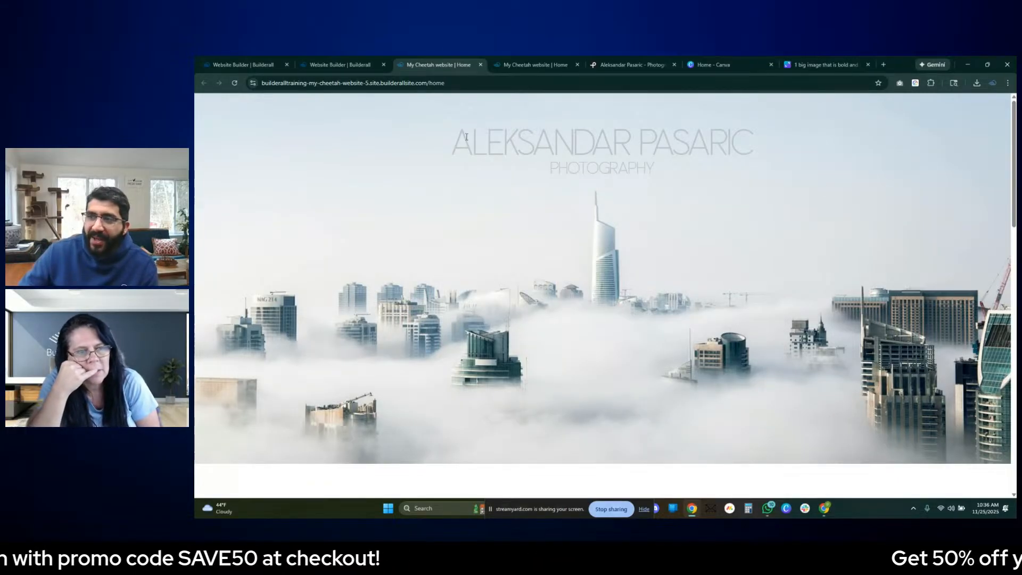
- Examine the photographer's name and the Photography subtitle over the hero image by highlighting the text
left_click_drag(459, 139, 772, 166)
left_click(769, 179)
left_click_drag(651, 157, 536, 154)
left_click(685, 202)
left_click_drag(612, 153, 543, 166)
left_click(618, 181)
left_click_drag(618, 180, 580, 181)
left_click(719, 217)
- Look over the category cards and the gallery slider below the hero image
scroll(728, 251, "down", 10)
scroll(732, 258, "up", 4)
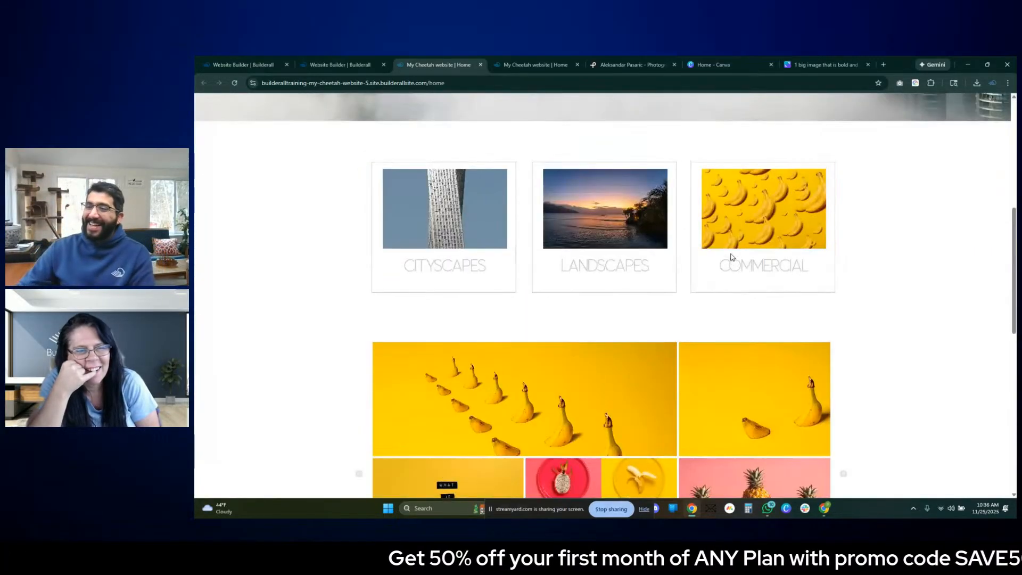
scroll(597, 298, "down", 2)
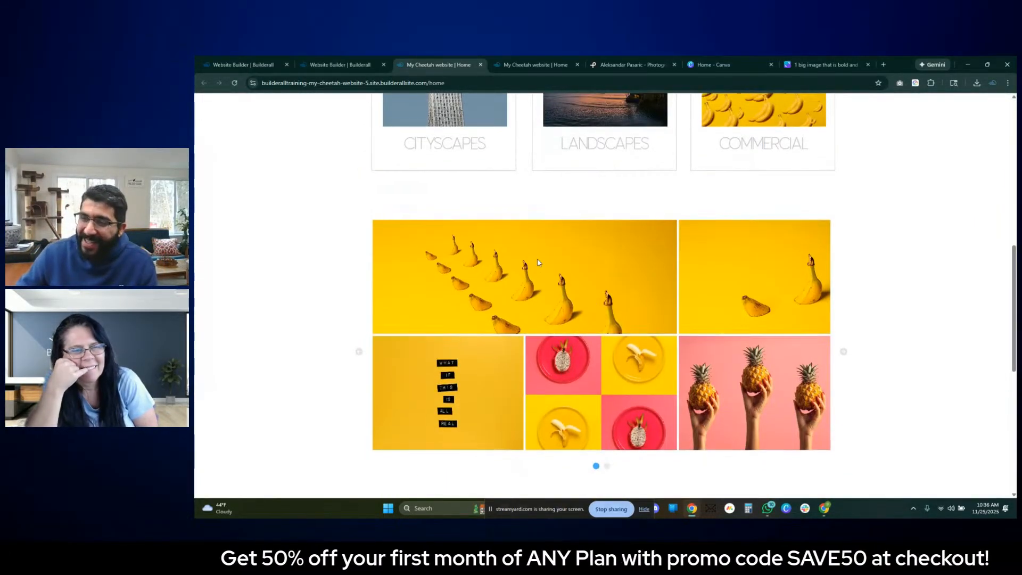
scroll(539, 265, "up", 5)
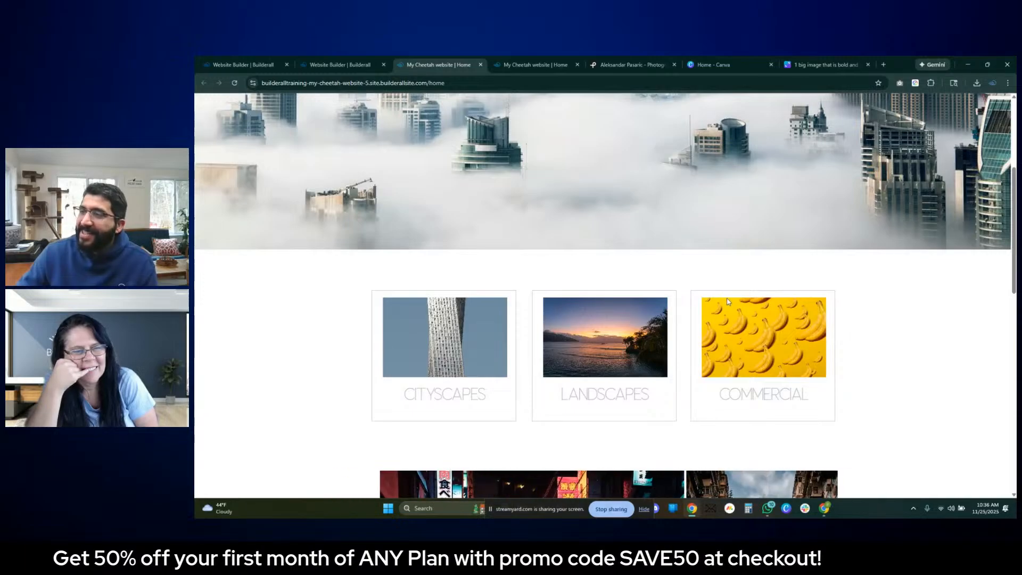
- Switch to the photographer's Pexels gallery and browse the source photos up to the profile header
left_click(594, 59)
scroll(575, 205, "down", 15)
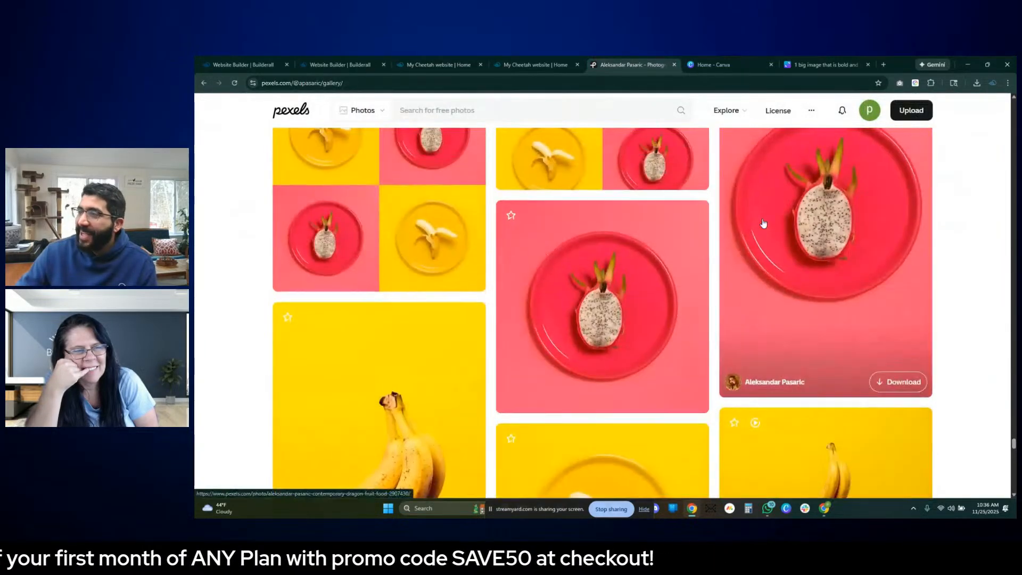
scroll(575, 205, "down", 15)
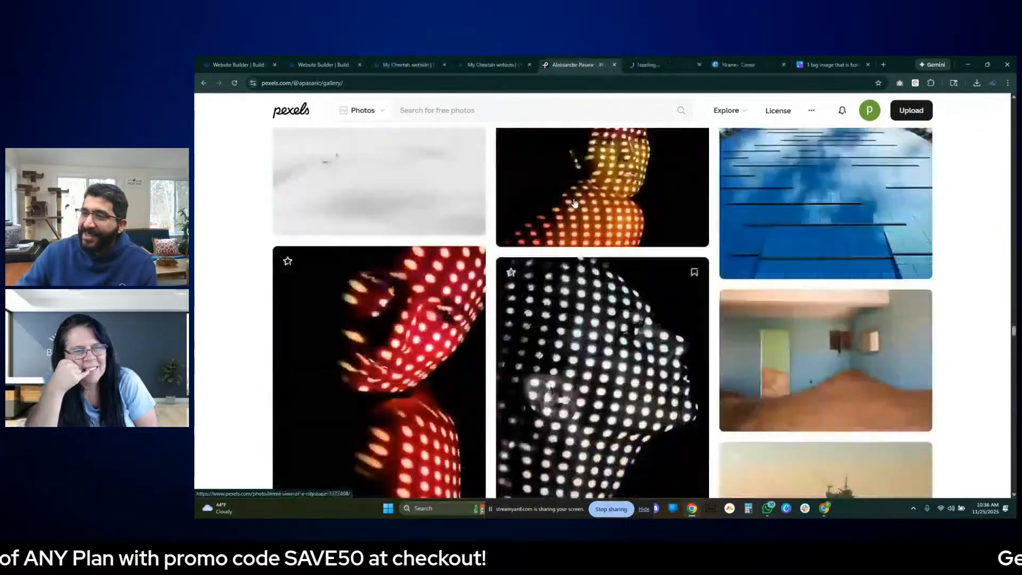
scroll(570, 190, "up", 20)
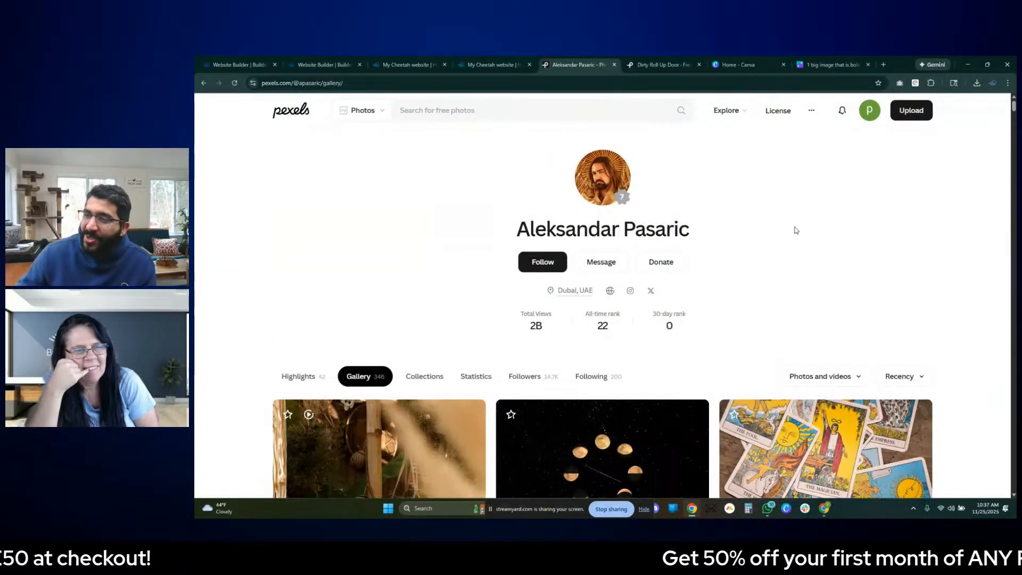
- Return to the published portfolio website and show its hero image and title
left_click(493, 64)
left_click(420, 64)
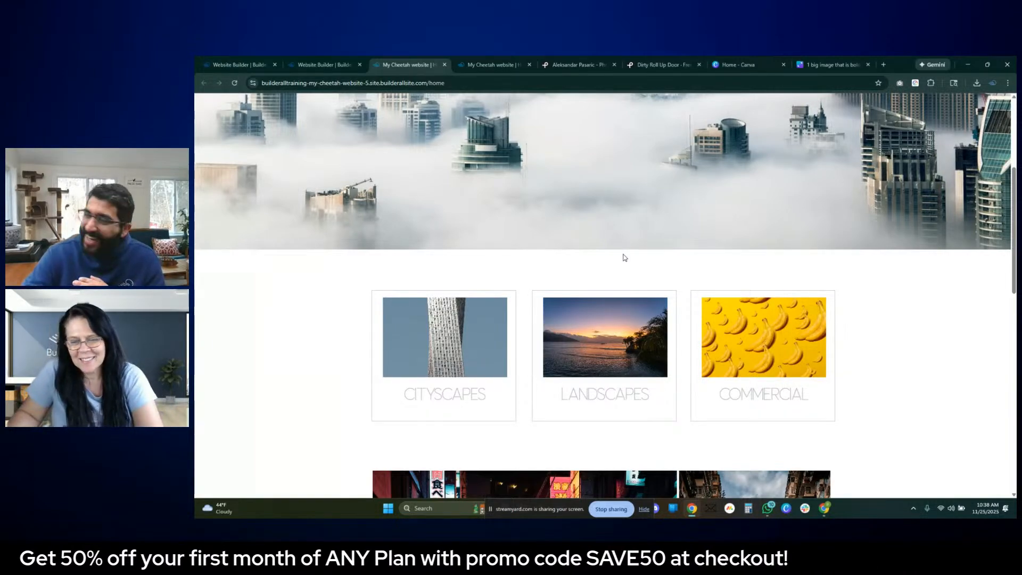
scroll(743, 295, "up", 4)
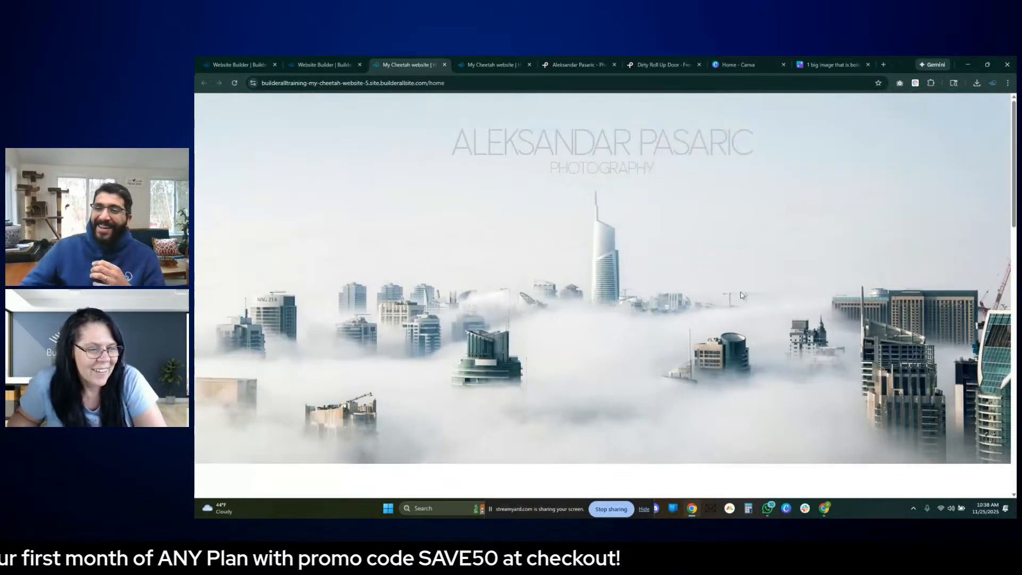